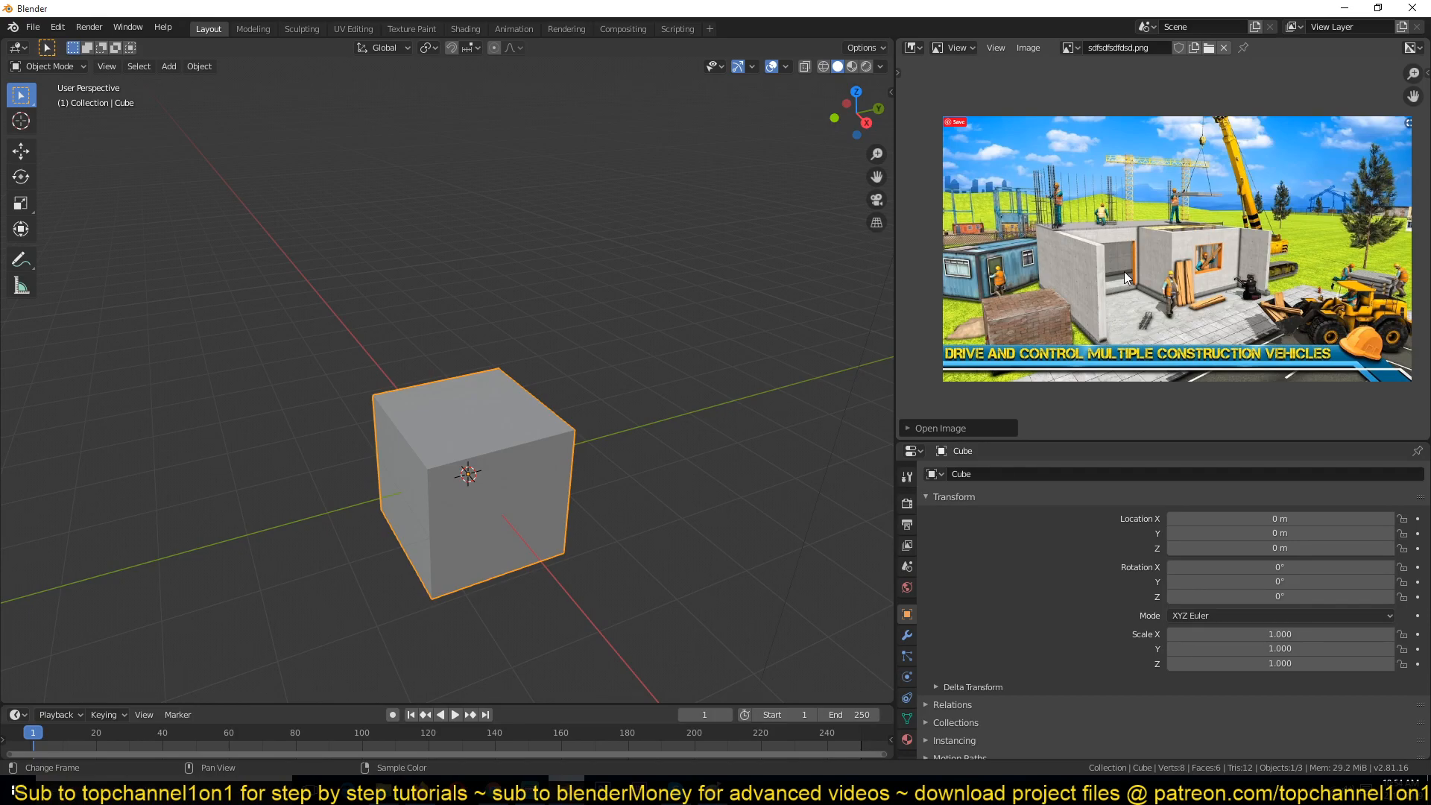
Step: Zoom and pan around the construction-site reference image to examine it
scroll(1124, 271, up, 2)
scroll(1124, 271, down, 1)
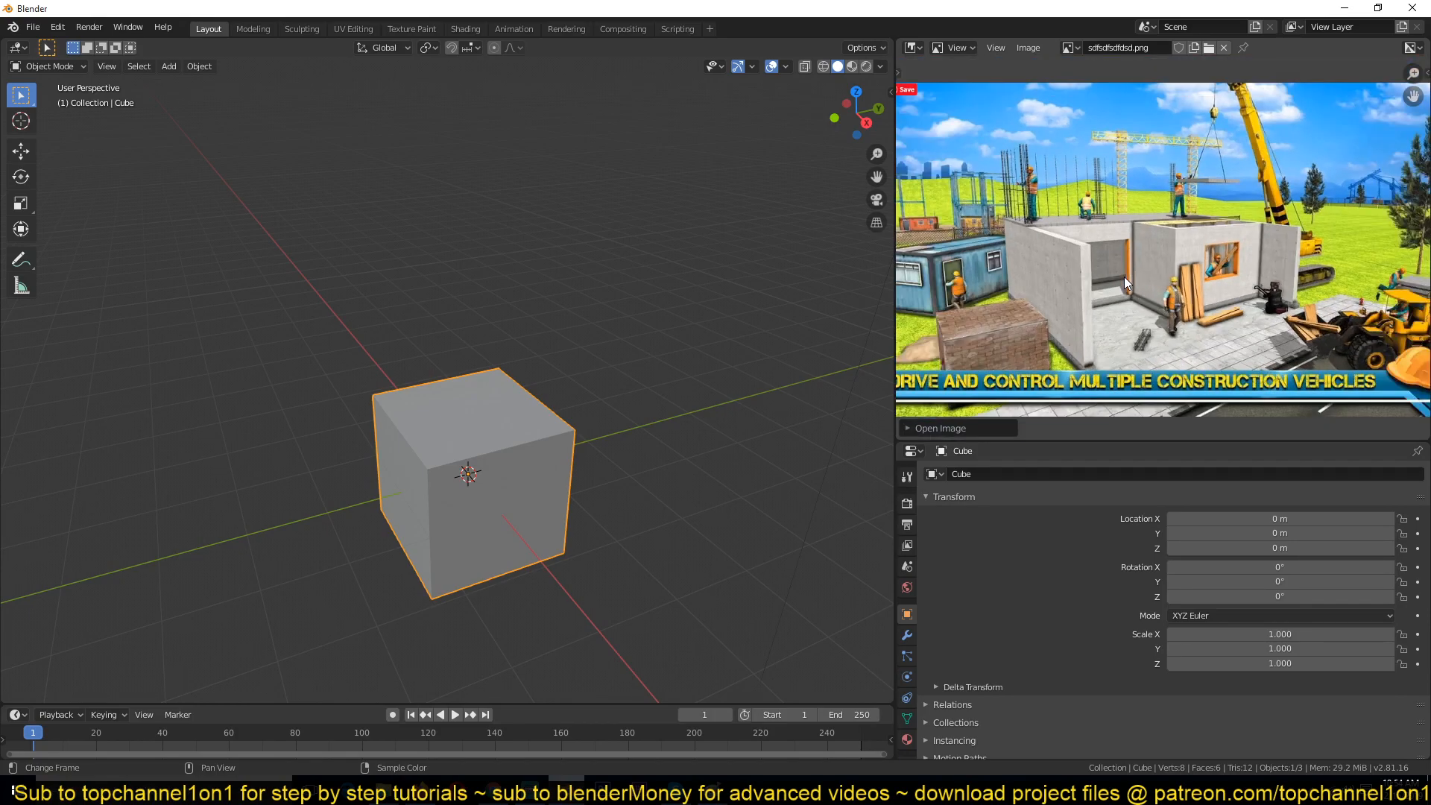
scroll(1142, 267, up, 2)
middle_drag(1142, 267, 1137, 190)
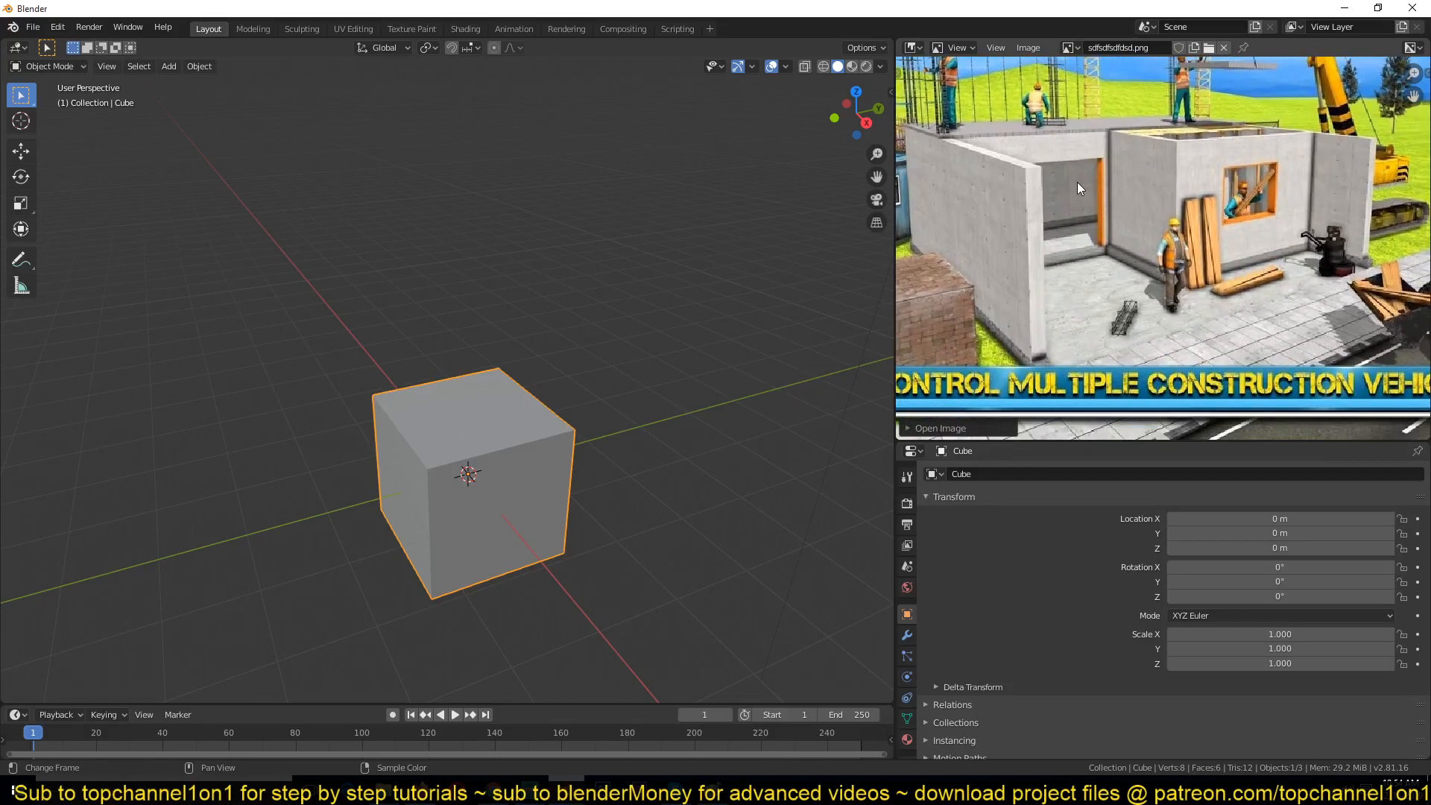
scroll(1167, 250, down, 2)
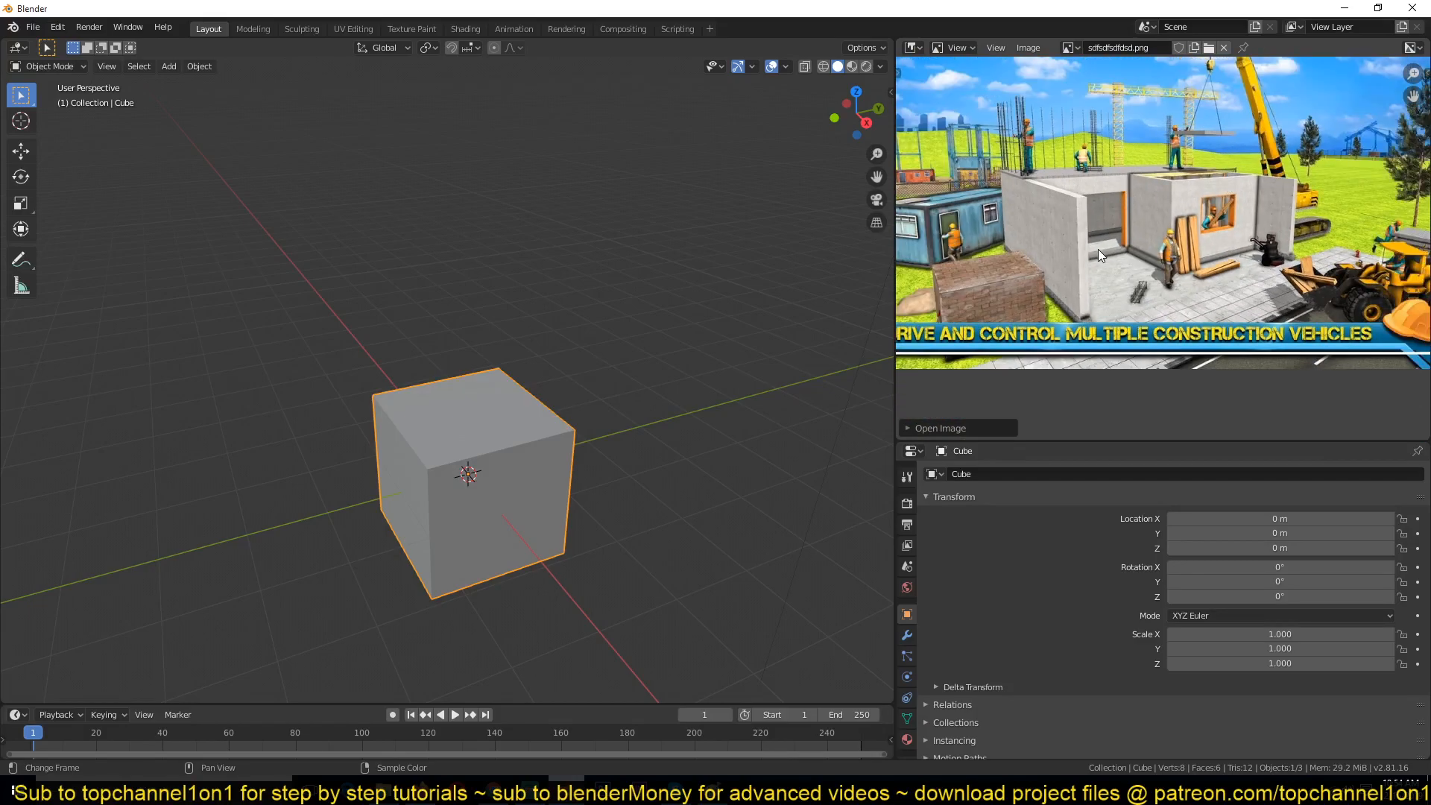
scroll(1098, 249, down, 2)
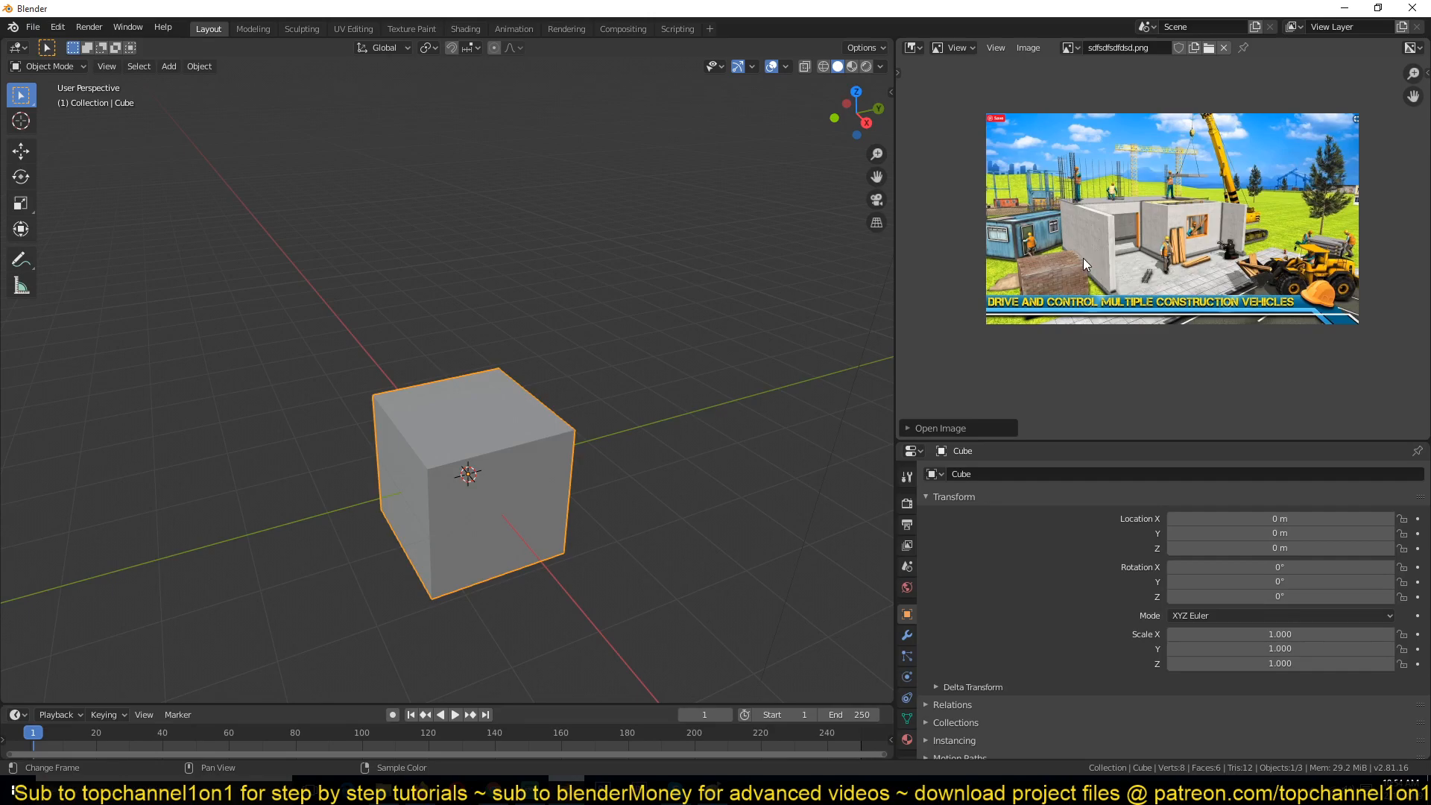
scroll(1084, 258, up, 3)
Step: Select and delete the default cube, returning to the Layout workspace
click(361, 481)
click(453, 468)
key(x)
click(454, 468)
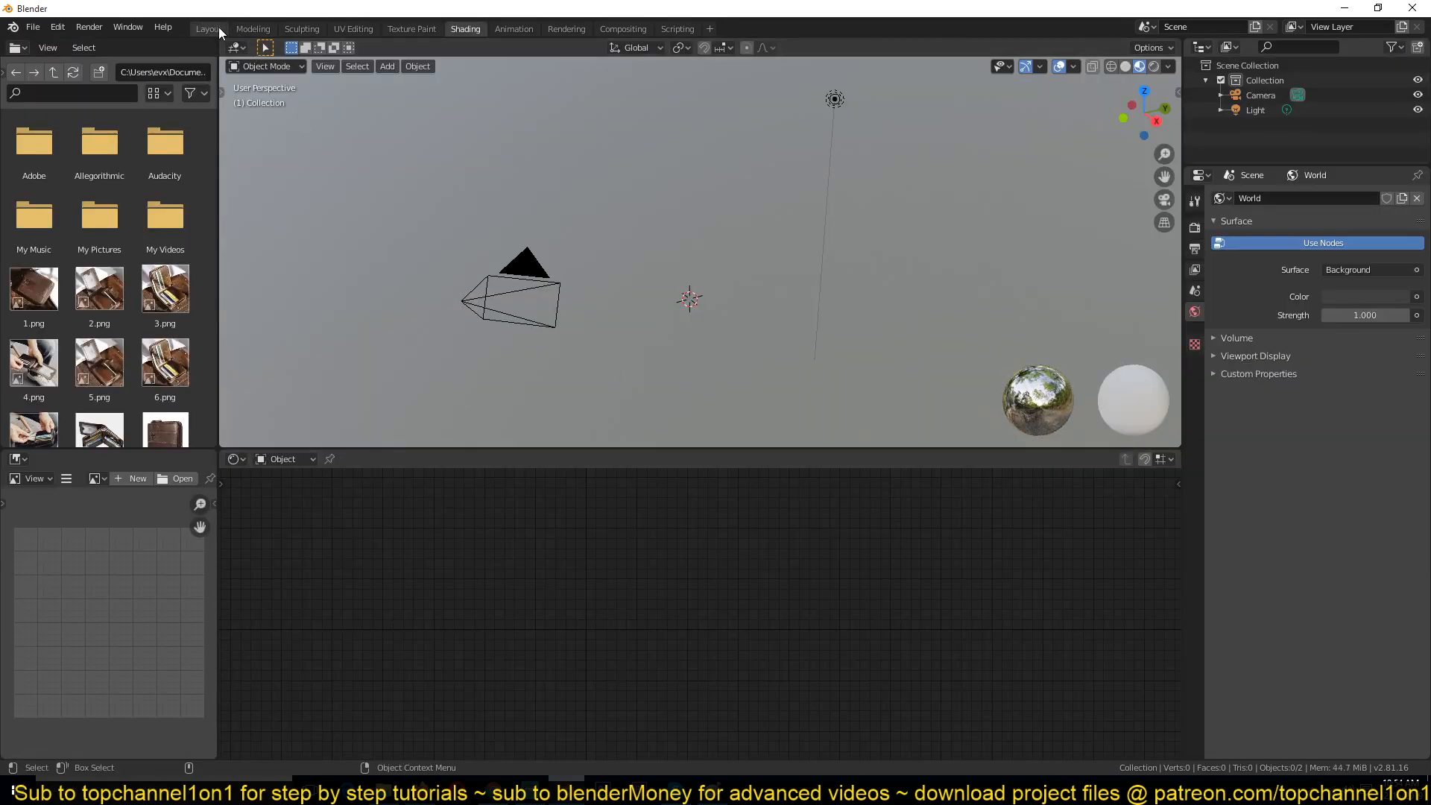
click(214, 27)
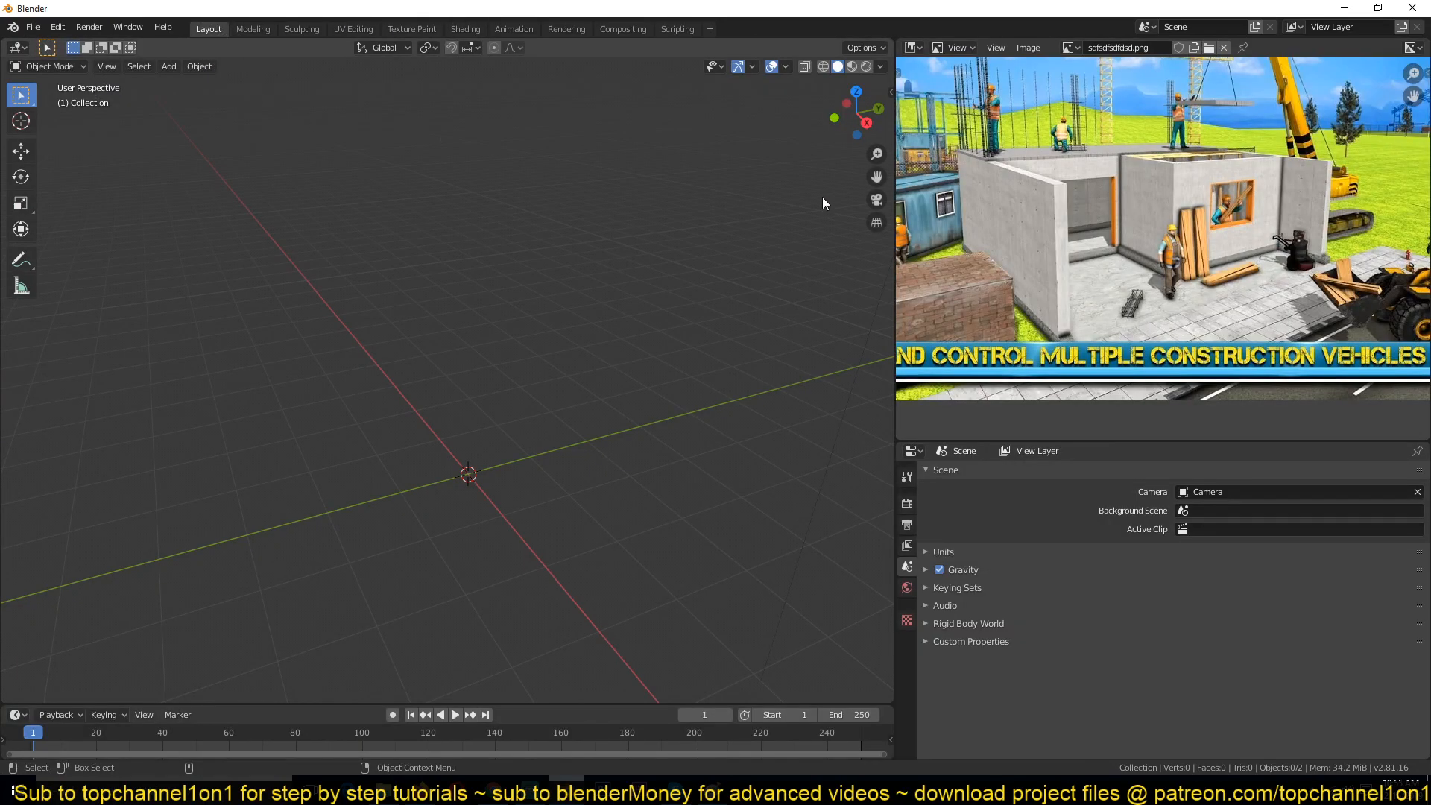
middle_drag(1108, 196, 1128, 167)
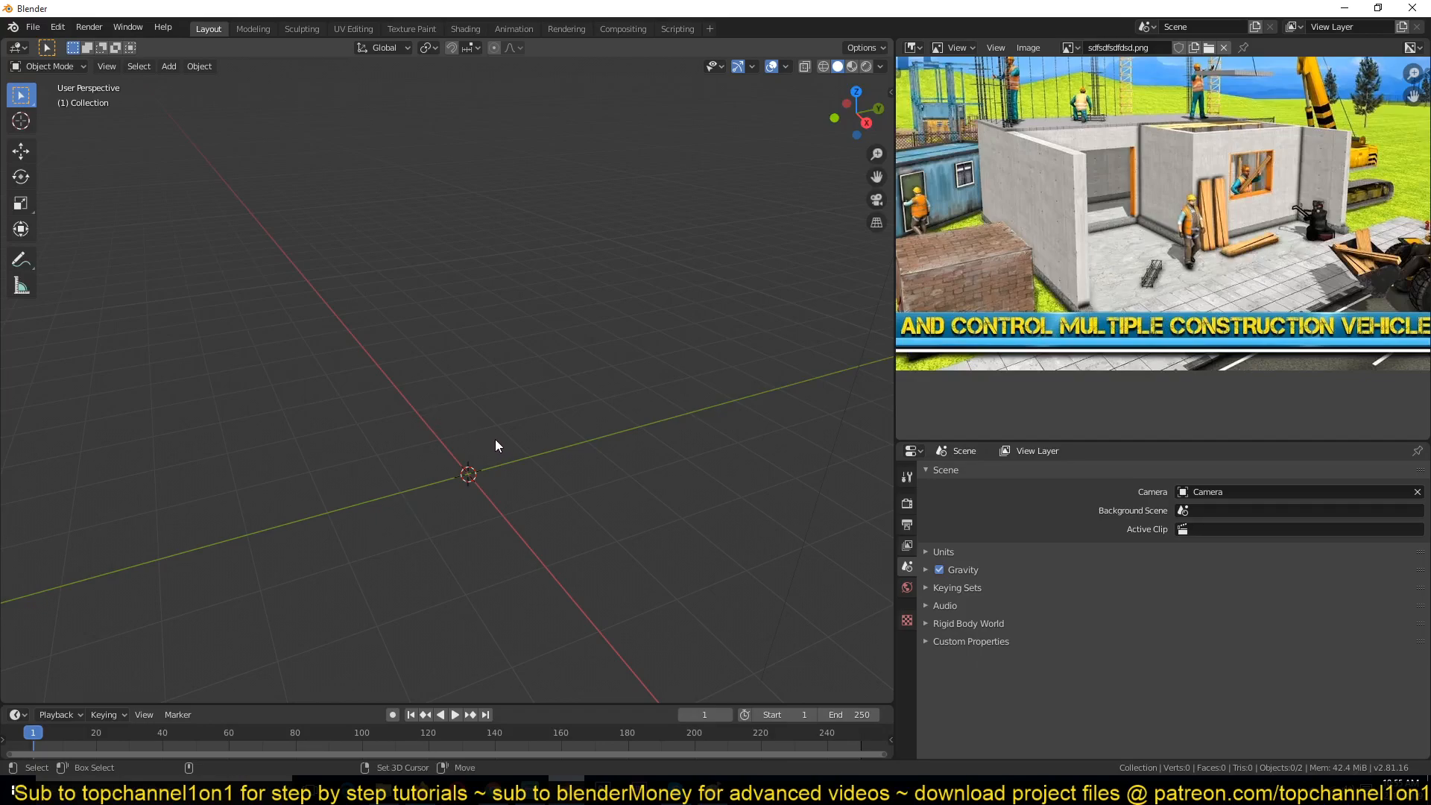
key(shift+a)
key(n)
click(887, 178)
click(753, 85)
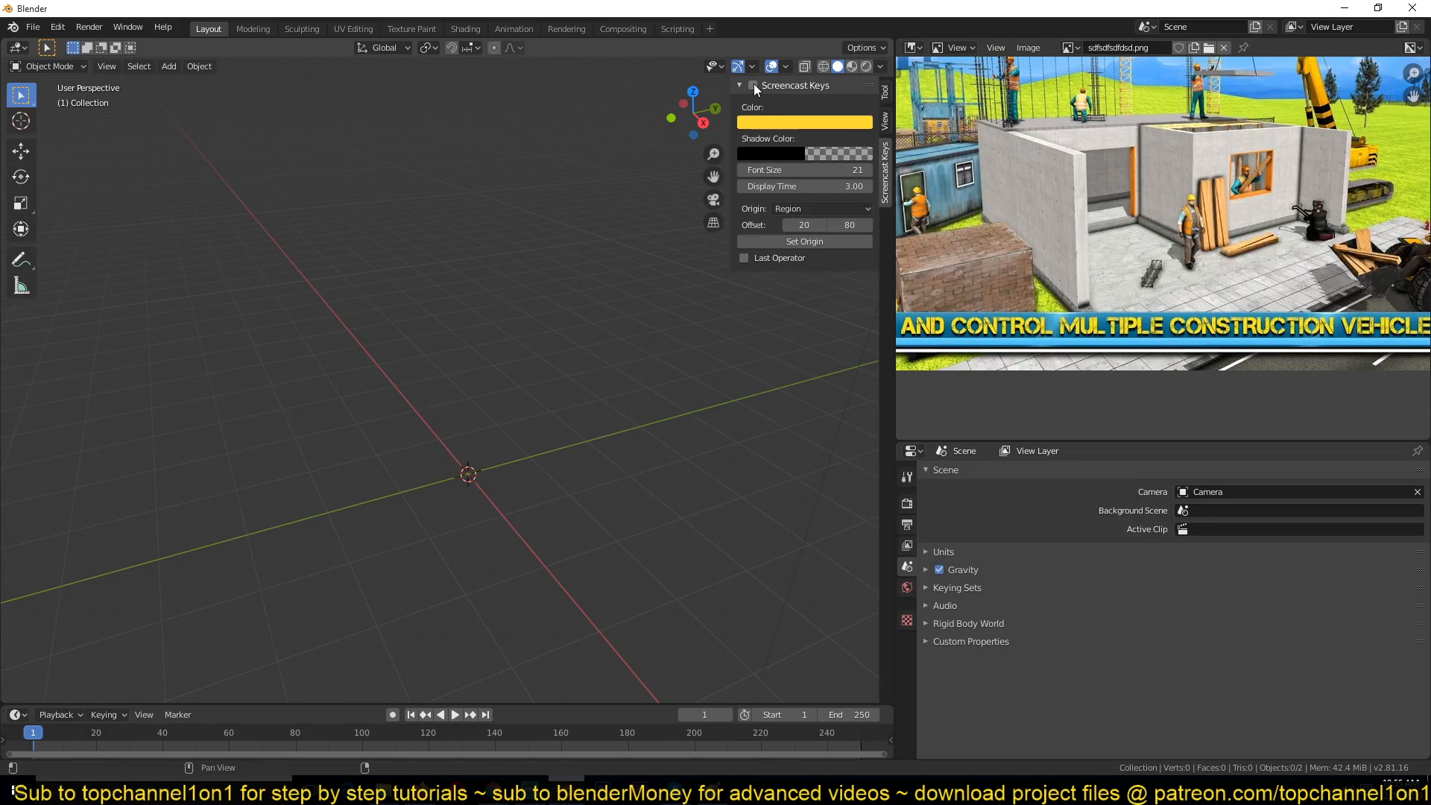
click(67, 643)
click(235, 514)
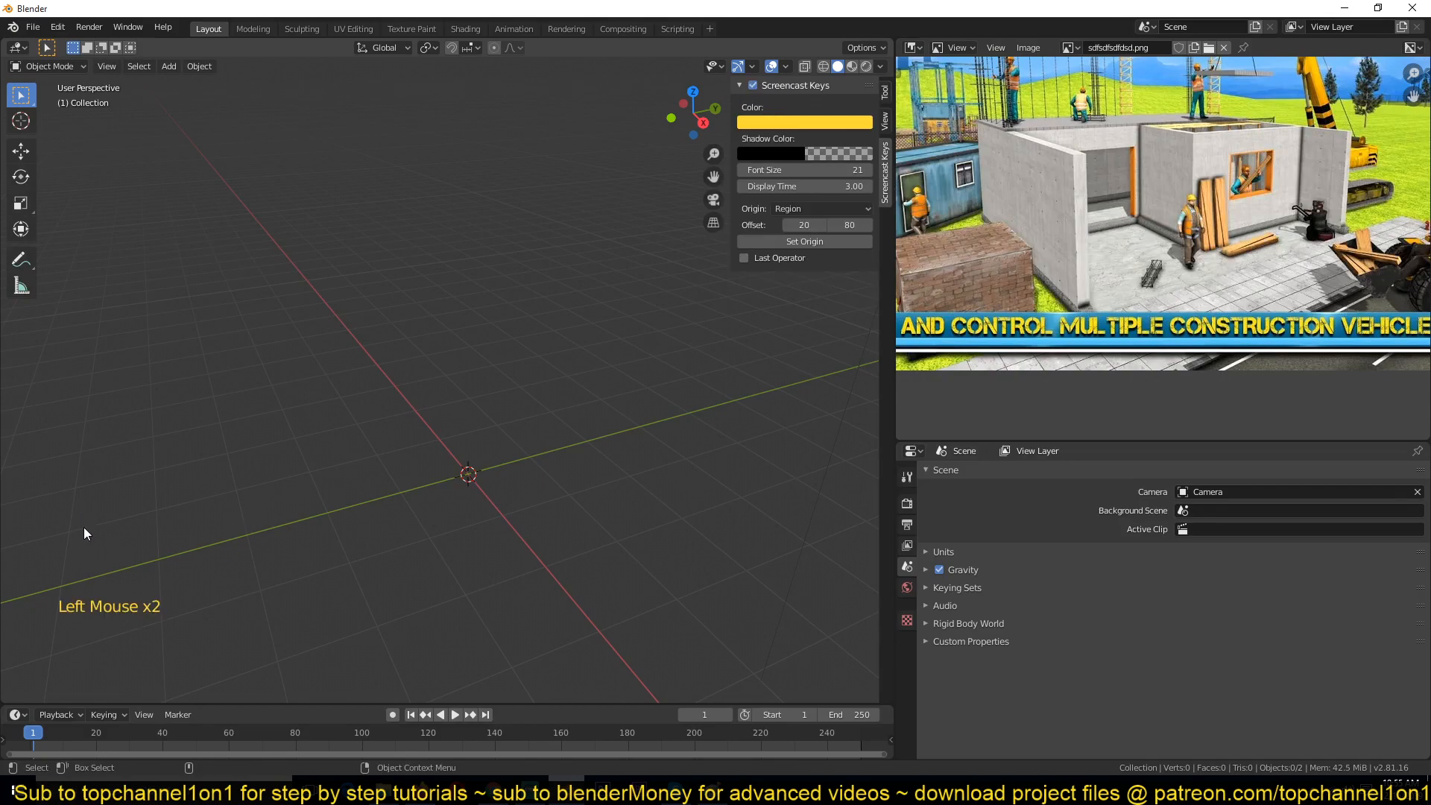
key(n)
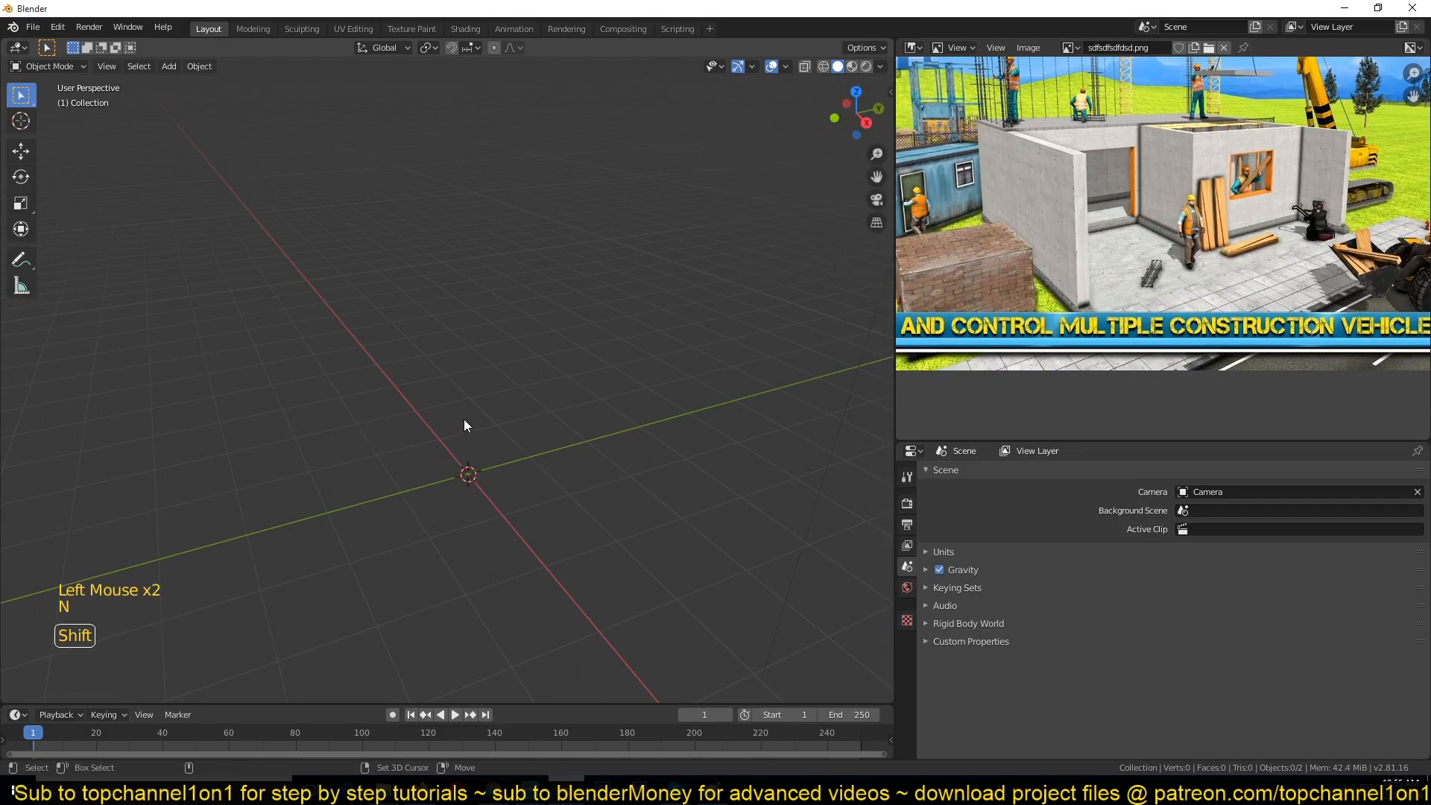
Step: Add a plane mesh at the scene origin and switch to top orthographic view
key(shift+a)
click(501, 418)
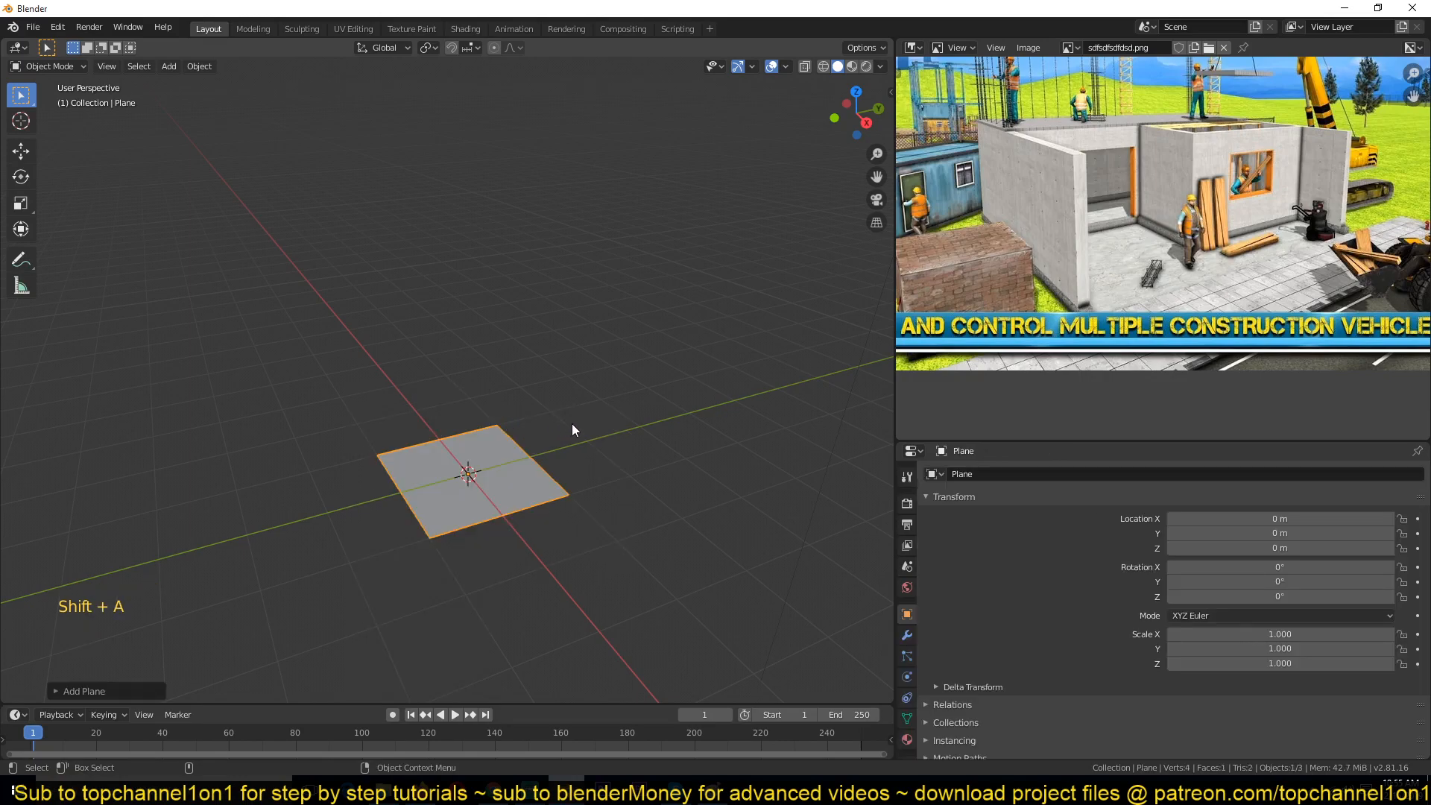
scroll(1095, 208, up, 2)
scroll(1094, 209, down, 3)
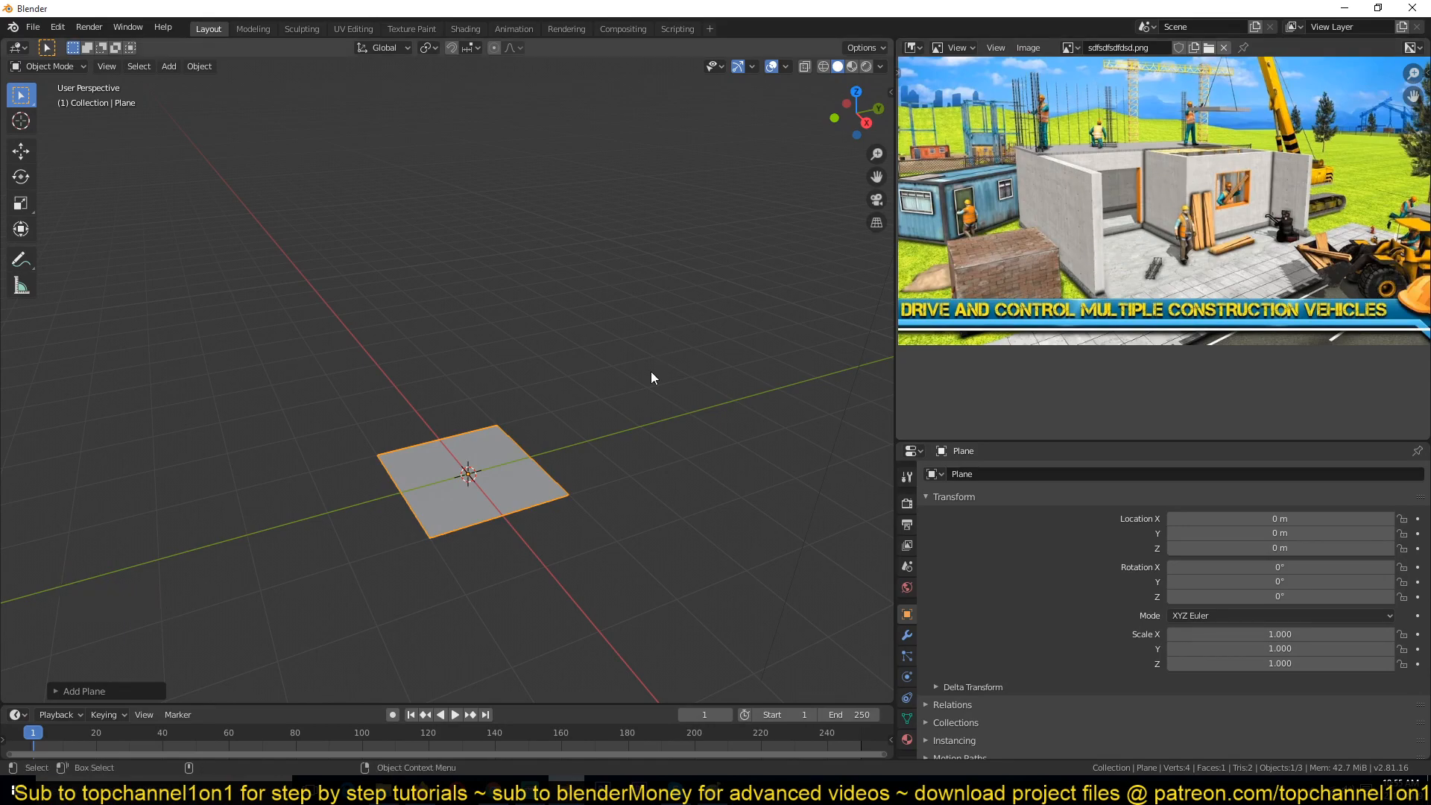
key(KP_7)
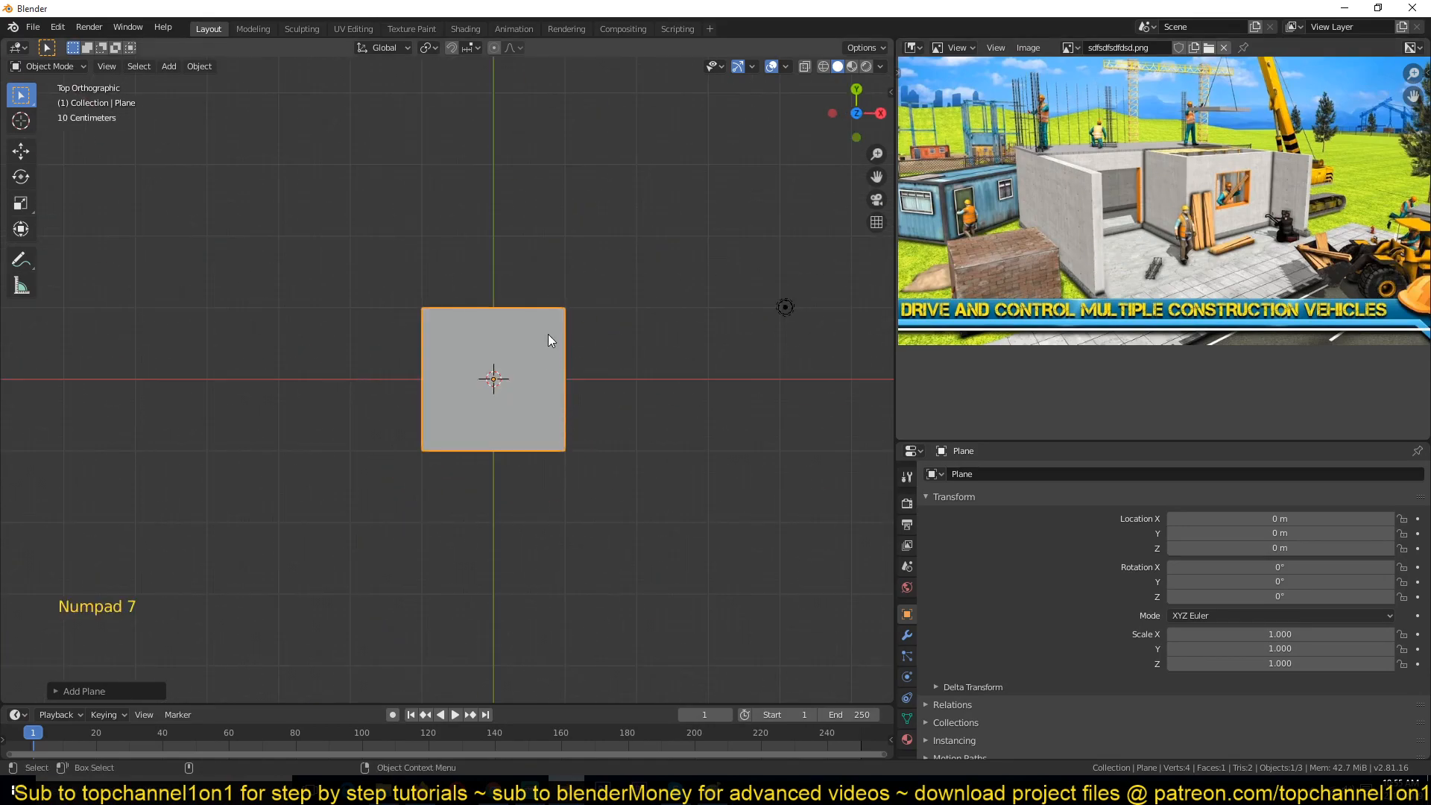
key(s)
key(x)
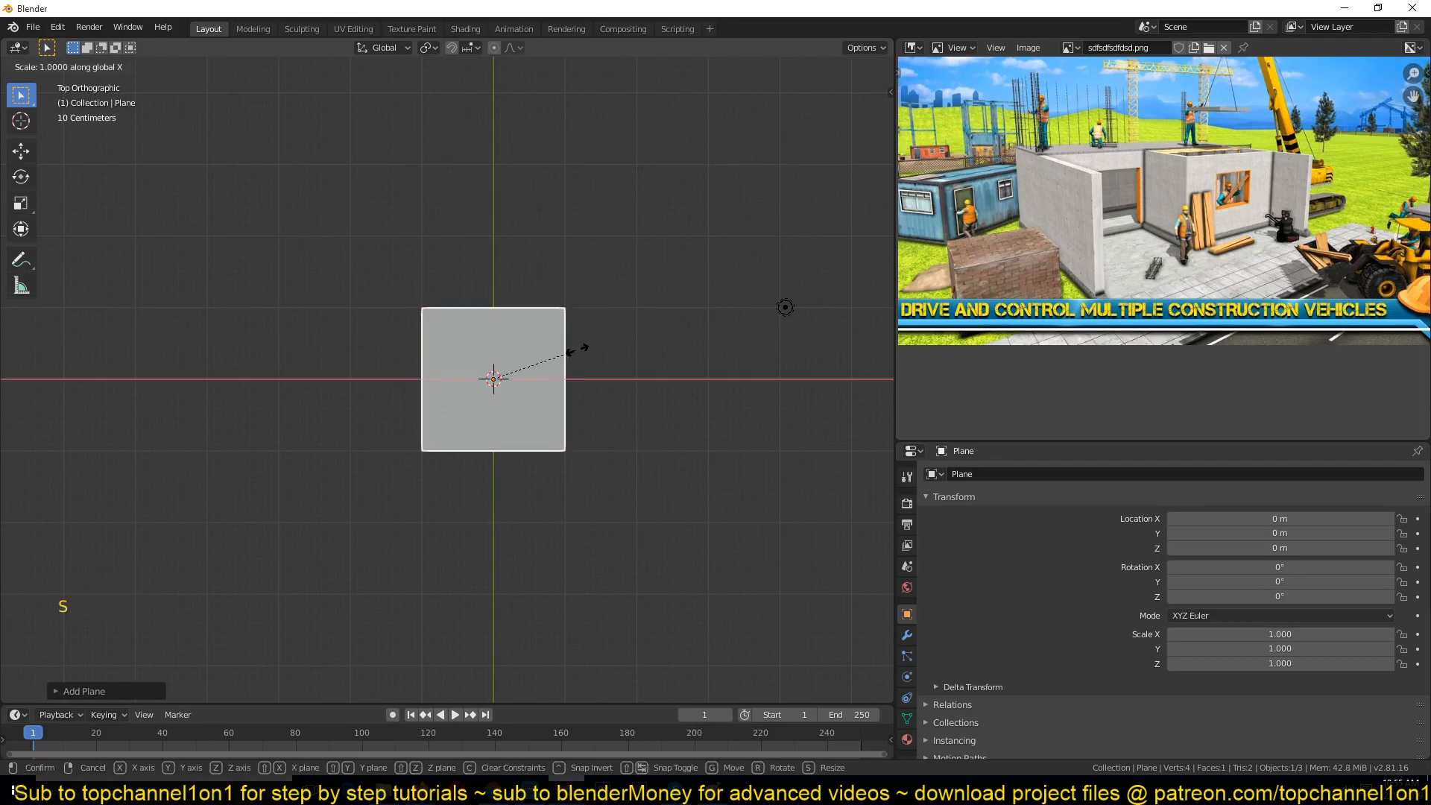
right_click(657, 356)
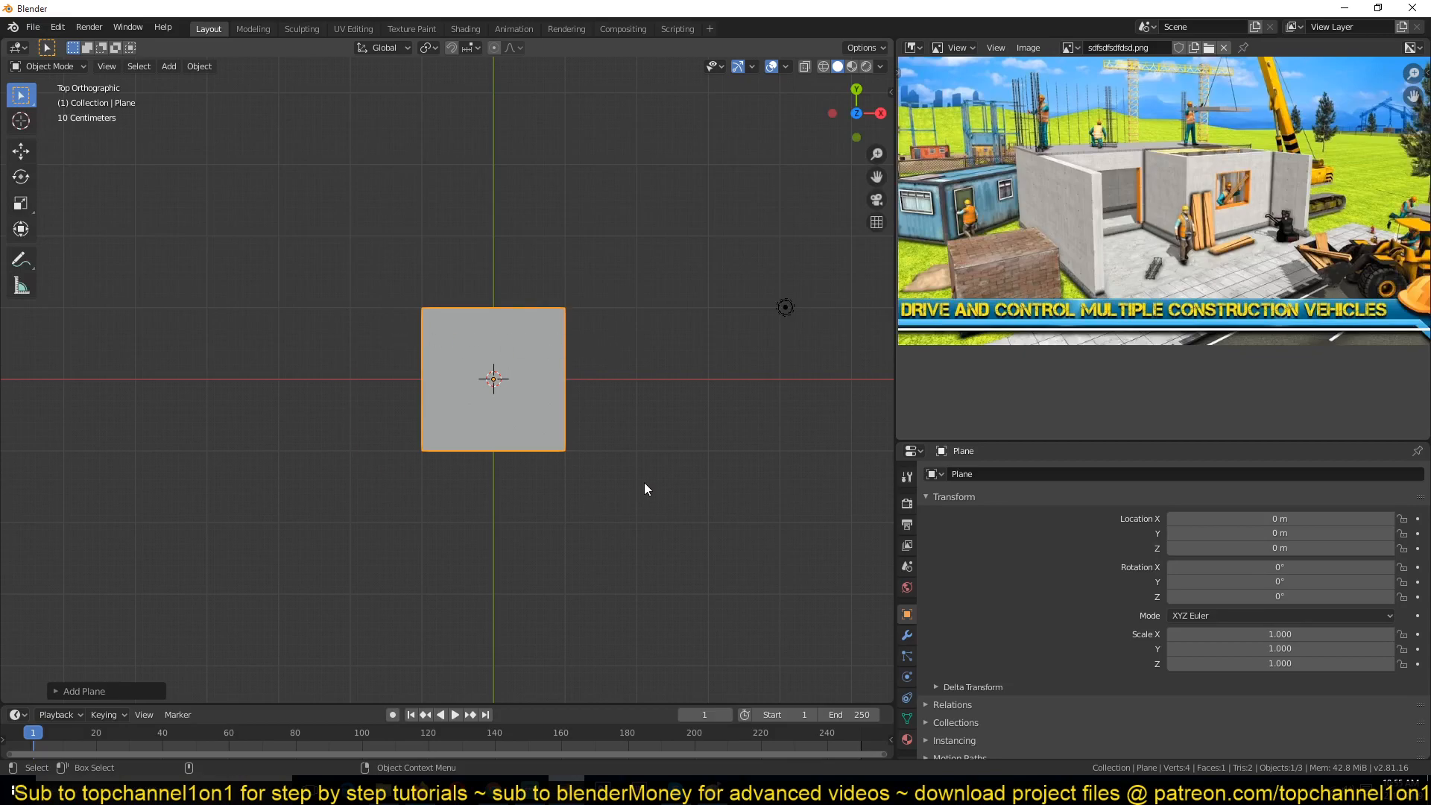
key(s)
key(x)
right_click(644, 365)
Step: Scale the plane along the X axis to 2
key(s)
key(x)
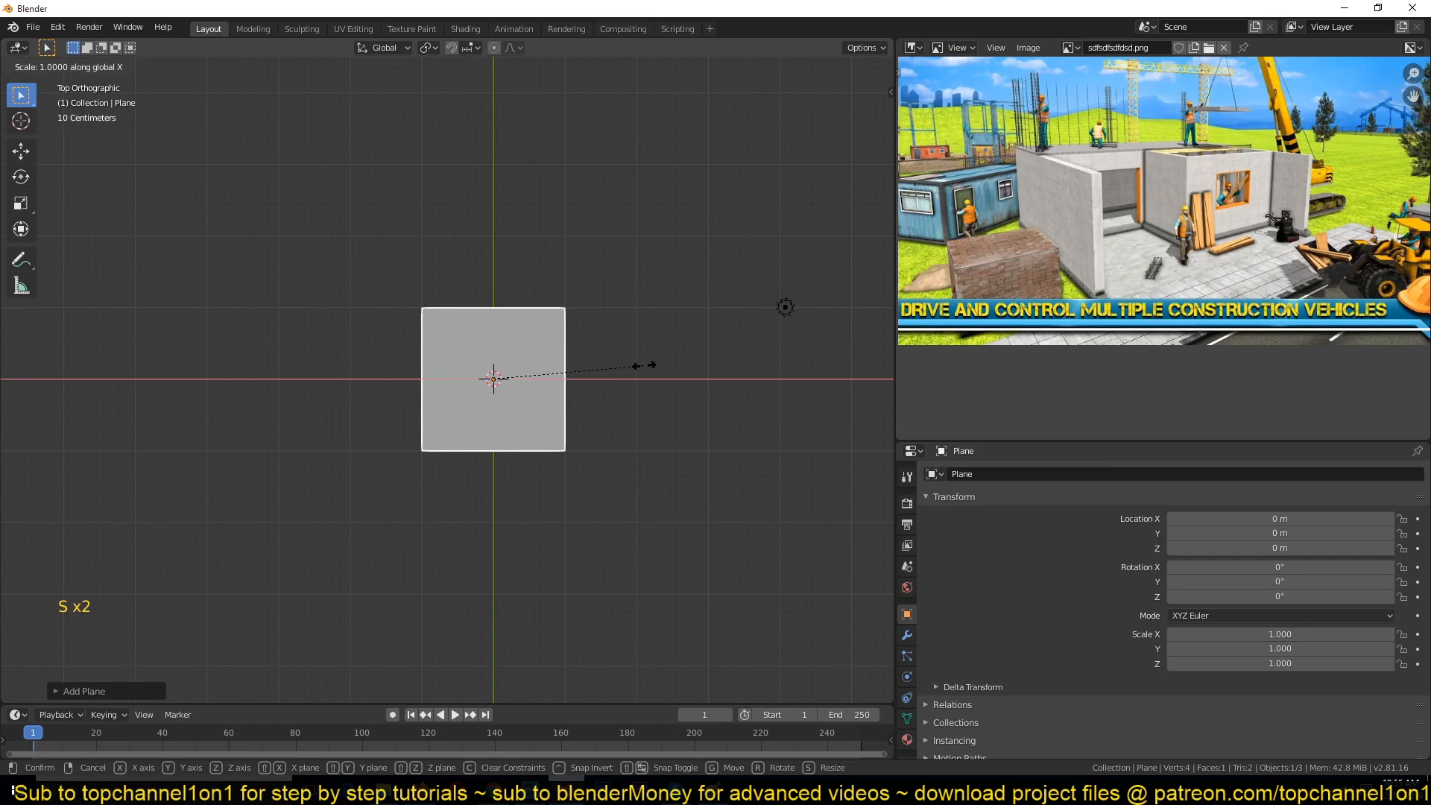
key(ctrl)
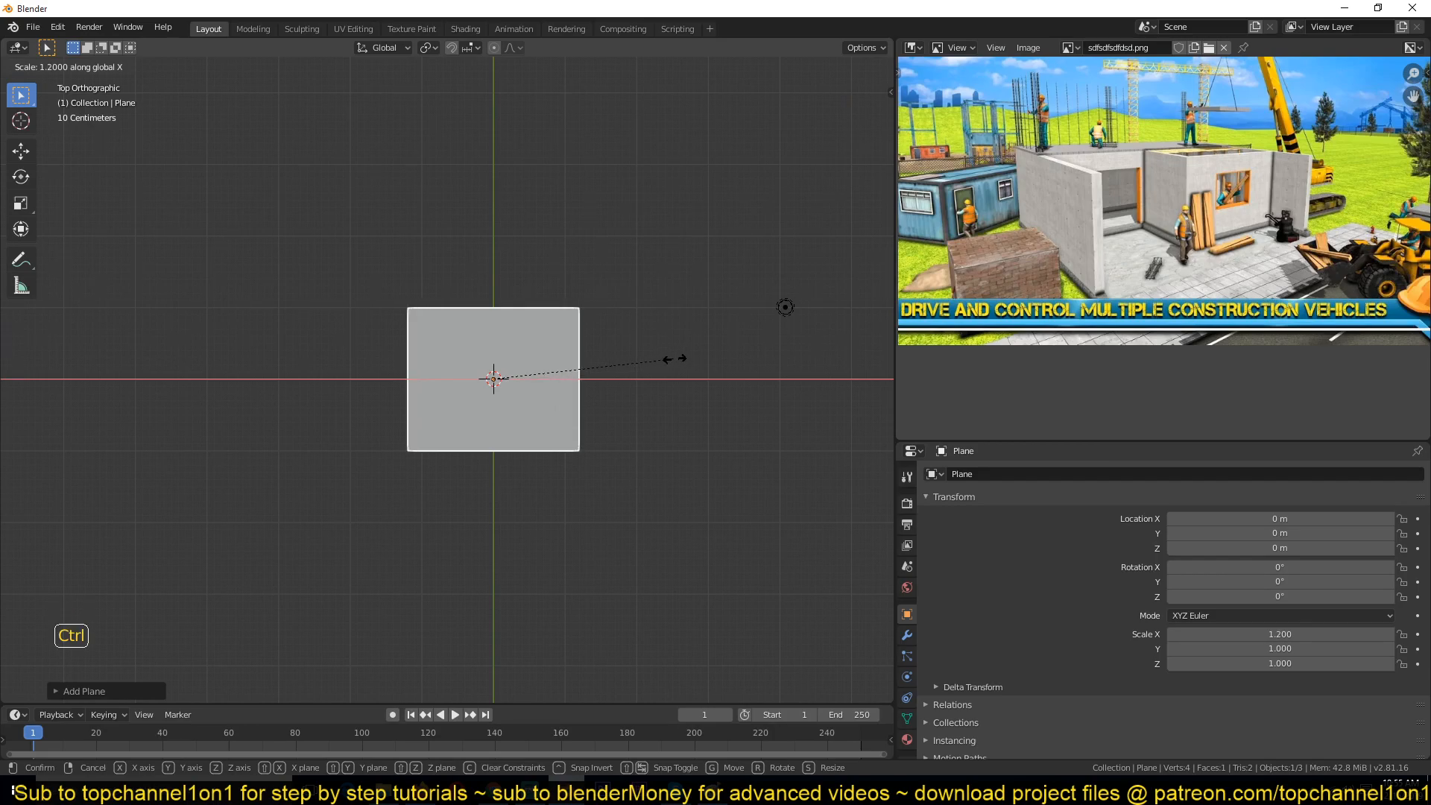
mouse_move(729, 356)
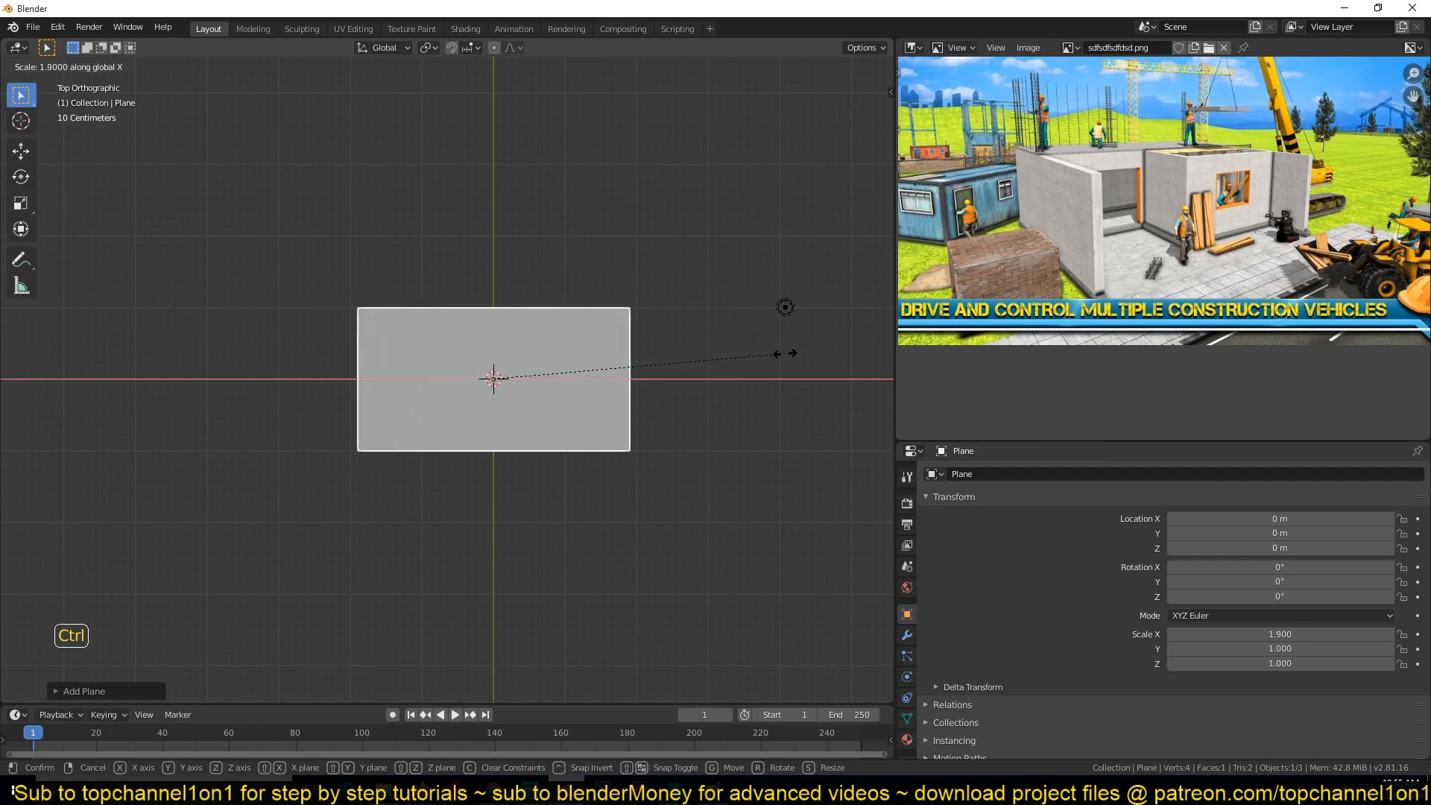
mouse_move(772, 351)
click(781, 362)
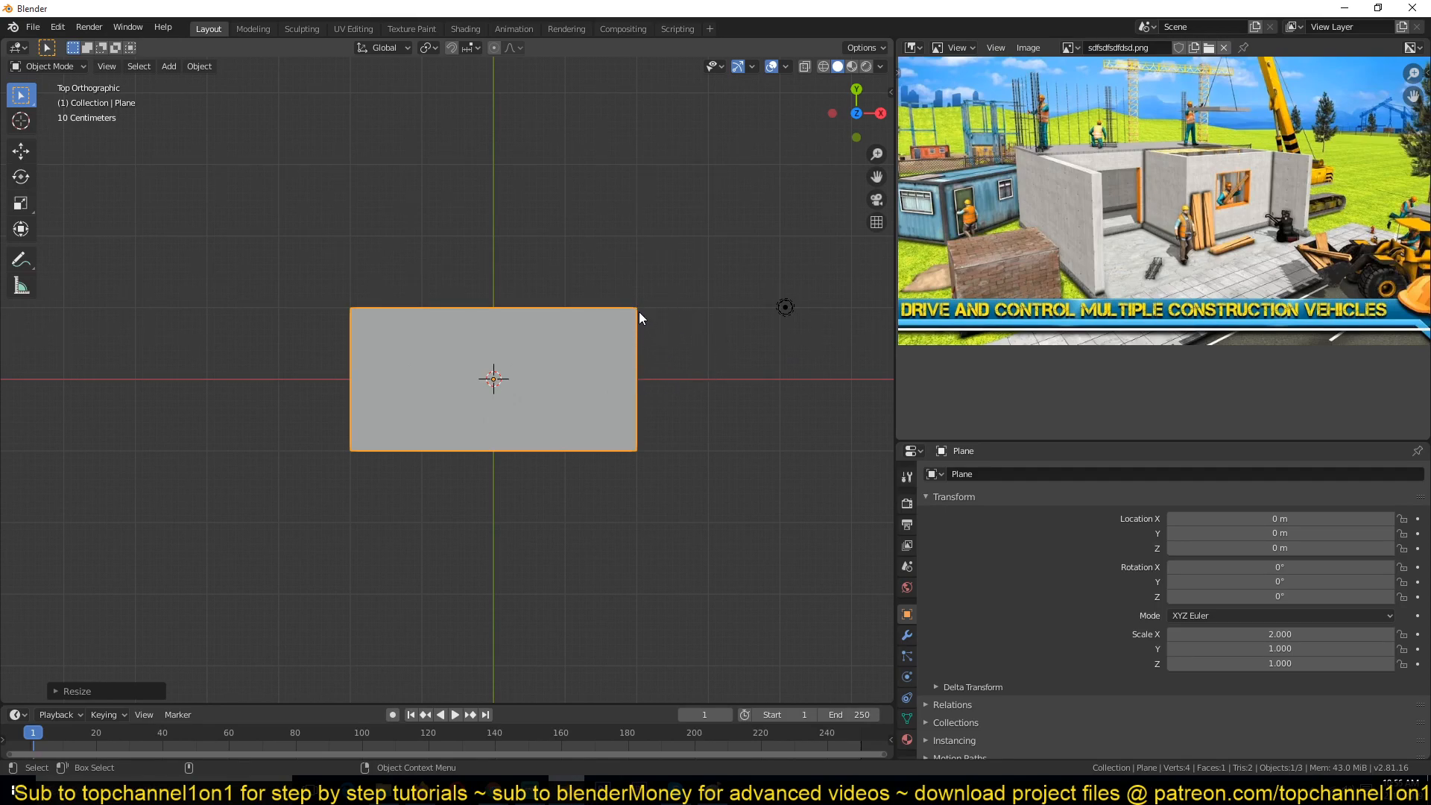
Step: Scale the plane along the Y axis to 1.5
scroll(620, 326, up, 3)
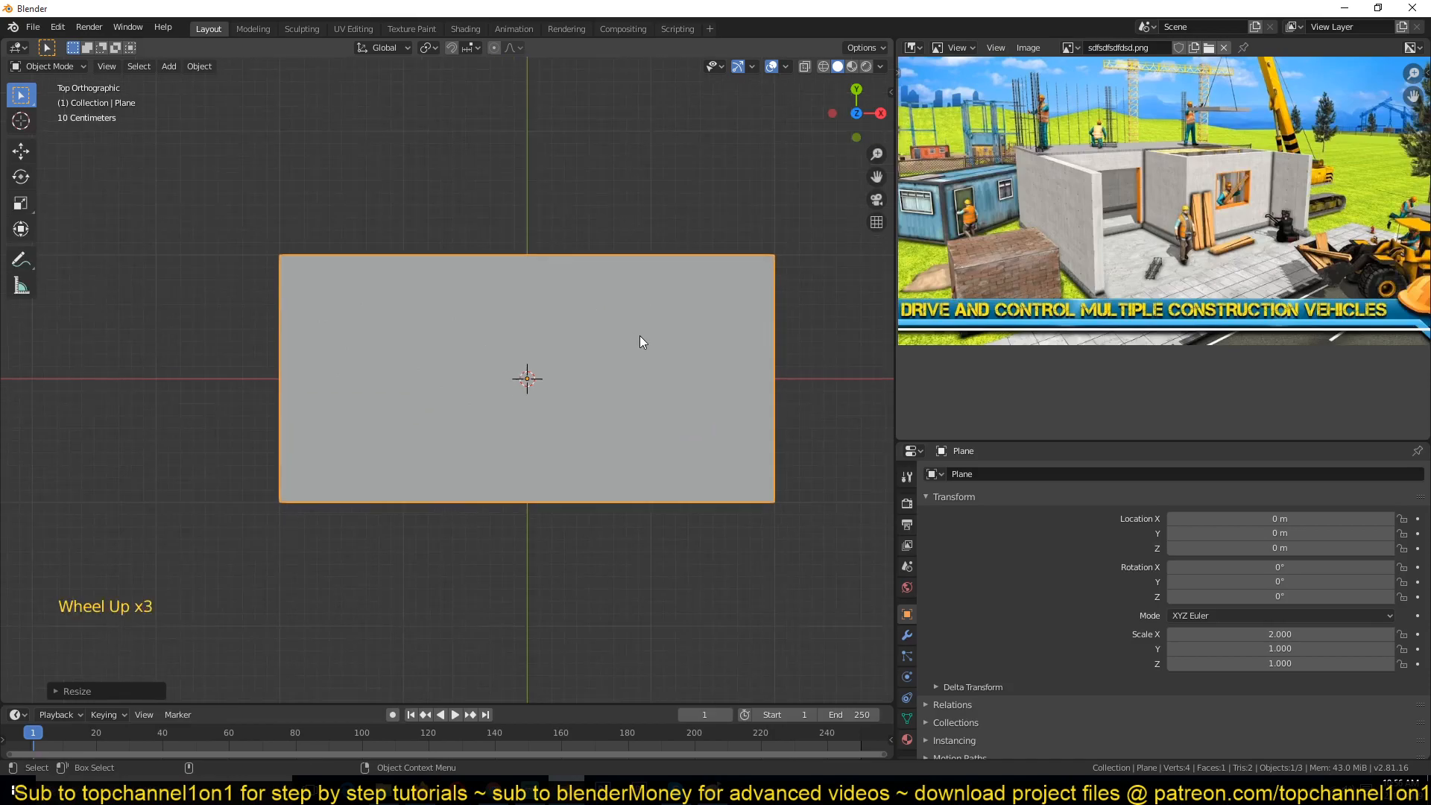
middle_drag(596, 463, 479, 343)
key(KP_Decimal)
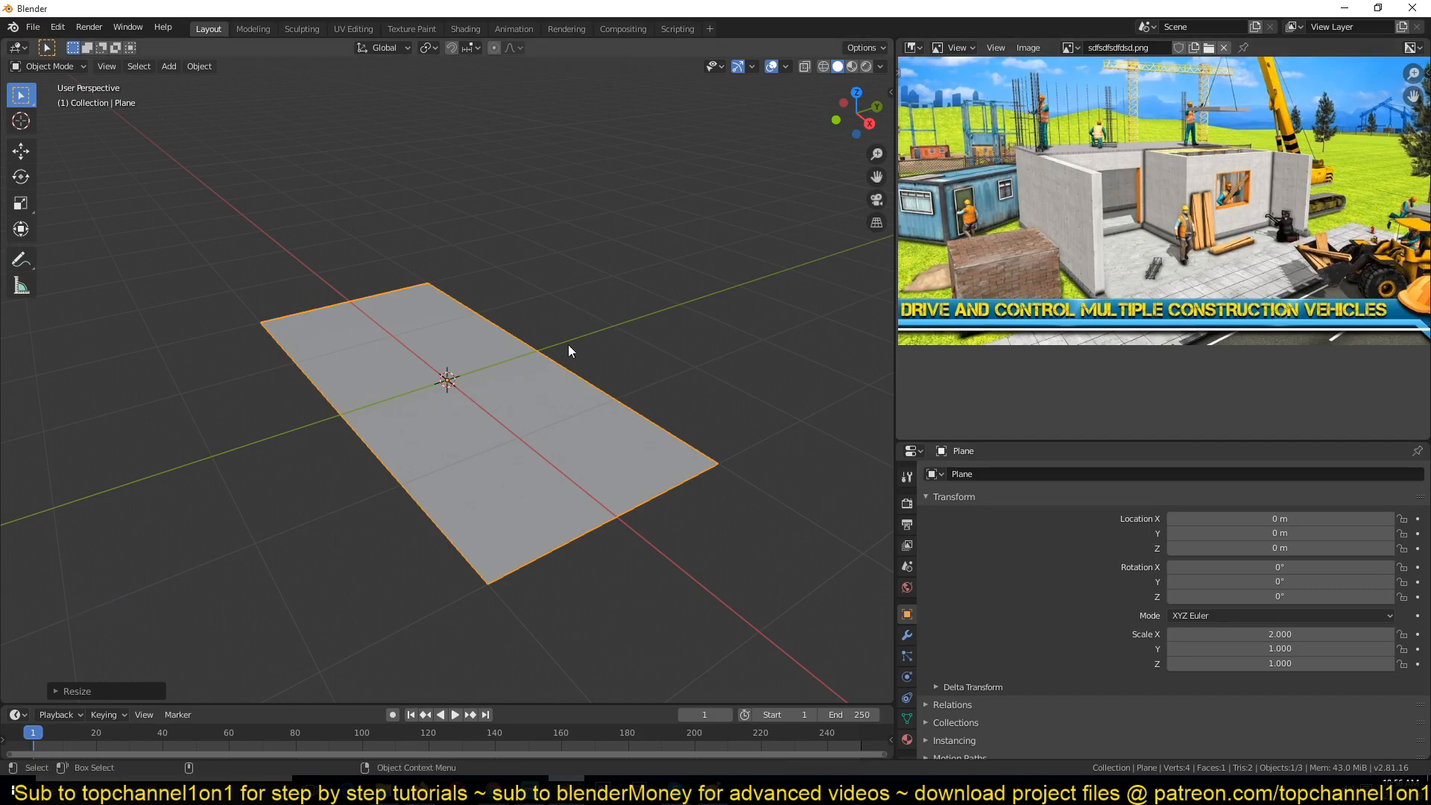
key(s)
key(y)
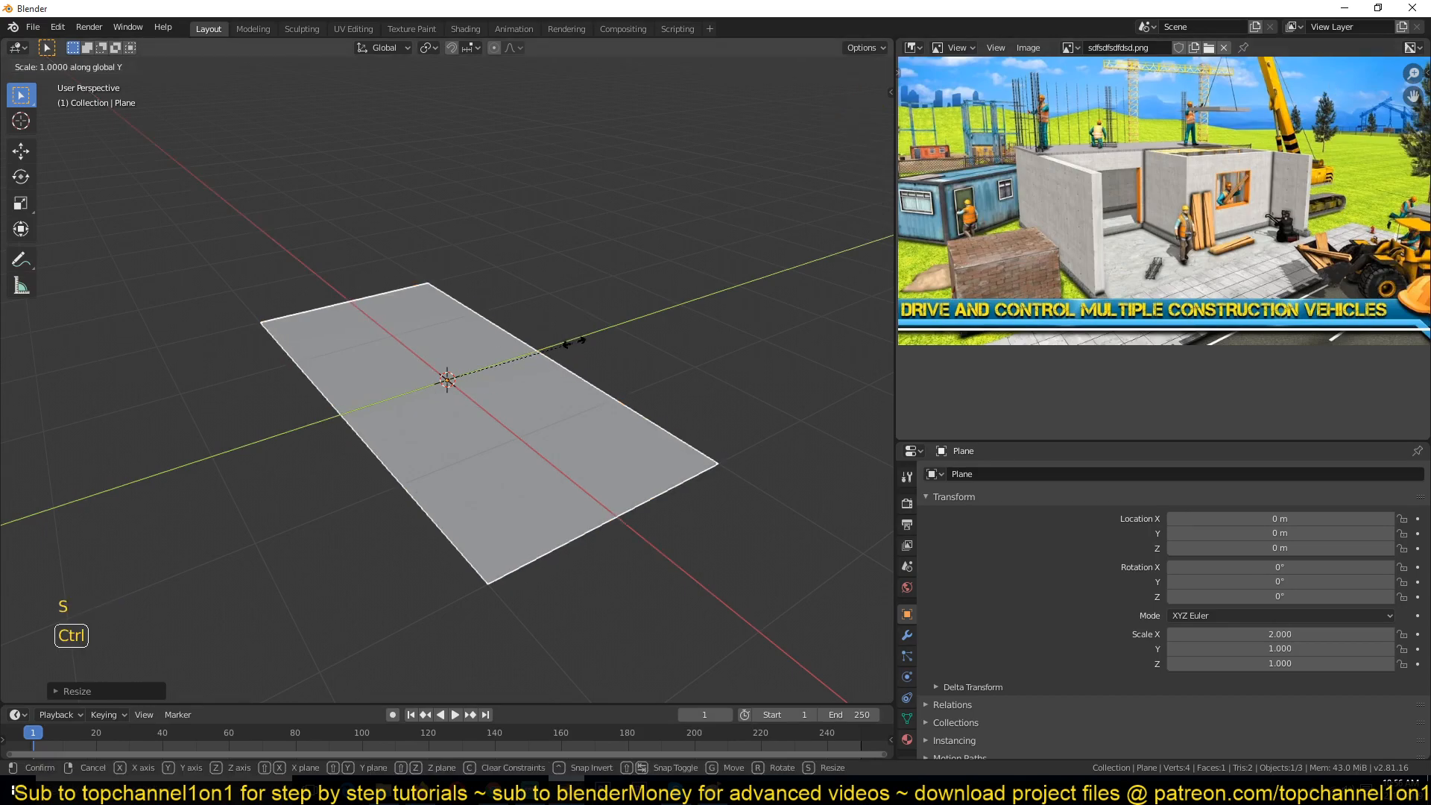
click(628, 319)
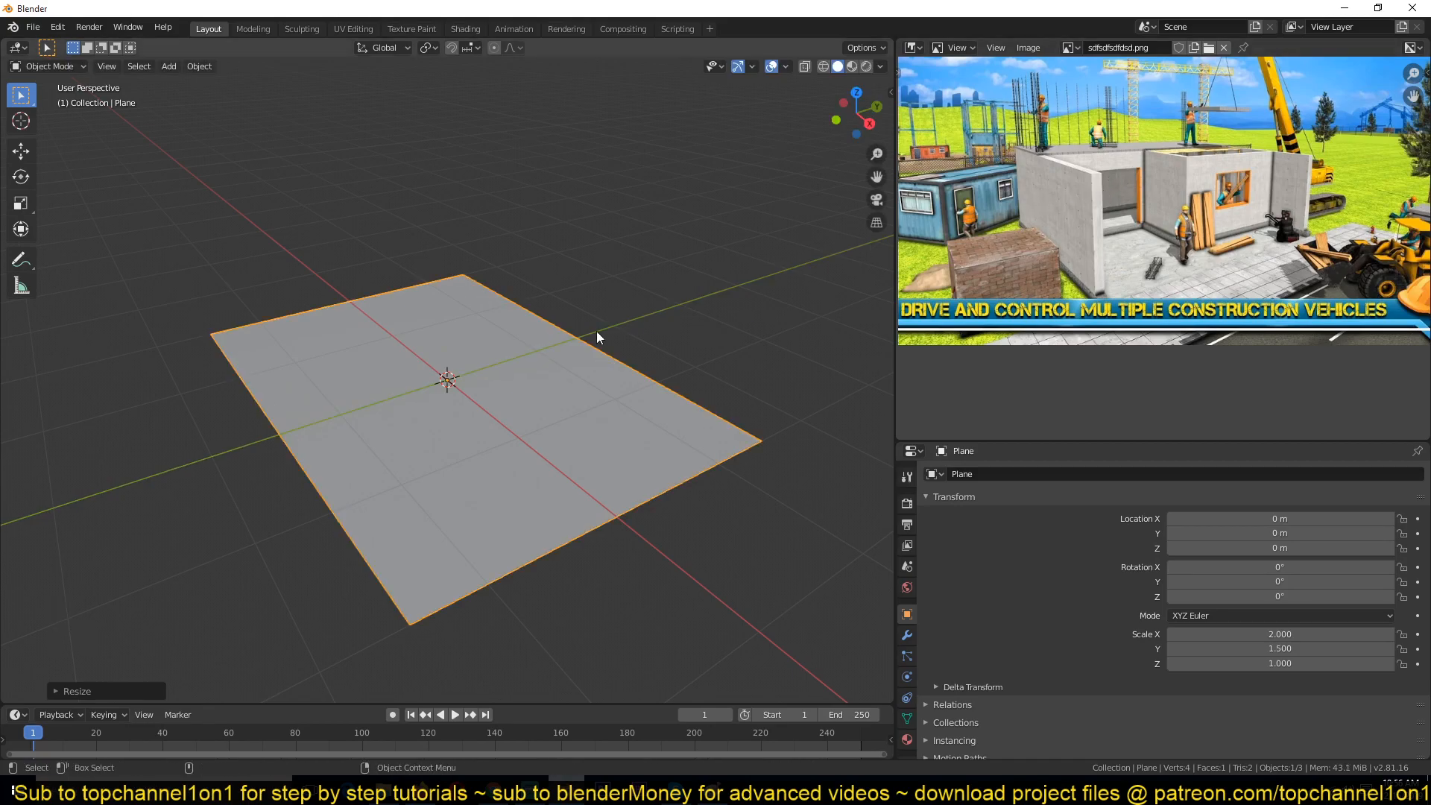
scroll(538, 337, down, 2)
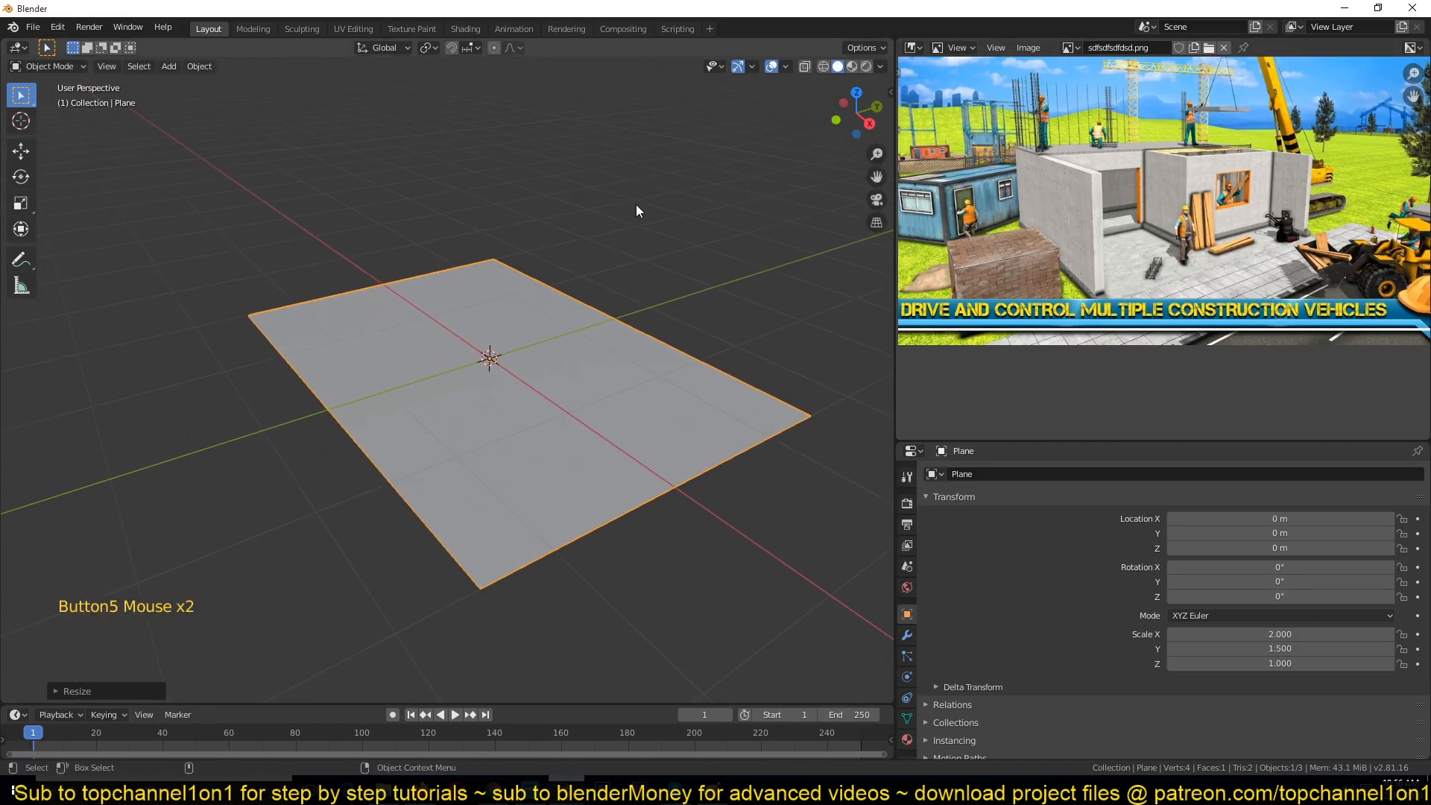
Step: Change the solid viewport shading colour settings so the plane displays in a colour
click(880, 68)
click(875, 68)
click(875, 69)
click(878, 261)
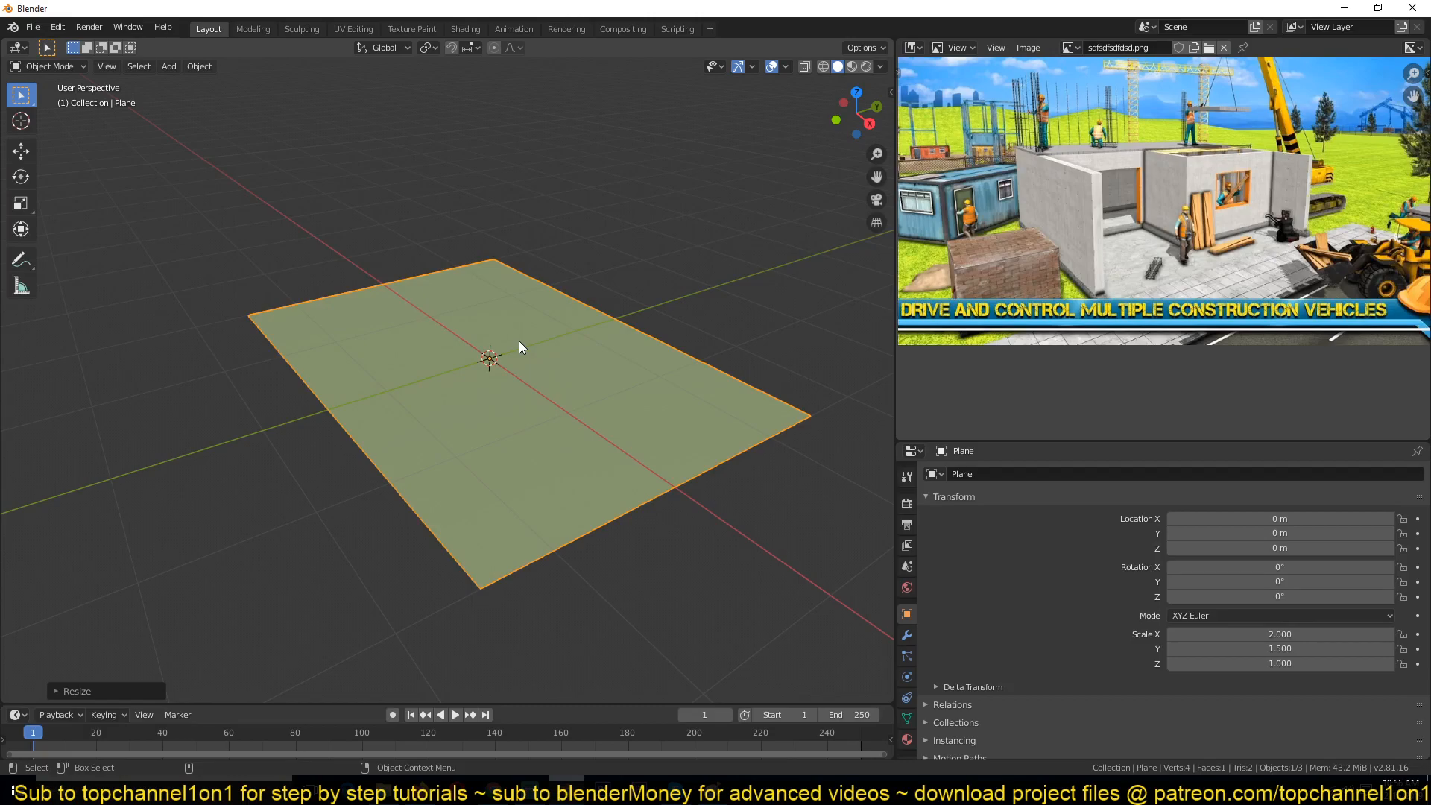
click(562, 274)
click(562, 363)
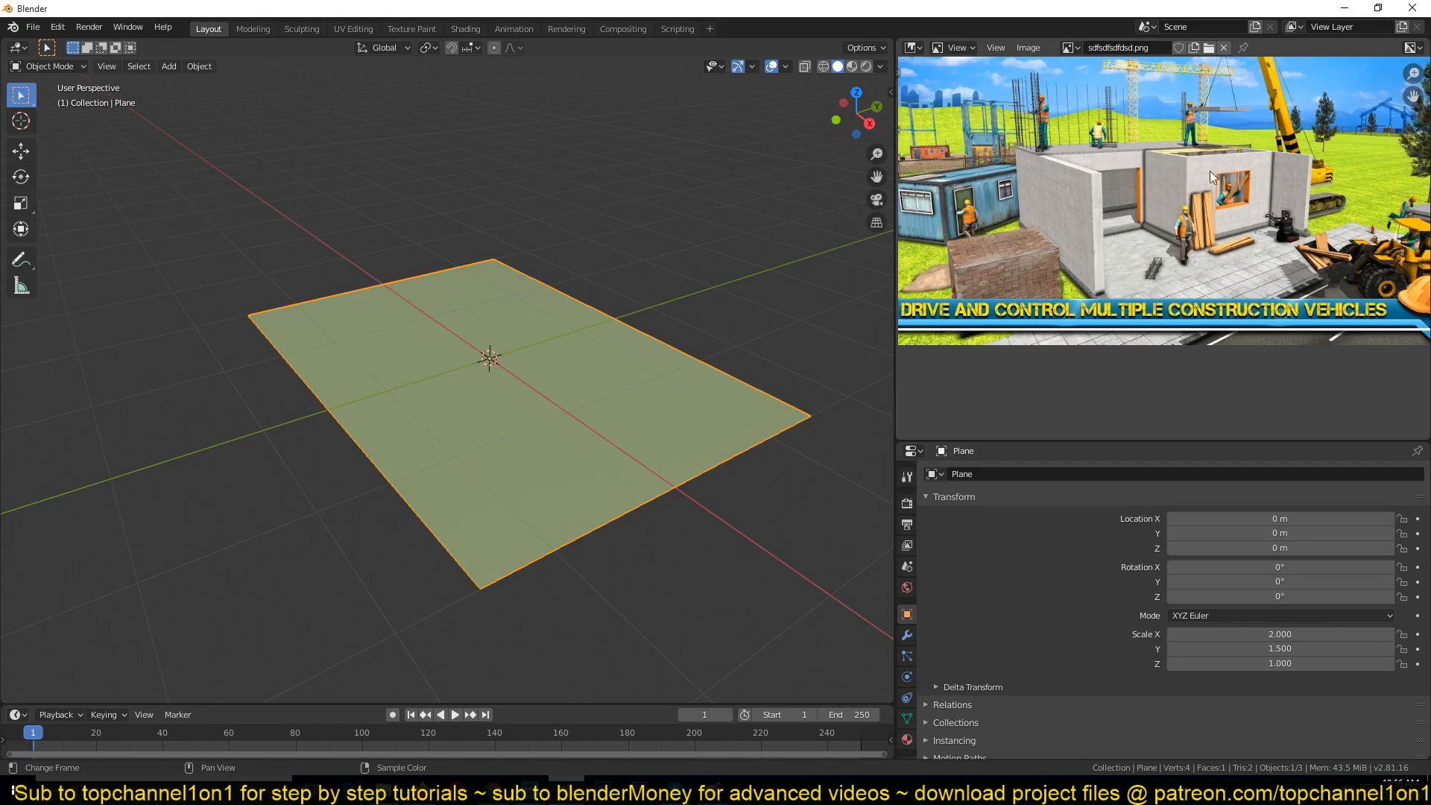
Step: Enter Edit Mode on the plane
key(Tab)
middle_drag(546, 332, 656, 365)
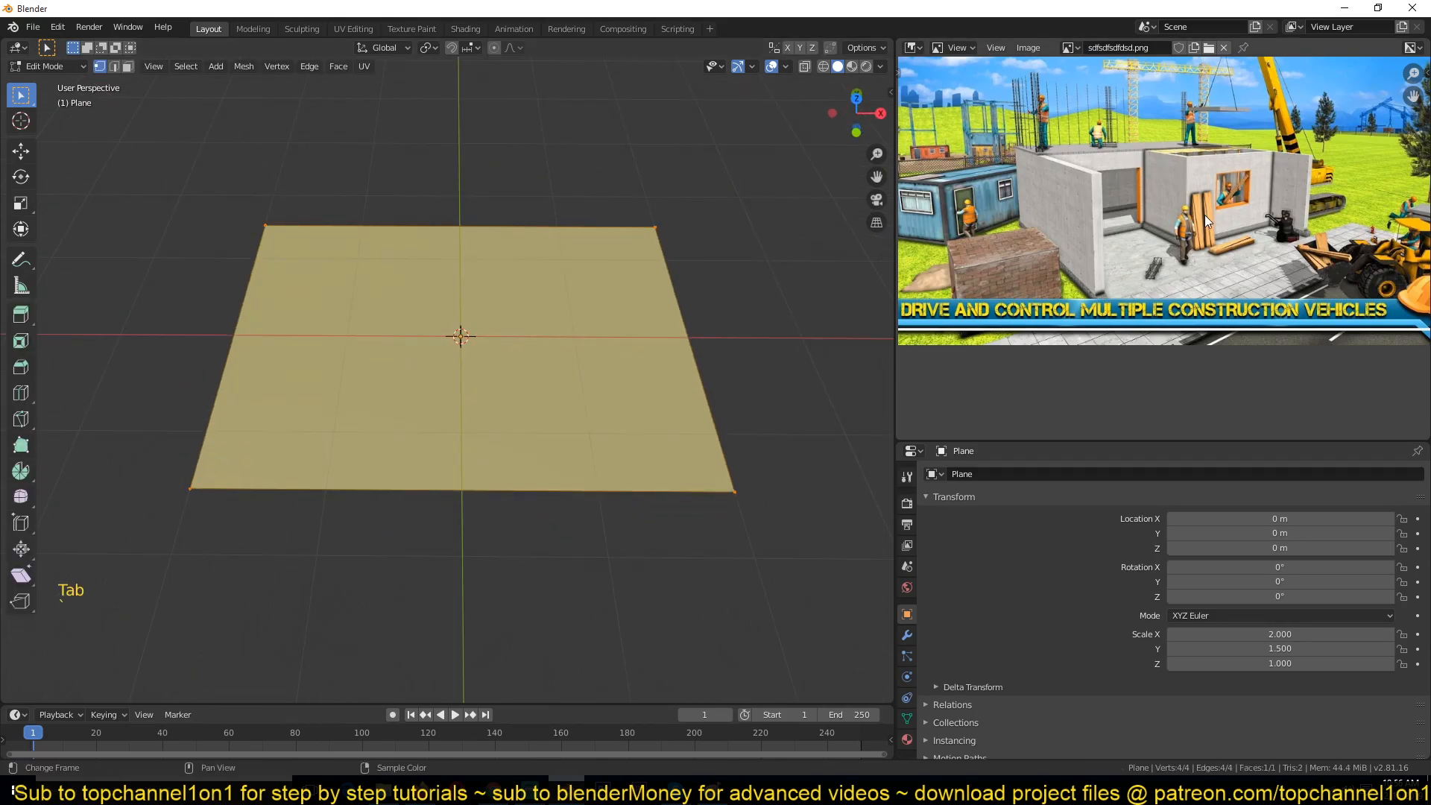
scroll(1077, 162, up, 2)
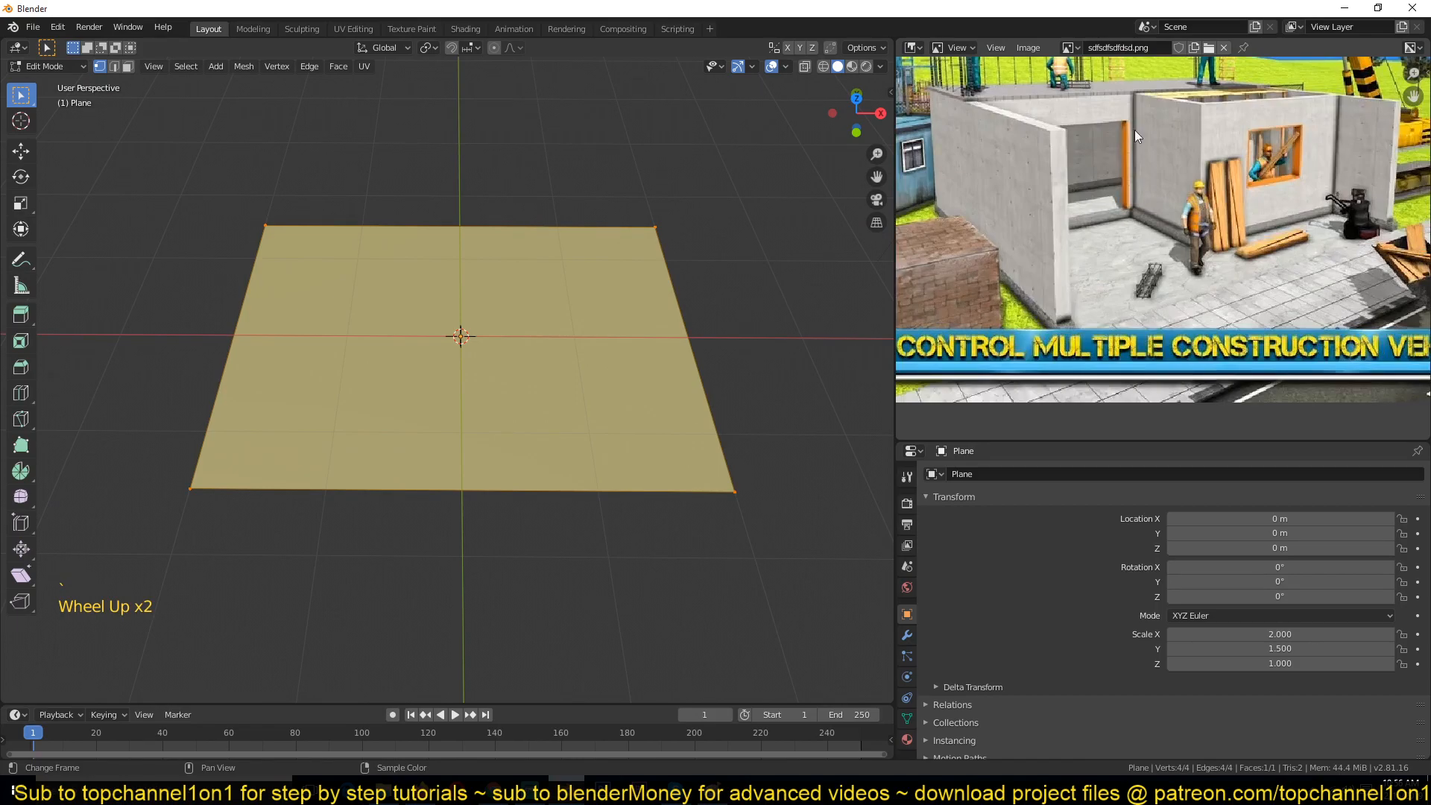
scroll(1136, 133, down, 2)
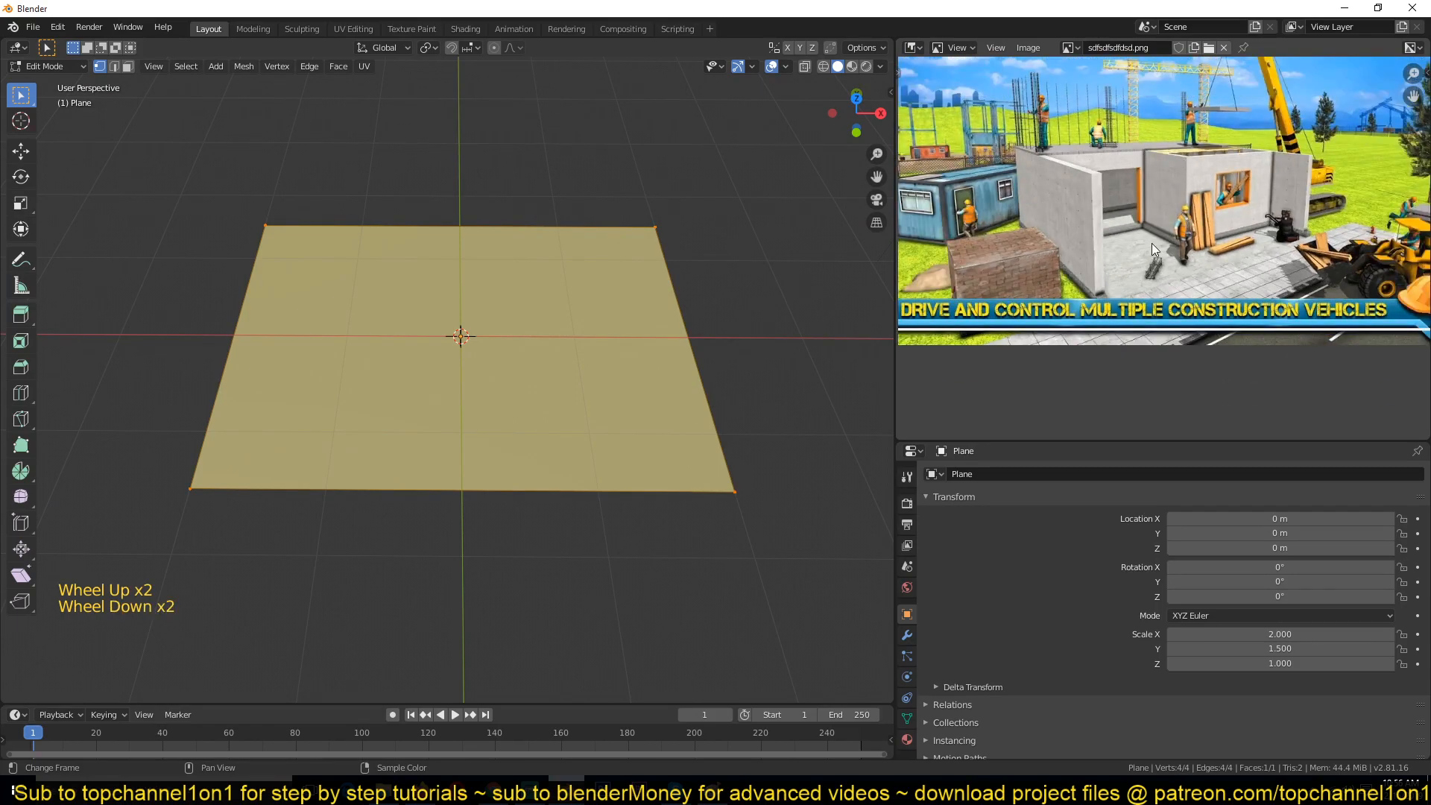
middle_drag(546, 310, 481, 243)
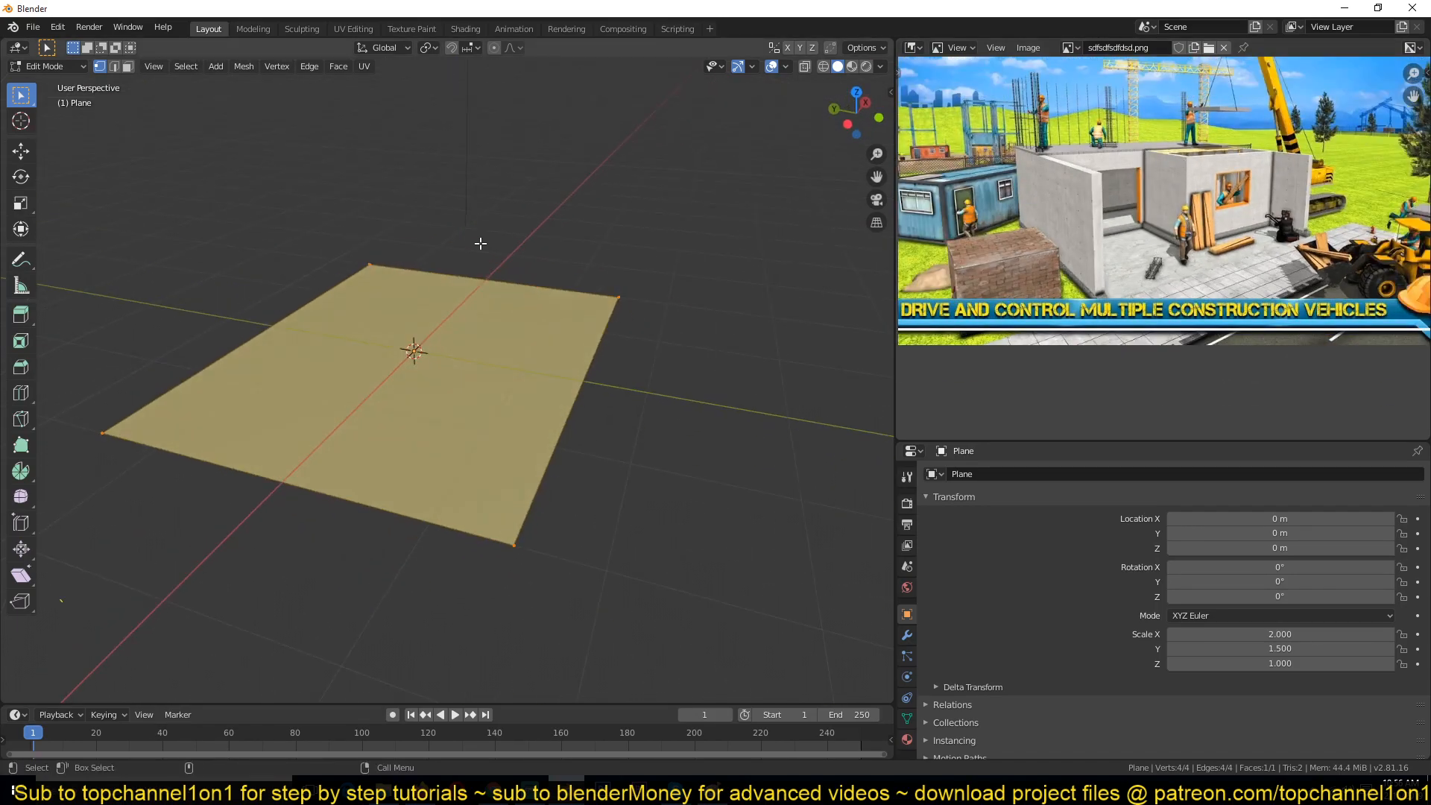
Step: Cycle the viewport shading through wireframe, rendered and solid modes
key(z)
click(410, 246)
key(z)
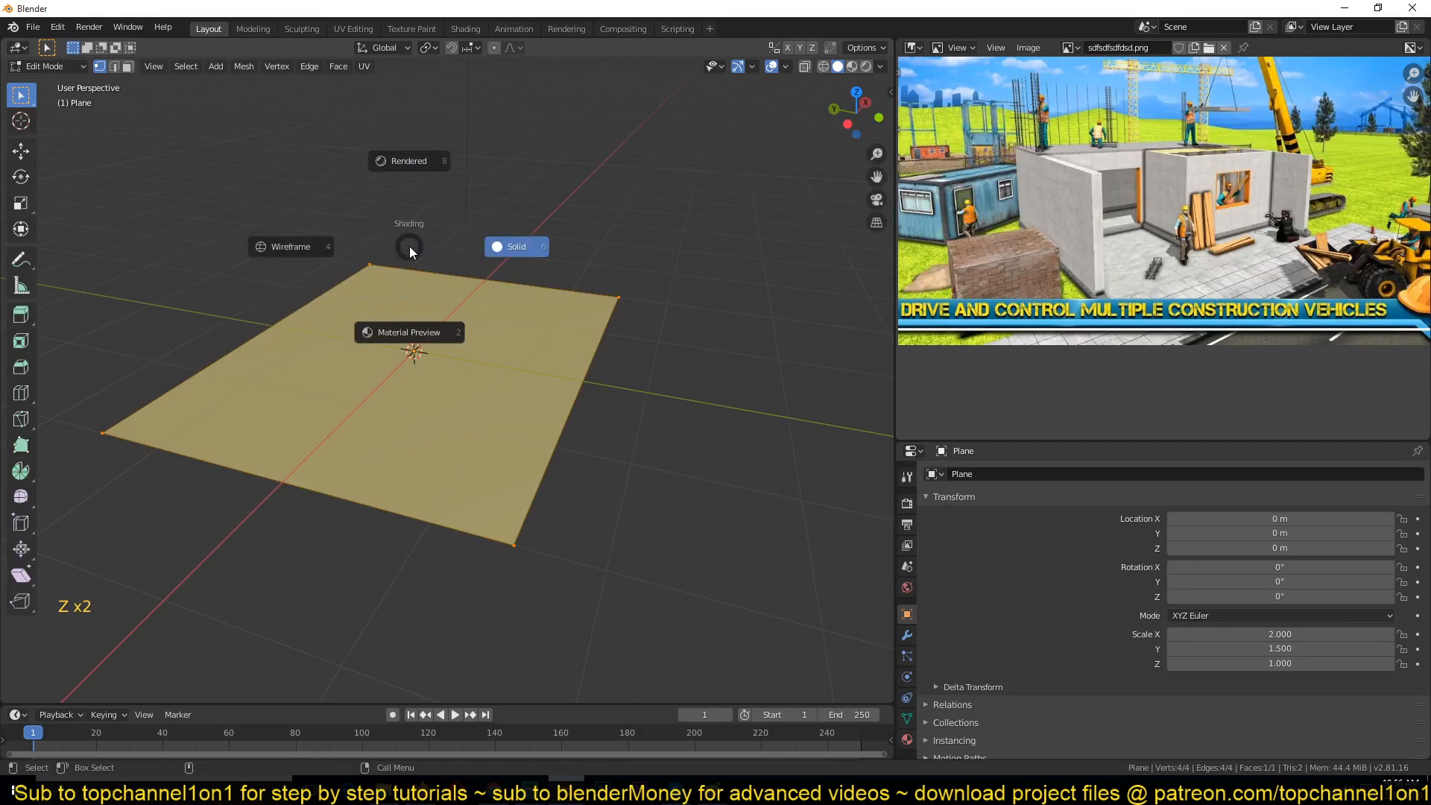
click(295, 247)
key(z)
click(344, 158)
key(z)
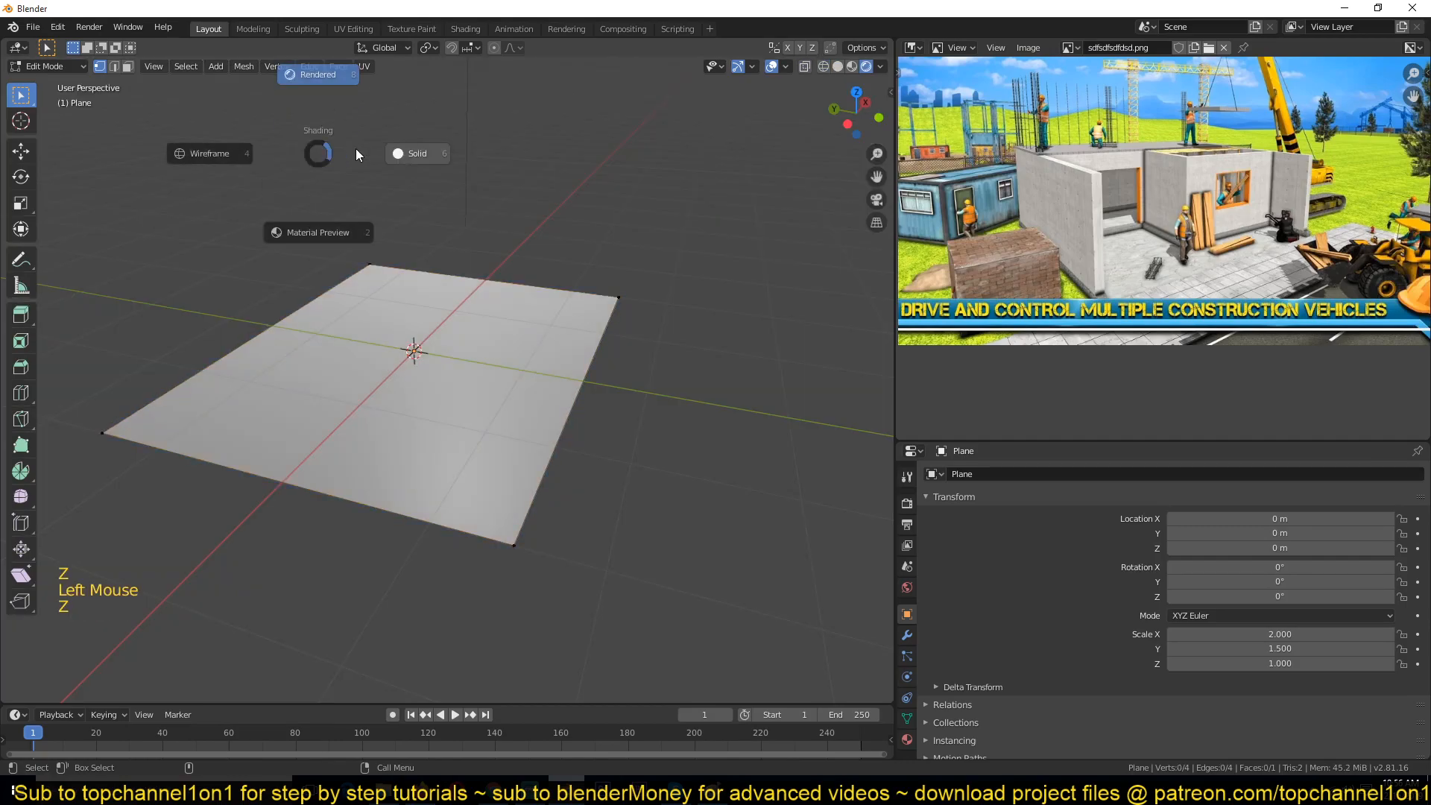
click(406, 150)
key(z)
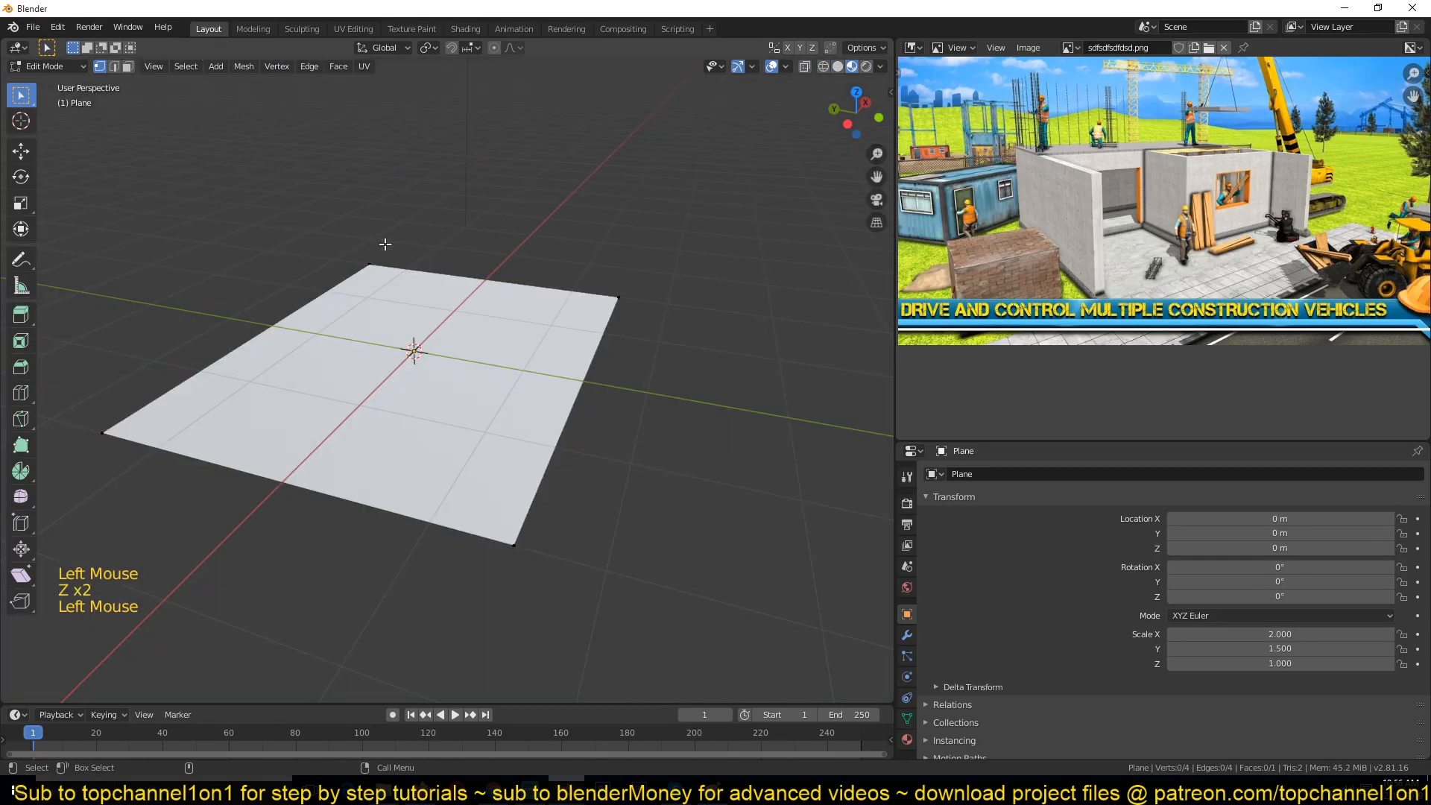
key(z)
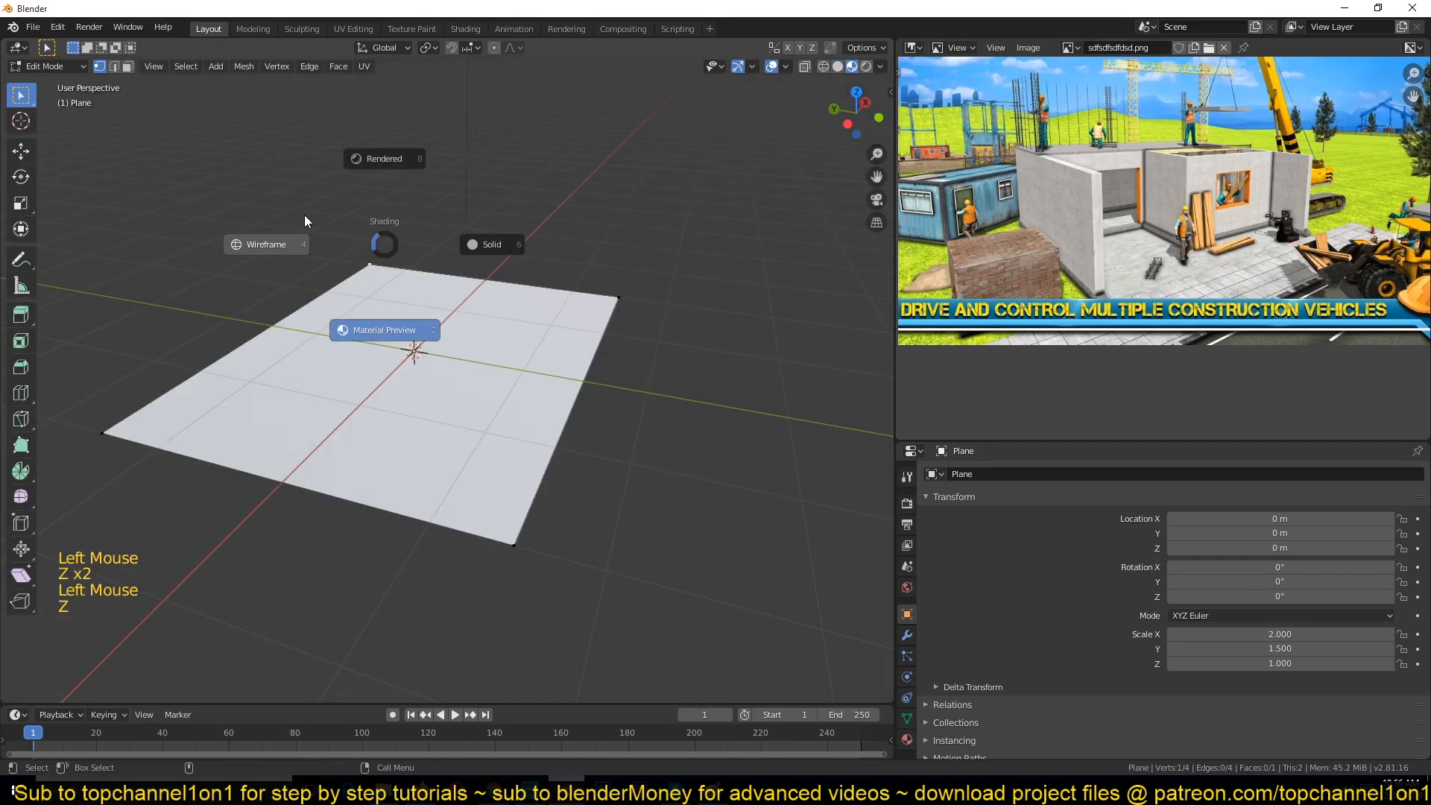
Step: Switch the viewport to wireframe shading and deselect all of the plane's geometry
click(278, 249)
middle_drag(315, 291, 273, 297)
key(alt+a)
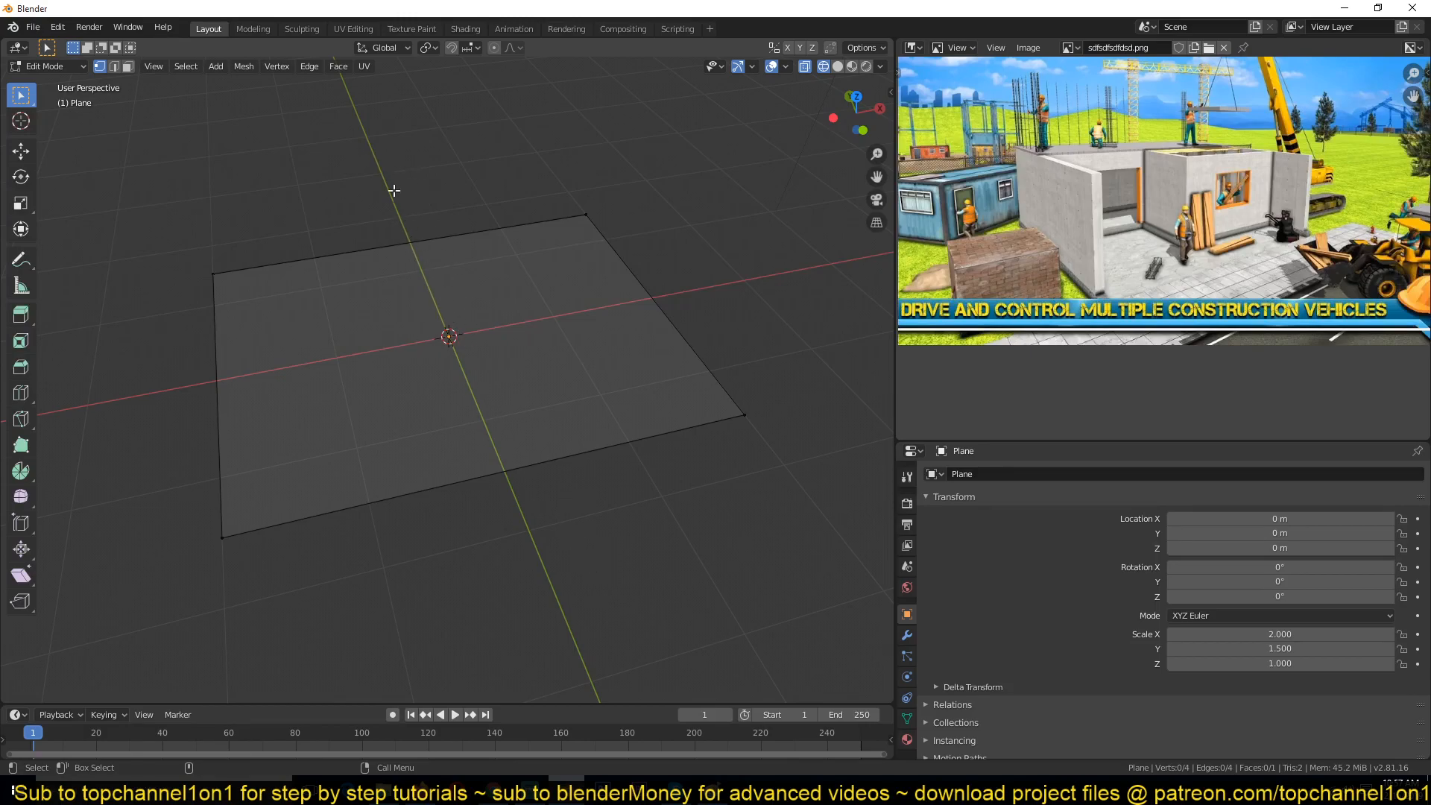
Step: Add two centred loop cuts across the plane, one in each direction, dividing it into four quadrants
key(ctrl+r)
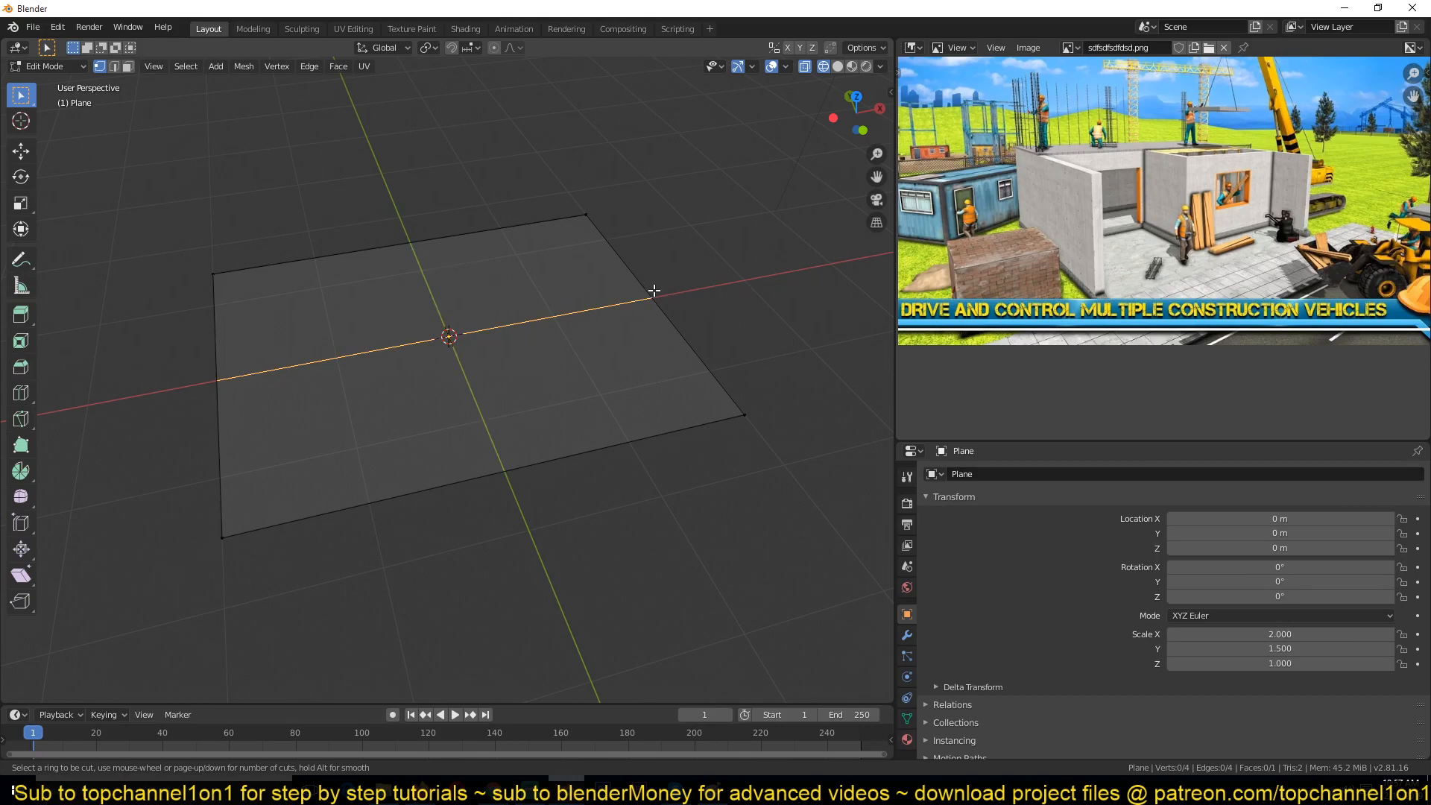
click(412, 231)
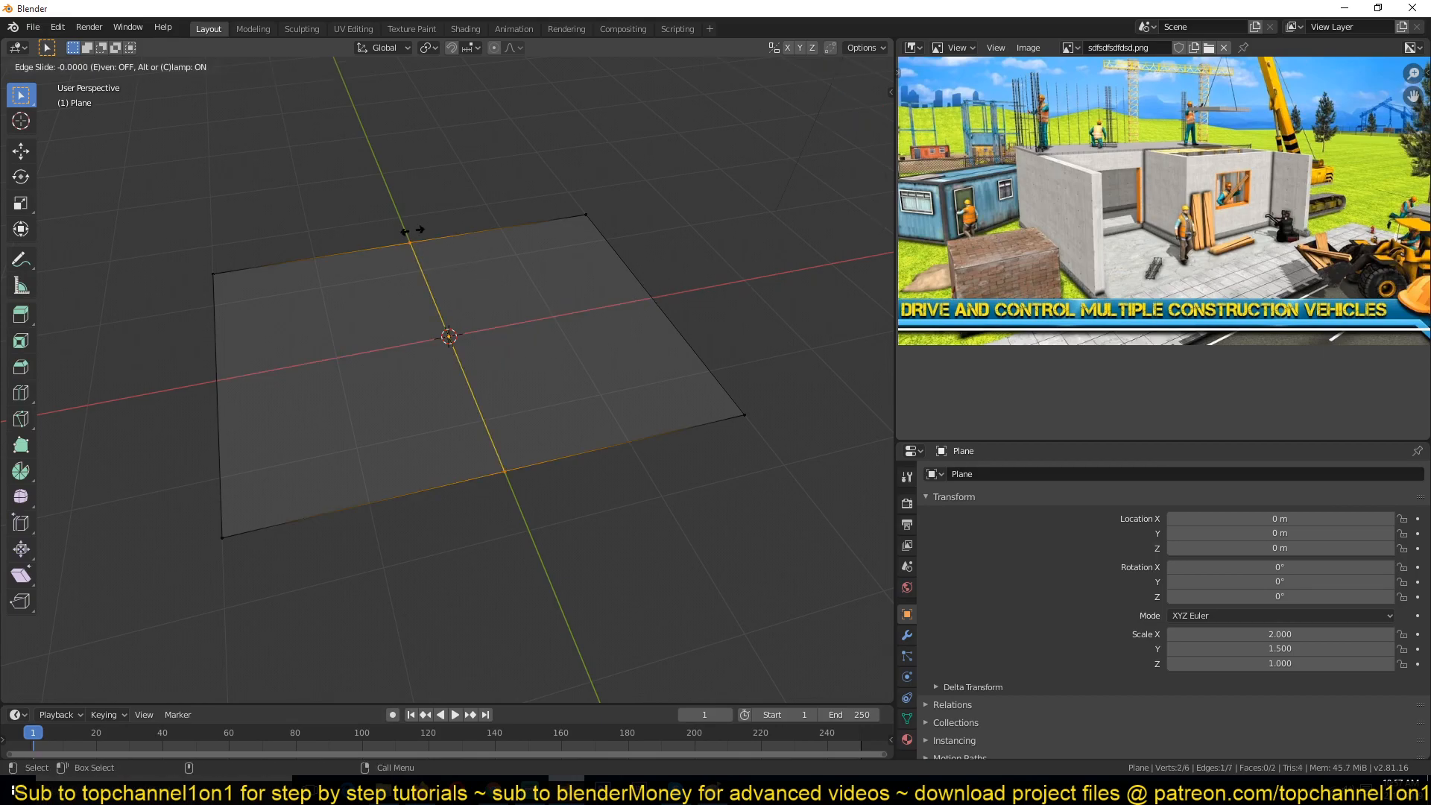
click(413, 232)
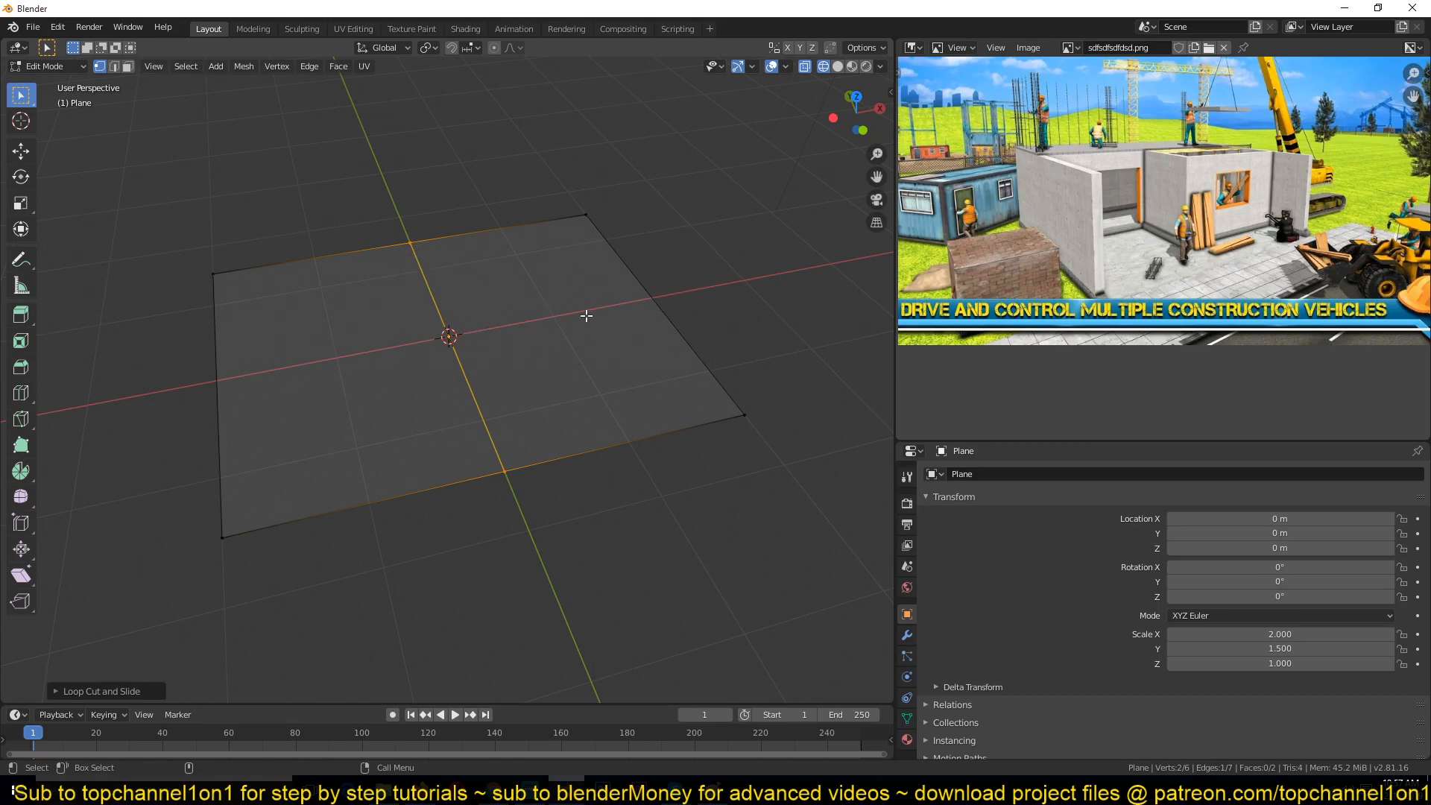
key(ctrl+r)
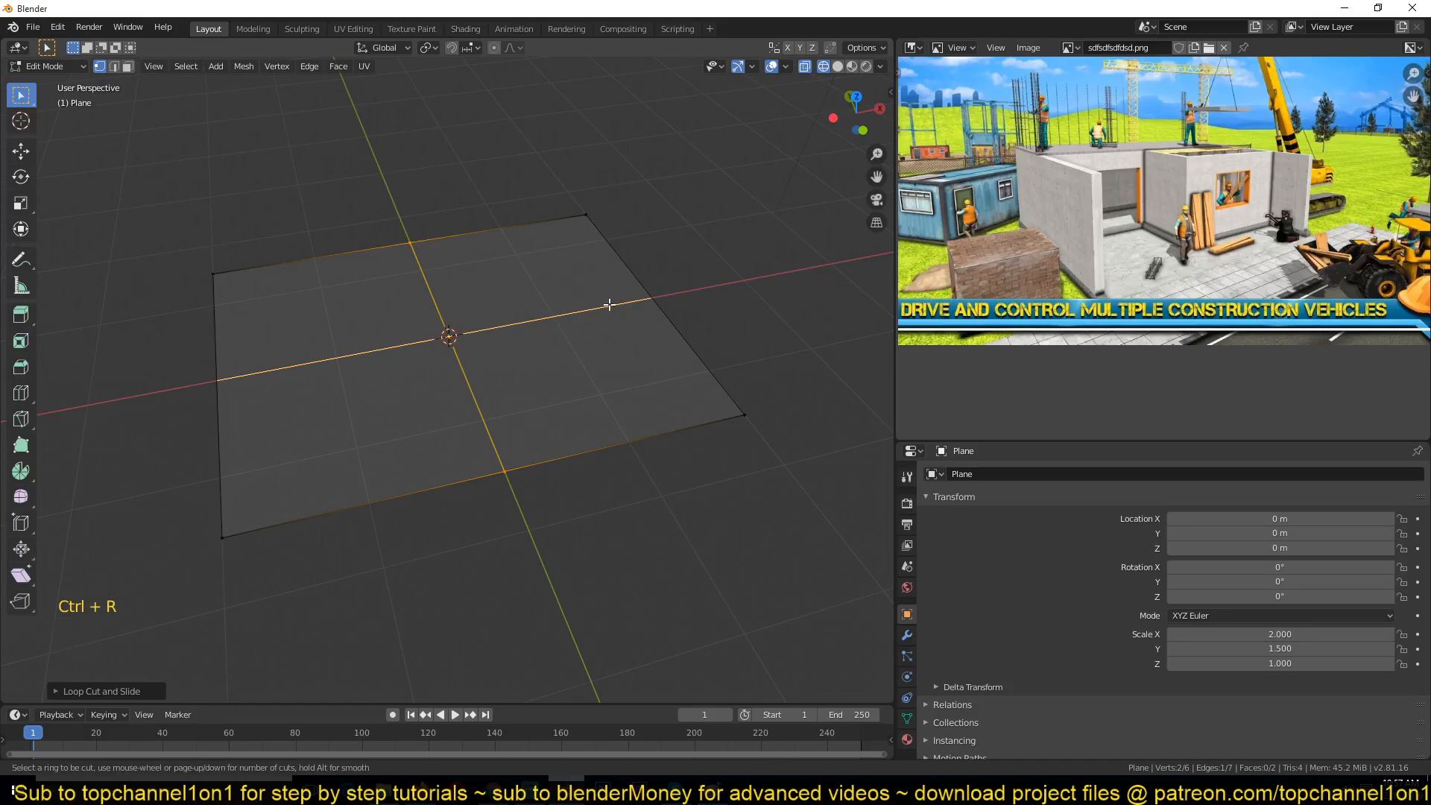
click(663, 303)
click(658, 300)
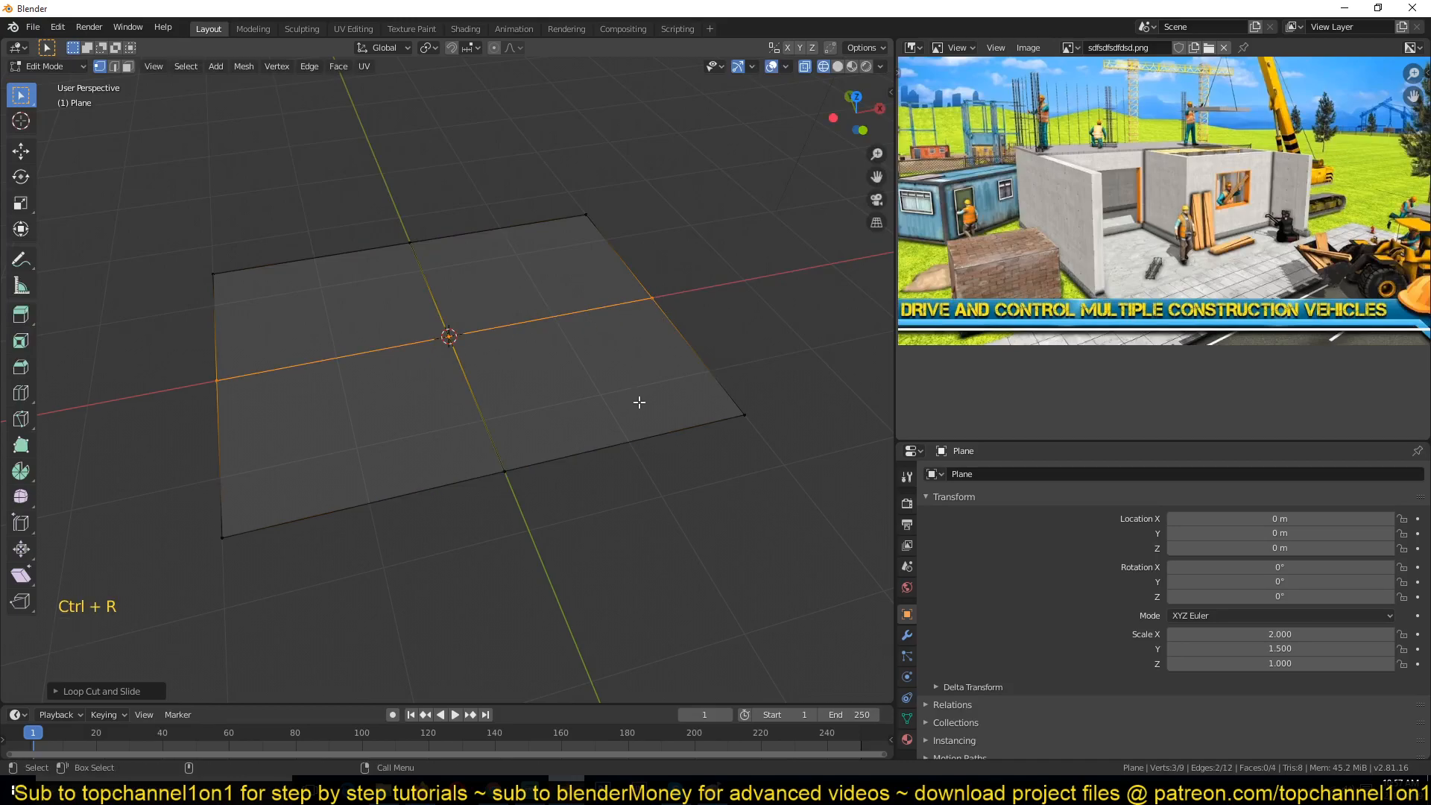
Step: In Object Mode, move the plane slightly upward to about 0.07 m on Z, then return to Edit Mode
middle_drag(640, 403, 705, 365)
scroll(652, 366, up, 2)
key(Tab)
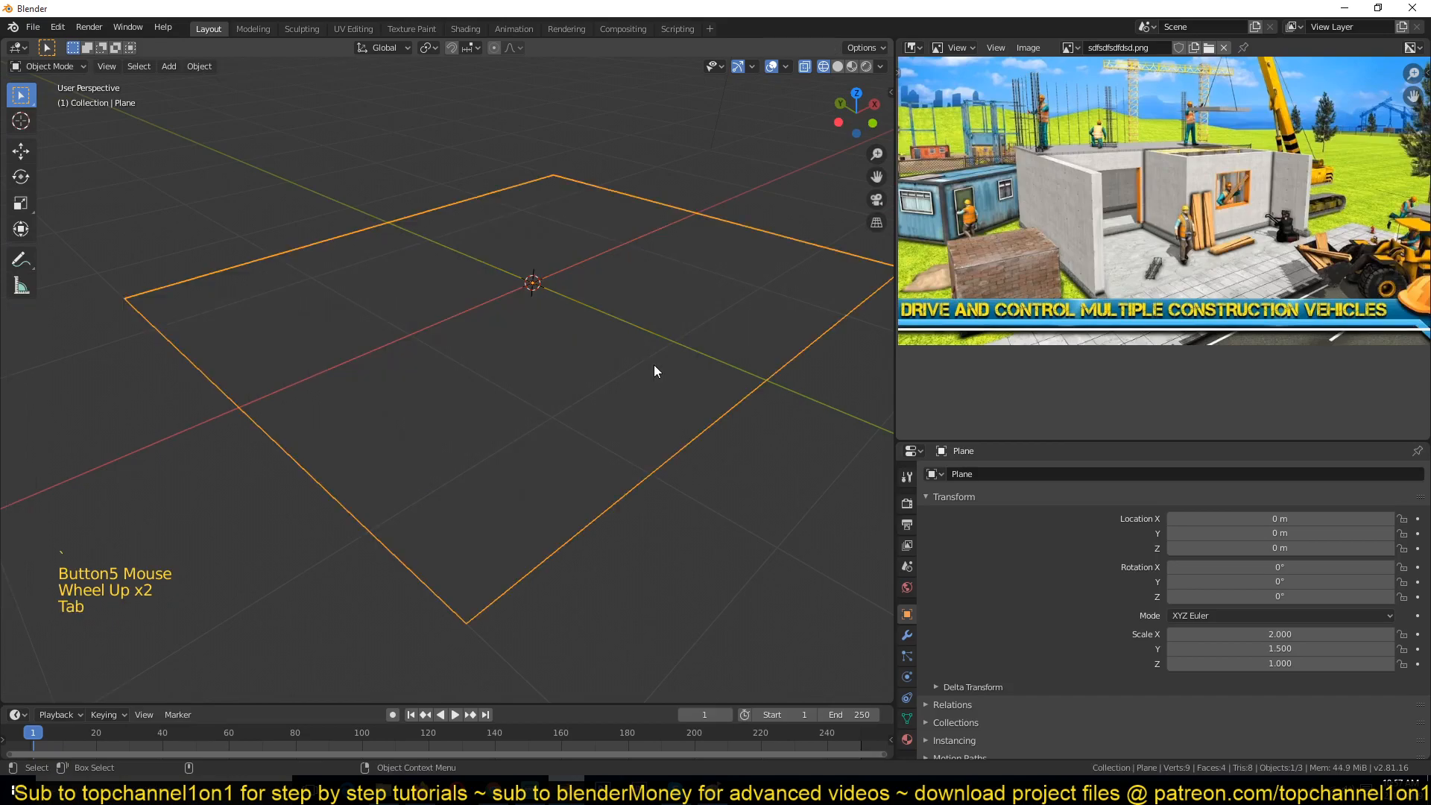
key(g)
click(648, 356)
middle_drag(639, 358, 512, 409)
key(Tab)
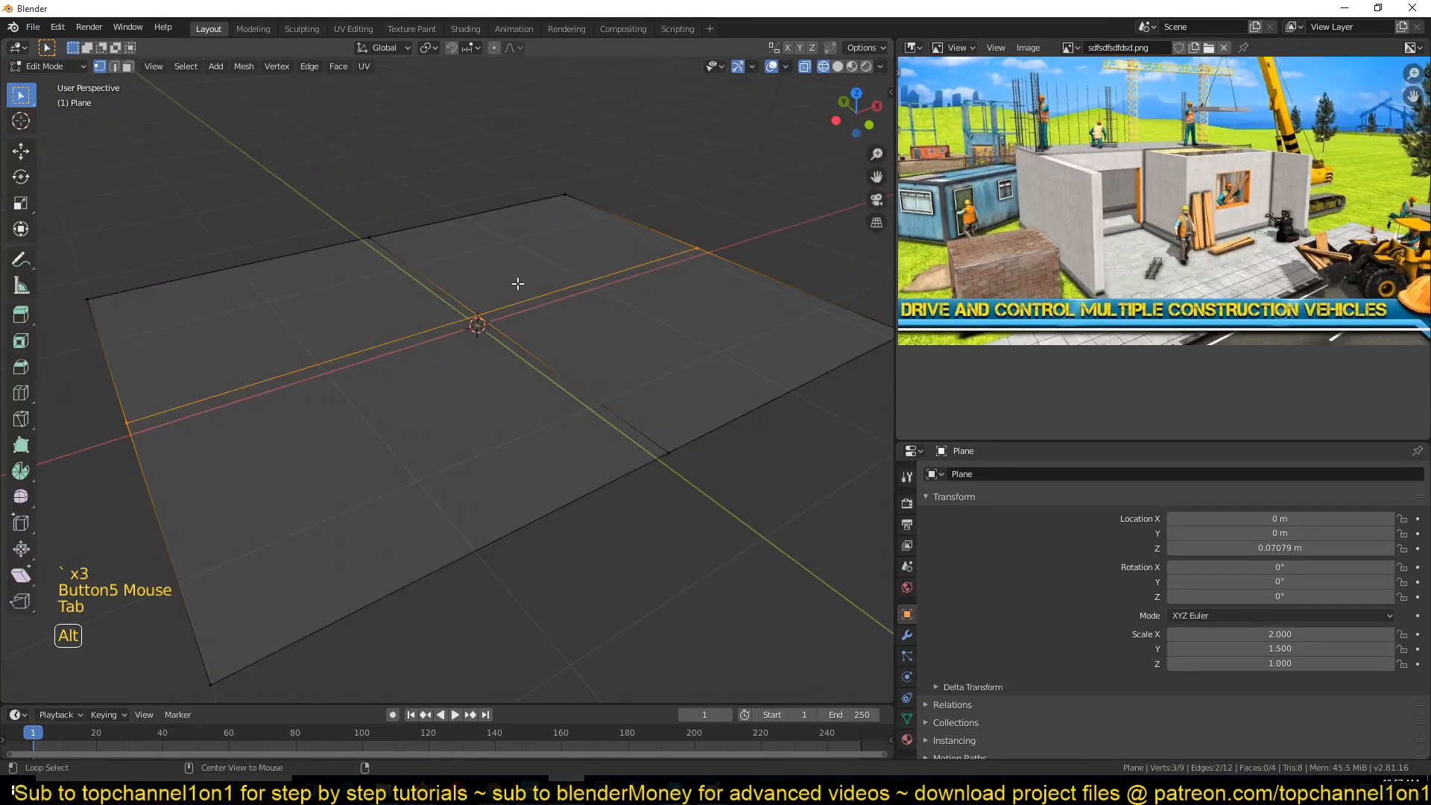
Step: Deselect all, switch to face selection and pick a single quadrant face of the plane
key(alt+a)
scroll(616, 306, down, 1)
key(3)
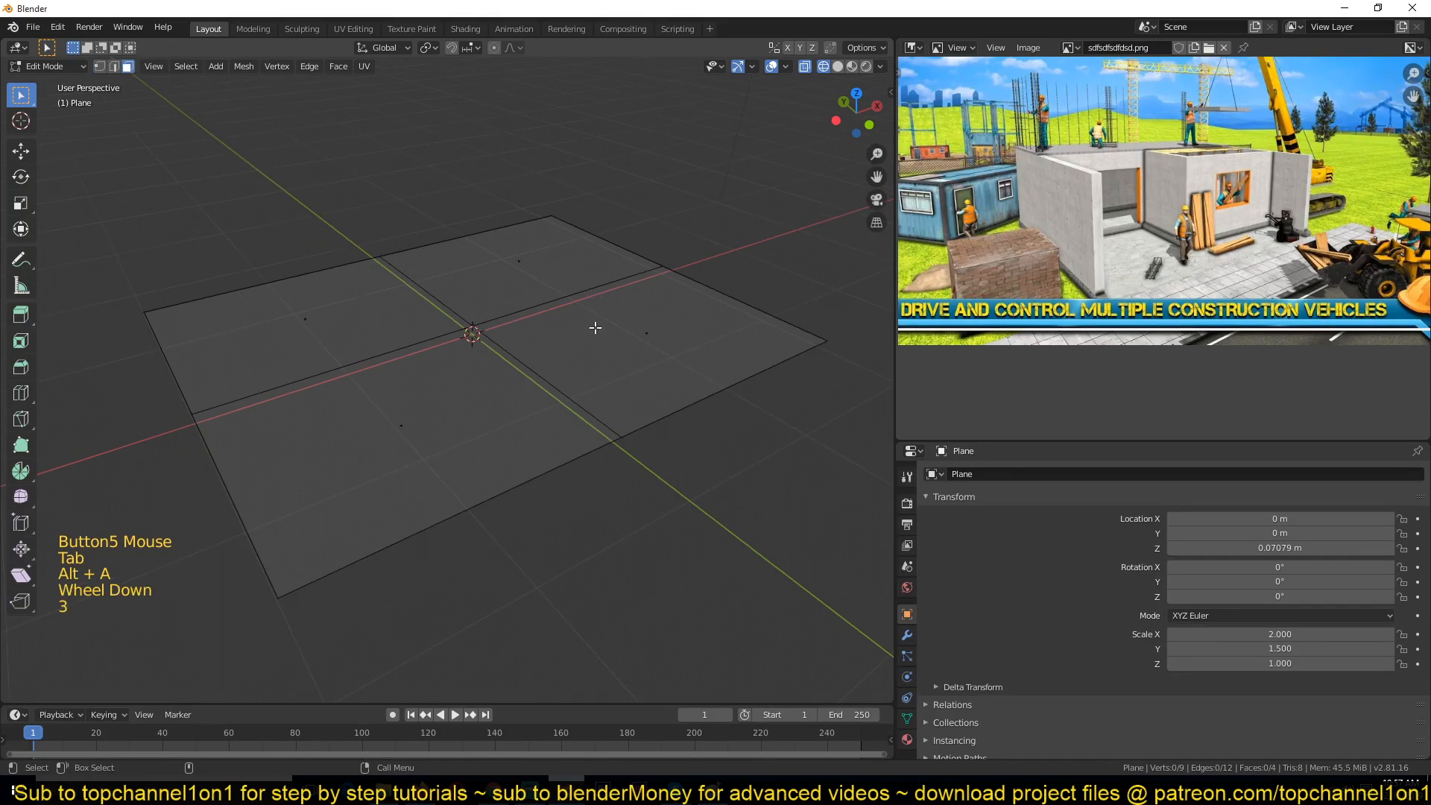
key(1)
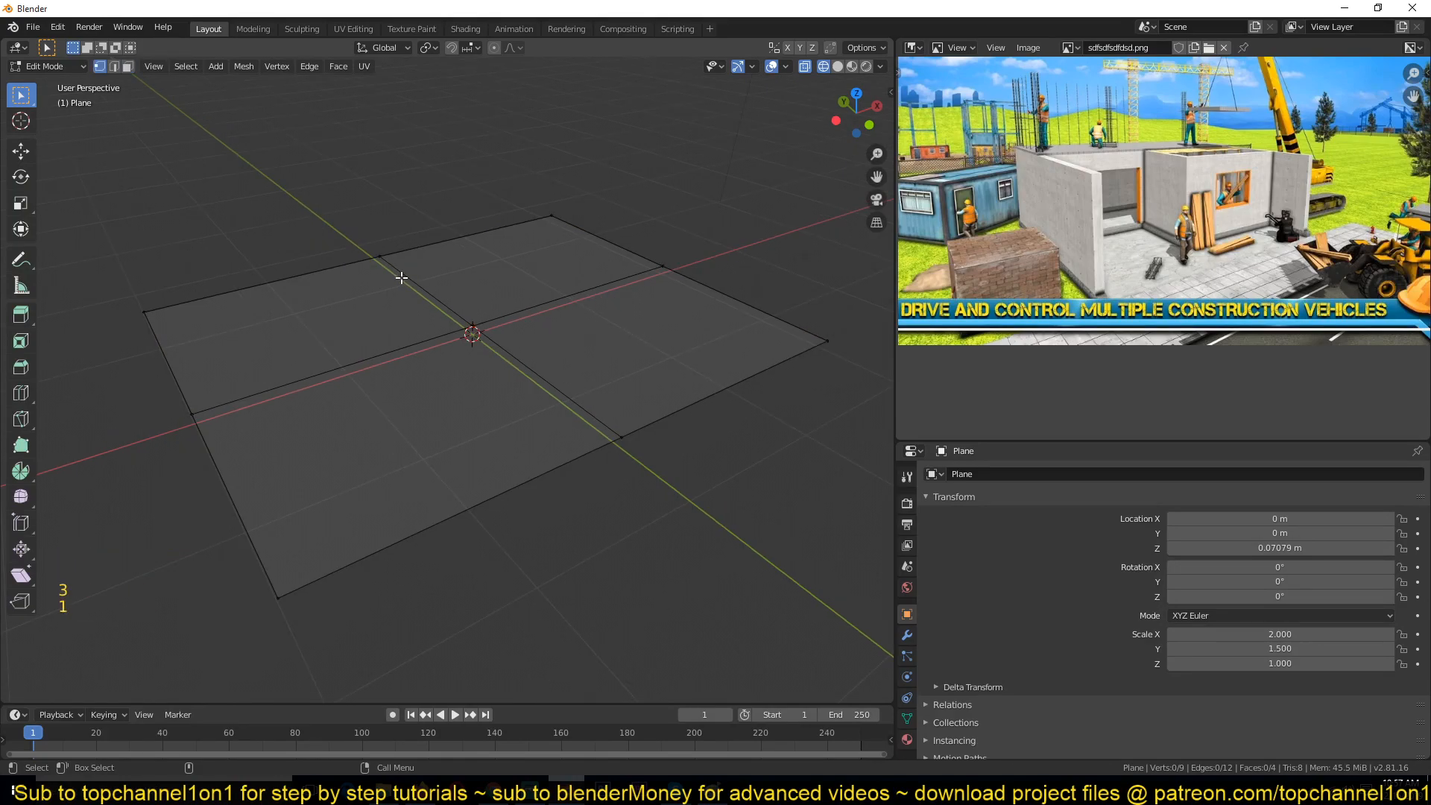
click(390, 262)
key(2)
click(438, 227)
key(3)
click(547, 255)
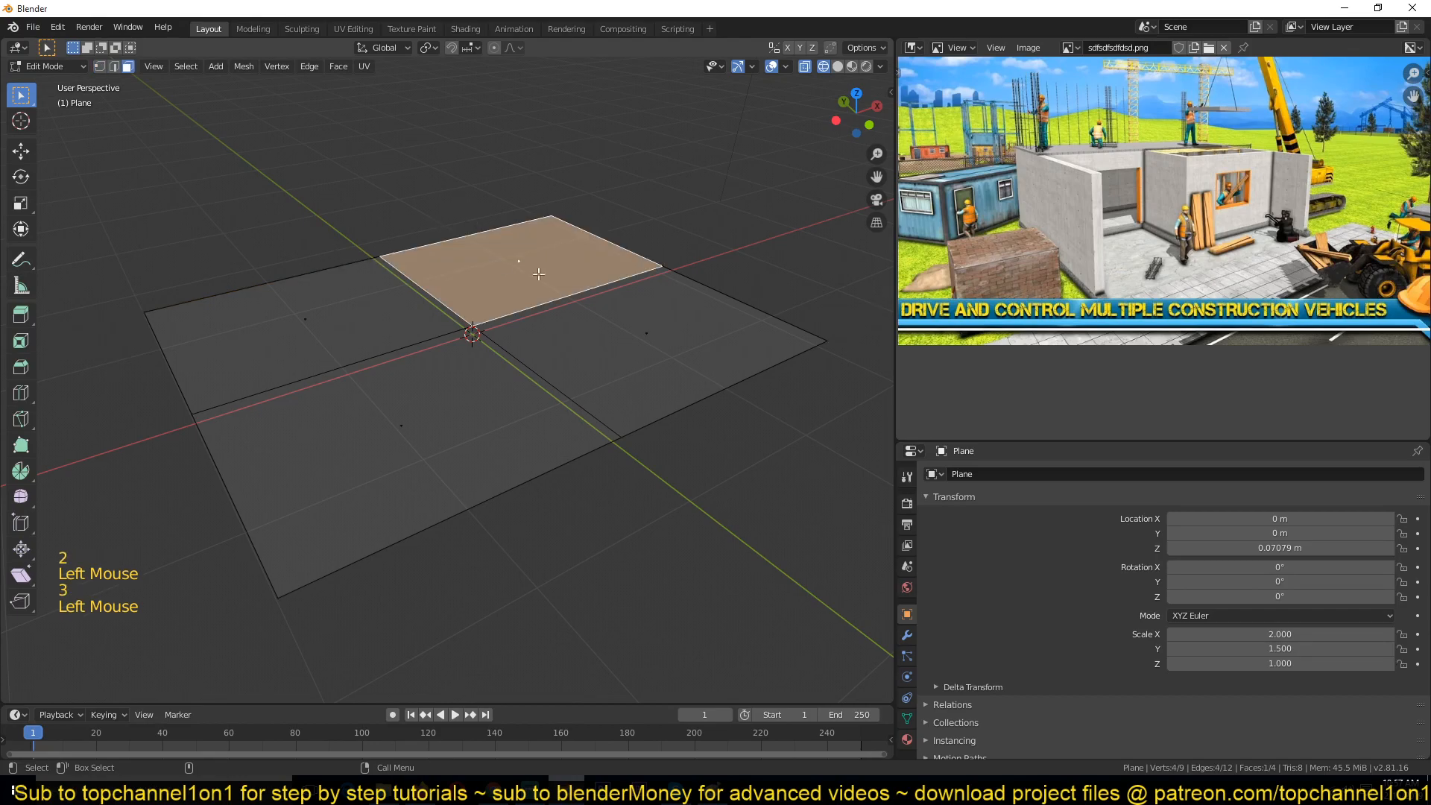
click(530, 790)
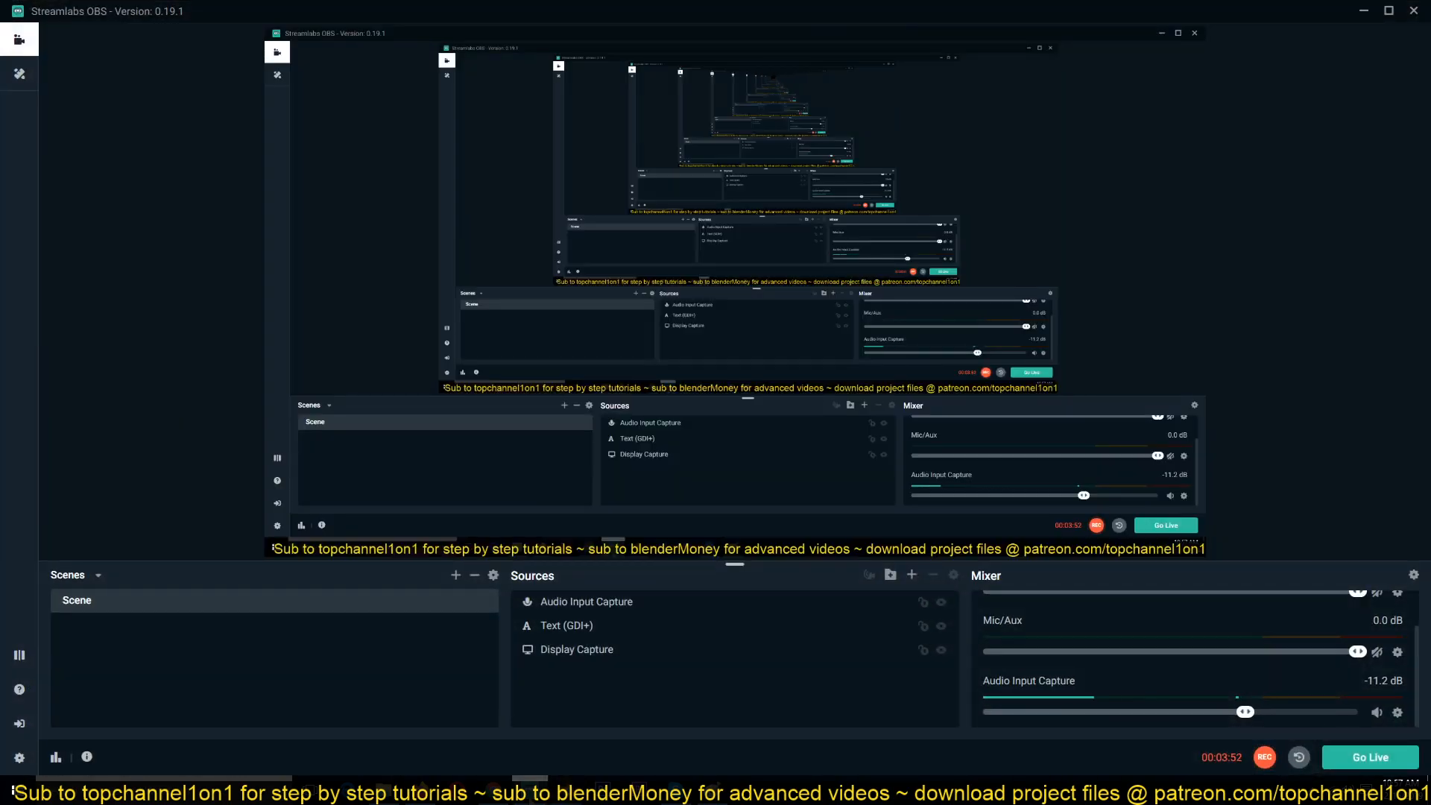
click(1370, 10)
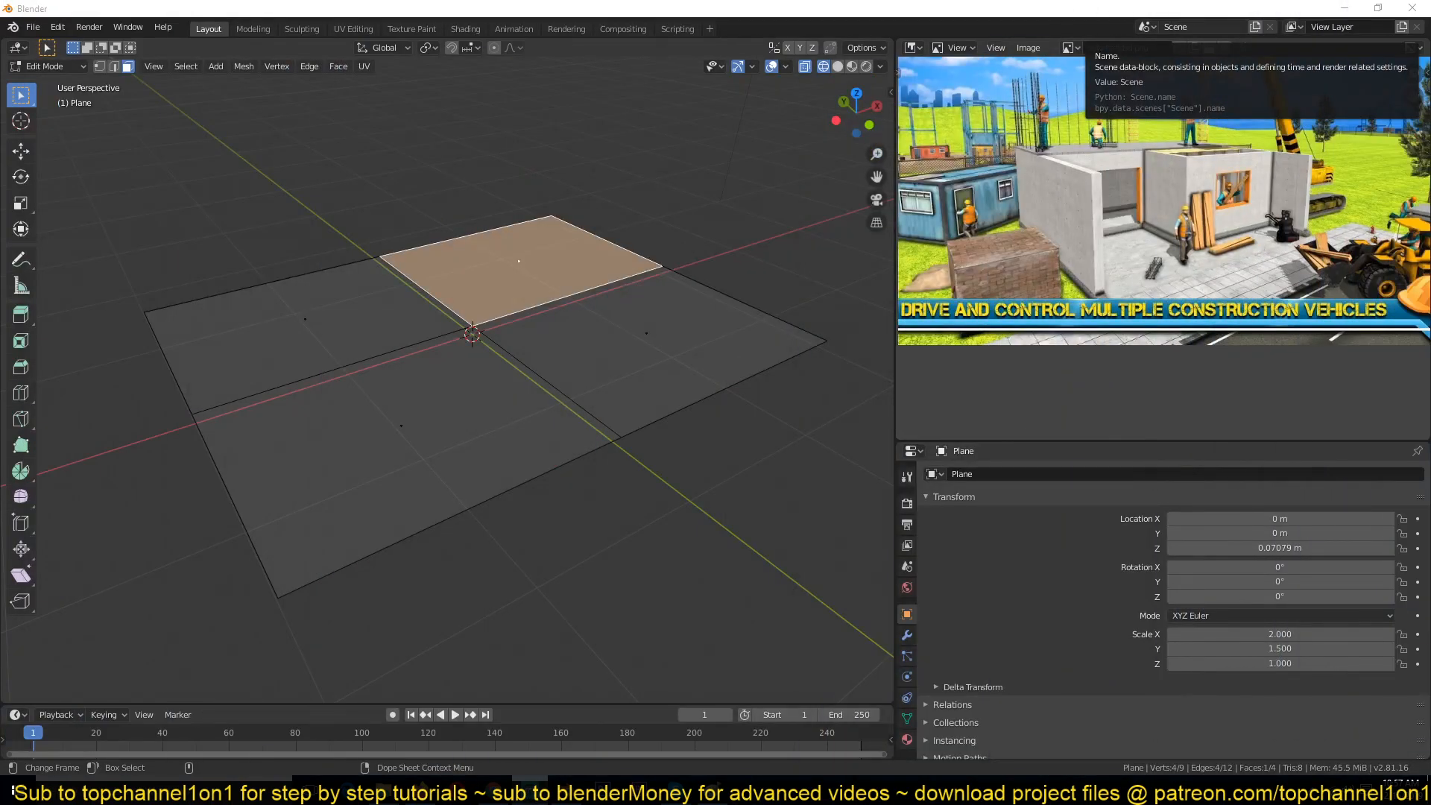
Step: Select three of the four quadrant faces, leaving one corner face unselected
scroll(422, 406, up, 2)
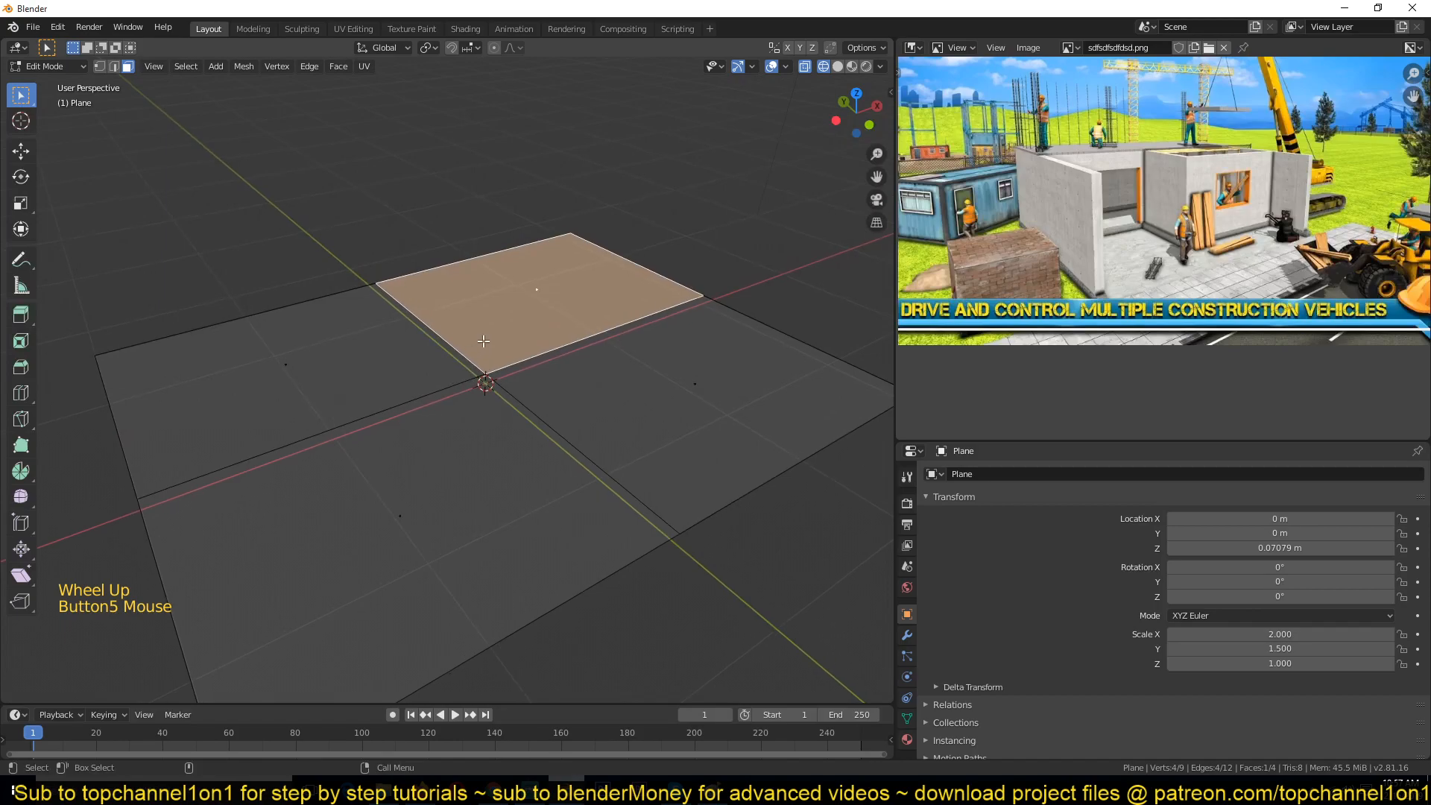
click(536, 282)
click(322, 380)
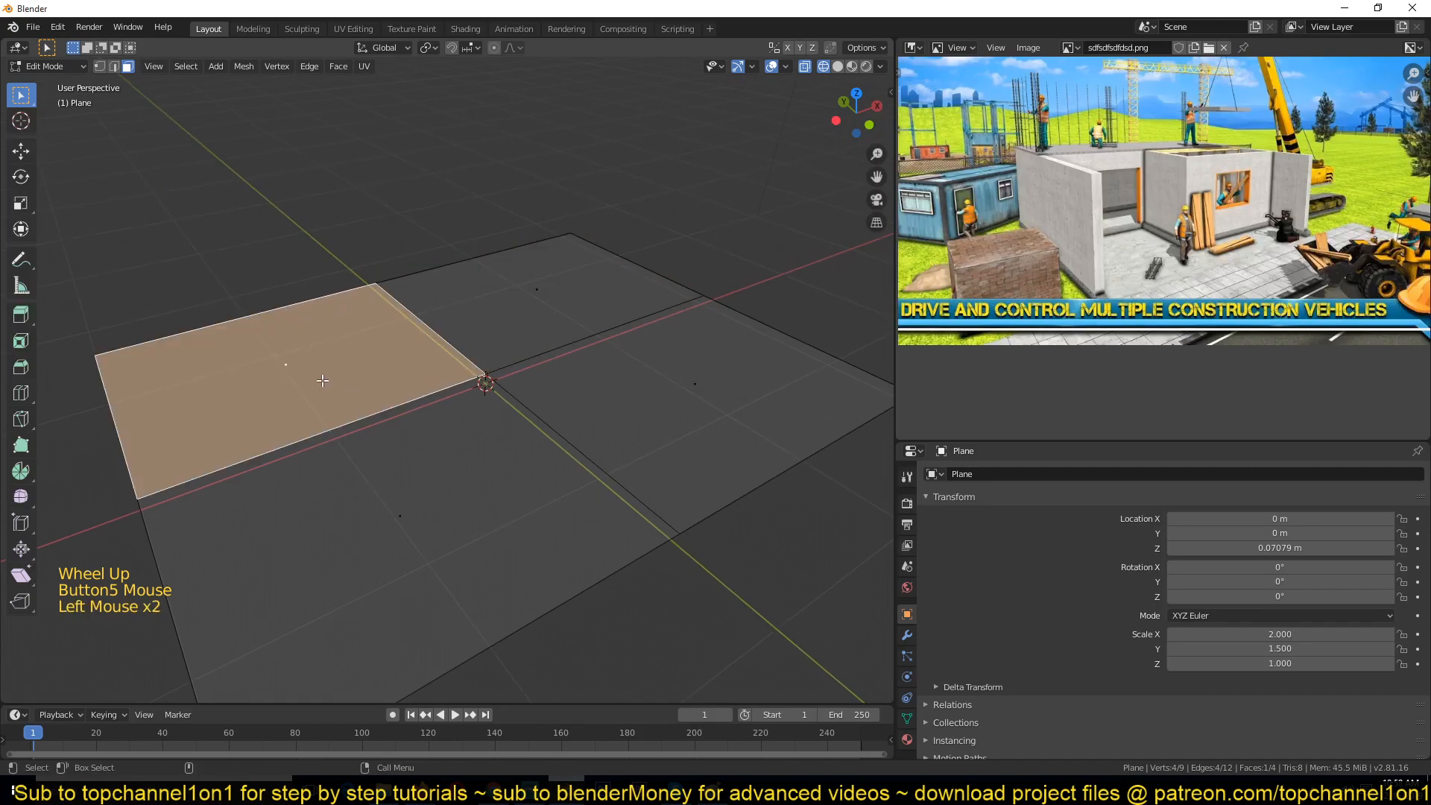
click(688, 403)
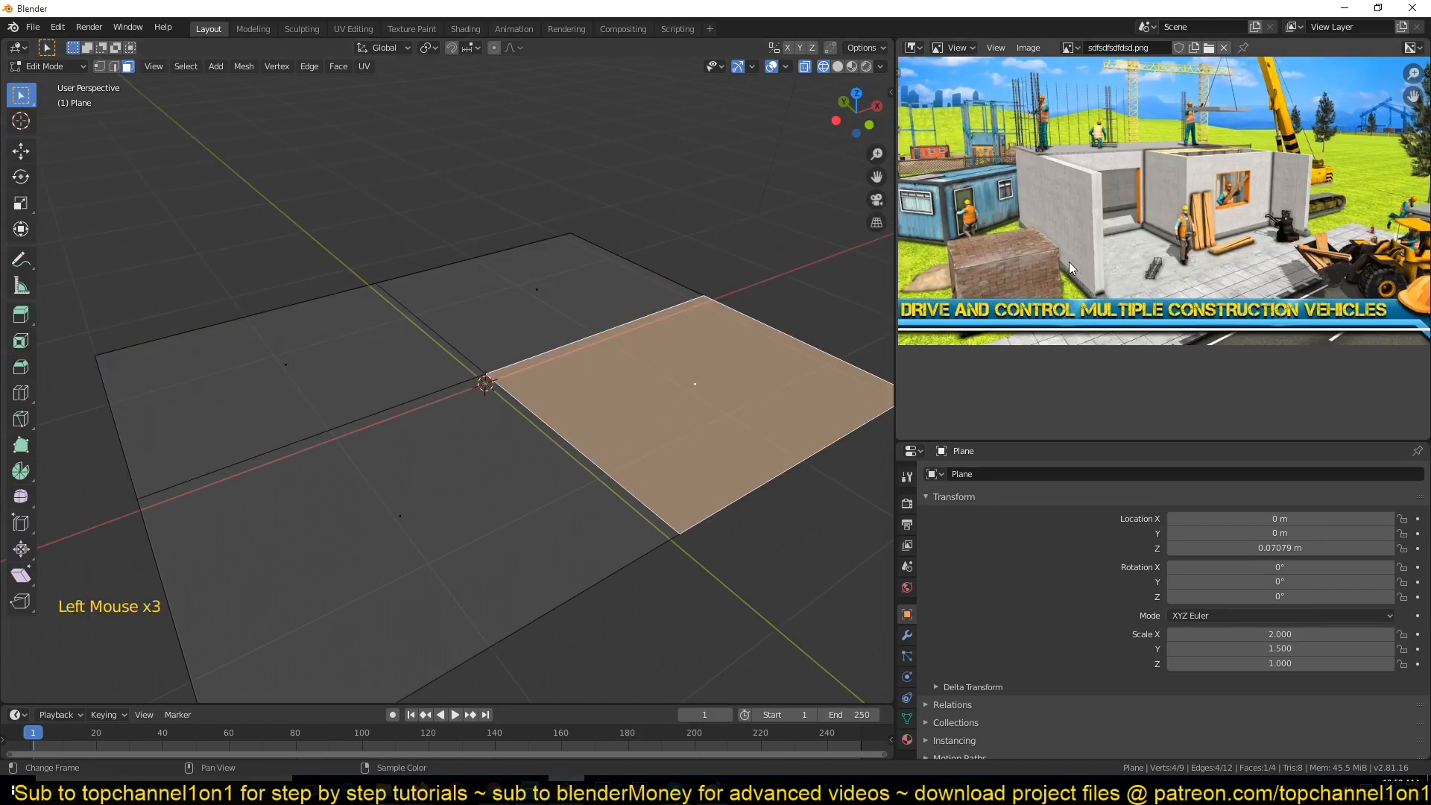
scroll(476, 348, down, 1)
scroll(477, 348, up, 2)
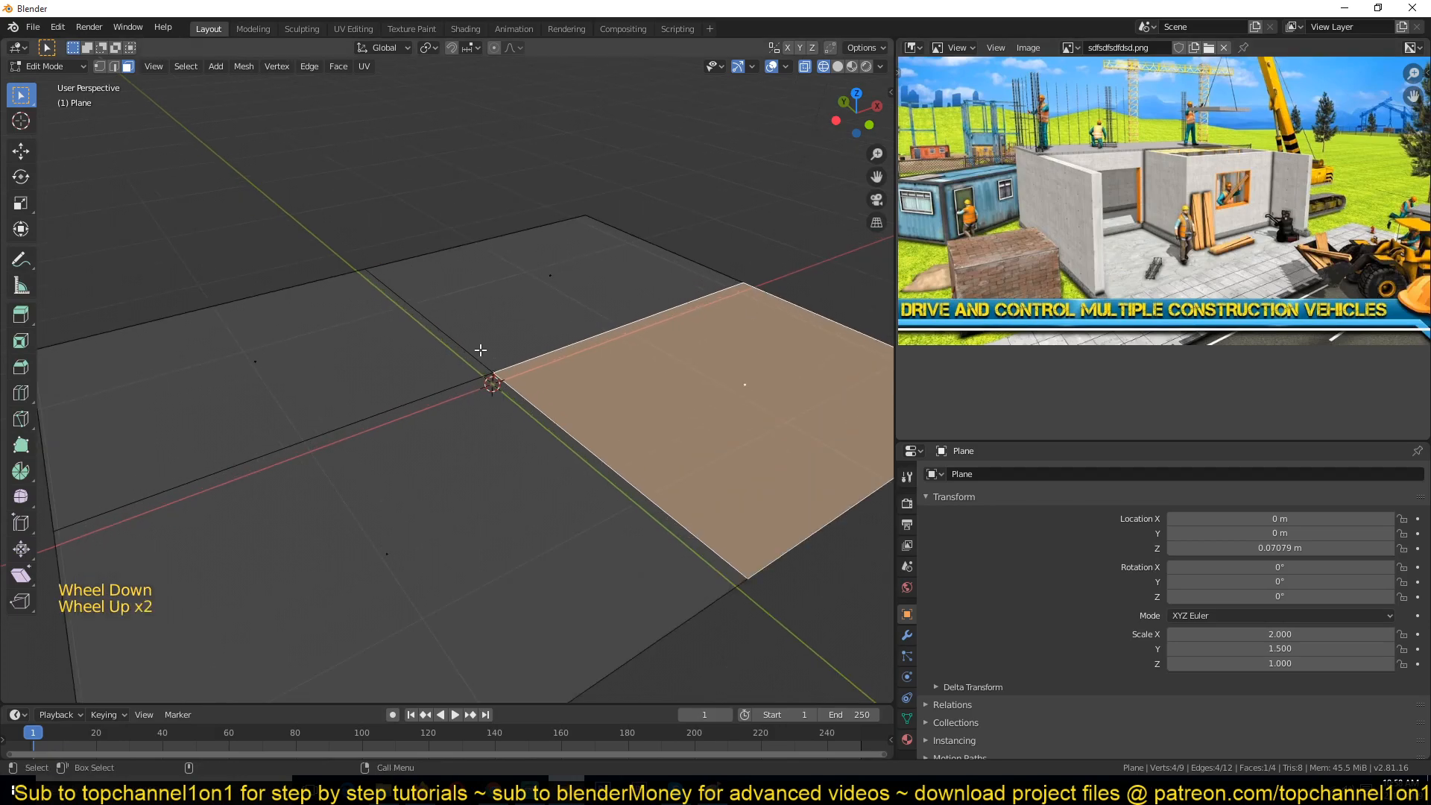
scroll(477, 348, down, 3)
shift+click(495, 340)
shift+click(343, 377)
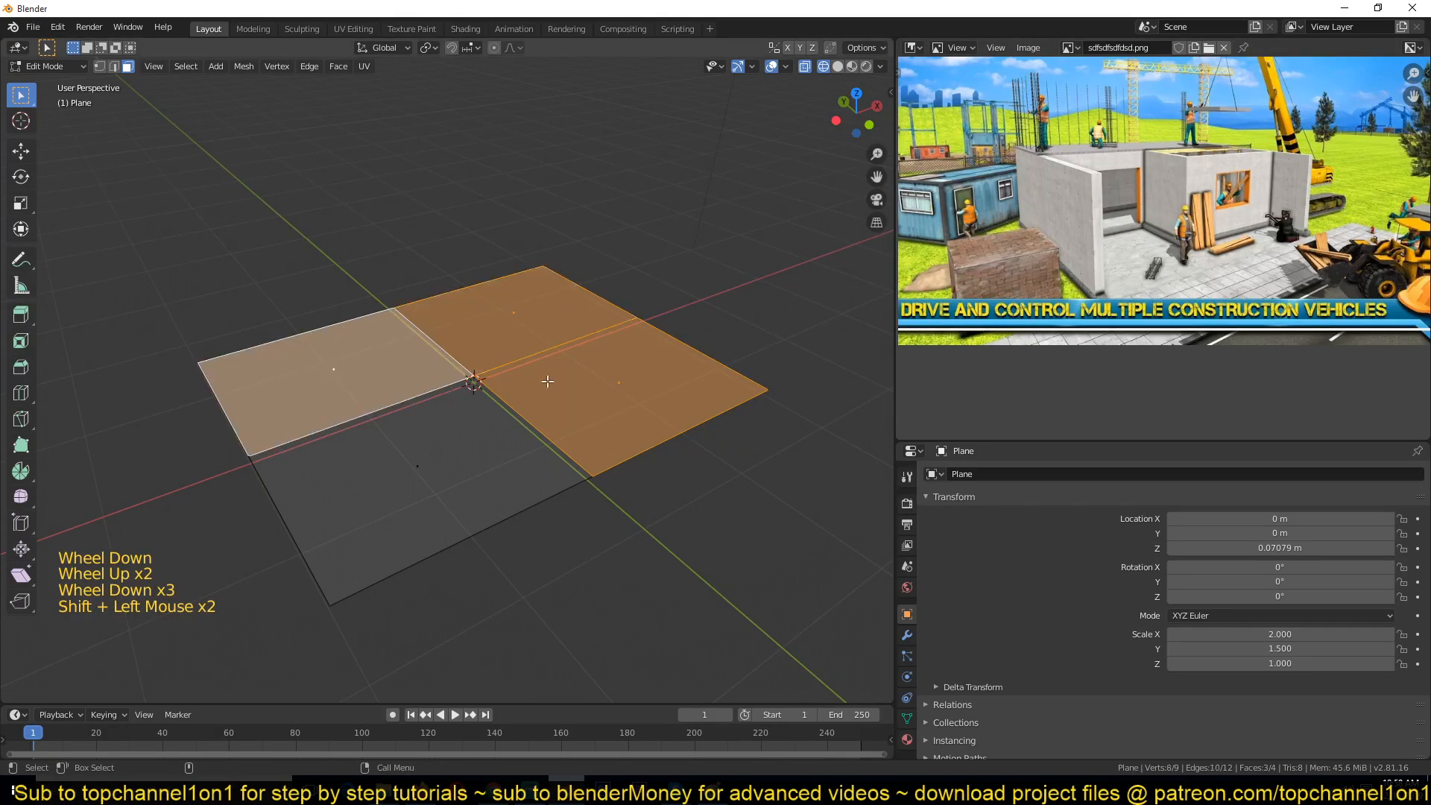
Step: Extrude the three selected faces upward into a block and switch to solid shading
key(e)
click(575, 205)
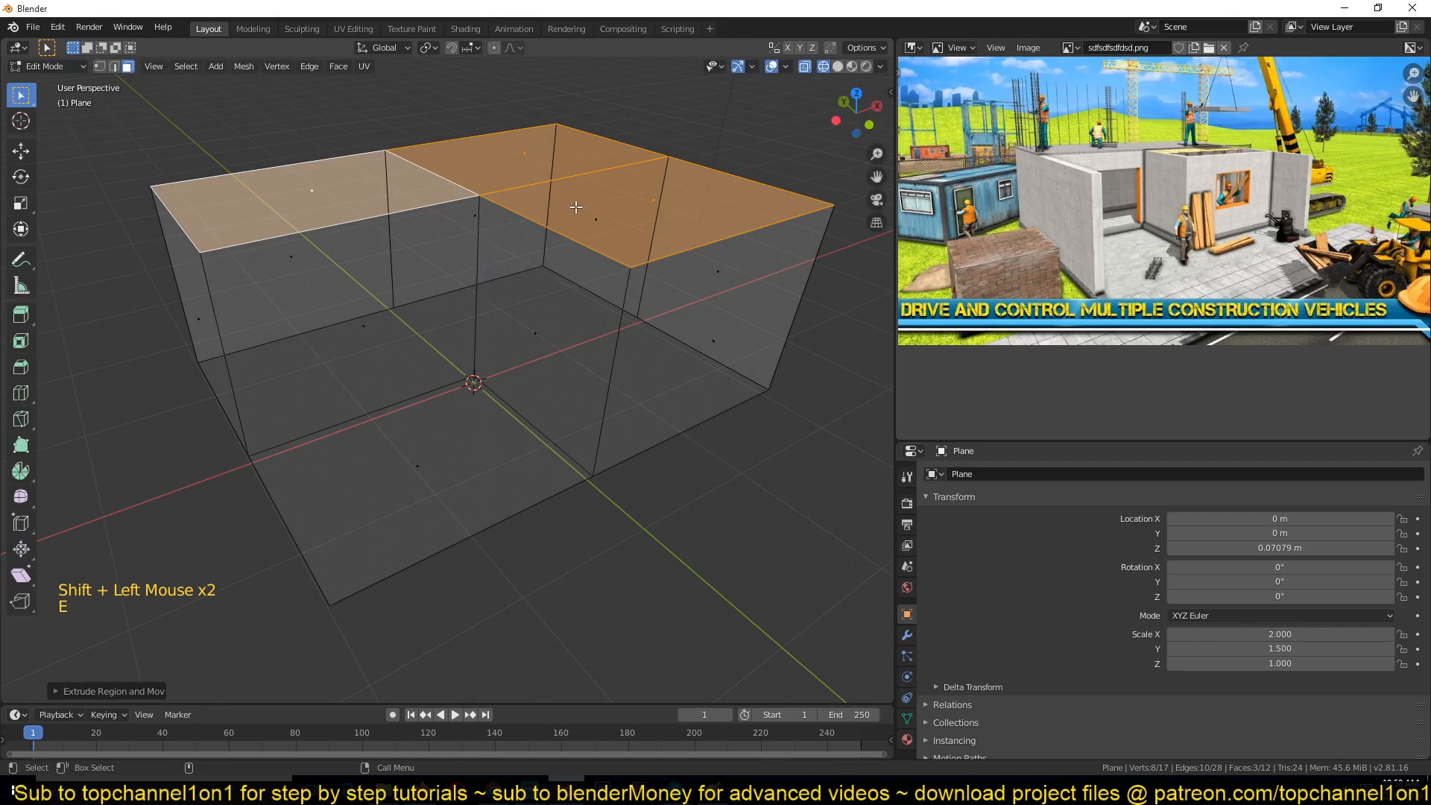
key(z)
middle_drag(758, 242, 452, 262)
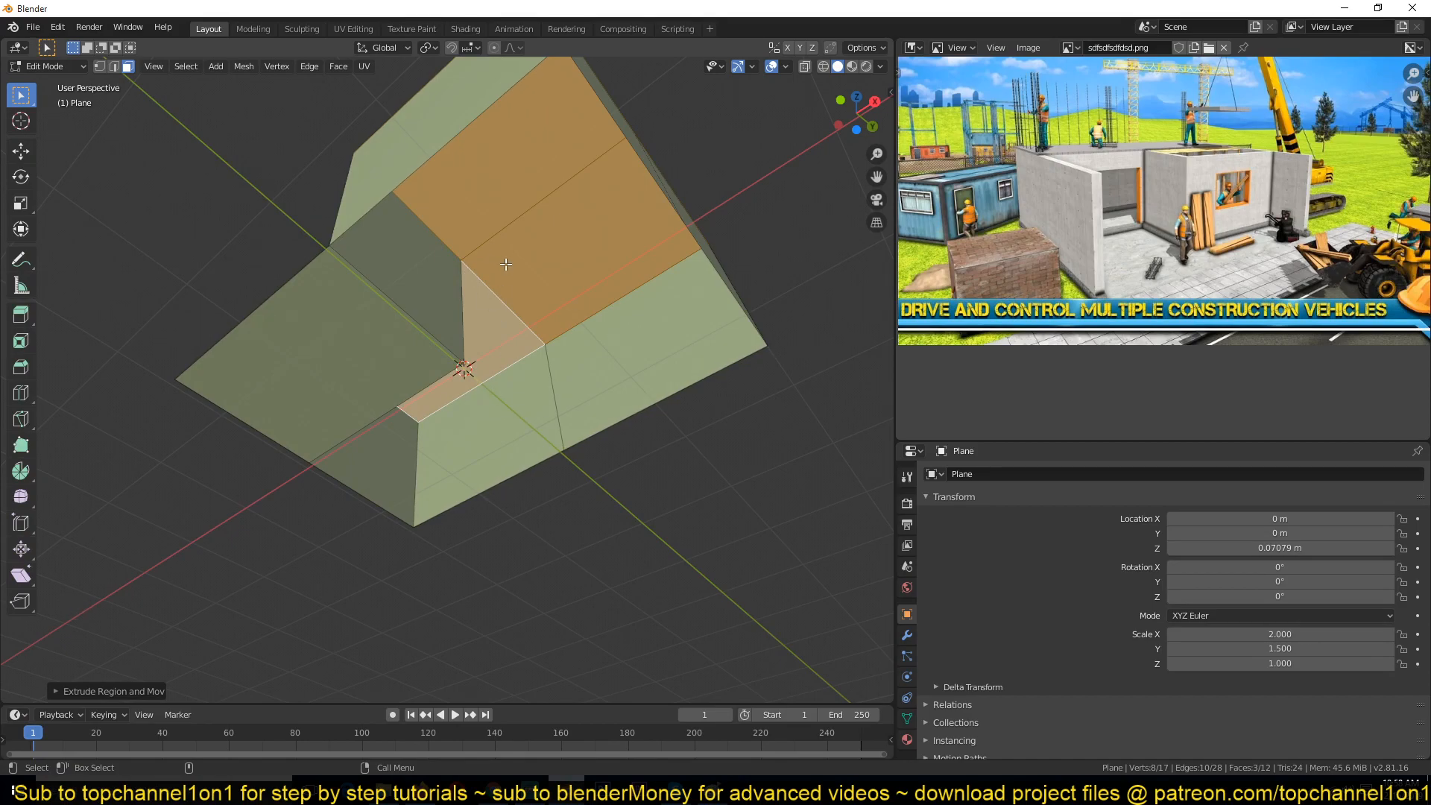
Step: Switch to edge selection and fill a face between selected edges underneath the extruded block
key(2)
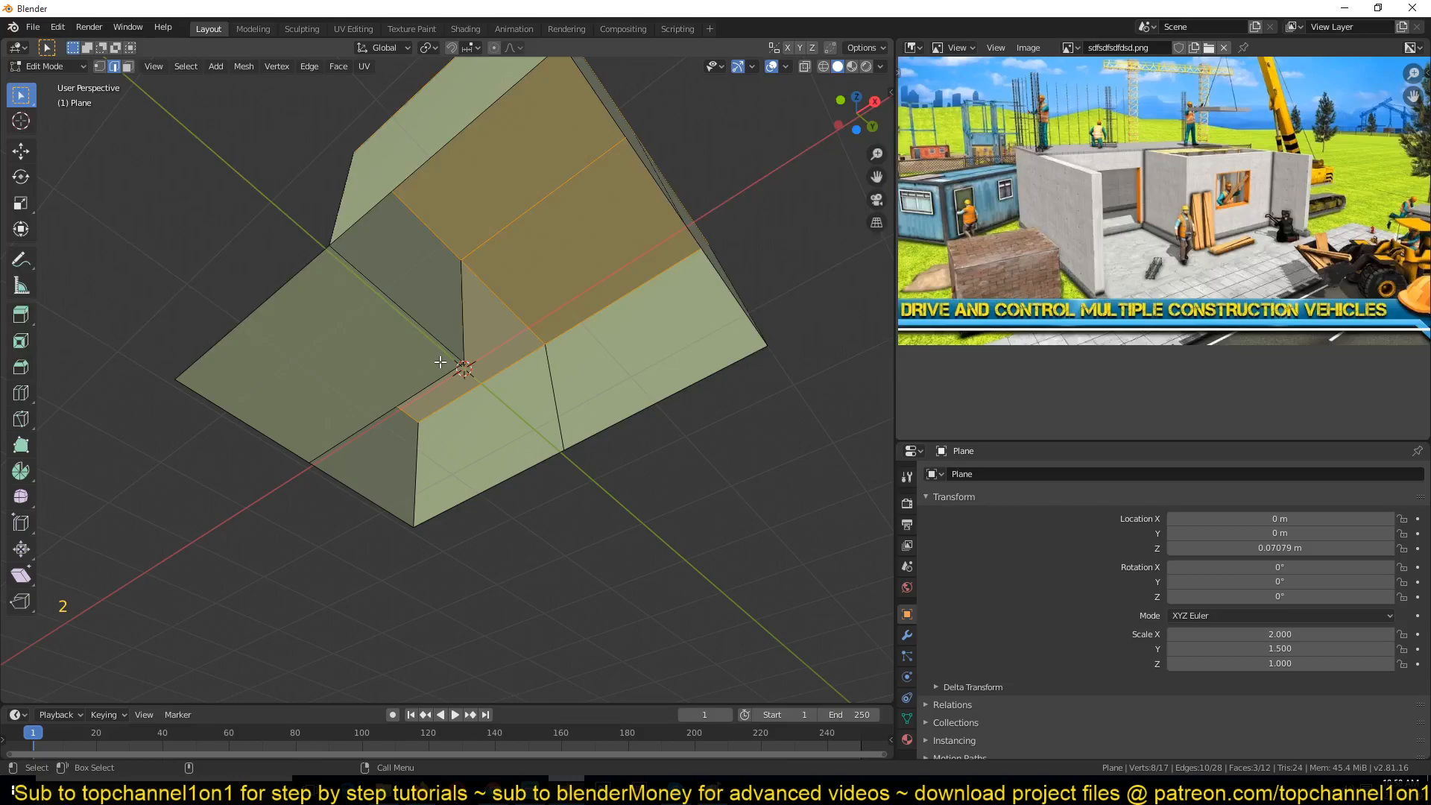
key(2)
click(400, 336)
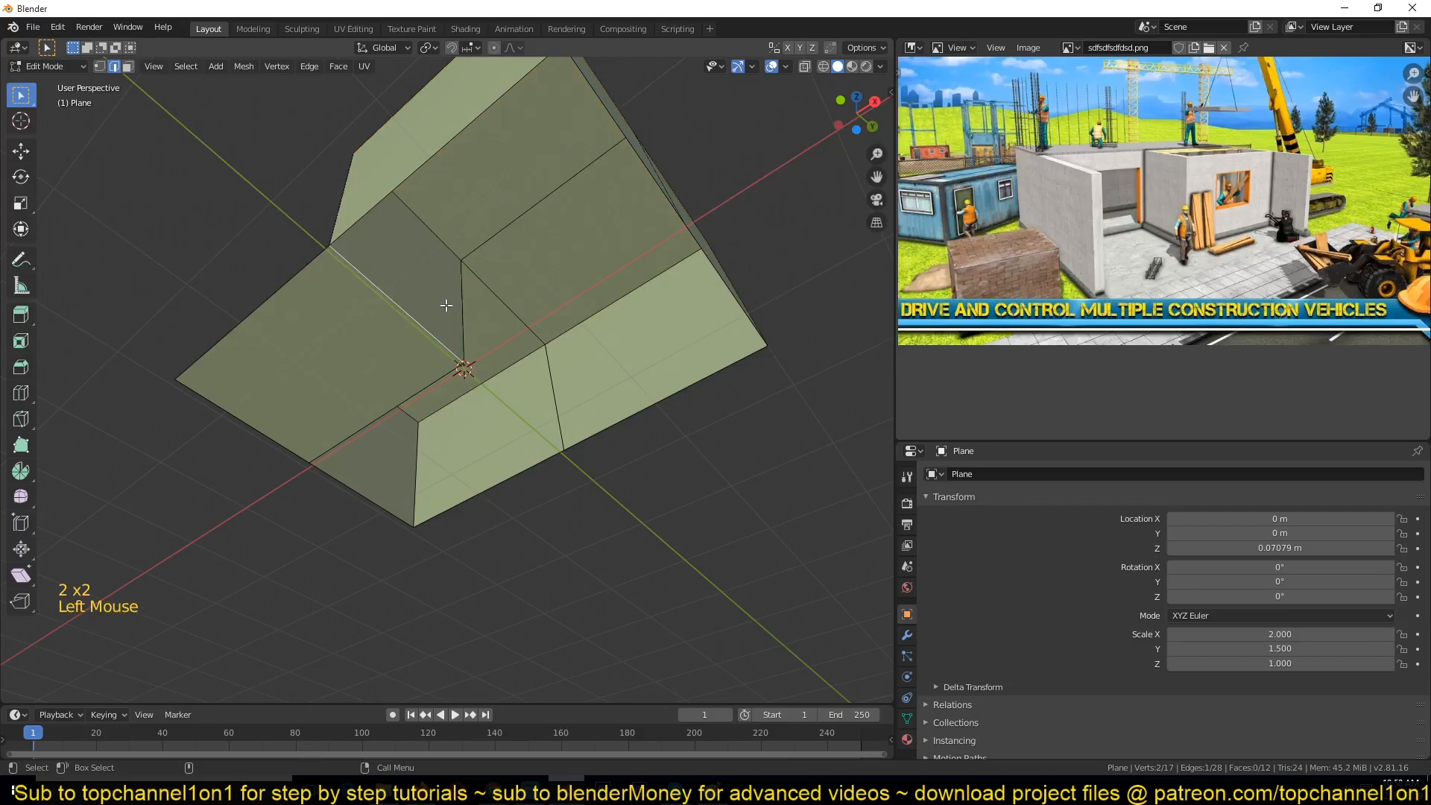
middle_drag(441, 301, 414, 322)
middle_drag(678, 227, 576, 306)
shift+click(575, 306)
key(f)
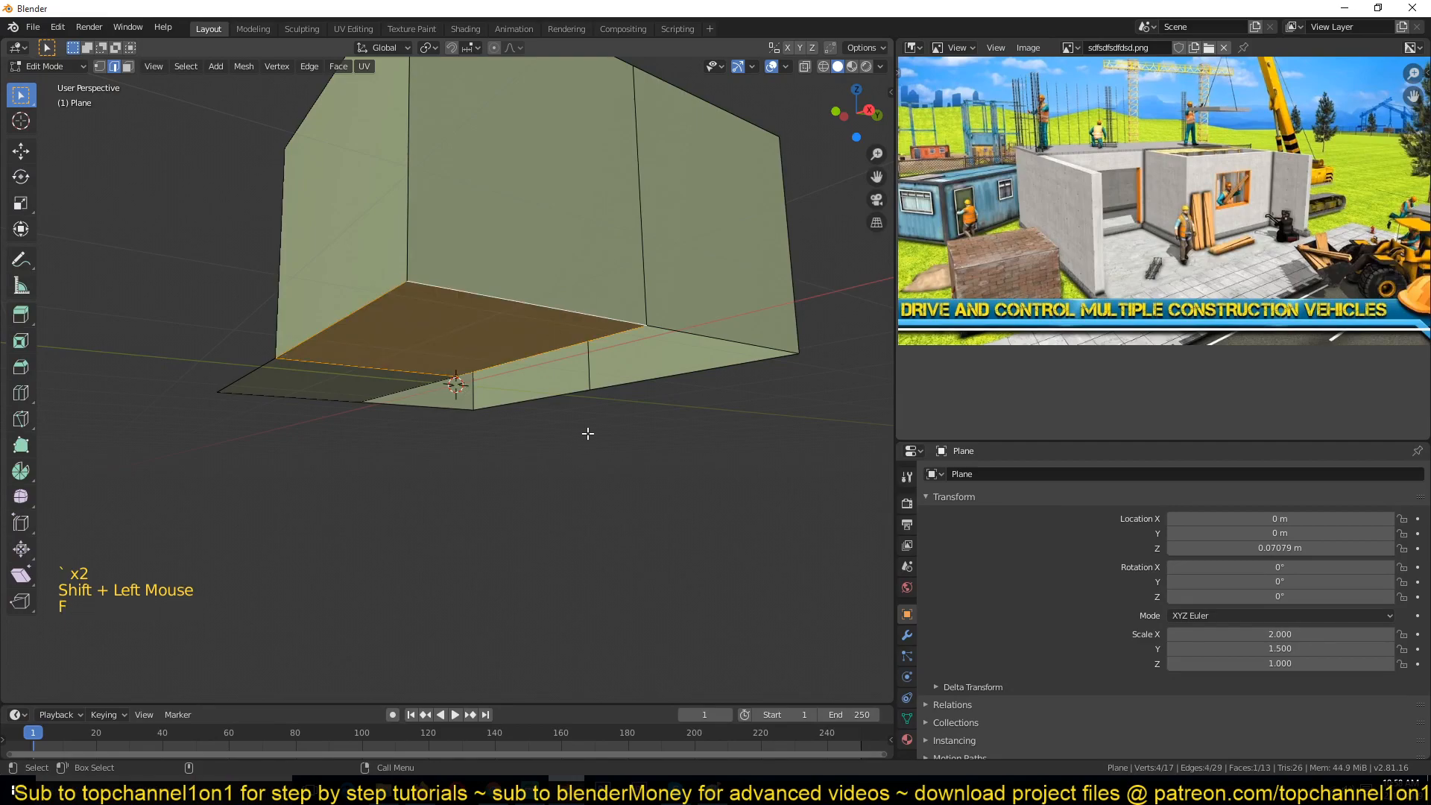
Step: Select further edge pairs under the block and fill two more faces between them
click(585, 337)
shift+click(675, 375)
shift+click(579, 343)
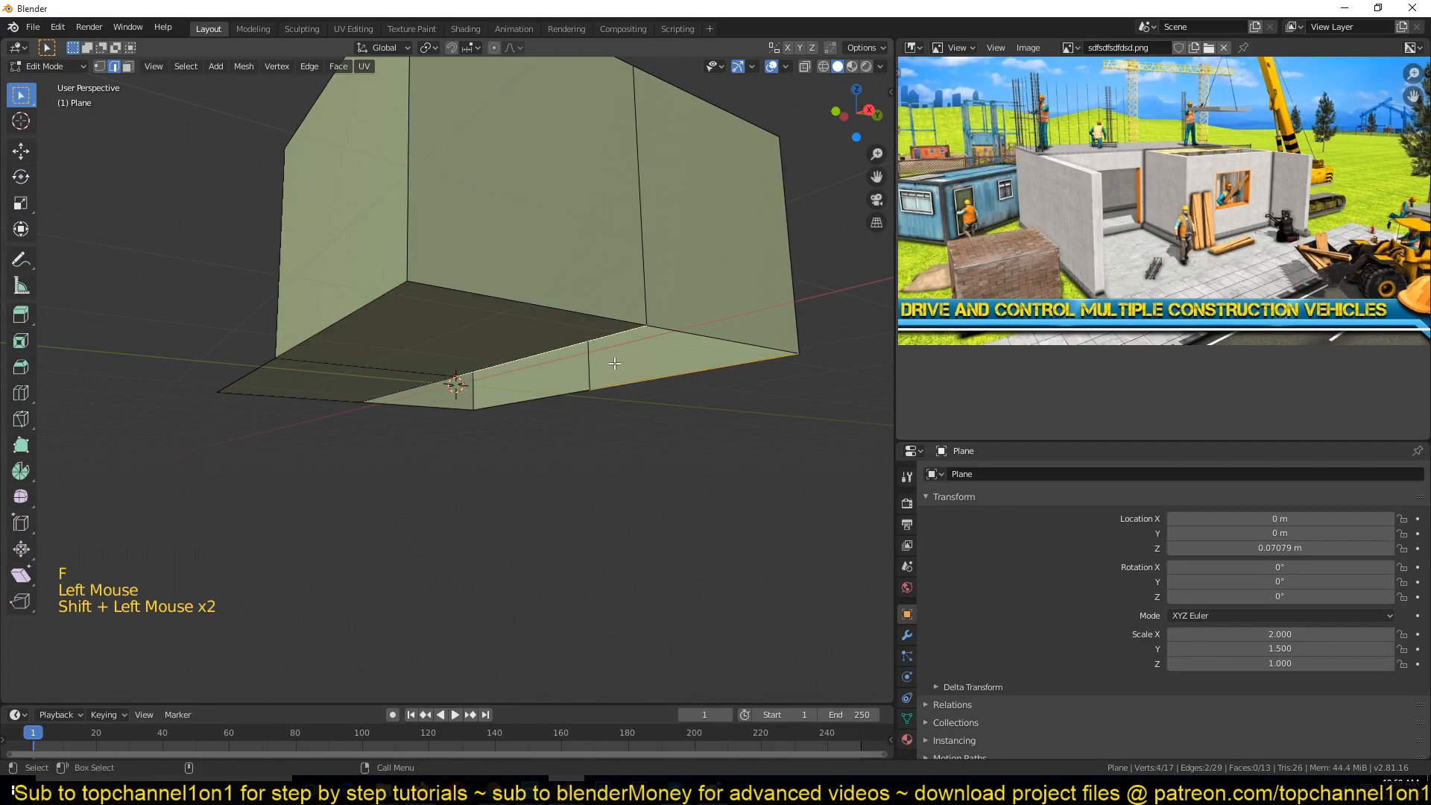
key(f)
click(568, 386)
shift+click(422, 437)
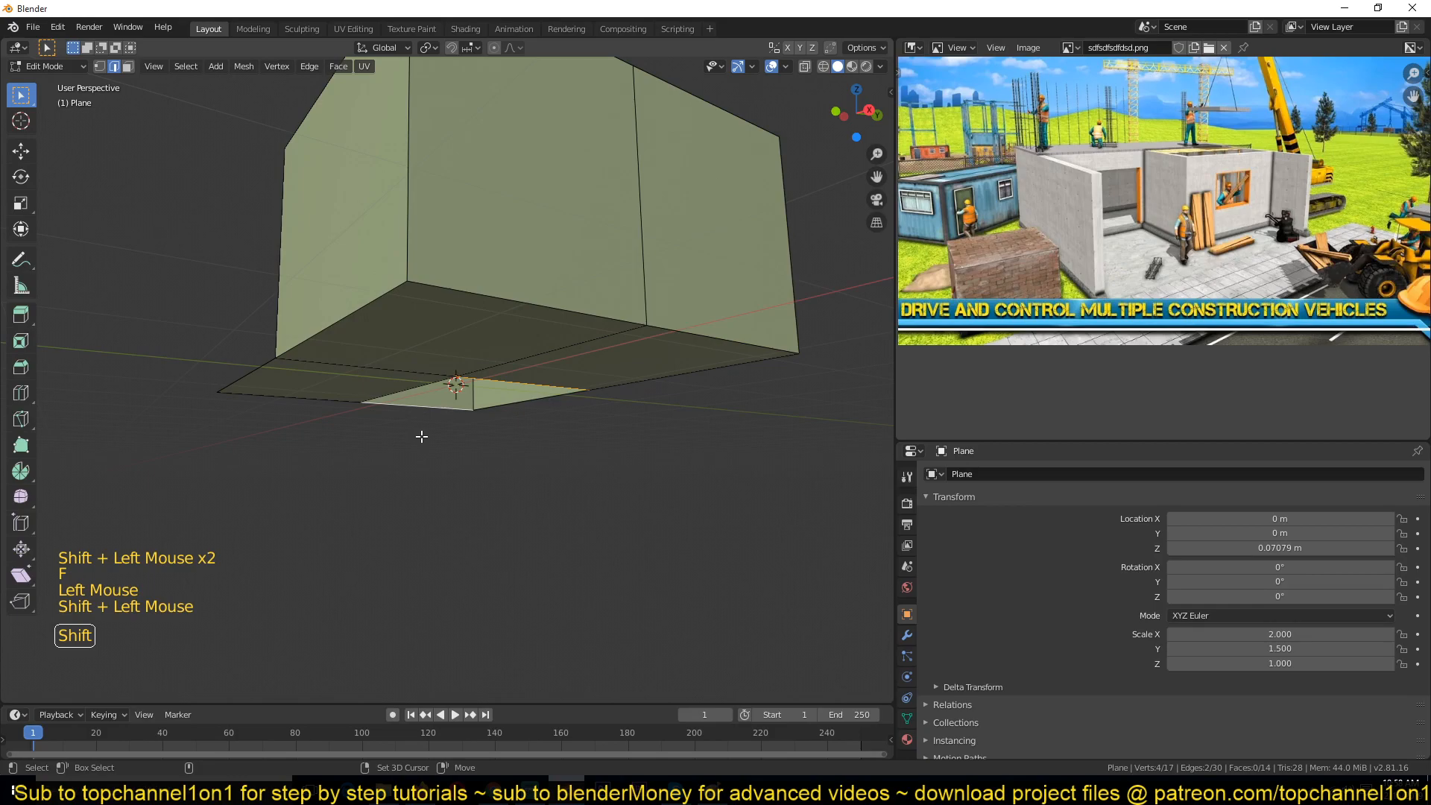
key(f)
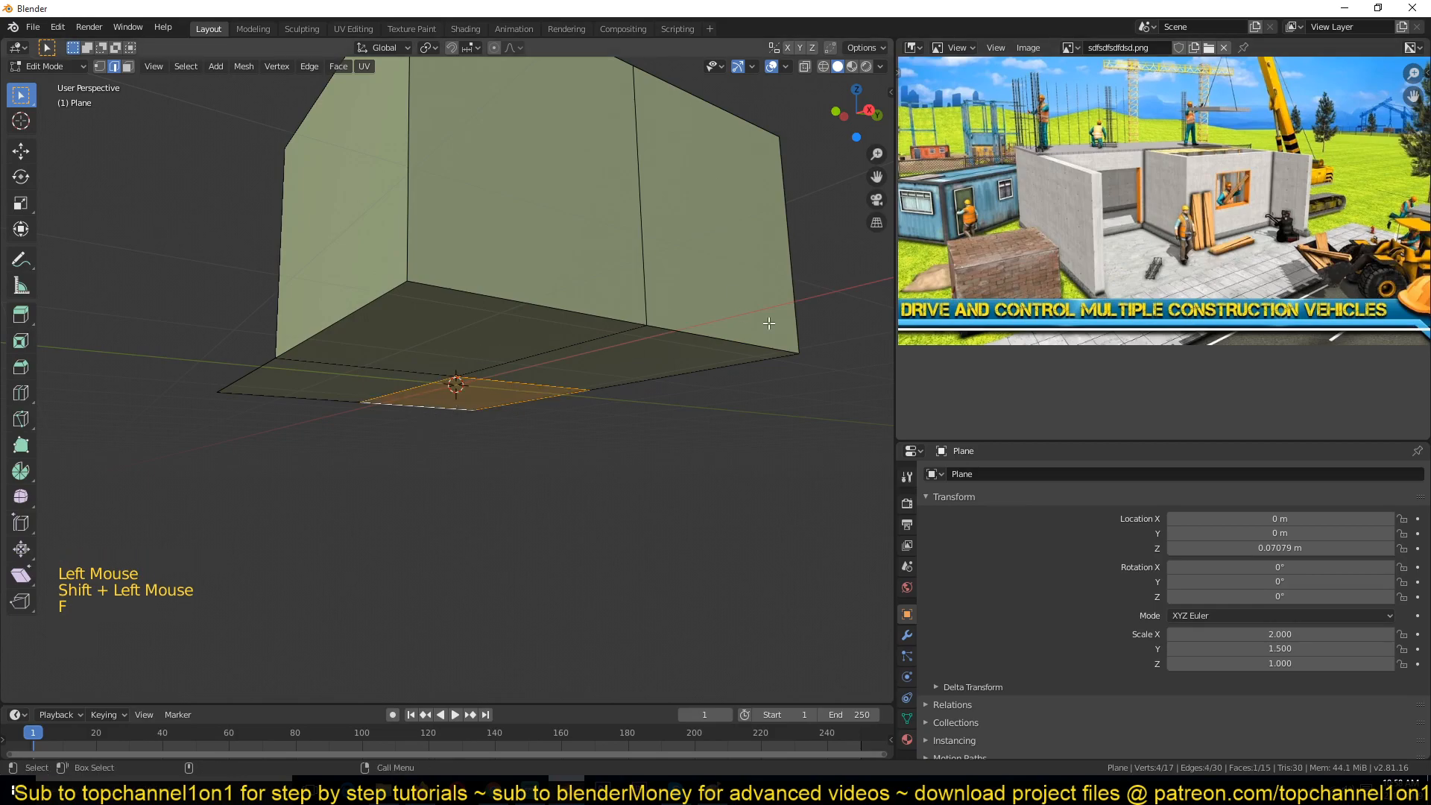
Step: Undo the face fills and the extrusion, back to the flat four-quadrant plane
key(ctrl+z)
key(ctrl+z)
key(ctrl+z)
key(ctrl+z)
key(ctrl+z)
key(ctrl+z)
key(ctrl+z)
key(ctrl+z)
key(ctrl+z)
key(ctrl+z)
key(ctrl+z)
key(ctrl+z)
key(ctrl+z)
key(ctrl+z)
key(ctrl+z)
key(ctrl+z)
key(ctrl+z)
key(ctrl+z)
key(ctrl+z)
key(ctrl+z)
Step: Deselect all geometry and switch the viewport shading back to wireframe
middle_drag(525, 335, 588, 410)
key(KP_7)
scroll(588, 410, up, 1)
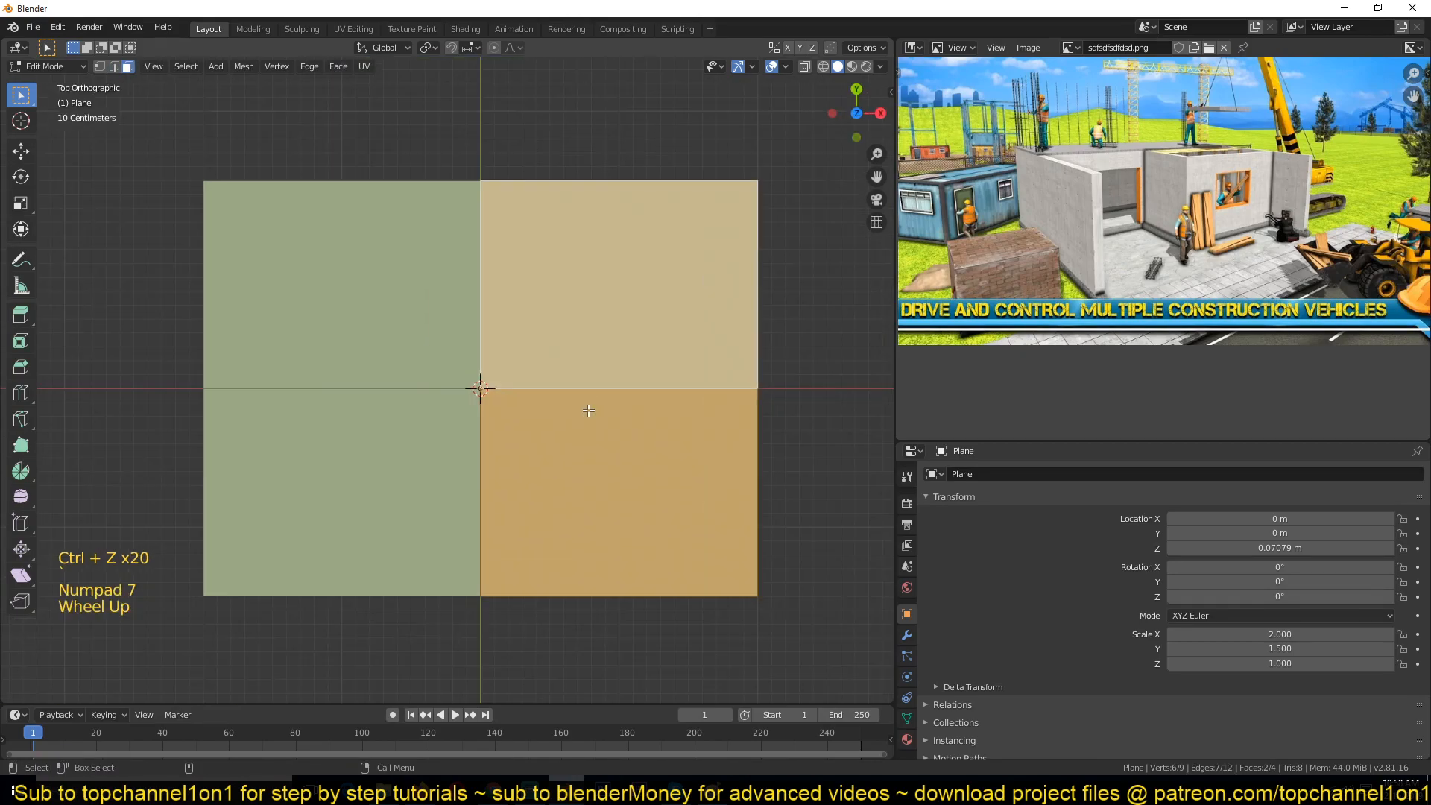
key(alt+a)
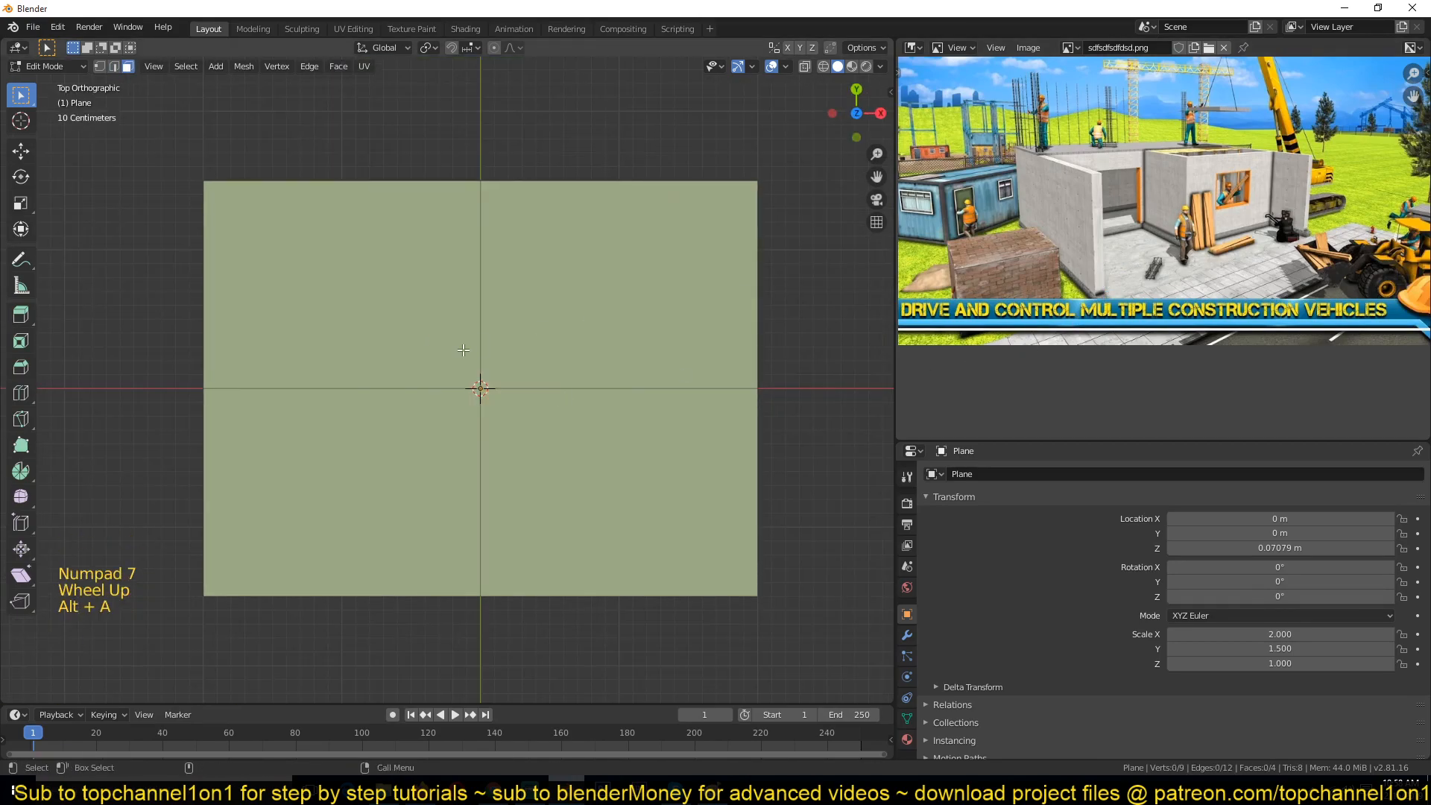
key(z)
scroll(474, 384, down, 2)
scroll(480, 385, up, 2)
scroll(483, 385, down, 2)
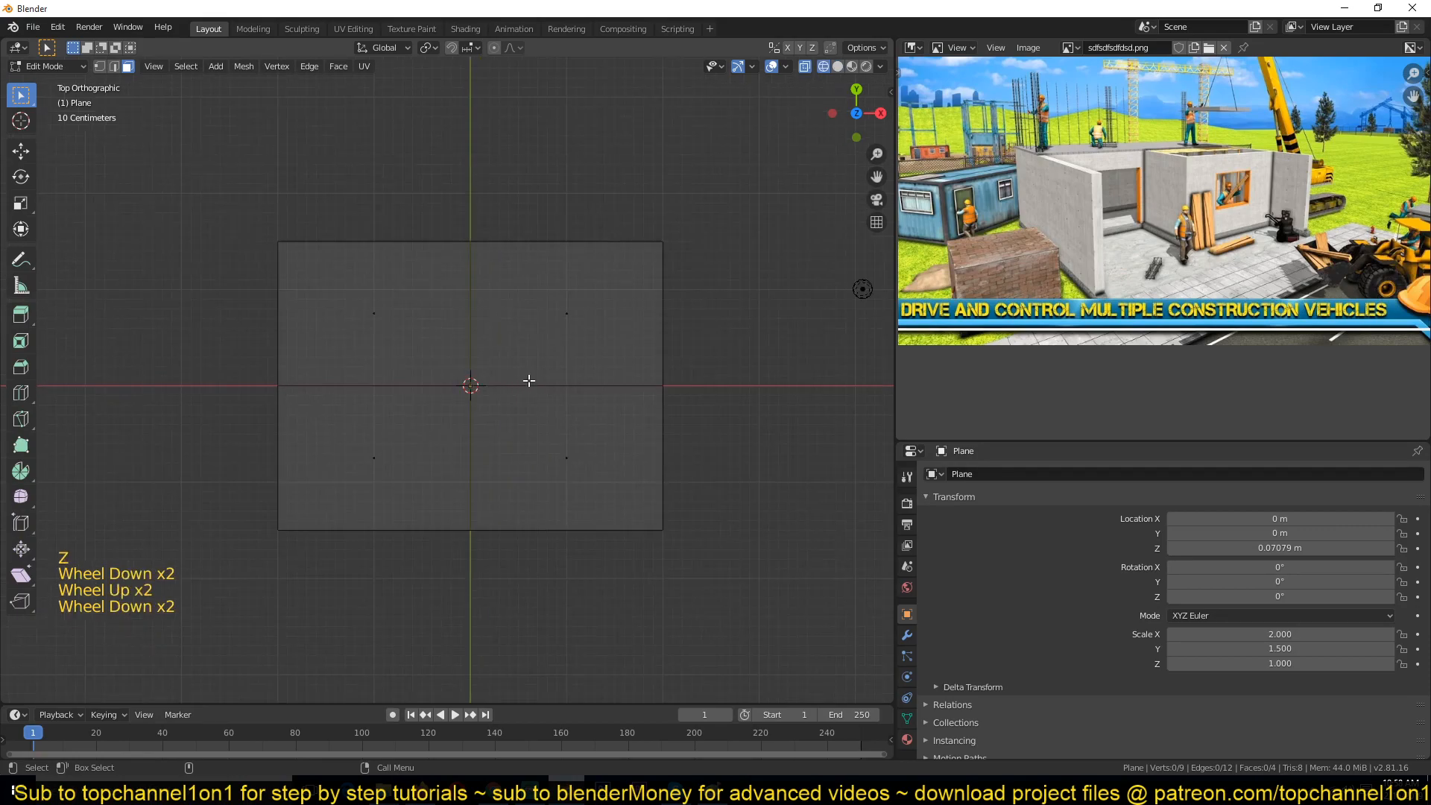
Step: Switch to edge selection and select the outer boundary edges of the plane
key(a)
middle_drag(529, 380, 402, 273)
key(grave)
key(2)
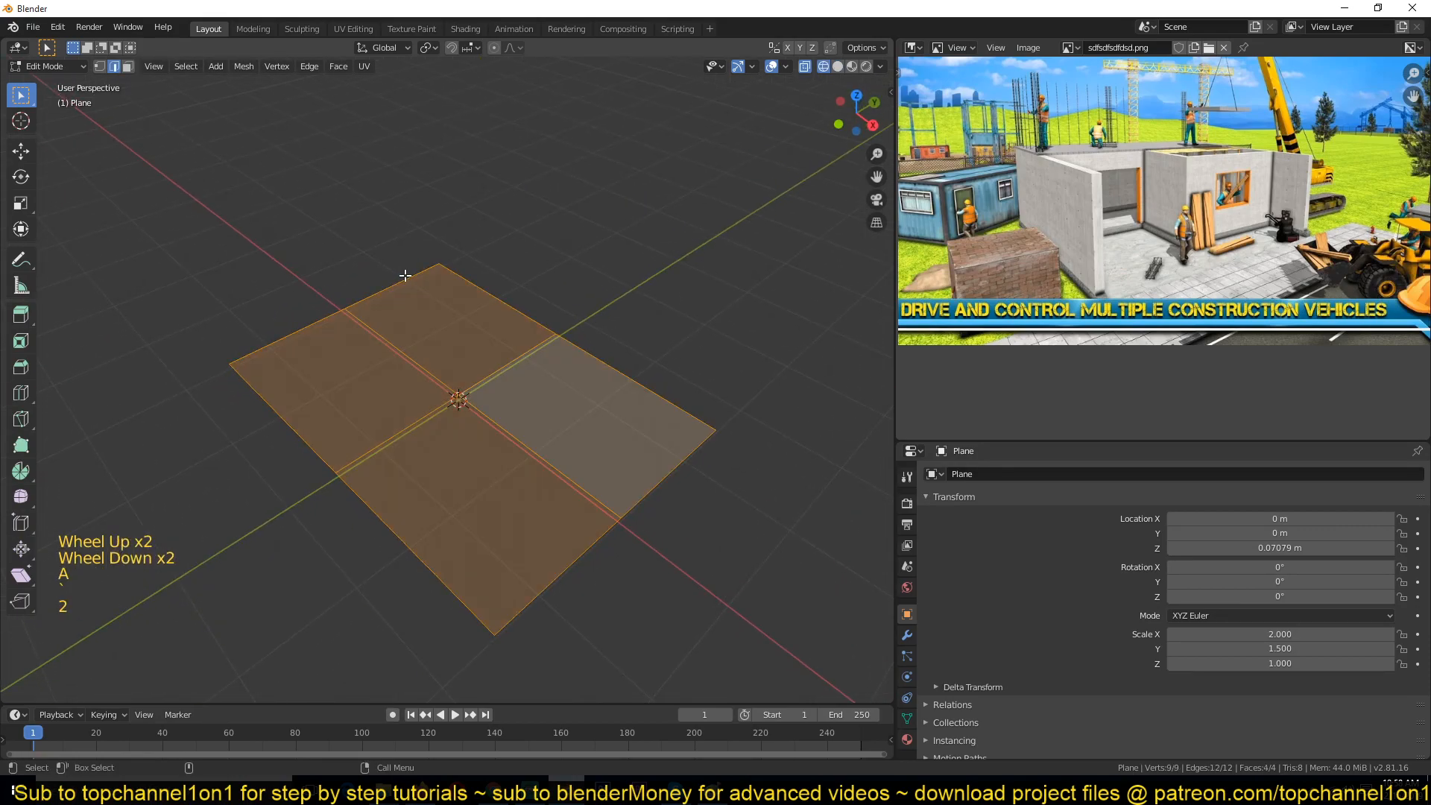
click(405, 275)
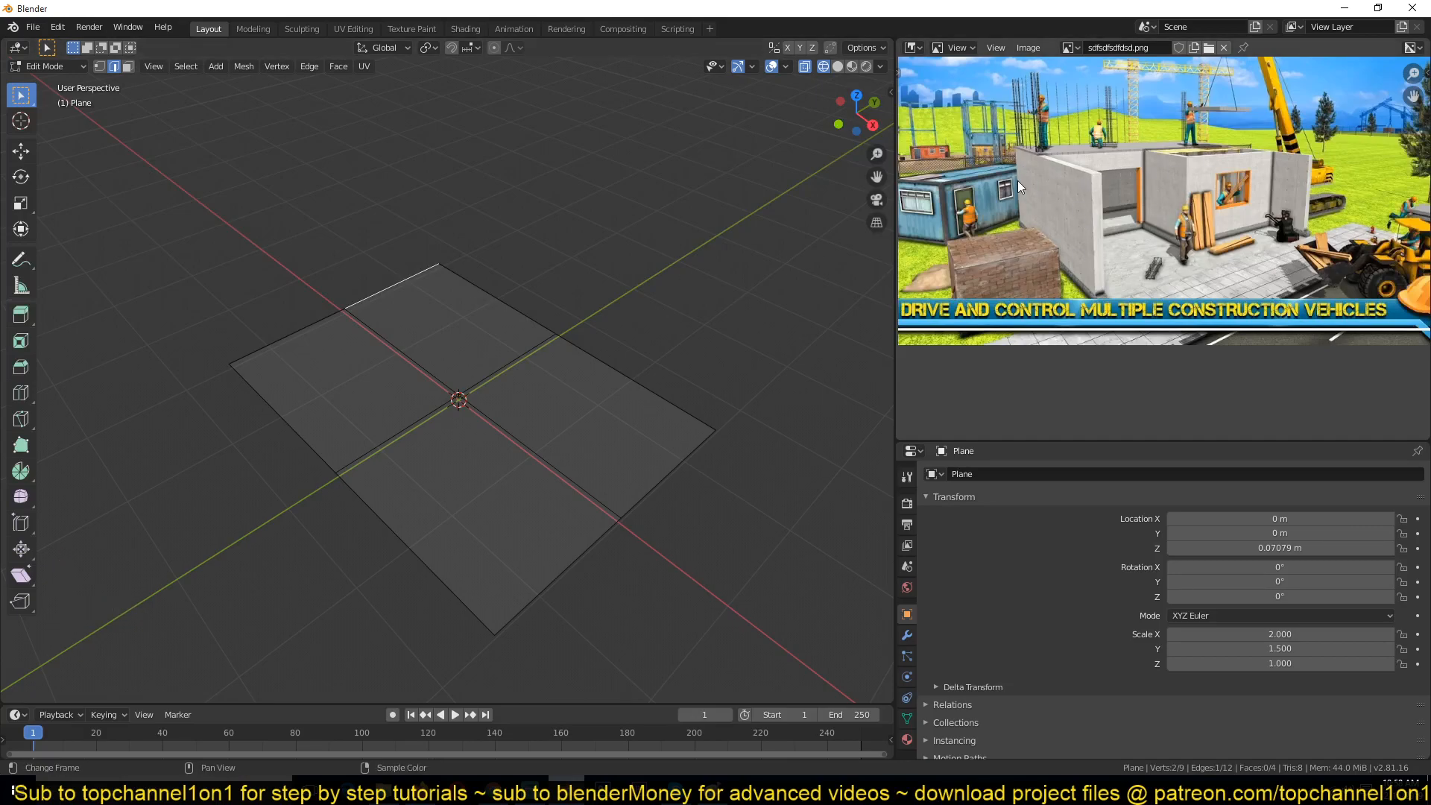
shift+click(328, 313)
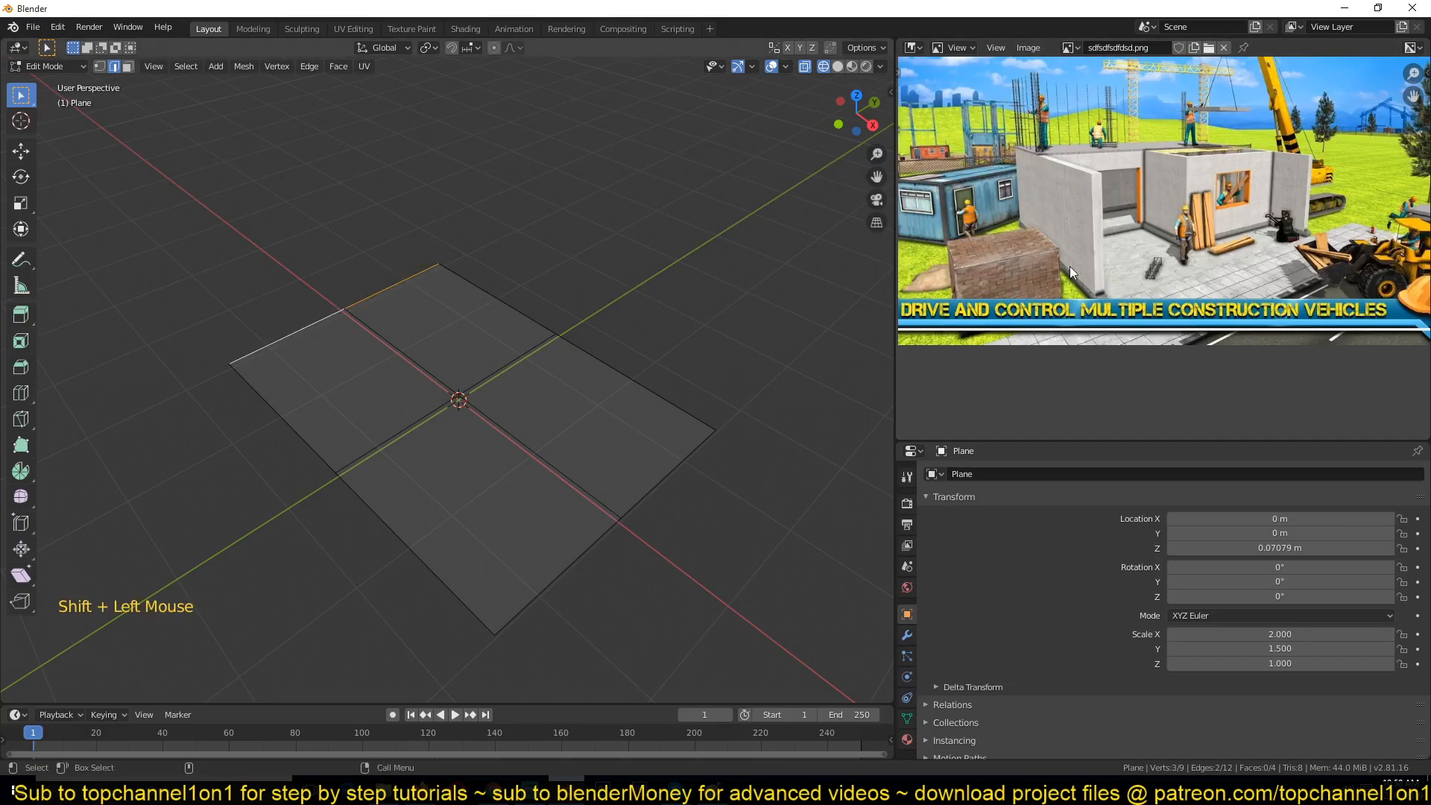
shift+click(481, 293)
shift+click(635, 369)
shift+click(666, 477)
shift+click(580, 553)
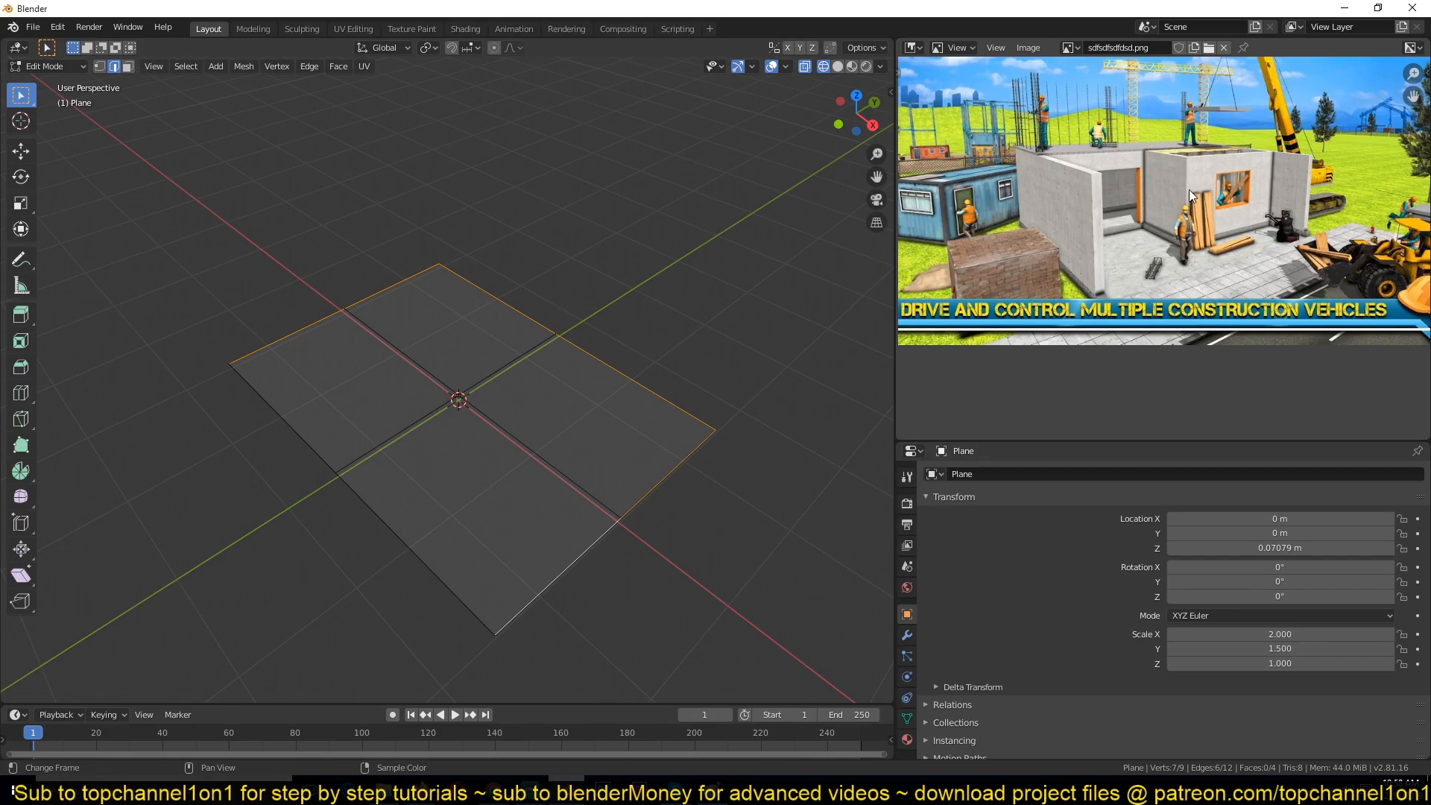
Step: Select the two edges along one outer side of the plane and extrude them outward along the Y axis
click(306, 440)
shift+click(358, 494)
key(e)
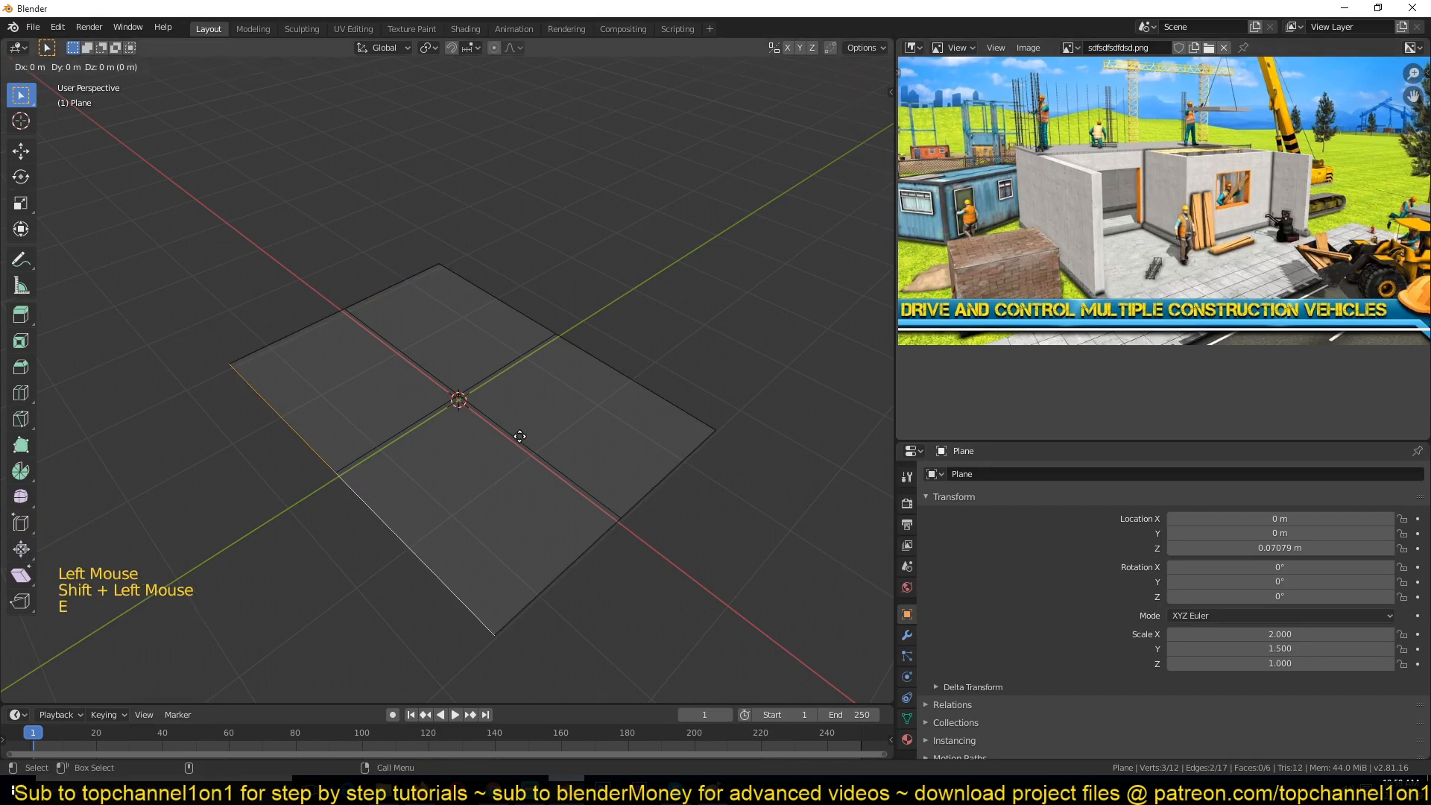
key(y)
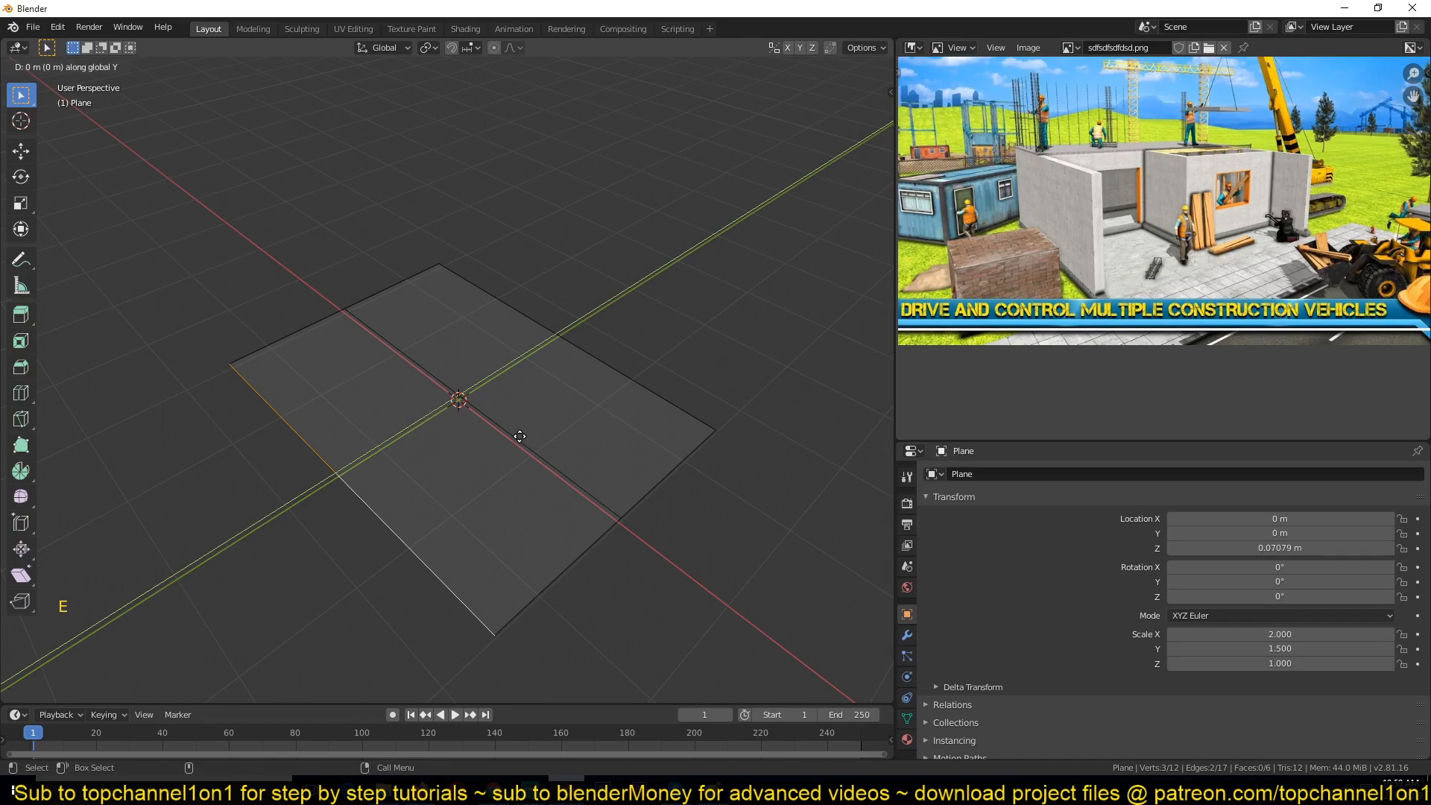
click(400, 504)
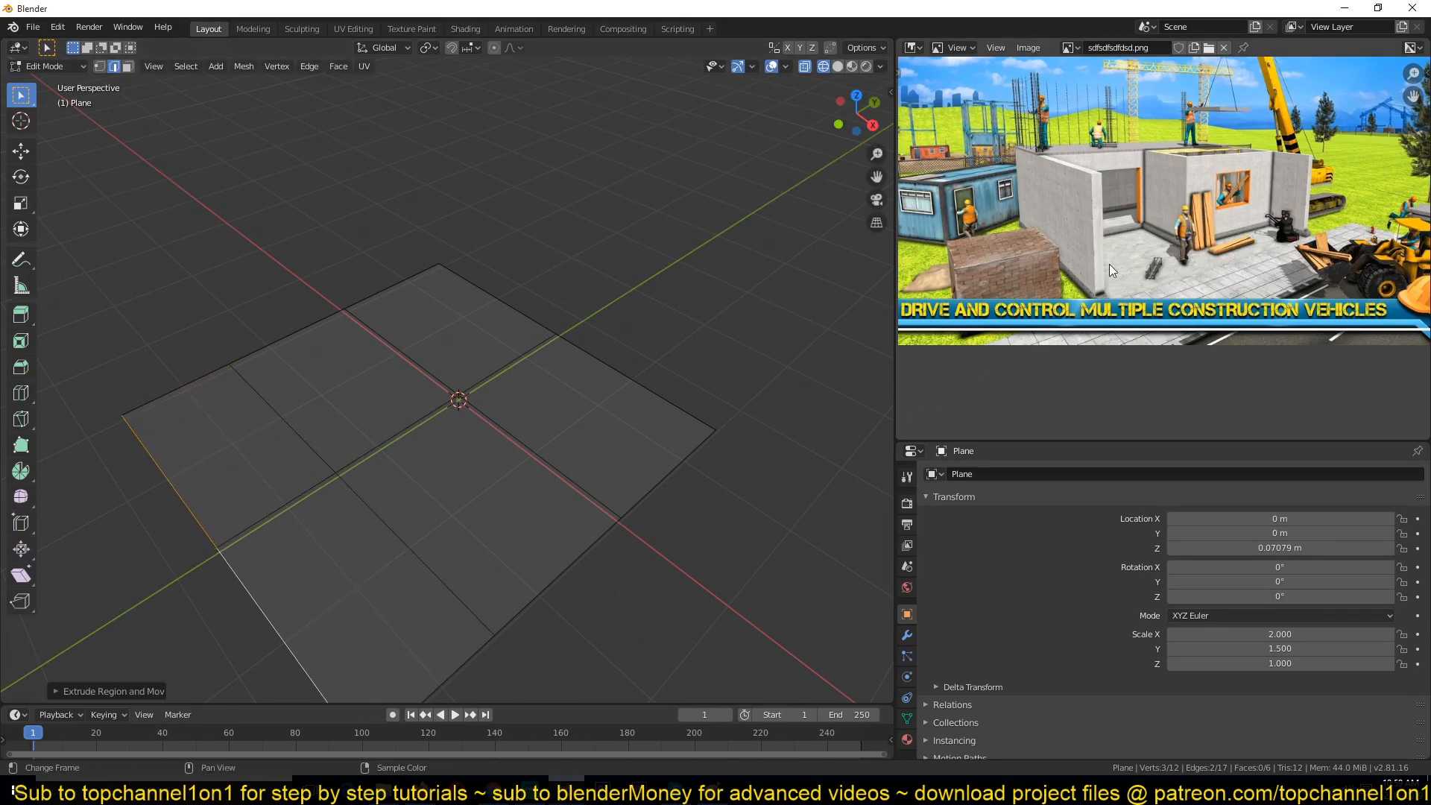
Step: Deselect everything and select the plane's outer boundary edges plus the inner edges tracing the L-shaped wall layout
scroll(313, 484, down, 1)
key(alt+a)
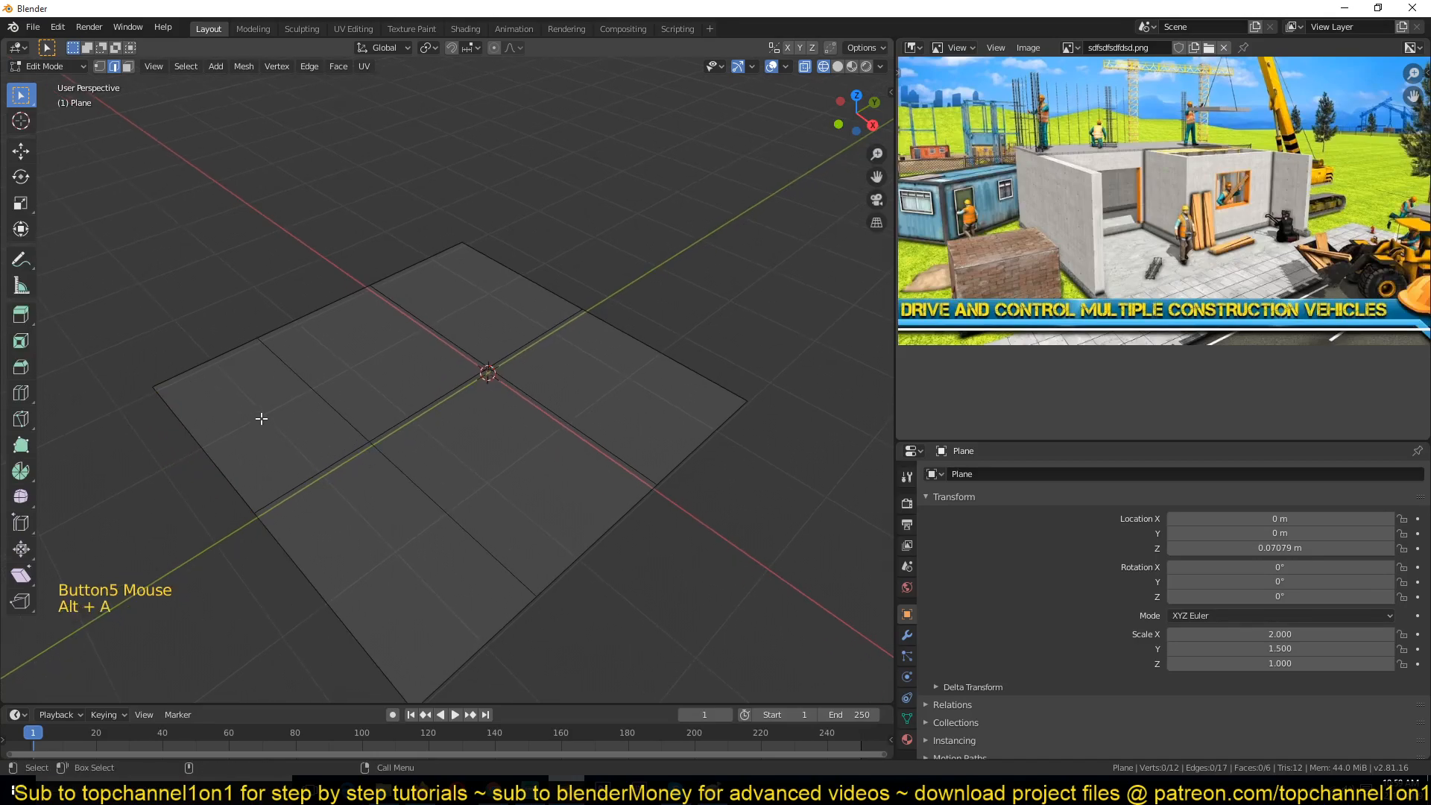
click(188, 358)
shift+click(317, 311)
shift+click(447, 250)
shift+click(589, 317)
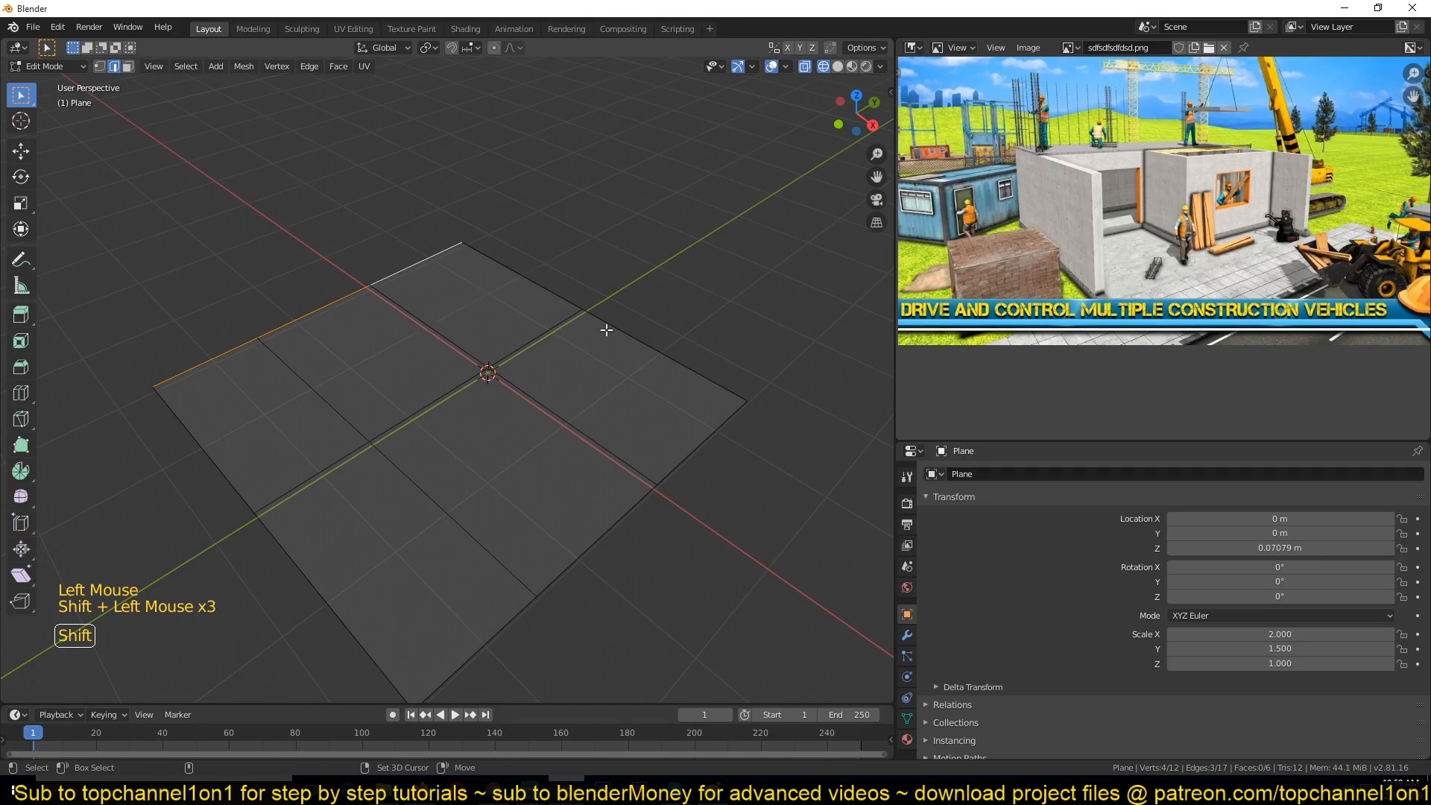
shift+click(552, 295)
shift+click(639, 343)
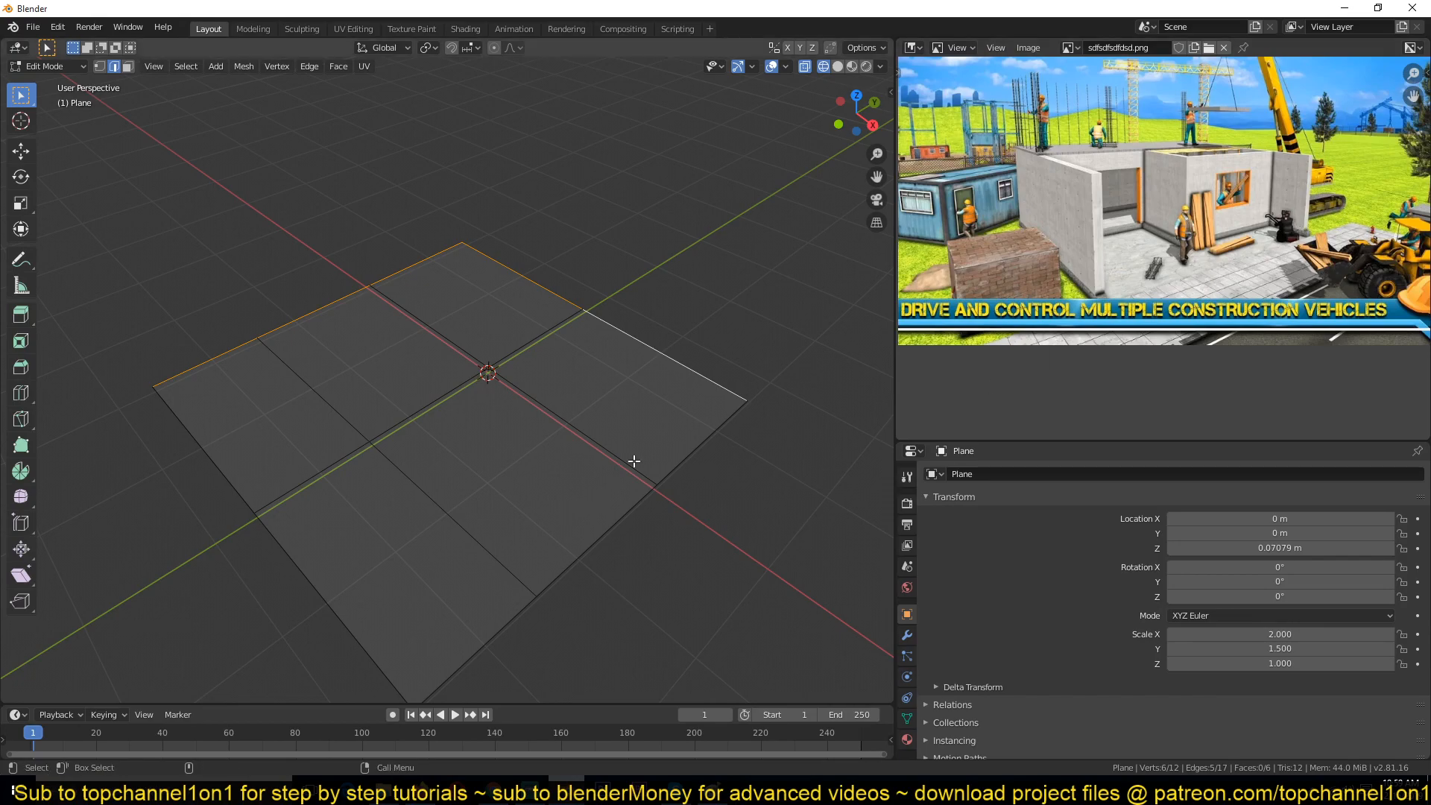
shift+click(723, 441)
shift+click(634, 542)
shift+click(507, 643)
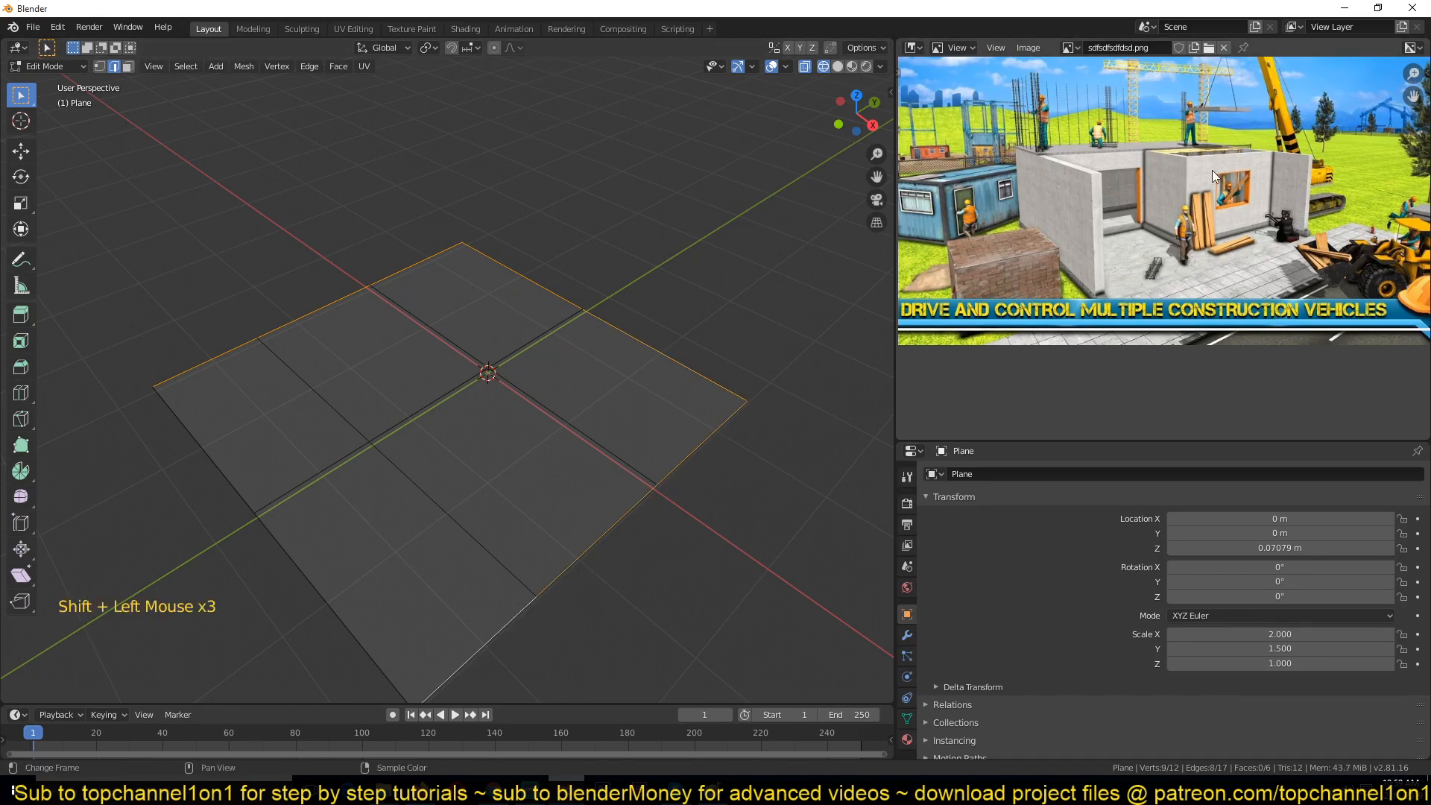
shift+click(457, 522)
shift+click(467, 386)
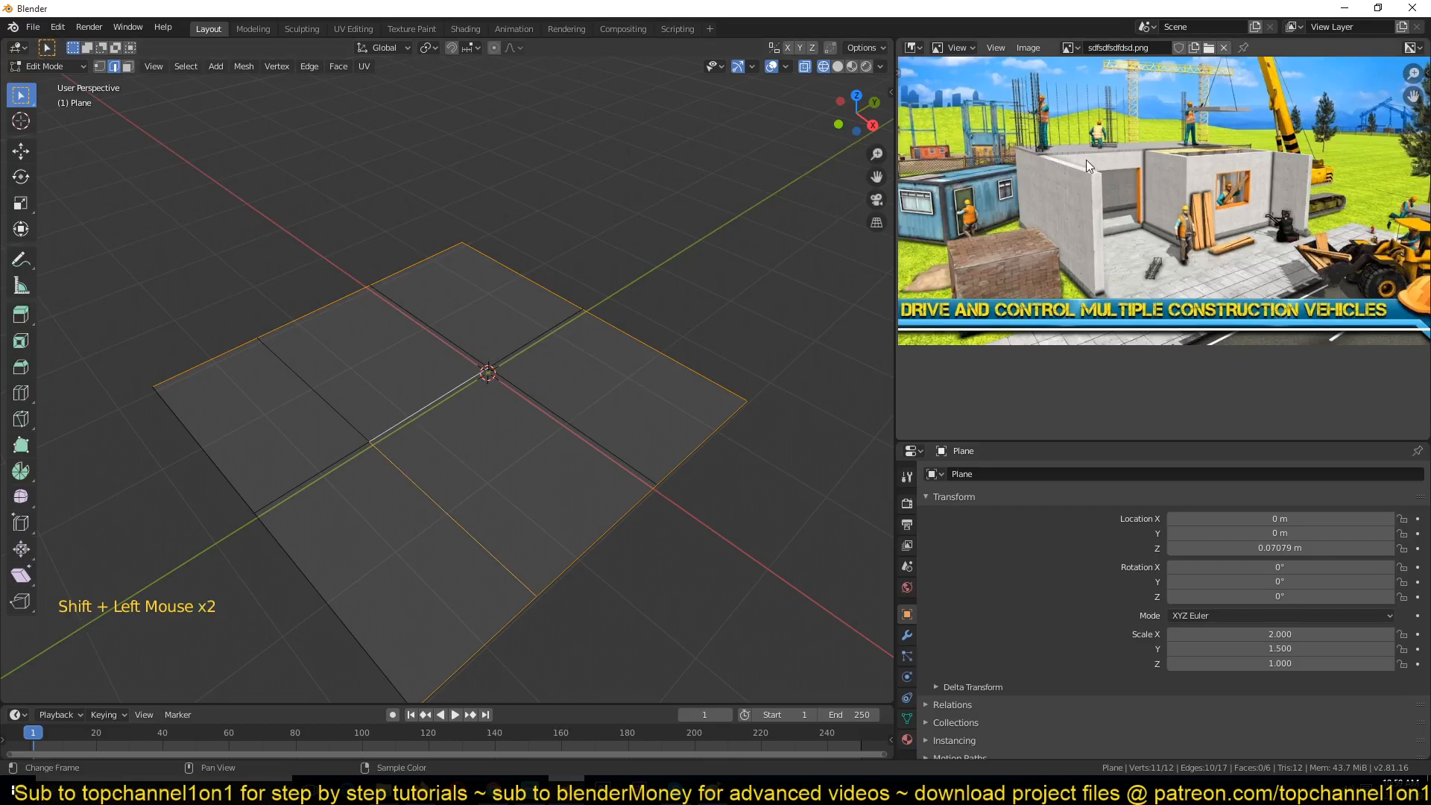
shift+click(436, 354)
shift+click(601, 447)
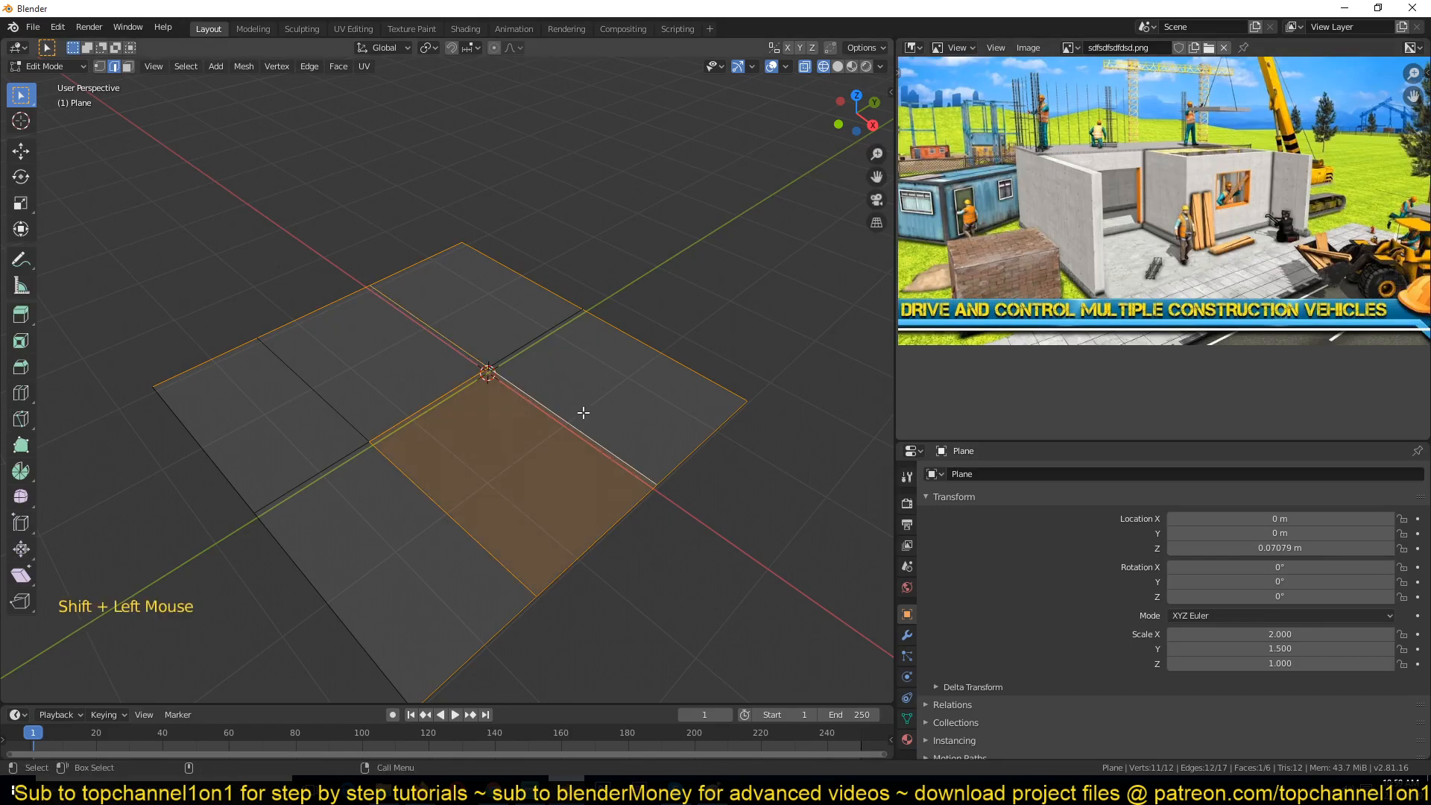
shift+click(536, 341)
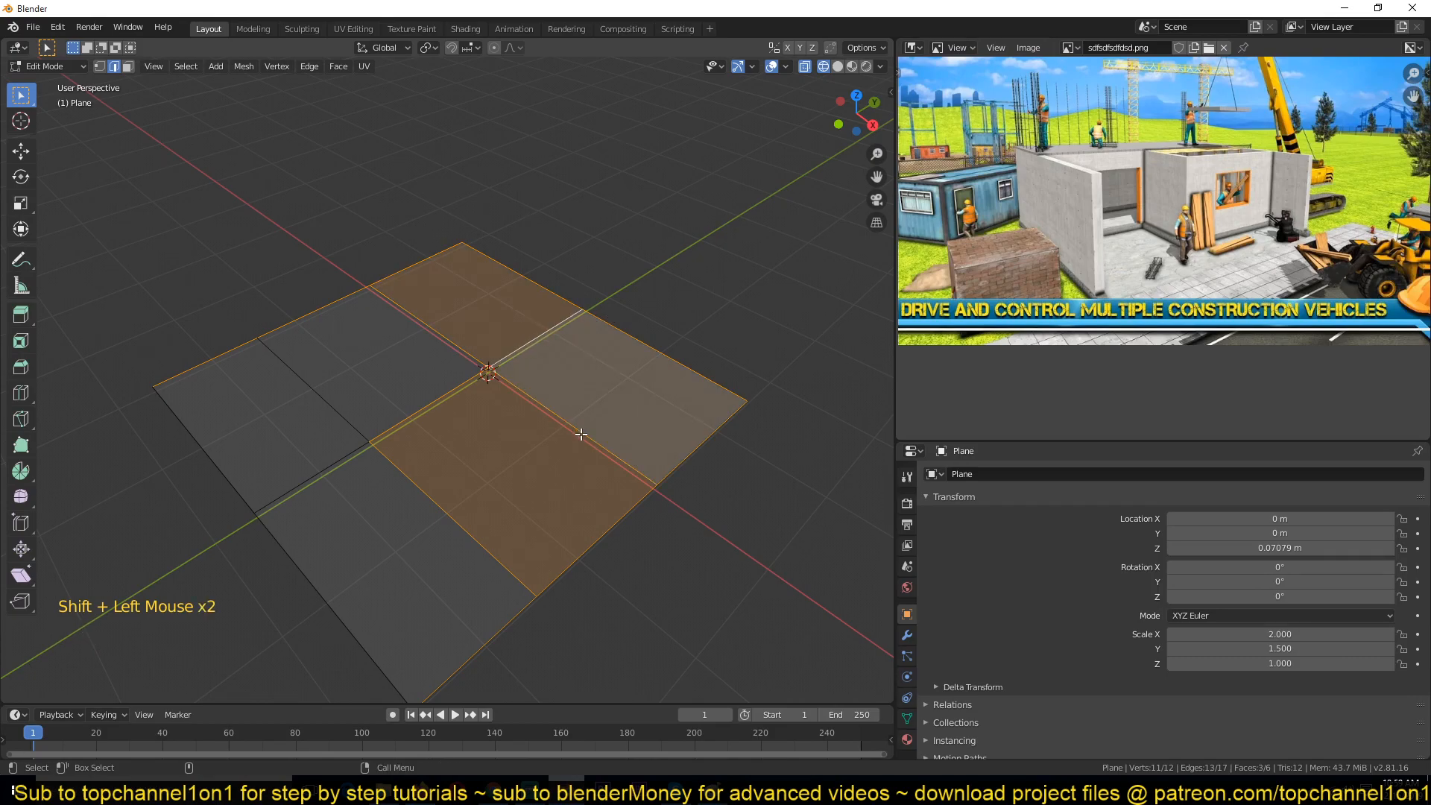
Step: Extrude the selected edges upward along Z into walls, then undo the extrusion
key(e)
key(z)
click(775, 320)
key(alt+z)
middle_drag(775, 319, 424, 267)
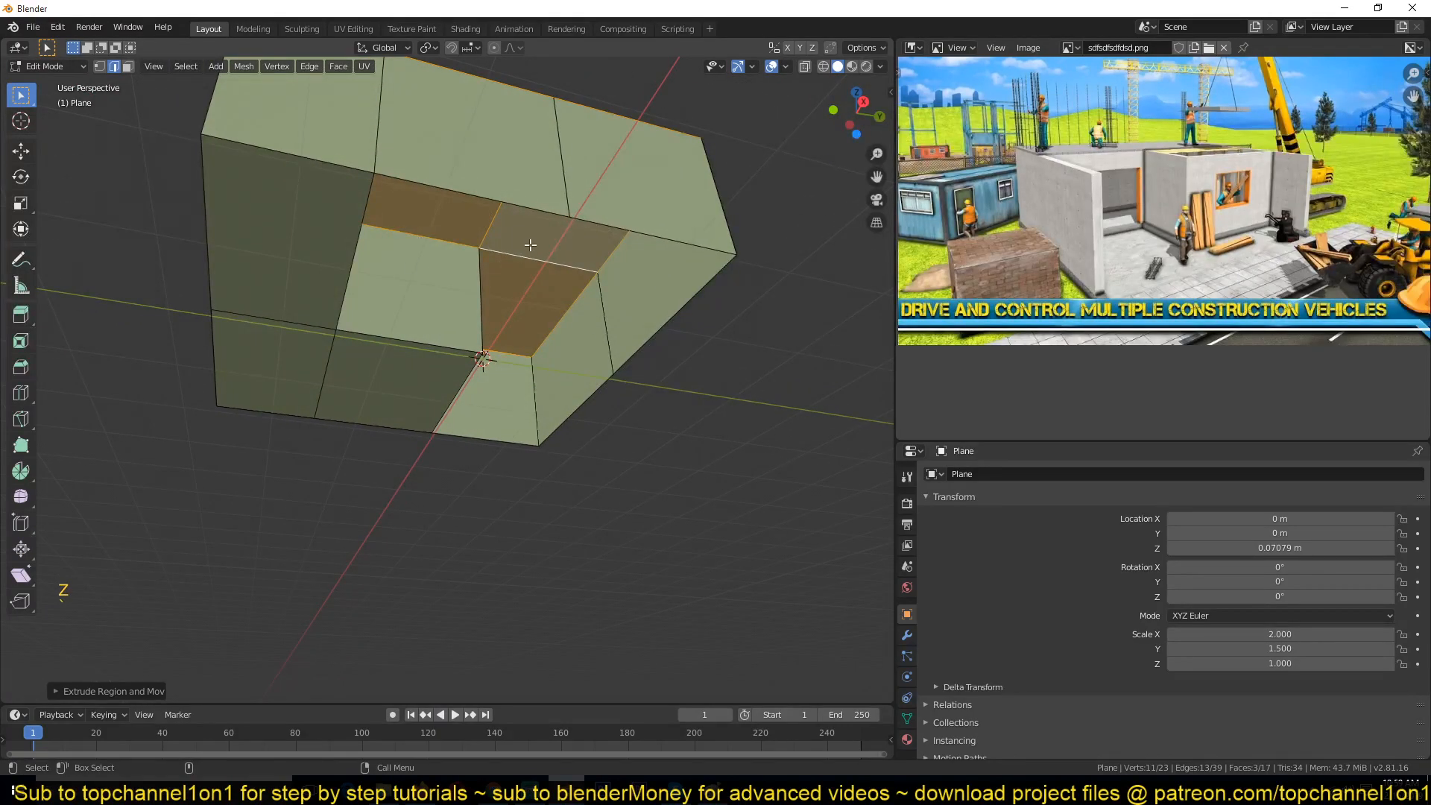
mouse_move(570, 260)
middle_down()
mouse_move(574, 296)
mouse_move(504, 427)
mouse_move(485, 372)
middle_up()
key(ctrl+z)
key(ctrl+z)
Step: Adjust the edge selection to the outer boundary and the inner L-shaped wall path
key(z)
click(313, 422)
shift+click(535, 365)
shift+click(507, 395)
shift+click(538, 375)
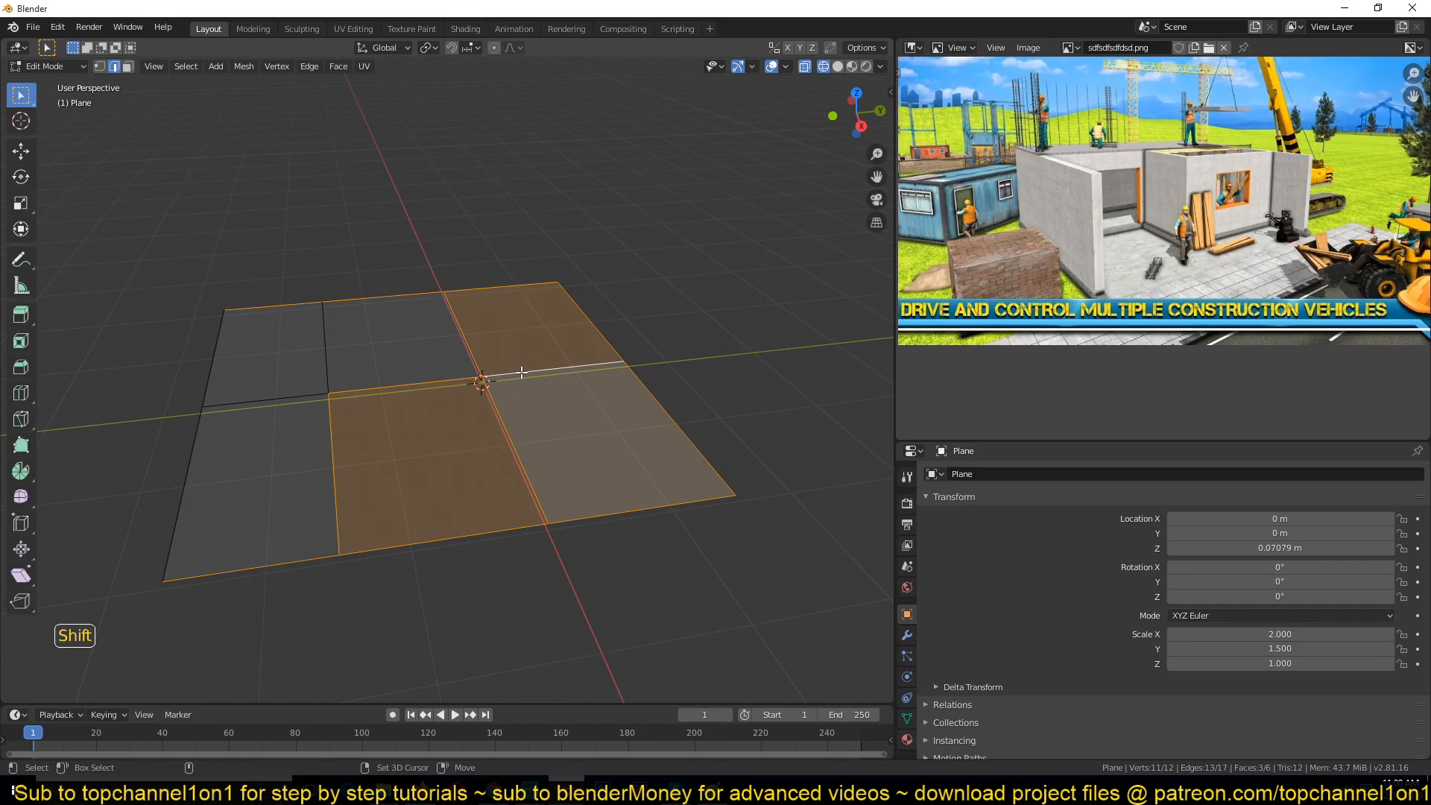
shift+click(507, 417)
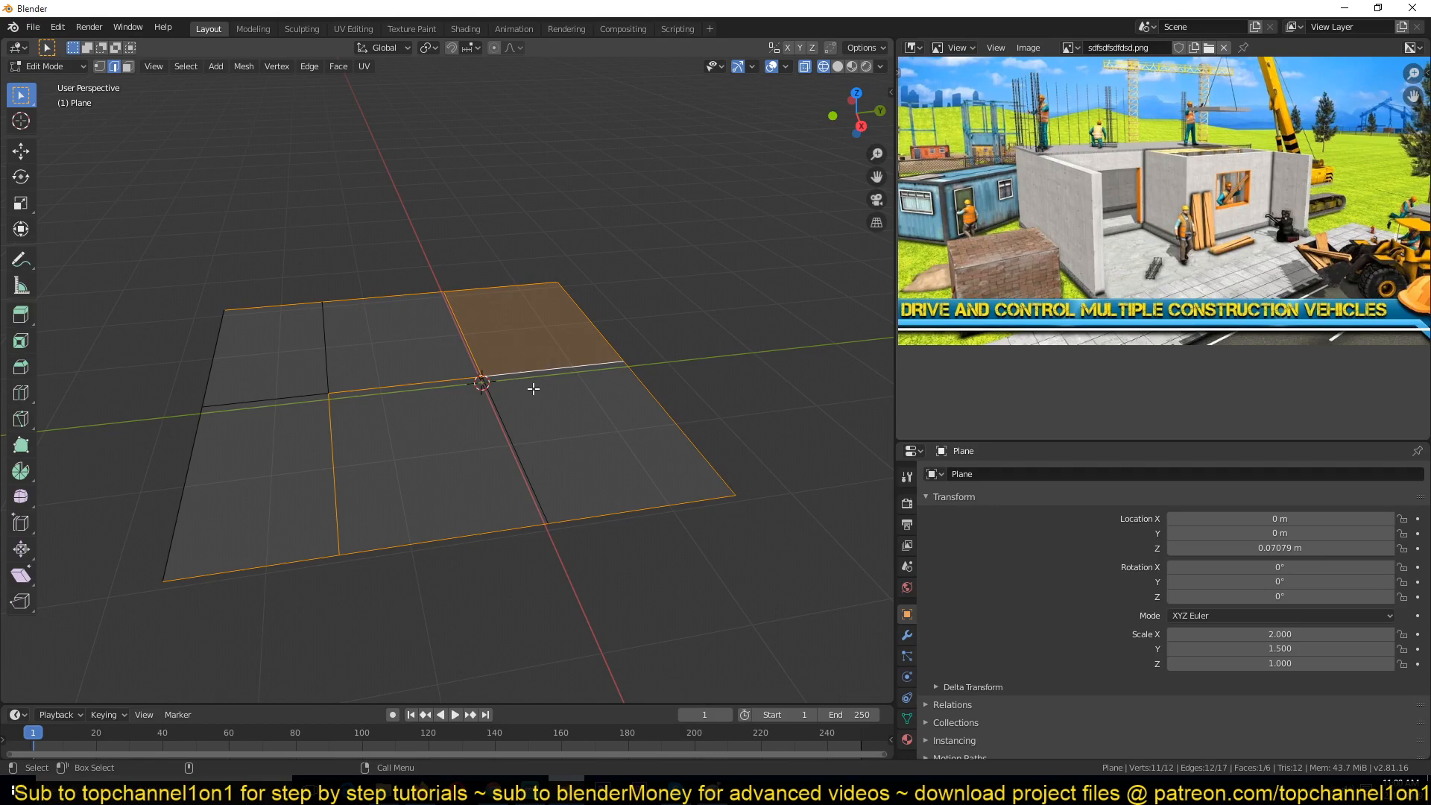
shift+click(533, 388)
middle_drag(450, 360, 514, 358)
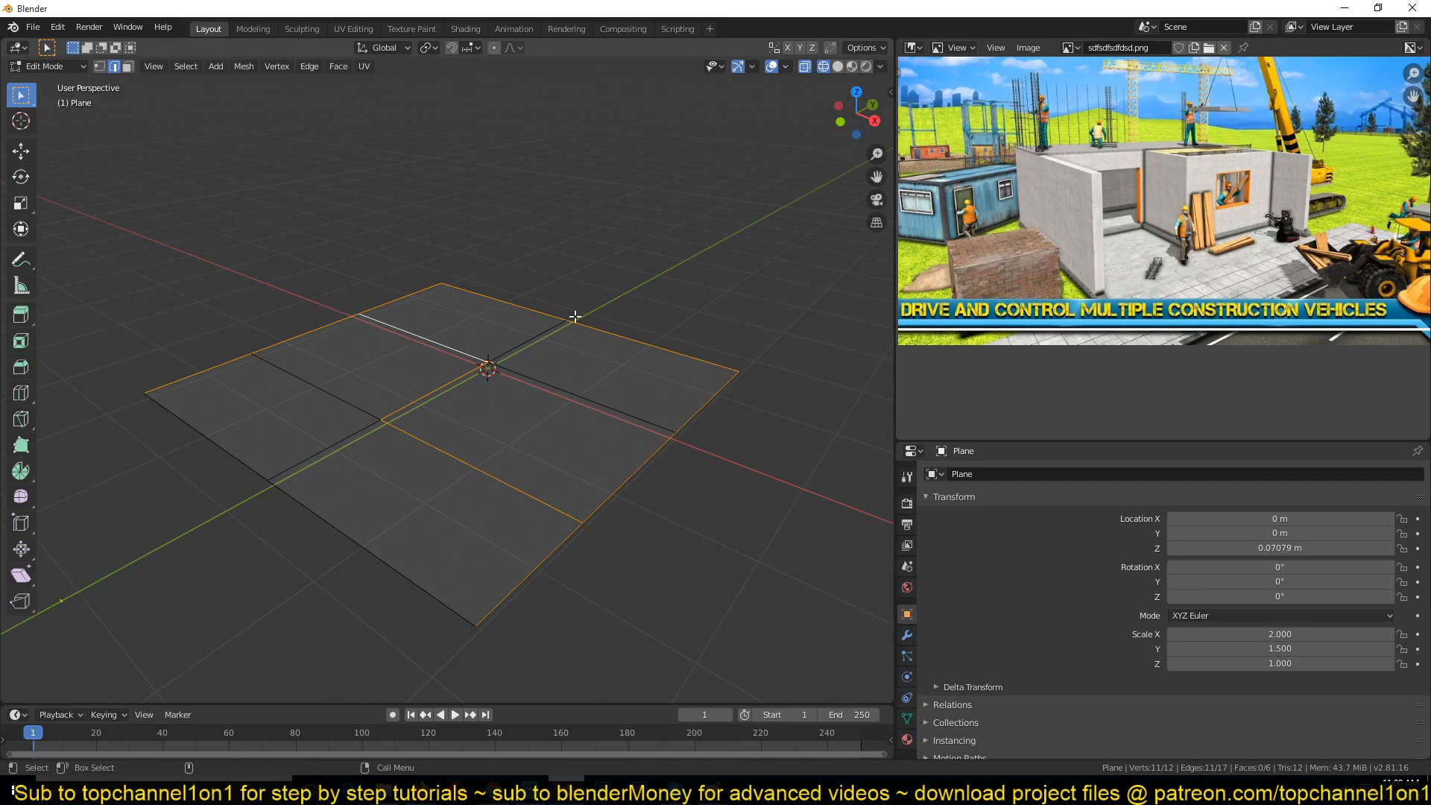
Step: Extrude the selected edges and raise them along the Z axis in front view to form the walls
key(e)
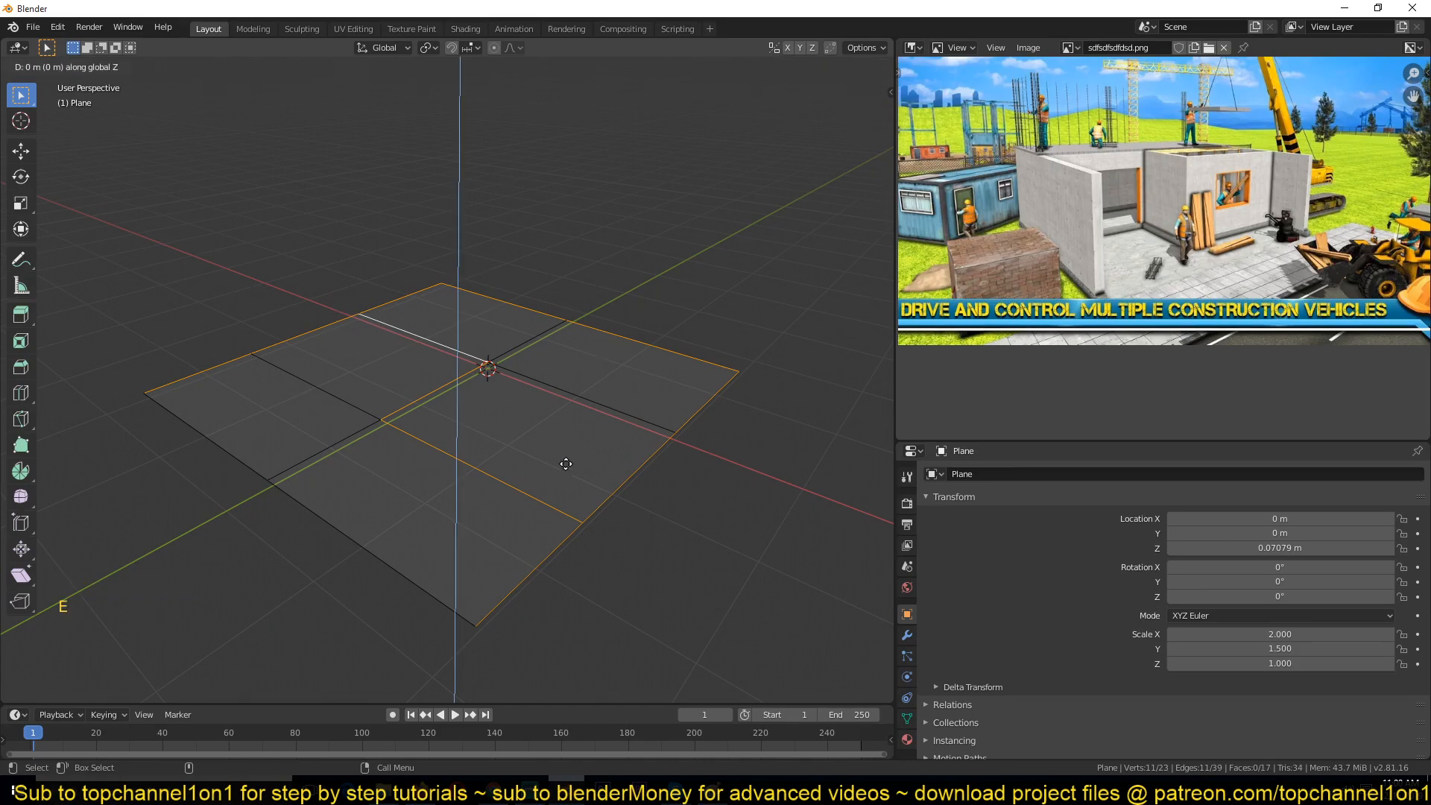
click(571, 353)
key(KP_1)
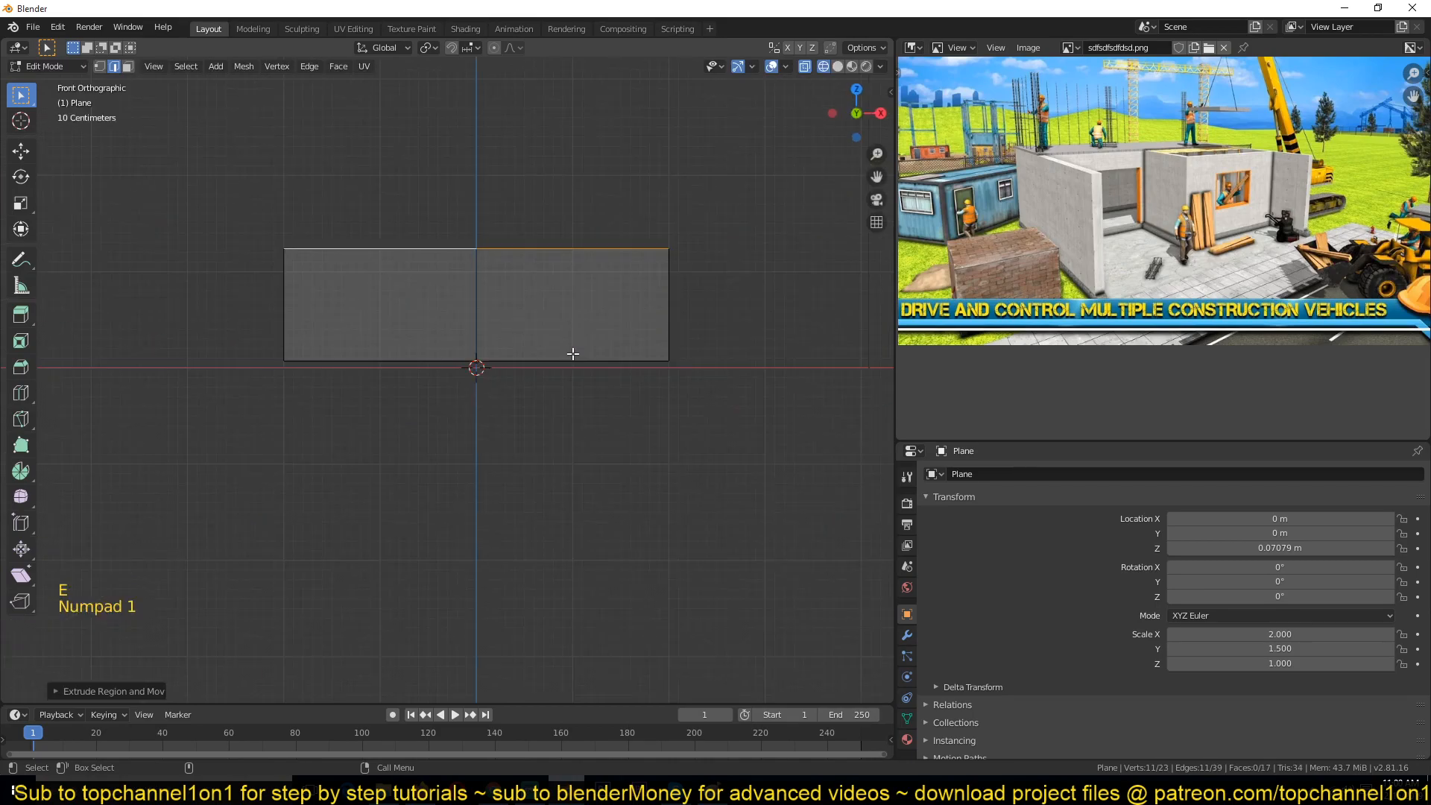
key(g)
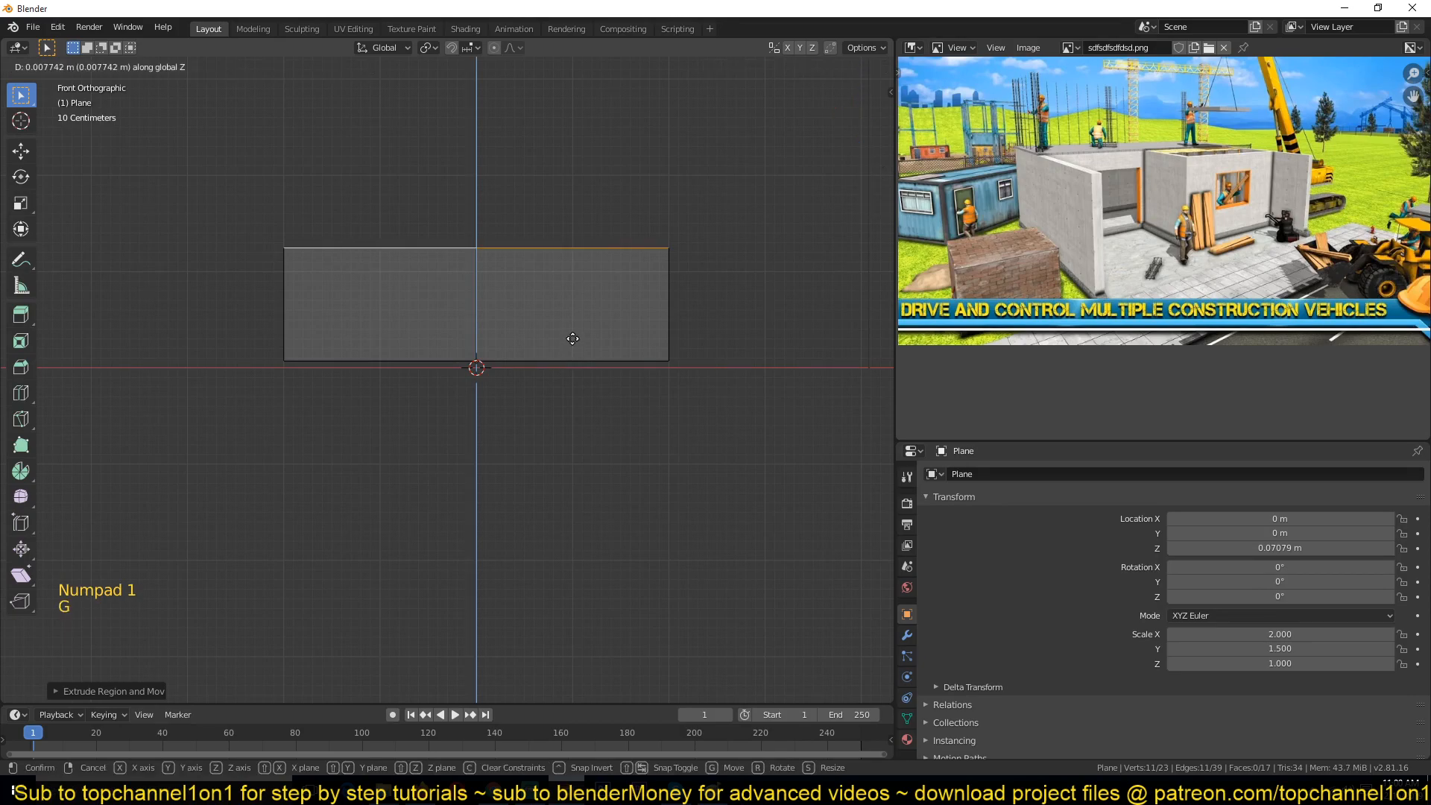
key(z)
click(574, 323)
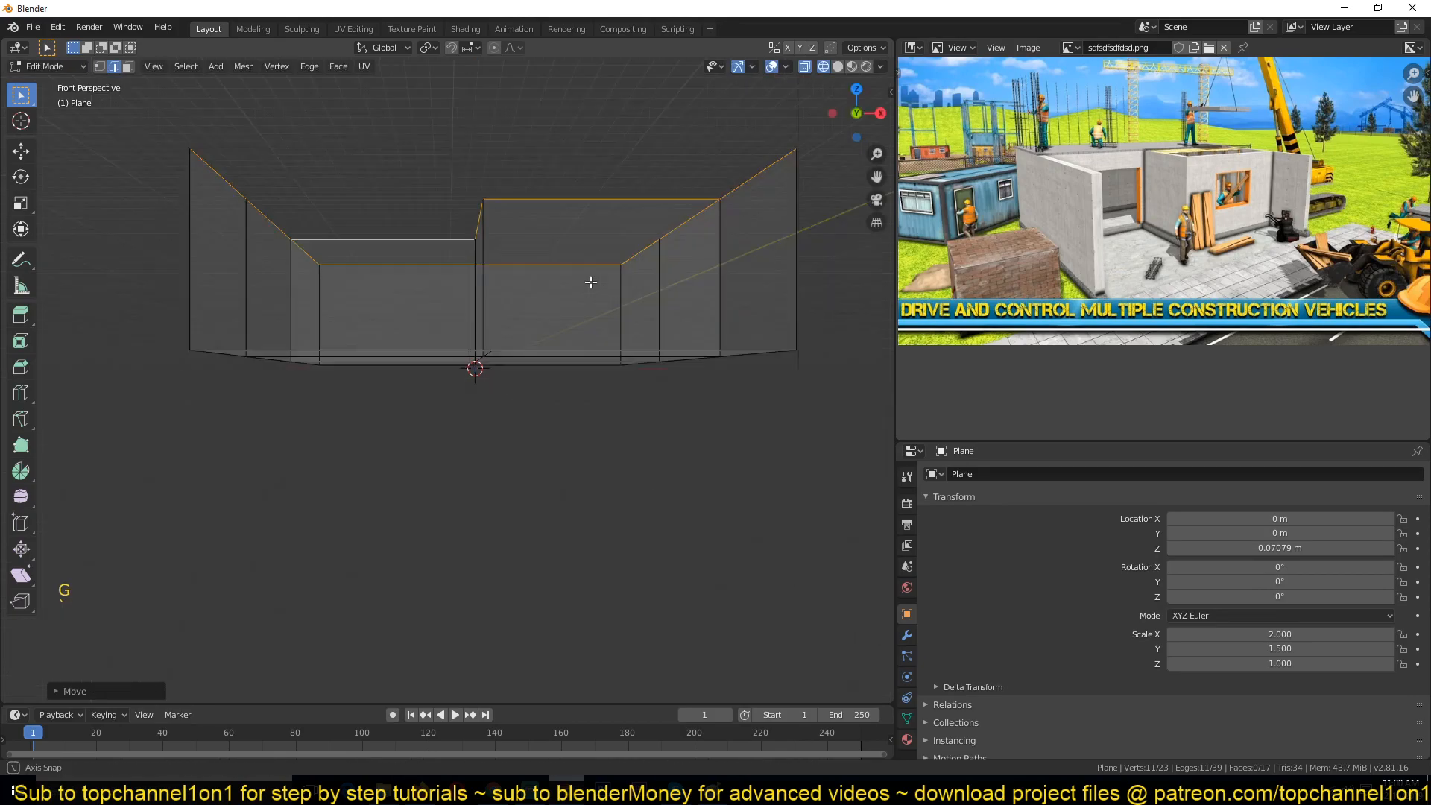
Step: Inspect the new walls from different angles, toggling between object and edit mode
middle_drag(592, 280, 560, 345)
key(Tab)
middle_drag(538, 423, 494, 462)
key(Tab)
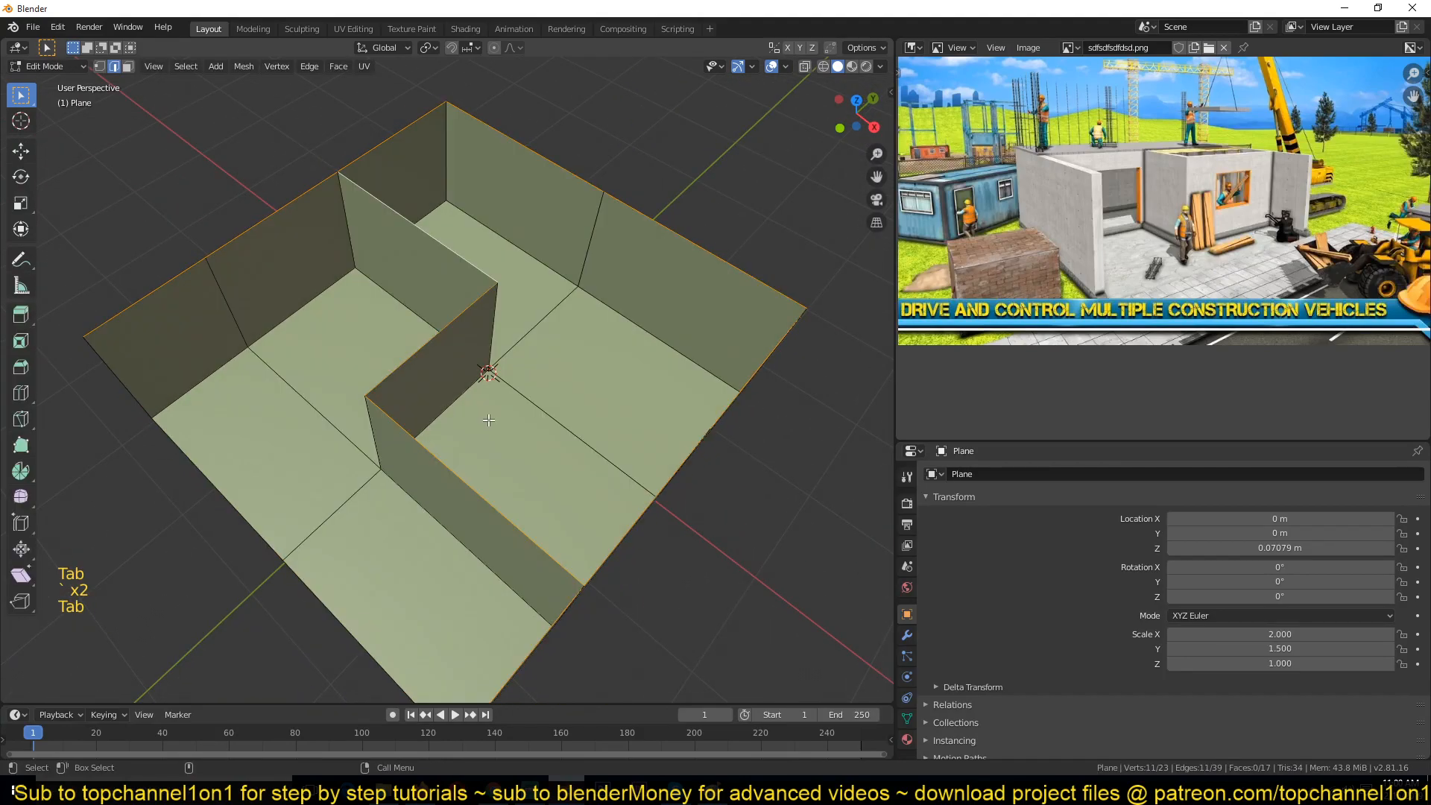
key(Tab)
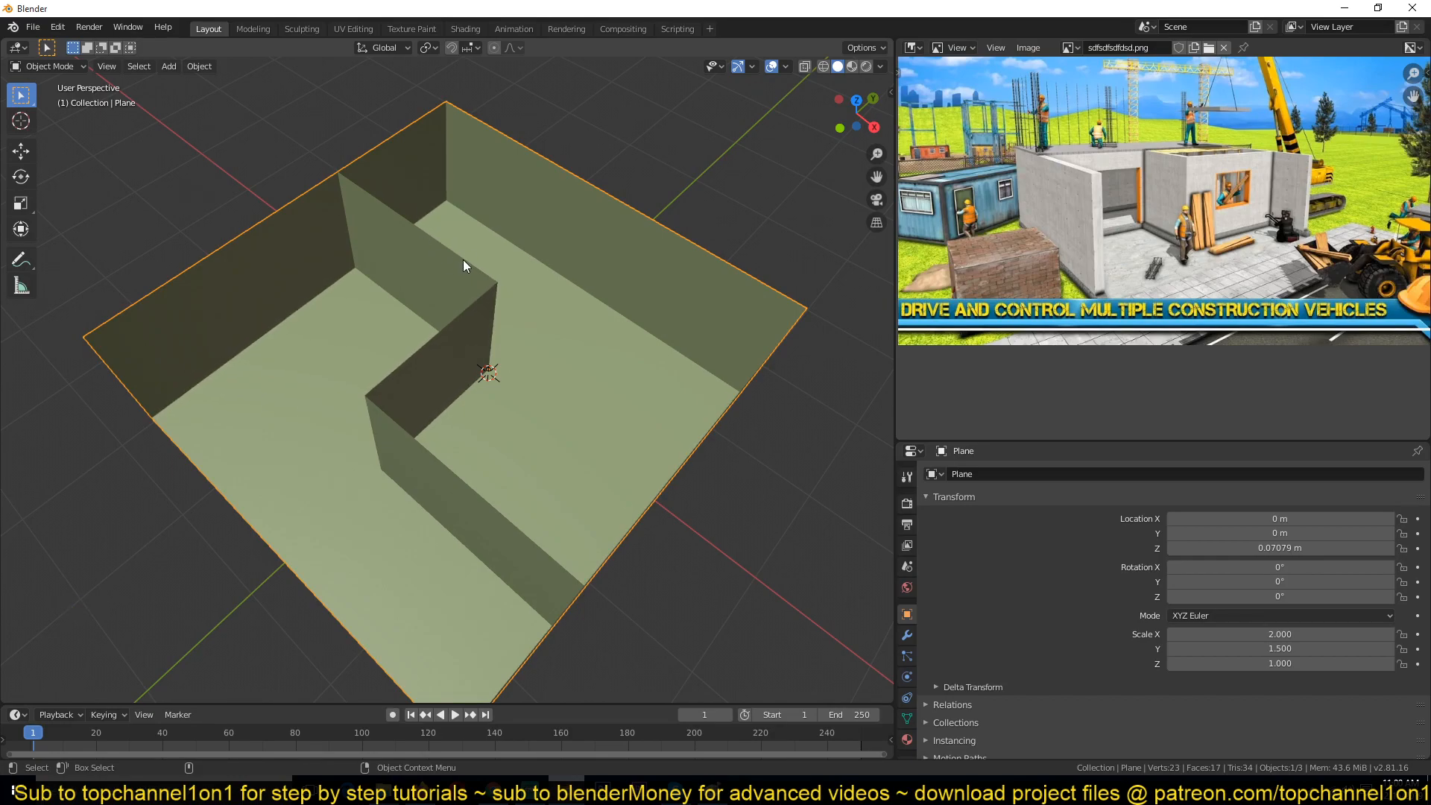
key(Tab)
scroll(365, 325, down, 1)
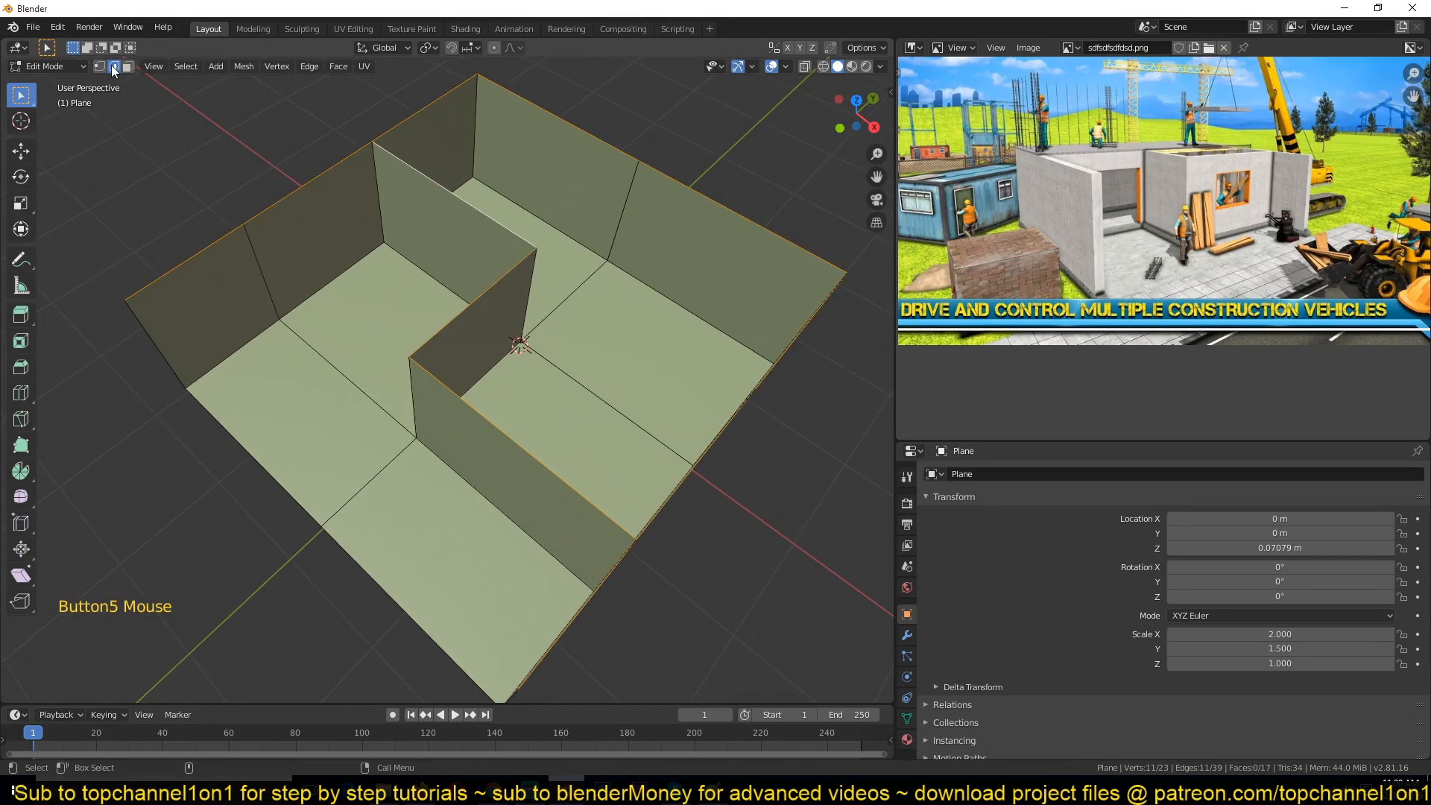
Step: Switch to face selection, select the floor faces and try separating them by material
key(3)
click(341, 358)
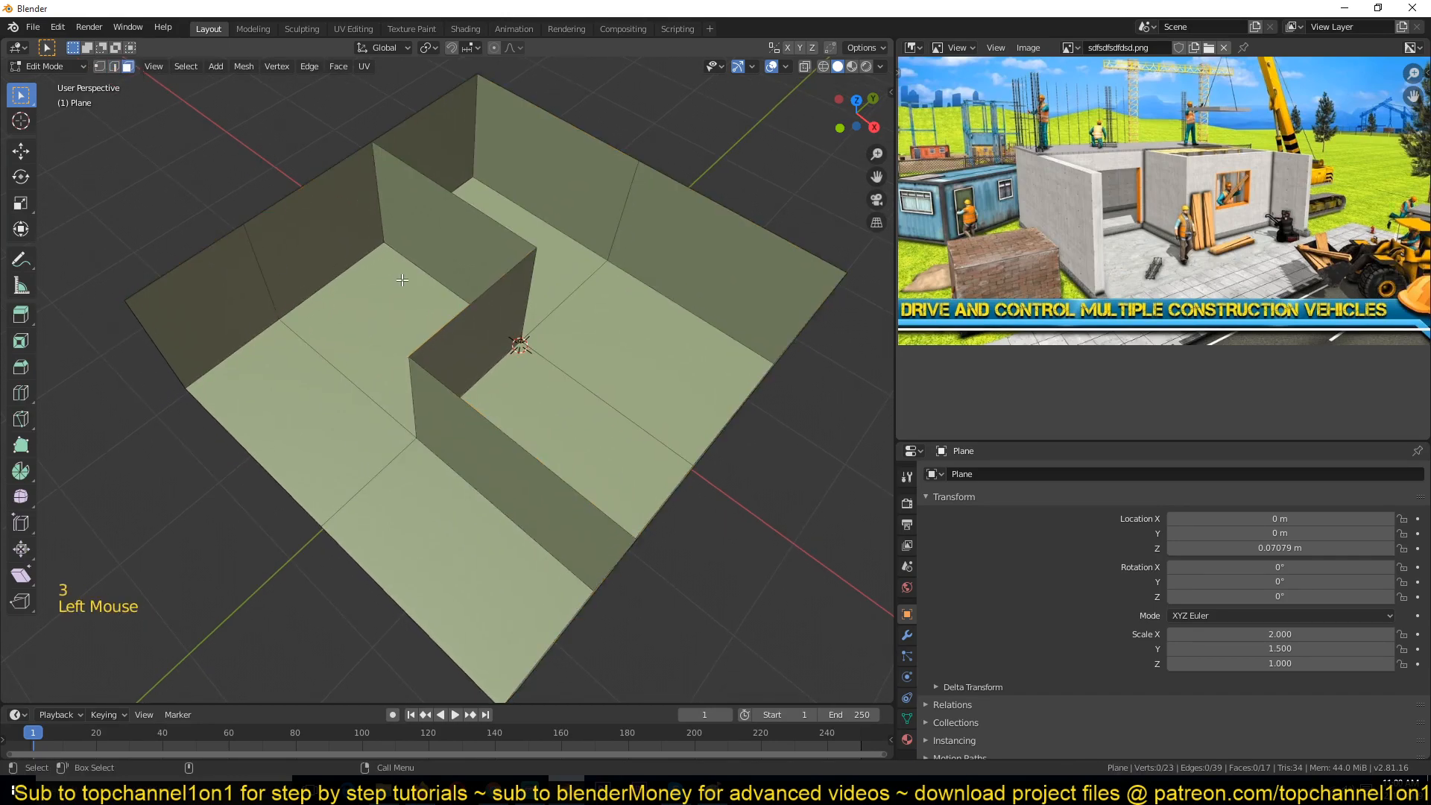
shift+click(285, 461)
shift+click(476, 543)
shift+click(574, 440)
shift+click(649, 328)
shift+click(521, 259)
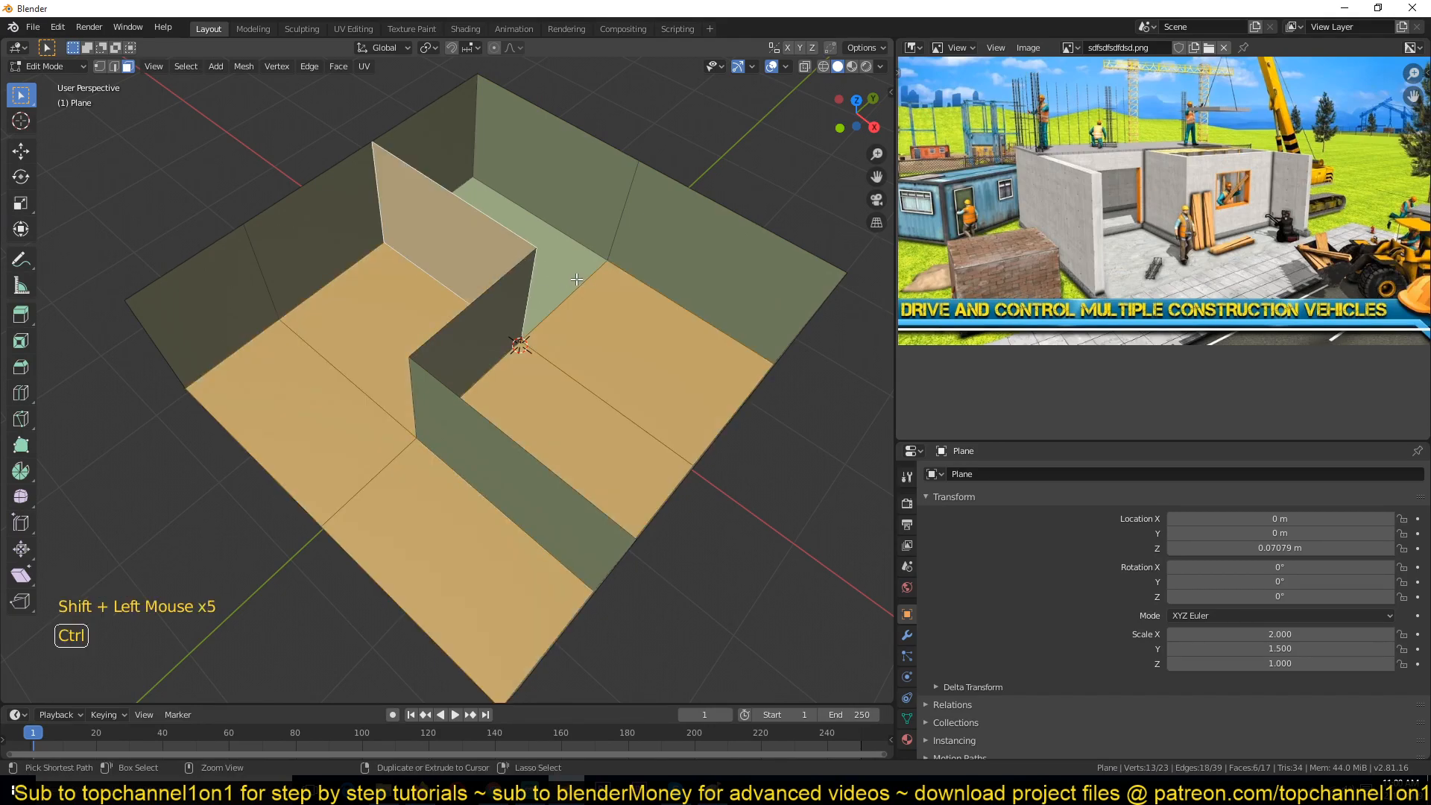
key(ctrl+z)
shift+click(555, 263)
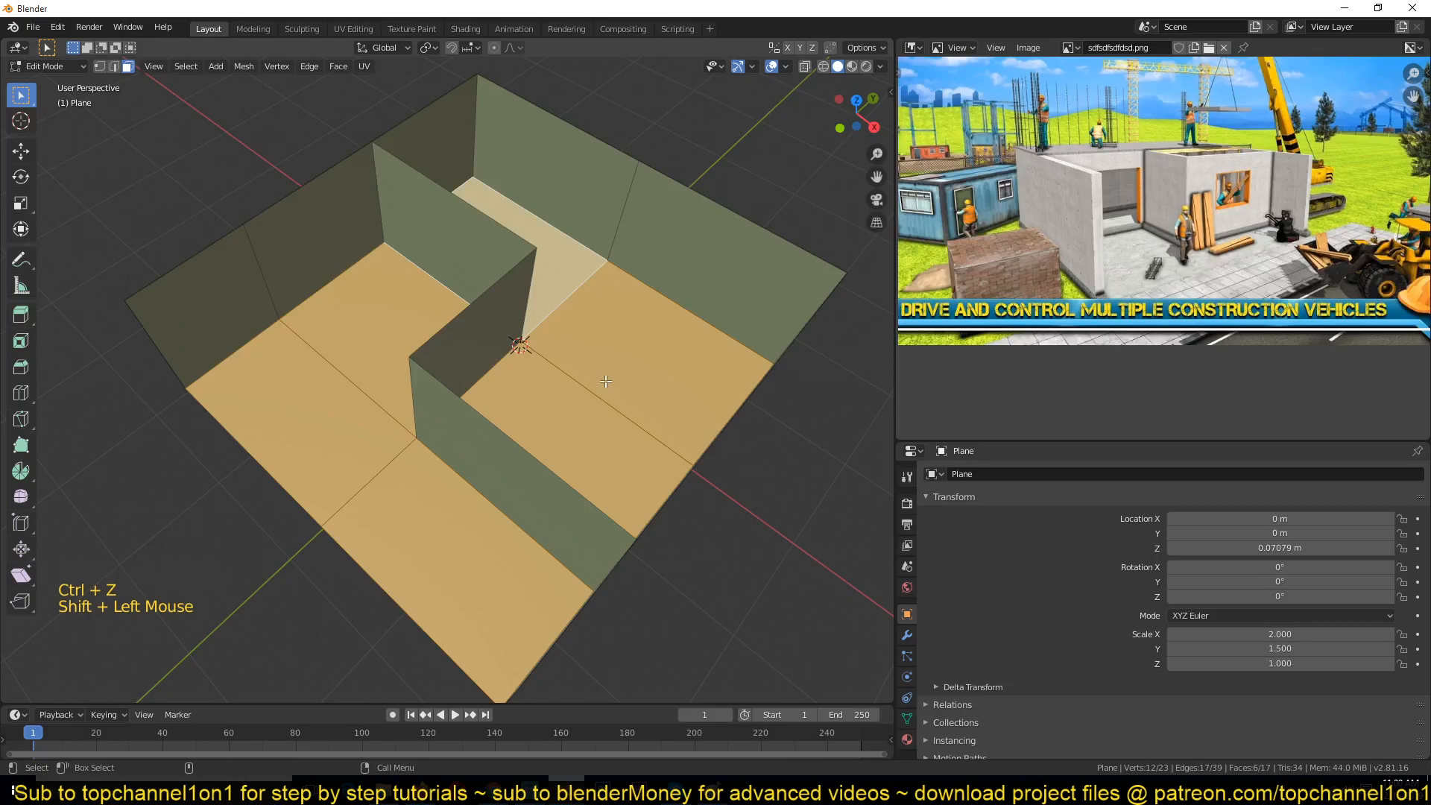
scroll(574, 353, down, 1)
scroll(564, 298, down, 1)
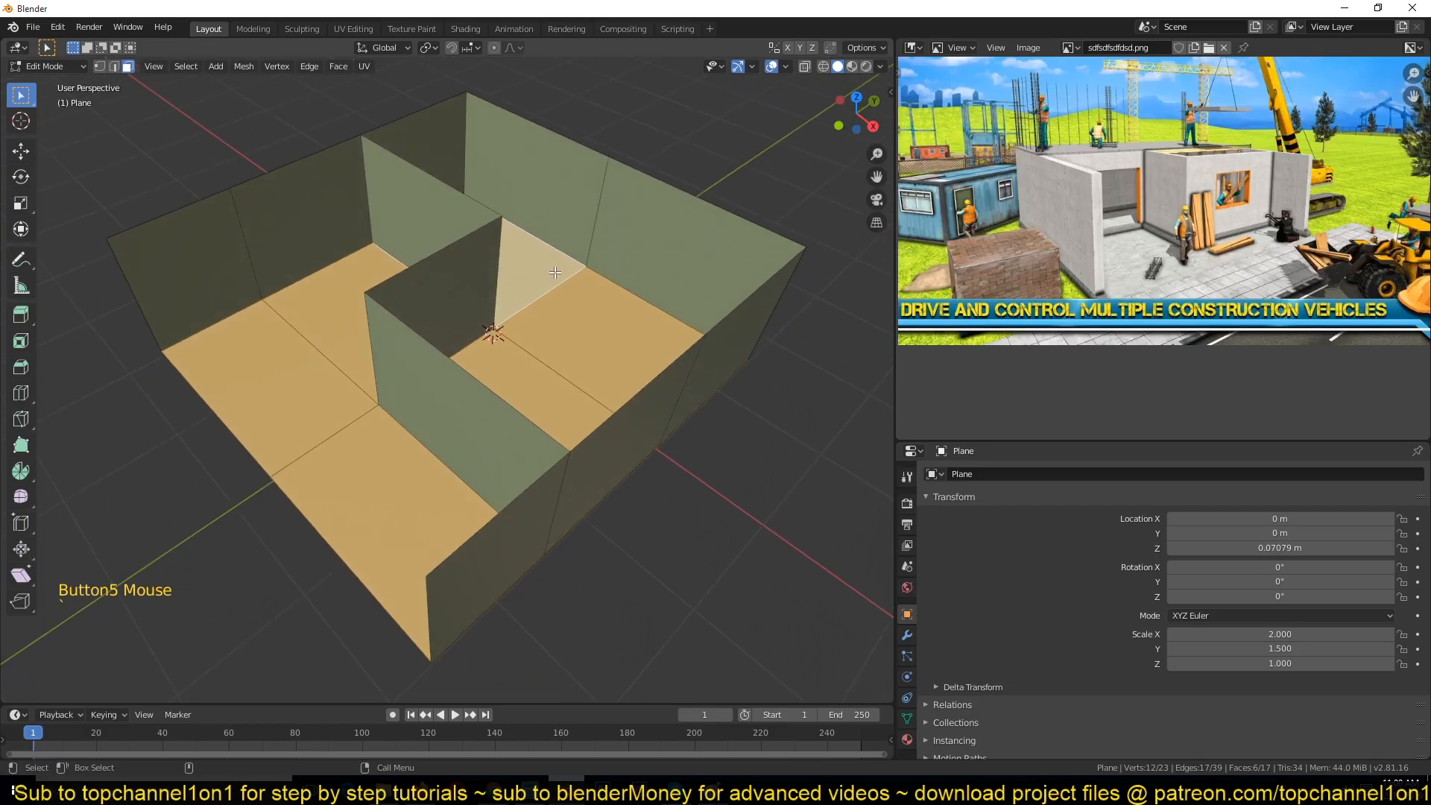
key(p)
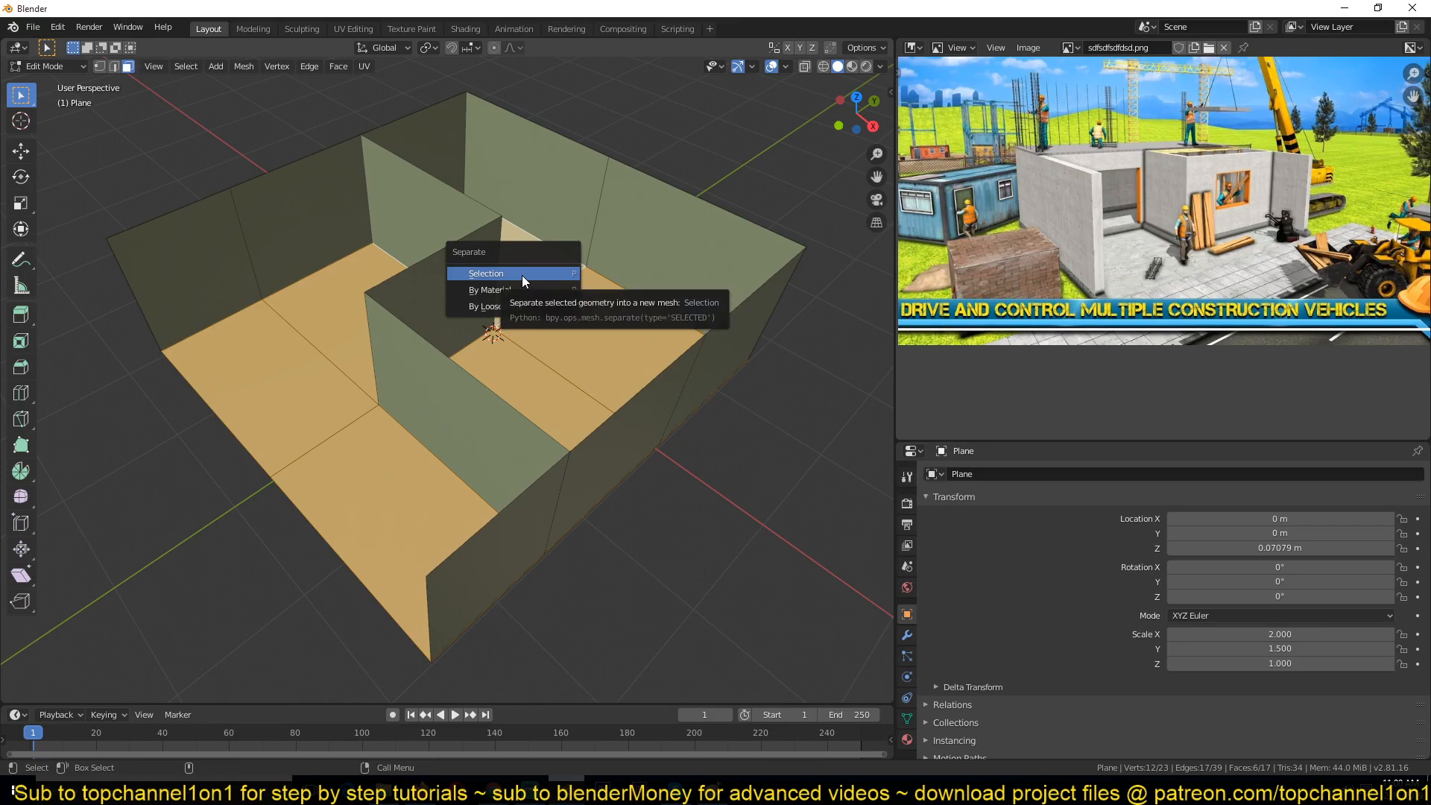
click(526, 290)
Step: Duplicate an outer wall face beside the model, then delete the copy
scroll(630, 288, up, 2)
click(602, 238)
scroll(601, 238, down, 1)
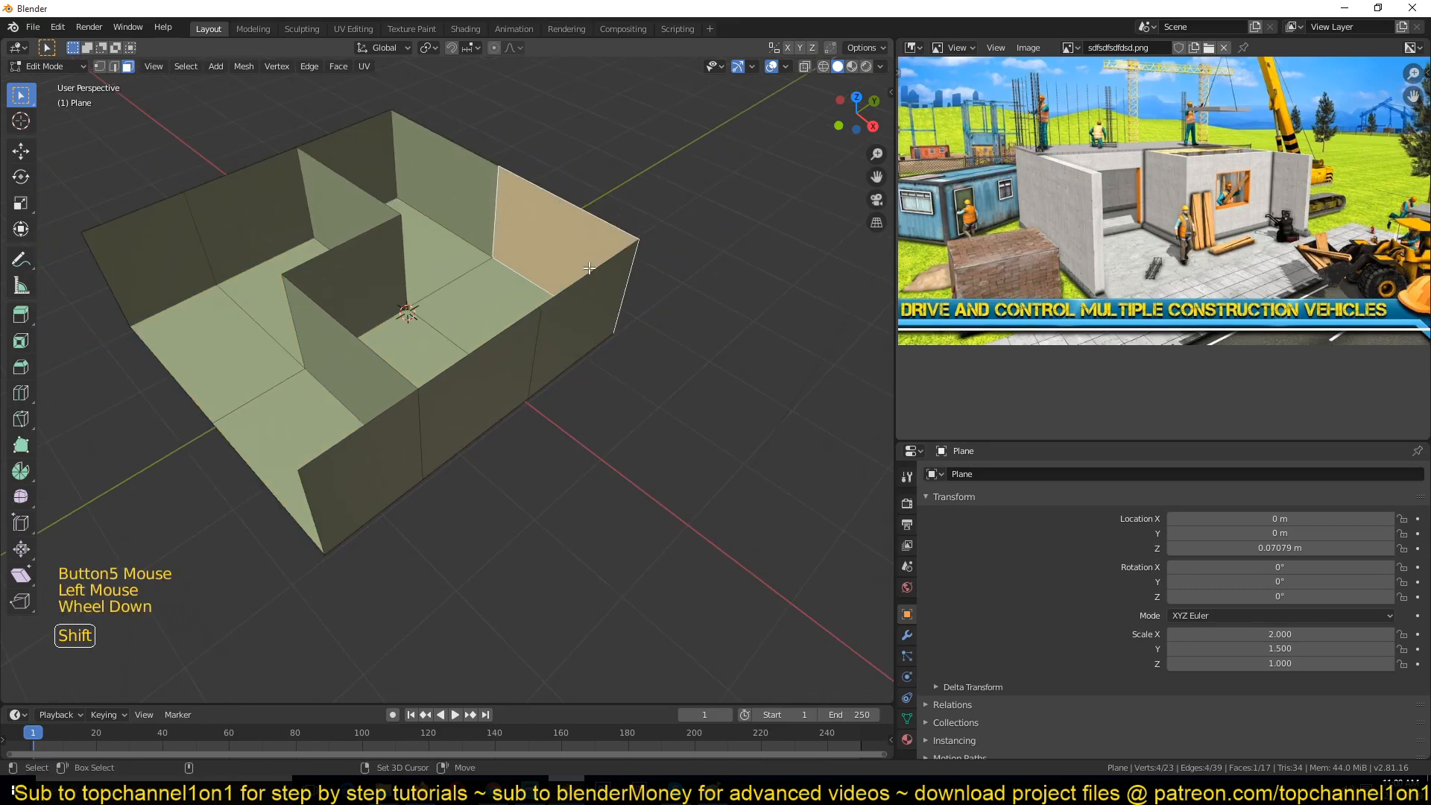
key(shift+d)
click(793, 216)
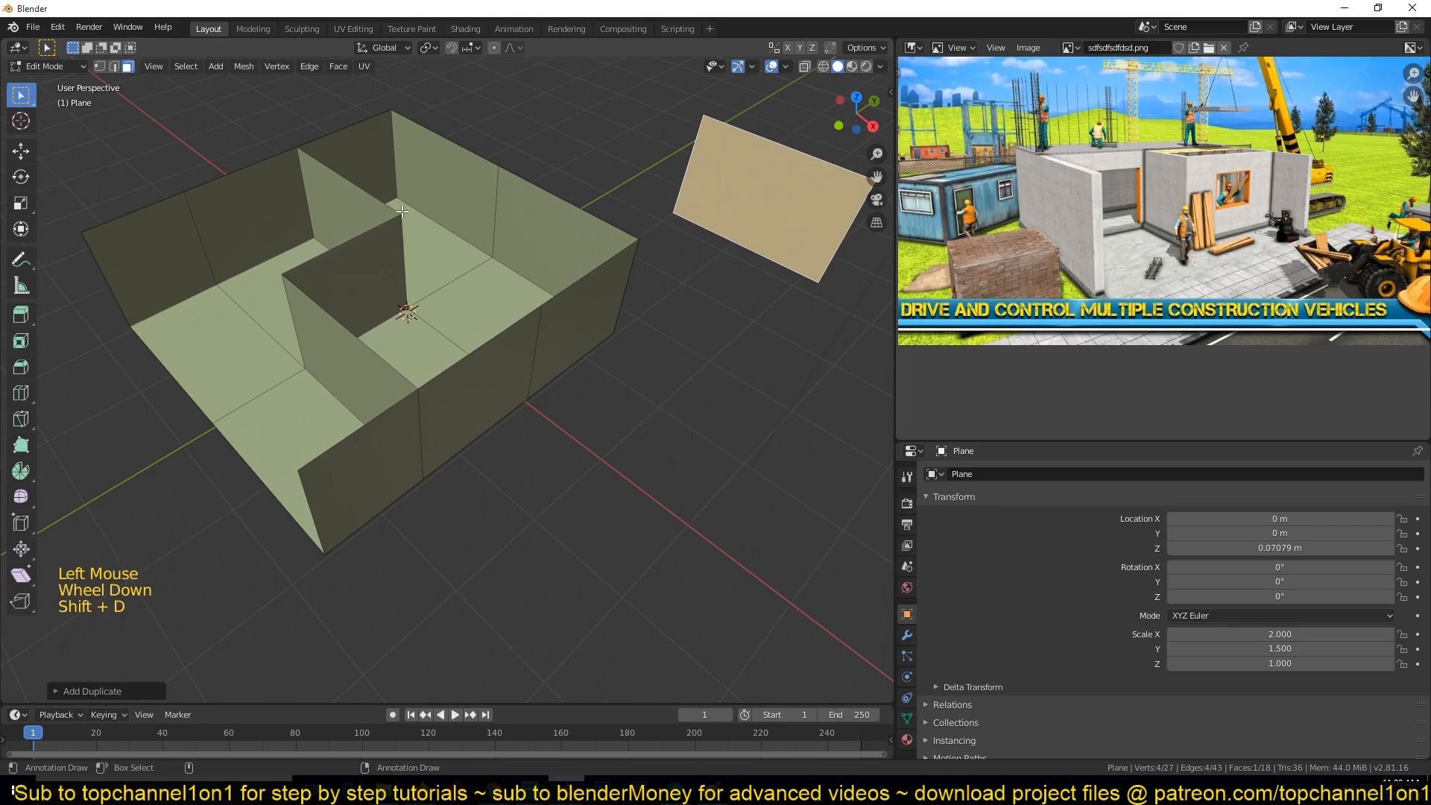
click(291, 268)
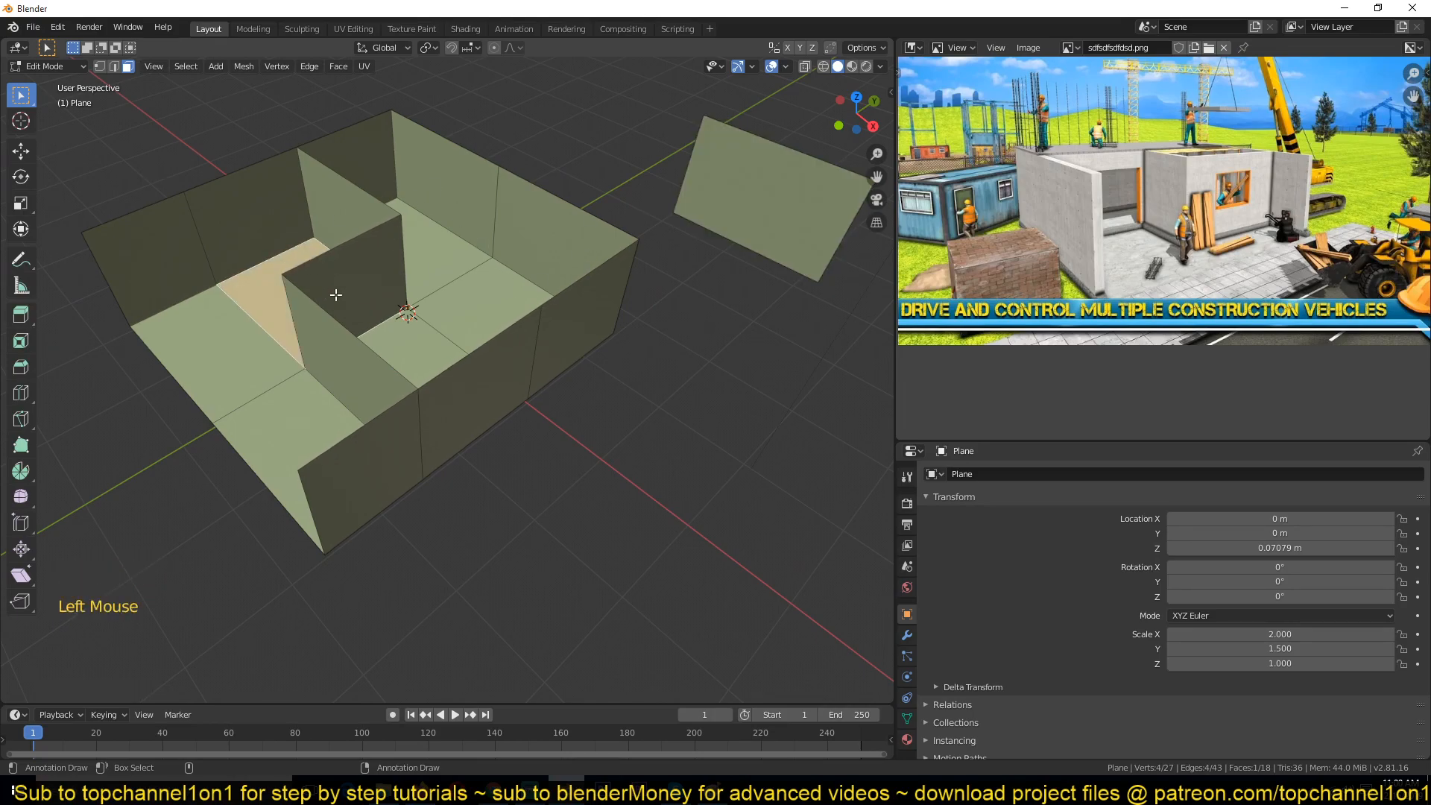
click(355, 255)
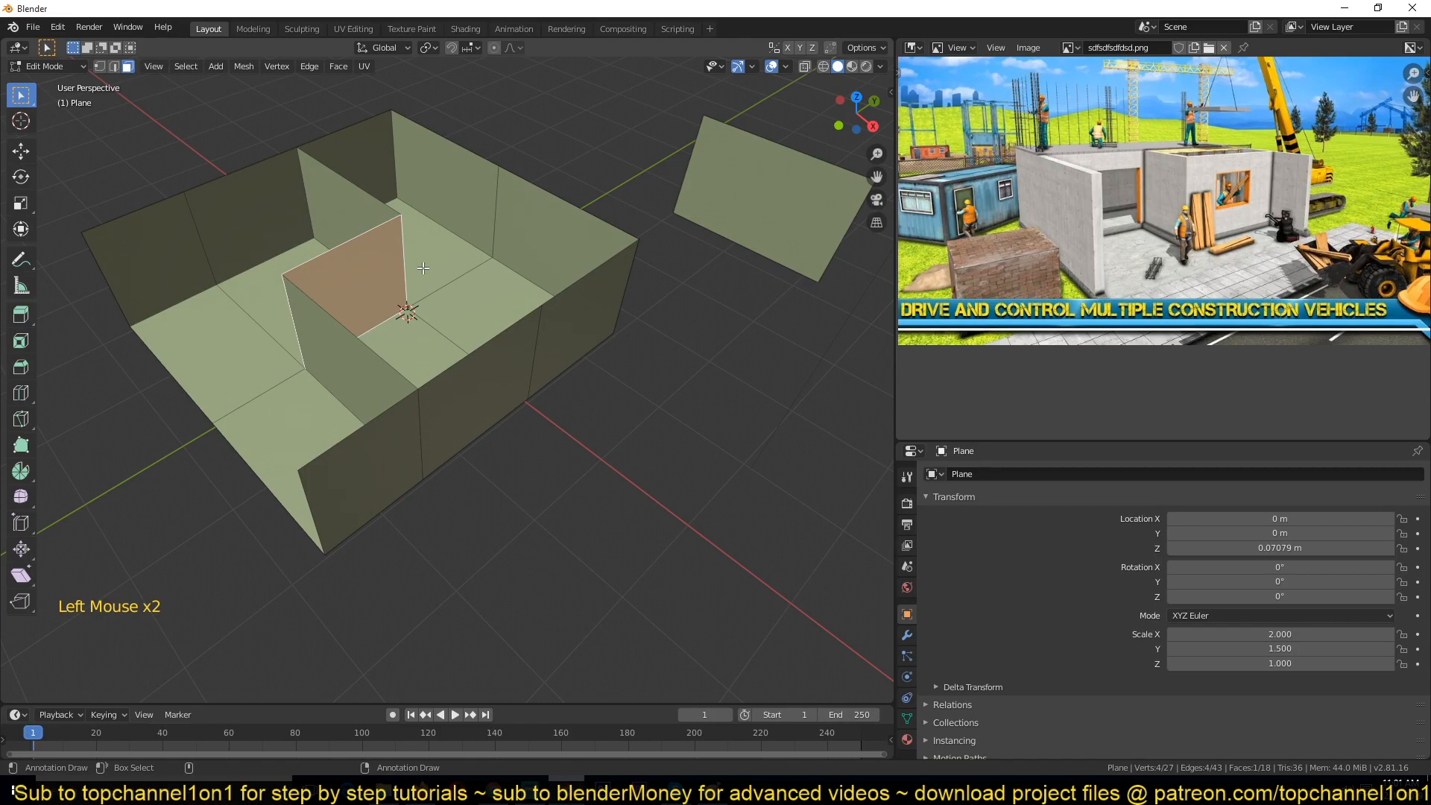
click(698, 194)
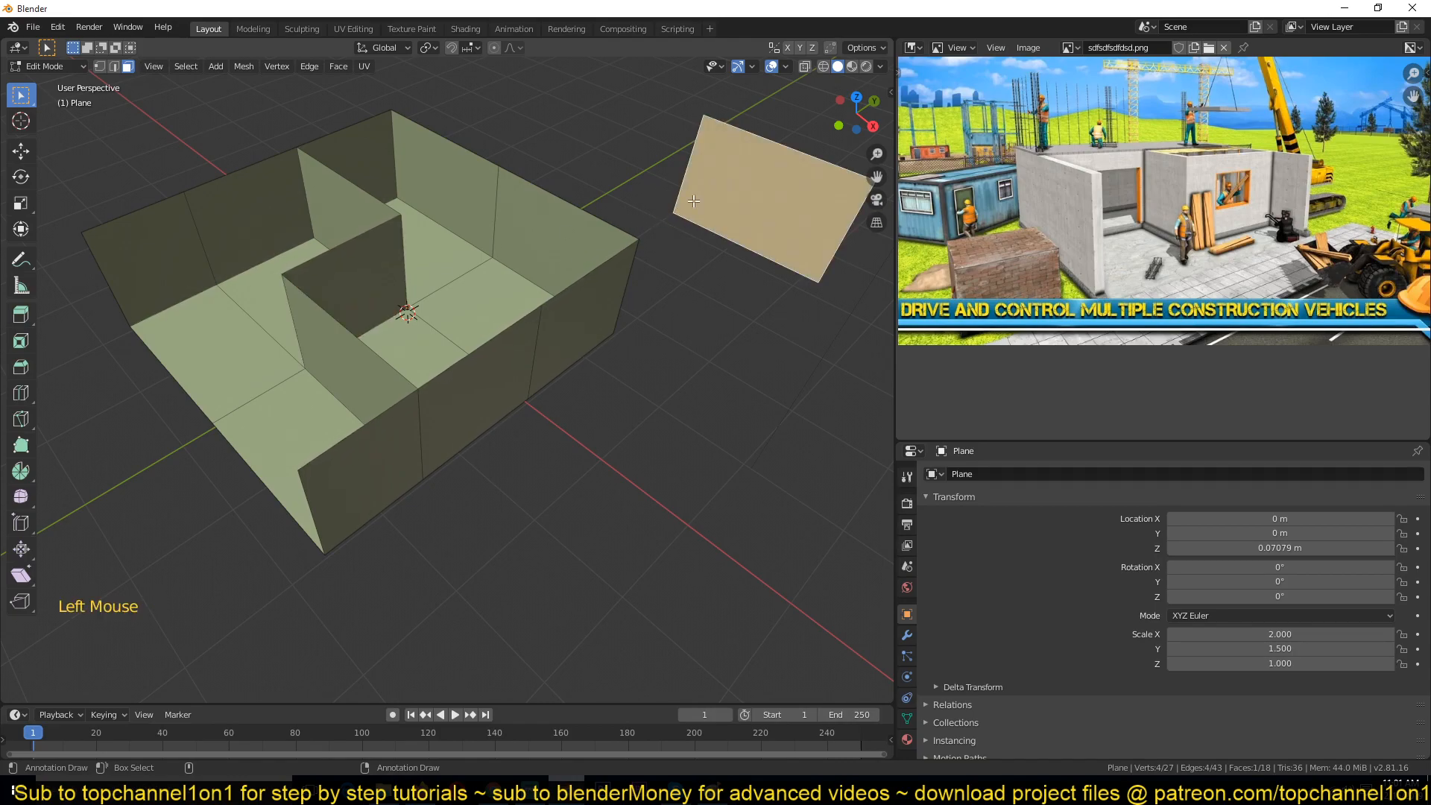
key(x)
click(700, 186)
Step: Select all the floor faces and separate the selection into a new object
click(434, 268)
shift+click(436, 337)
shift+click(433, 343)
shift+click(298, 440)
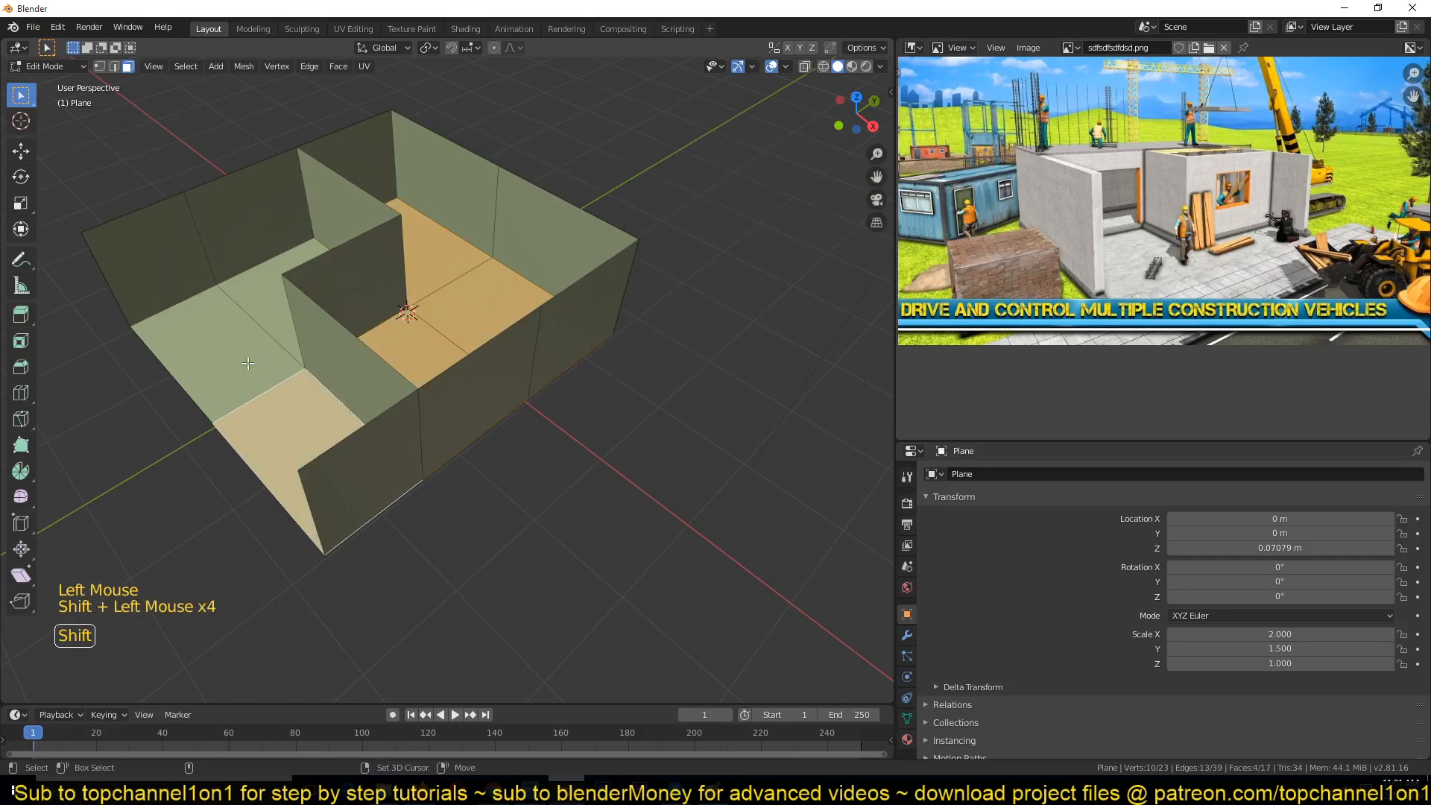
shift+click(224, 350)
shift+click(277, 298)
key(p)
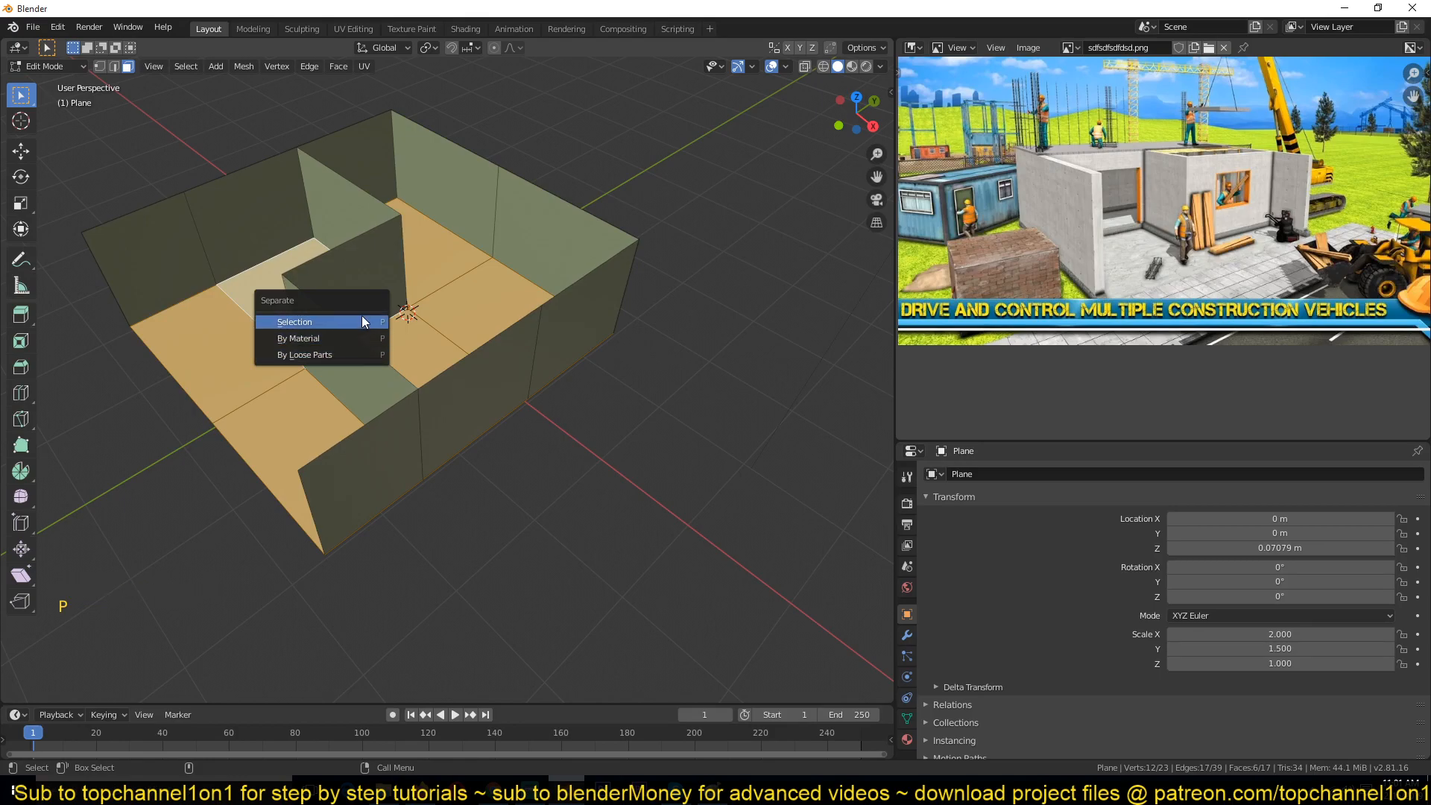
click(361, 316)
Step: Switch to object mode and select the separated floor object and the walls object in turn to check the split
key(Tab)
key(alt+a)
middle_drag(446, 352, 477, 350)
click(310, 402)
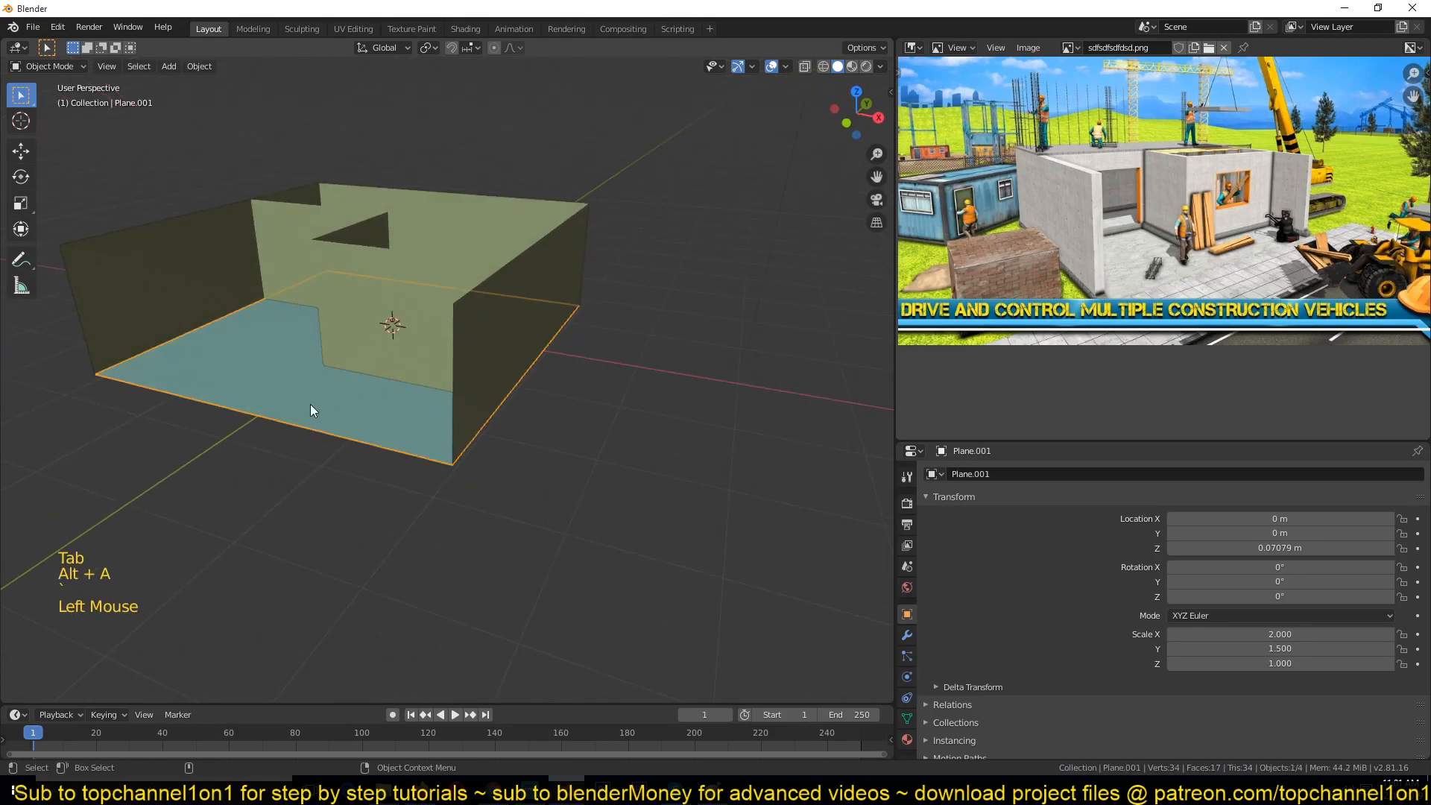
key(g)
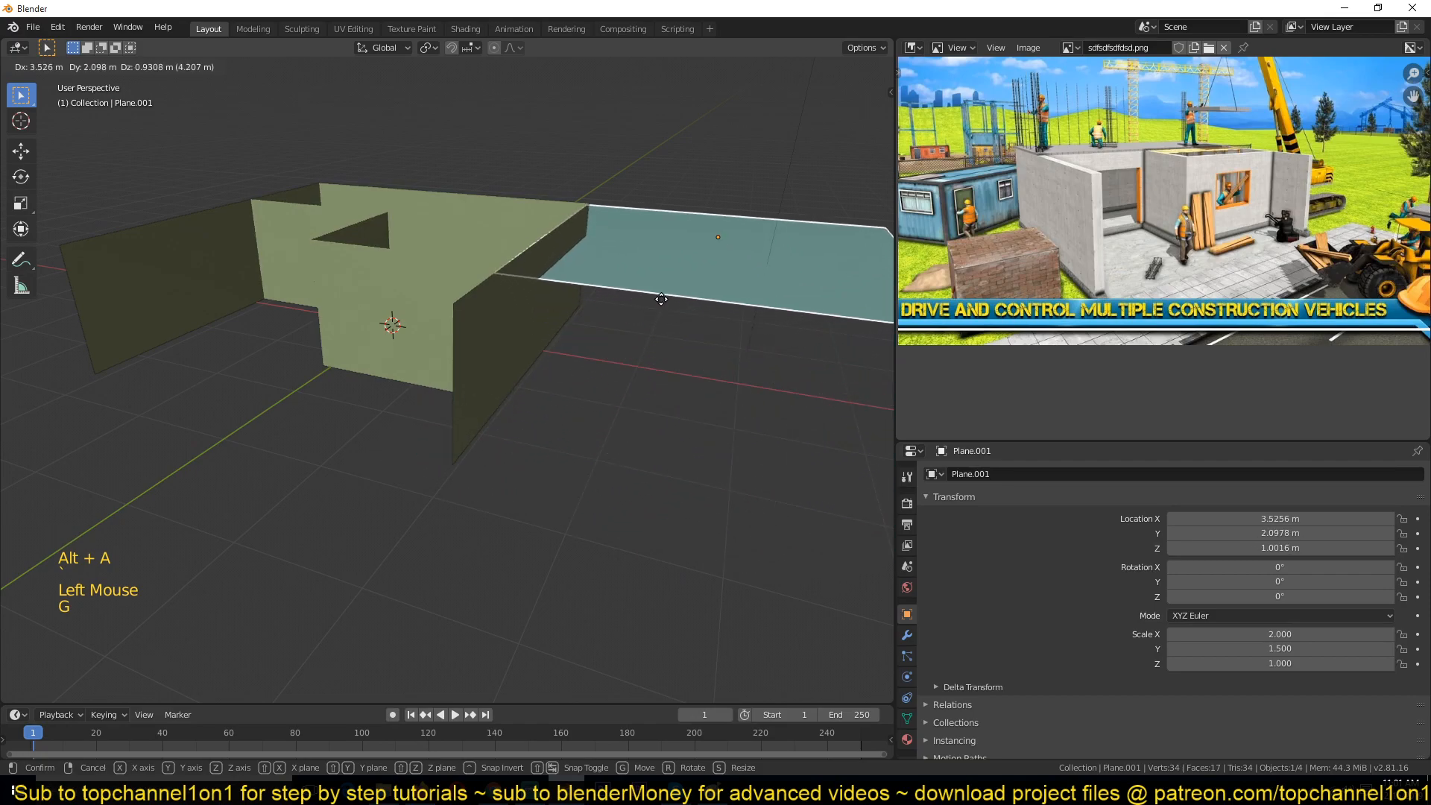
right_click(662, 300)
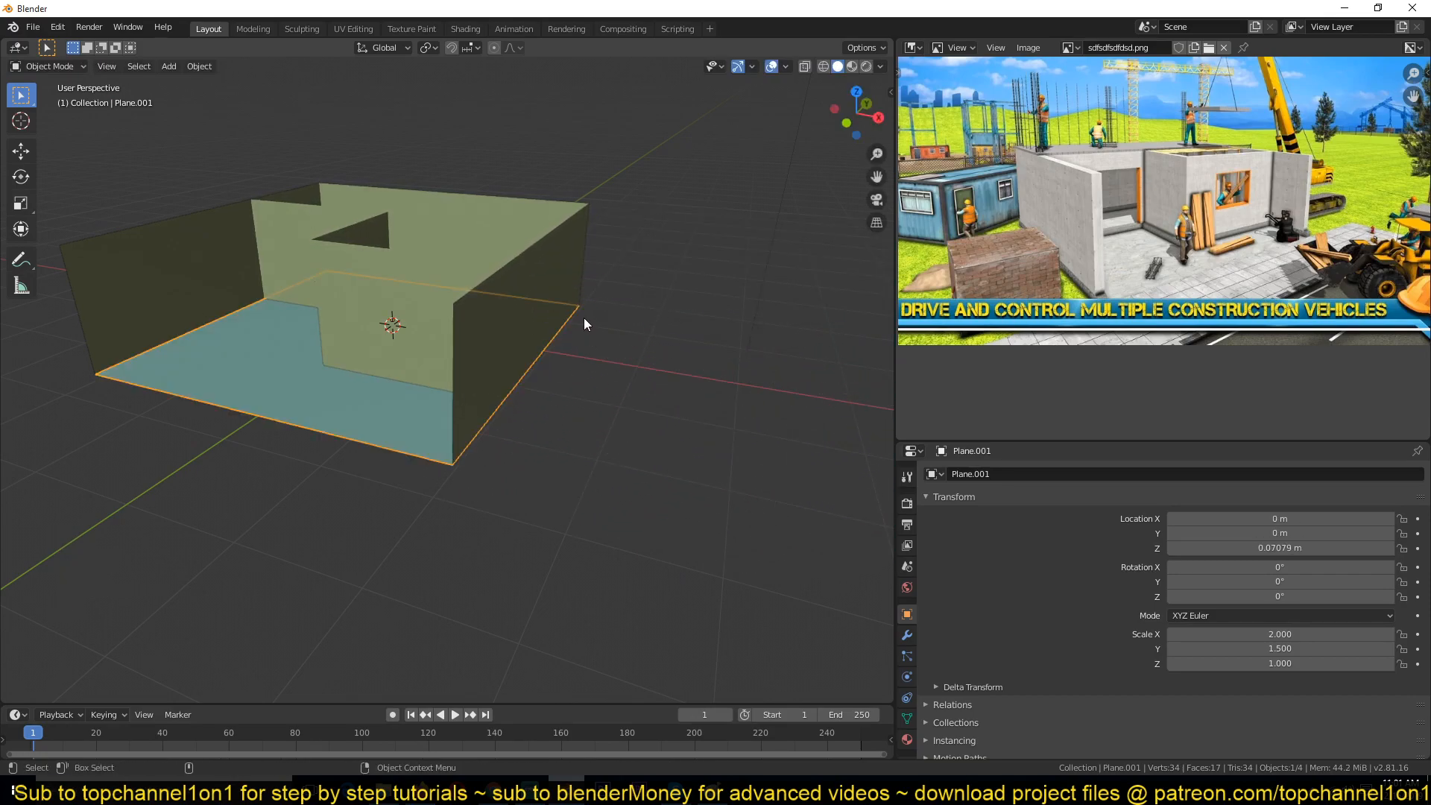
scroll(653, 365, down, 2)
scroll(574, 334, up, 2)
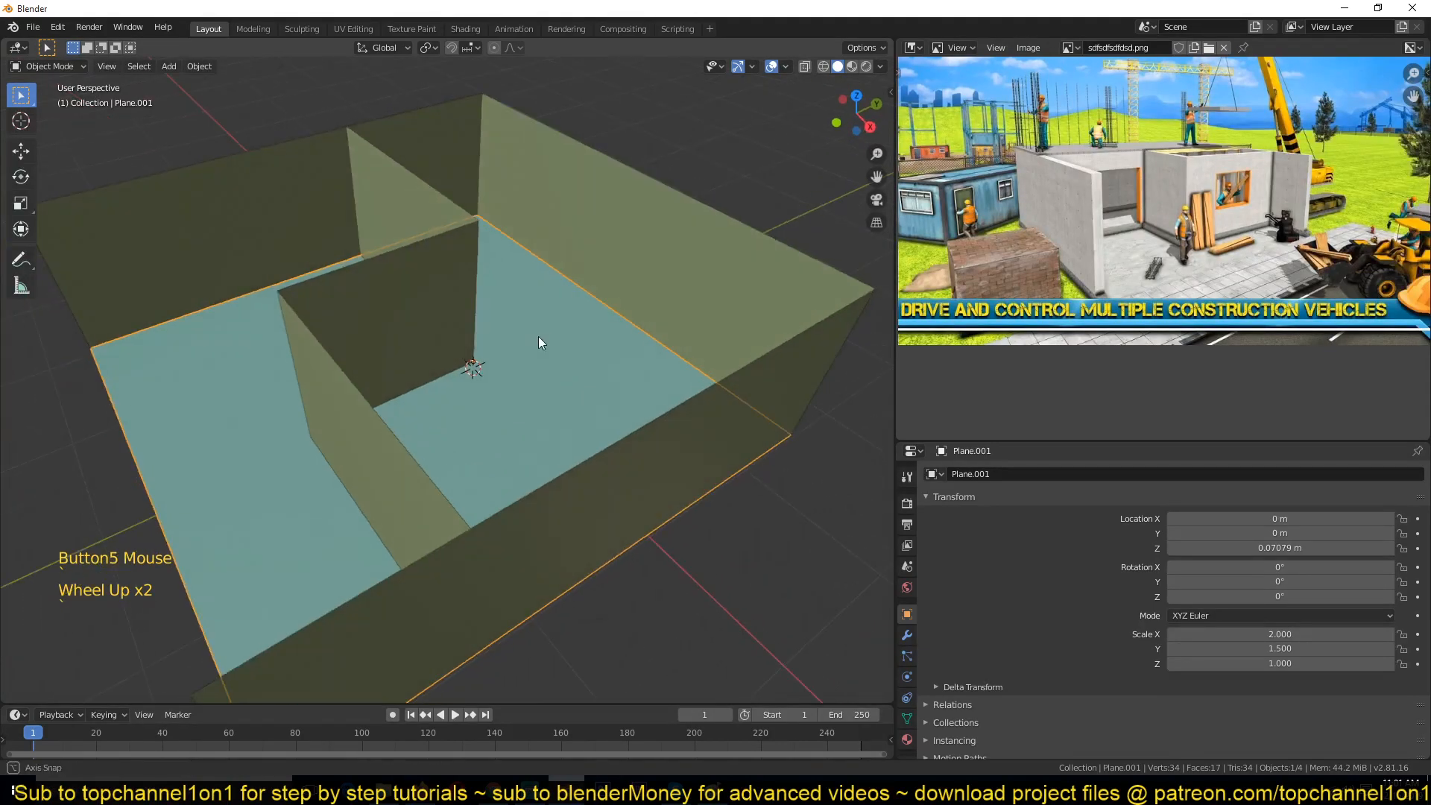
scroll(552, 305, down, 1)
click(682, 238)
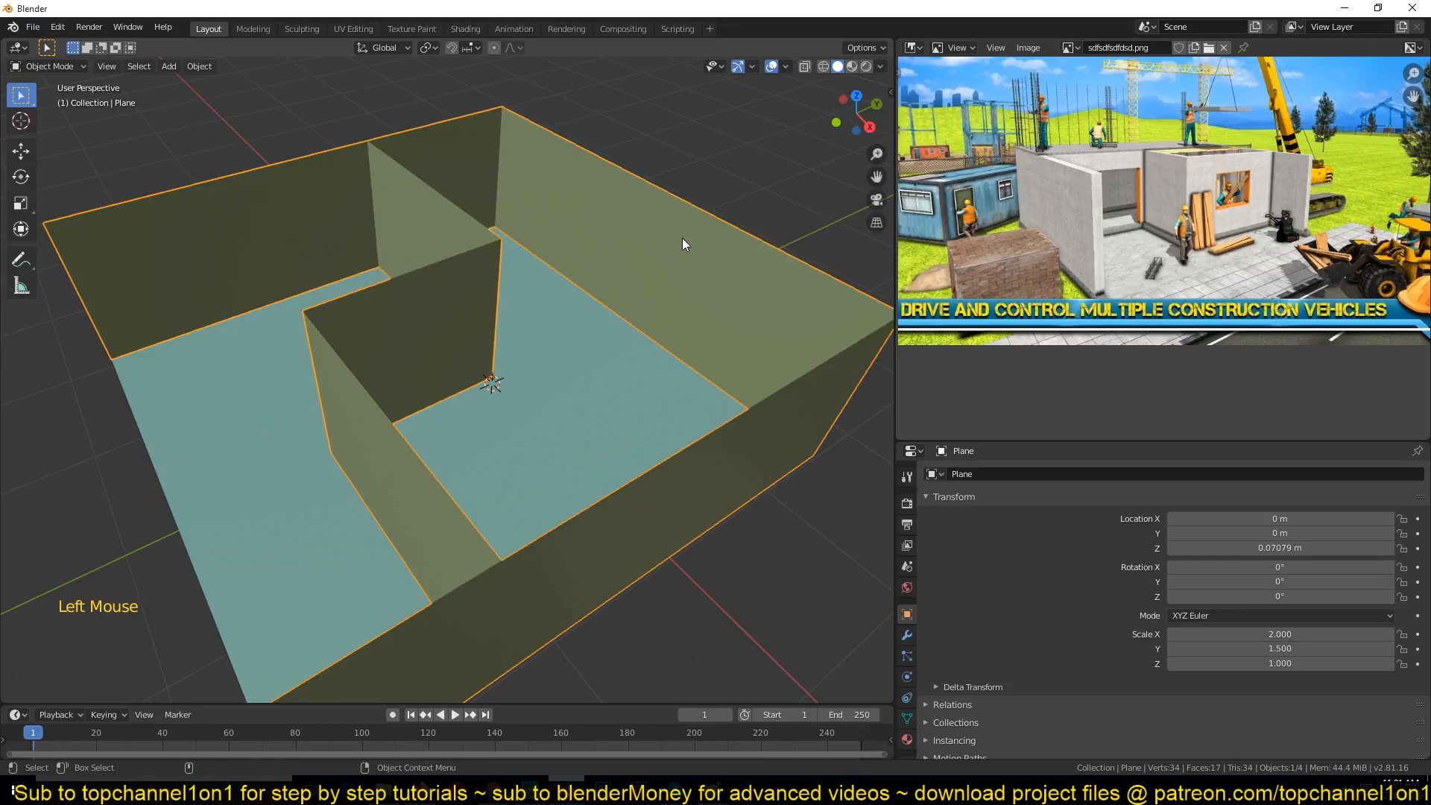
scroll(674, 340, down, 1)
middle_drag(674, 339, 646, 383)
scroll(721, 287, up, 3)
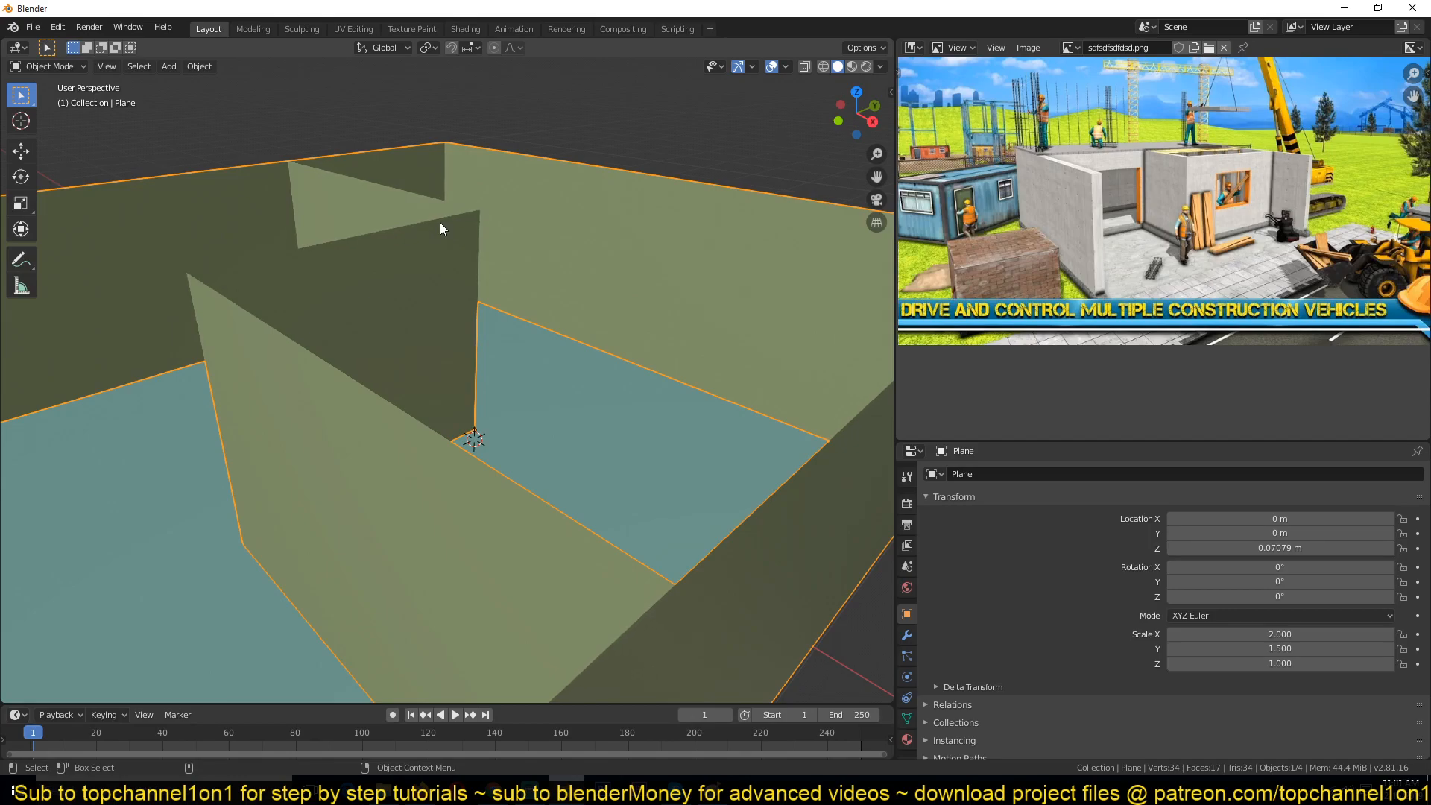
scroll(440, 222, down, 4)
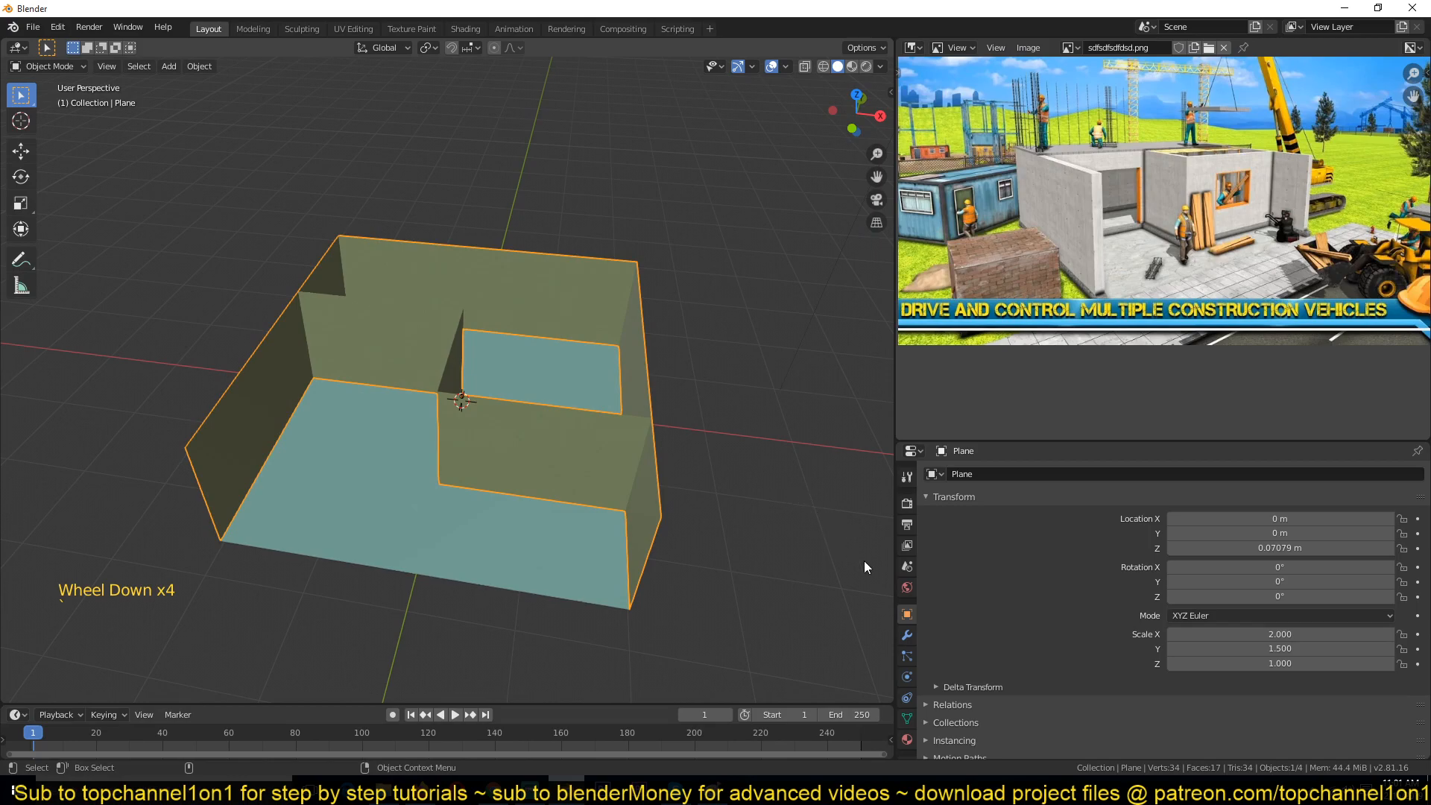
Step: Select the light, the camera and the walls object in turn to inspect the scene's objects
click(908, 636)
middle_drag(630, 393, 514, 407)
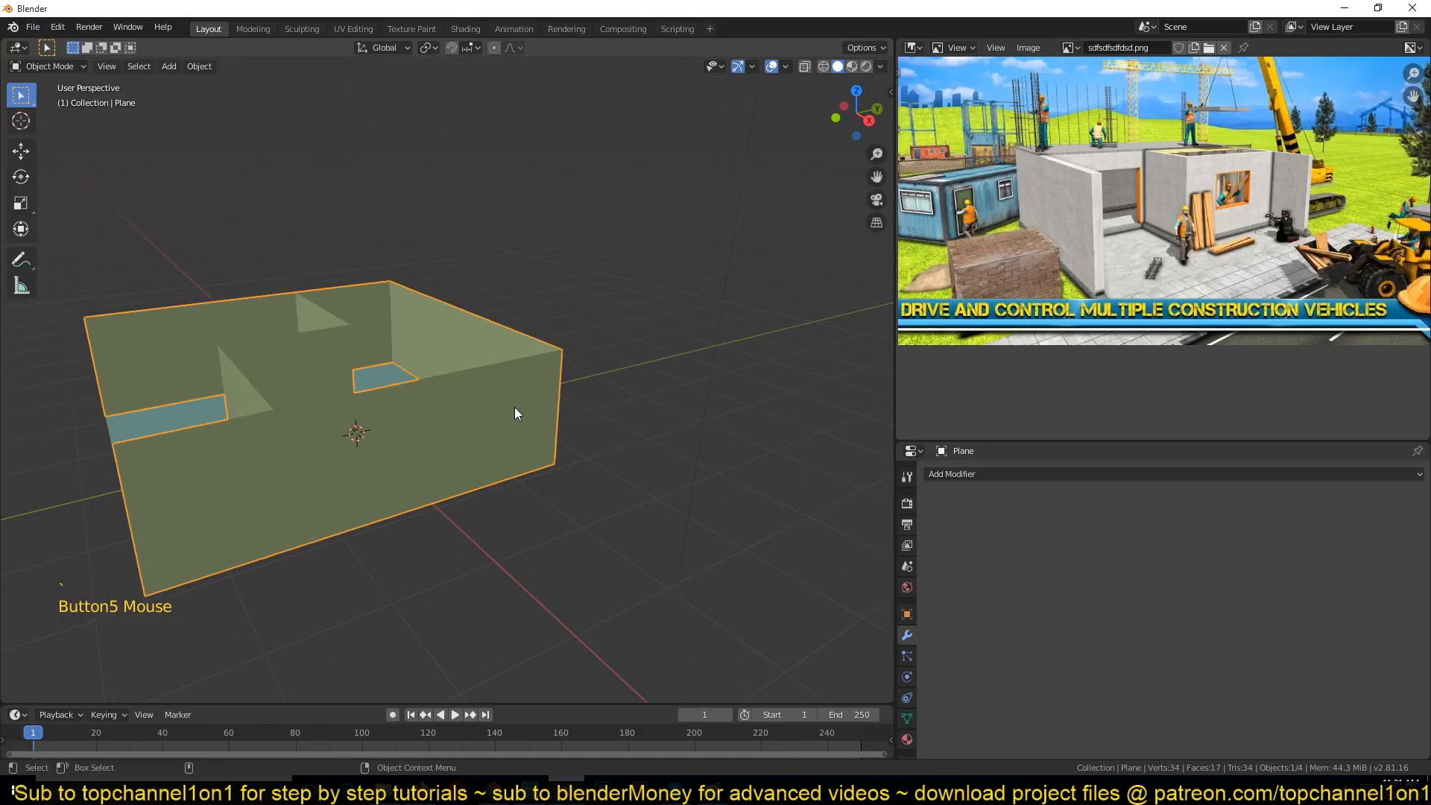
scroll(515, 411, down, 6)
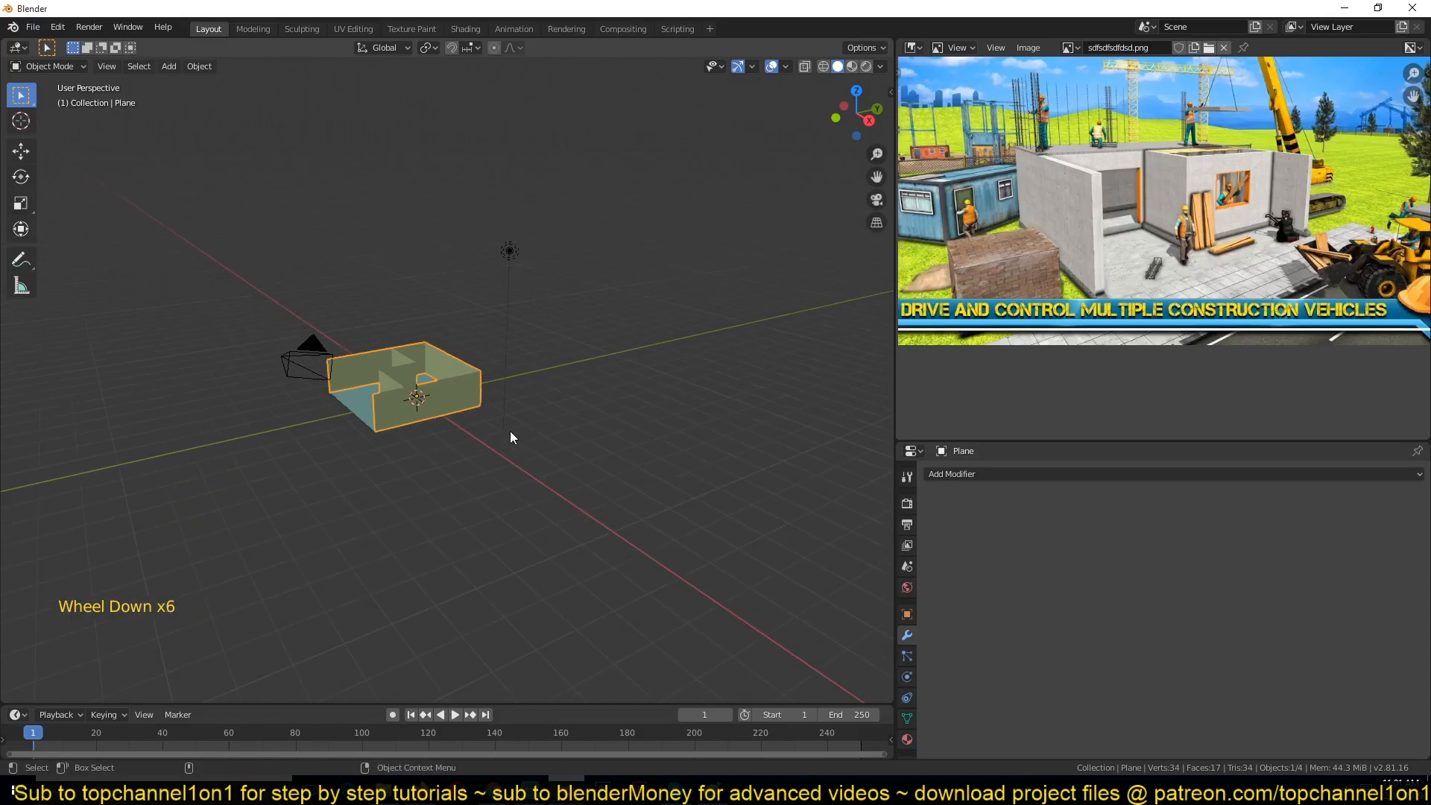
key(alt+a)
middle_drag(479, 364, 530, 404)
click(542, 287)
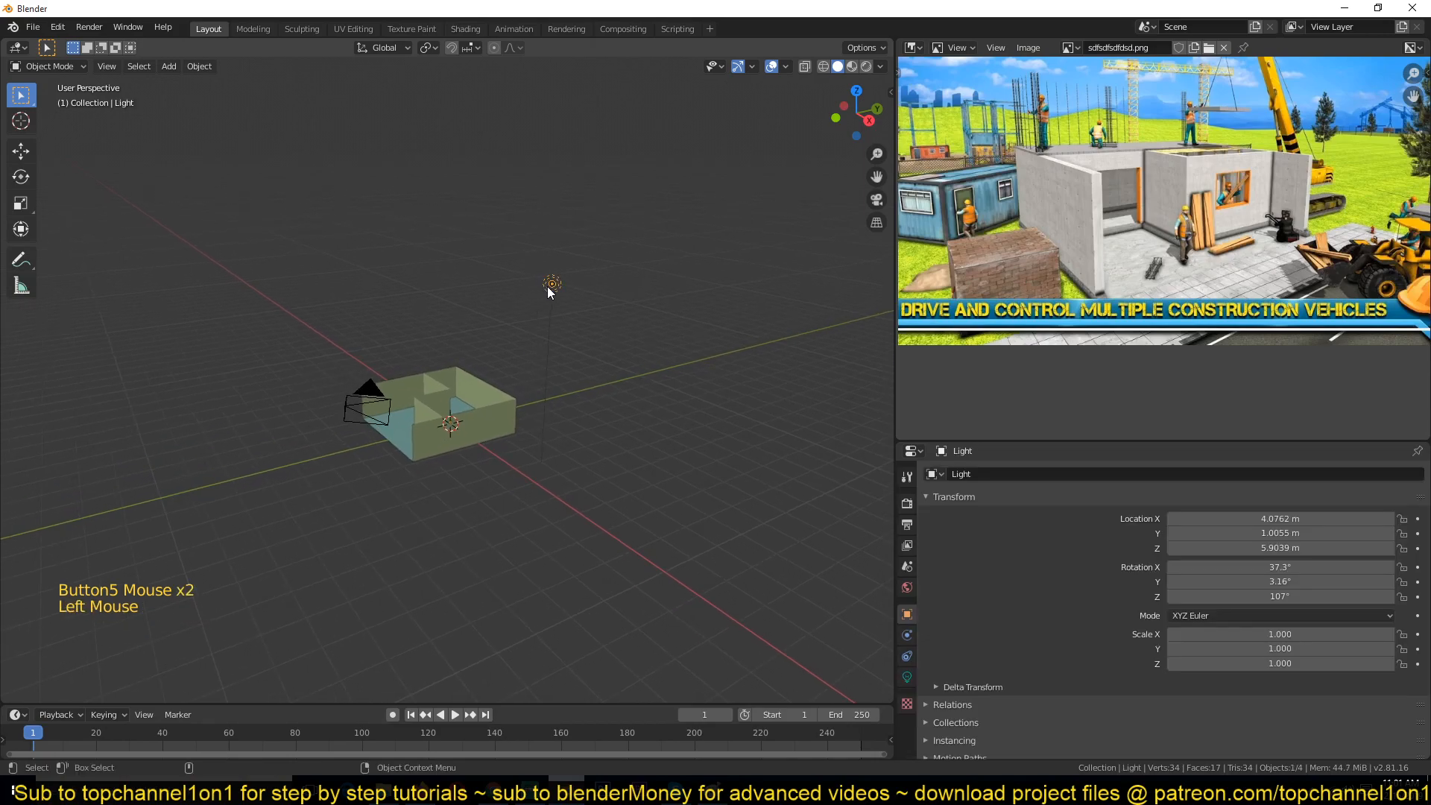
click(342, 407)
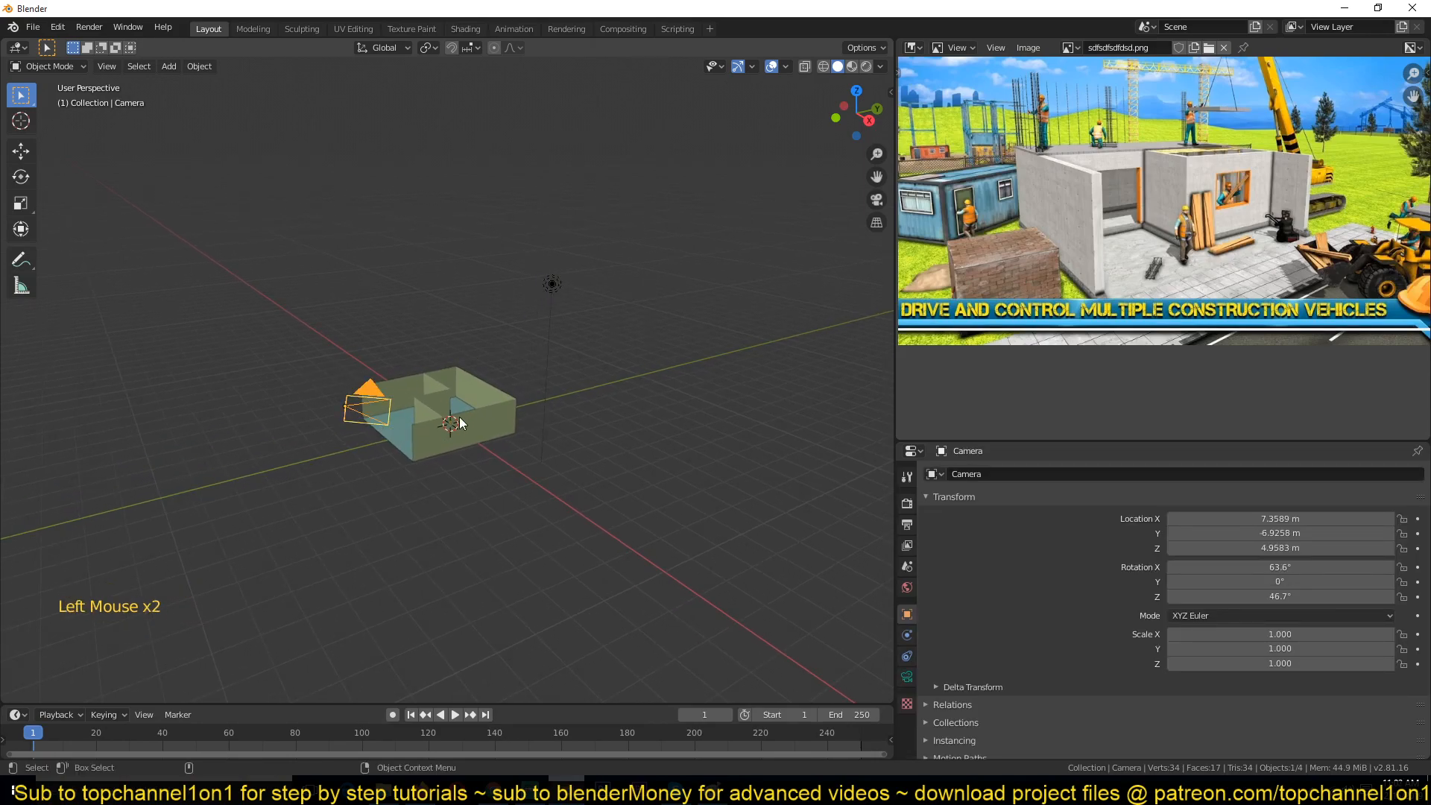
click(498, 417)
scroll(522, 419, up, 4)
middle_drag(495, 419, 490, 301)
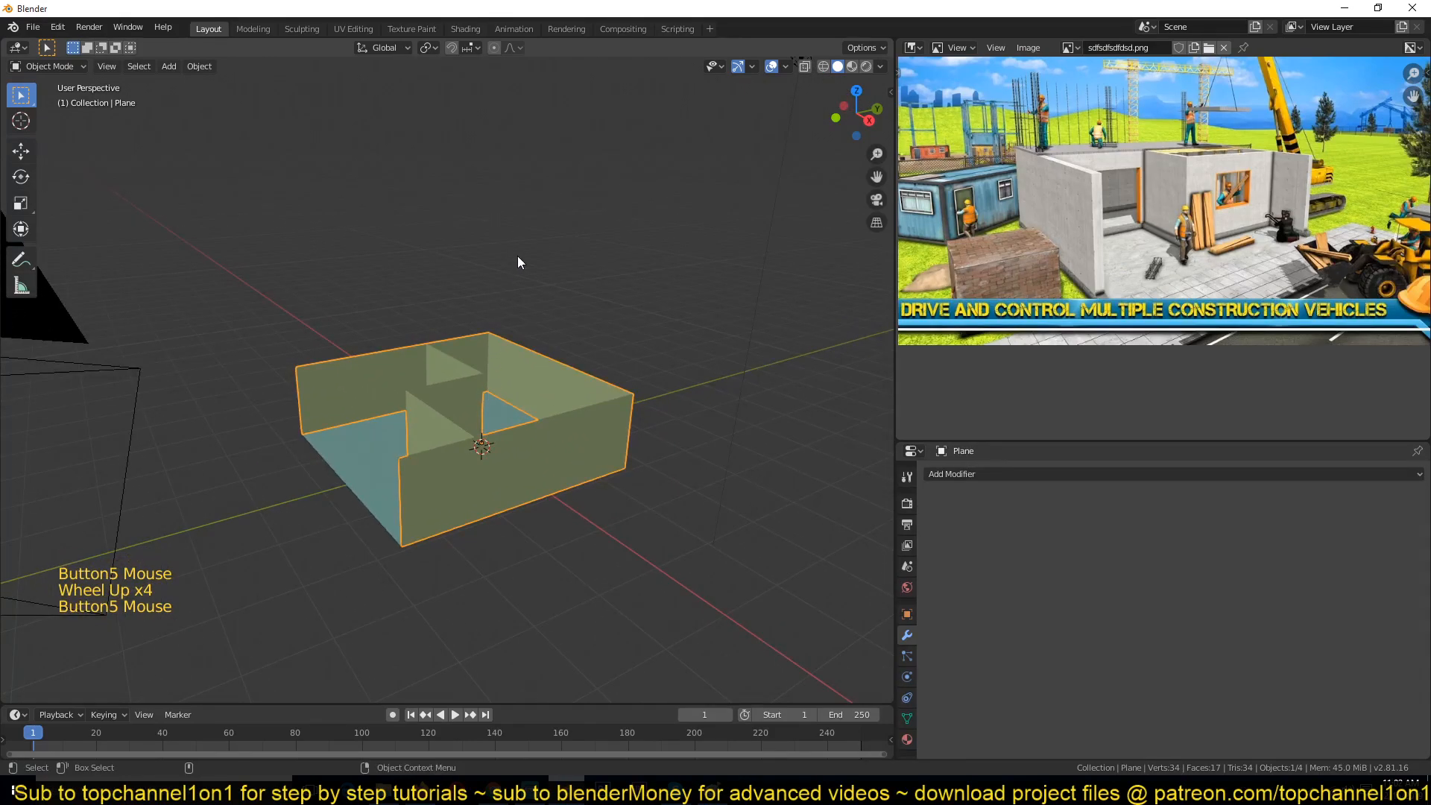
key(shift+a)
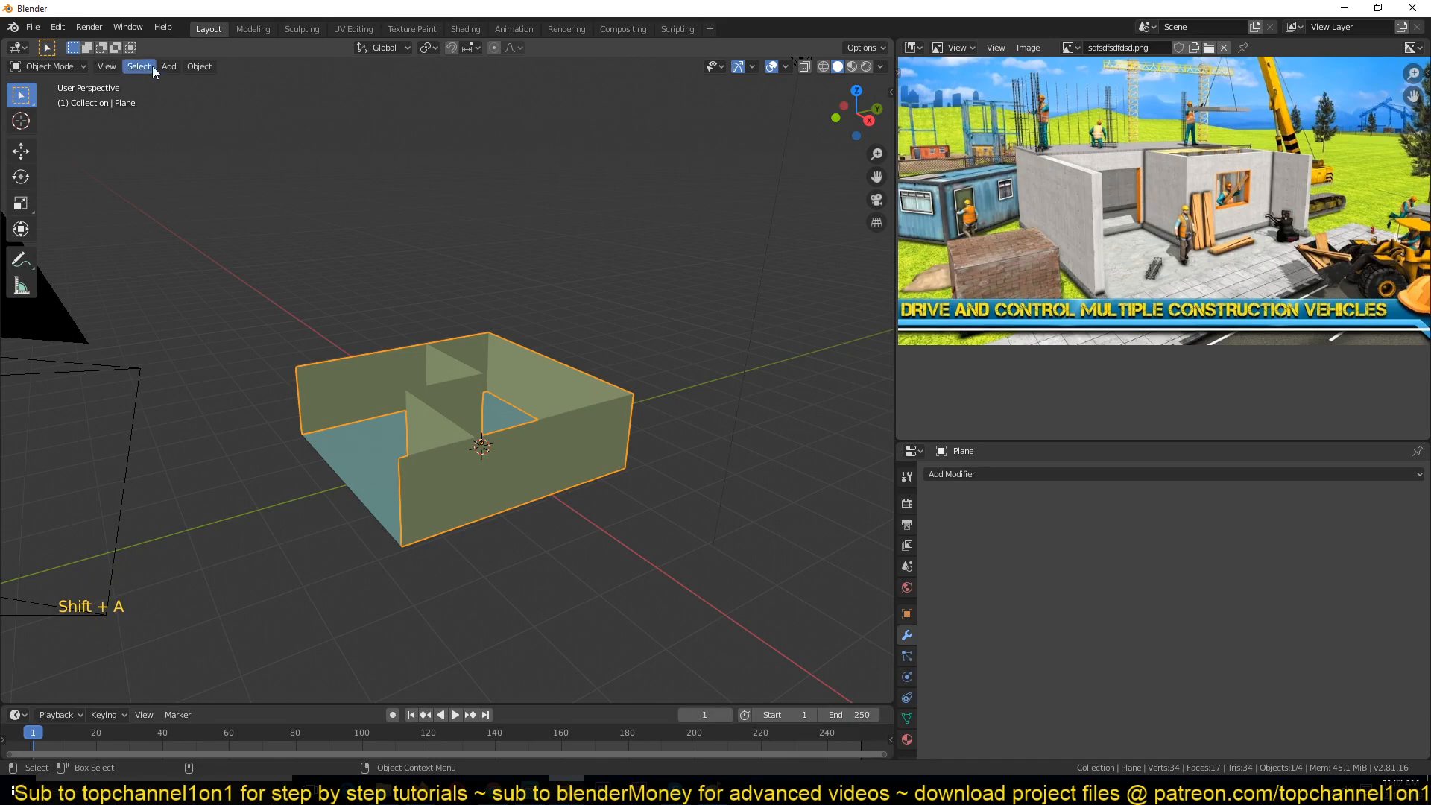
click(146, 65)
key(shift)
key(shift+a)
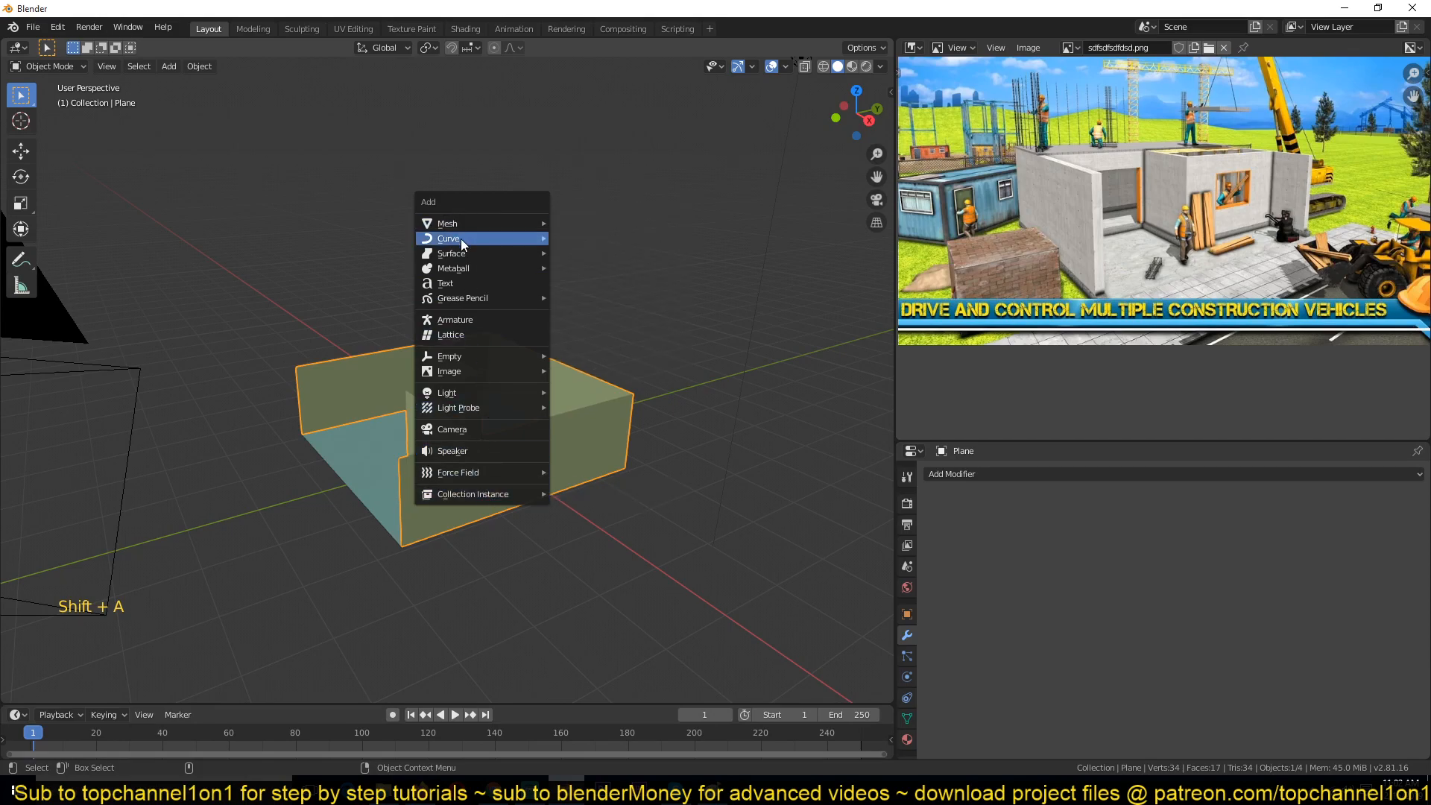
mouse_move(460, 239)
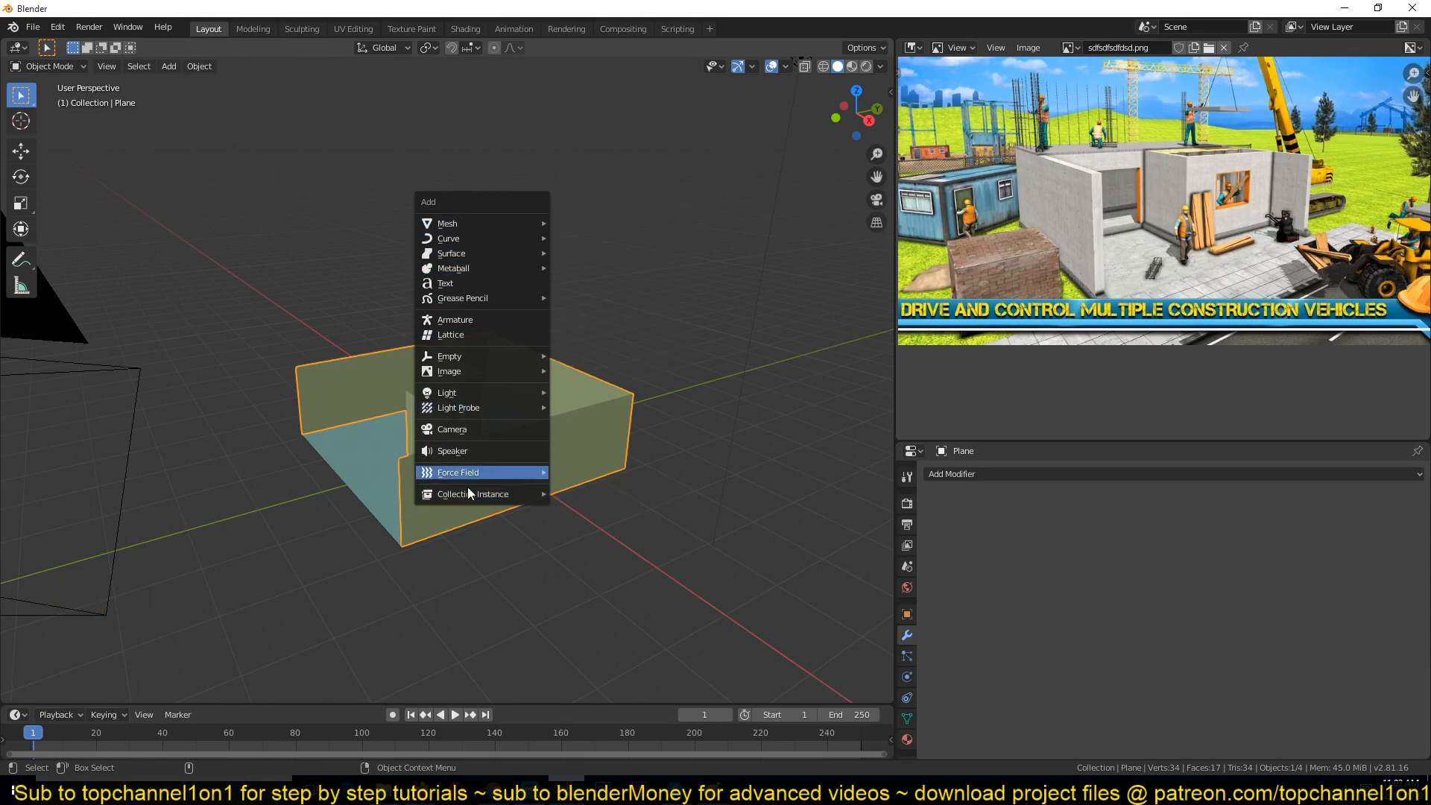
mouse_move(498, 215)
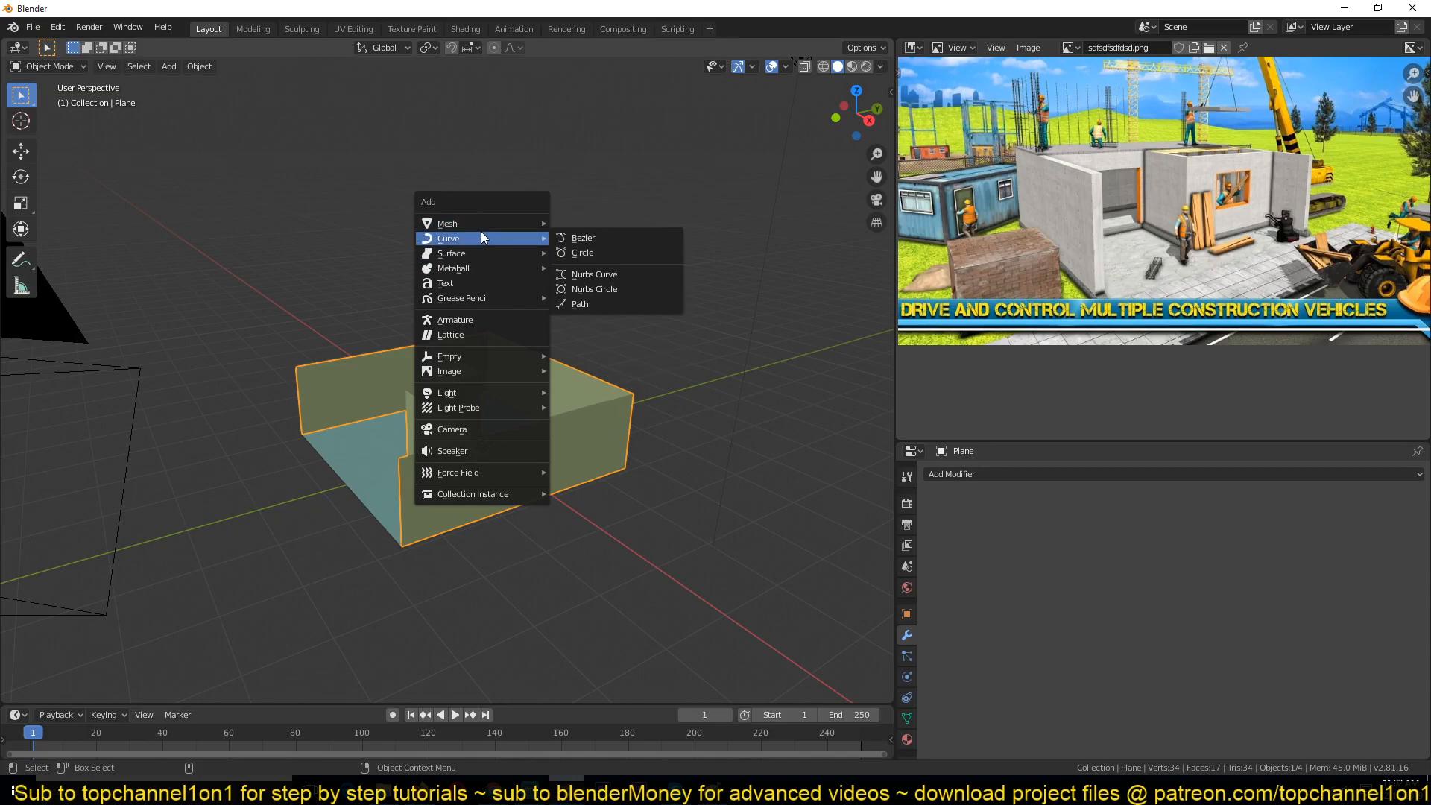
click(727, 331)
scroll(699, 342, up, 4)
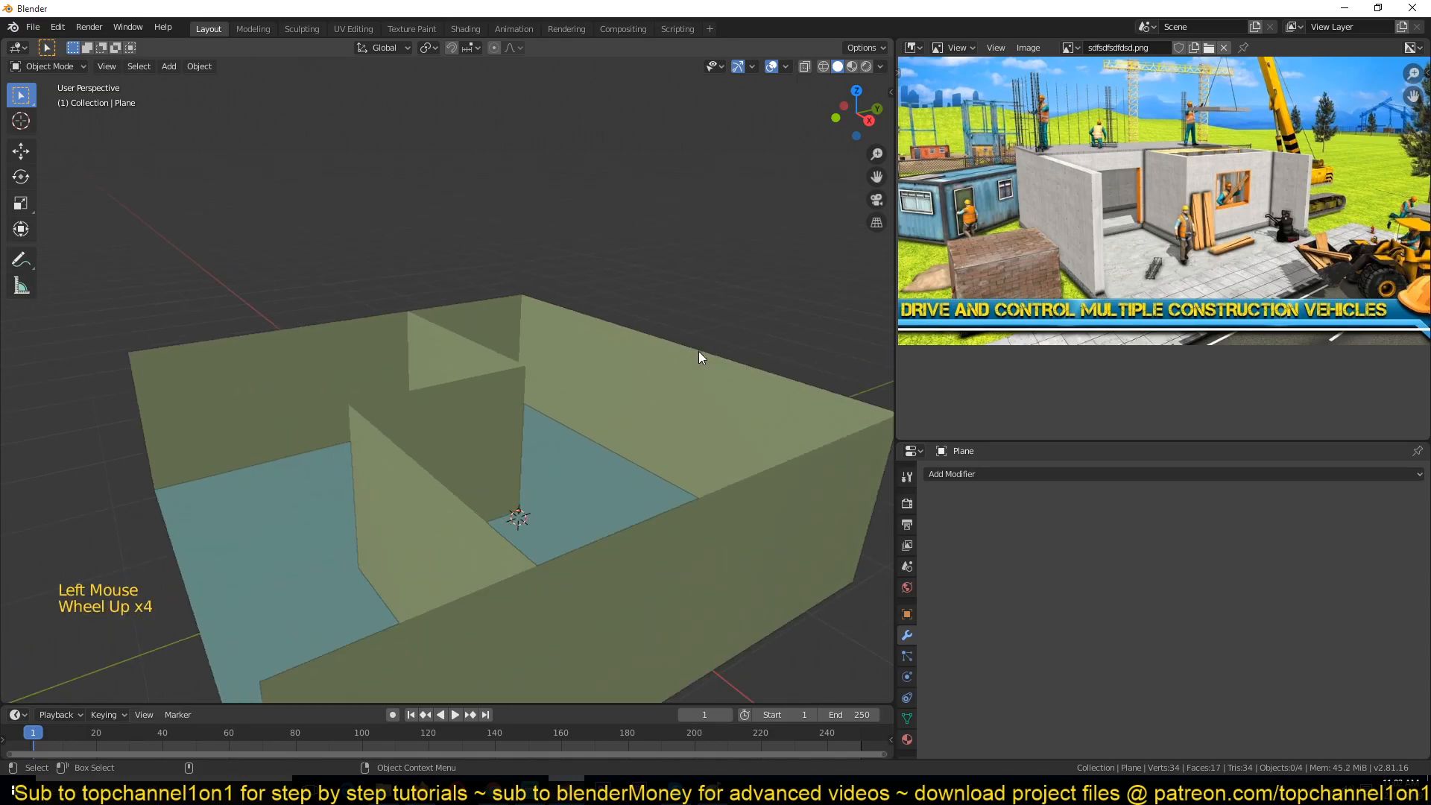
click(691, 310)
scroll(533, 319, down, 3)
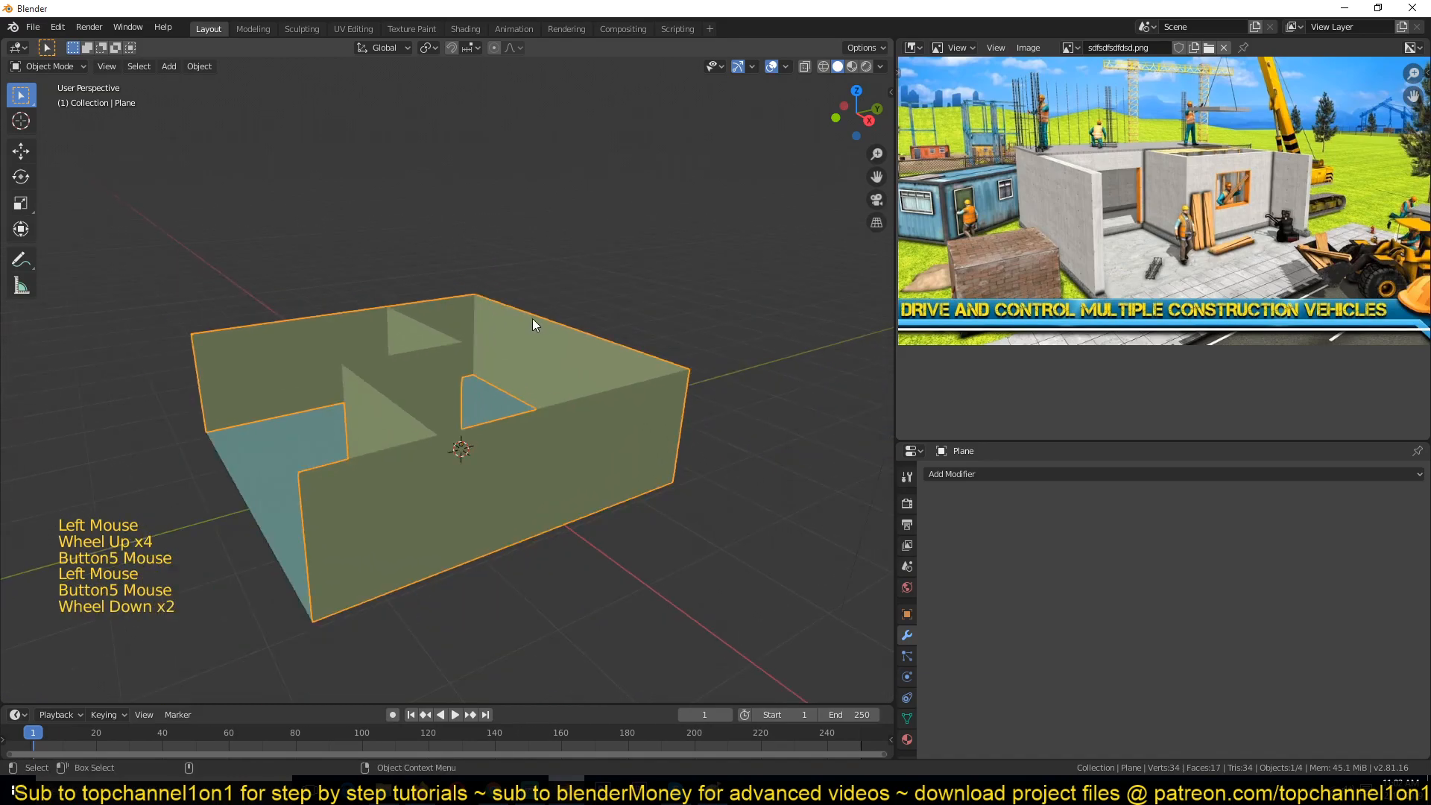
Step: Add a Bezier curve, move it above the building, then delete it
key(shift+a)
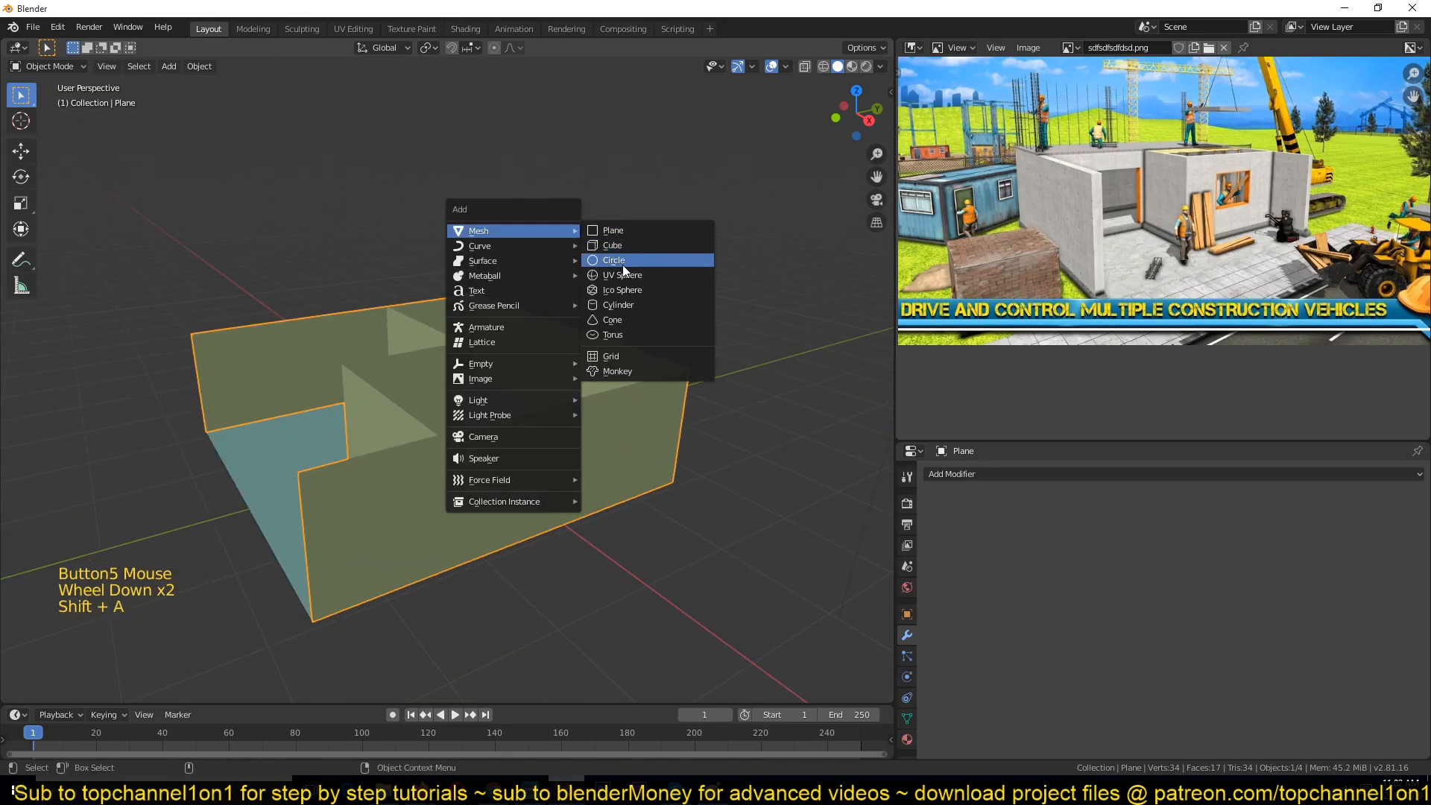
mouse_move(497, 245)
click(599, 245)
scroll(529, 332, down, 2)
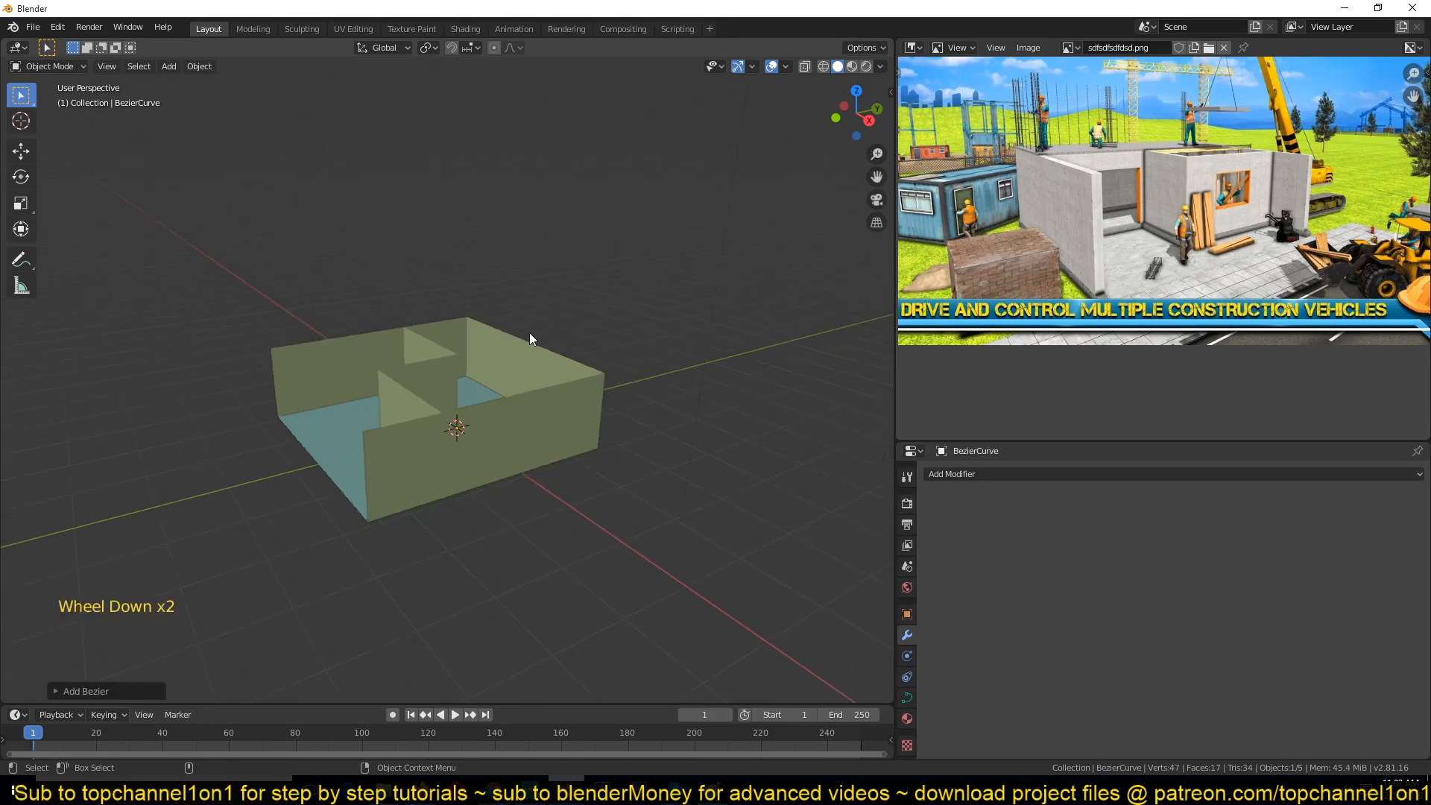
key(g)
click(565, 176)
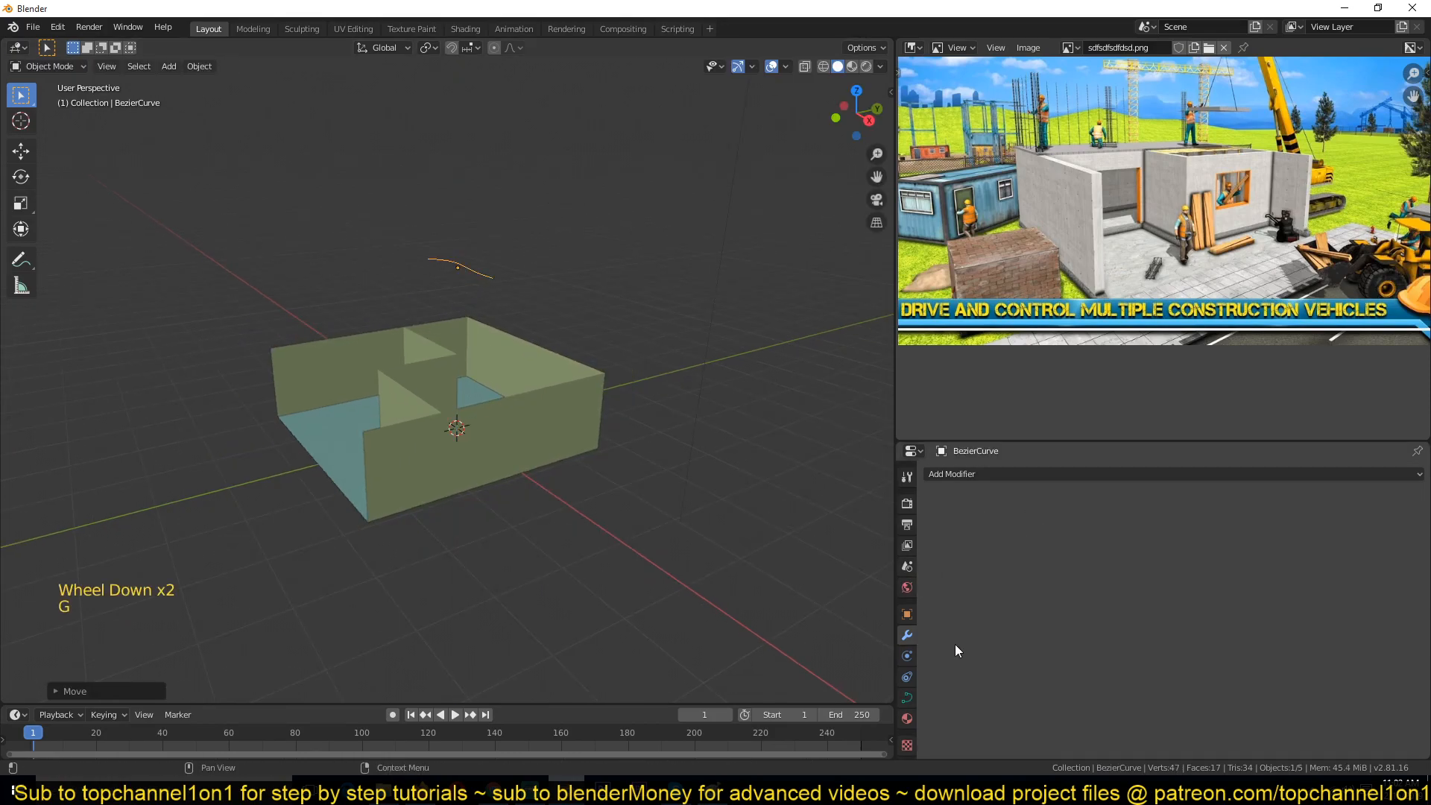
click(1022, 474)
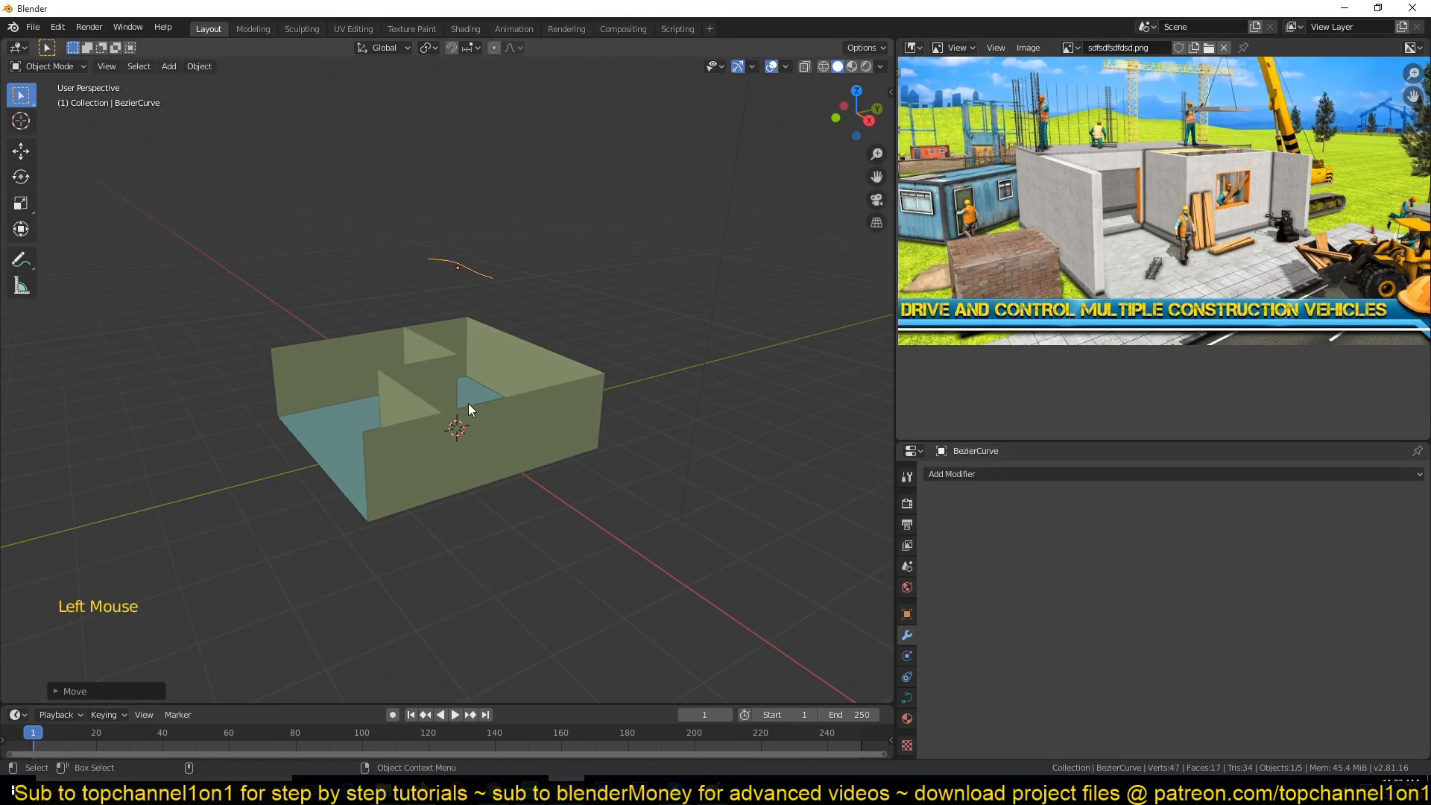
click(446, 374)
click(1130, 476)
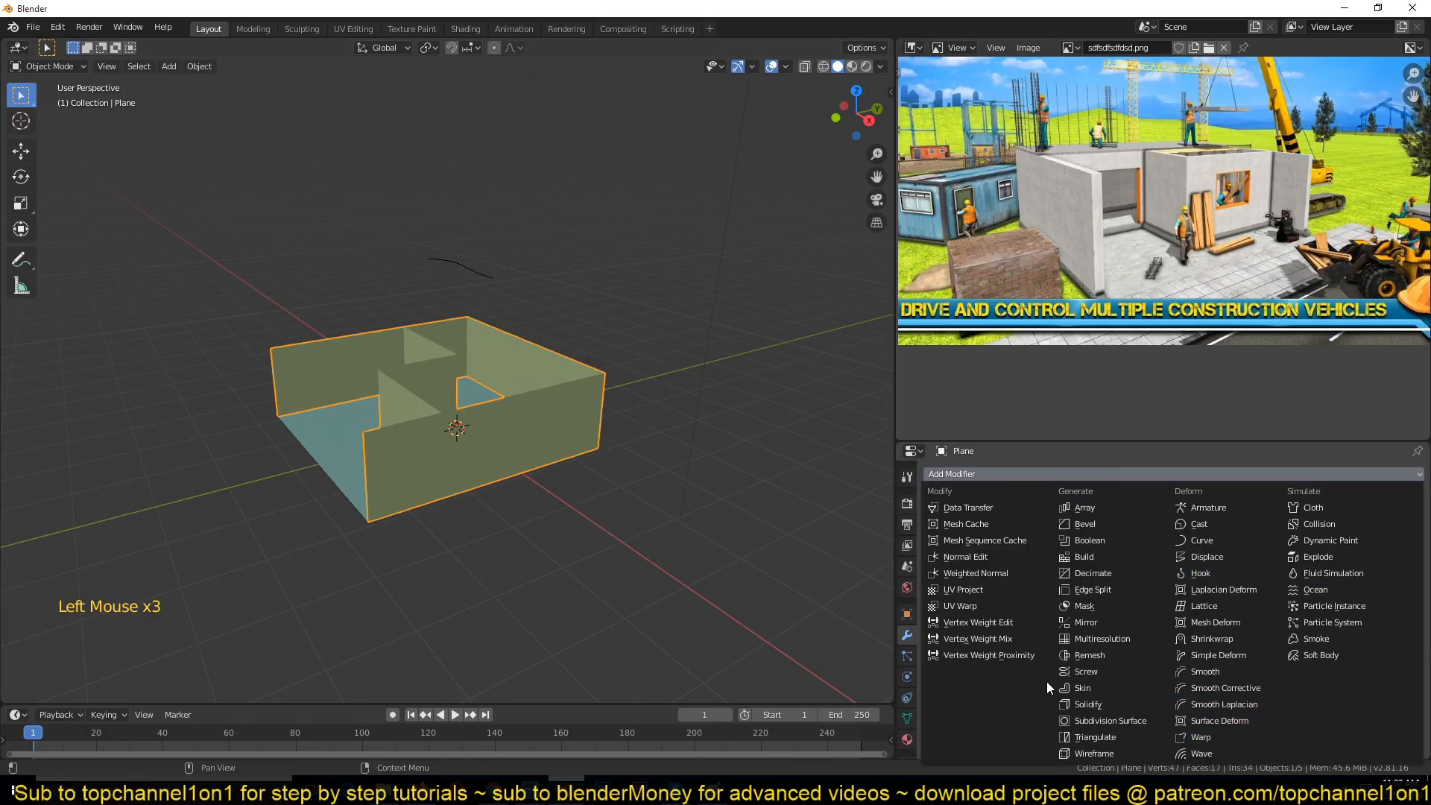
click(458, 295)
click(475, 272)
key(x)
click(477, 271)
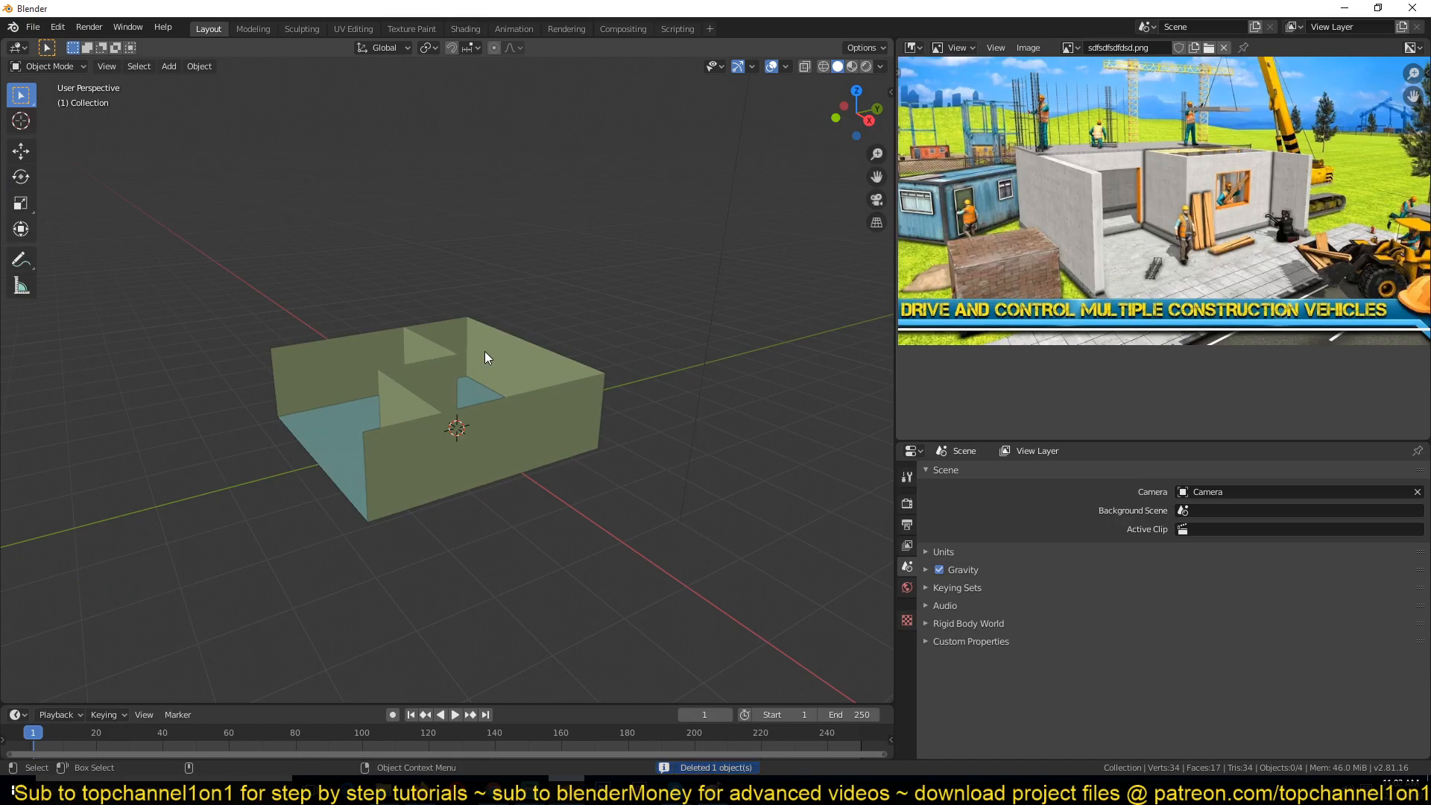
Step: Select the light, then the camera, and finally the walls object again
click(485, 352)
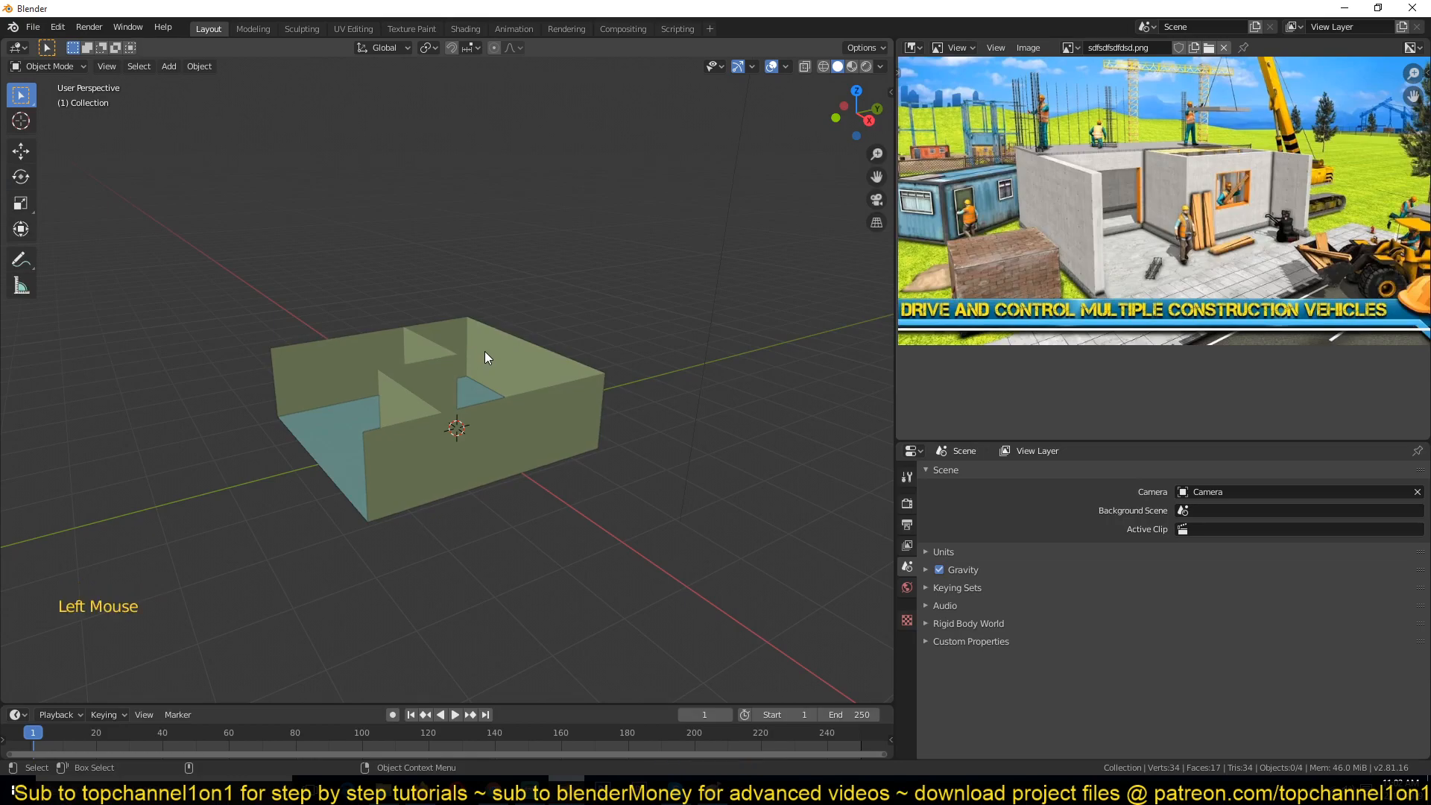
click(1022, 473)
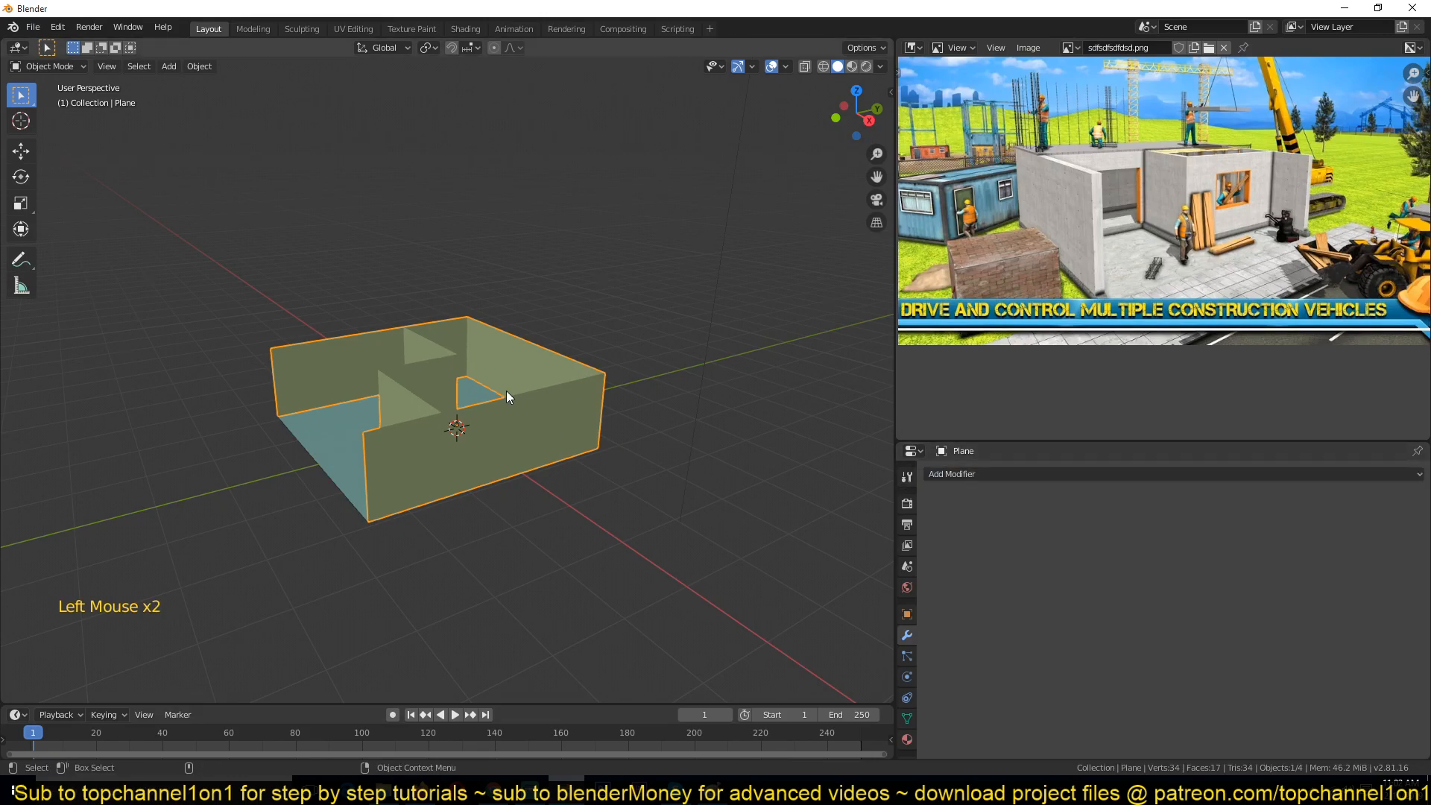
scroll(515, 440, down, 2)
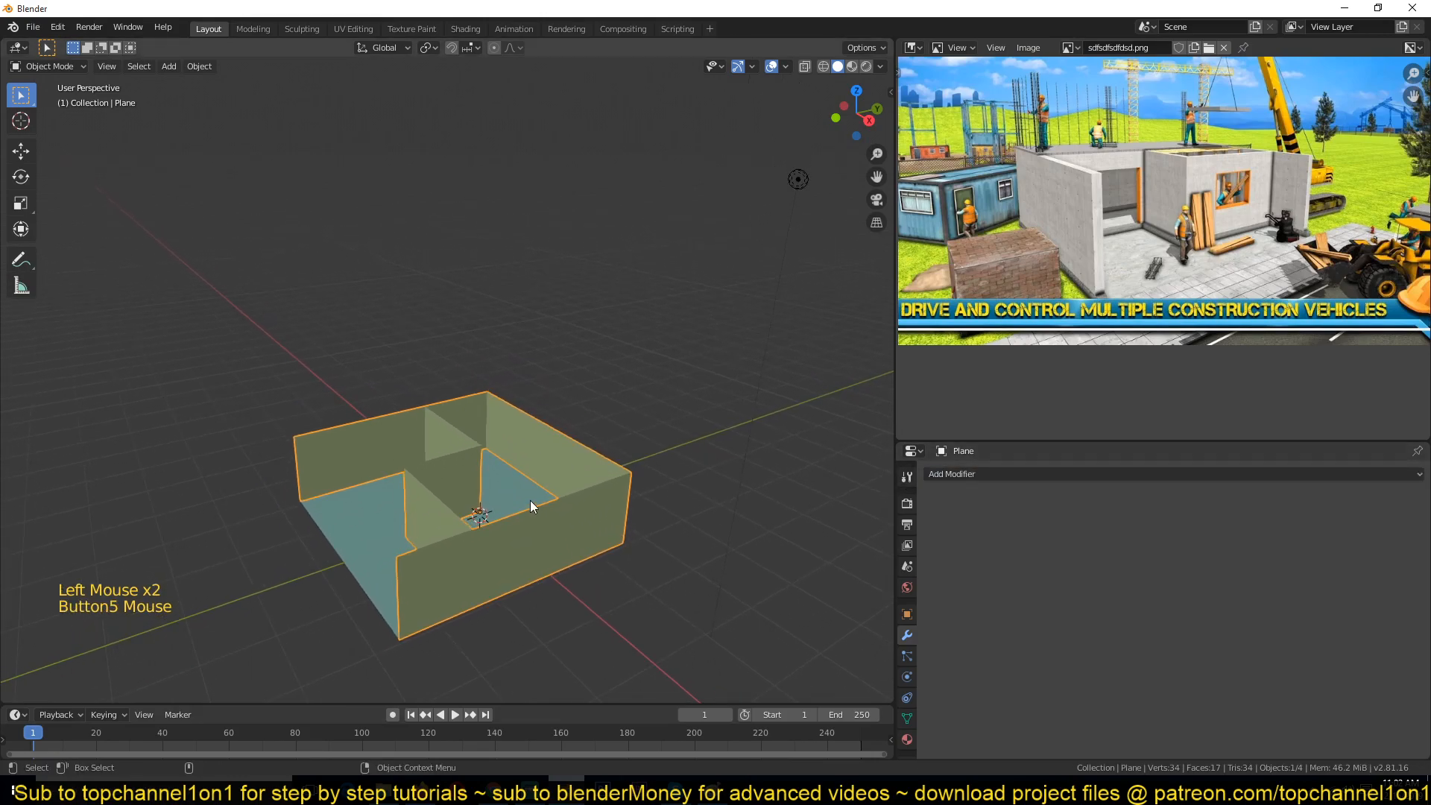
click(607, 251)
click(644, 267)
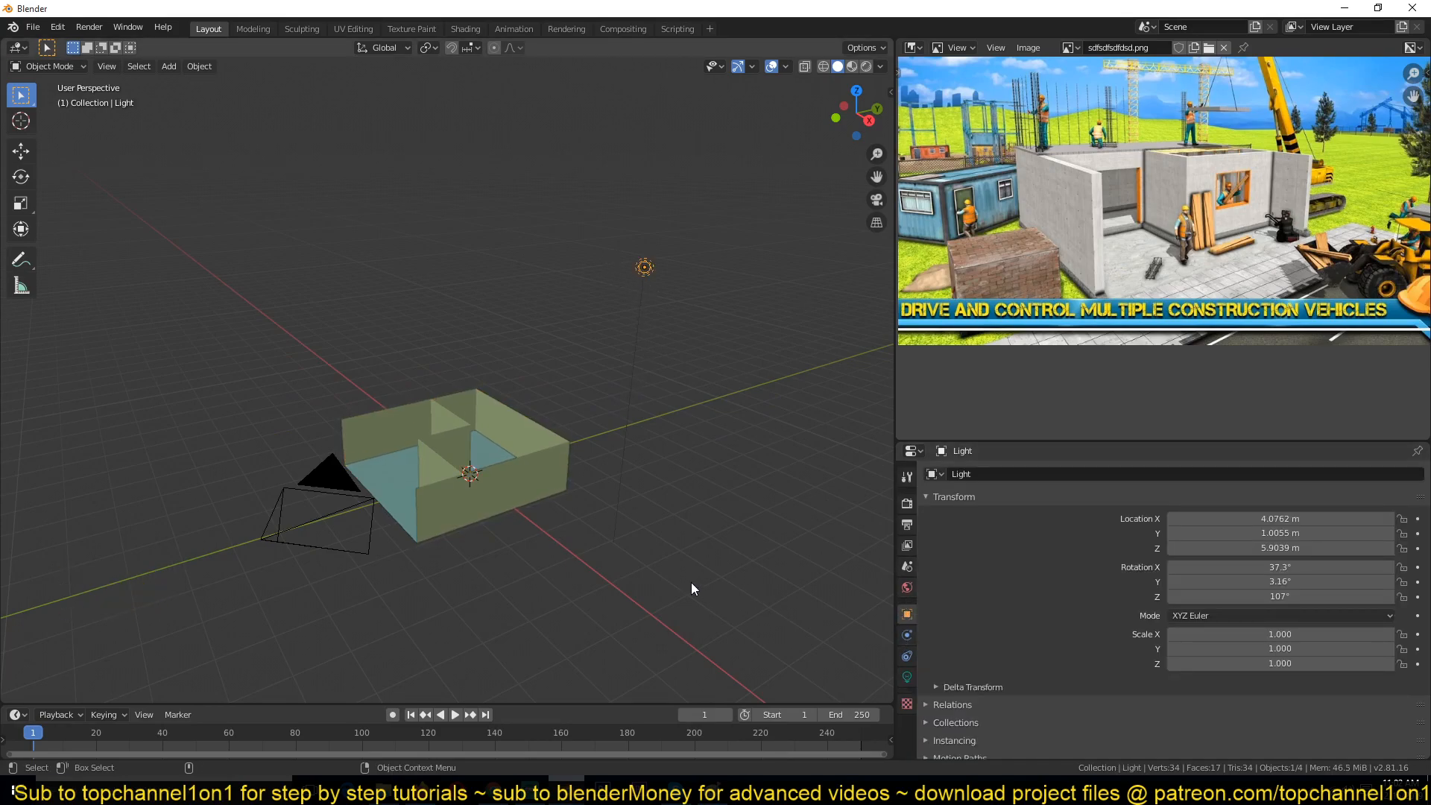
click(312, 485)
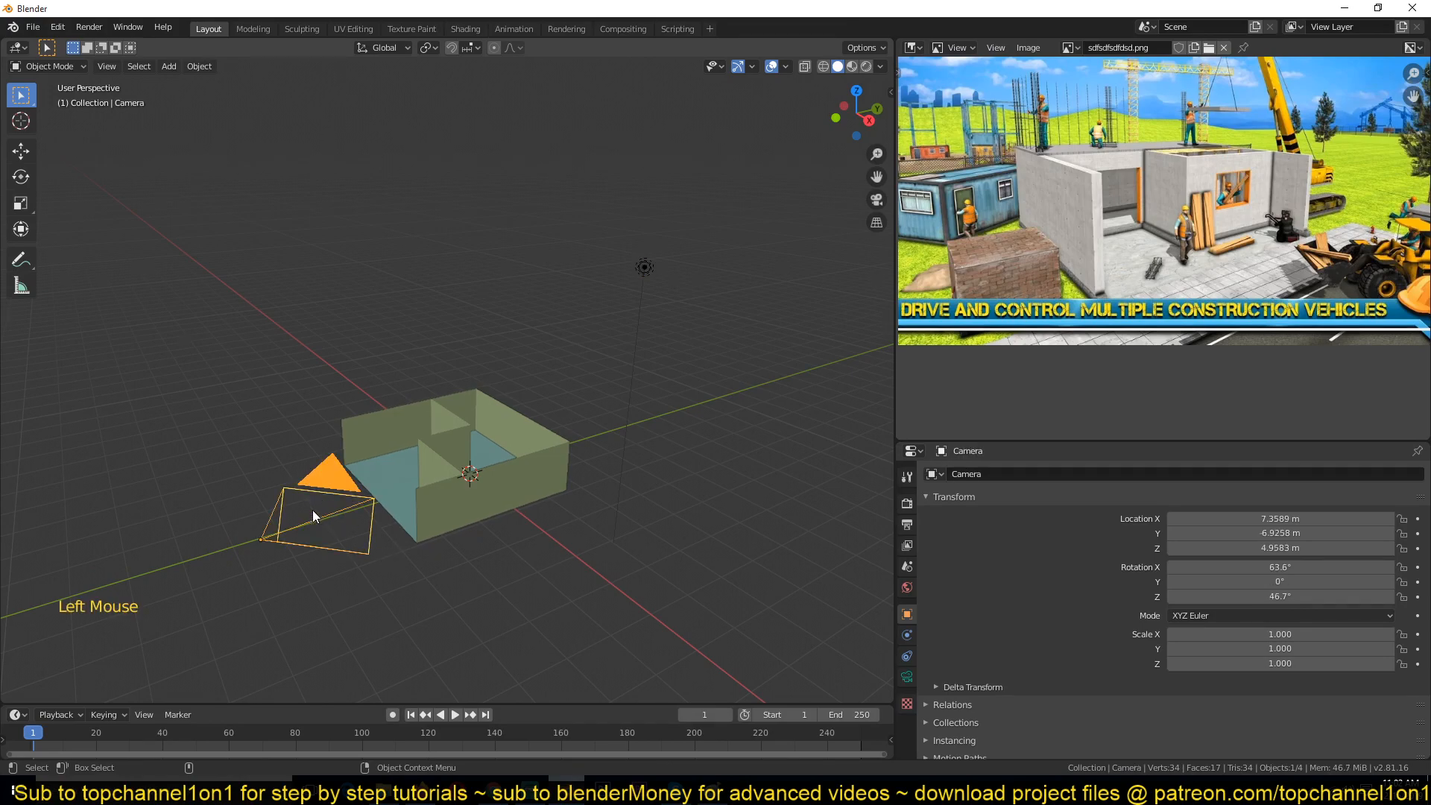
scroll(614, 500, up, 6)
click(616, 486)
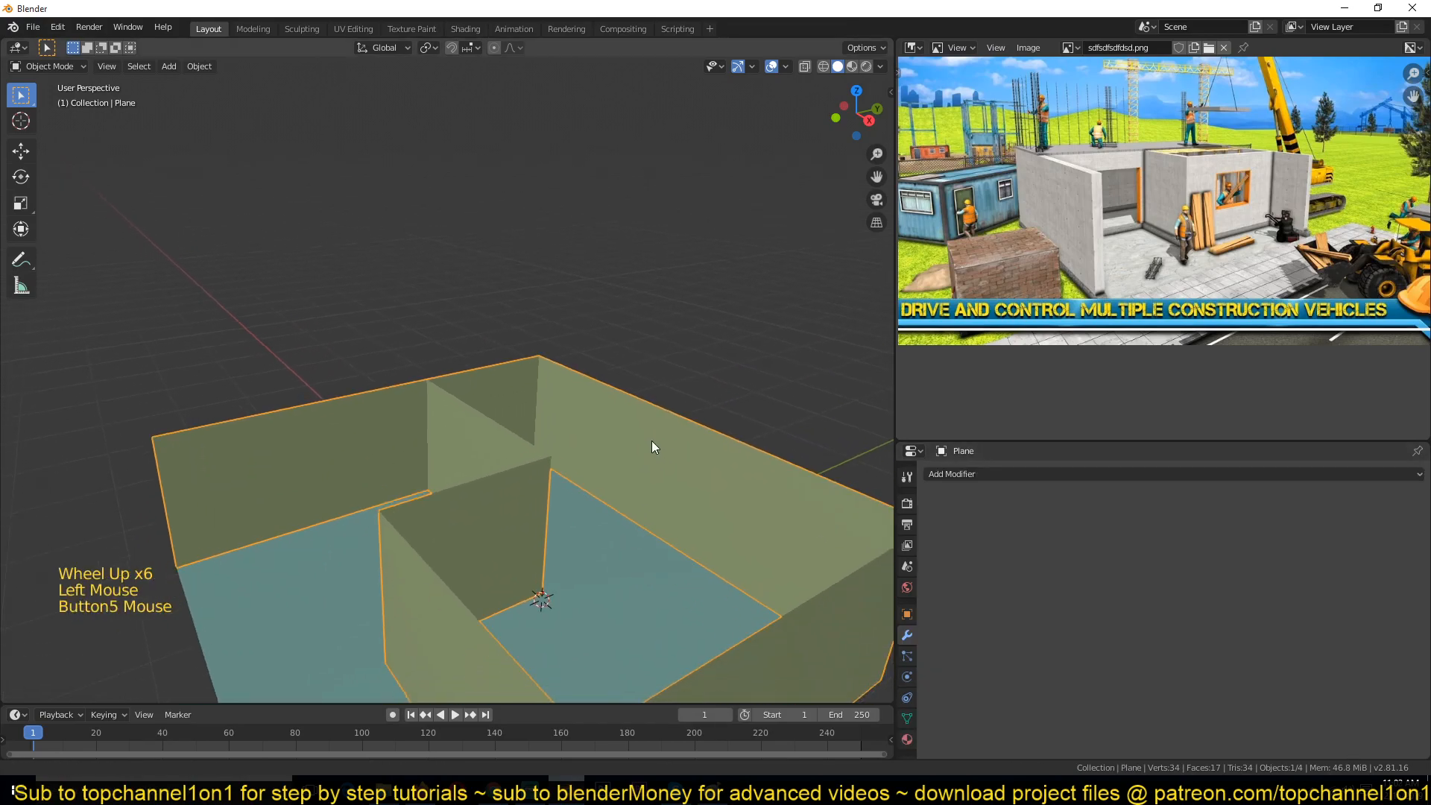
Step: Add a Solidify modifier to the walls object and set its thickness to 0.08 m
click(962, 475)
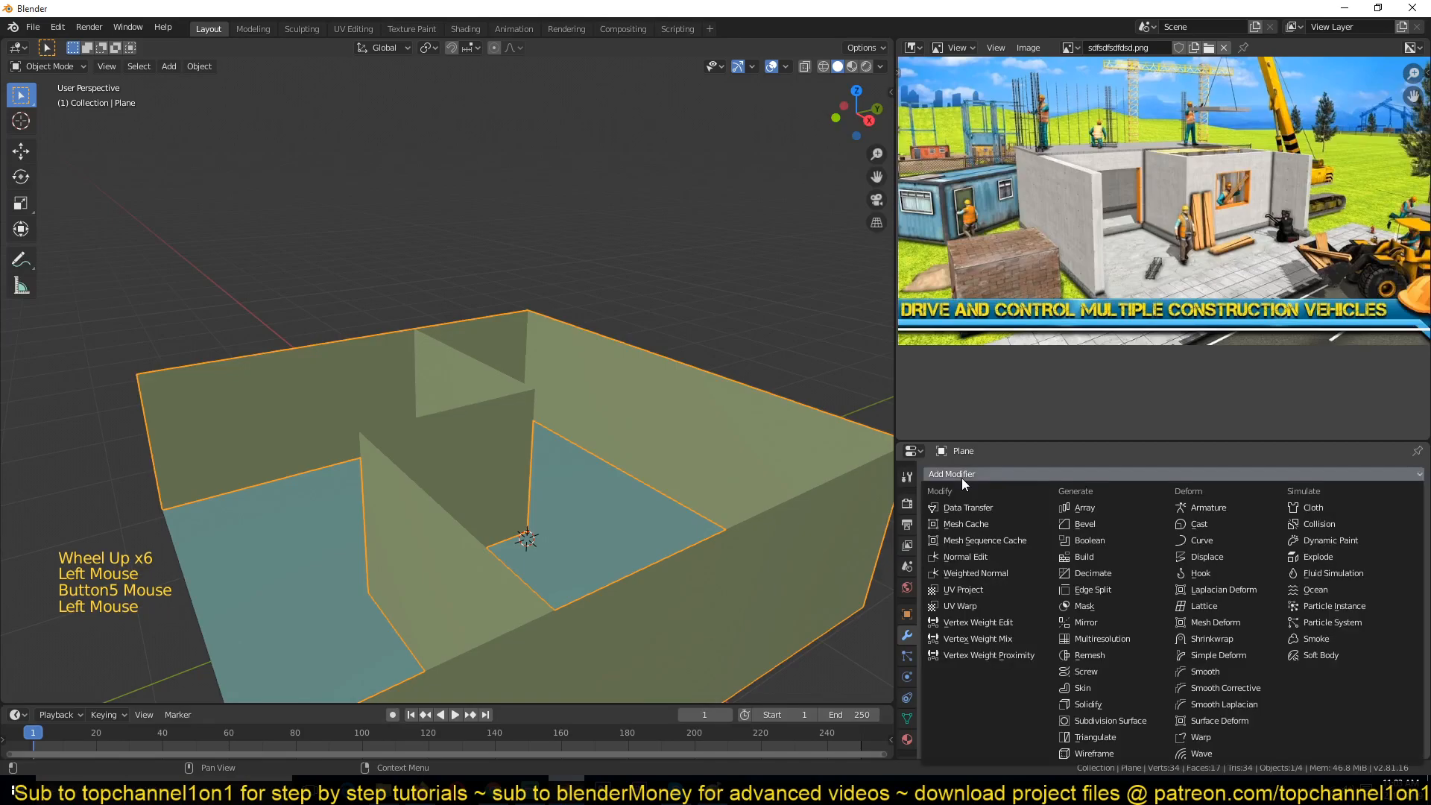
scroll(596, 456, down, 1)
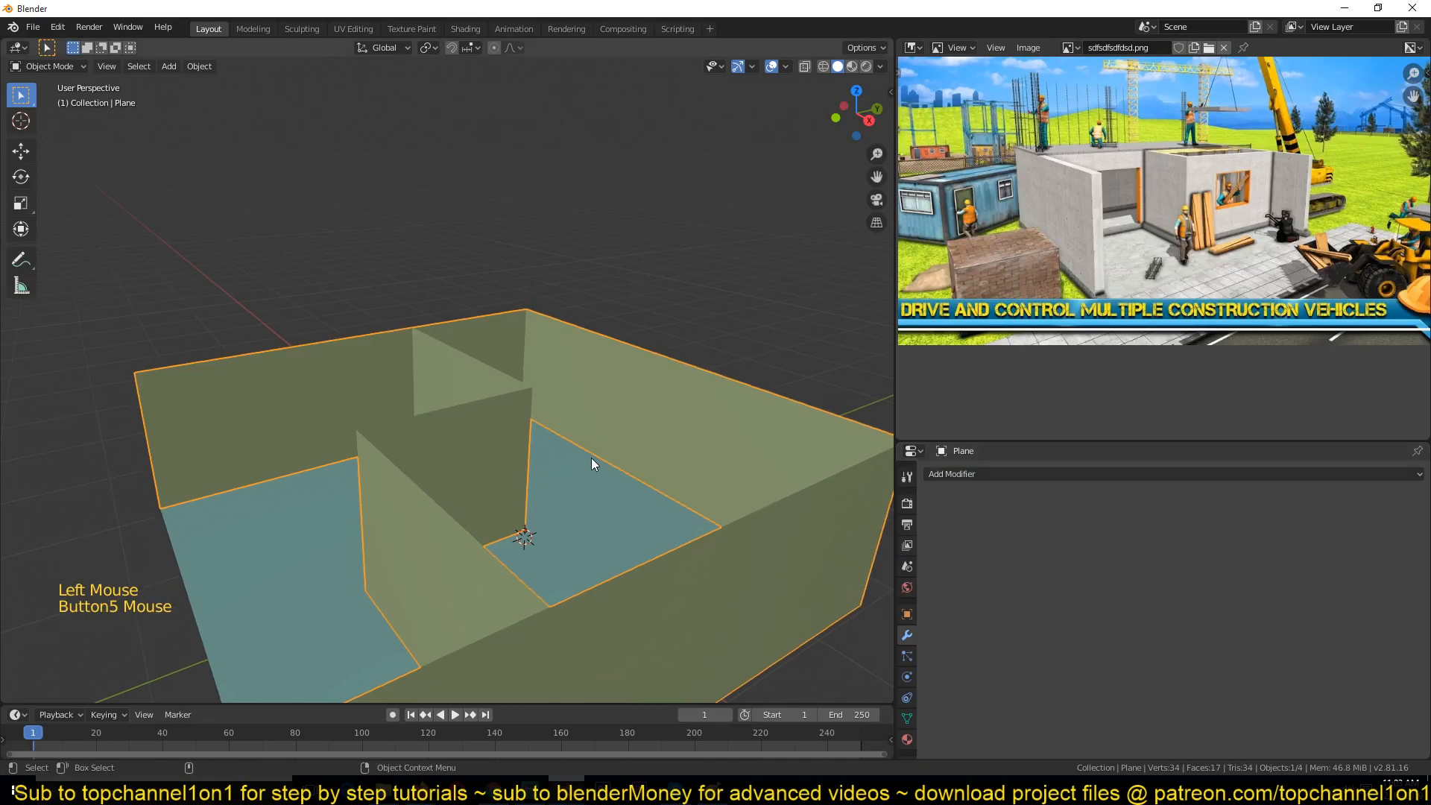
scroll(587, 452, down, 1)
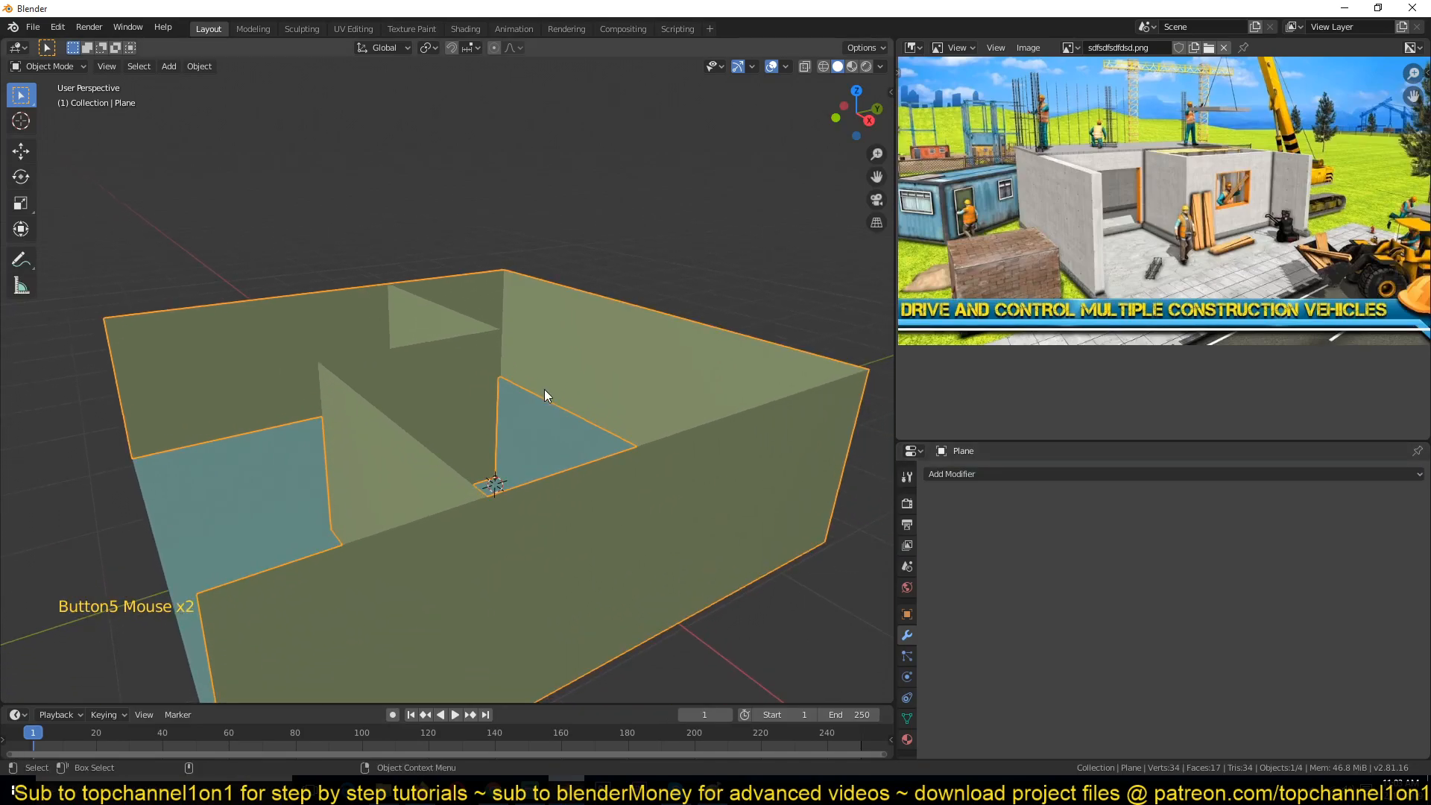
scroll(580, 433, down, 1)
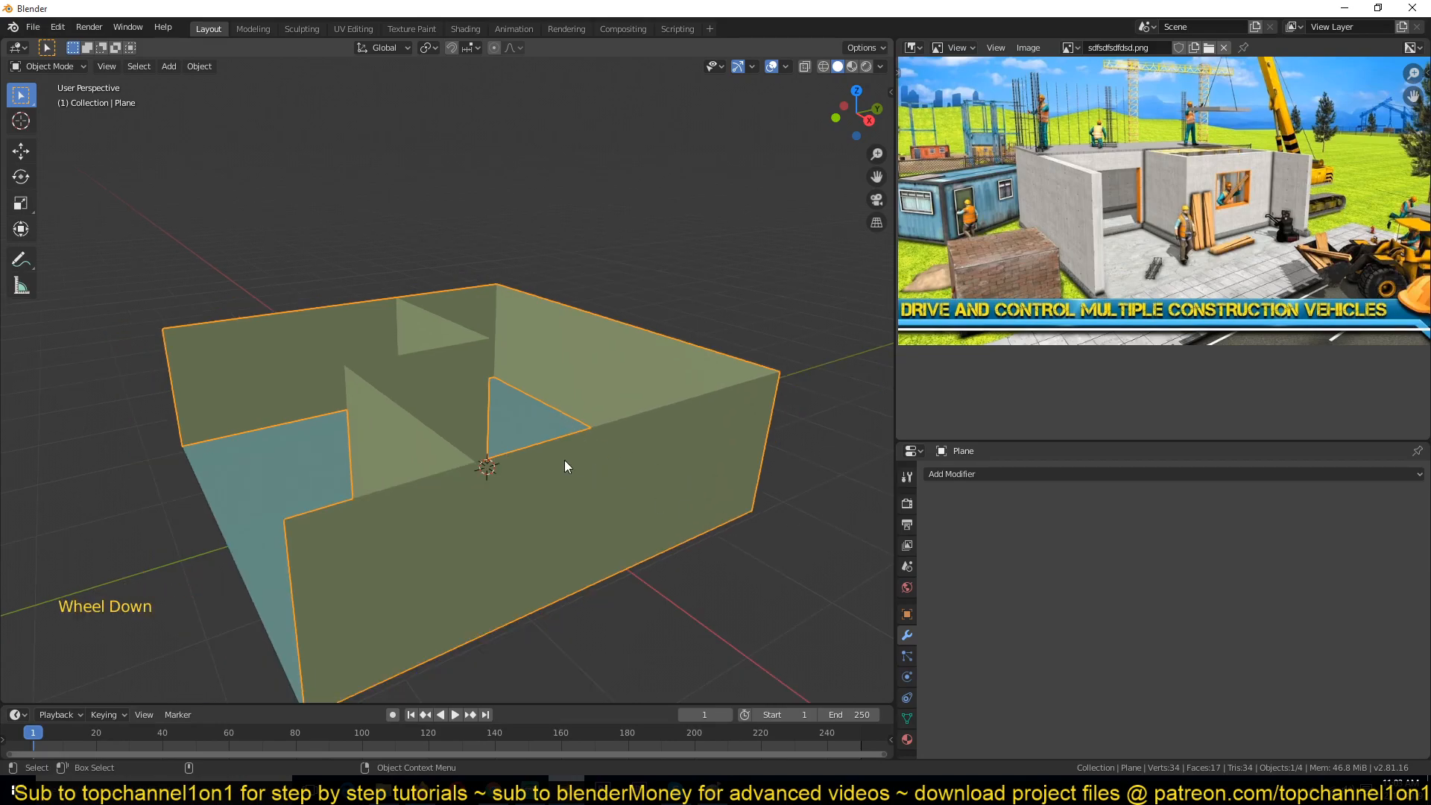
scroll(1030, 279, up, 3)
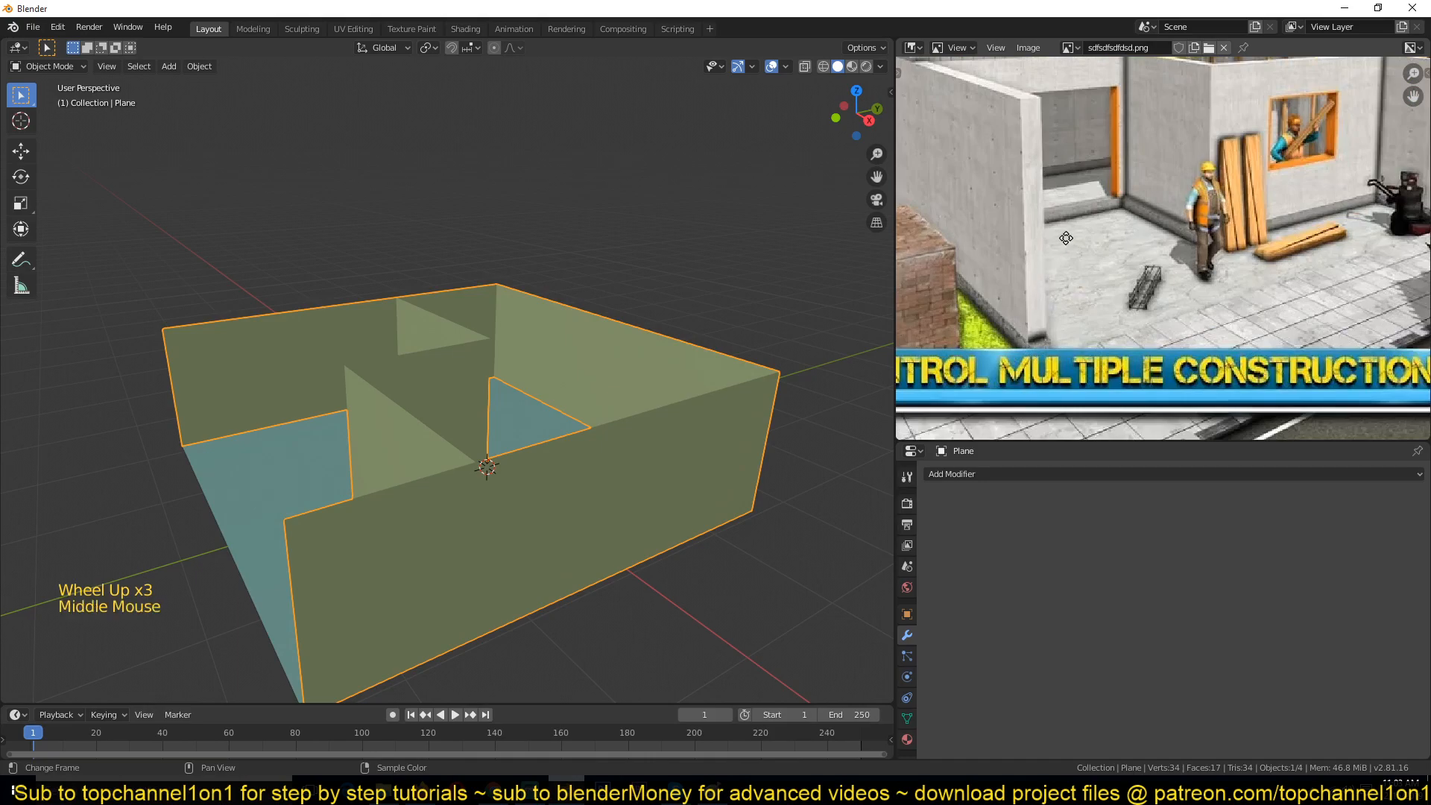
middle_drag(1022, 169, 1062, 239)
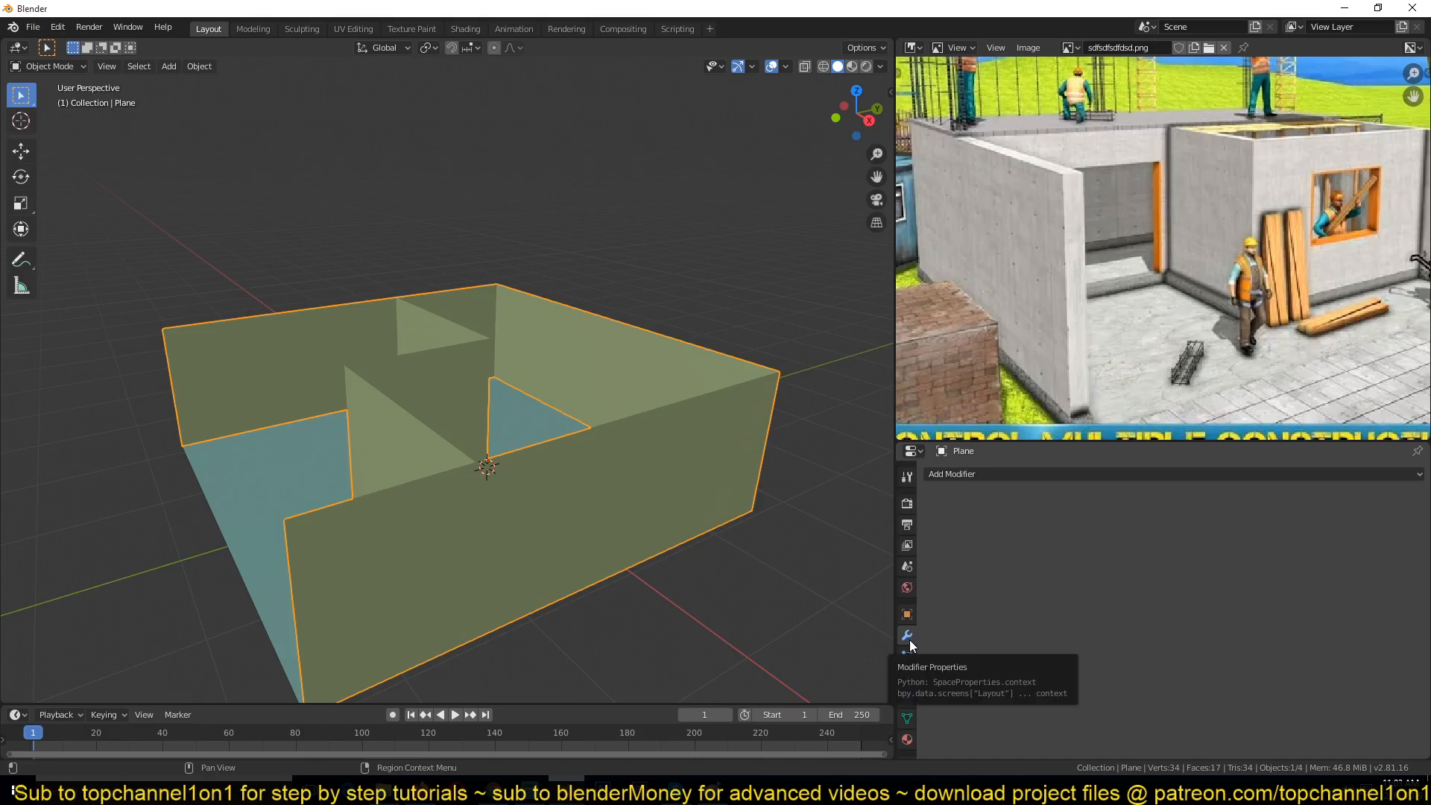
click(1000, 475)
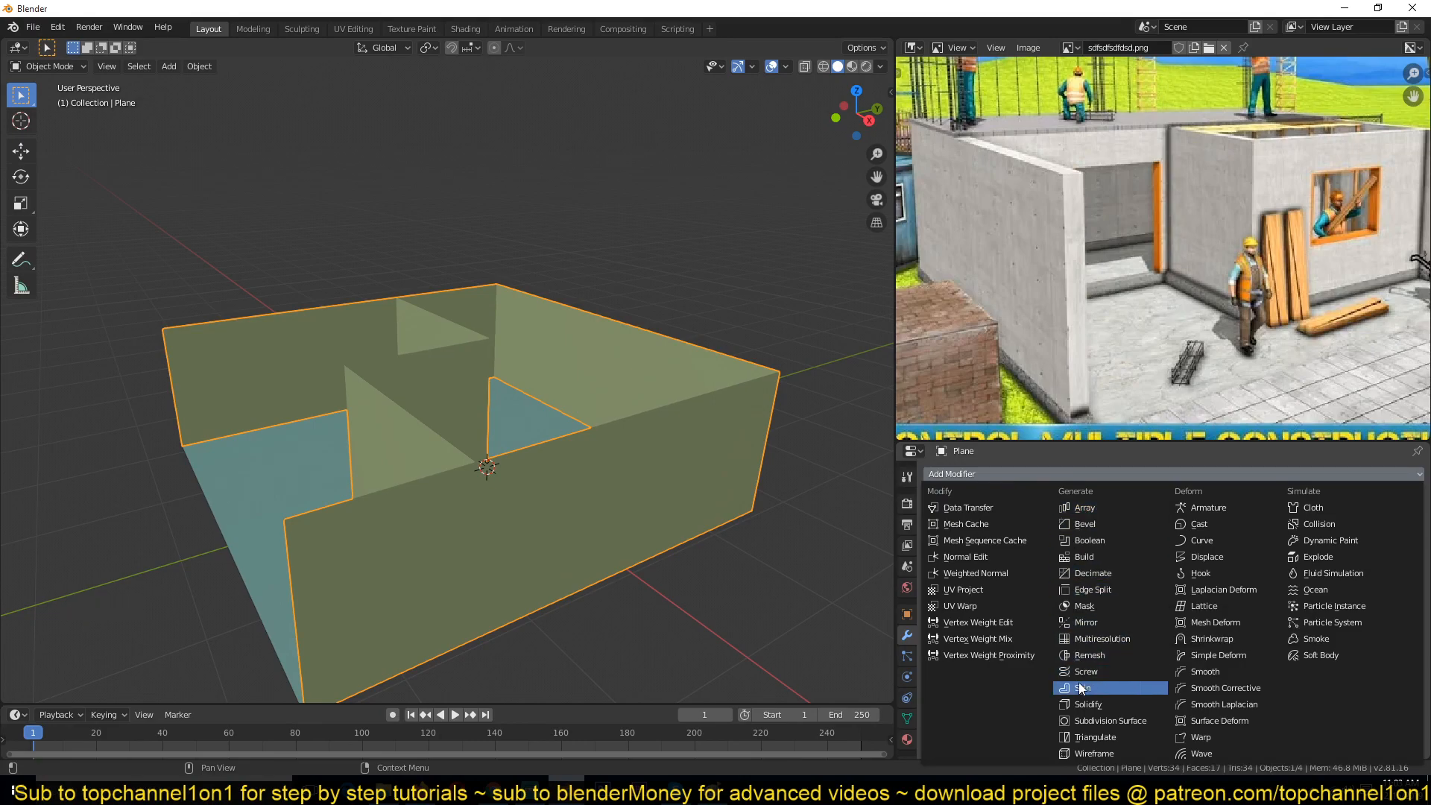
click(1087, 705)
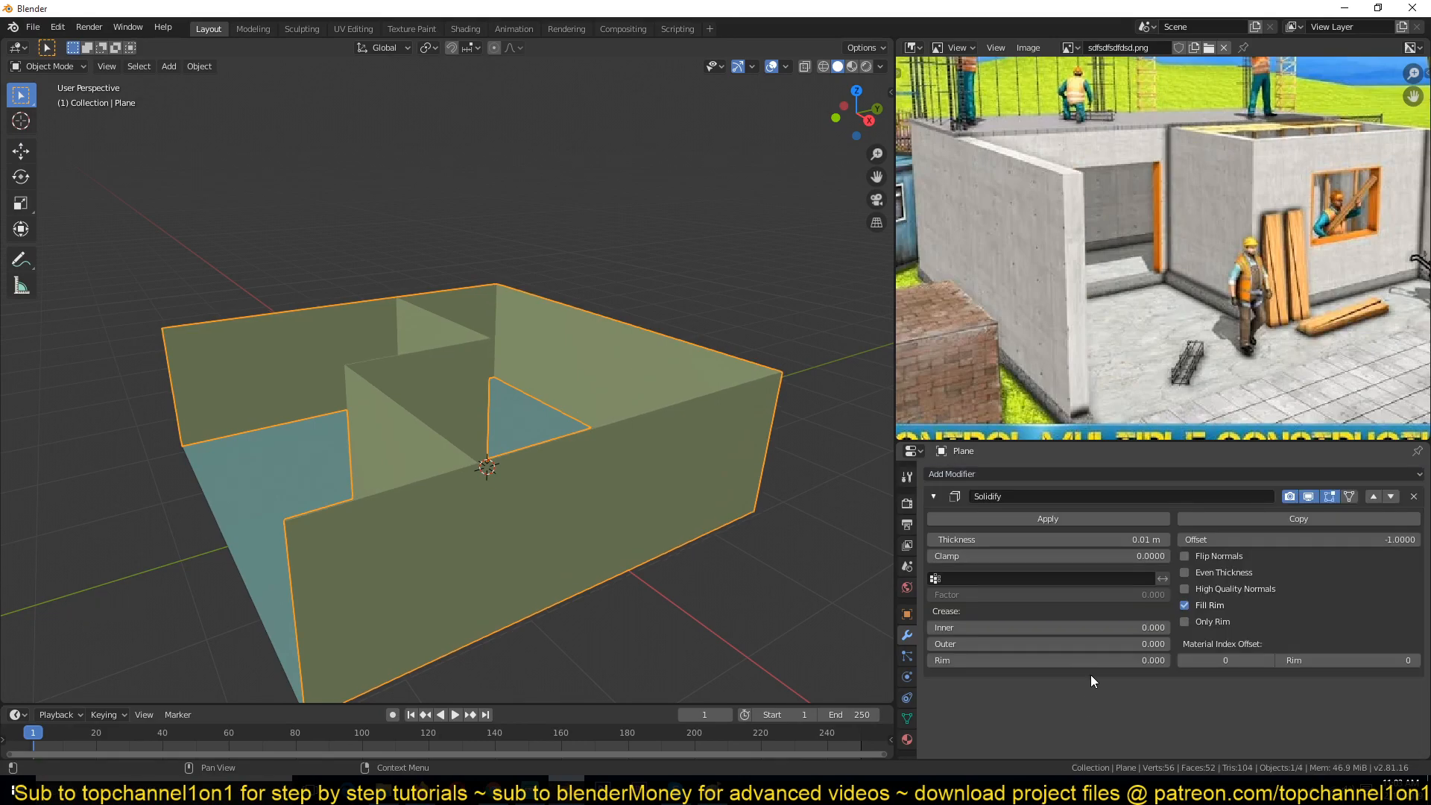
click(1118, 539)
drag(1118, 539, 1148, 539)
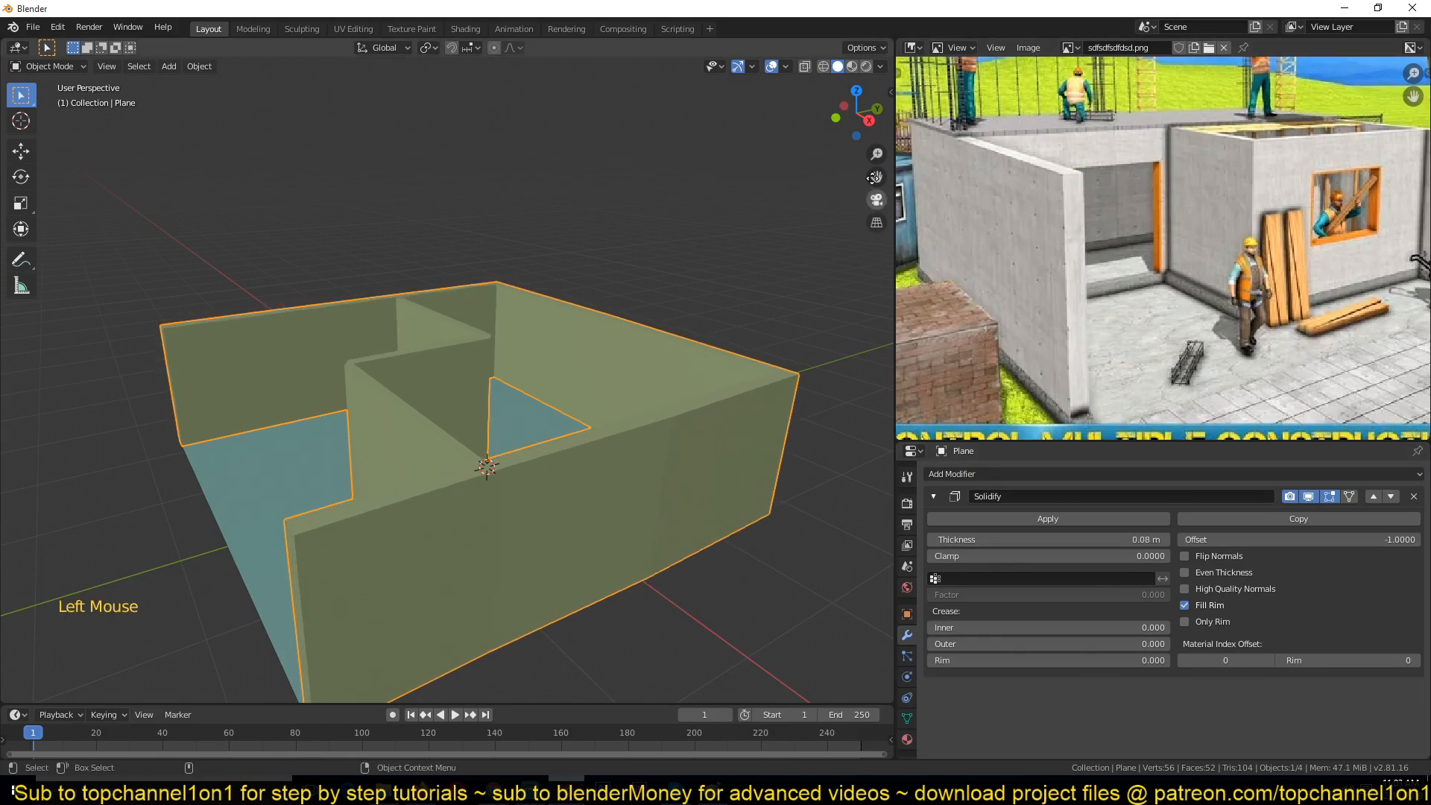
Step: Open the viewport shading options and orbit around the solidified walls to examine them
click(882, 66)
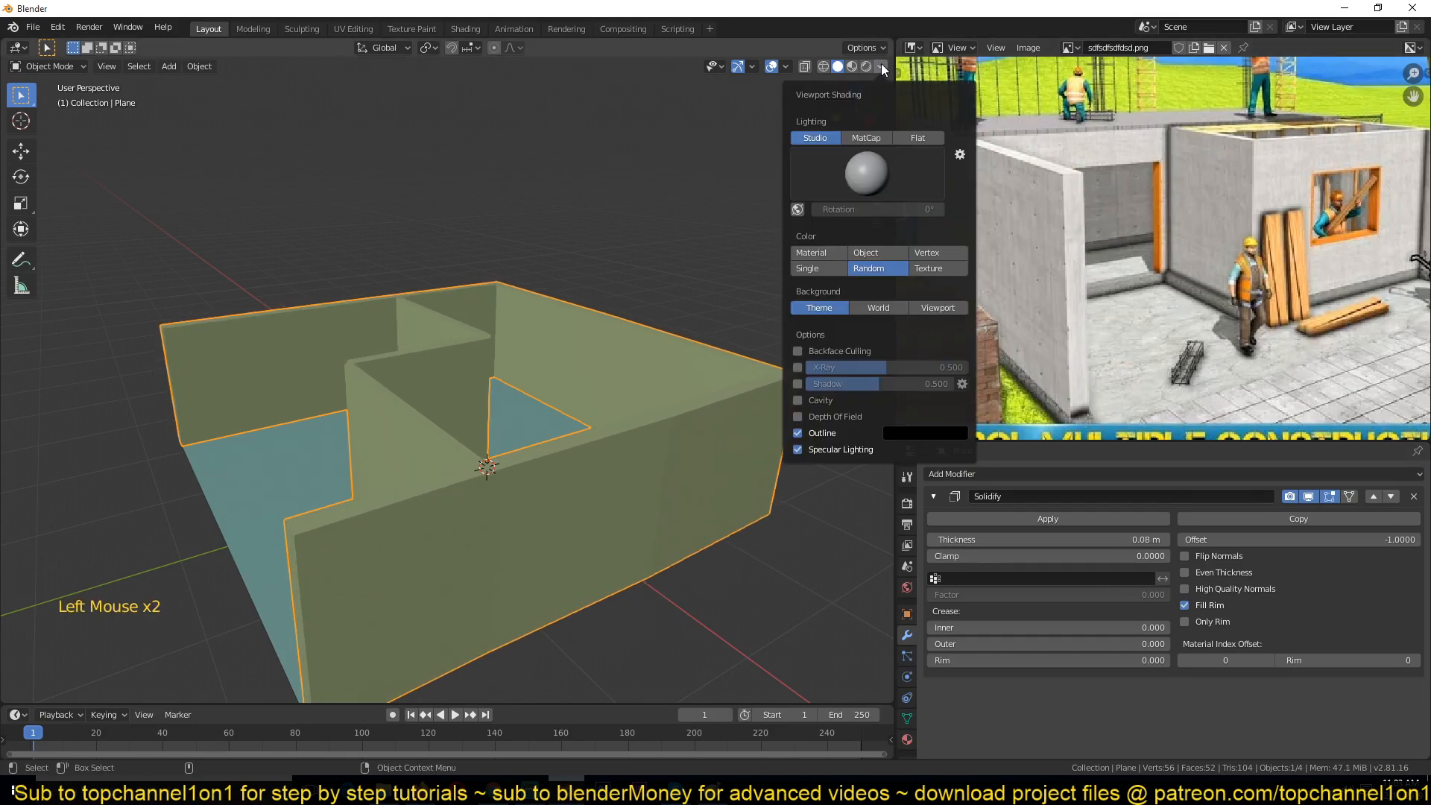
click(818, 402)
mouse_move(488, 439)
middle_down()
mouse_move(561, 421)
mouse_move(440, 373)
middle_up()
scroll(440, 412, up, 3)
key(alt+a)
scroll(462, 412, down, 2)
scroll(553, 413, up, 1)
middle_drag(486, 418, 454, 390)
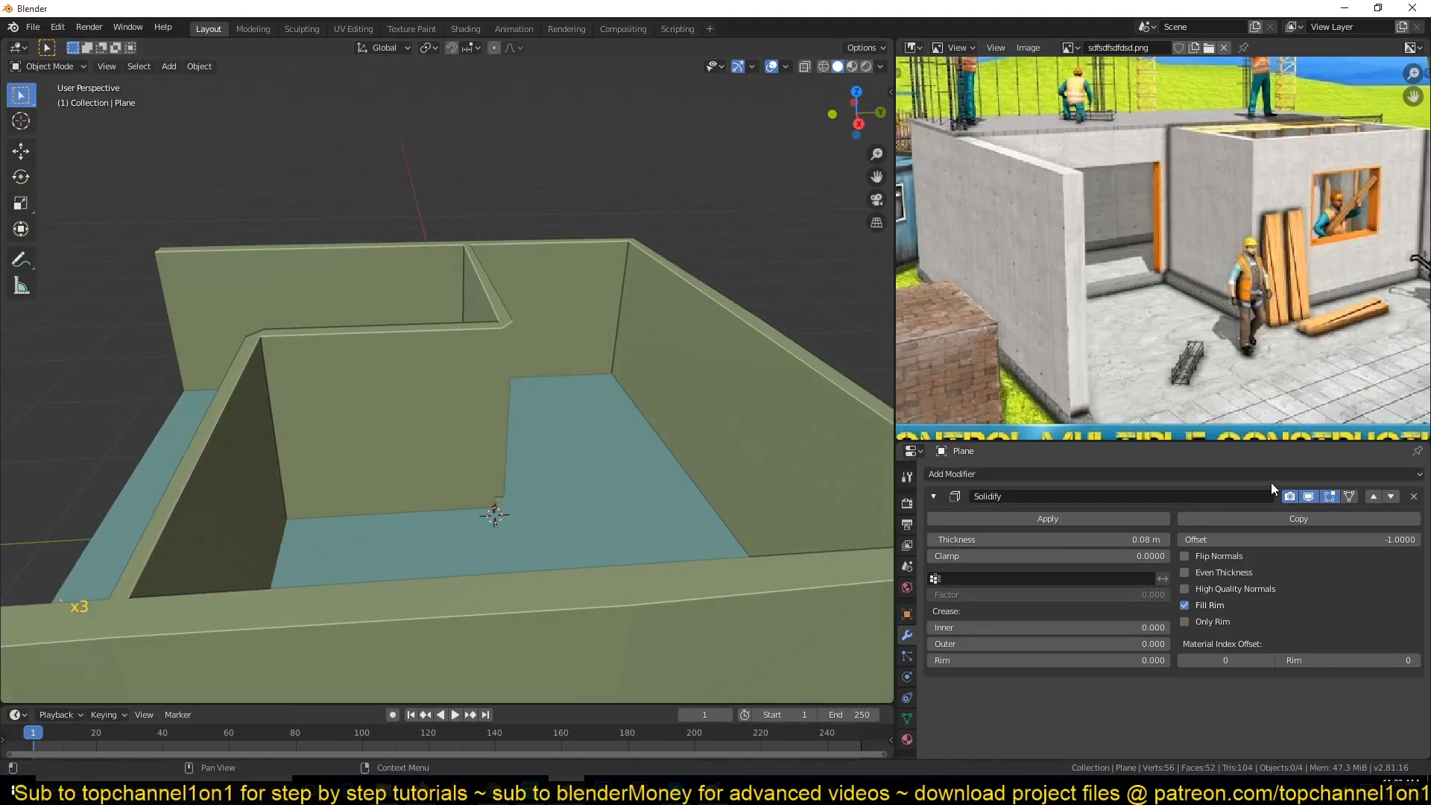
Step: Toggle the Solidify modifier's display buttons to compare the walls with and without thickness
click(1309, 498)
click(1309, 498)
click(1291, 497)
click(1309, 497)
click(1330, 497)
click(1352, 498)
click(1285, 498)
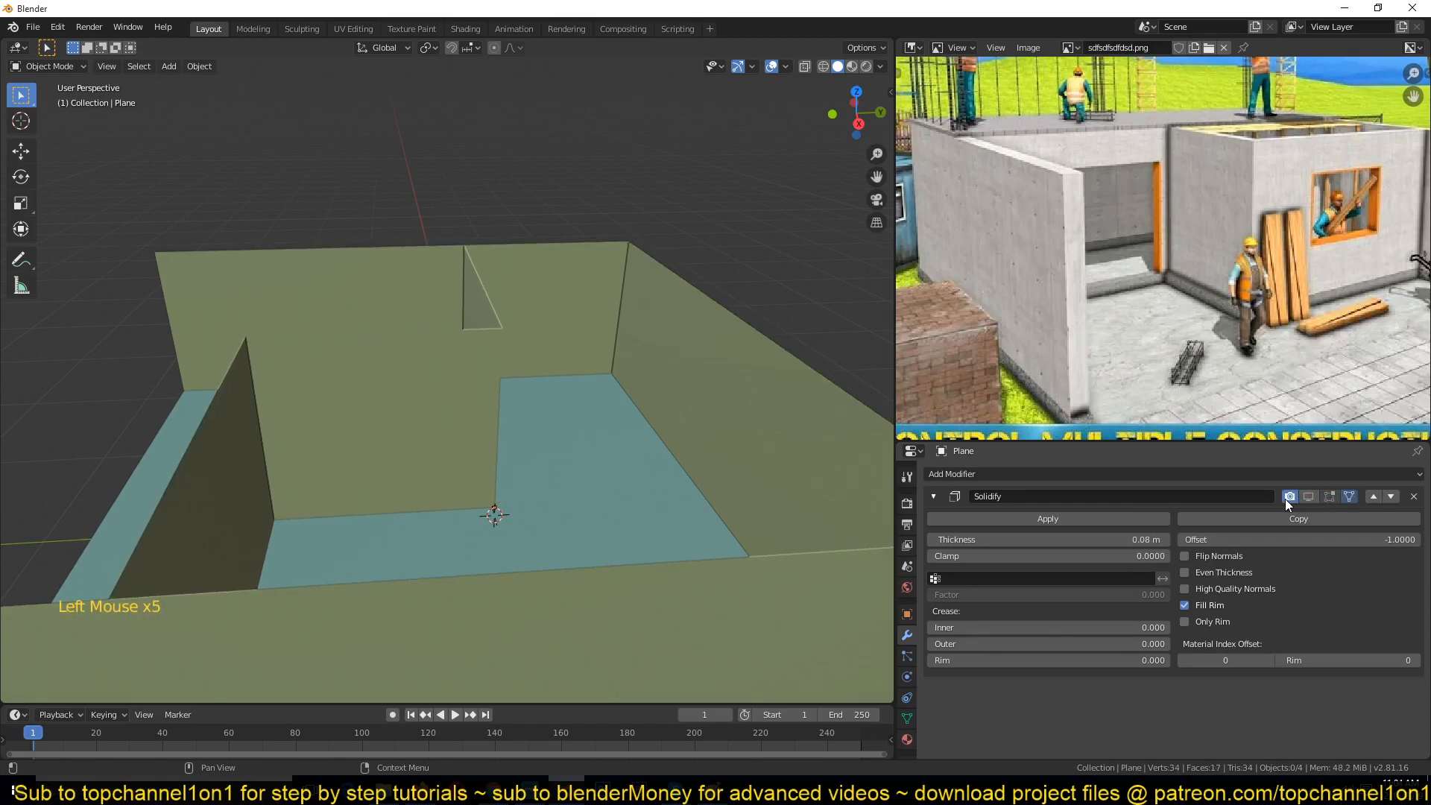
click(1286, 498)
triple_click(1286, 498)
click(1286, 497)
click(1312, 495)
double_click(1312, 495)
click(1311, 497)
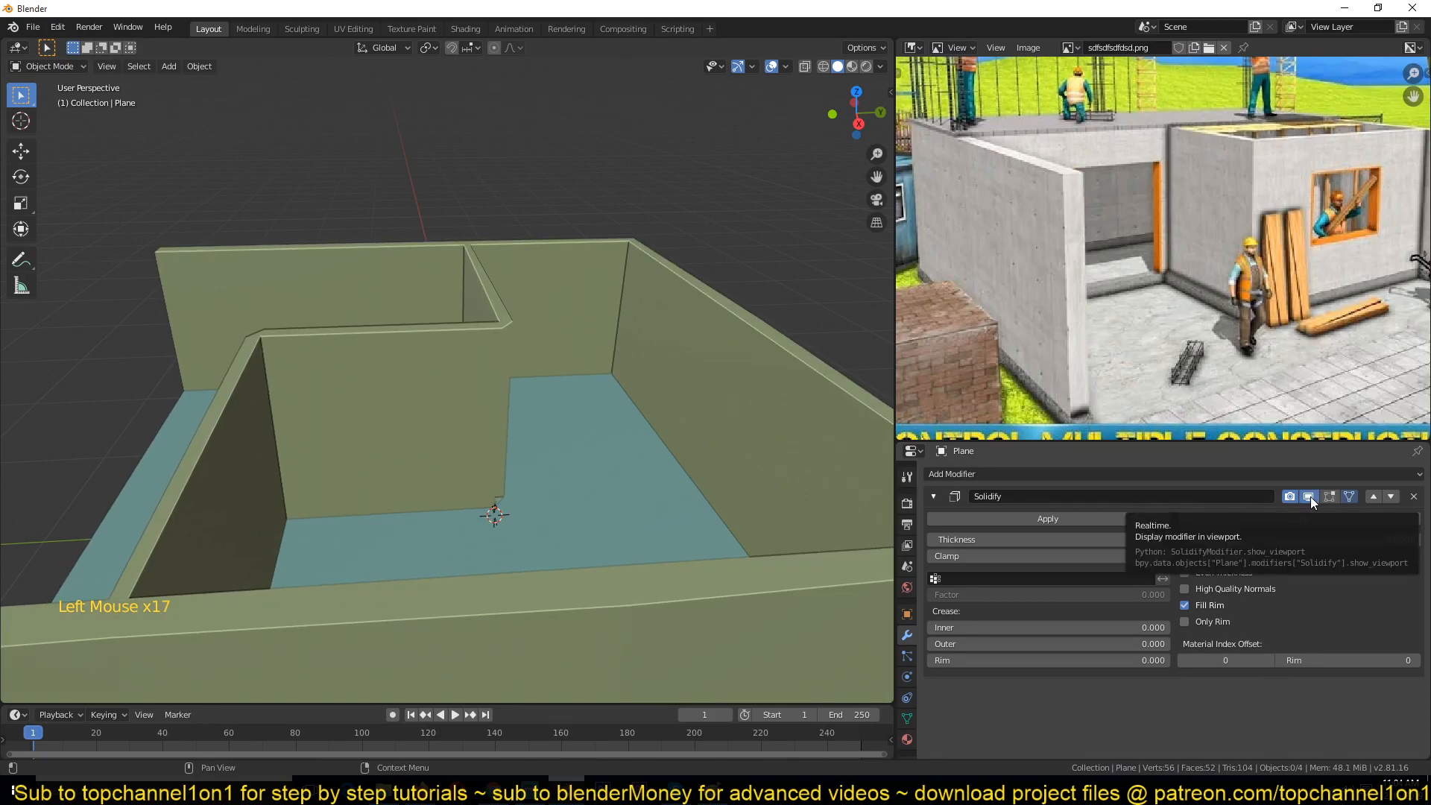
Step: Orbit and zoom around the walls object to examine the wall thickness at the corners
scroll(463, 324, down, 1)
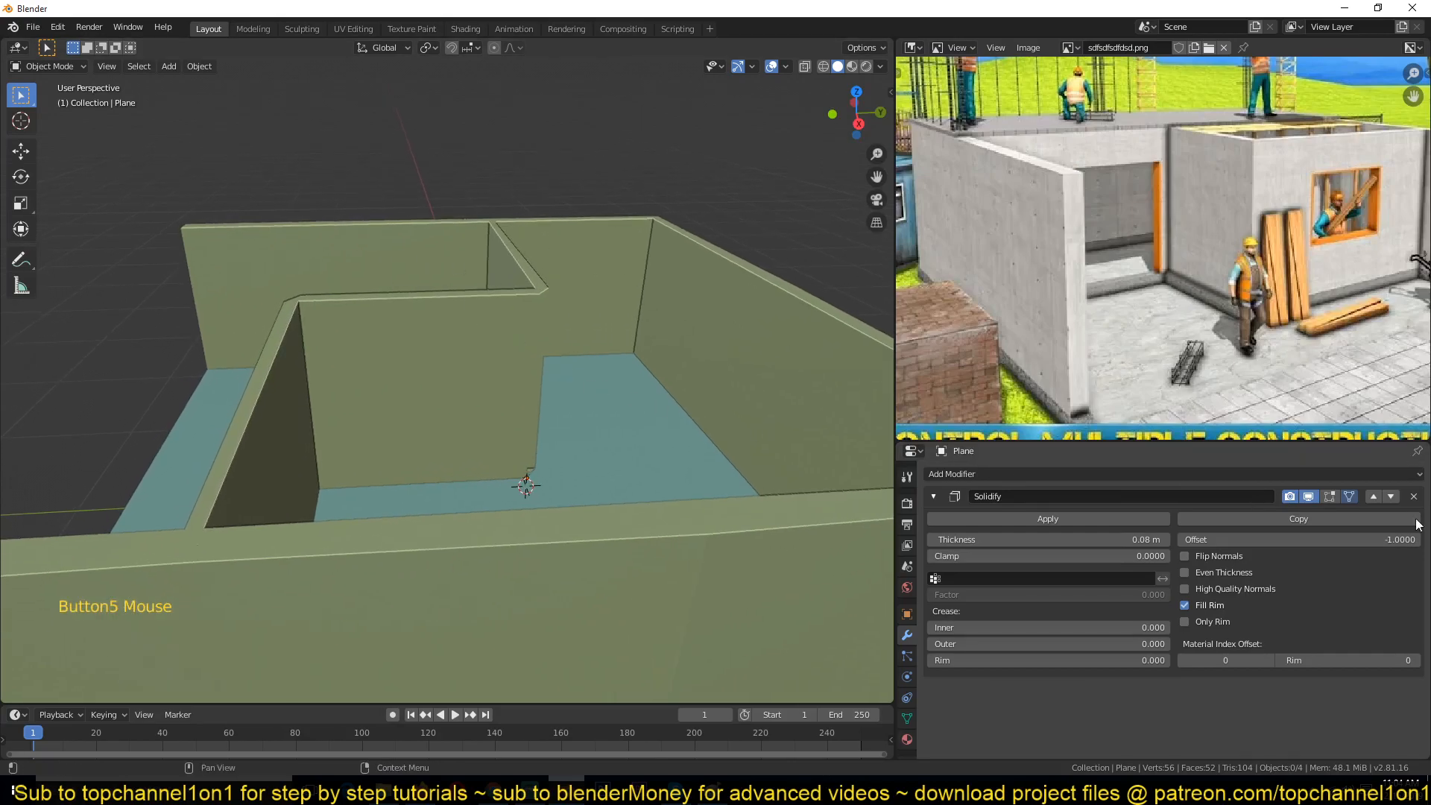
scroll(350, 300, down, 3)
middle_drag(351, 299, 512, 243)
scroll(503, 332, up, 2)
scroll(661, 356, up, 2)
scroll(655, 352, down, 4)
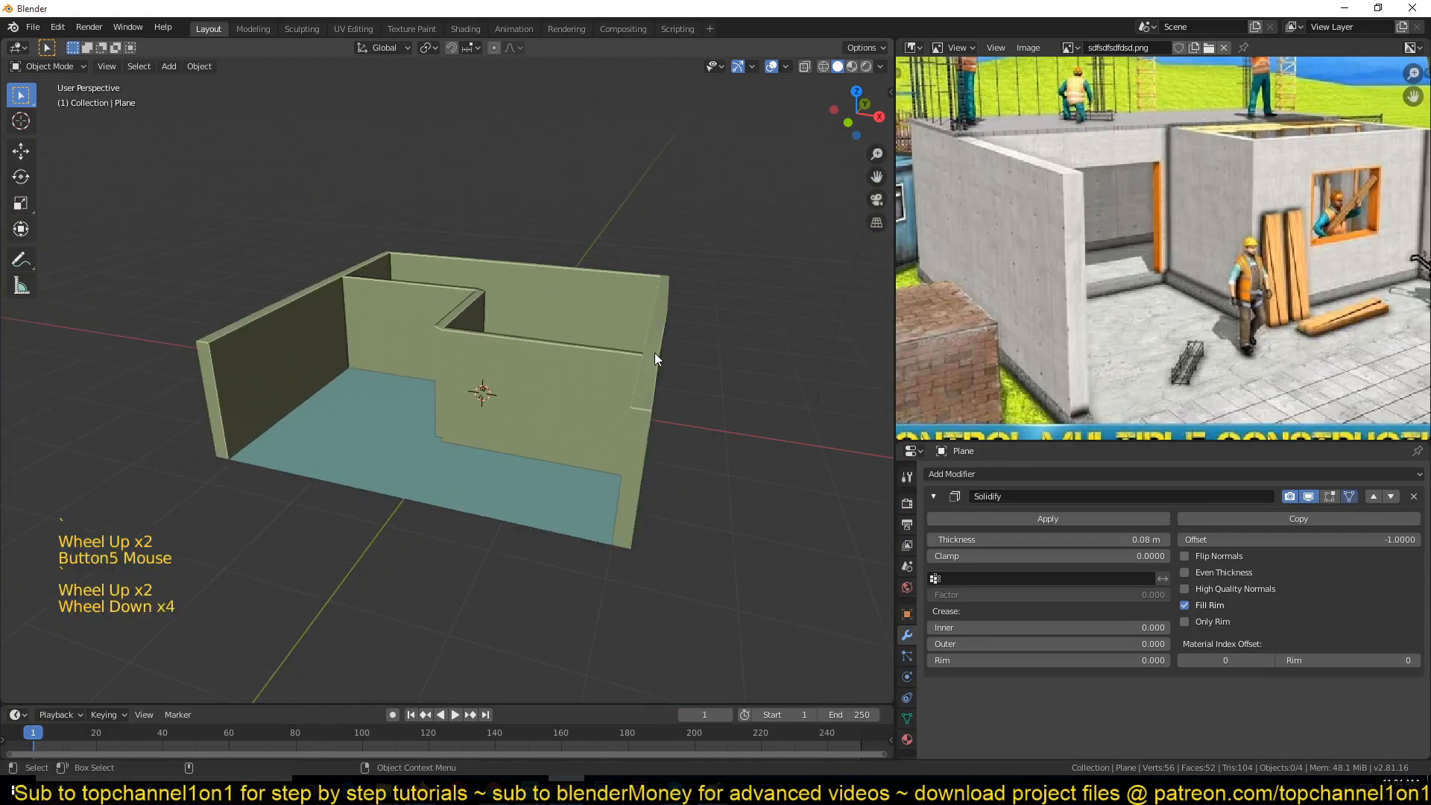
middle_drag(655, 360, 572, 351)
scroll(572, 350, up, 1)
key(z)
key(z)
middle_drag(457, 387, 656, 407)
scroll(656, 407, up, 3)
shift+middle_drag(570, 396, 567, 431)
middle_drag(504, 364, 526, 419)
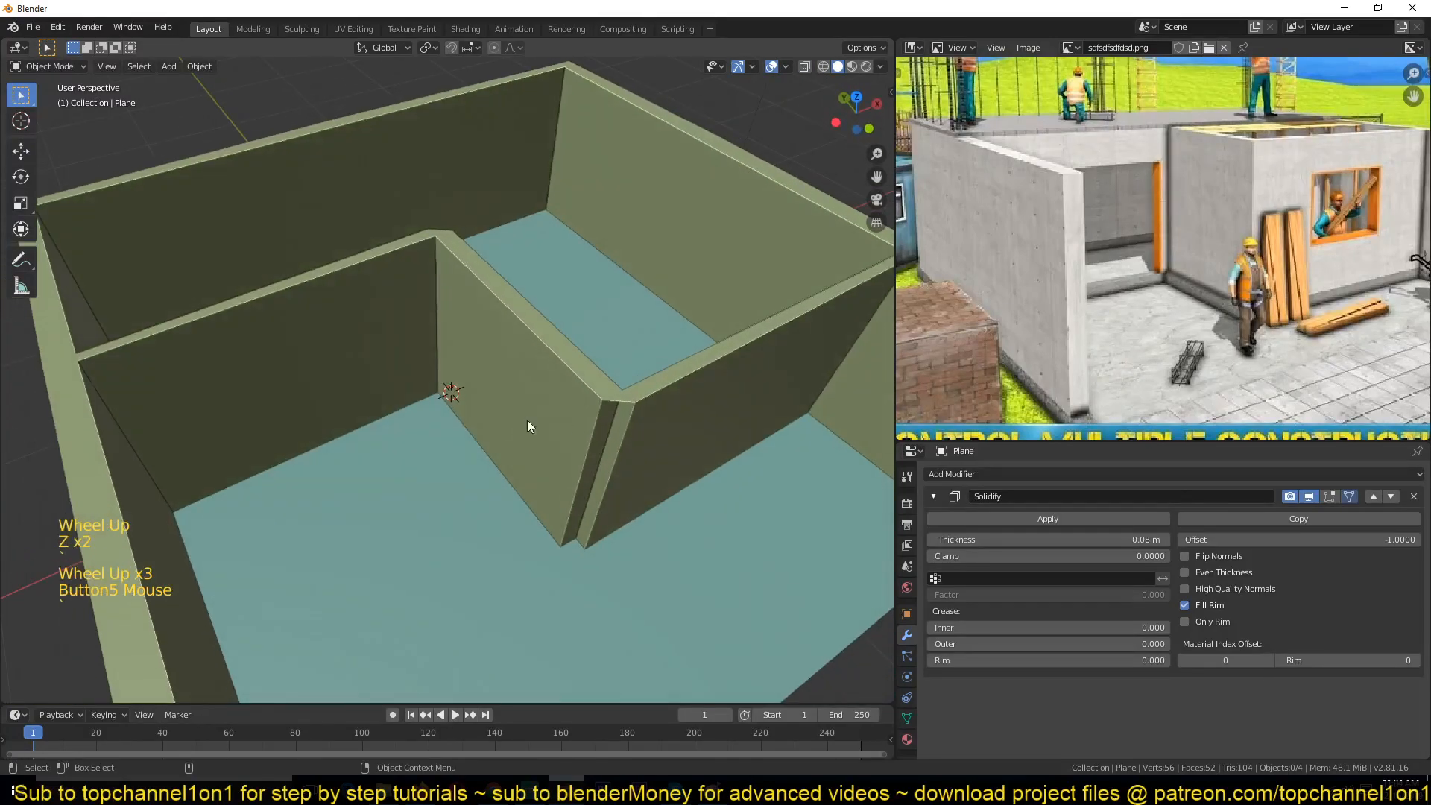
click(632, 407)
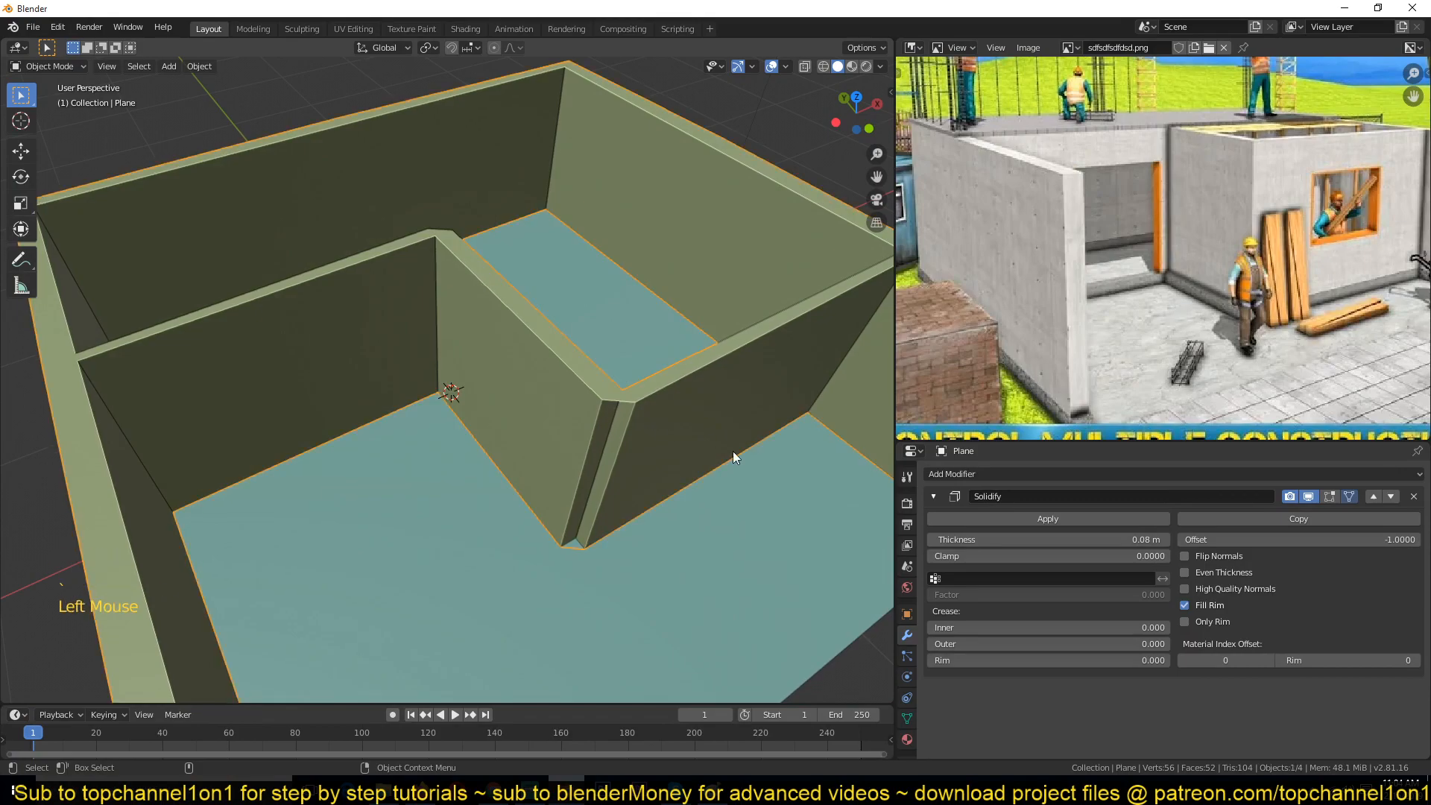
scroll(793, 430, down, 3)
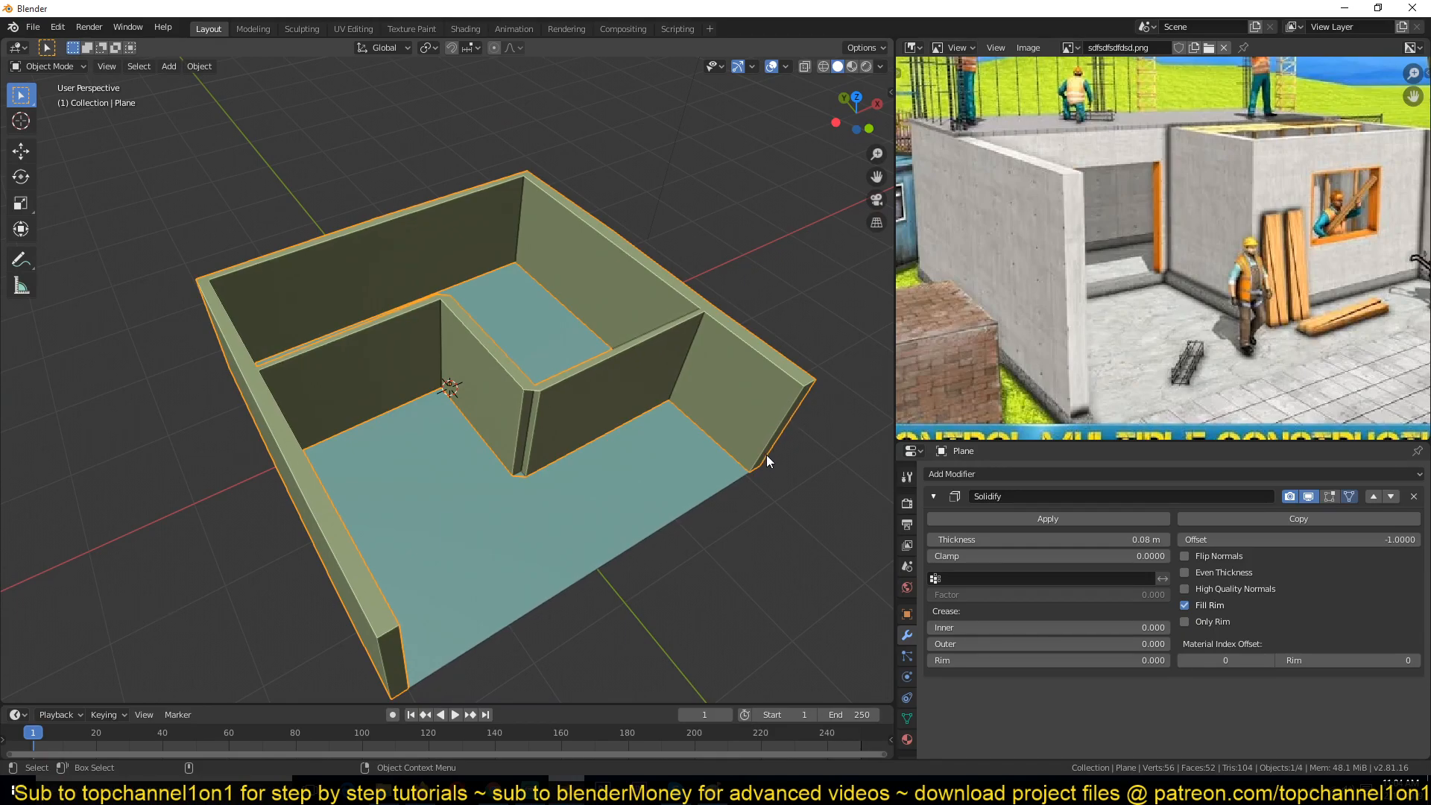
shift+middle_drag(768, 378, 519, 526)
scroll(597, 463, down, 1)
Step: Place the 3D cursor beside the building, add a plane there and enter Edit Mode
shift+right_click(603, 372)
key(shift+a)
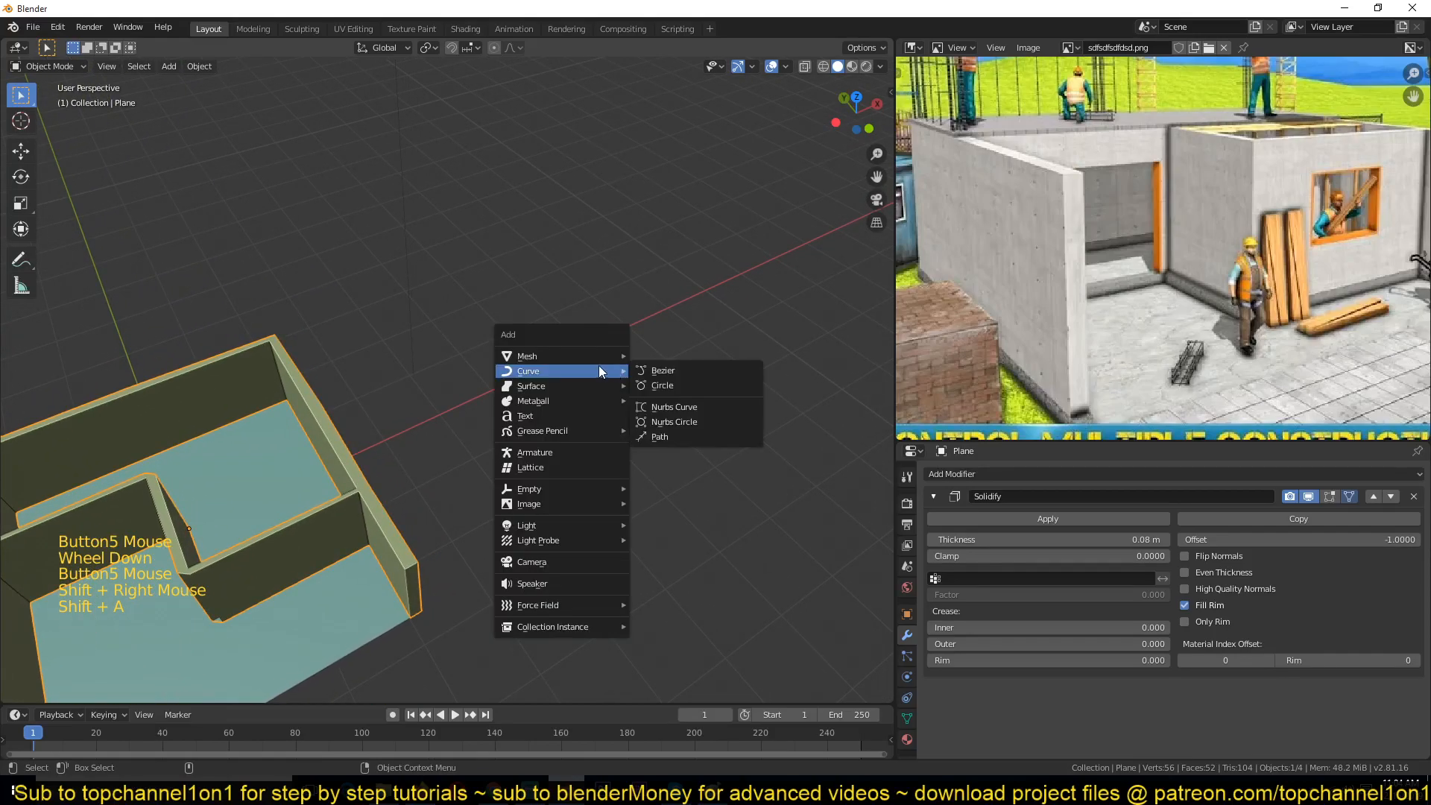
click(643, 355)
key(Tab)
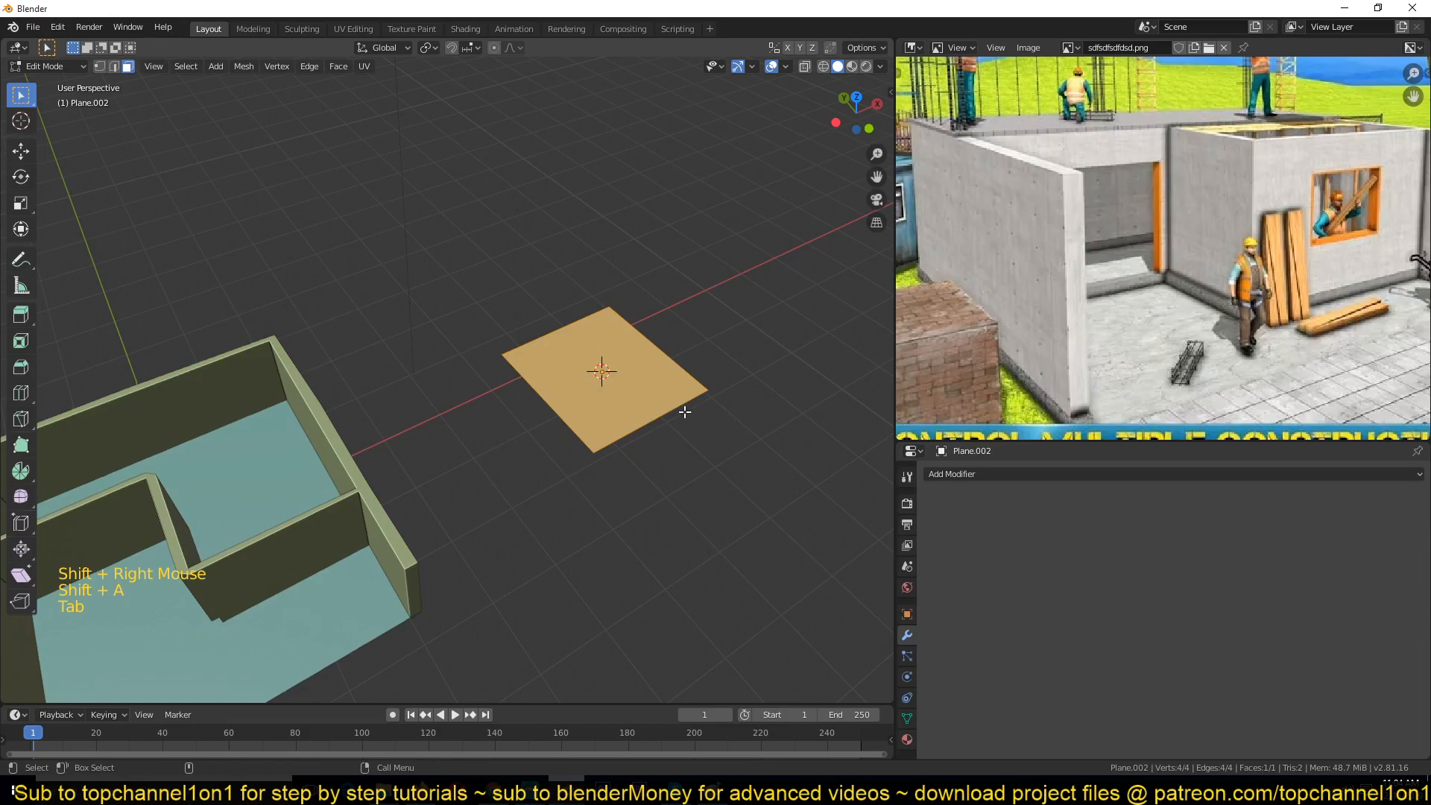
Step: Scale the new plane up into a large slab roughly the size of the building's footprint
click(786, 66)
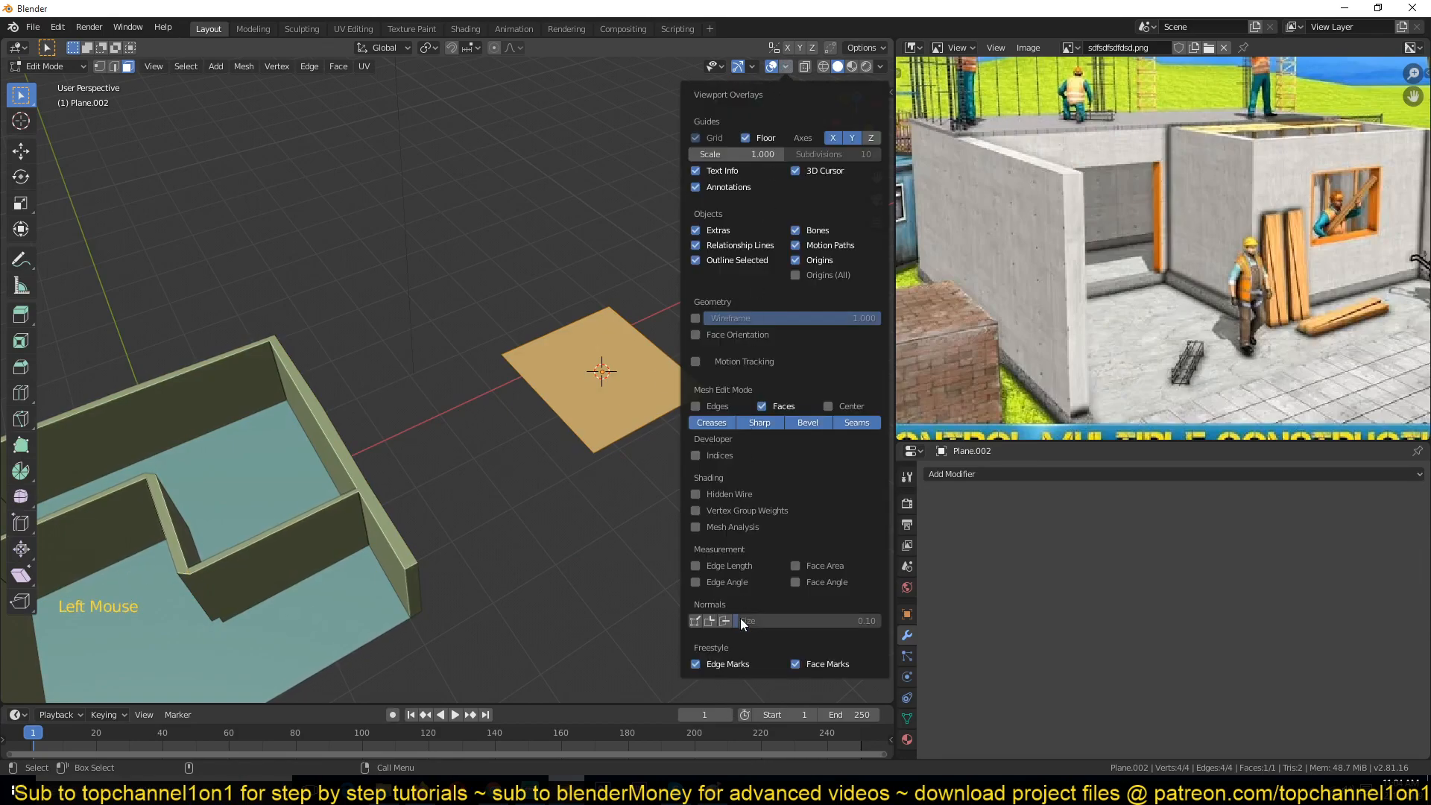
scroll(716, 463, up, 2)
scroll(717, 464, up, 2)
middle_drag(717, 464, 513, 367)
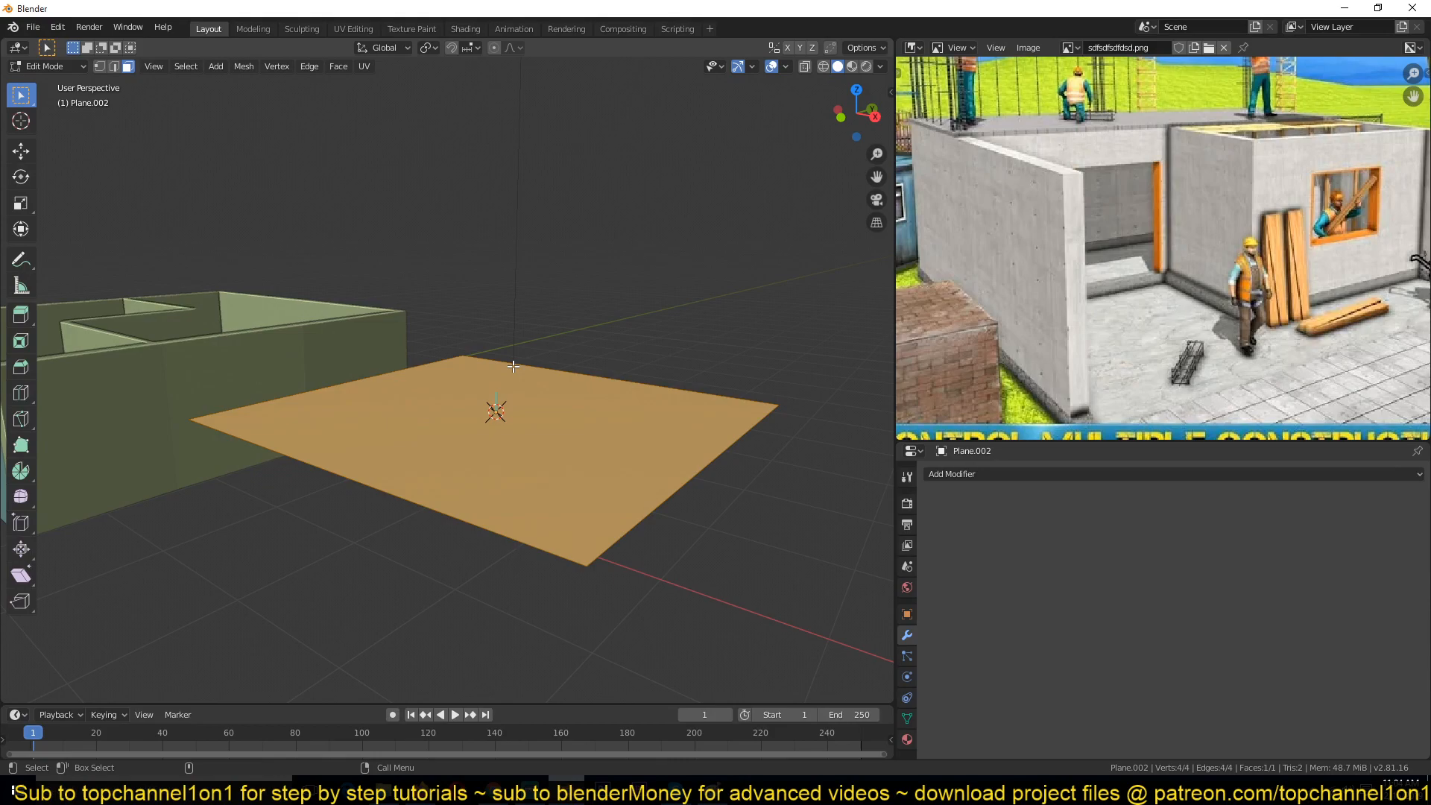
middle_drag(514, 367, 550, 362)
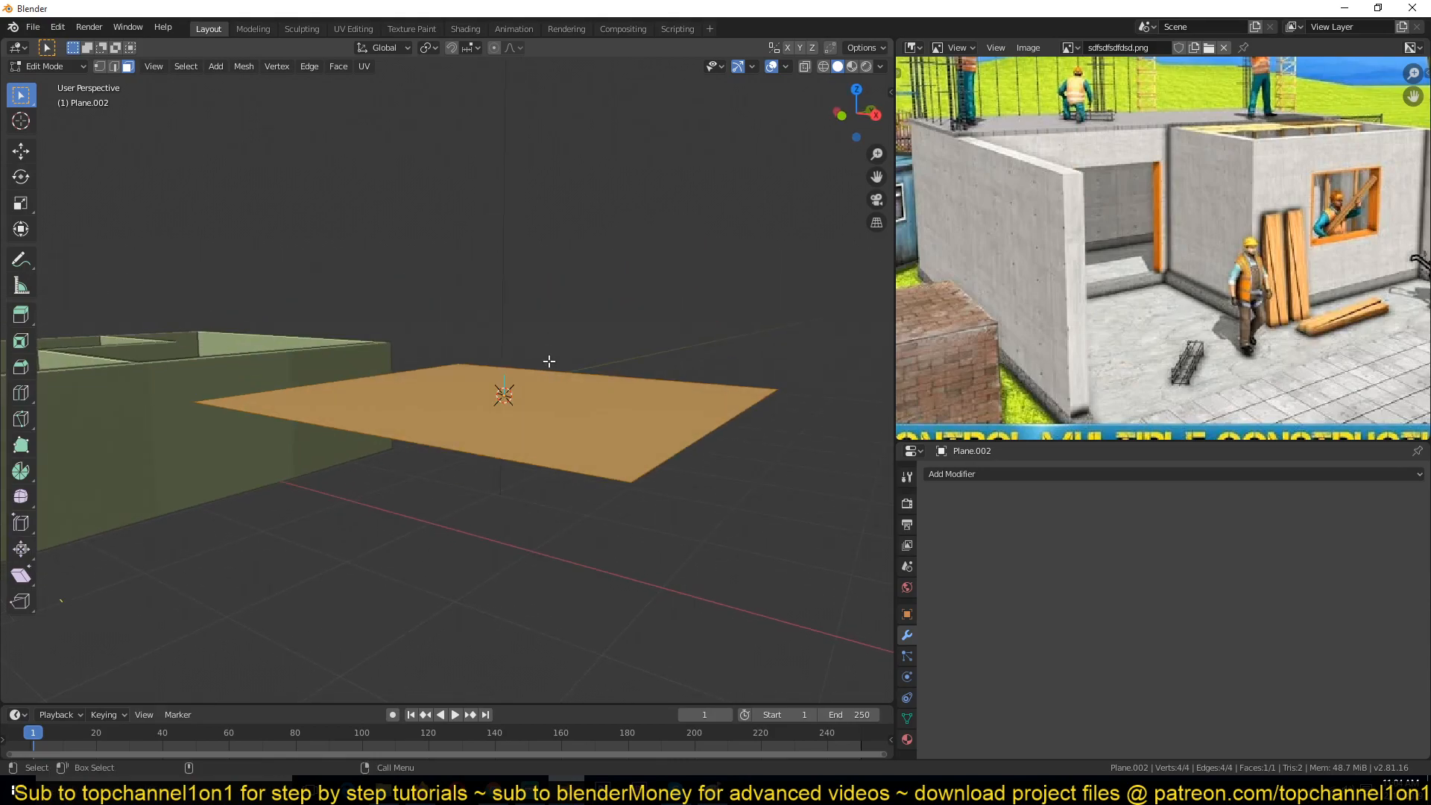
click(570, 410)
key(Tab)
middle_drag(714, 480, 612, 336)
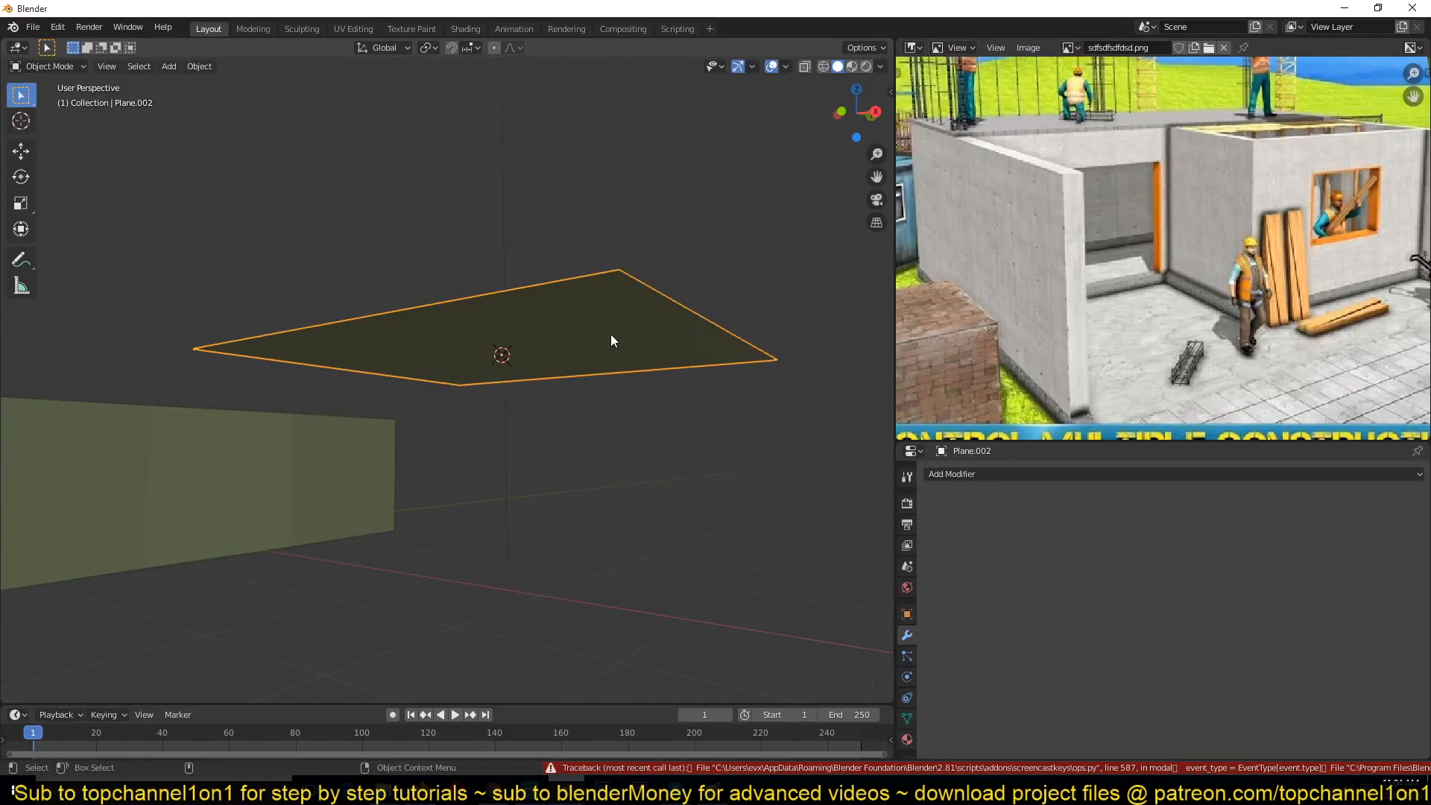
middle_drag(611, 341, 653, 362)
key(Tab)
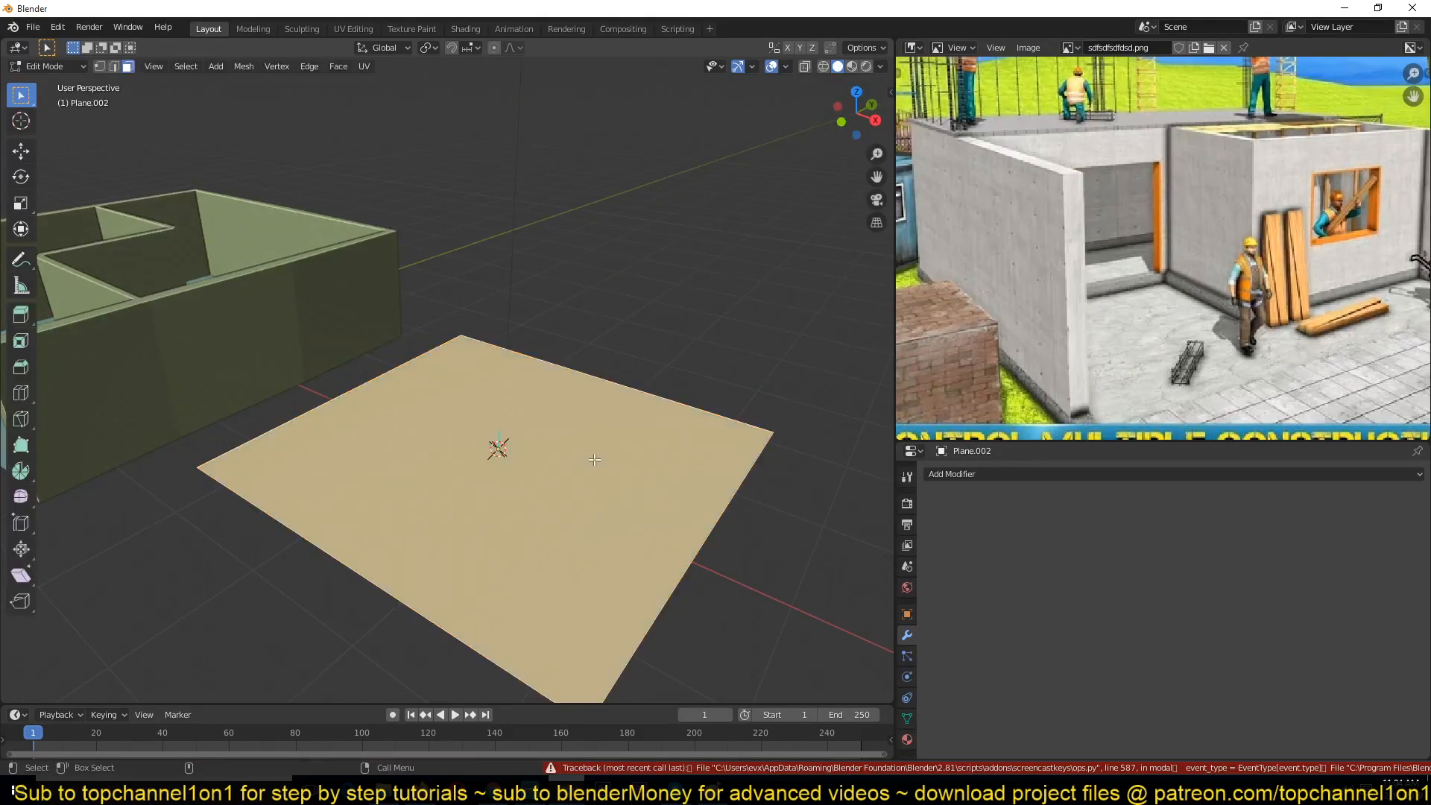
Step: Check the viewport overlay options and view the new plane edge-on
click(787, 66)
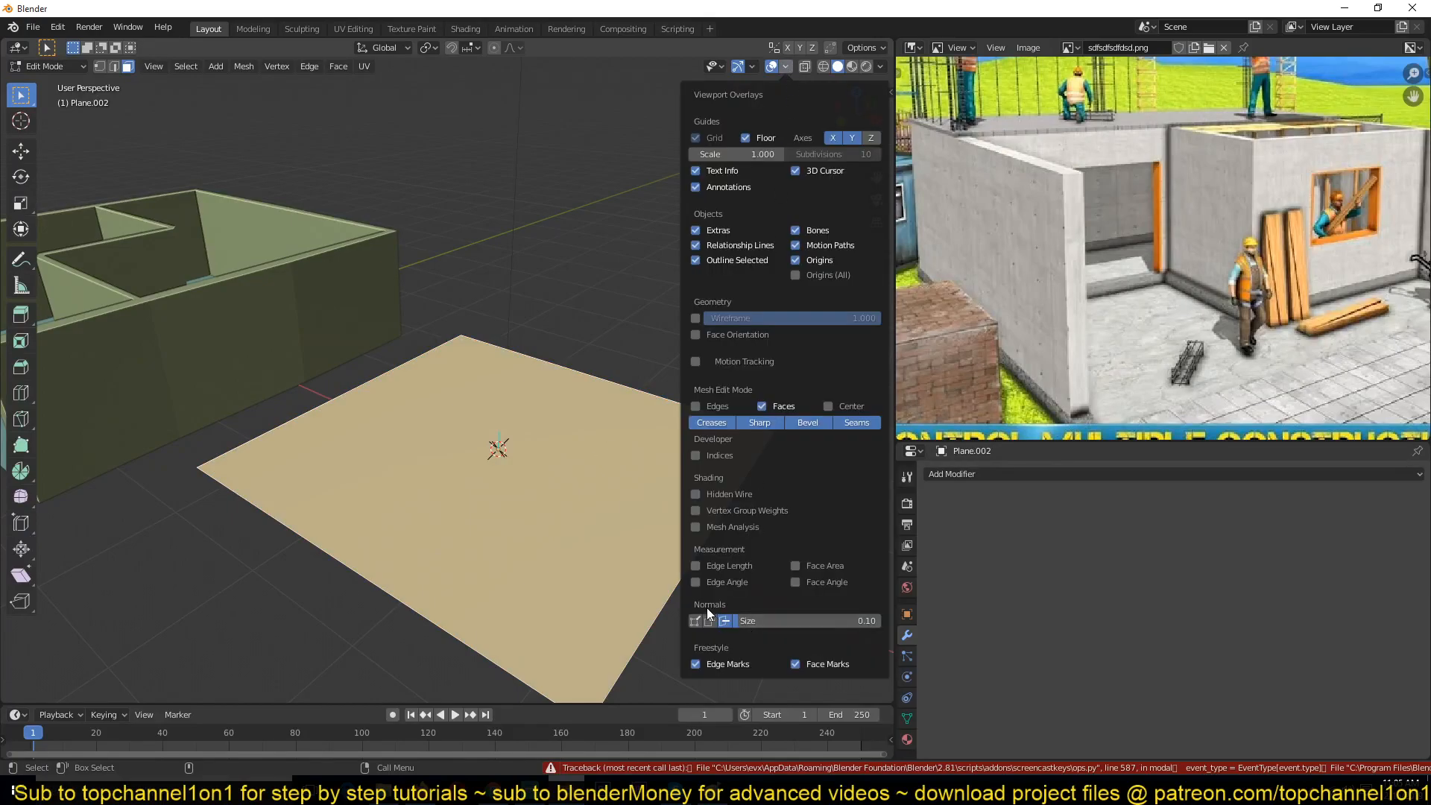
click(786, 66)
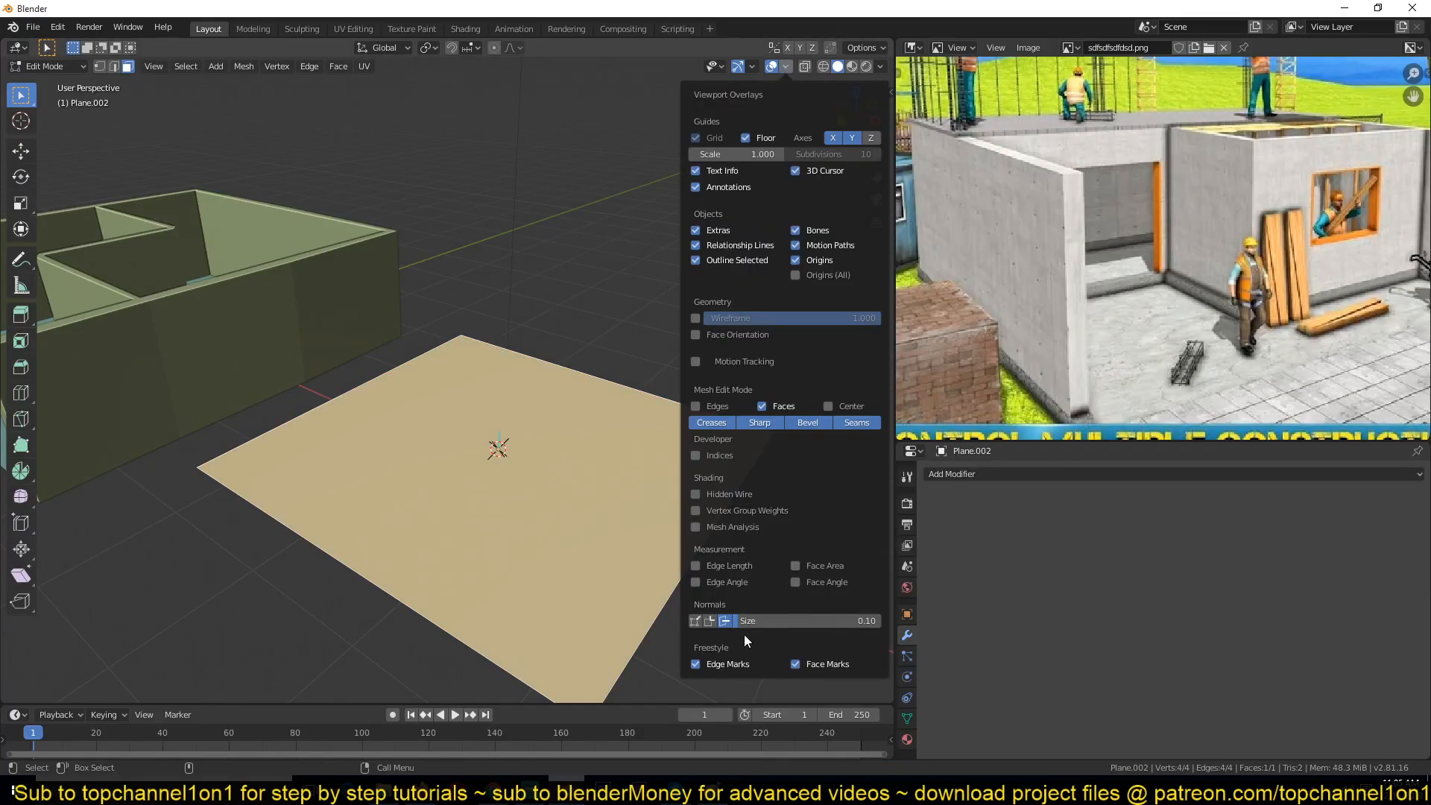
middle_drag(568, 459, 555, 401)
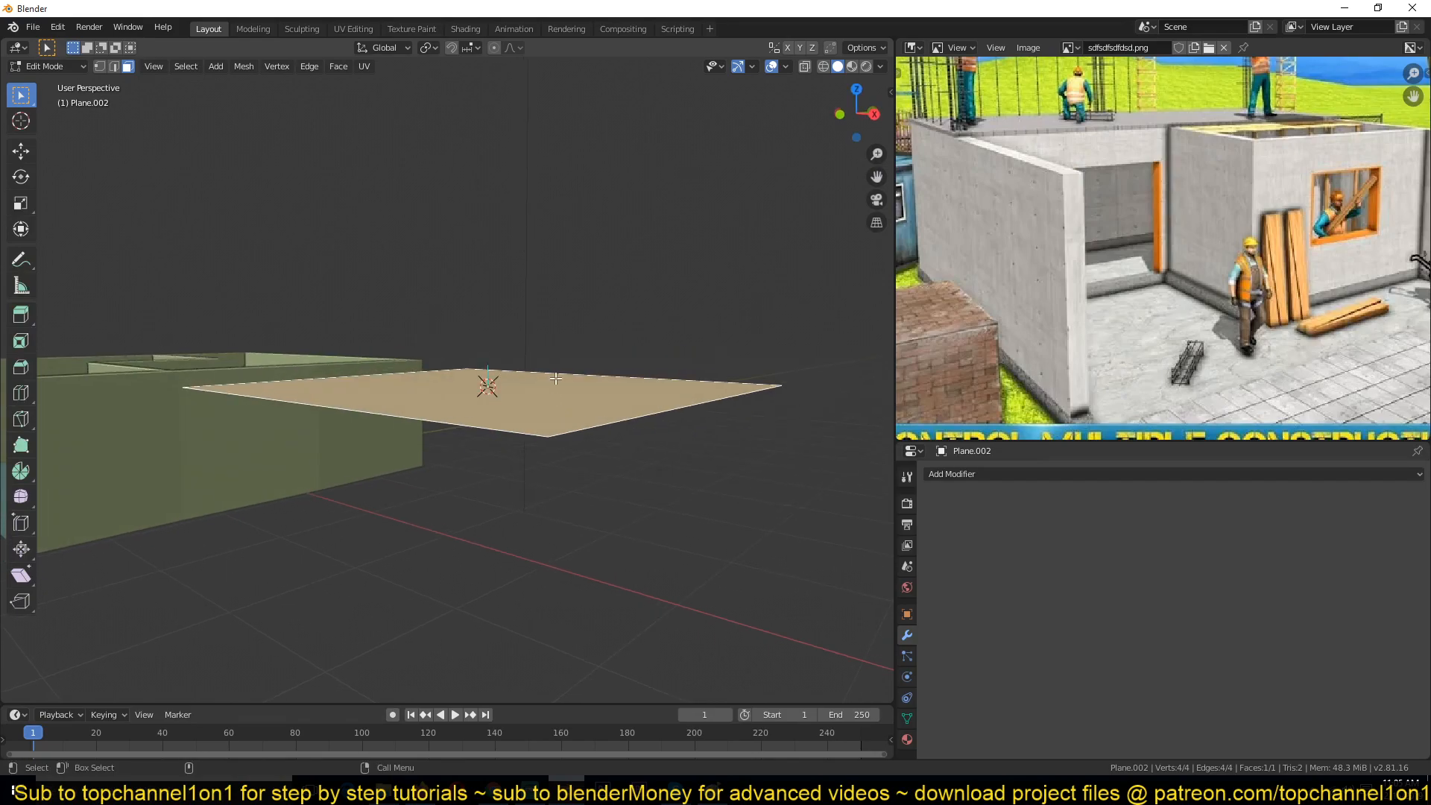
key(Tab)
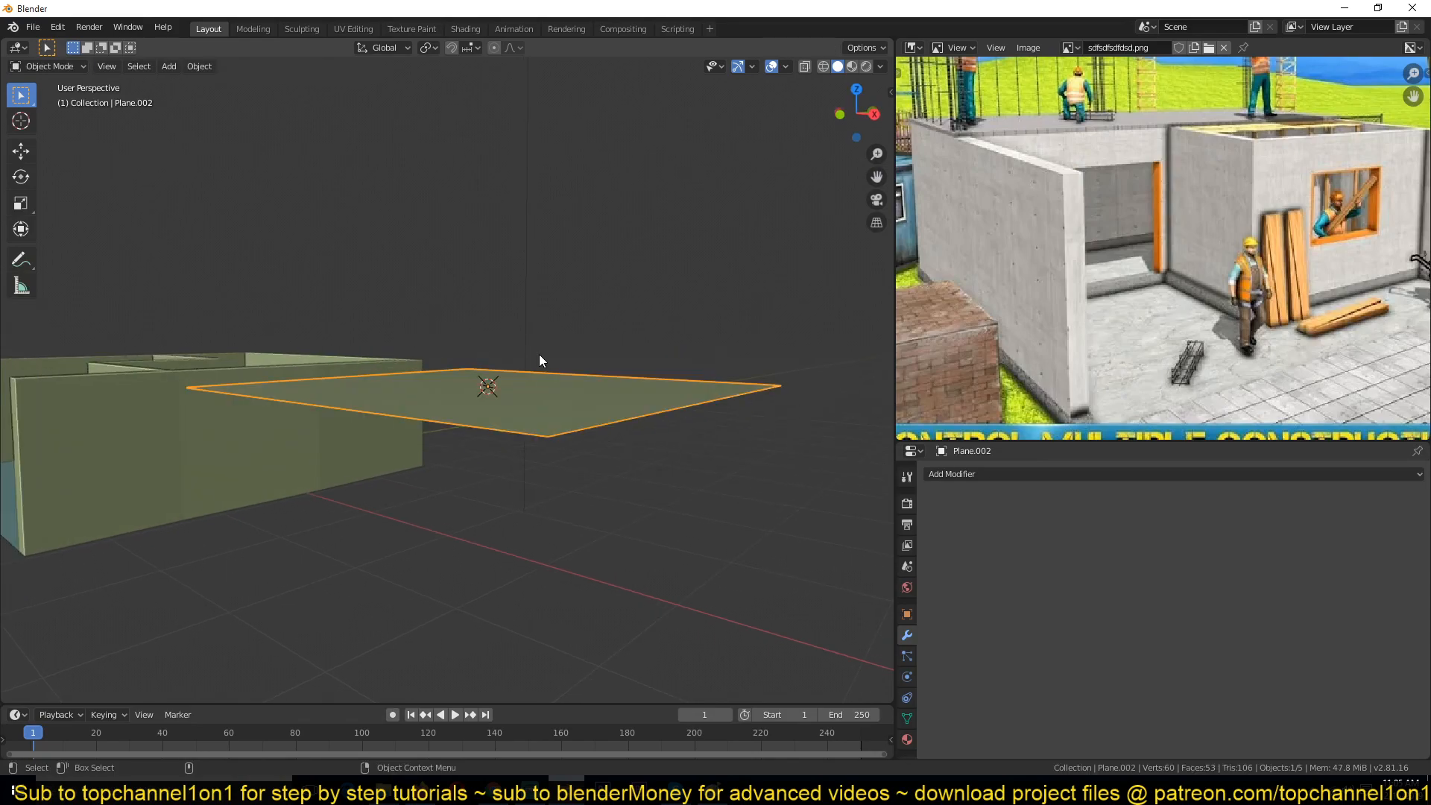
Step: Select the walls object and inspect its mesh in Edit Mode from several angles
middle_drag(538, 355, 629, 511)
click(337, 465)
middle_drag(337, 471, 597, 520)
scroll(597, 516, up, 3)
shift+middle_drag(606, 436, 616, 425)
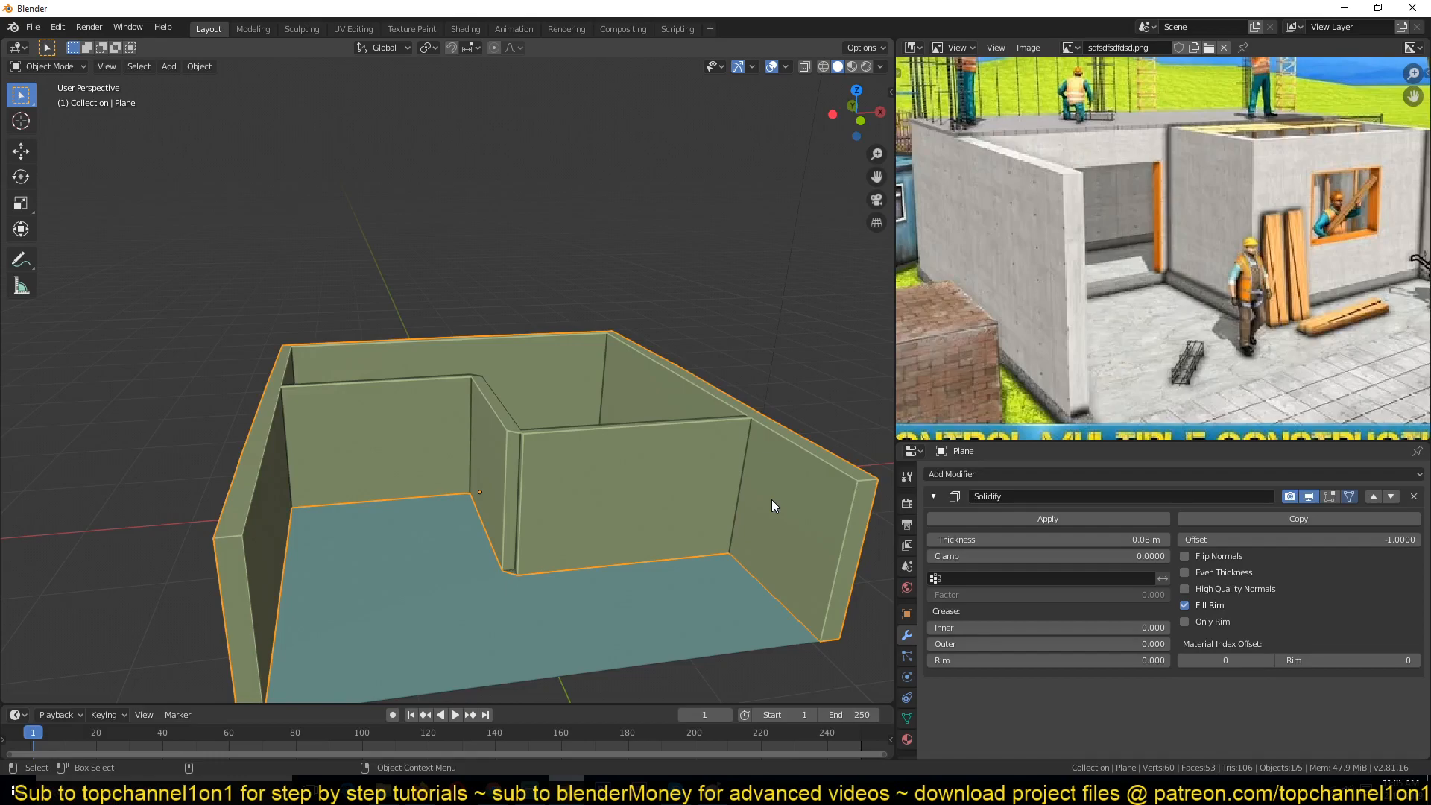
key(Tab)
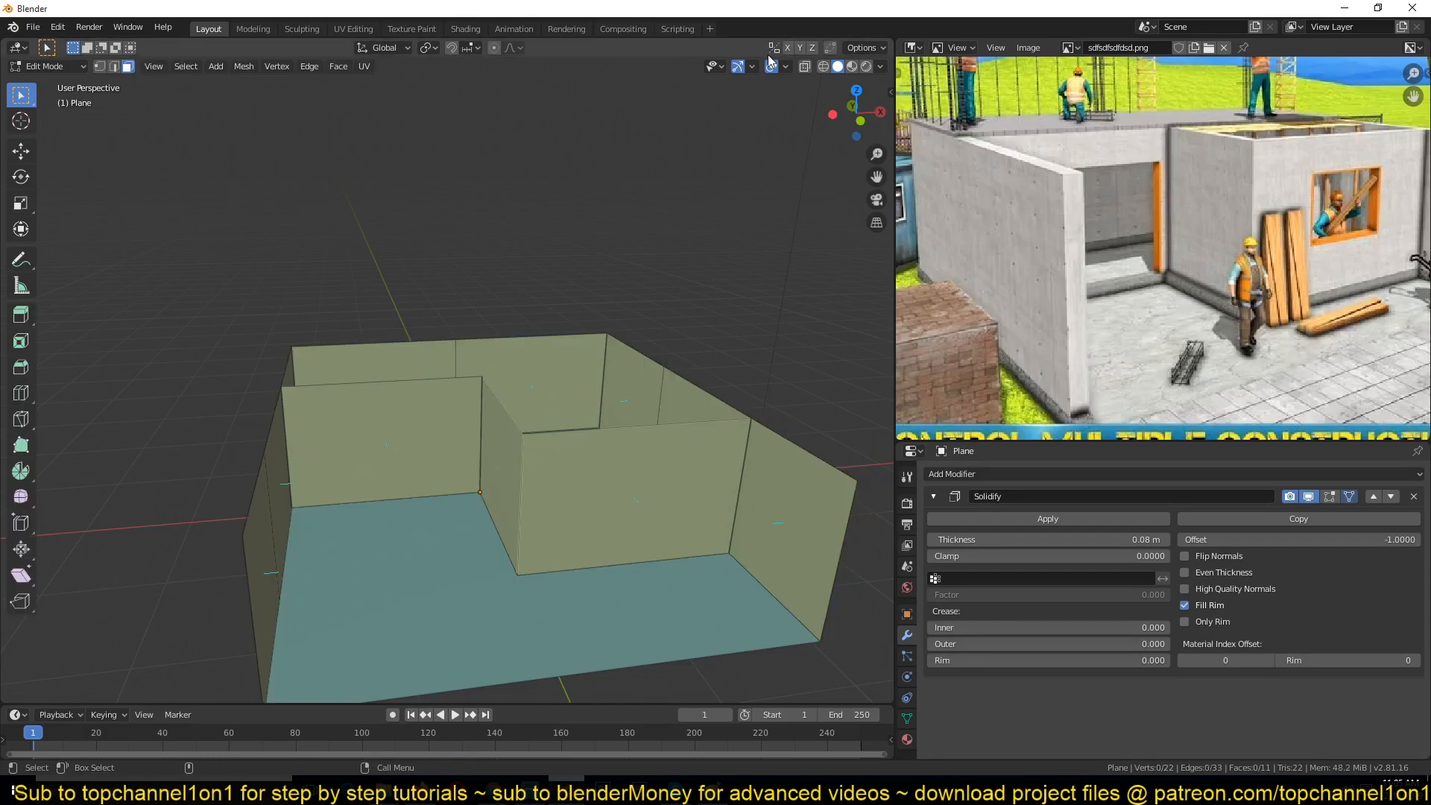
click(786, 66)
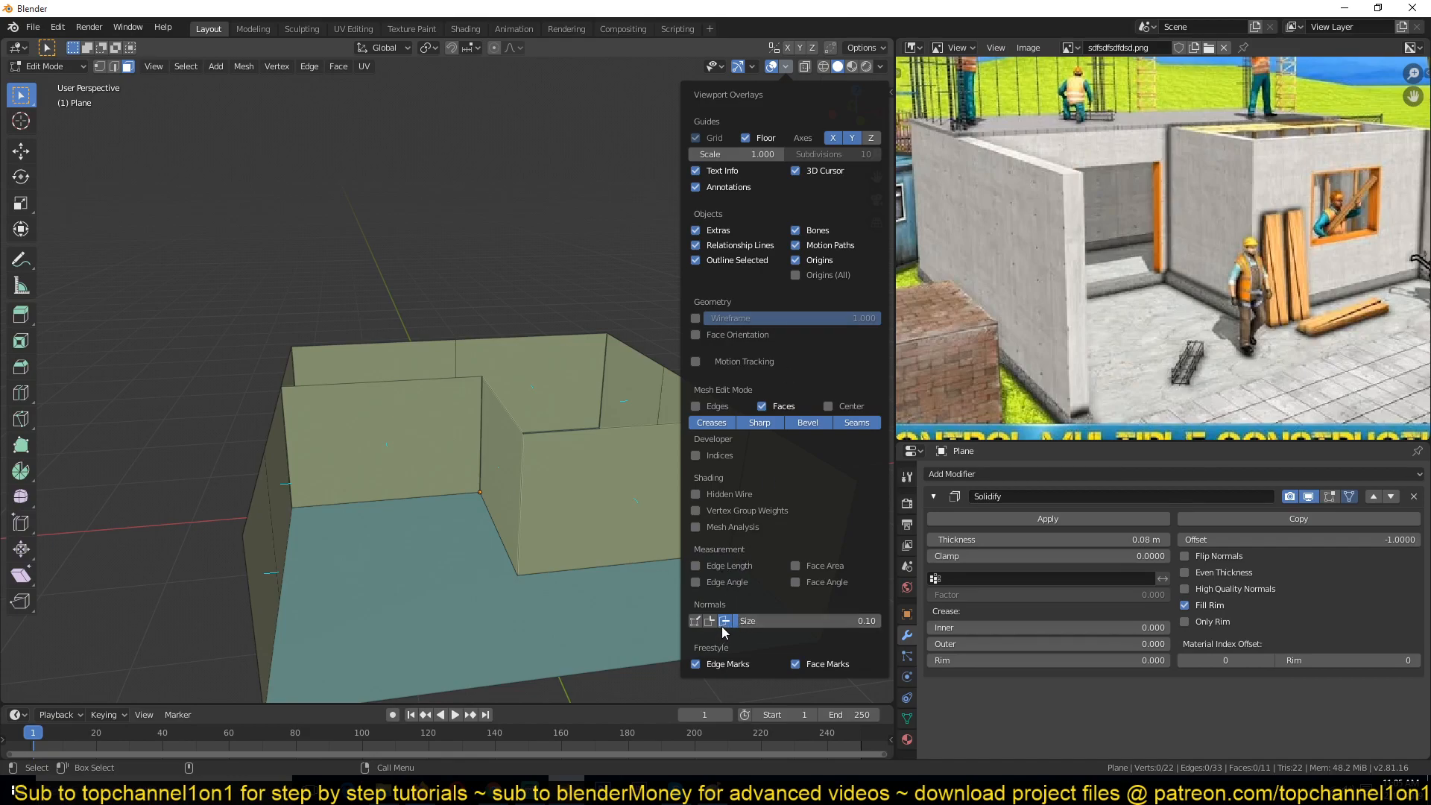
middle_drag(570, 456, 763, 514)
middle_drag(594, 419, 638, 458)
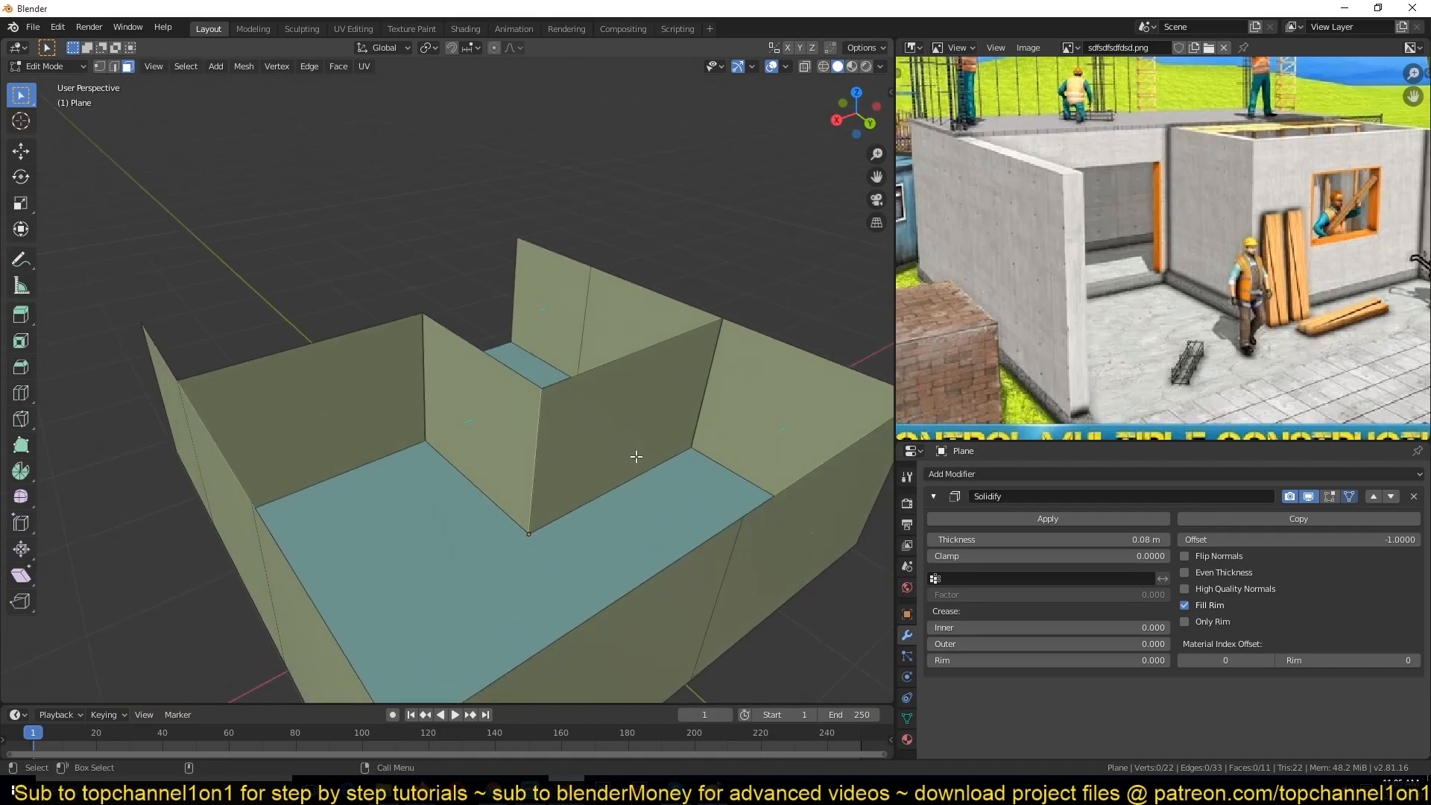
key(Tab)
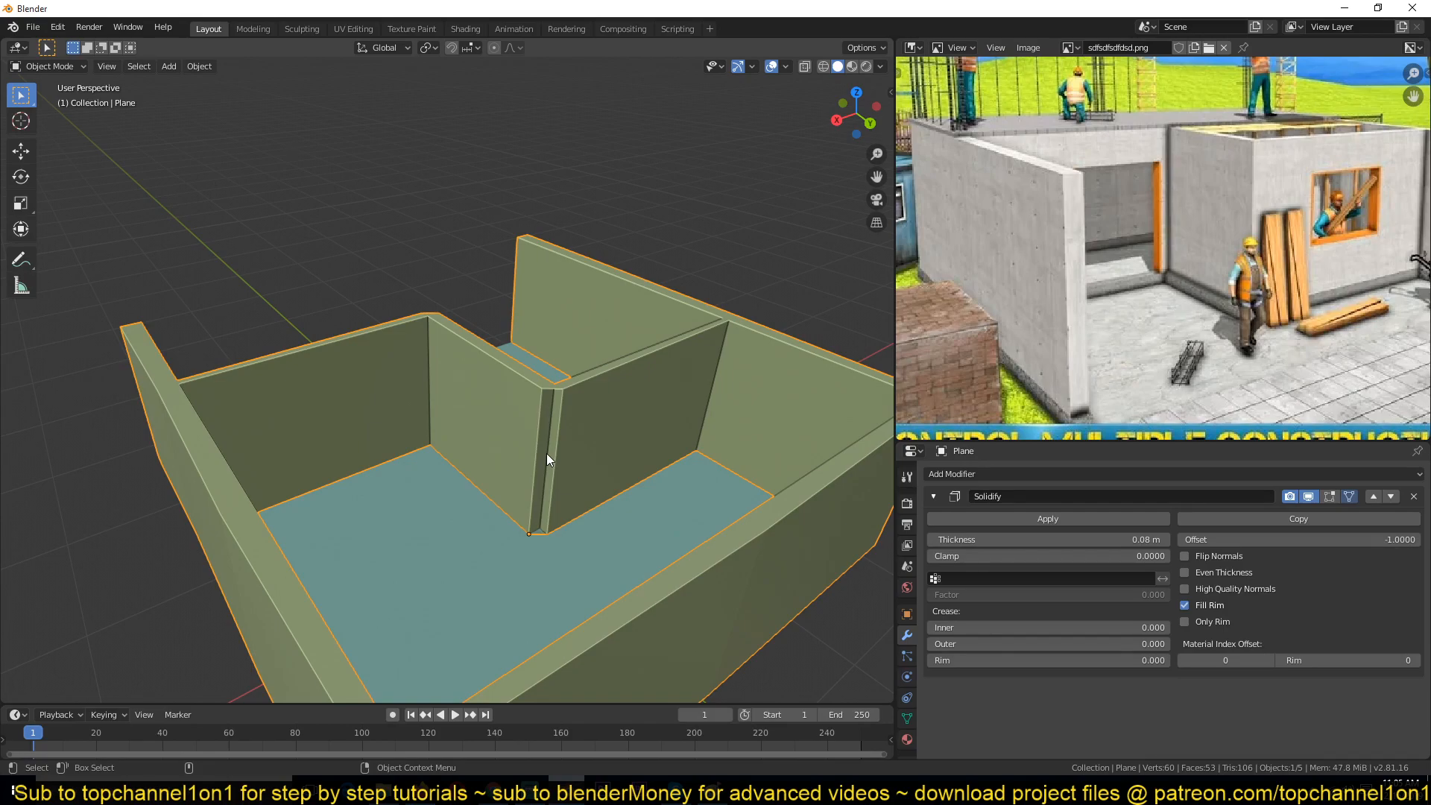
scroll(547, 453, down, 4)
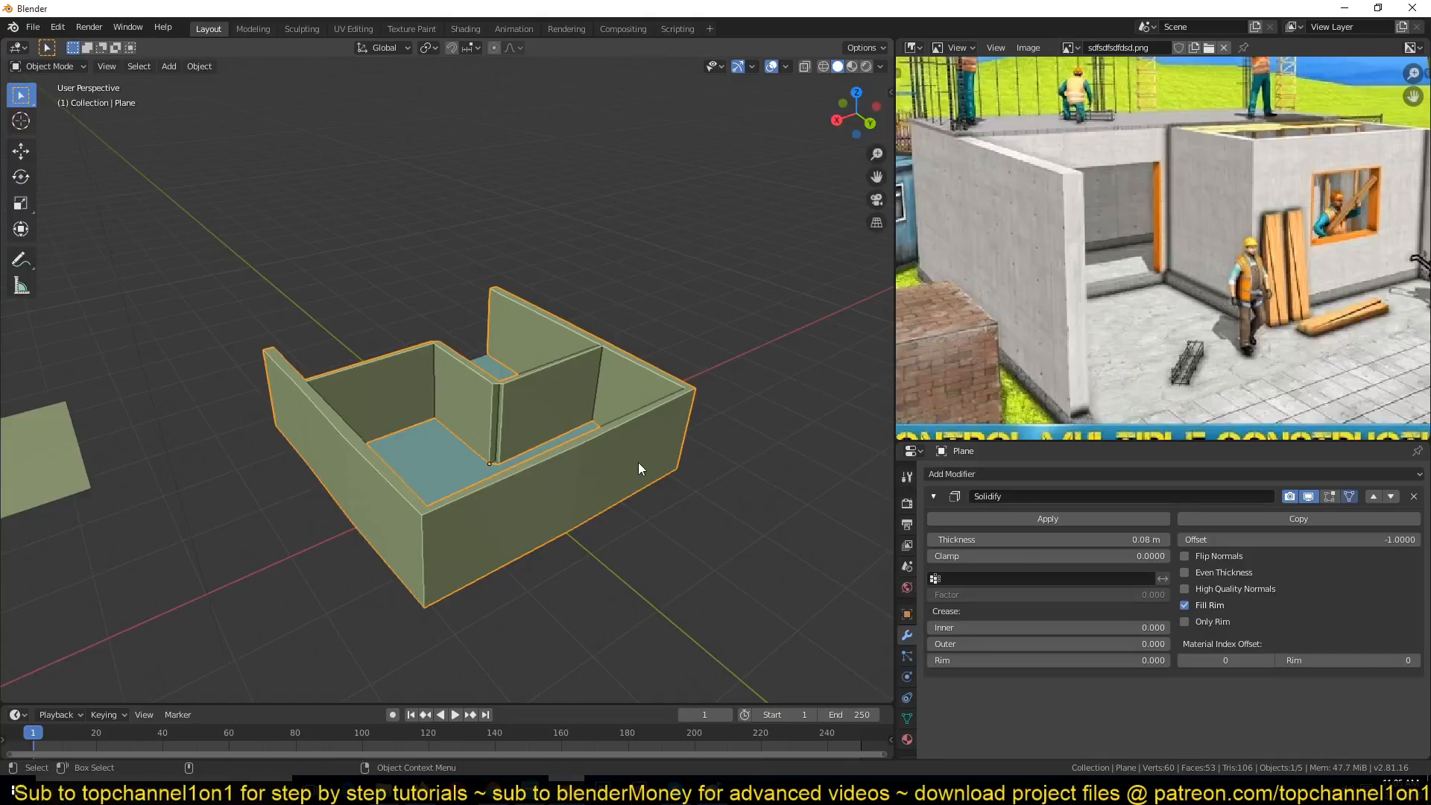
Step: Select the new plane, frame it in the view and add a Solidify modifier to it
click(12, 470)
key(KP_Decimal)
middle_drag(14, 471, 114, 352)
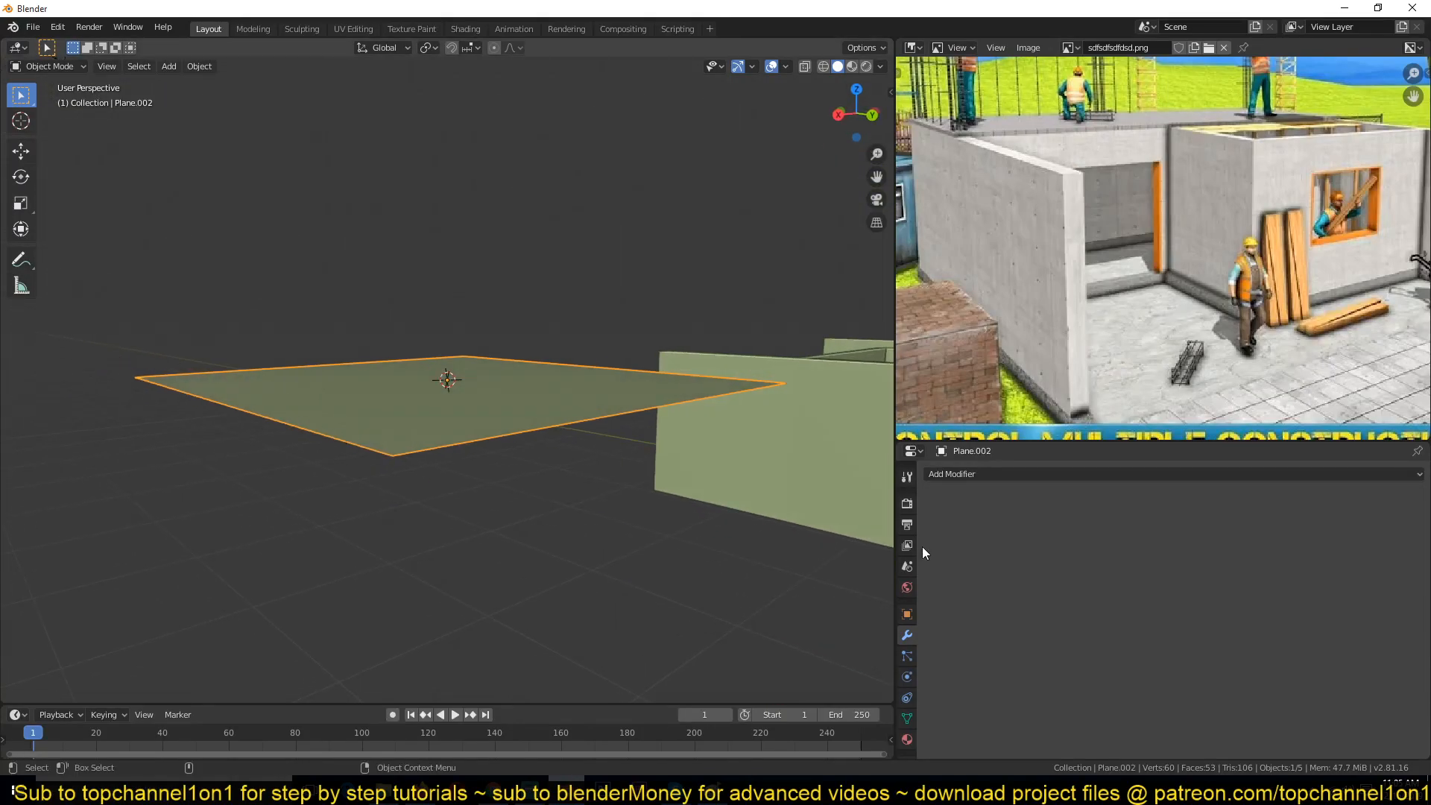
click(1036, 475)
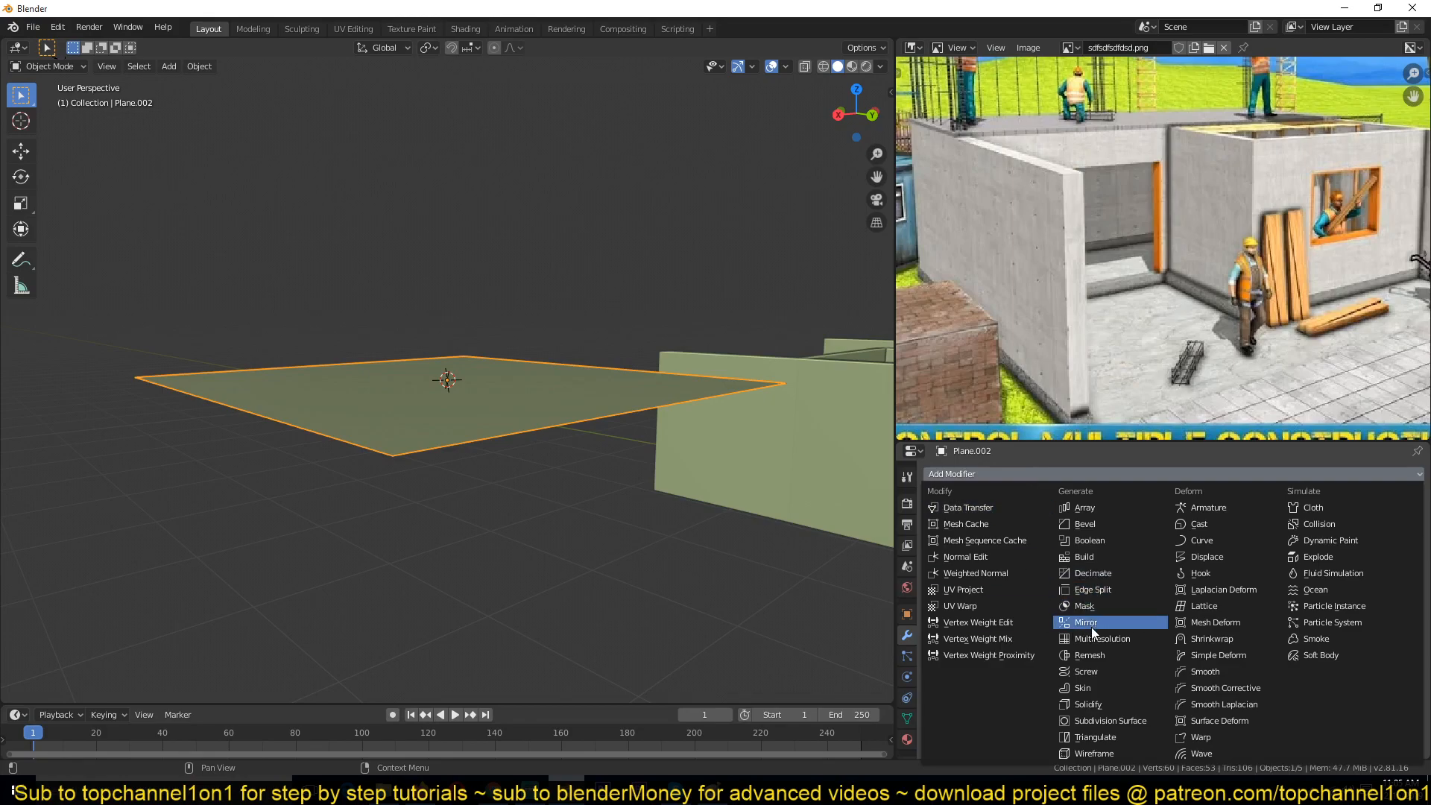
click(1102, 703)
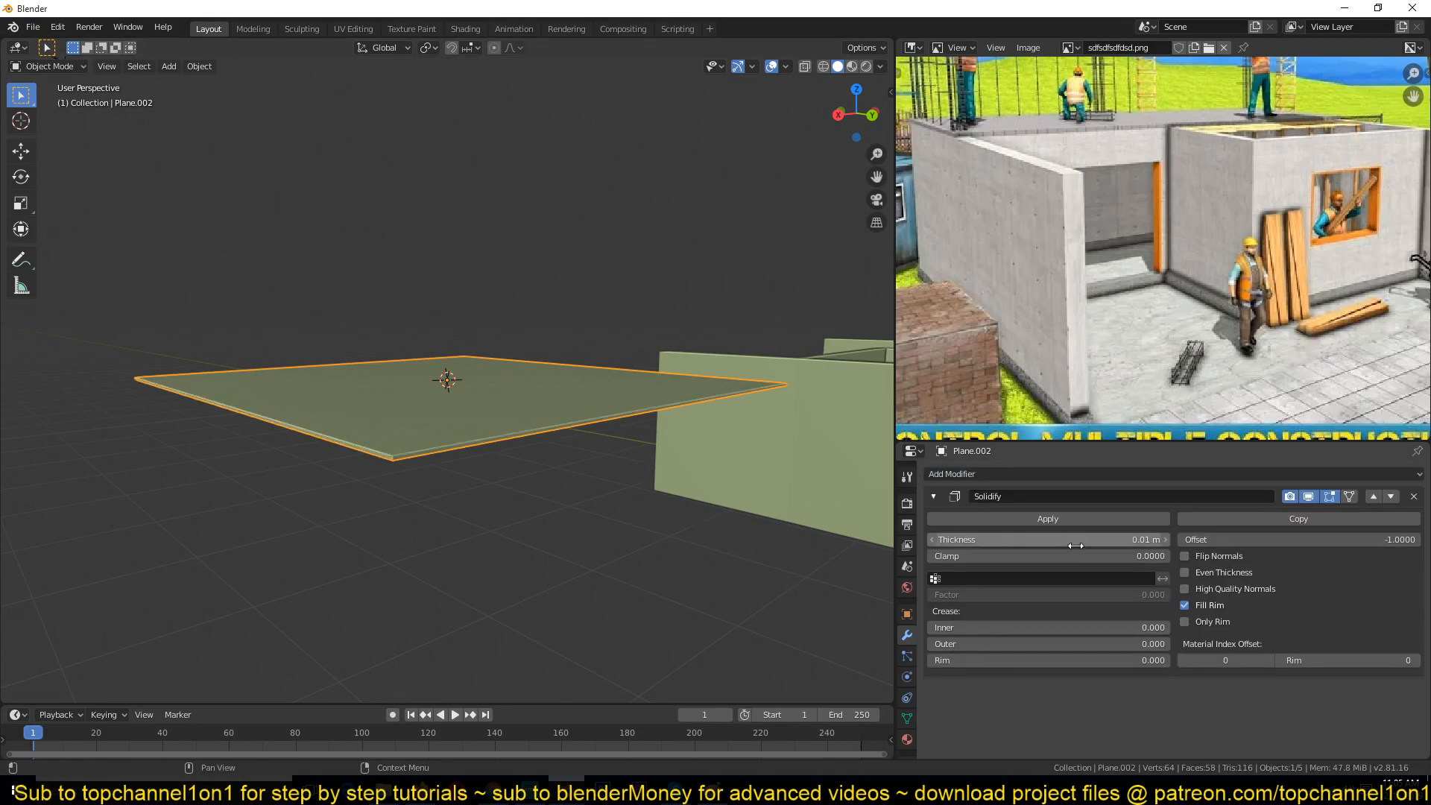
Step: Set the floor slab's Solidify thickness to 0.25 m
middle_drag(615, 417, 467, 355)
key(Tab)
key(Tab)
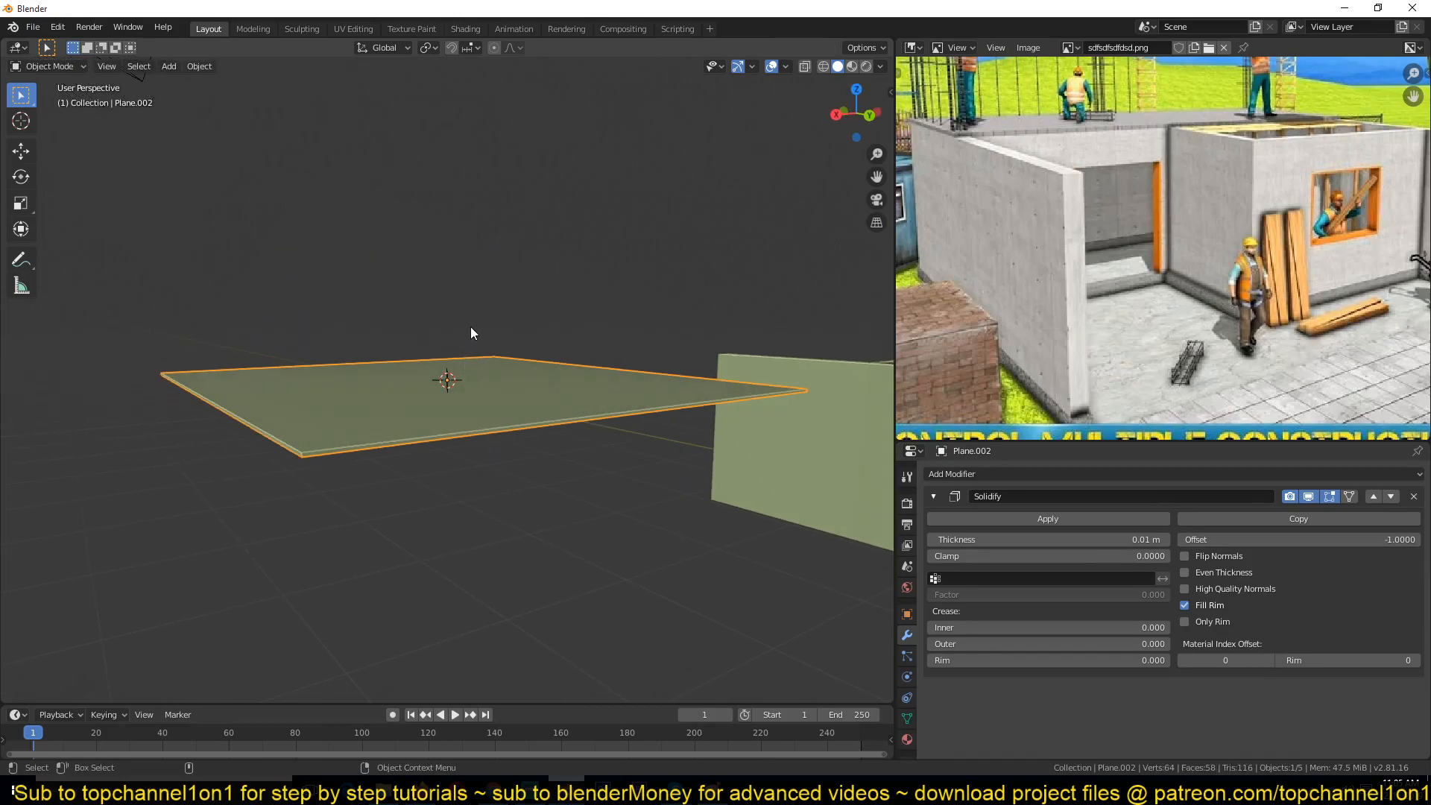
key(Tab)
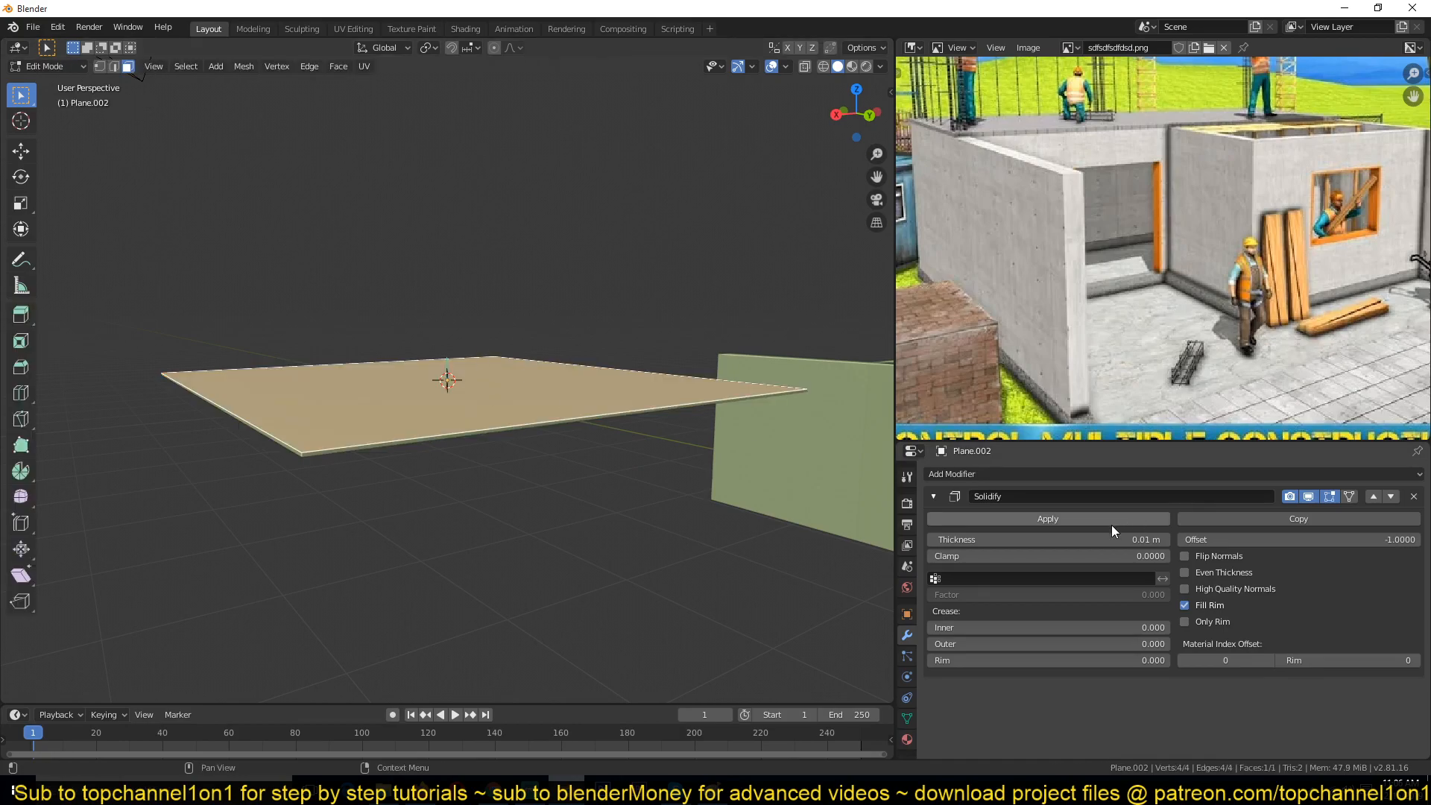
drag(1096, 539, 1152, 539)
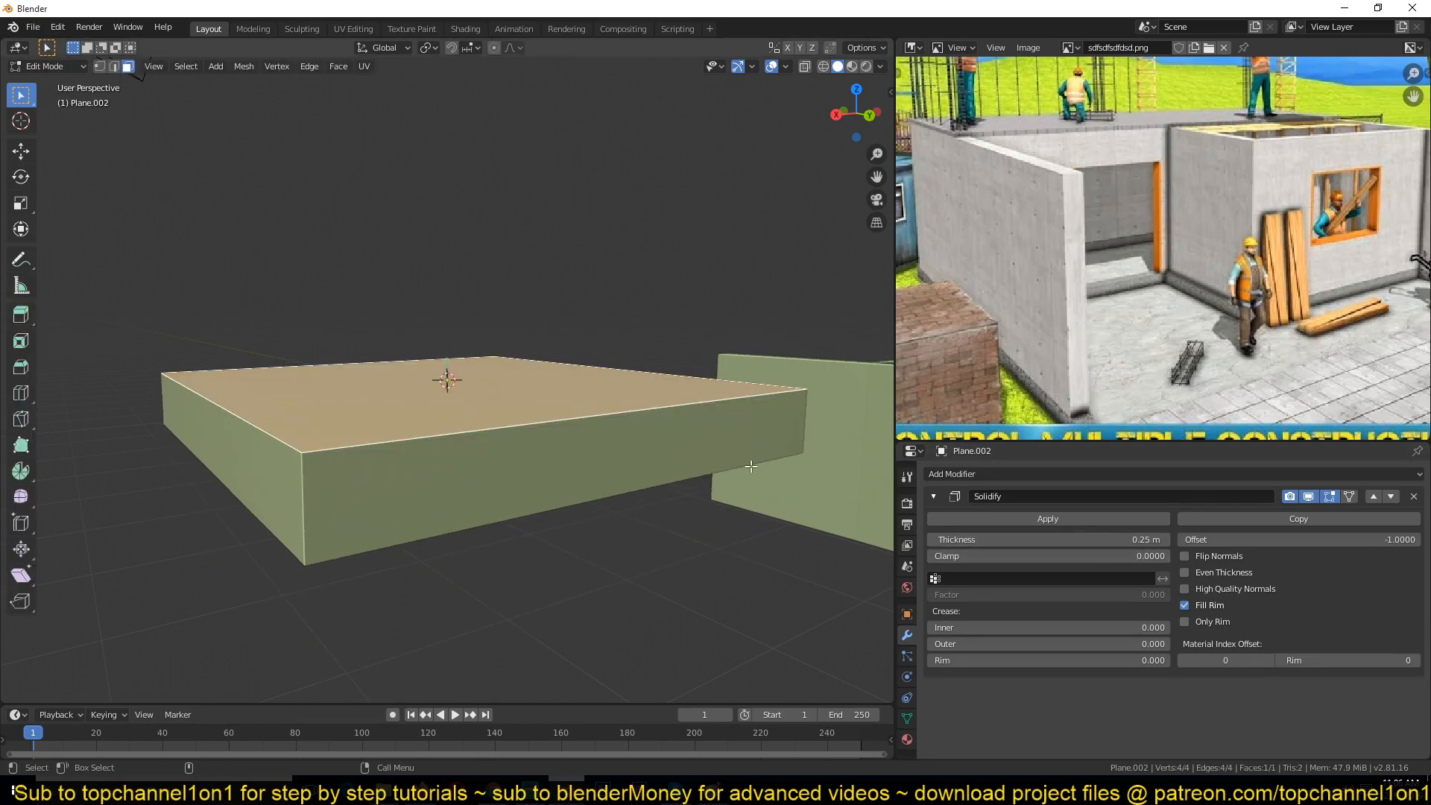
Step: Toggle Flip Normals on the floor slab's Solidify modifier
key(Tab)
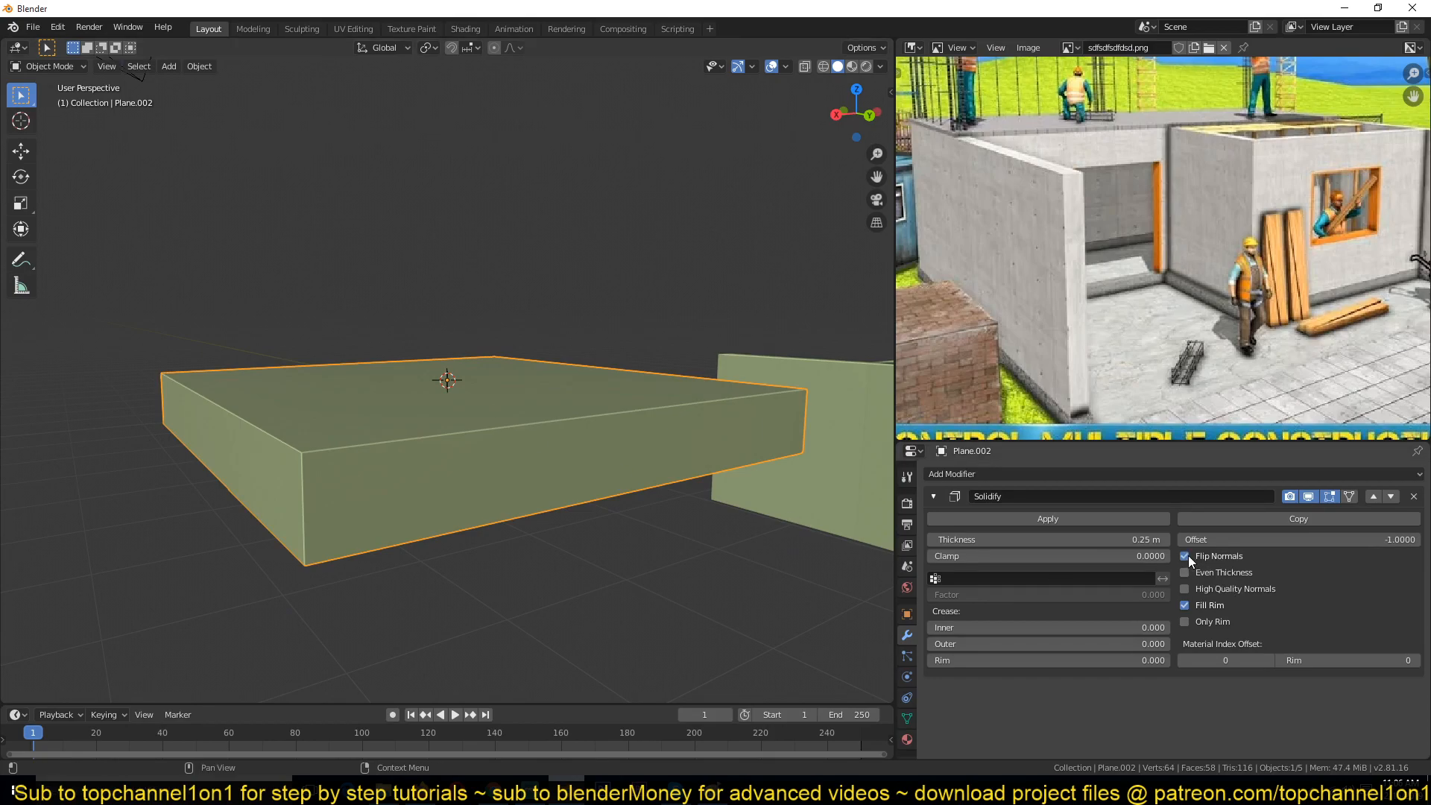
key(Tab)
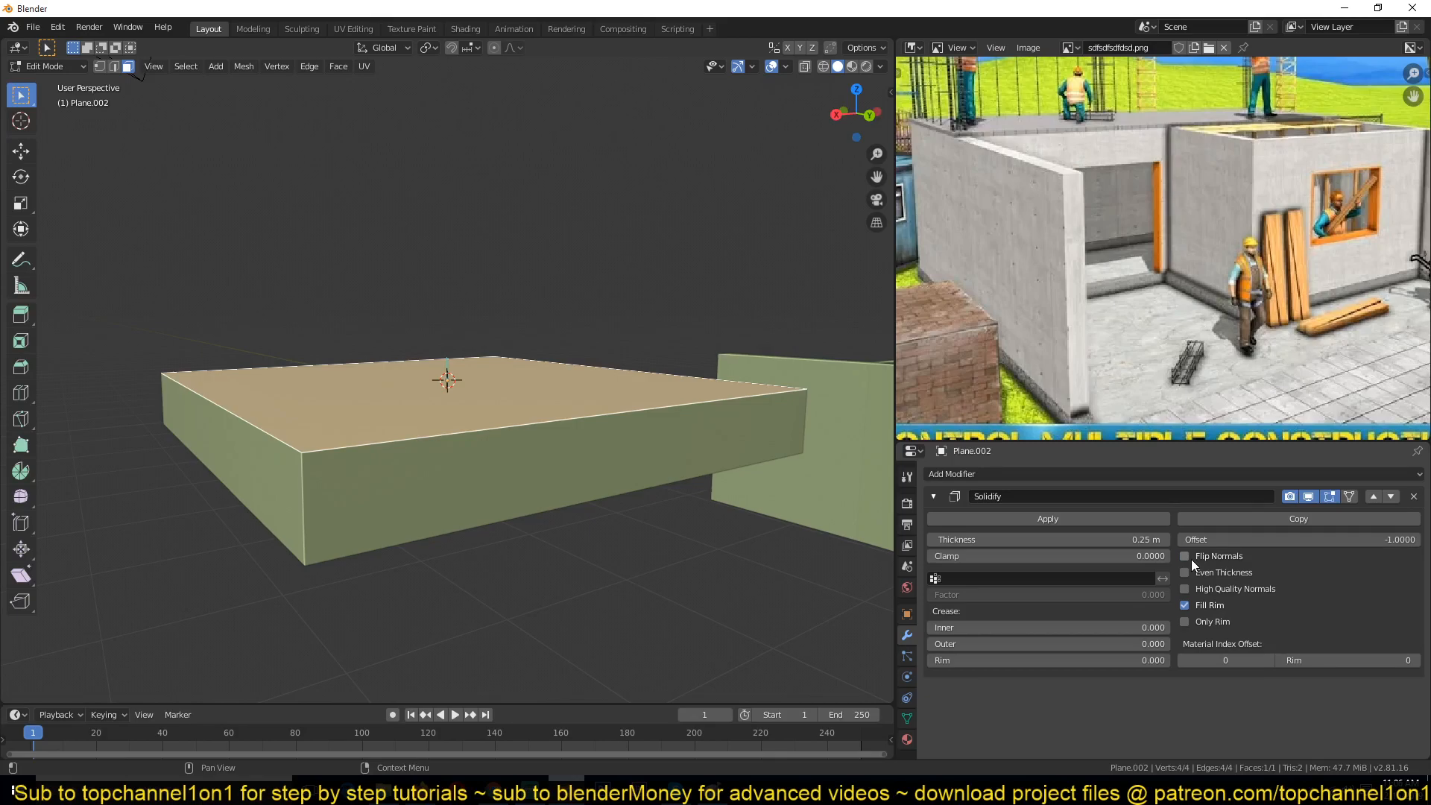
click(1191, 559)
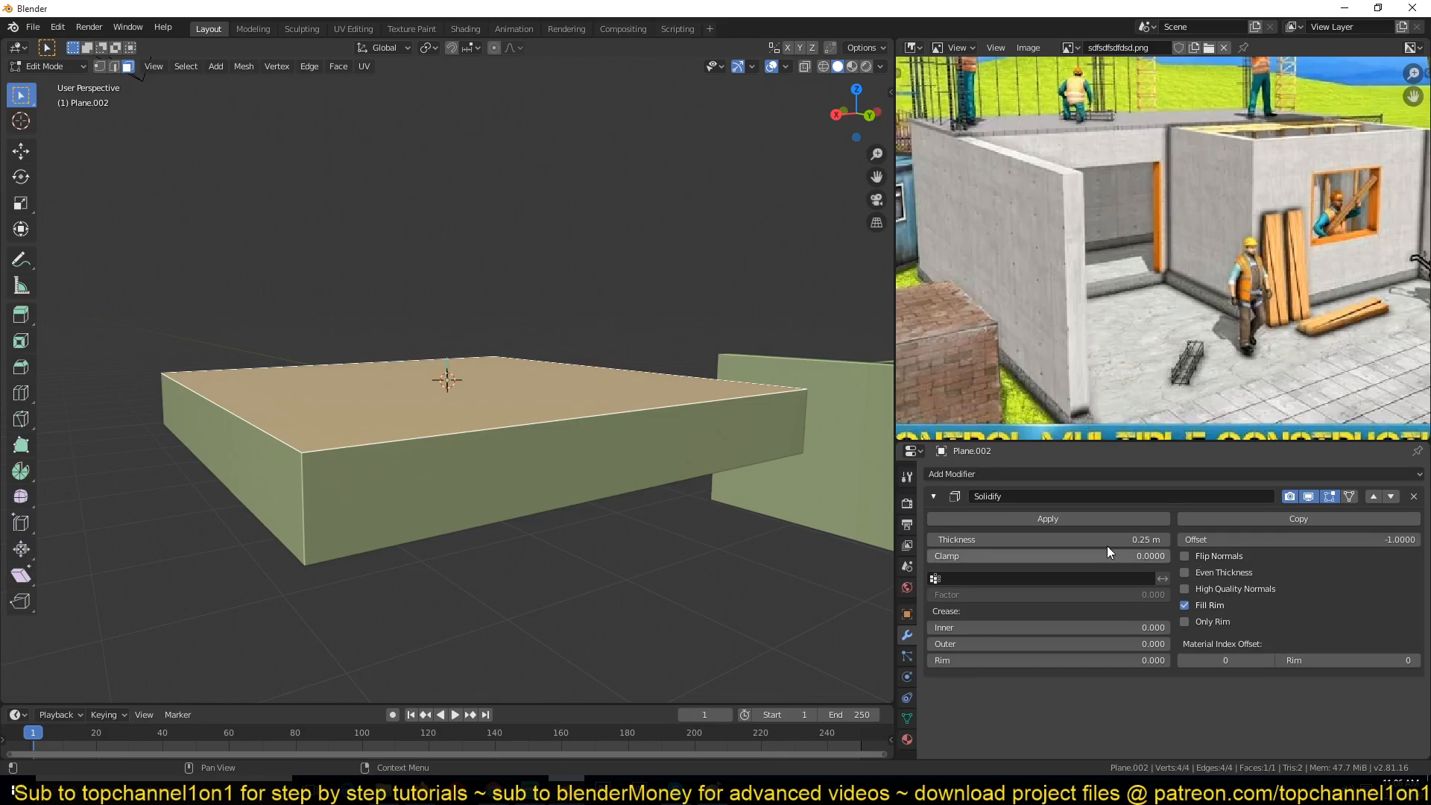
Step: Enable Flip Normals on the floor slab's Solidify modifier and check the slab in Edit and Object Mode
click(1184, 556)
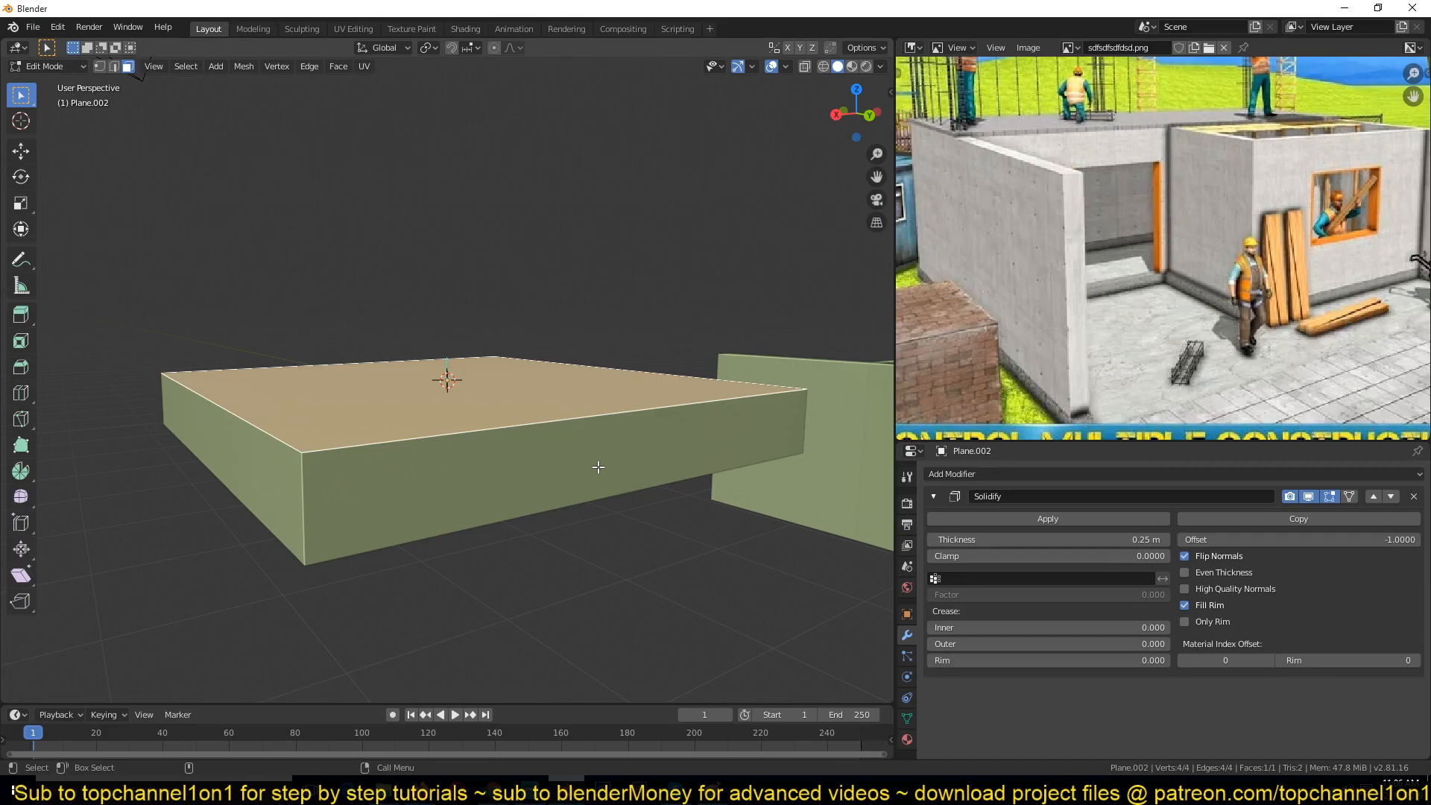
key(Tab)
middle_drag(568, 458, 614, 473)
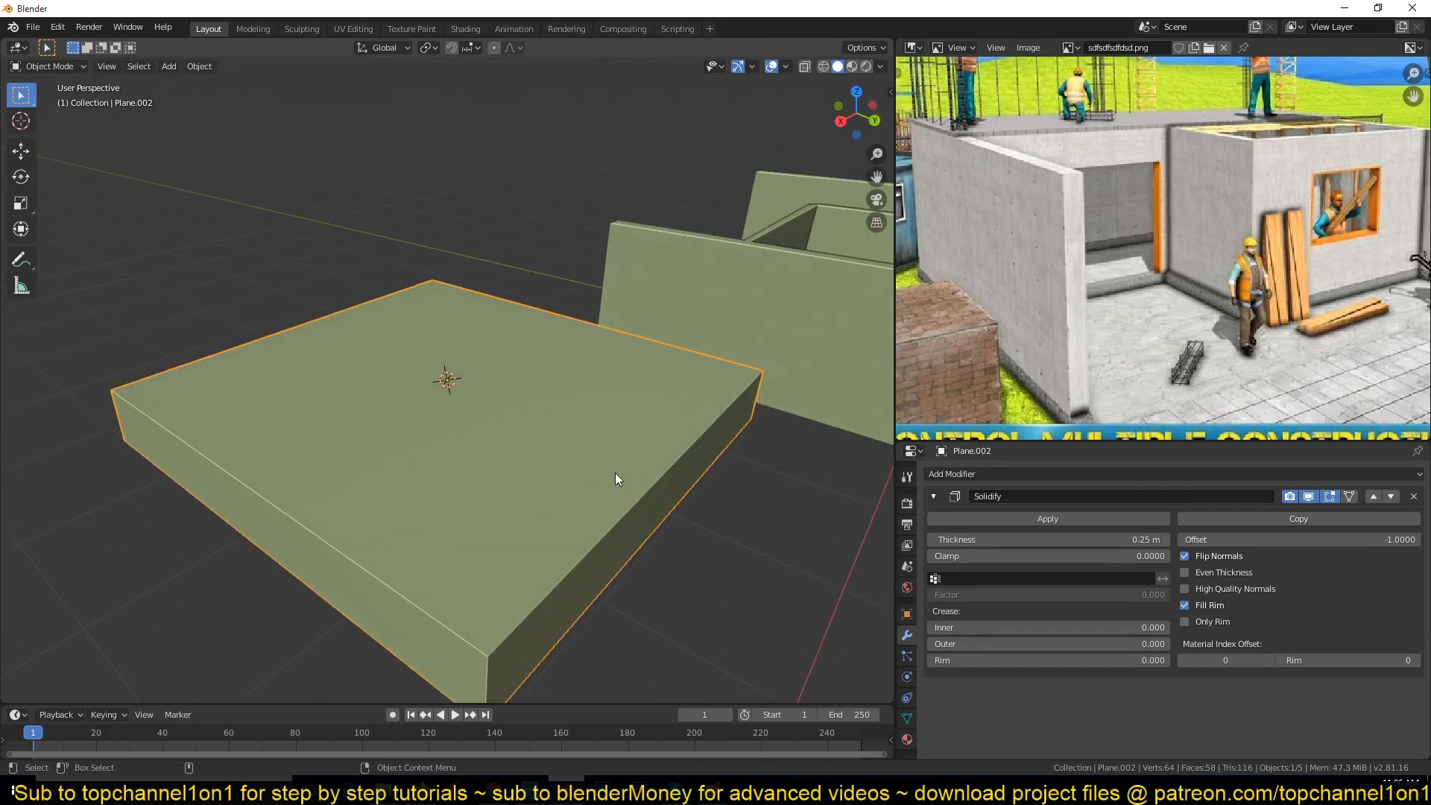
key(Tab)
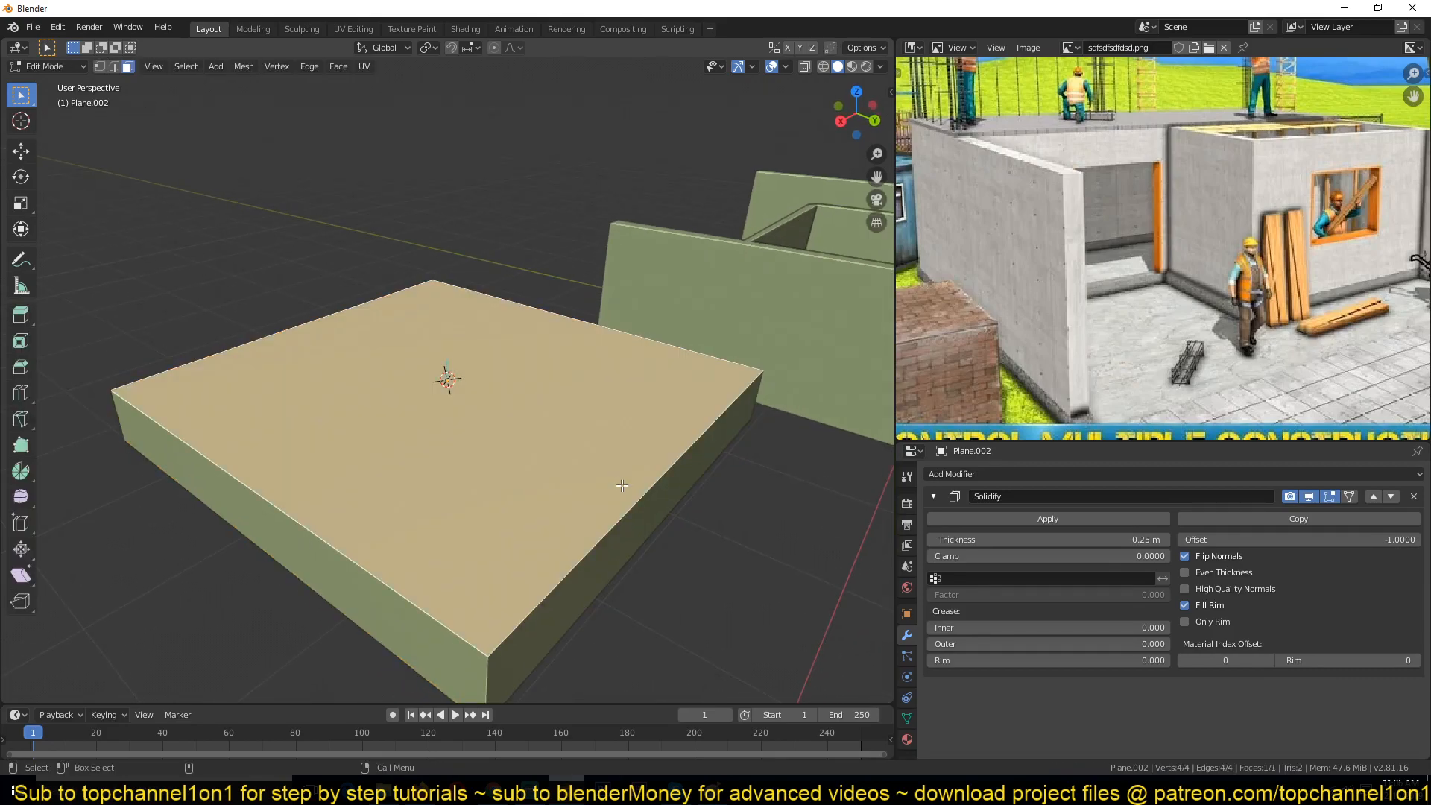
middle_drag(563, 456, 611, 447)
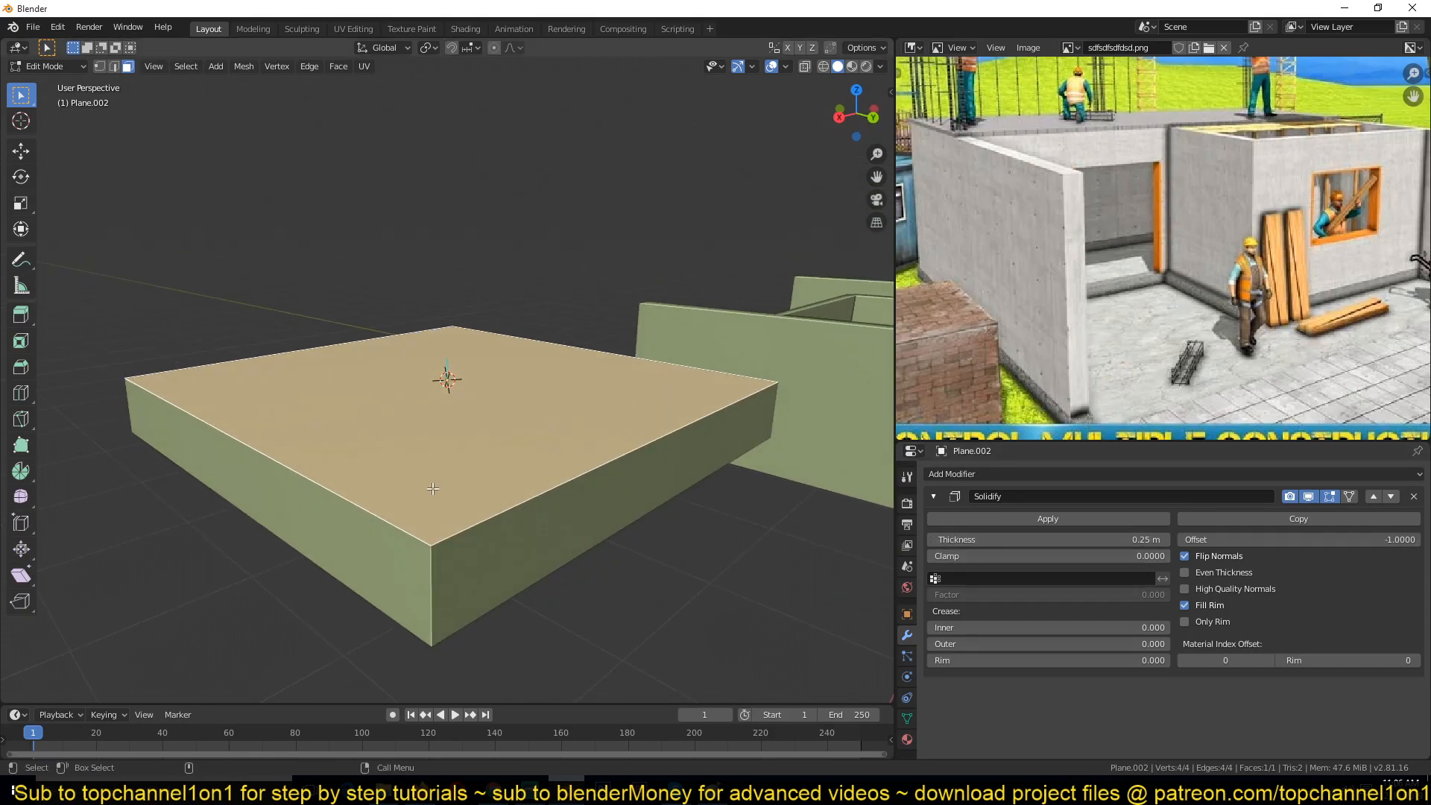
key(Tab)
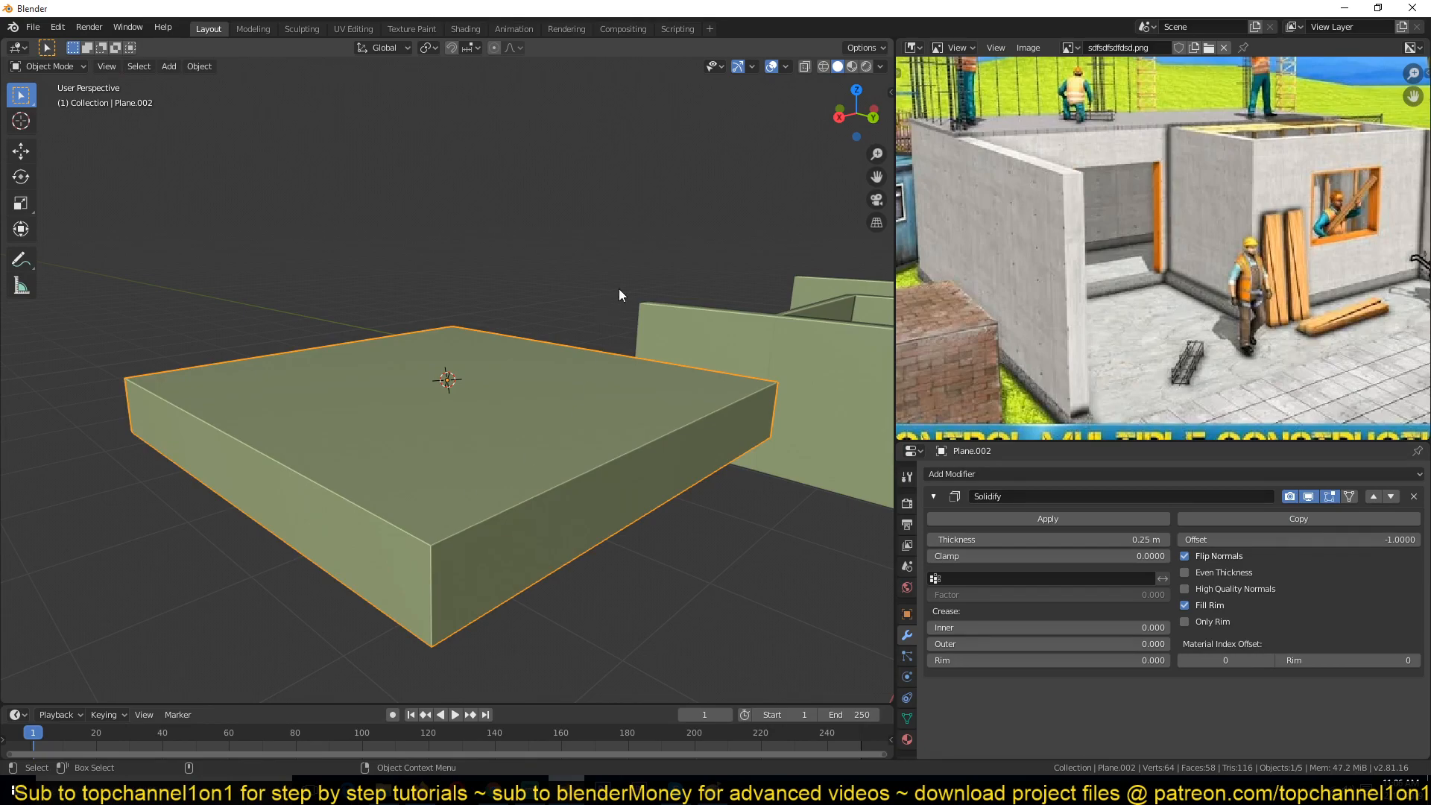
Step: Turn on the Face Orientation overlay and inspect the normals of the floor slab and walls
click(787, 67)
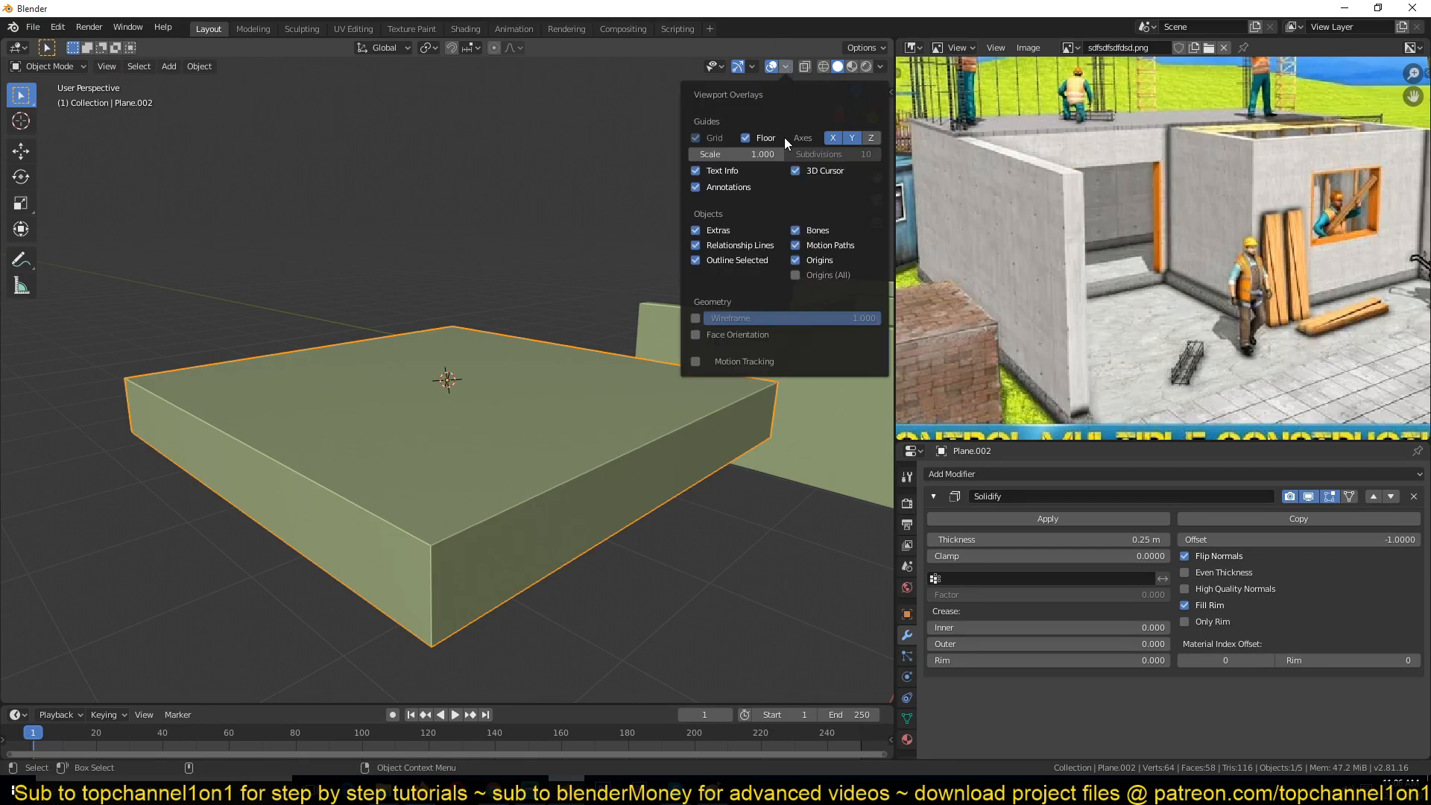
click(786, 66)
click(723, 337)
scroll(633, 395, down, 3)
middle_drag(632, 395, 583, 580)
scroll(632, 421, up, 2)
key(Tab)
key(Tab)
scroll(534, 565, up, 3)
scroll(584, 579, down, 3)
middle_drag(462, 579, 627, 536)
scroll(701, 562, up, 2)
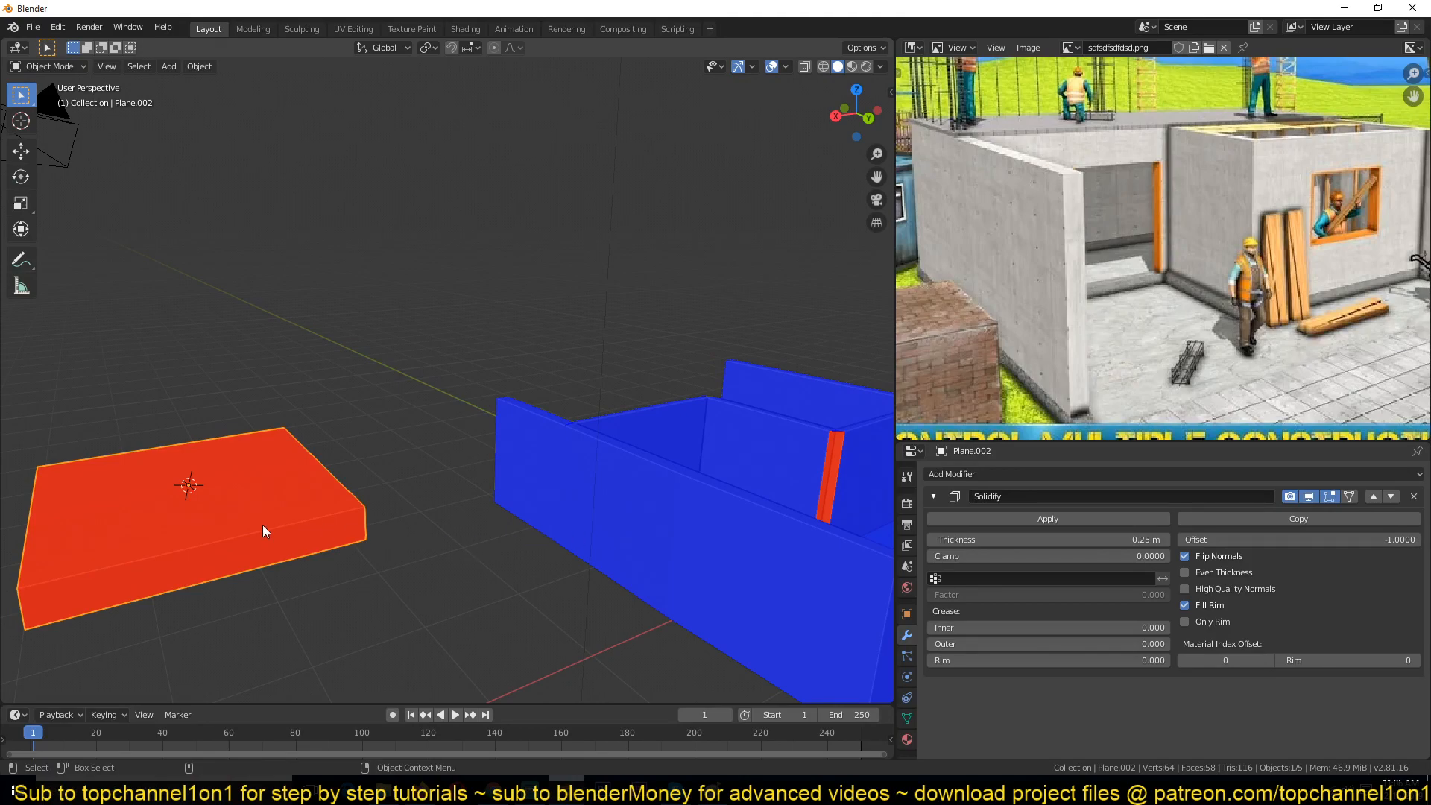
Step: Toggle the floor slab's Flip Normals repeatedly, ending with it turned off
click(1185, 556)
click(1185, 556)
middle_drag(271, 530, 415, 385)
click(1185, 556)
click(1185, 556)
click(1185, 556)
click(1186, 556)
click(1185, 556)
click(1185, 556)
click(1185, 557)
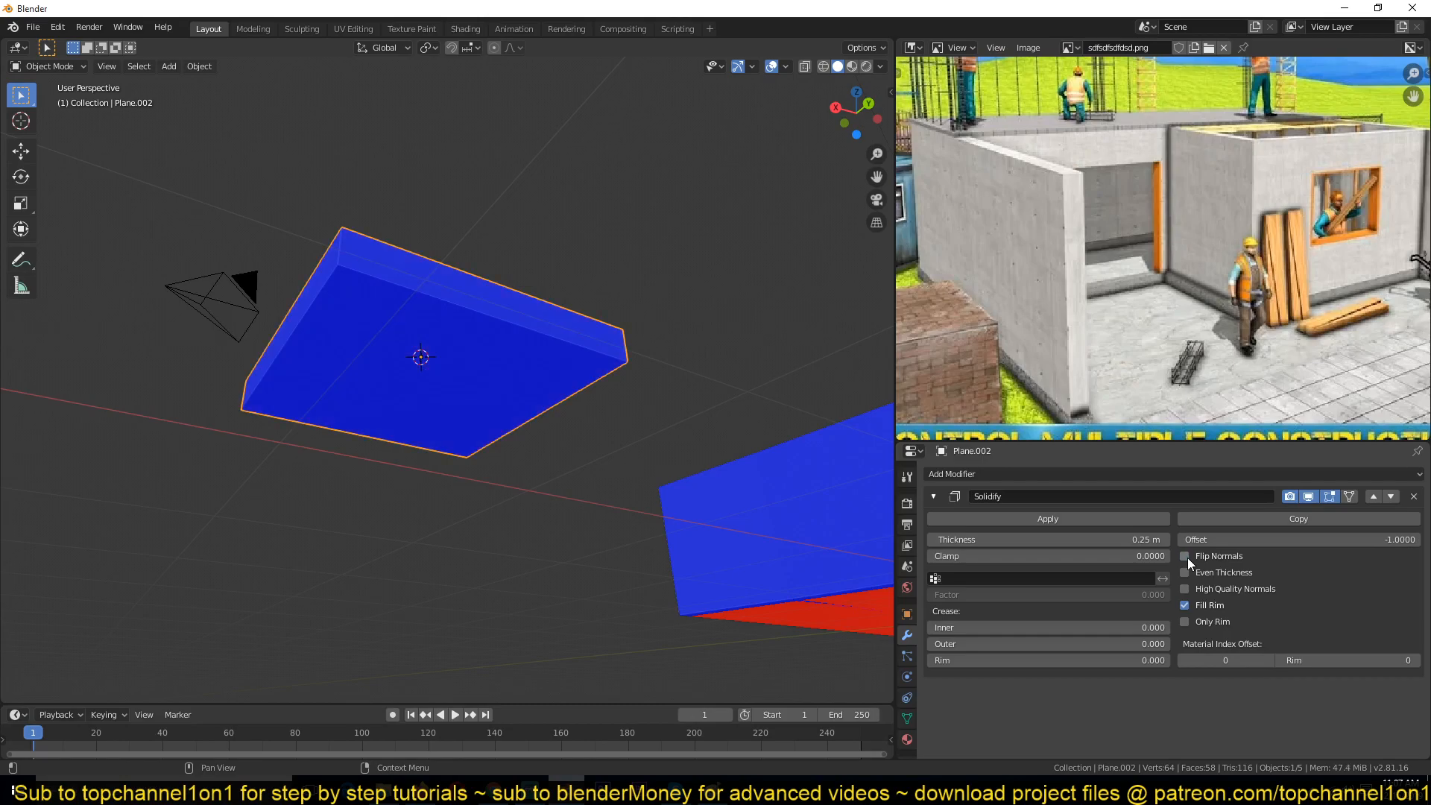
Step: Delete the floor slab object
middle_drag(613, 438, 607, 489)
key(x)
click(606, 489)
middle_drag(728, 516, 545, 449)
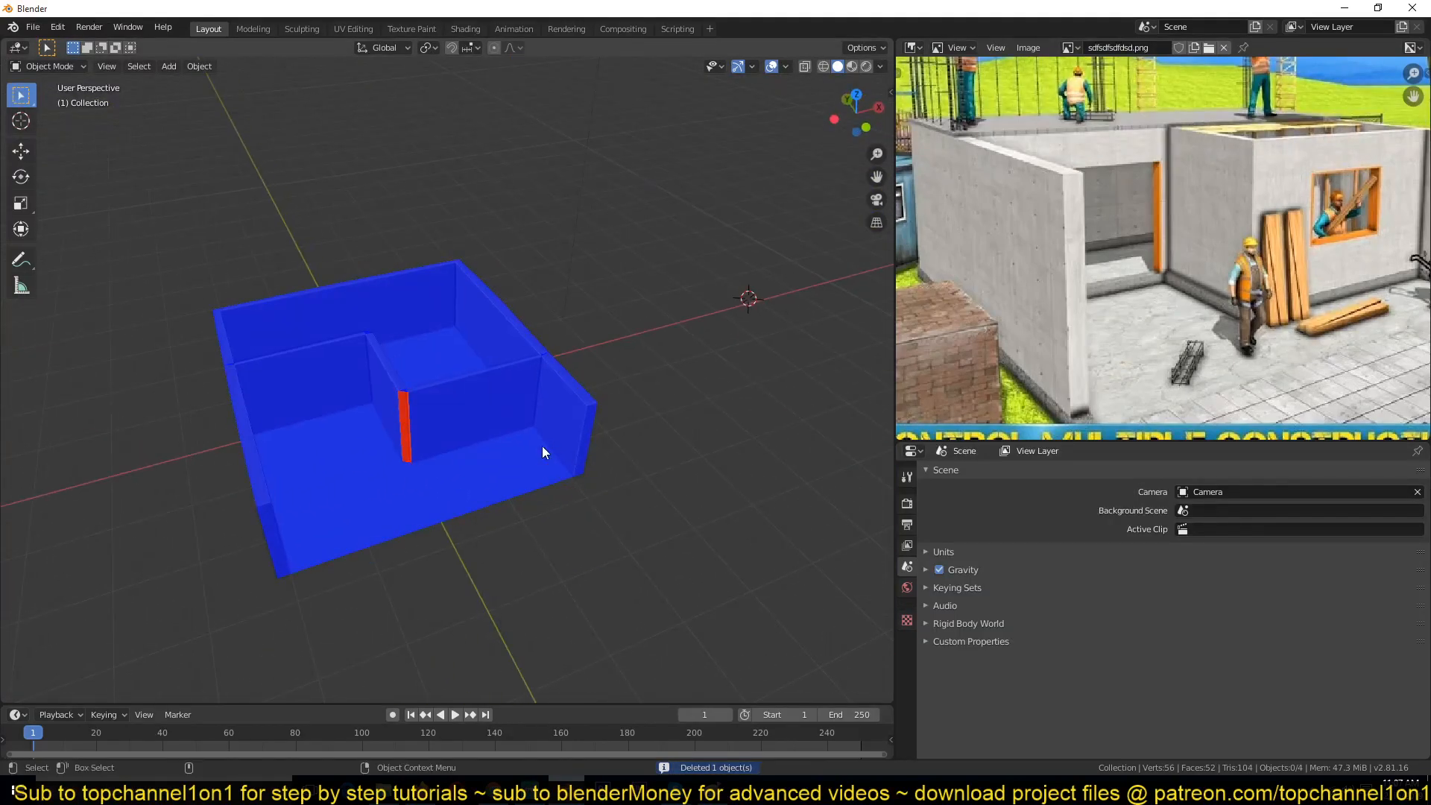
Step: Select the walls object and turn off the Face Orientation overlay
click(547, 447)
click(501, 418)
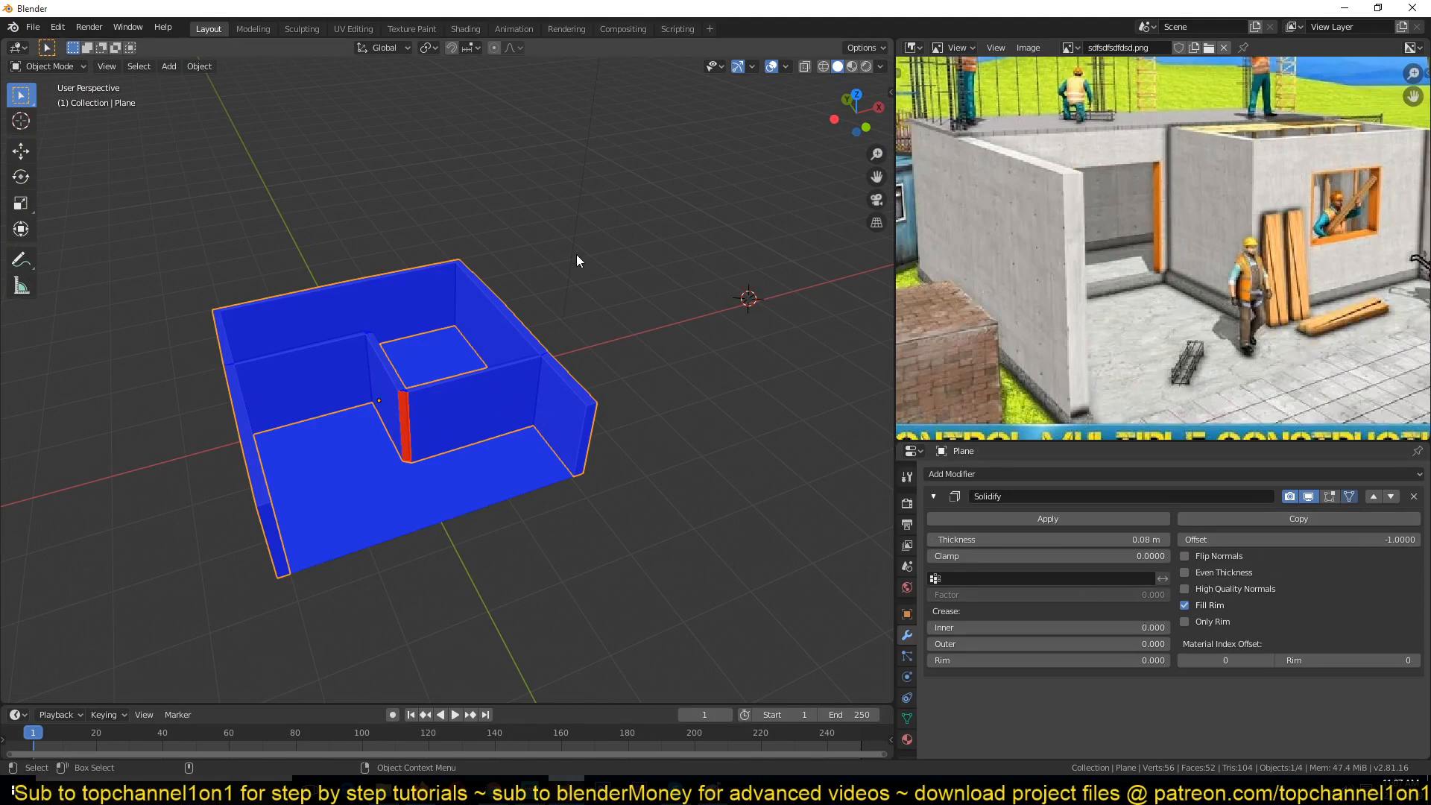
click(785, 67)
click(726, 334)
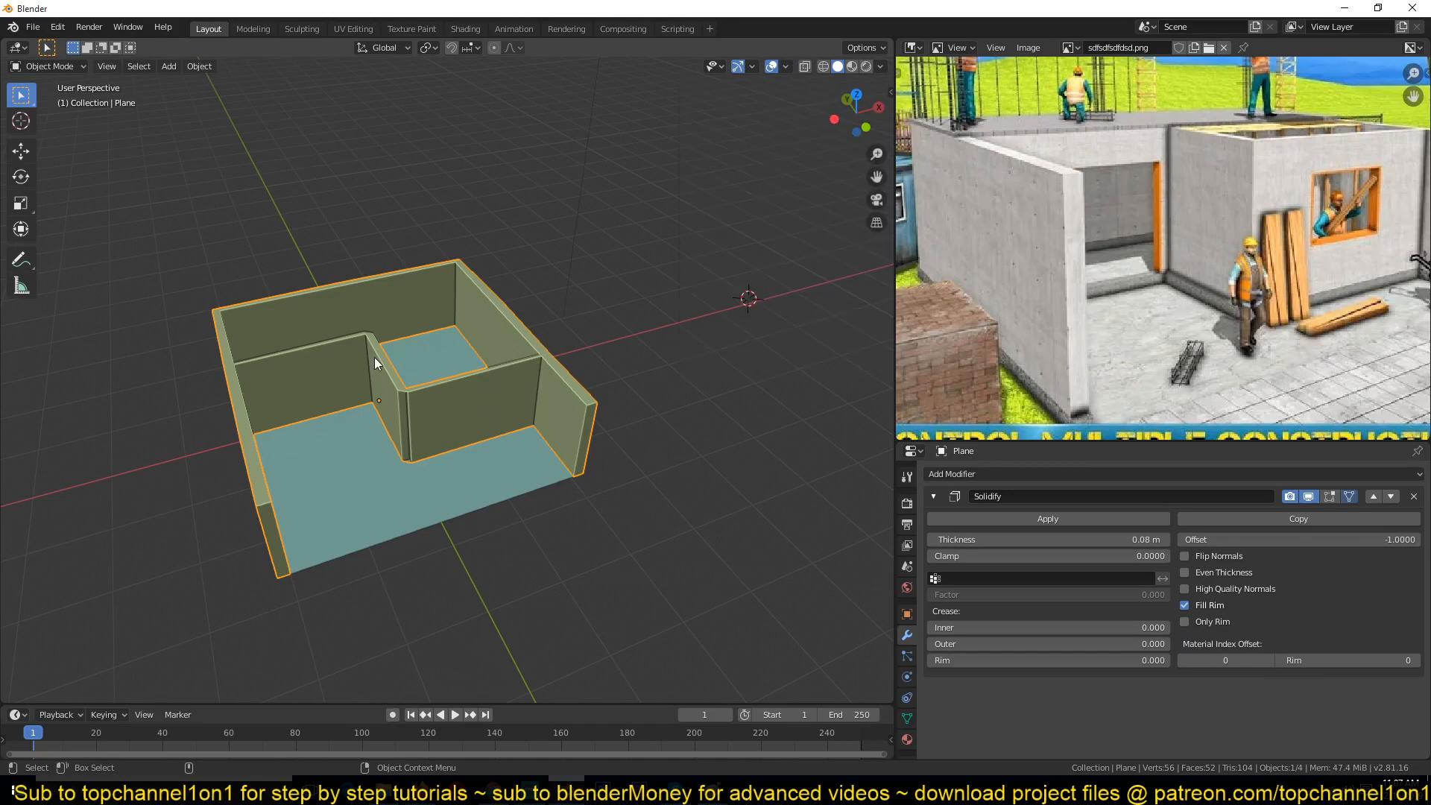
Step: Inspect the walls mesh and its interior partition faces in Edit Mode from several angles
scroll(503, 462, up, 6)
key(Tab)
shift+middle_drag(662, 492, 738, 503)
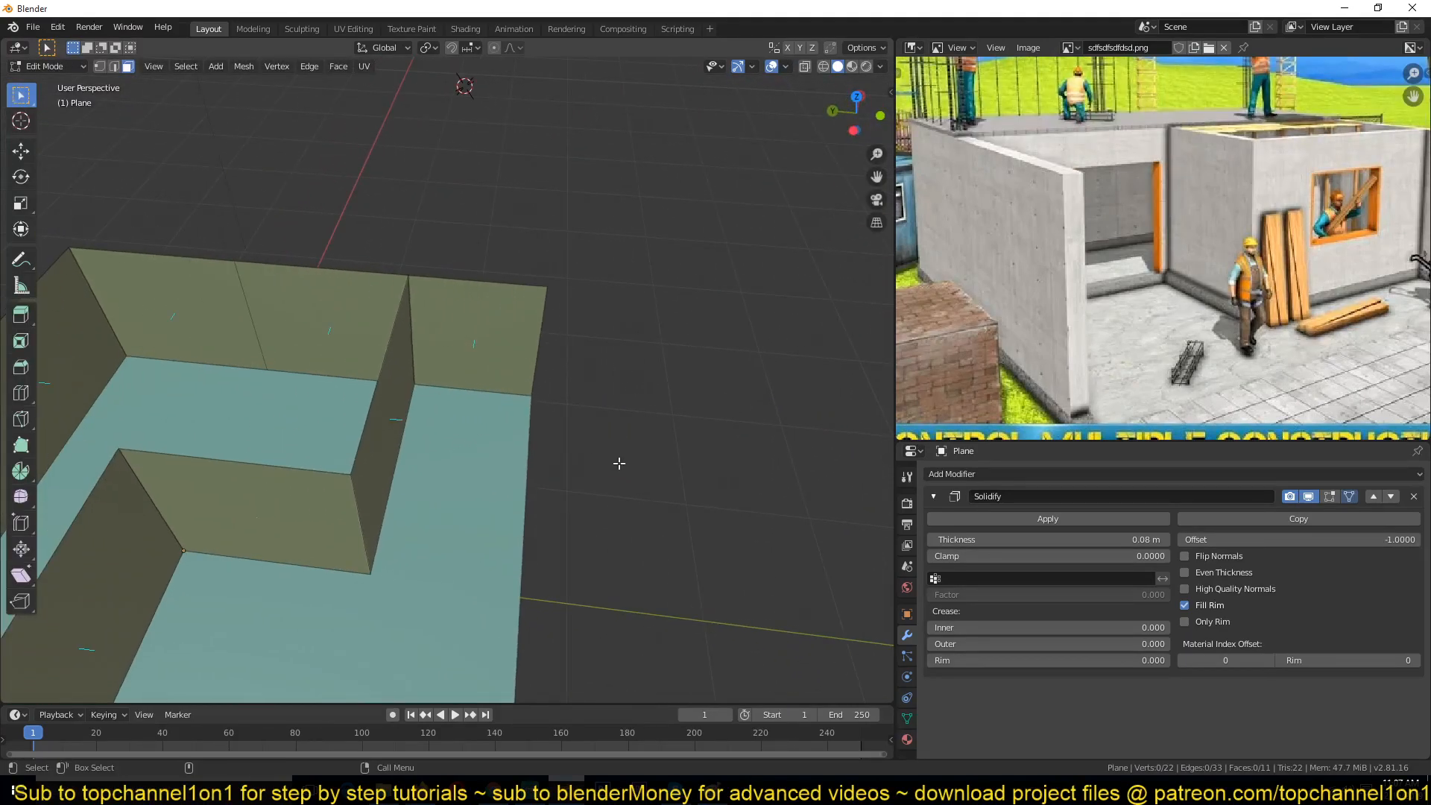
key(Tab)
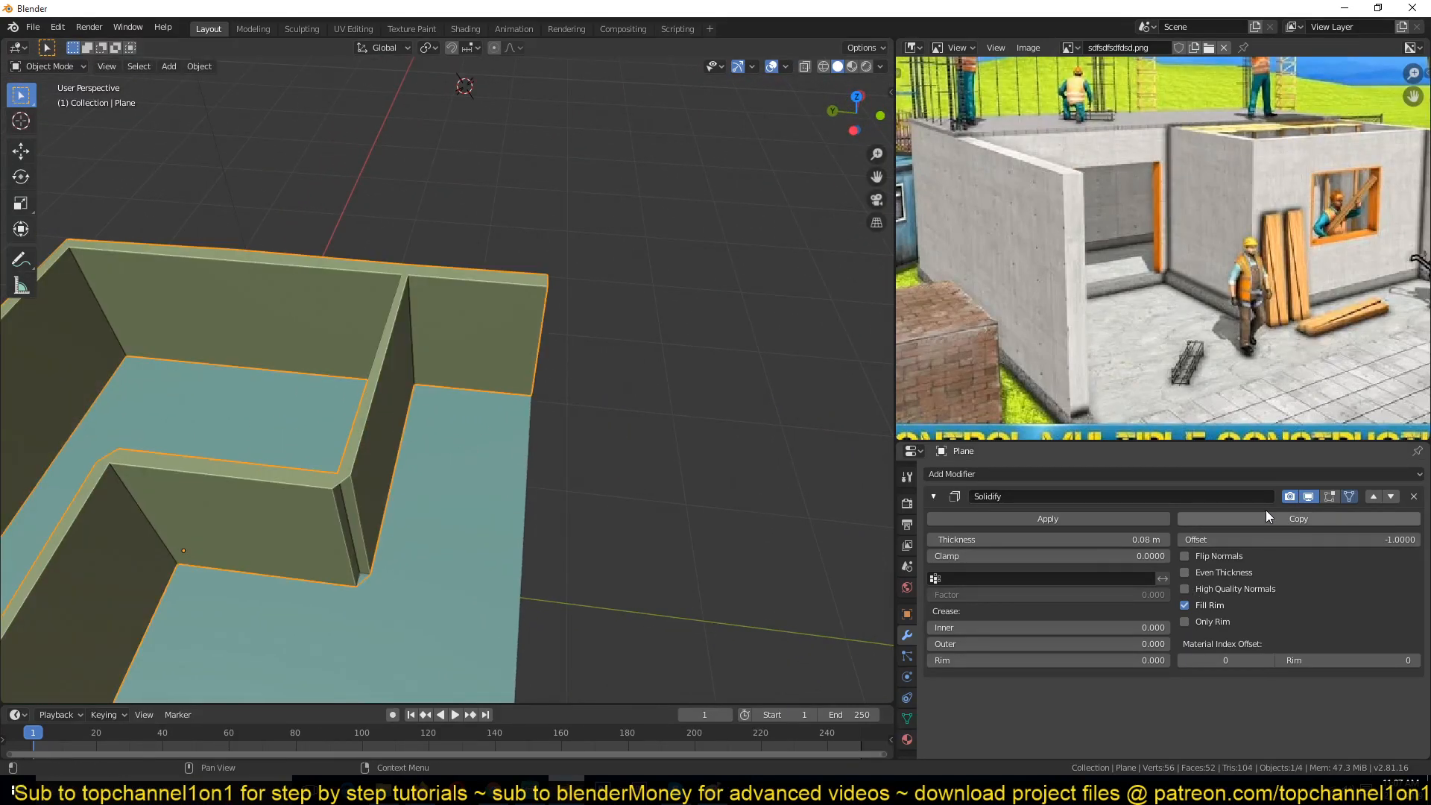
key(Tab)
click(383, 420)
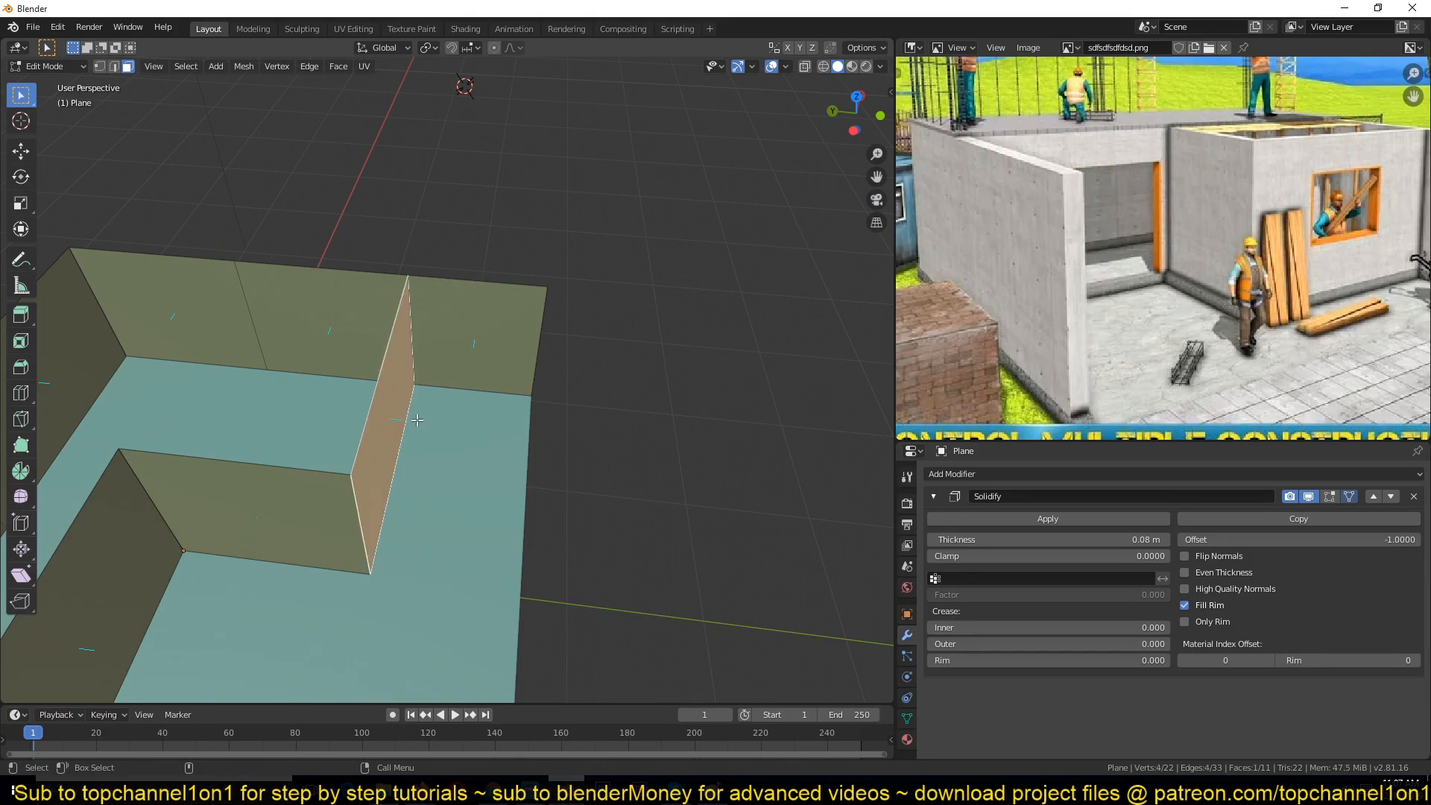
key(Tab)
key(Tab)
key(Tab)
key(Tab)
middle_drag(281, 504, 596, 436)
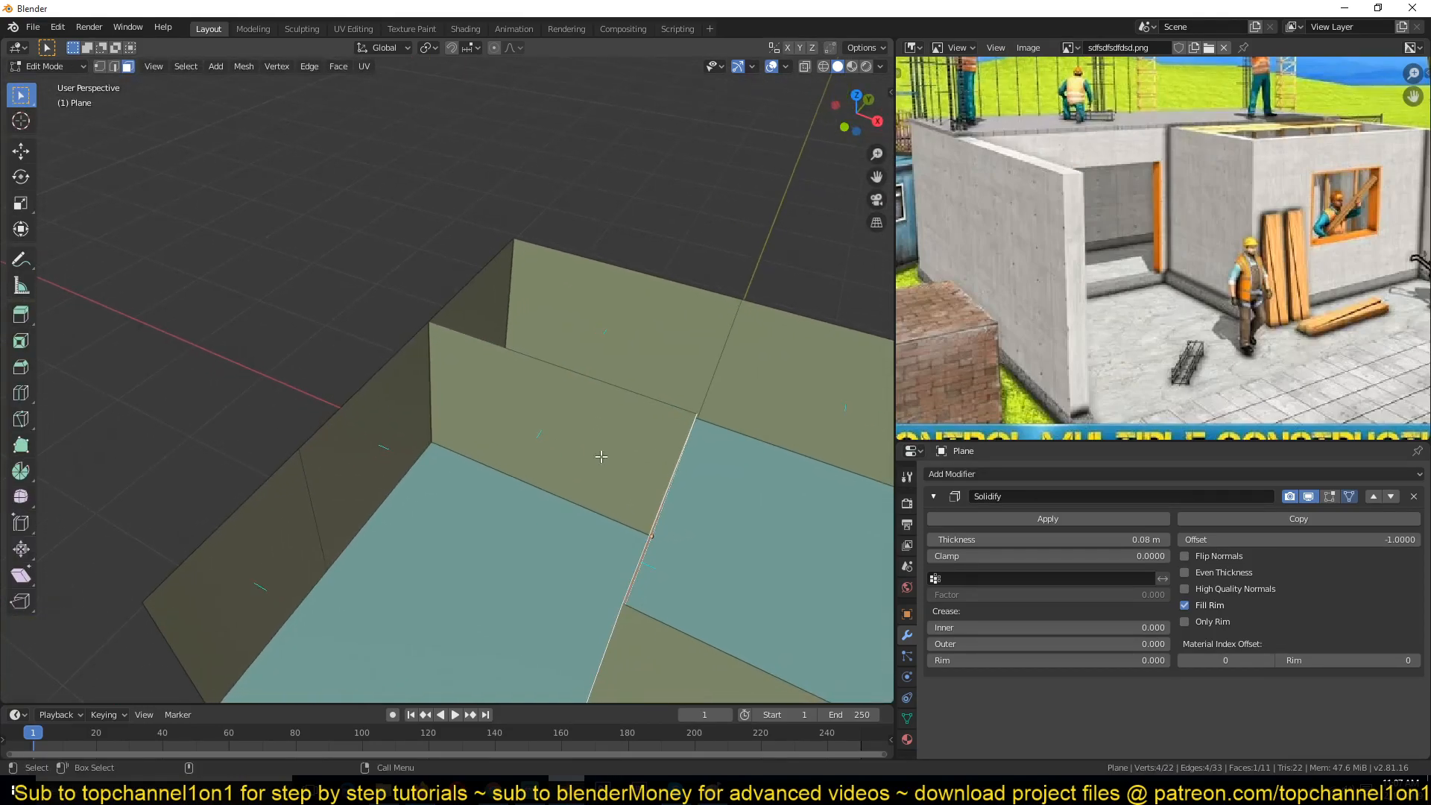
key(Tab)
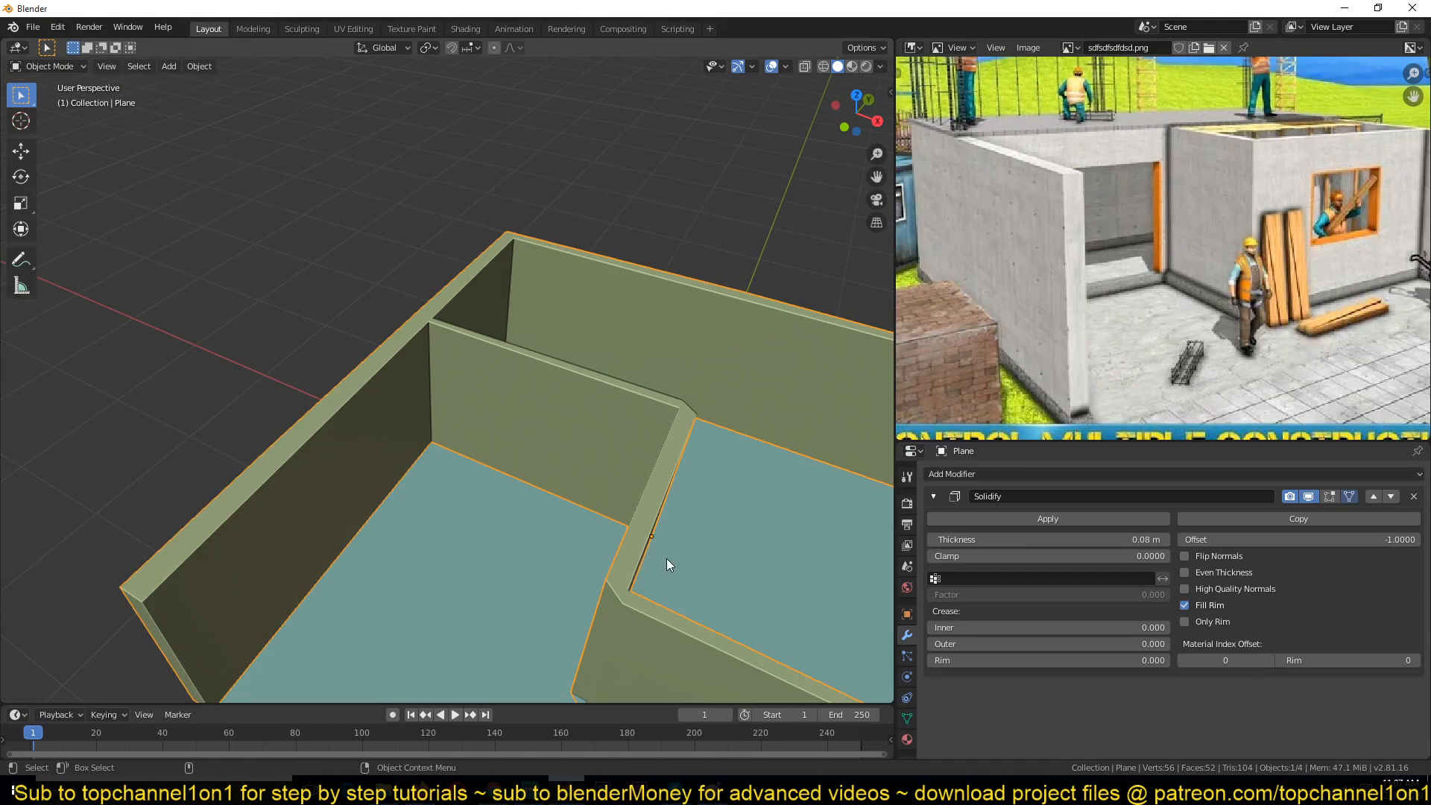
middle_drag(623, 547, 520, 489)
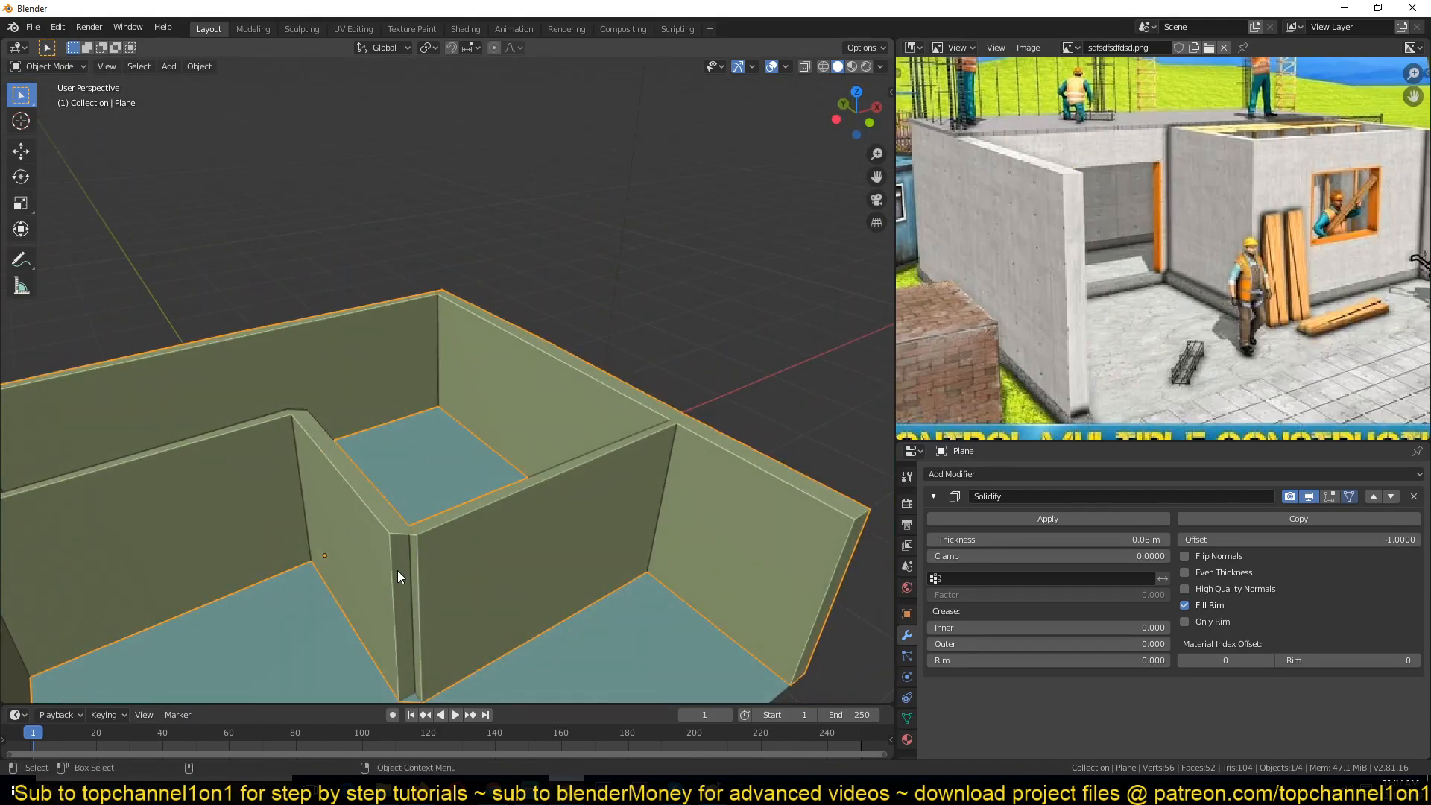
key(Tab)
Step: Select the three interior partition wall faces and recalculate their normals to point outside
shift+click(565, 533)
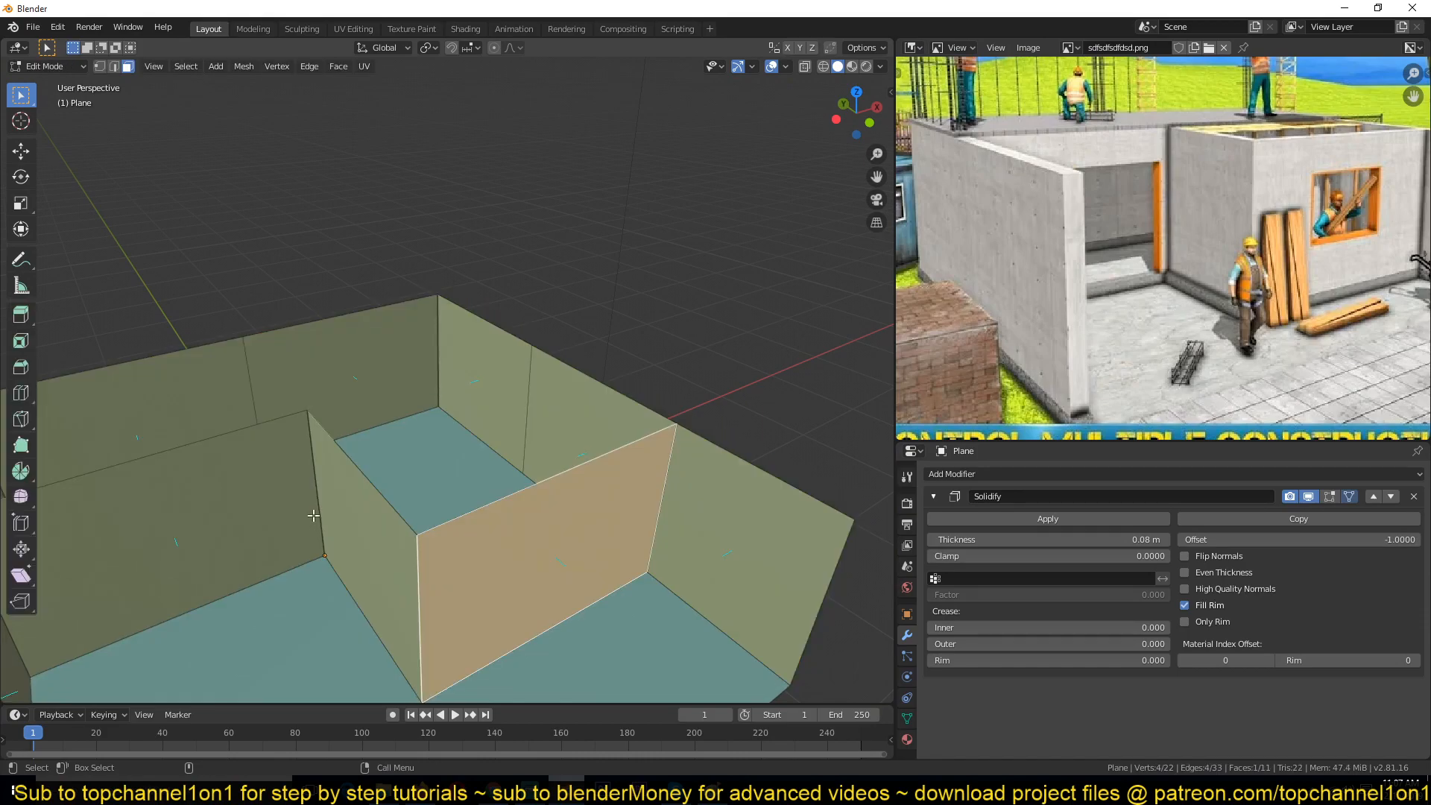
ctrl+click(243, 514)
click(571, 559)
shift+click(371, 547)
shift+click(250, 524)
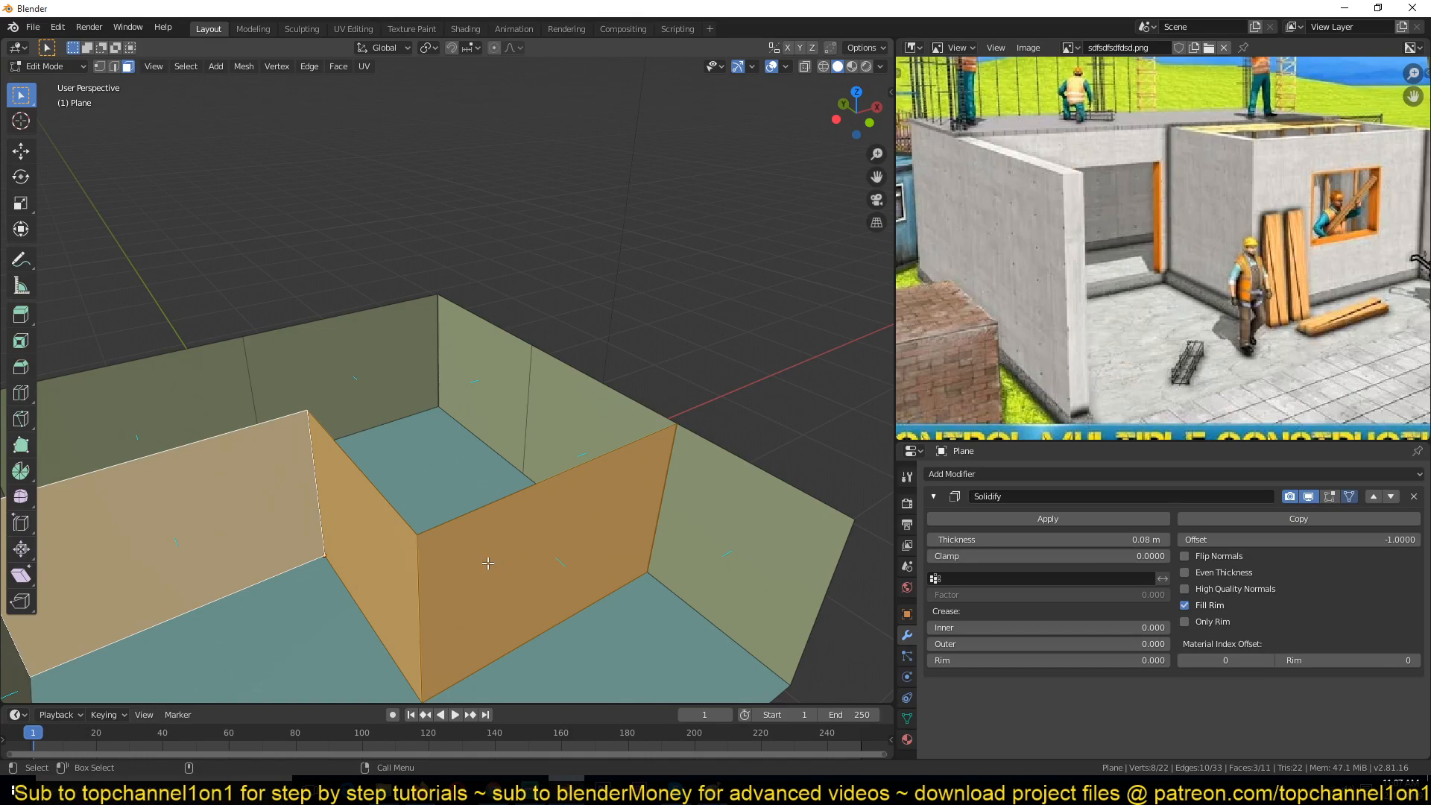
shift+middle_drag(487, 567, 565, 457)
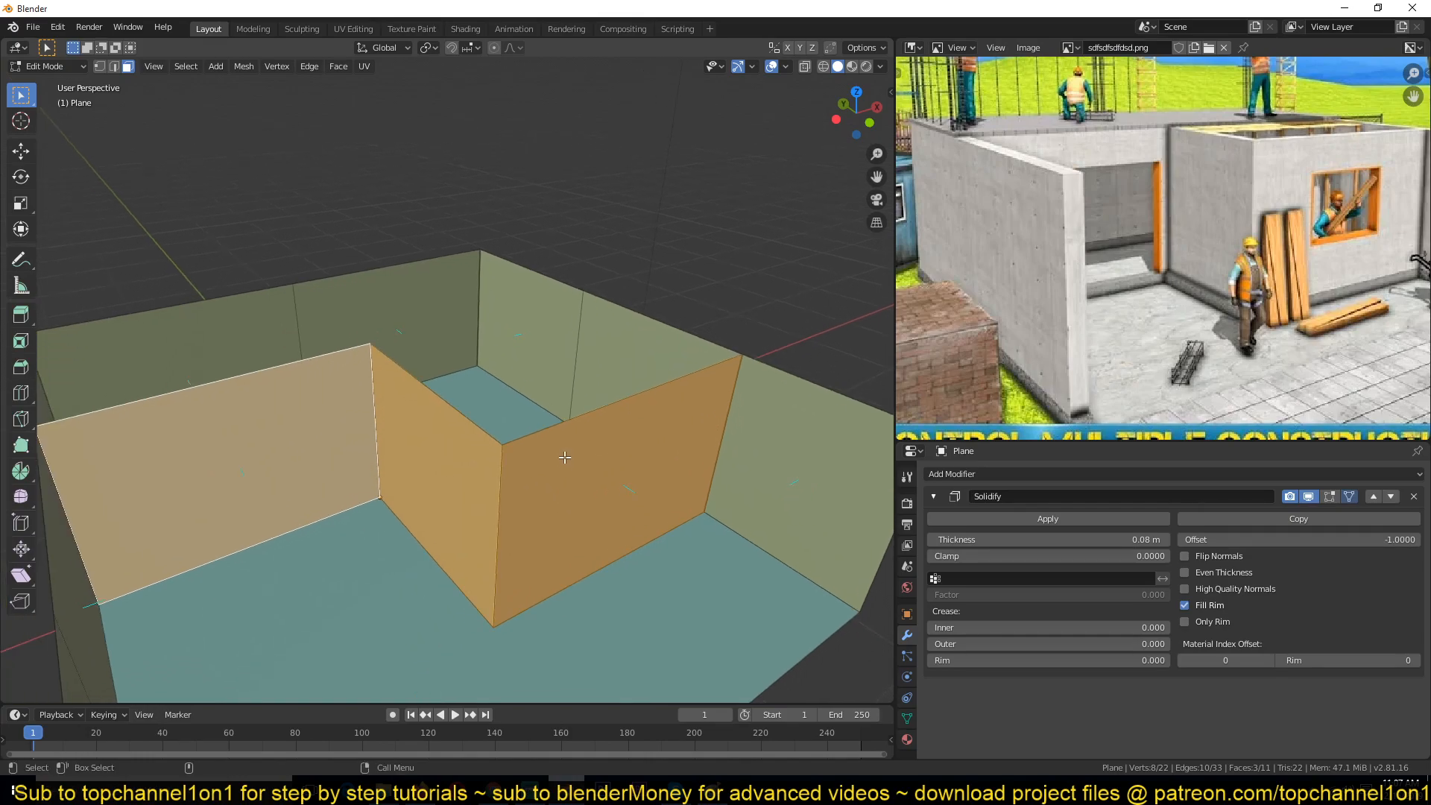
click(246, 68)
click(245, 67)
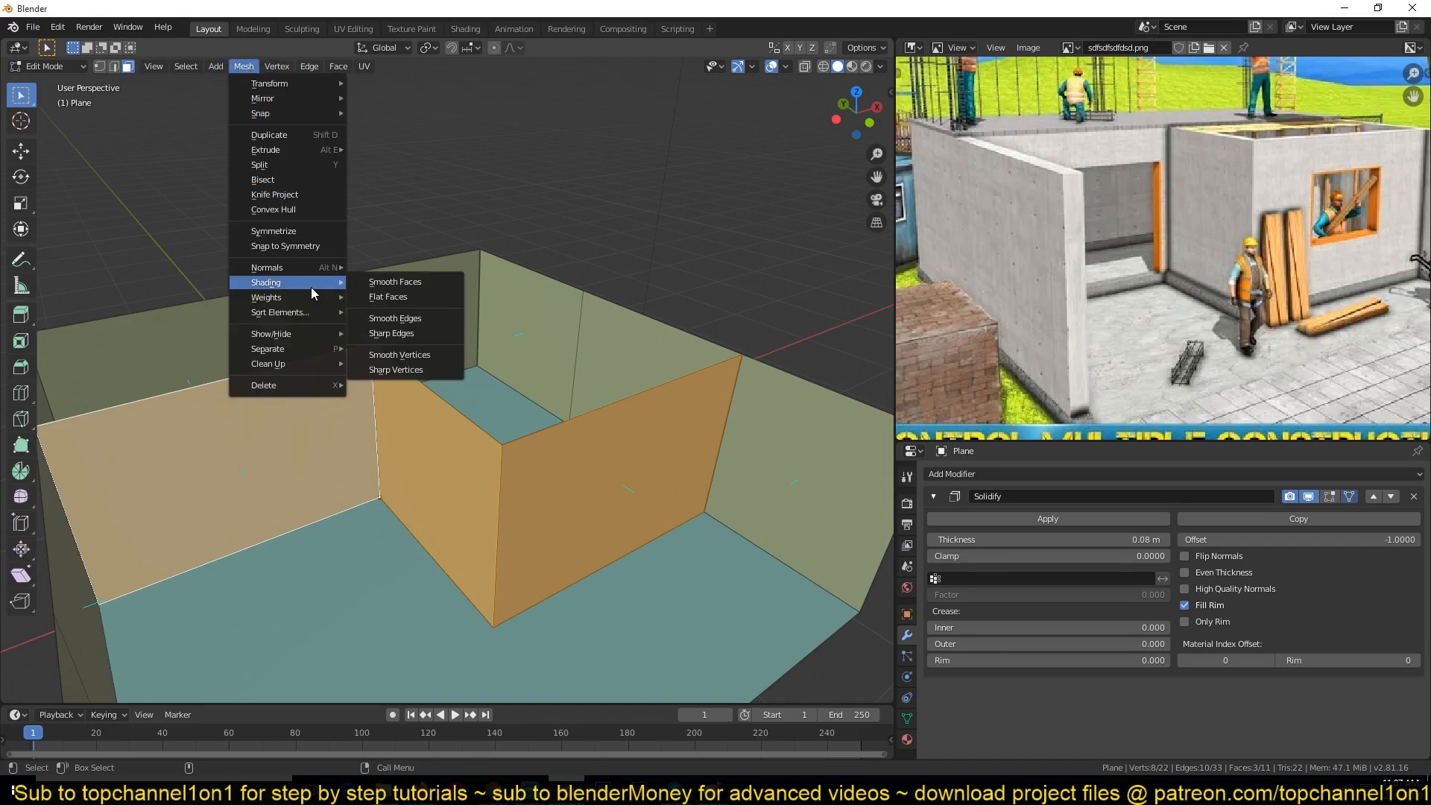
mouse_move(316, 267)
click(243, 68)
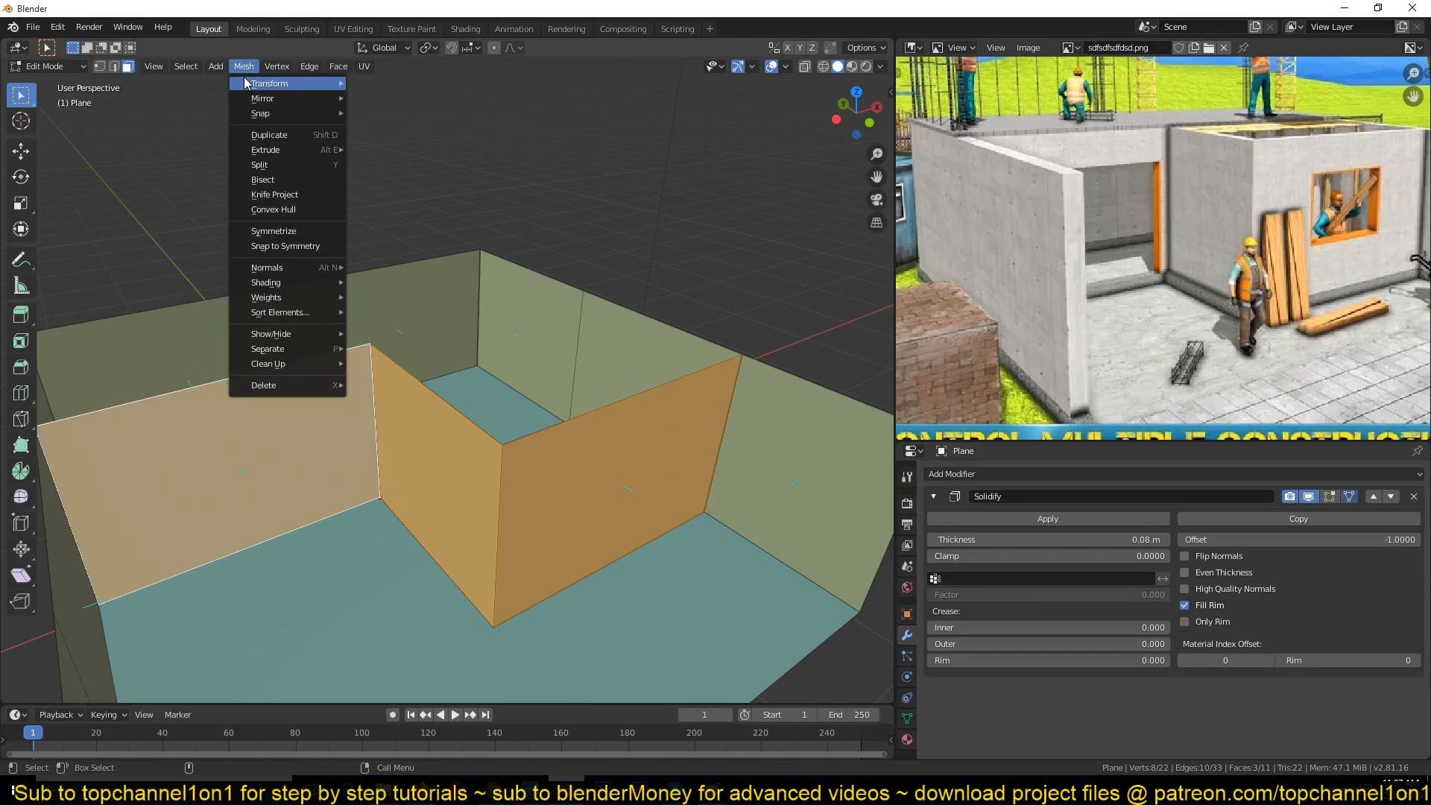
click(237, 67)
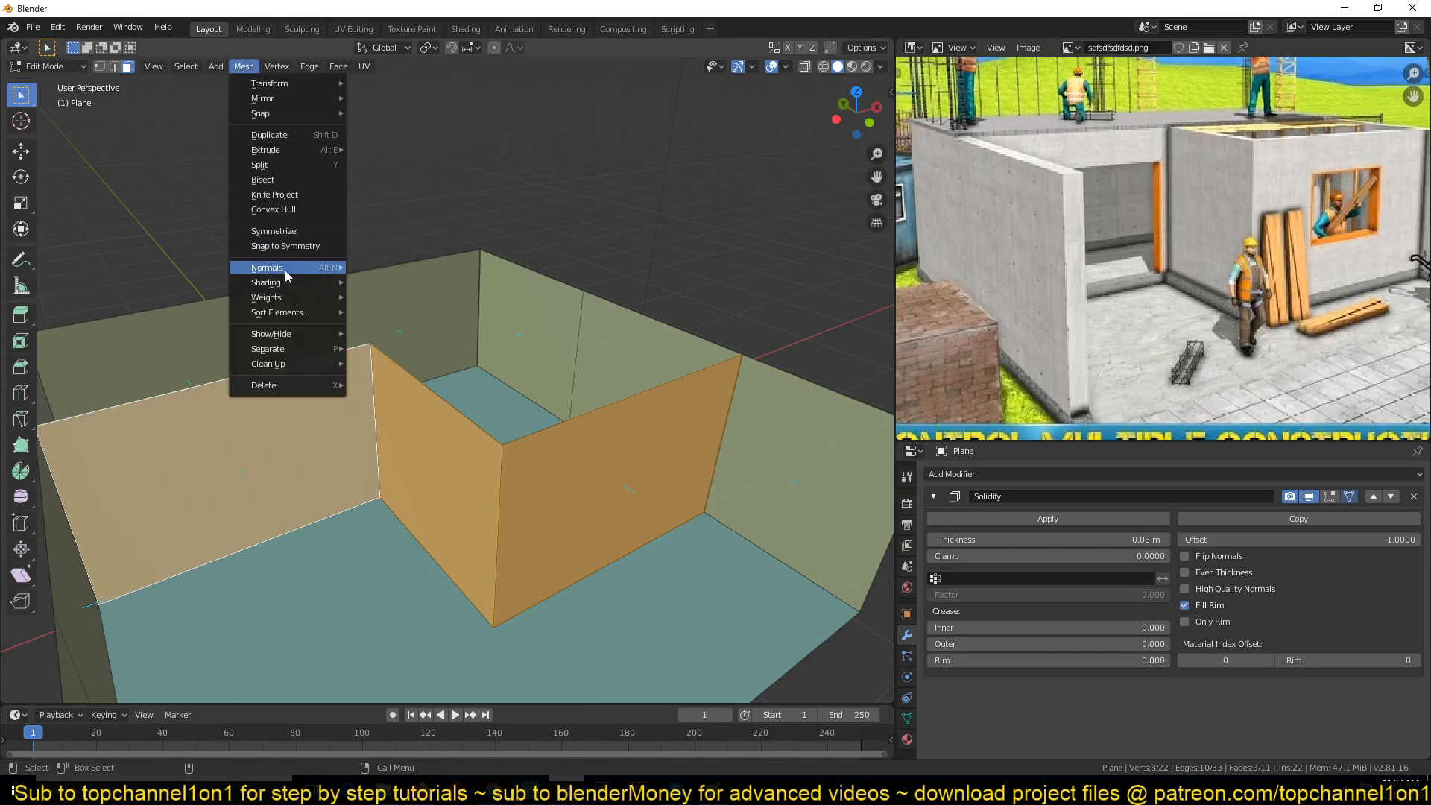
mouse_move(285, 268)
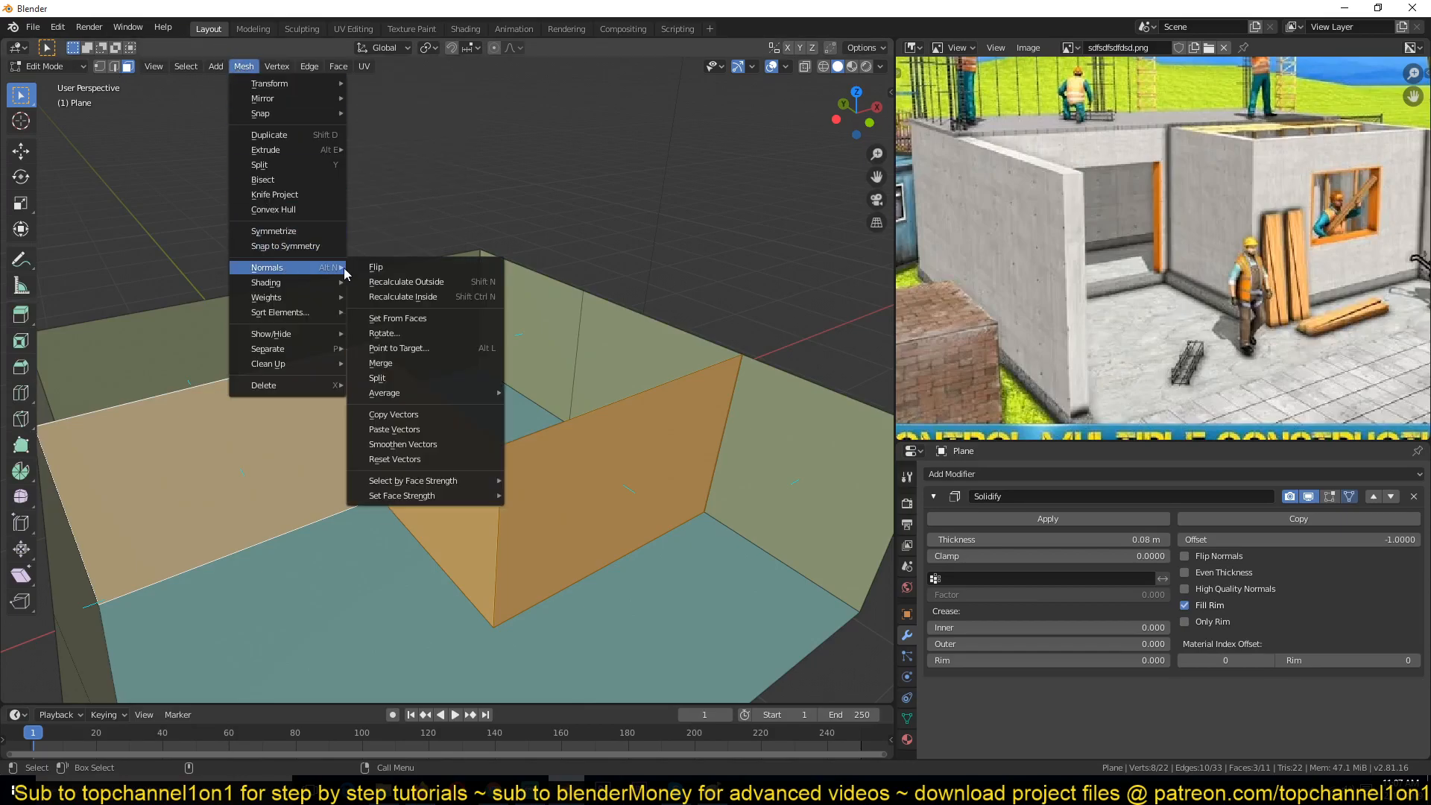
click(407, 285)
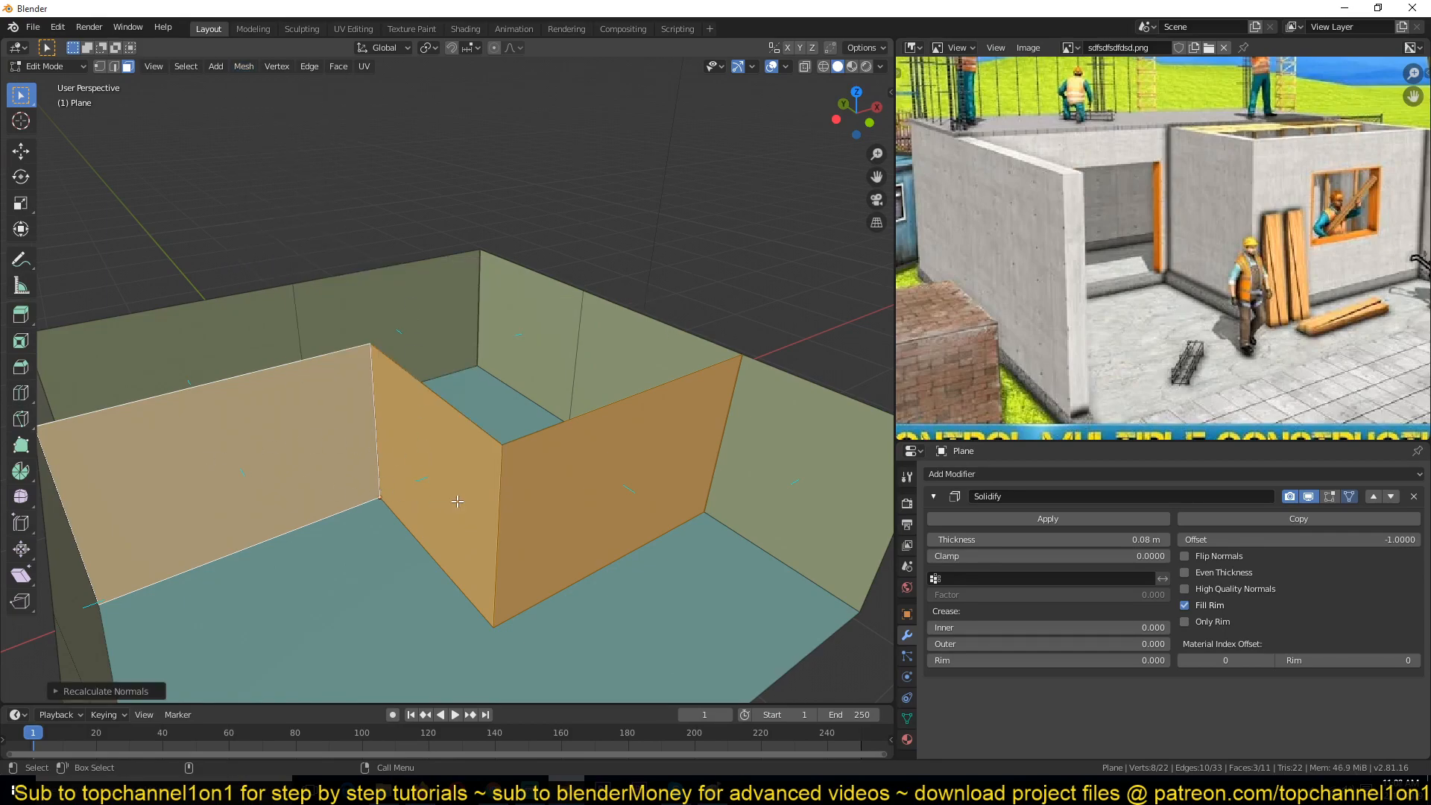
Step: Inspect the solidified walls around the interior partition in Object and Edit Mode
key(Tab)
middle_drag(462, 443, 289, 384)
scroll(298, 385, up, 3)
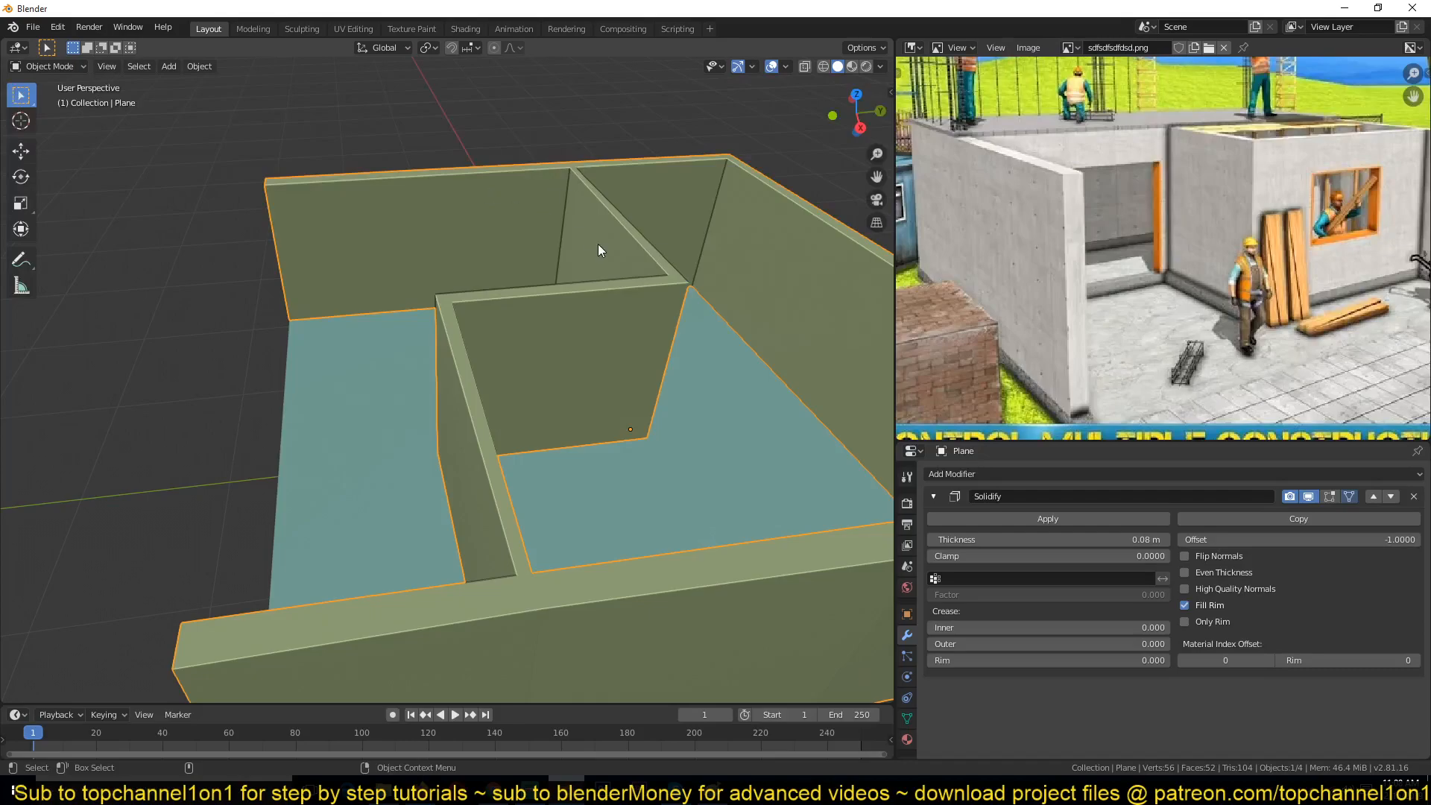
scroll(624, 447, down, 3)
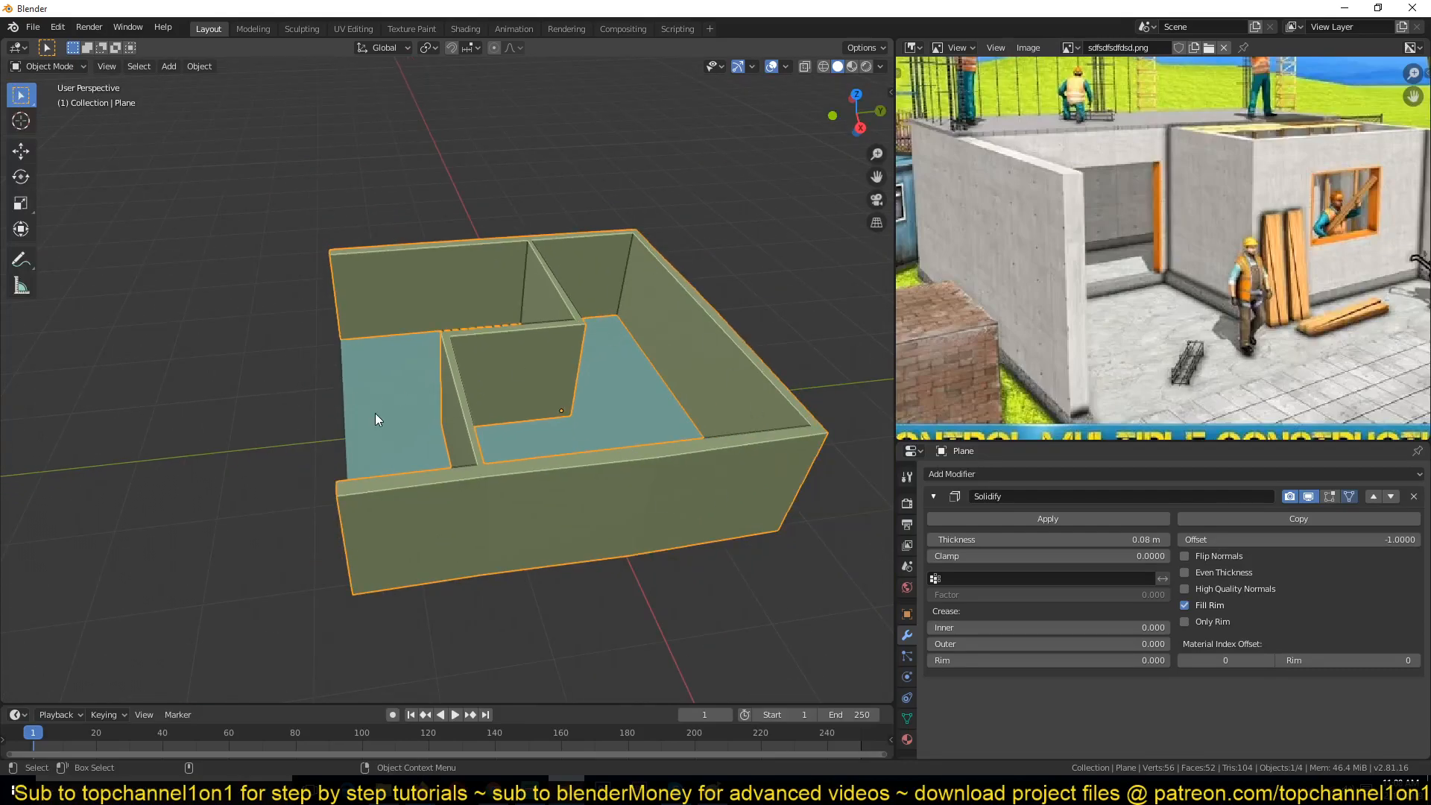
scroll(375, 410, down, 3)
middle_drag(375, 410, 697, 432)
scroll(553, 431, up, 3)
key(Tab)
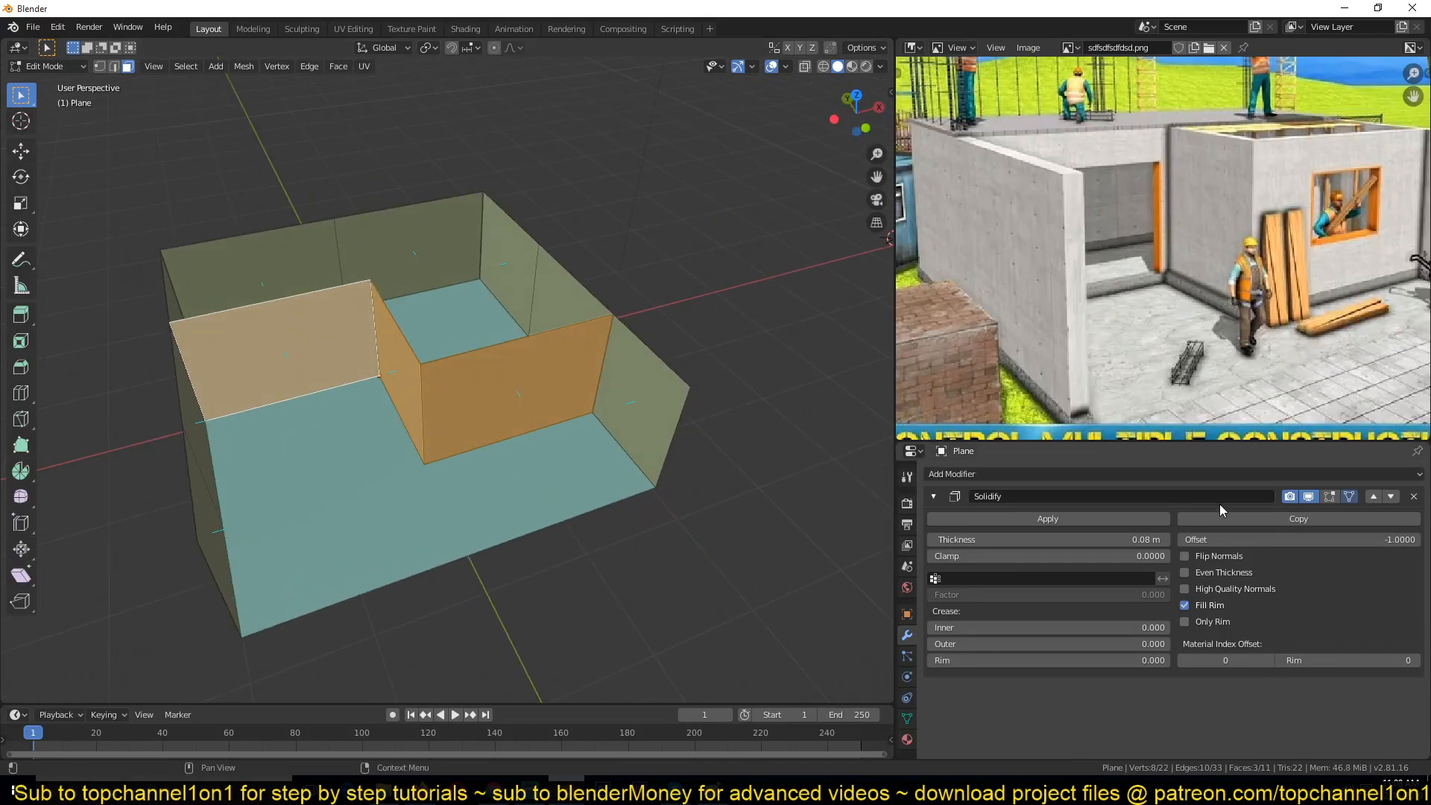
scroll(649, 335, up, 3)
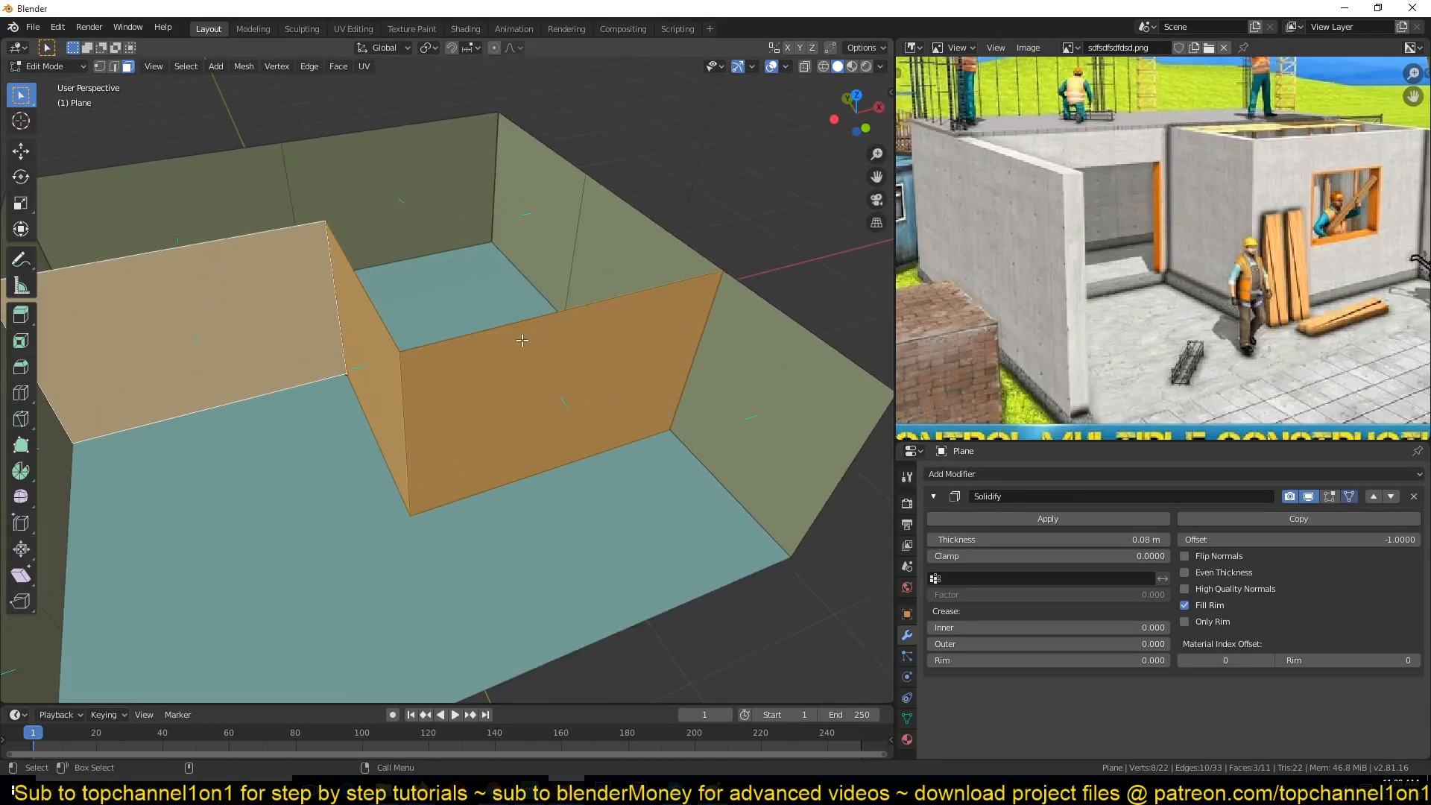
key(Tab)
shift+middle_drag(649, 334, 378, 416)
scroll(585, 371, up, 2)
key(Tab)
middle_drag(587, 371, 477, 363)
middle_drag(712, 488, 523, 398)
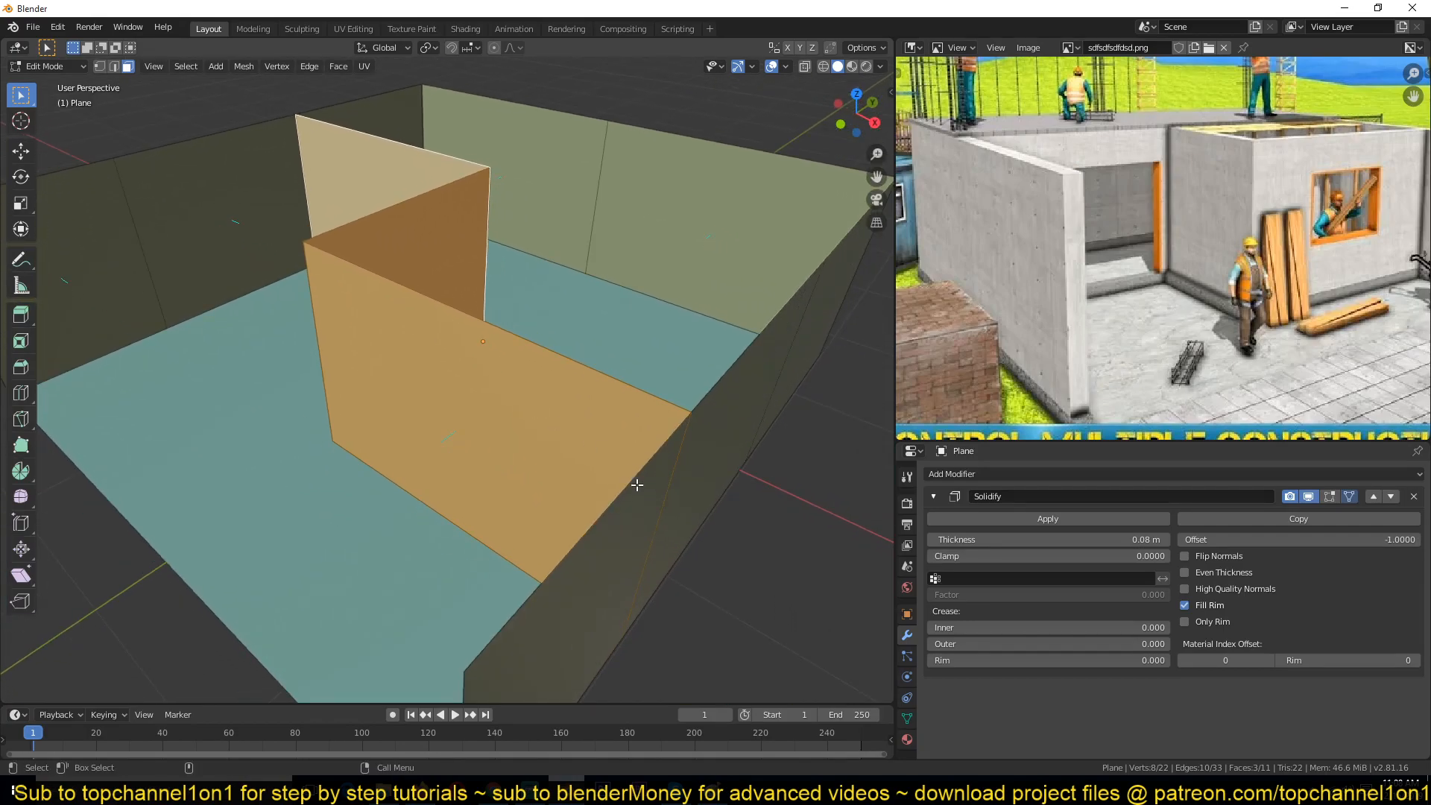
key(1)
click(678, 422)
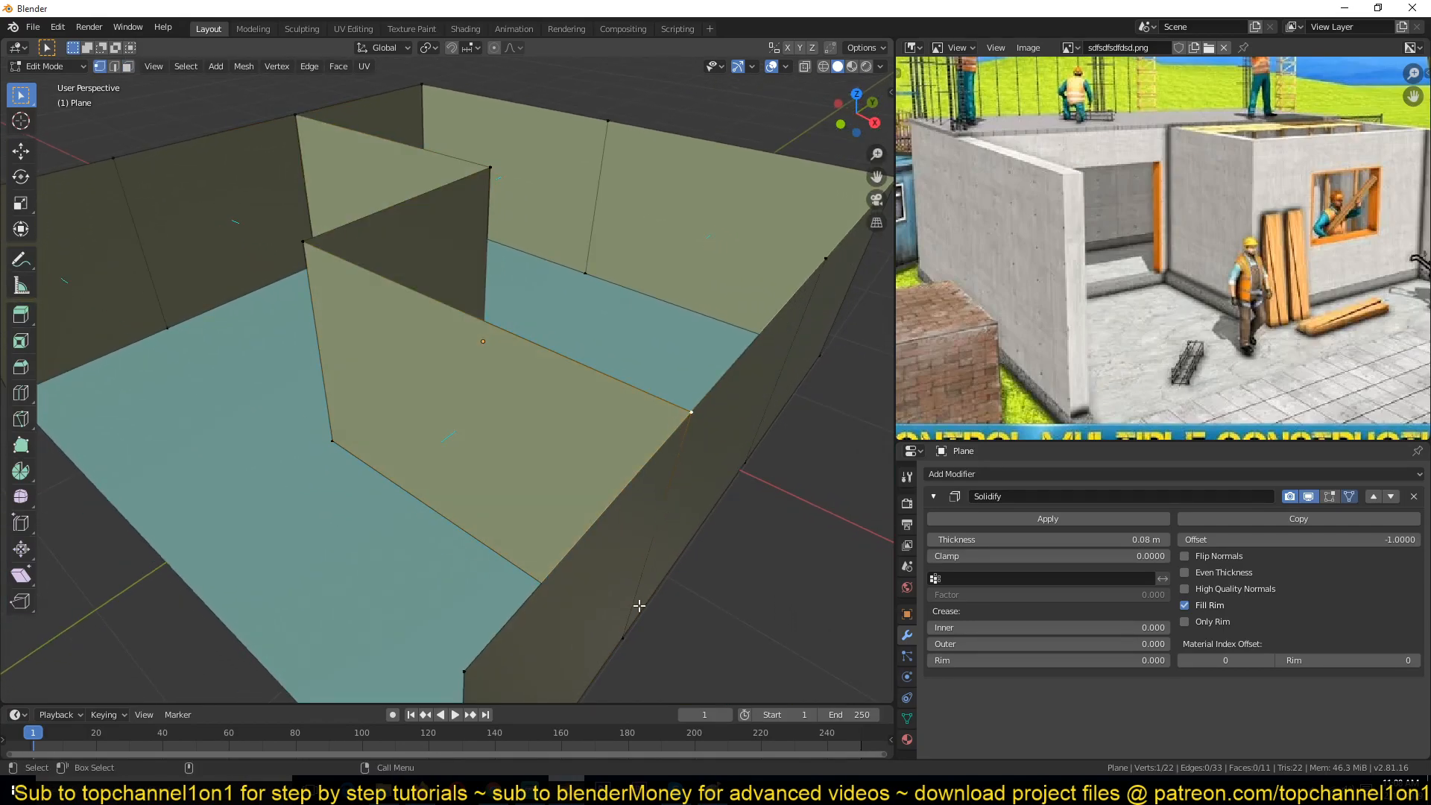
key(g)
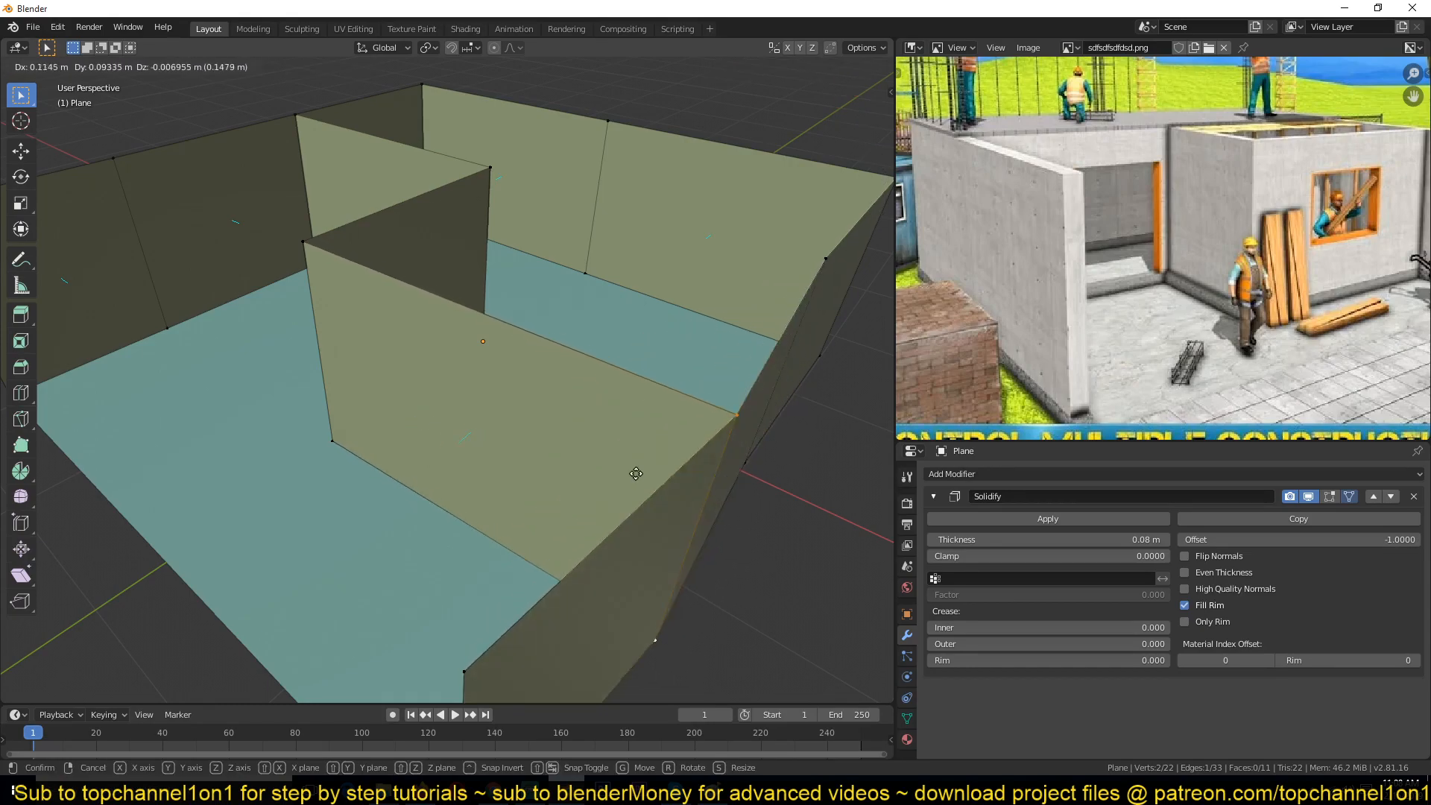
key(Escape)
Step: Inspect the interior partition faces and their corner vertices in Object and Edit Mode, framing a selected corner vertex
key(Tab)
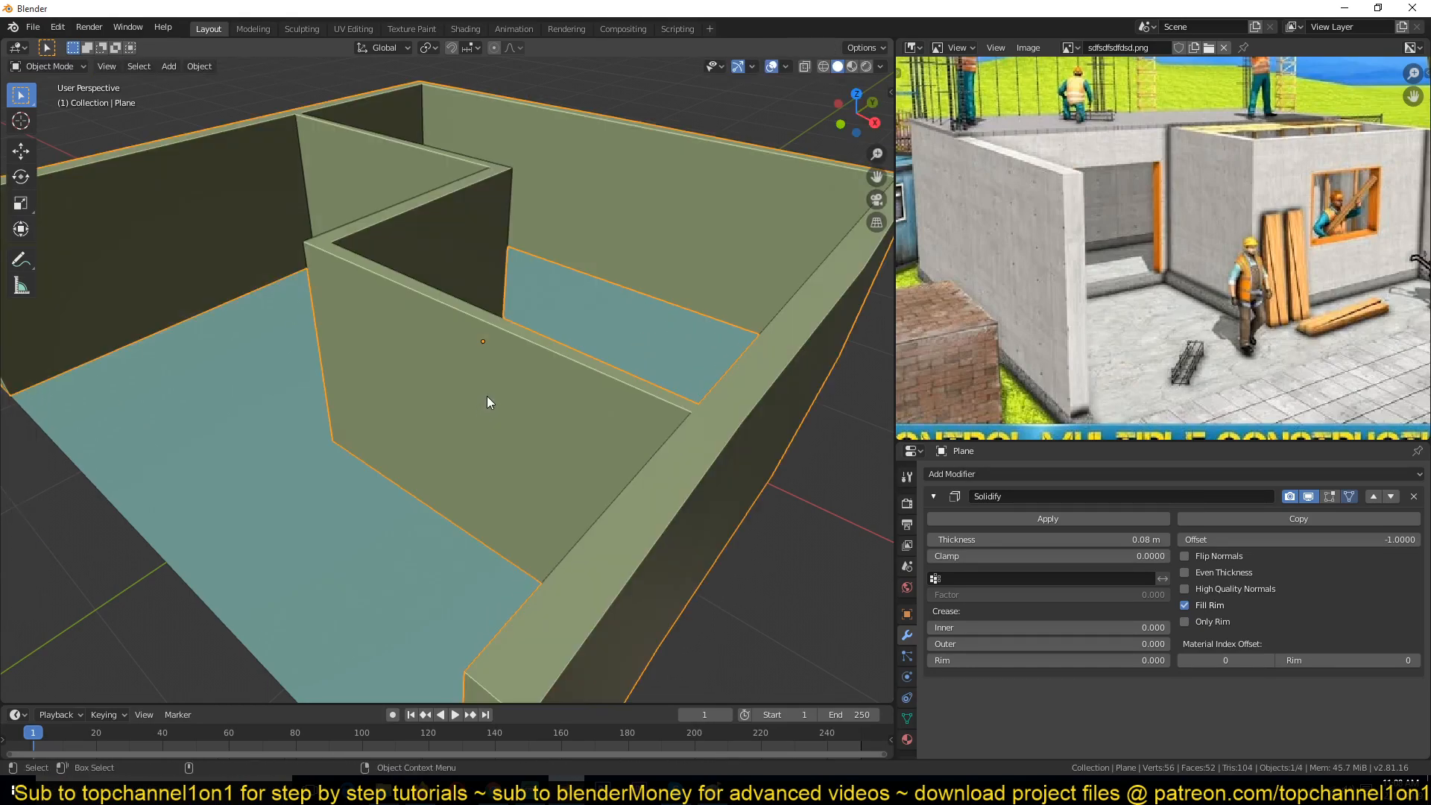
scroll(483, 405, down, 3)
key(Tab)
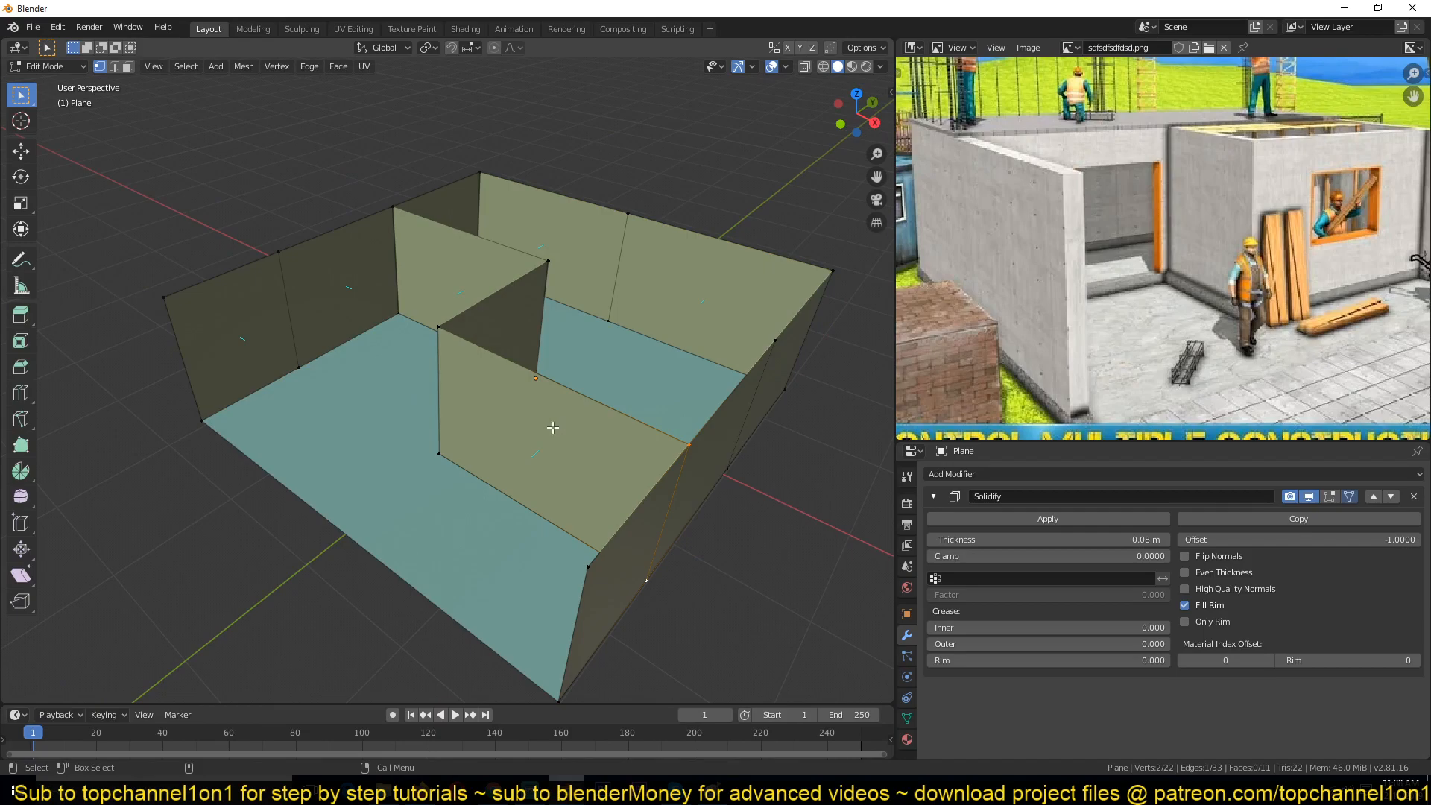
key(3)
click(461, 317)
shift+click(526, 329)
shift+click(481, 275)
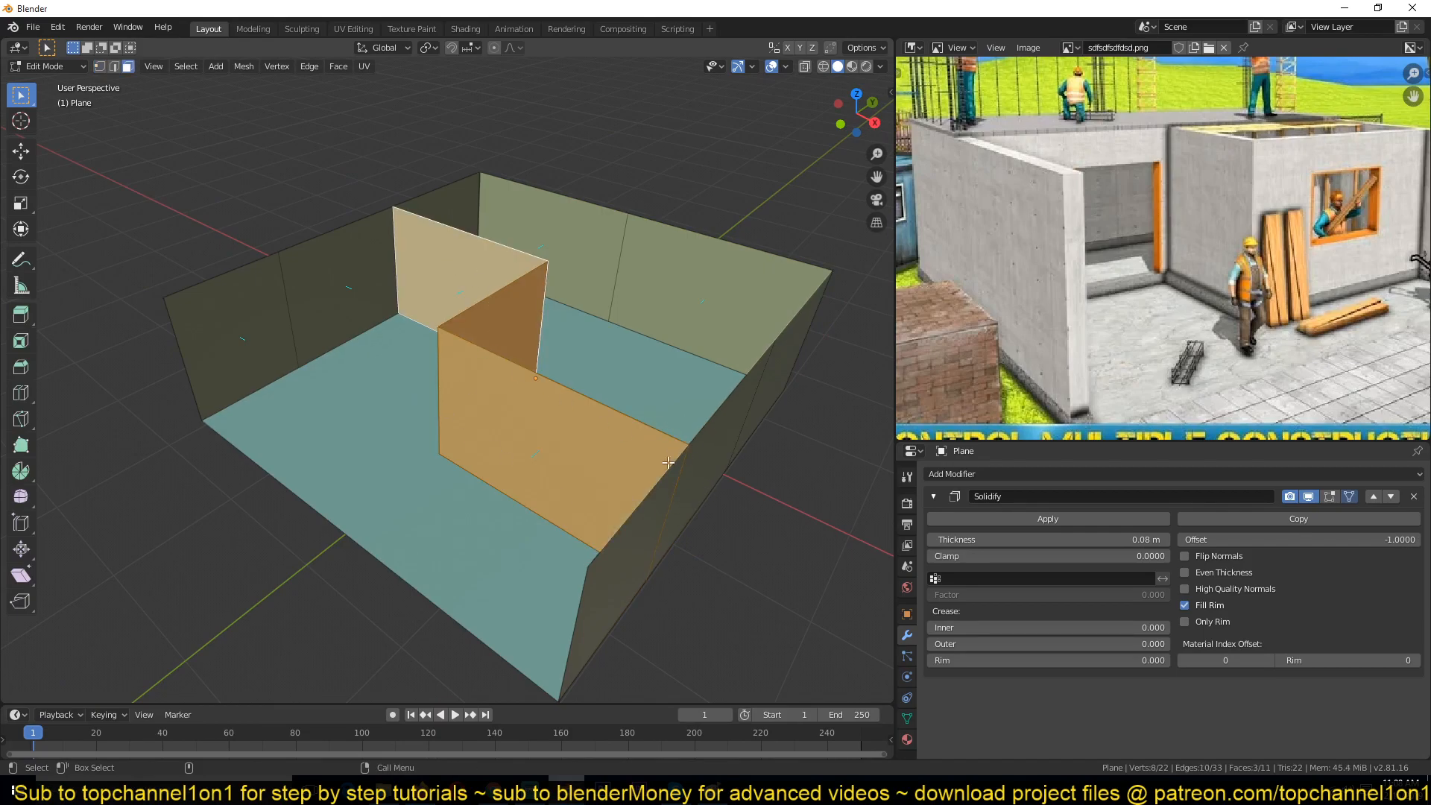
key(1)
click(687, 446)
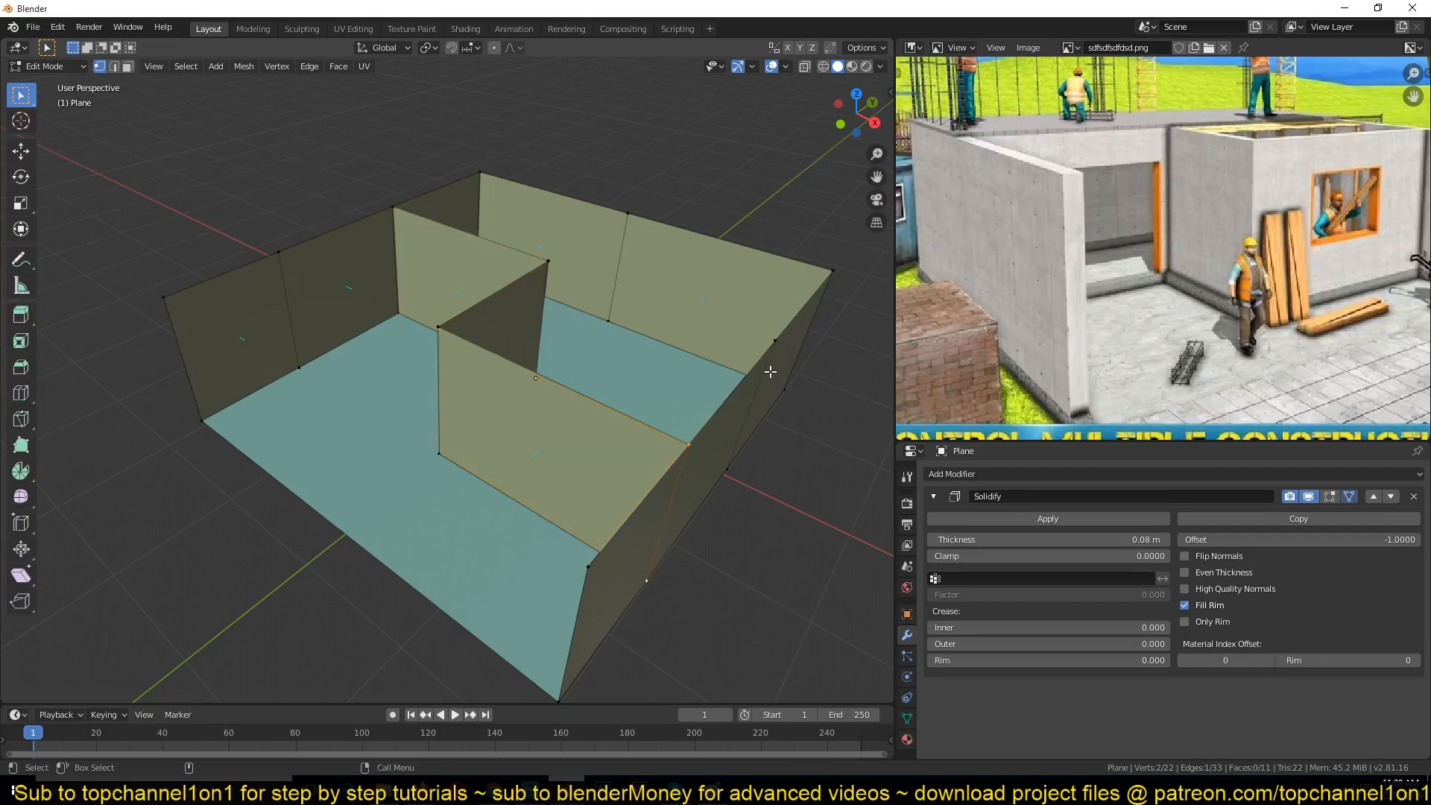
shift+click(644, 552)
click(688, 446)
key(KP_Decimal)
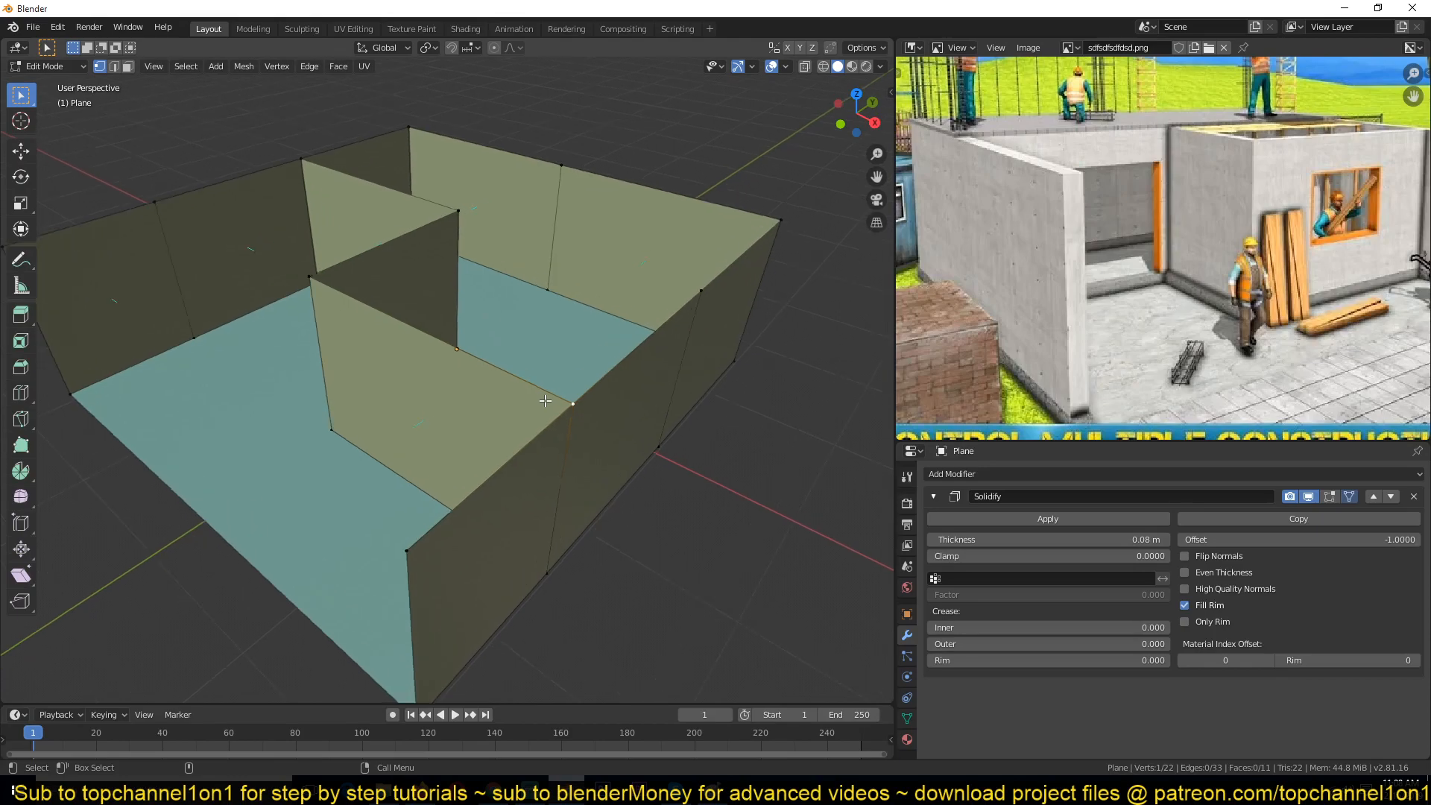
Step: Zoom in to examine the junction where the interior partition meets the outer wall, checking its edges and vertices
scroll(546, 401, down, 3)
middle_drag(489, 422, 421, 421)
scroll(447, 320, down, 2)
key(2)
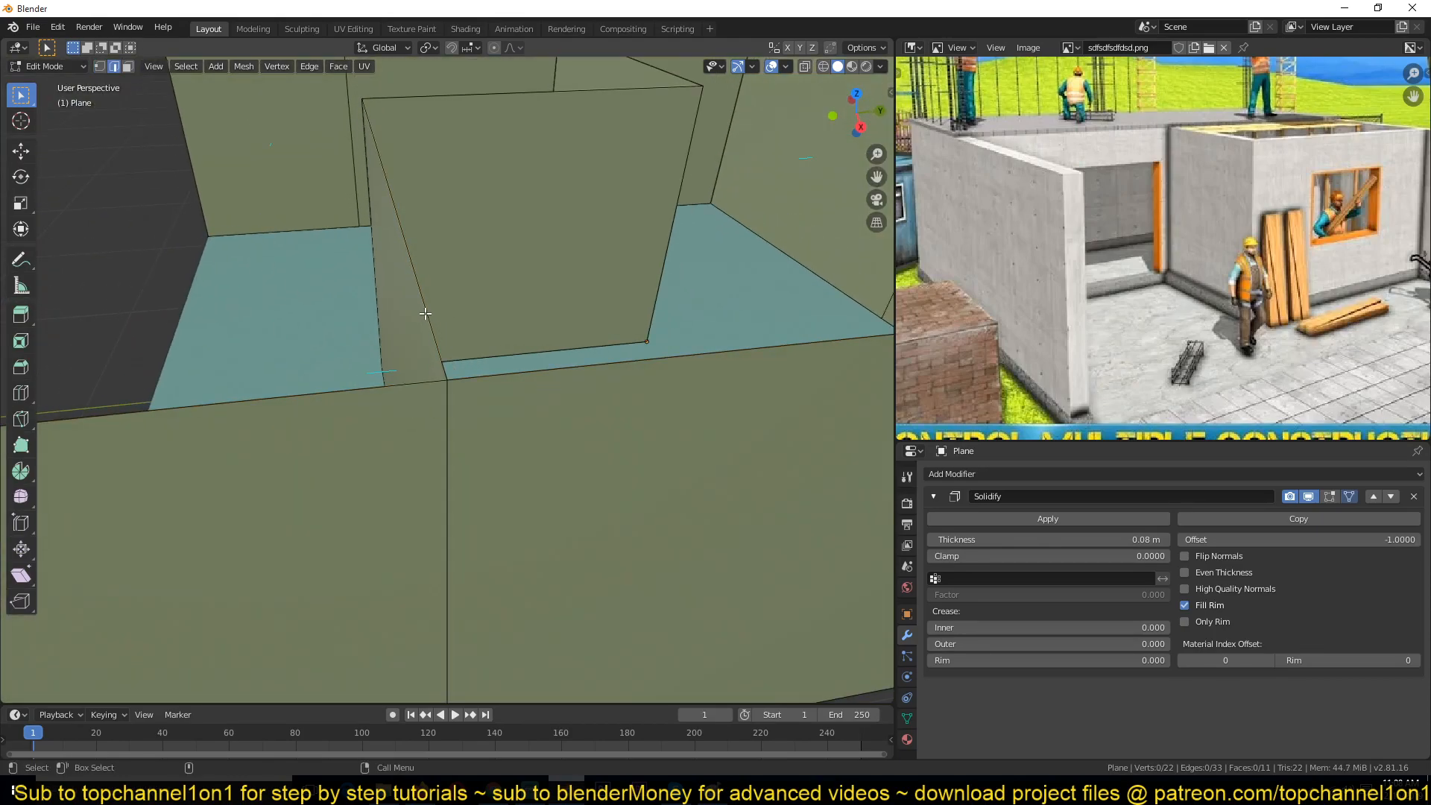
click(424, 313)
middle_drag(425, 314, 447, 319)
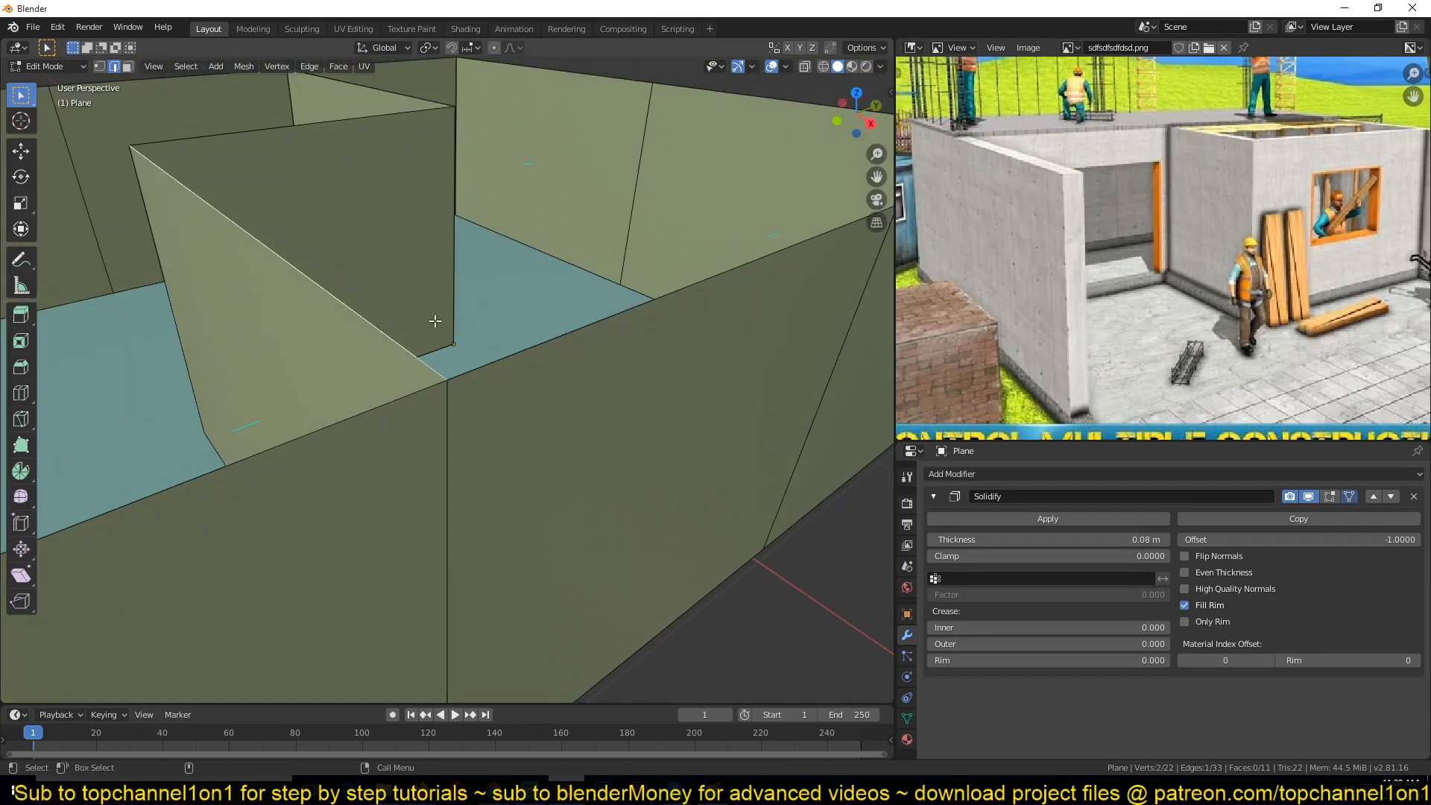
click(525, 361)
click(283, 445)
key(1)
click(430, 380)
scroll(453, 393, down, 3)
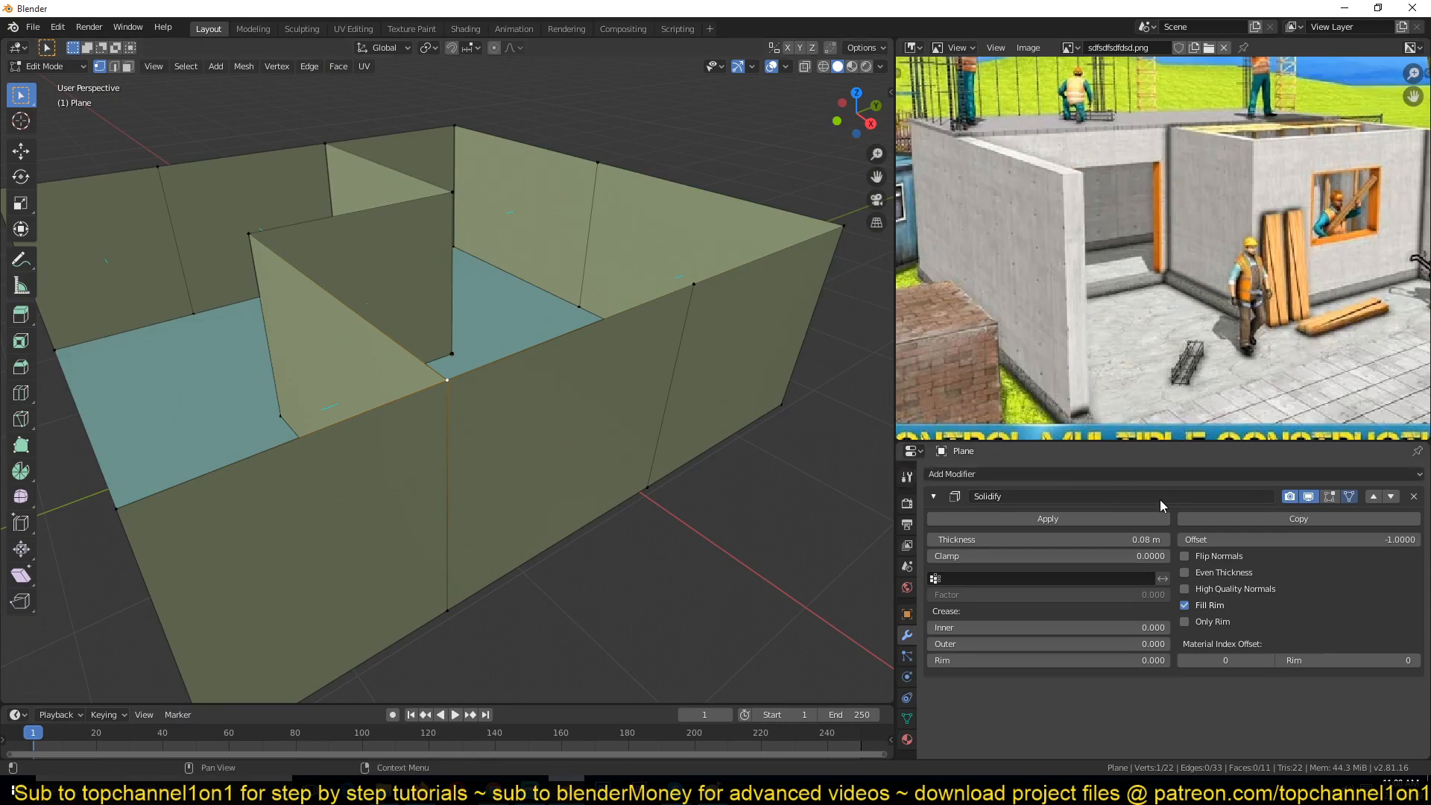
Step: Display the Solidify modifier in Edit Mode and select the three interior partition wall faces
click(1328, 500)
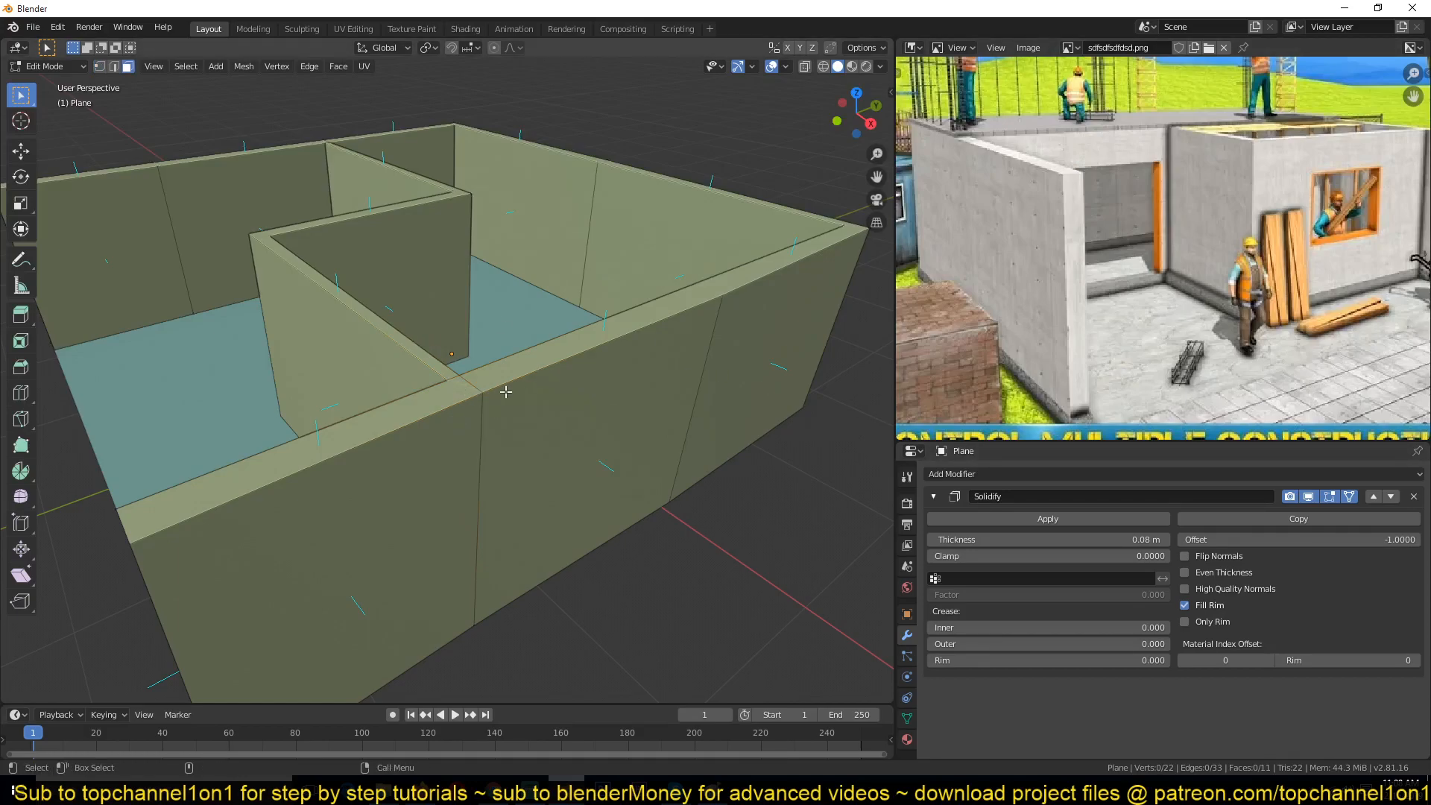
key(3)
click(427, 402)
shift+click(423, 278)
shift+click(394, 192)
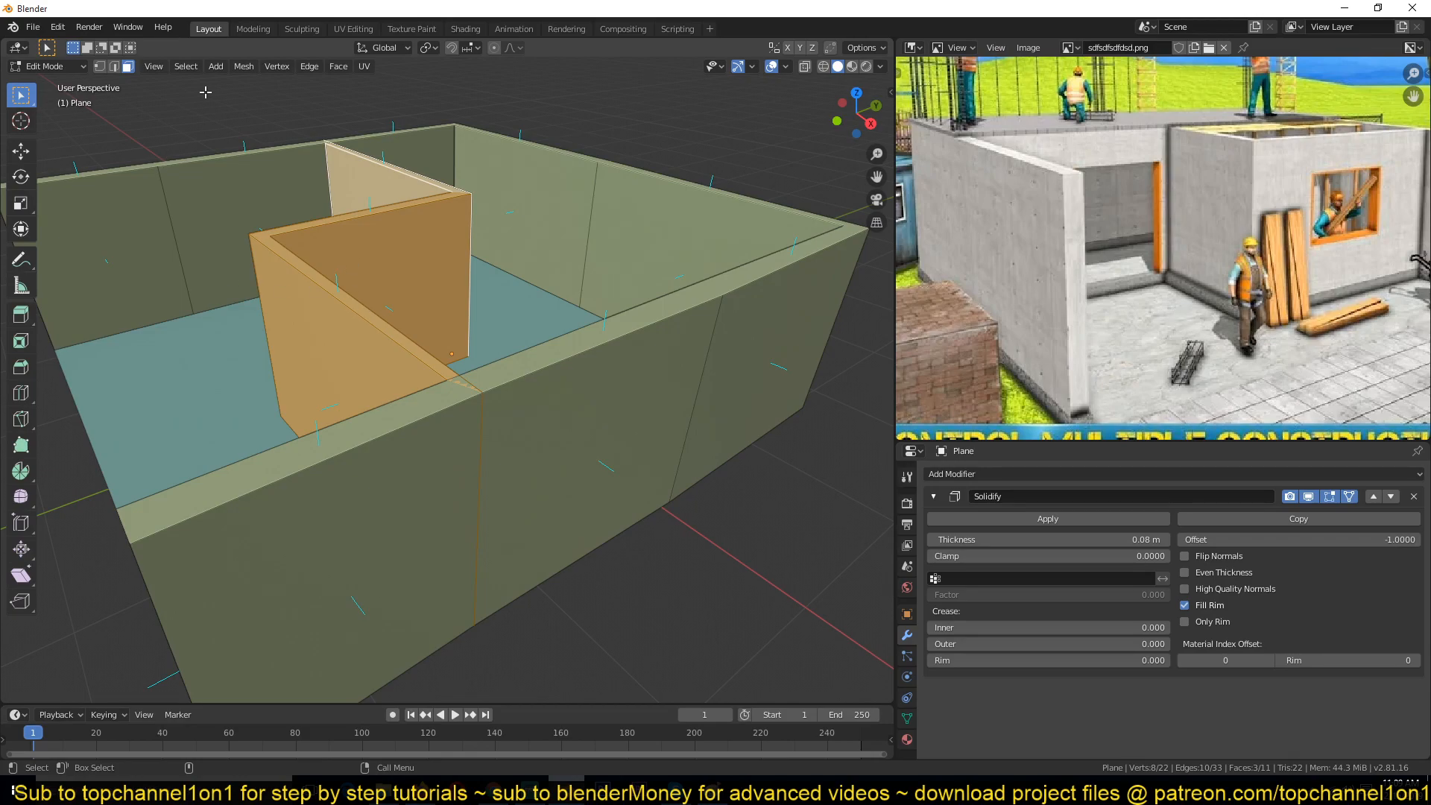
Step: Split the selected interior partition faces off from the connected outer wall geometry
click(244, 66)
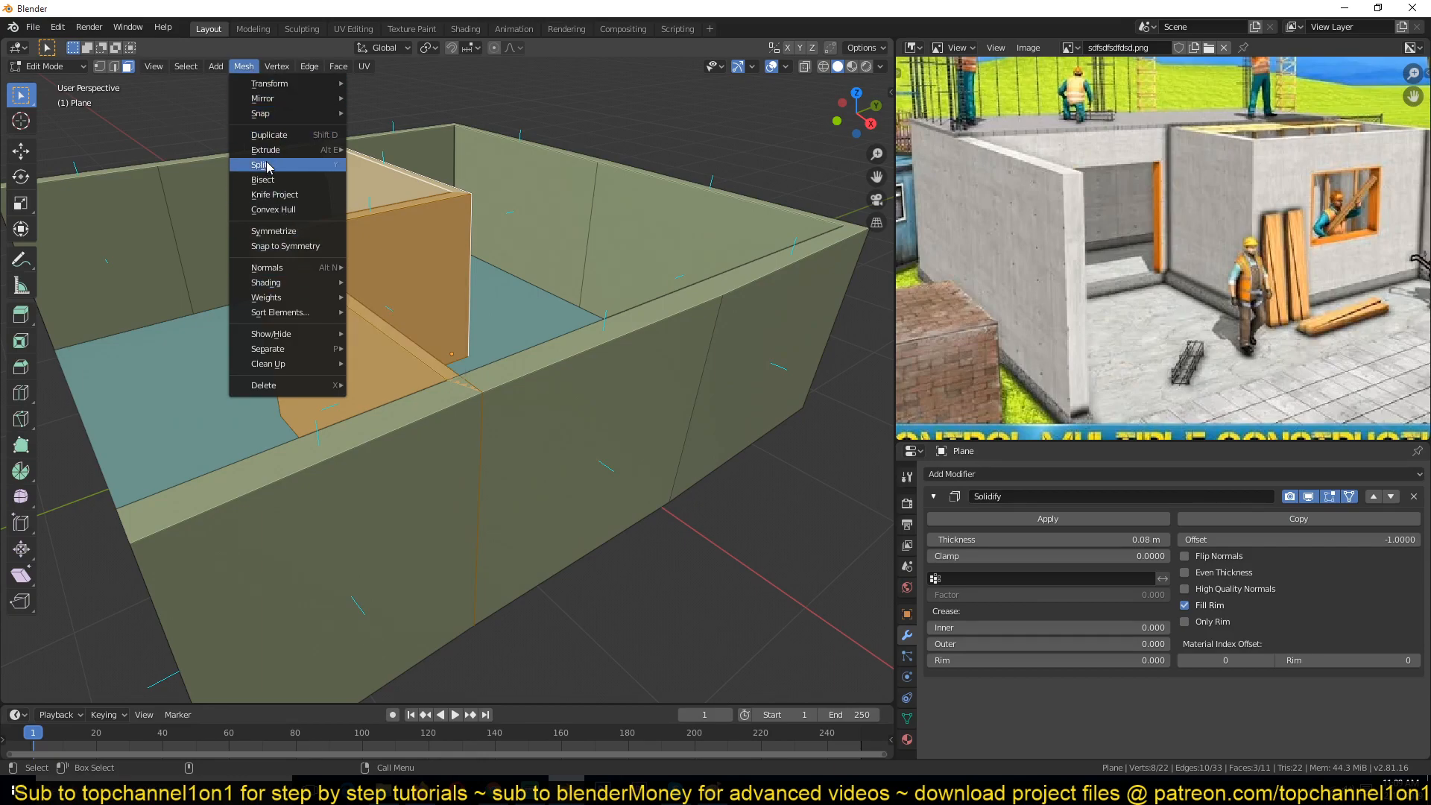
click(241, 68)
click(241, 69)
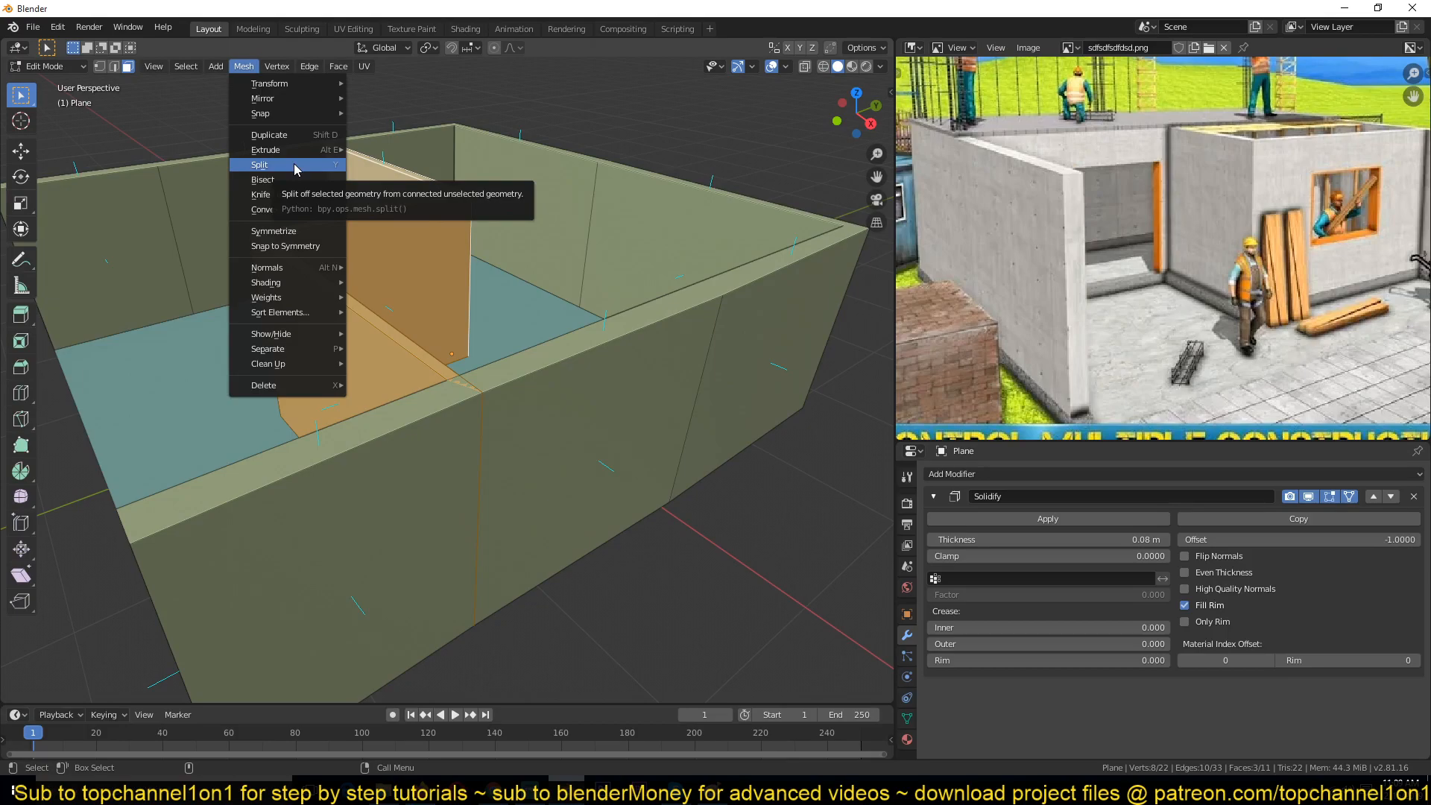
click(294, 163)
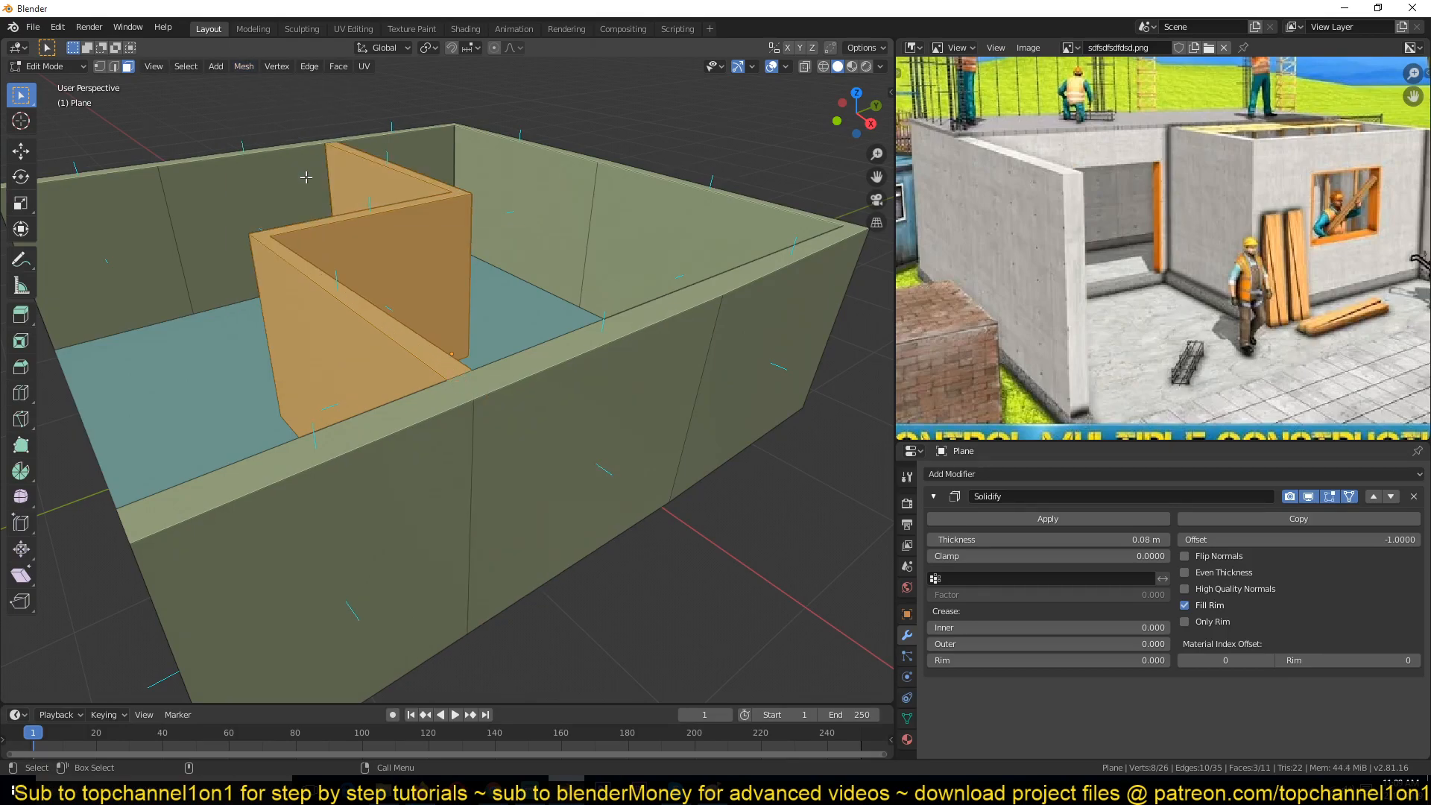
Step: Test moving the split partition away from the outer walls, cancelling each move
scroll(333, 228, down, 5)
middle_drag(333, 229, 582, 304)
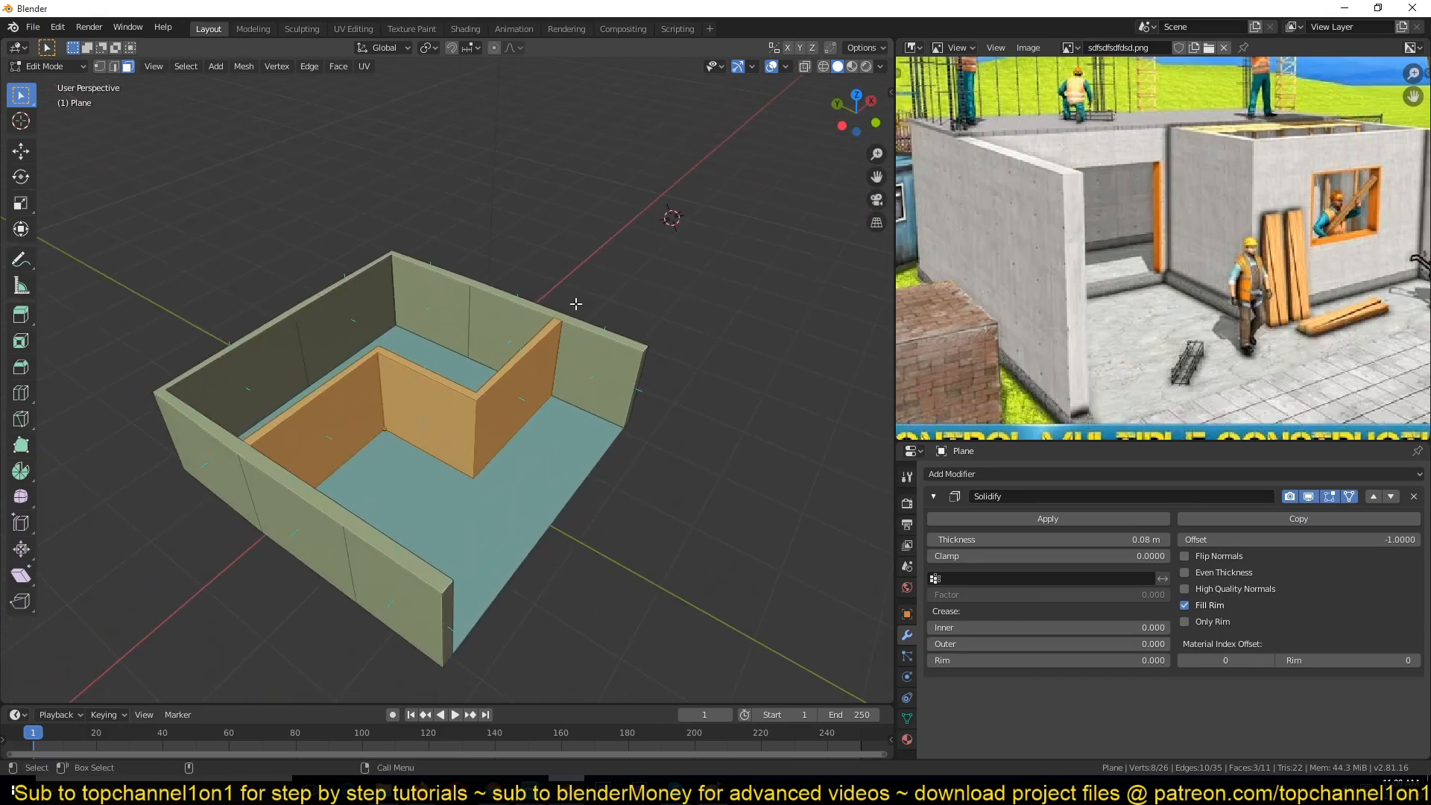
key(g)
right_click(580, 145)
key(g)
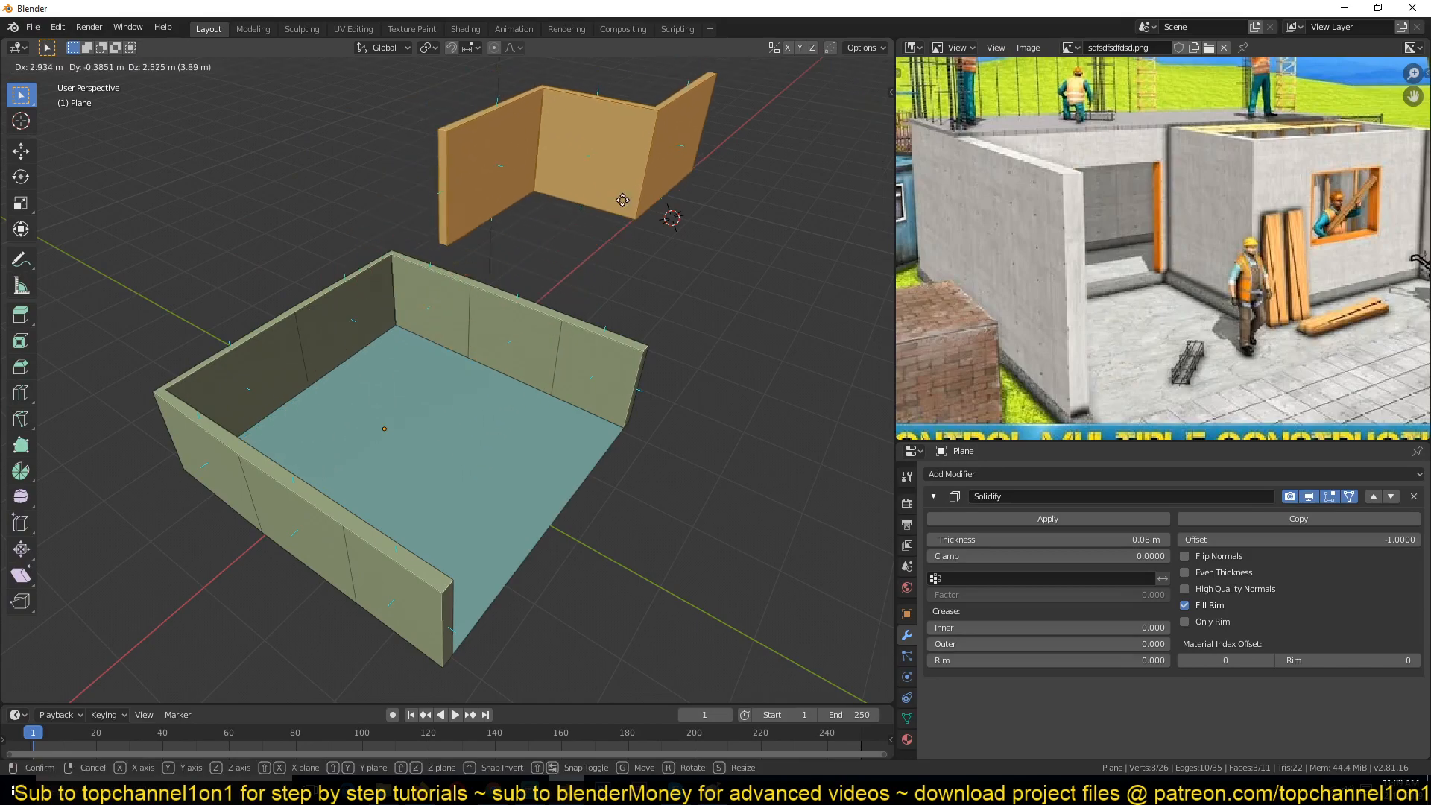
right_click(488, 244)
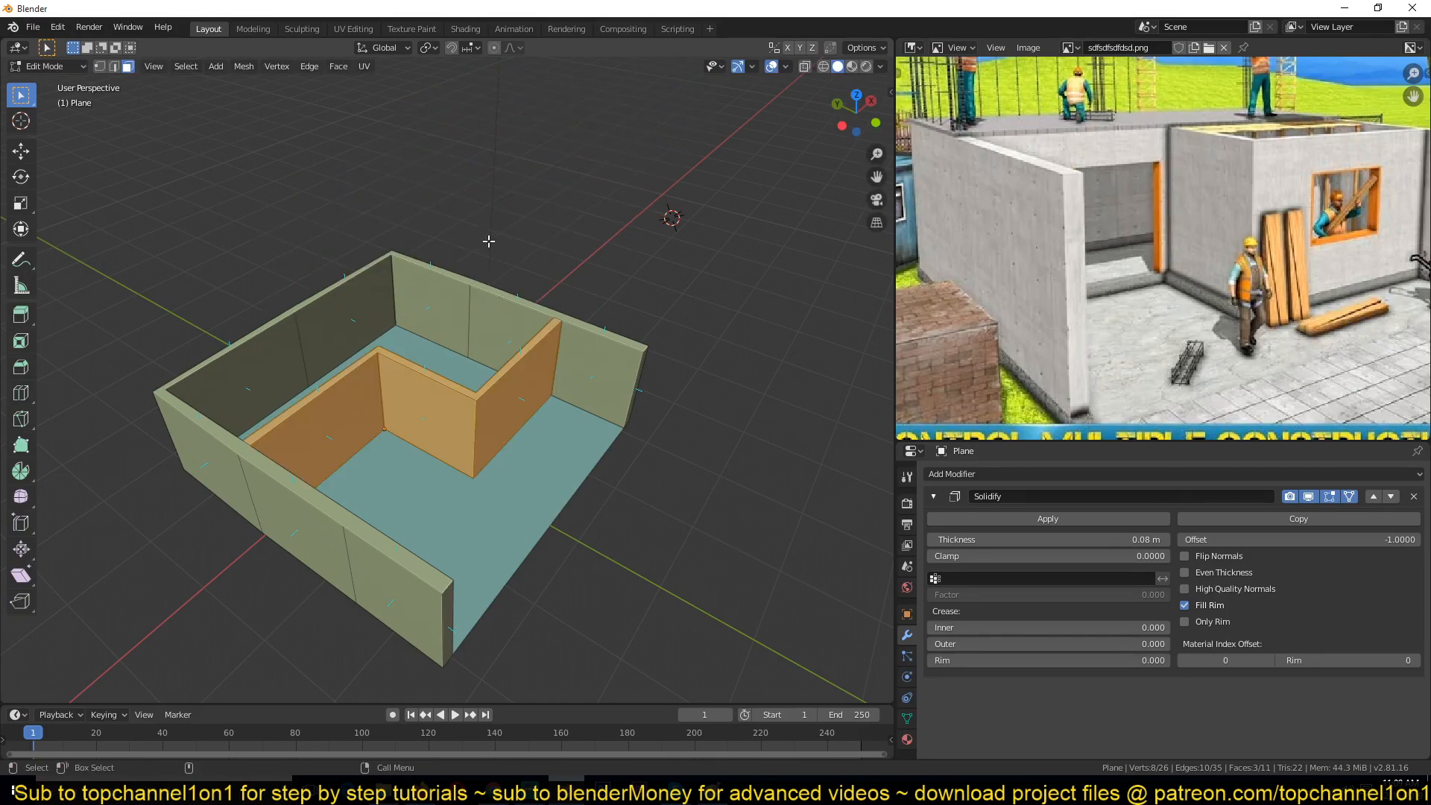
Step: Inspect the split partition and outer walls from several angles in Edit and Object Mode
middle_drag(489, 241, 368, 217)
key(g)
right_click(529, 148)
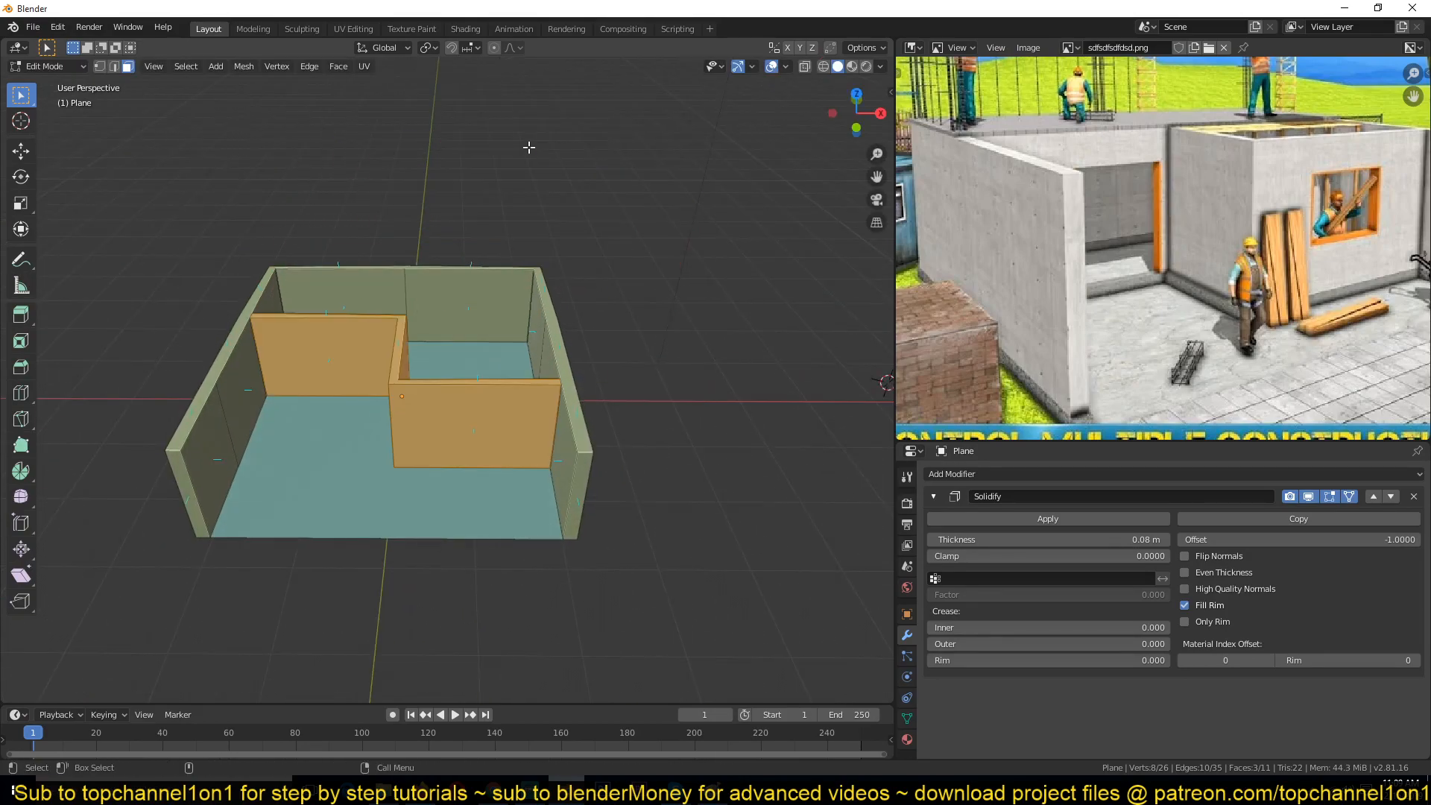
middle_drag(479, 249, 628, 150)
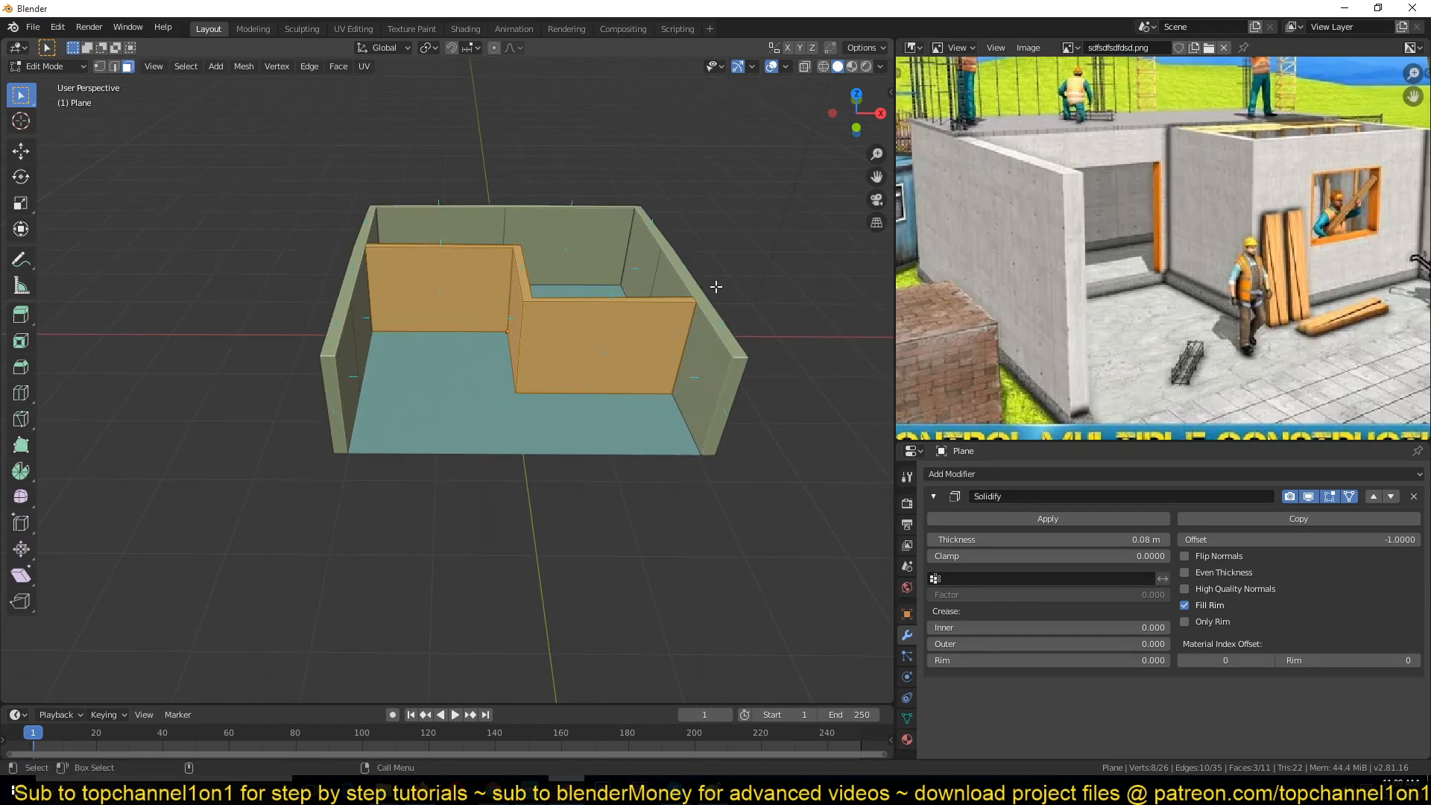
middle_drag(692, 293, 486, 271)
key(Tab)
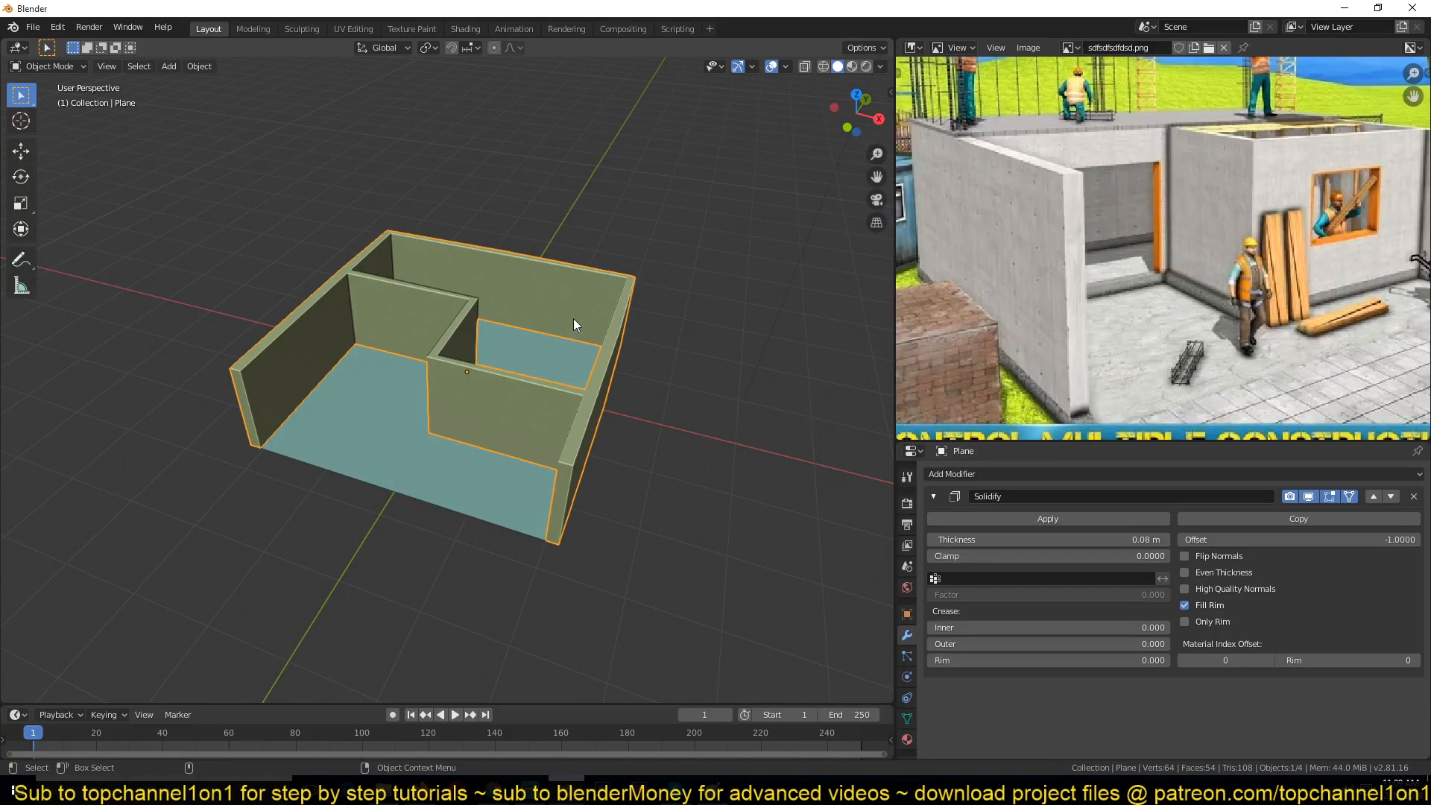
scroll(589, 371, up, 4)
middle_drag(560, 369, 476, 355)
key(Tab)
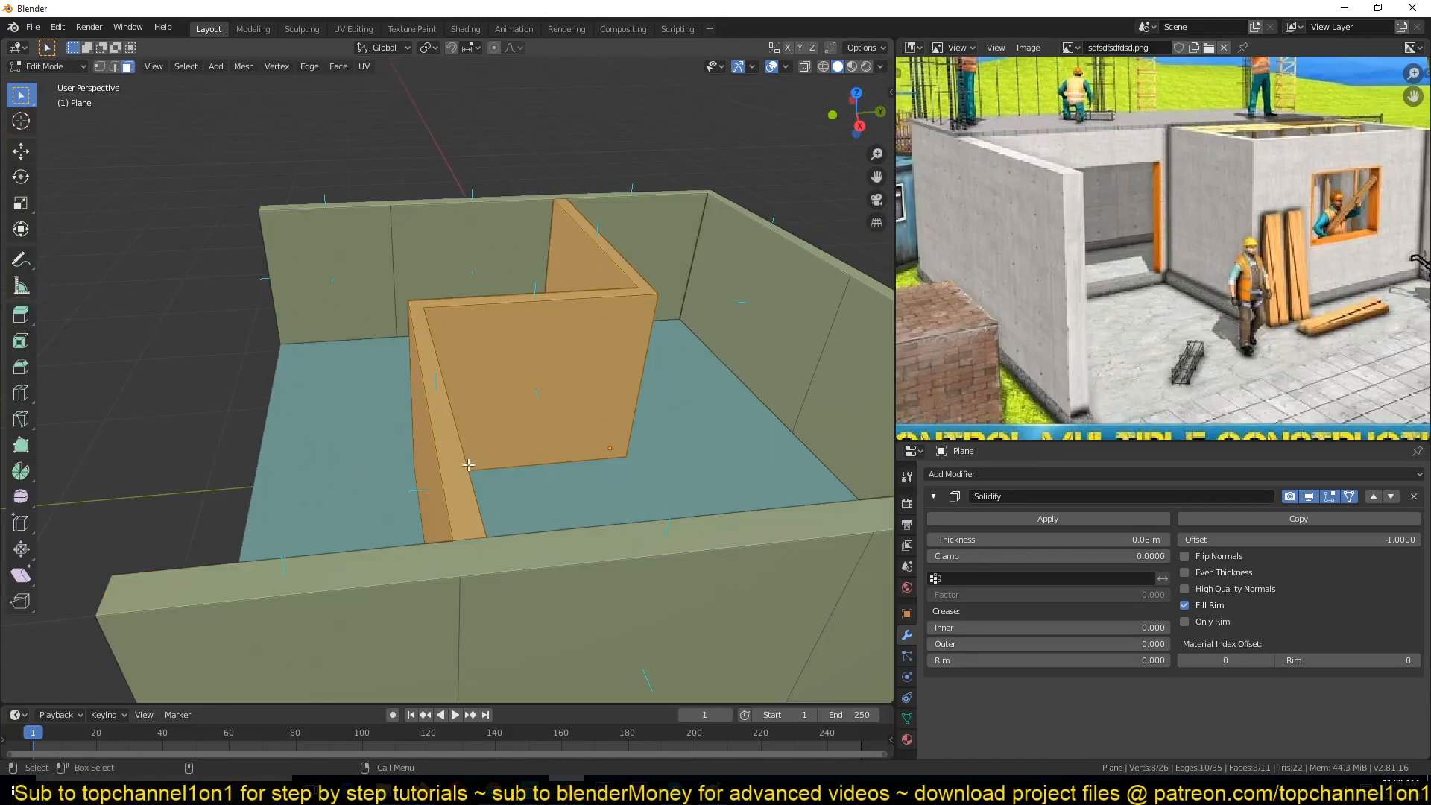
scroll(480, 551, down, 5)
key(Tab)
middle_drag(486, 491, 522, 422)
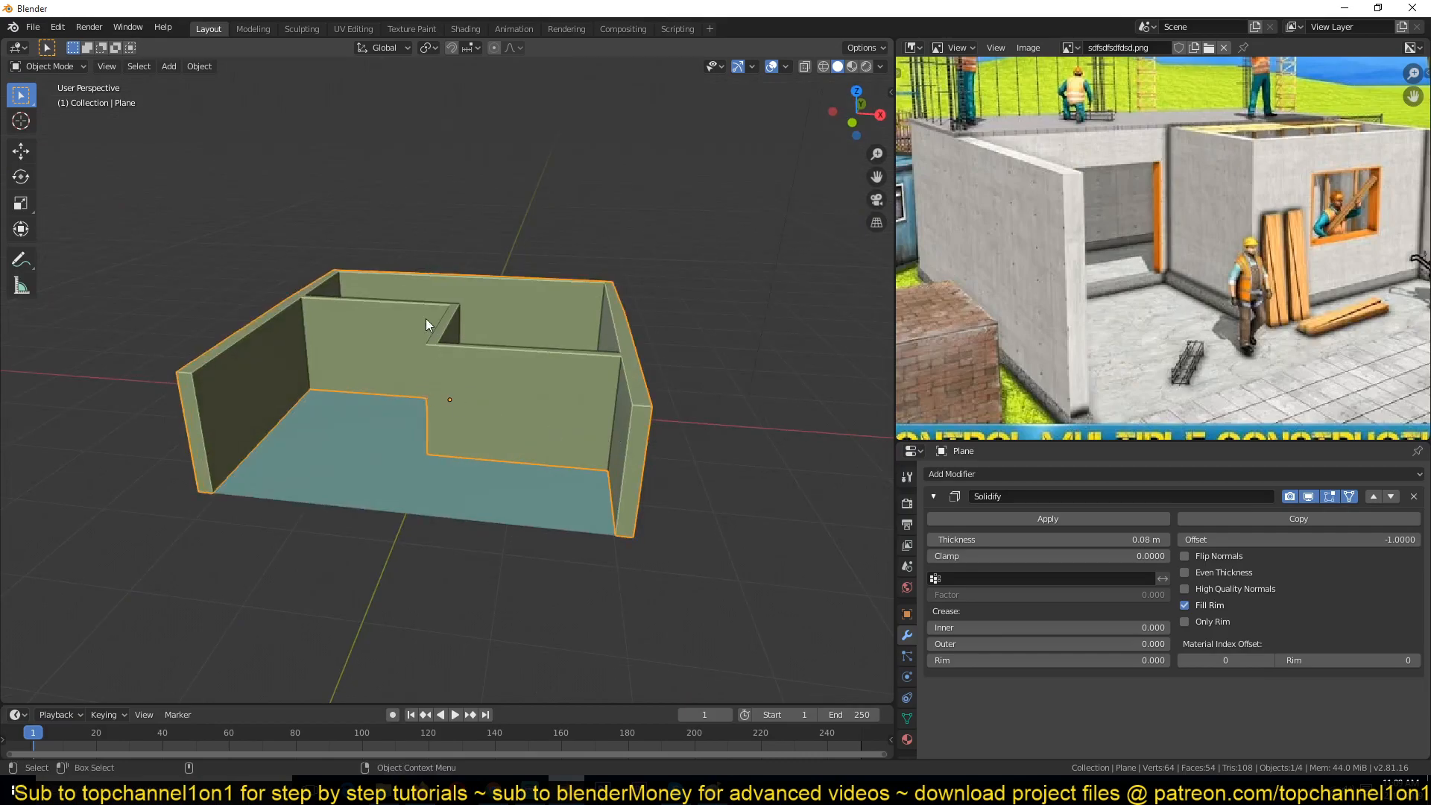
middle_drag(427, 319, 606, 381)
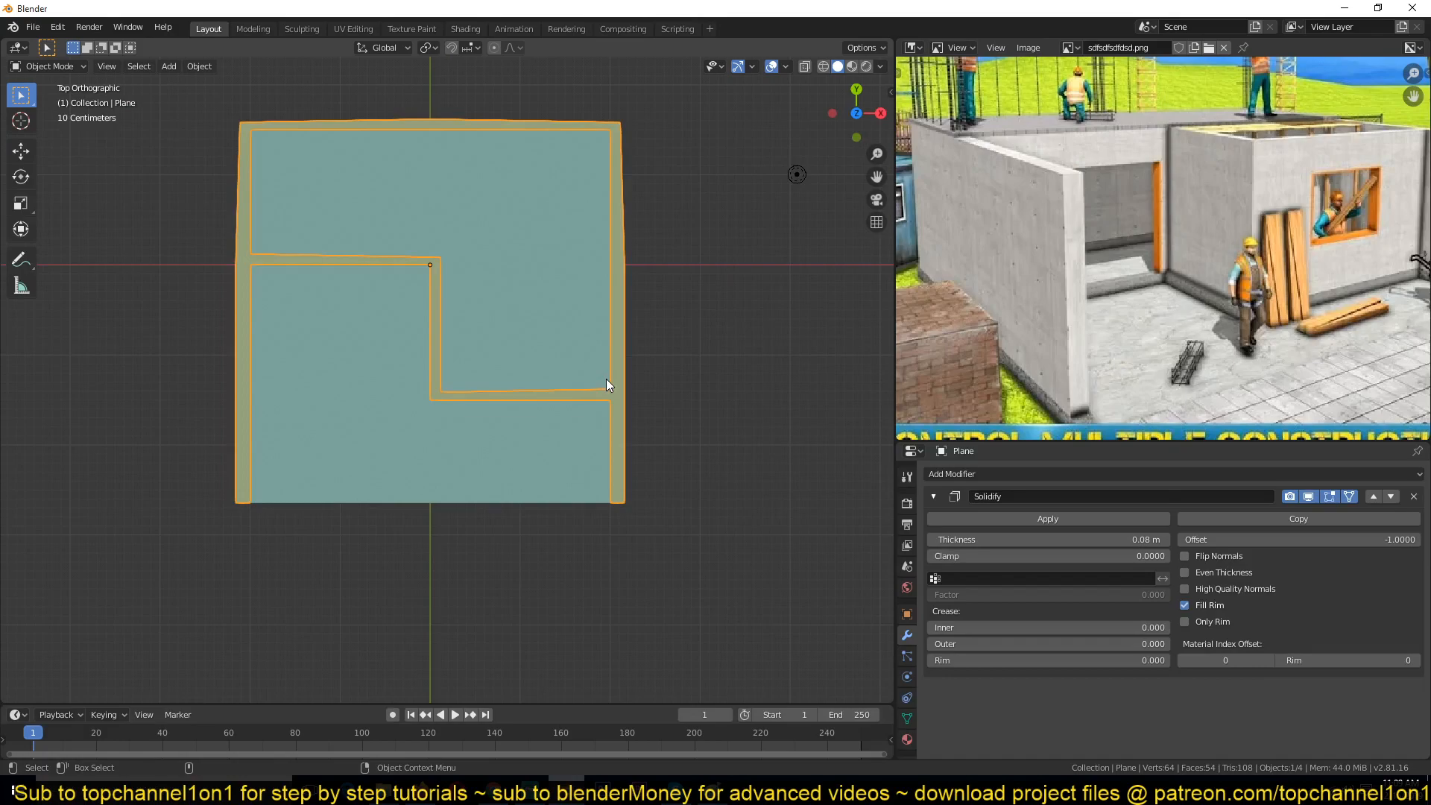
Step: Switch the viewport to wireframe shading and enable Even Thickness on the Solidify modifier
key(z)
click(346, 396)
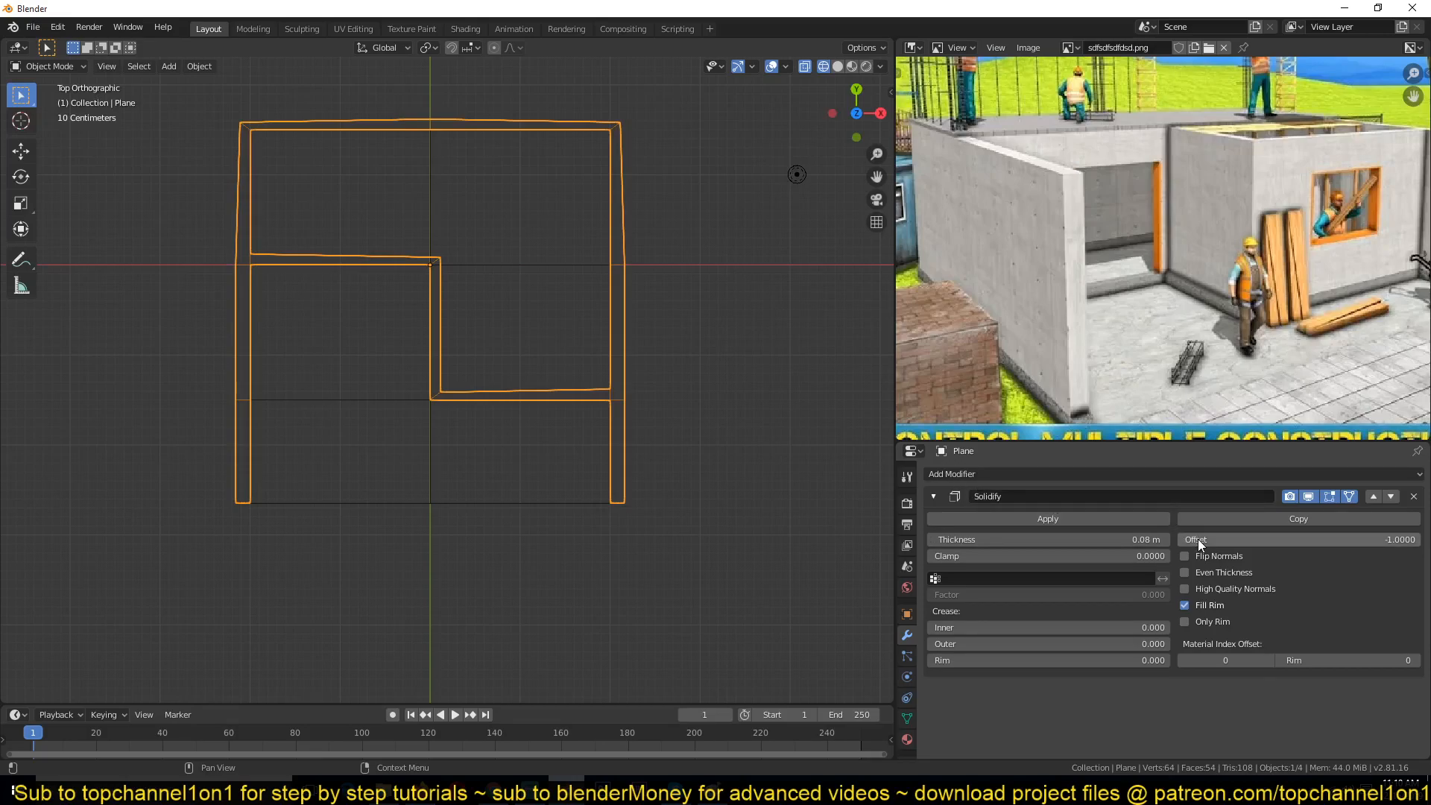
click(1185, 572)
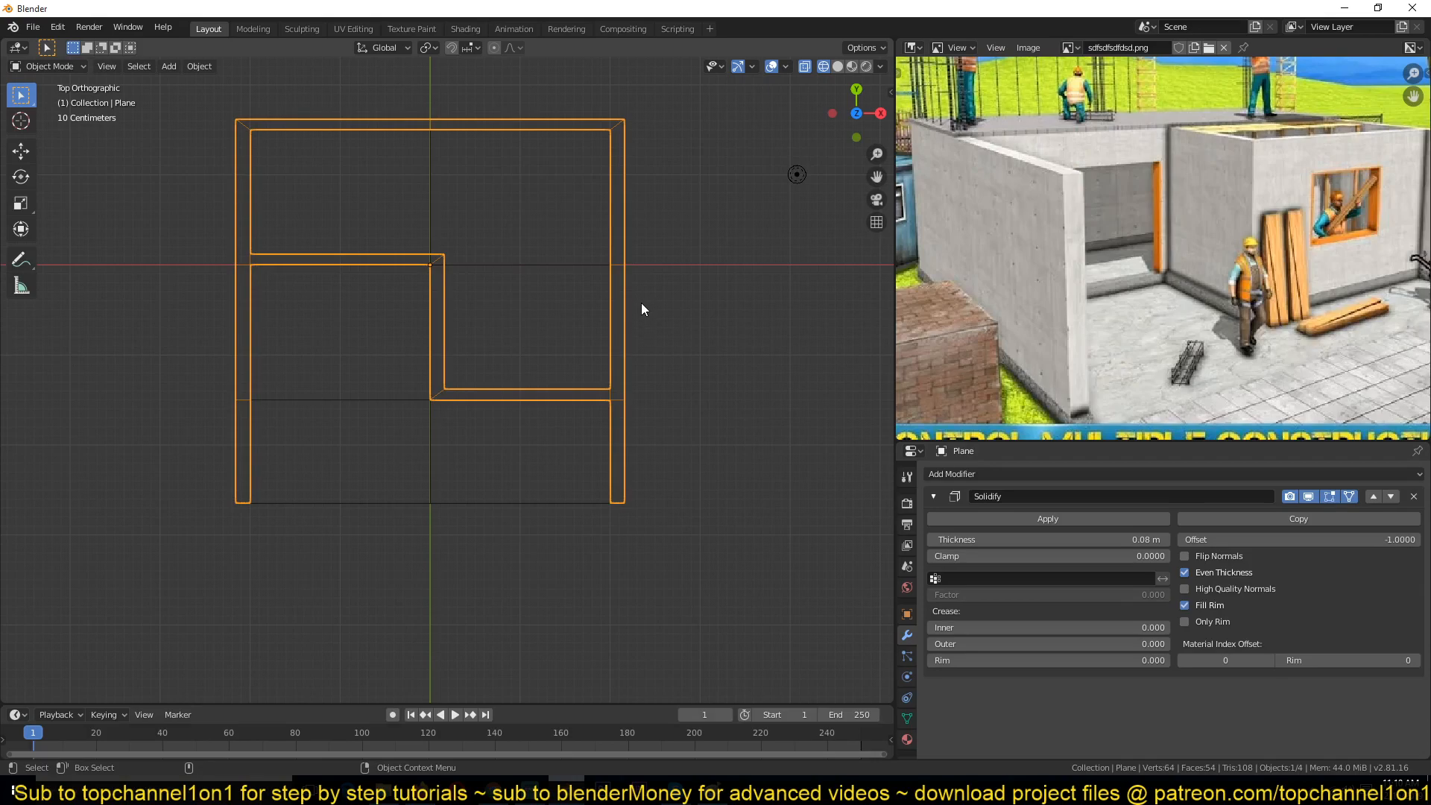
Step: Recalculate the normals of all the mesh faces in Edit Mode
key(Tab)
key(a)
key(shift+n)
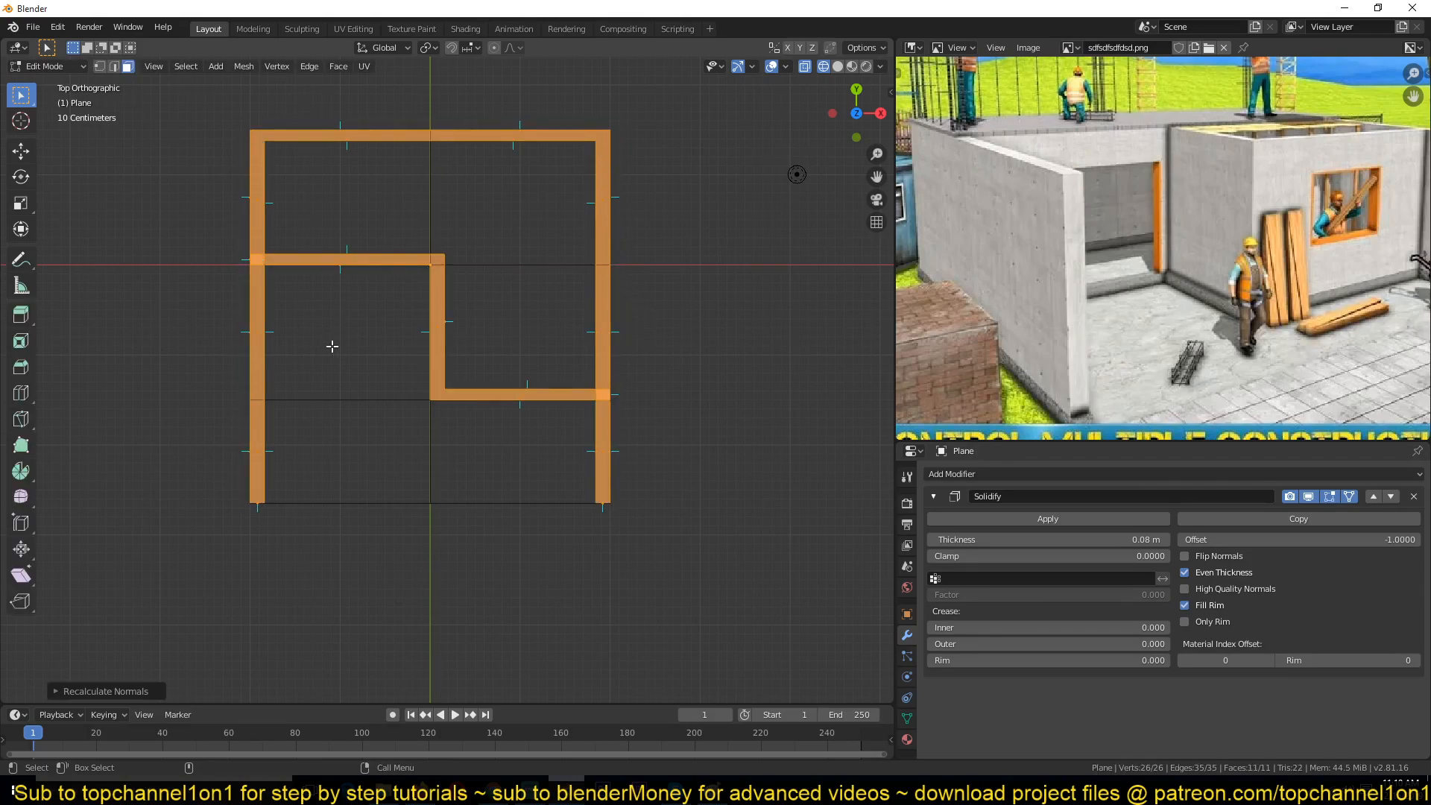
key(Tab)
Step: Return to solid shading and compare the thickened walls with the reference image
key(alt+z)
middle_drag(690, 437, 600, 375)
key(alt+a)
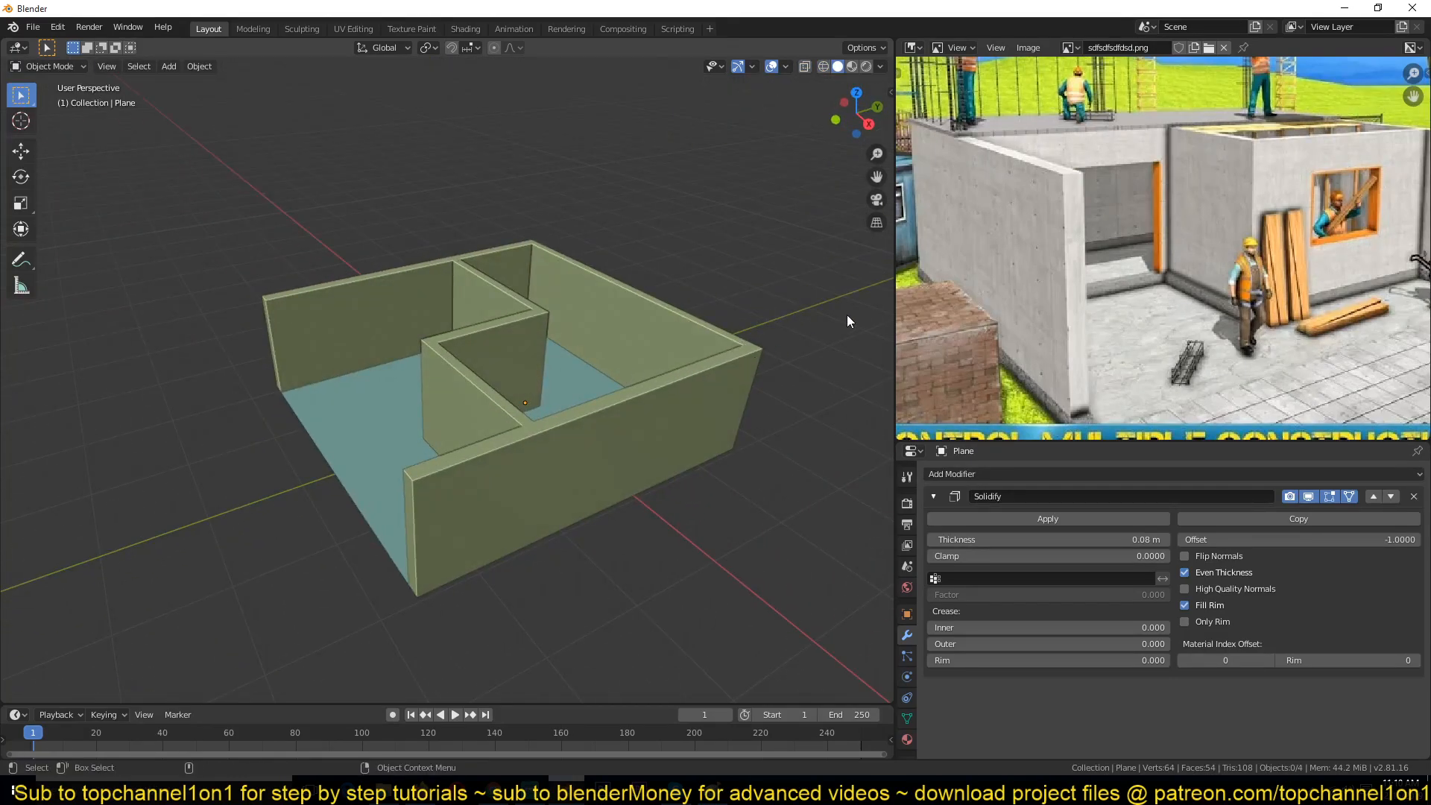
middle_drag(1238, 235, 1149, 241)
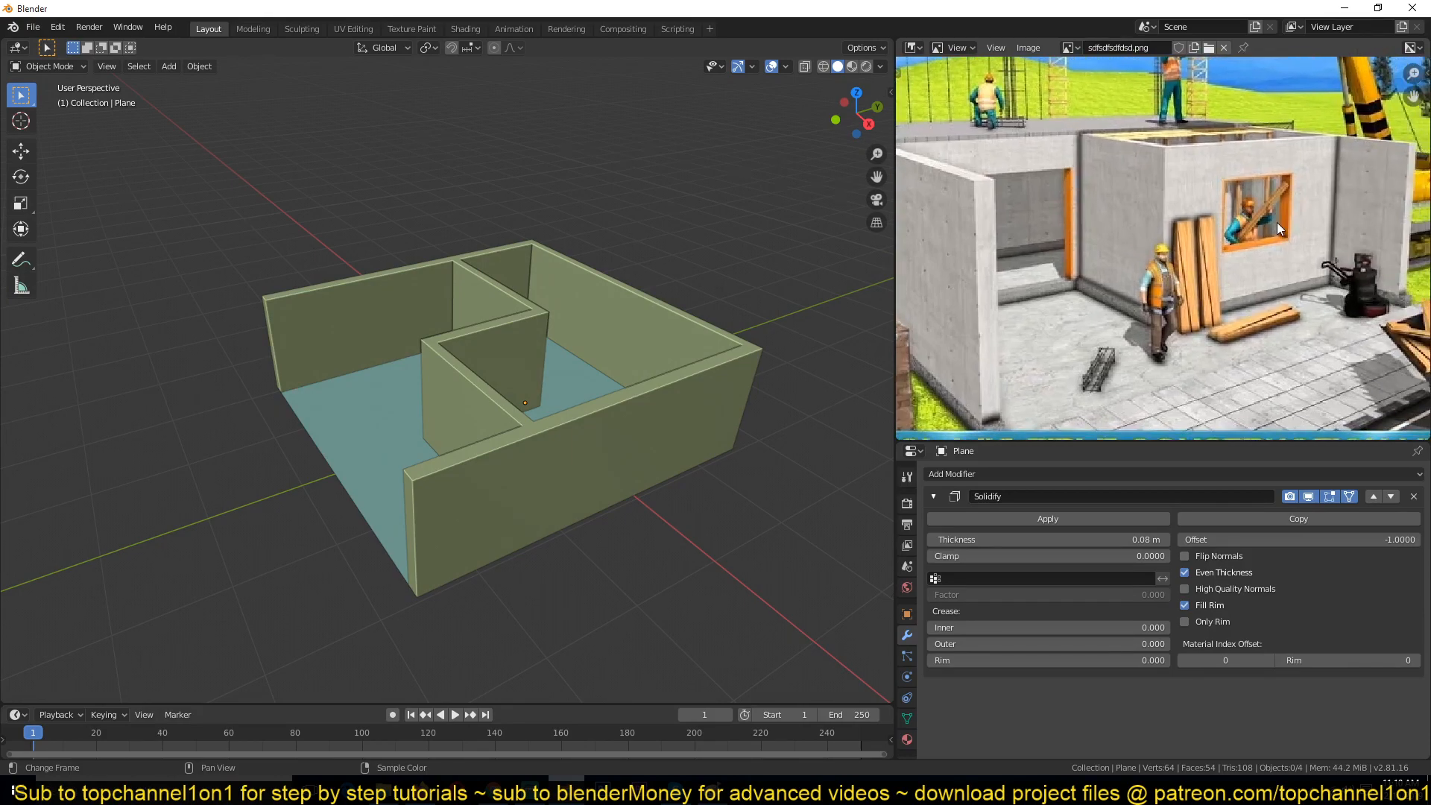
middle_drag(671, 351, 533, 300)
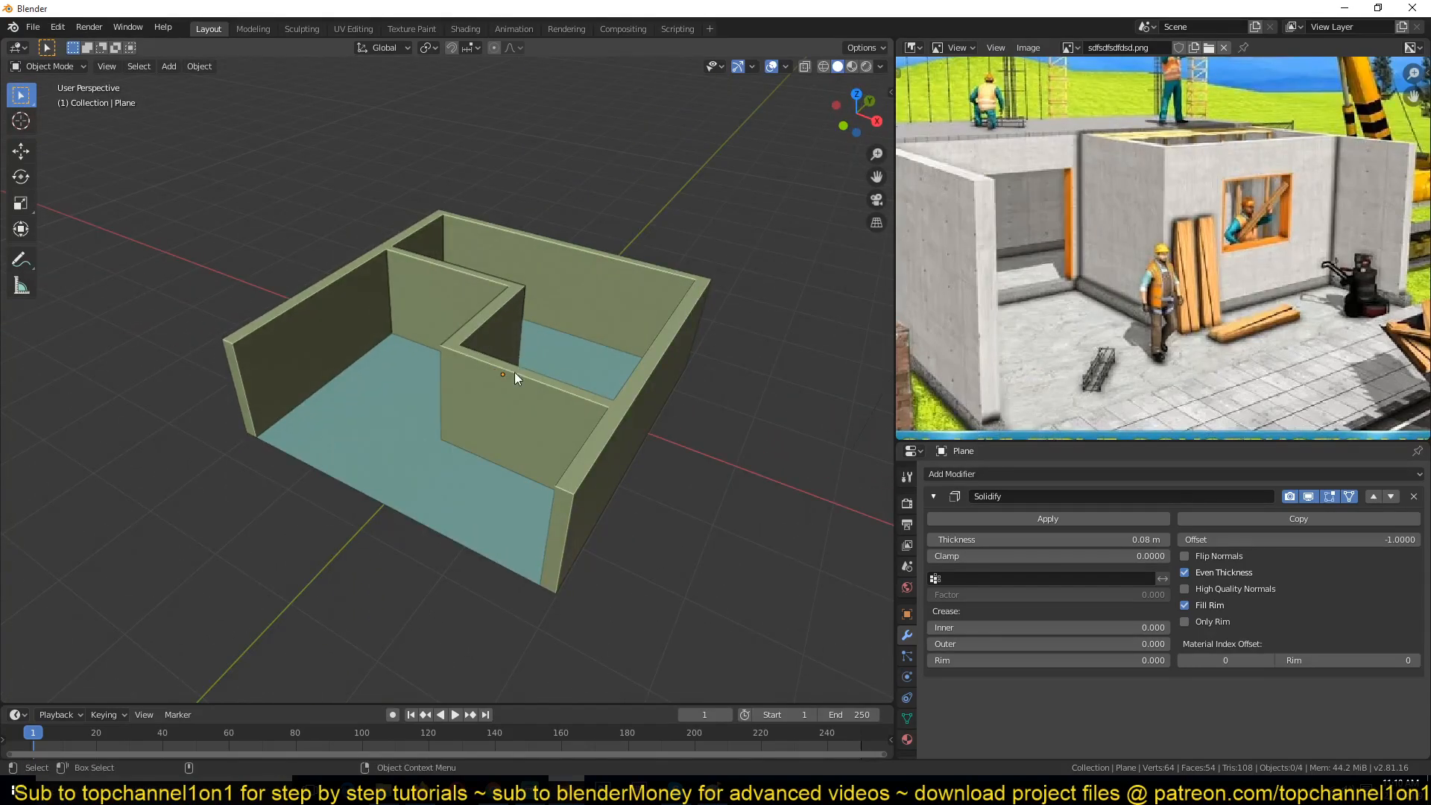
key(Tab)
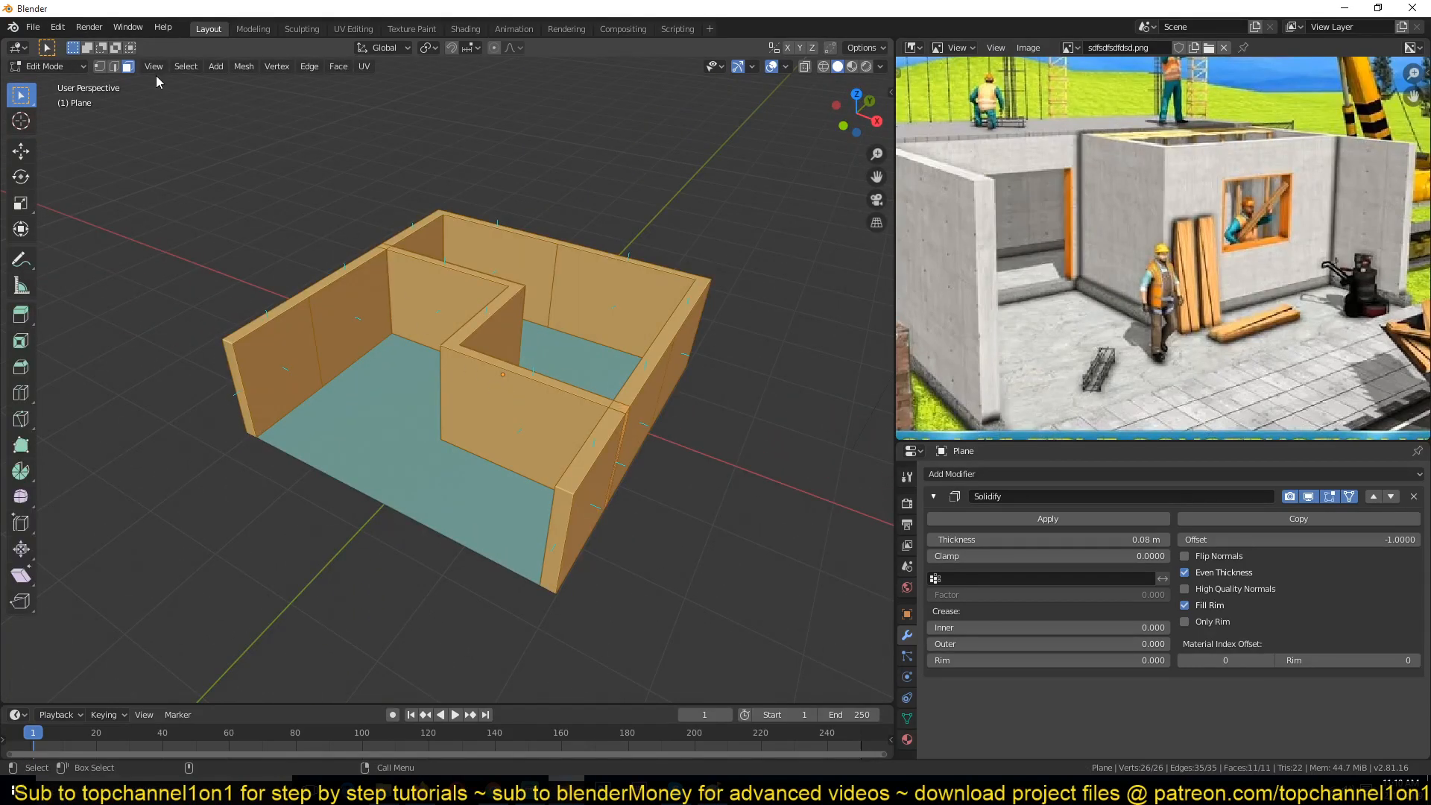
key(Tab)
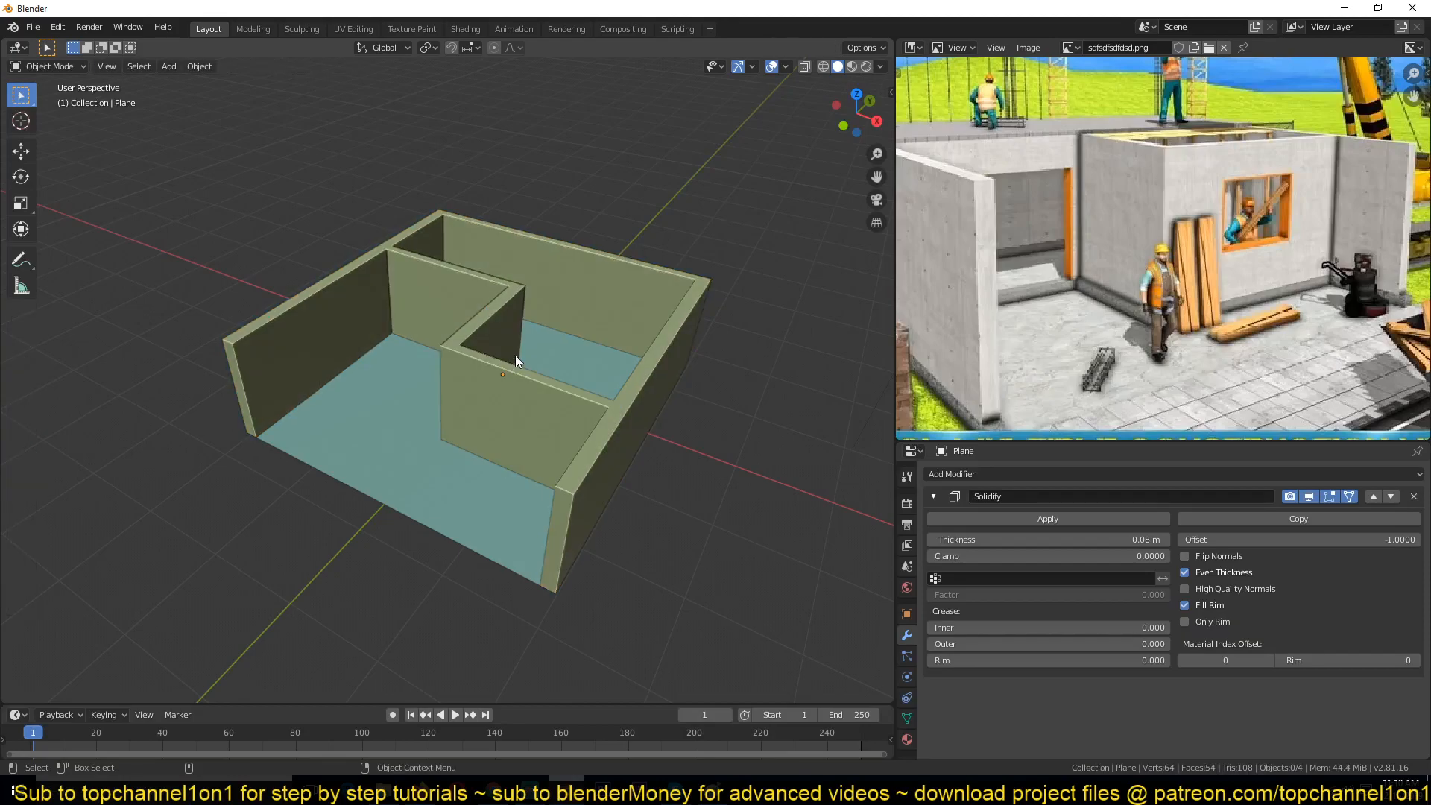
key(n)
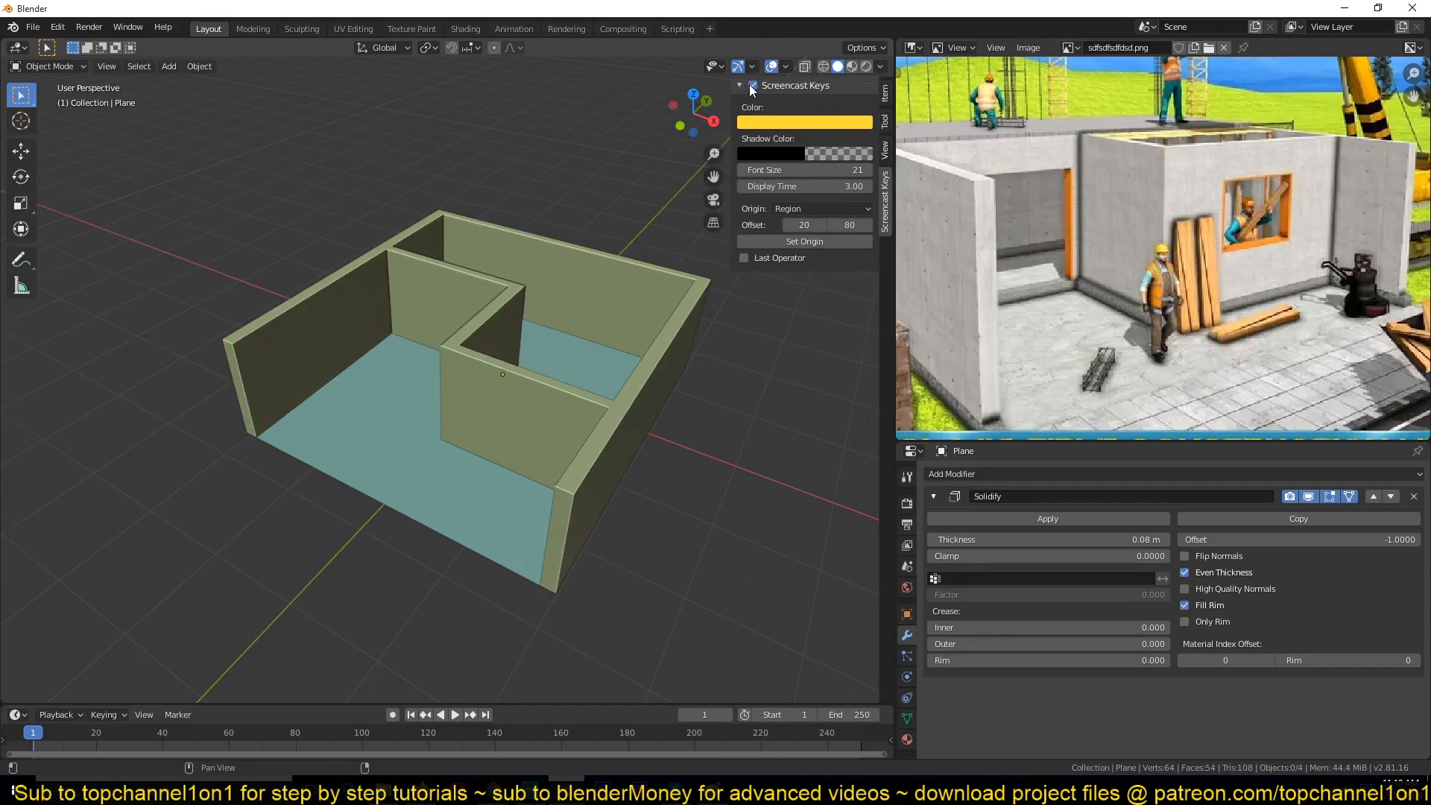
key(n)
Step: Select the front partition face and toggle the Solidify modifier's Edit Mode and On Cage display
key(Tab)
click(501, 399)
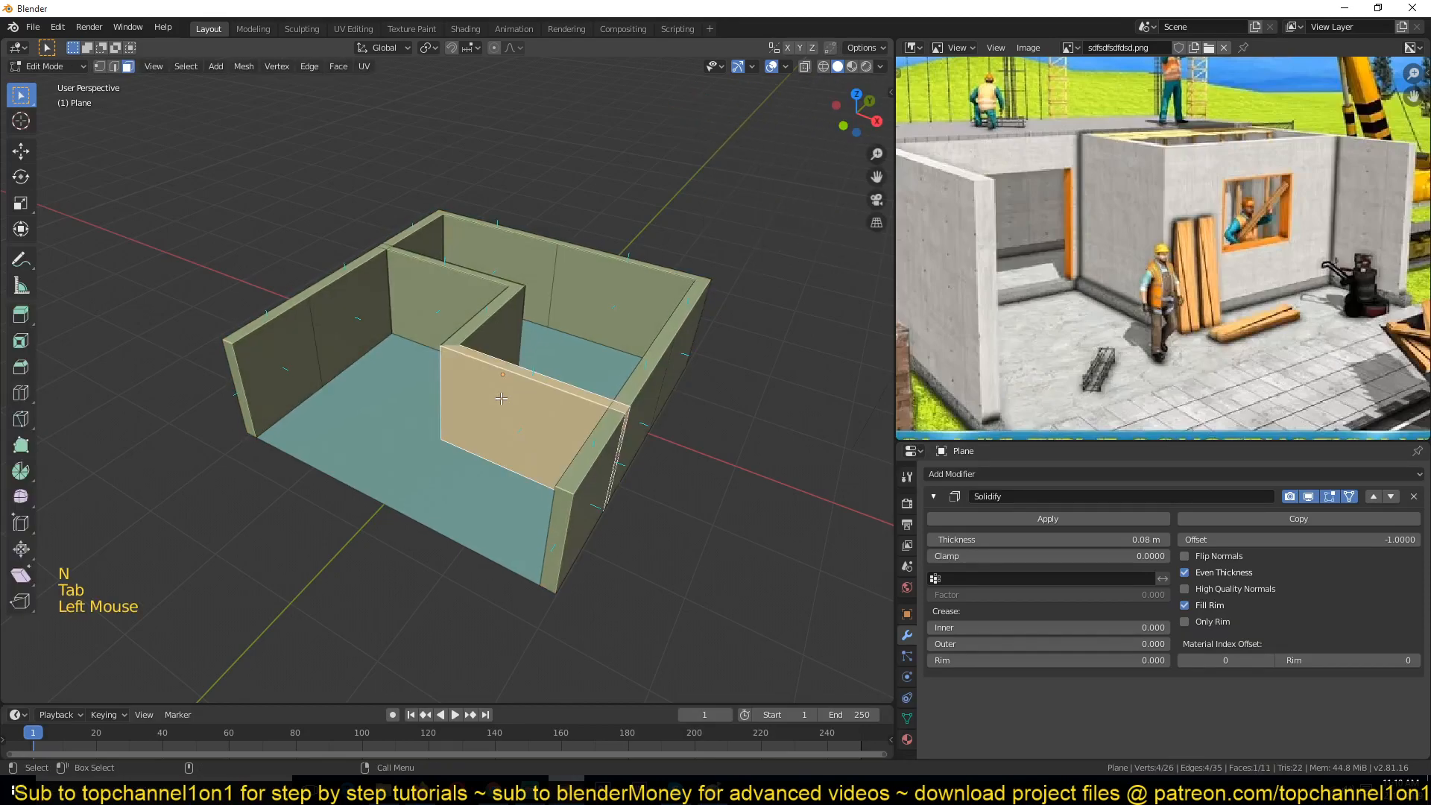
click(501, 398)
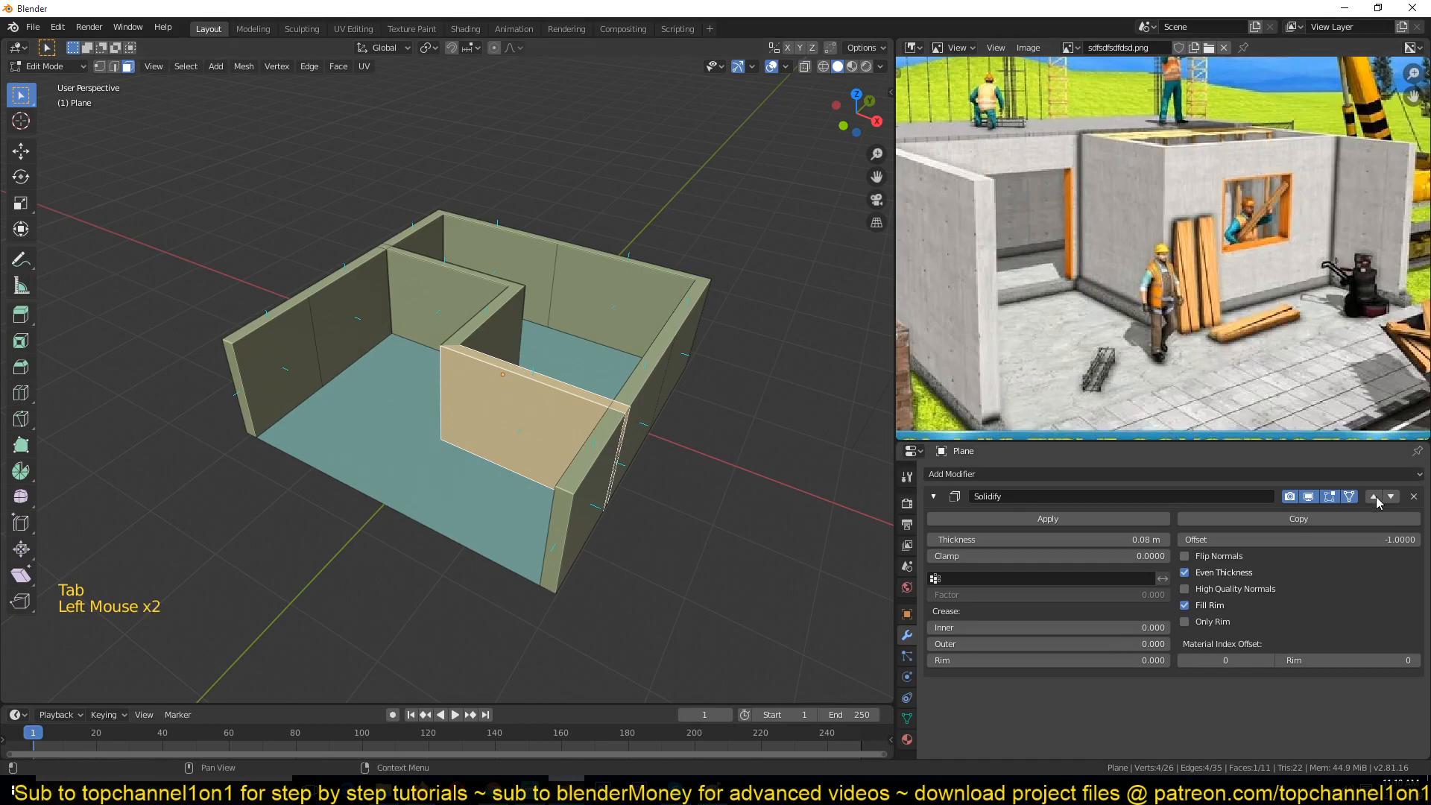
click(1351, 497)
click(1330, 497)
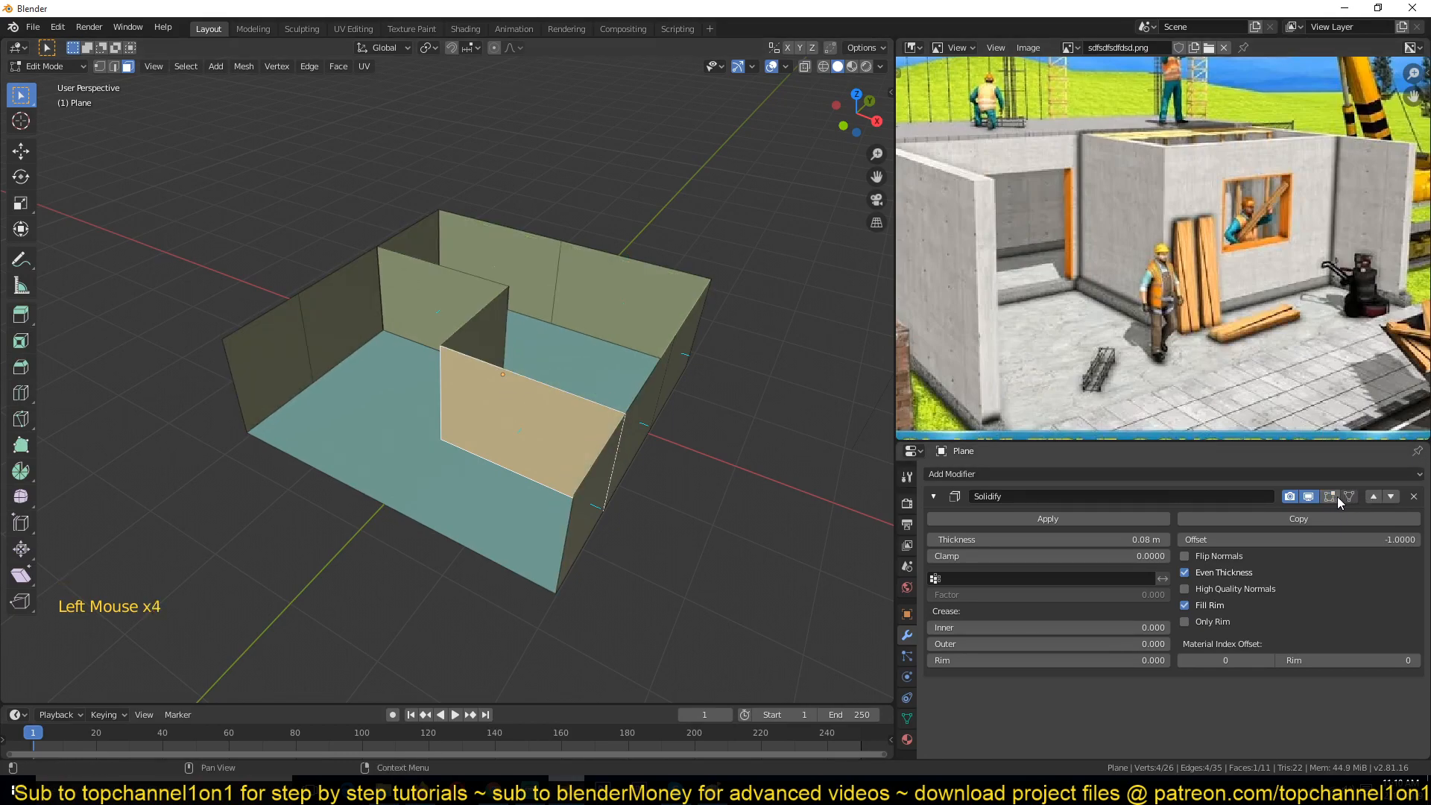
click(1335, 496)
click(1350, 496)
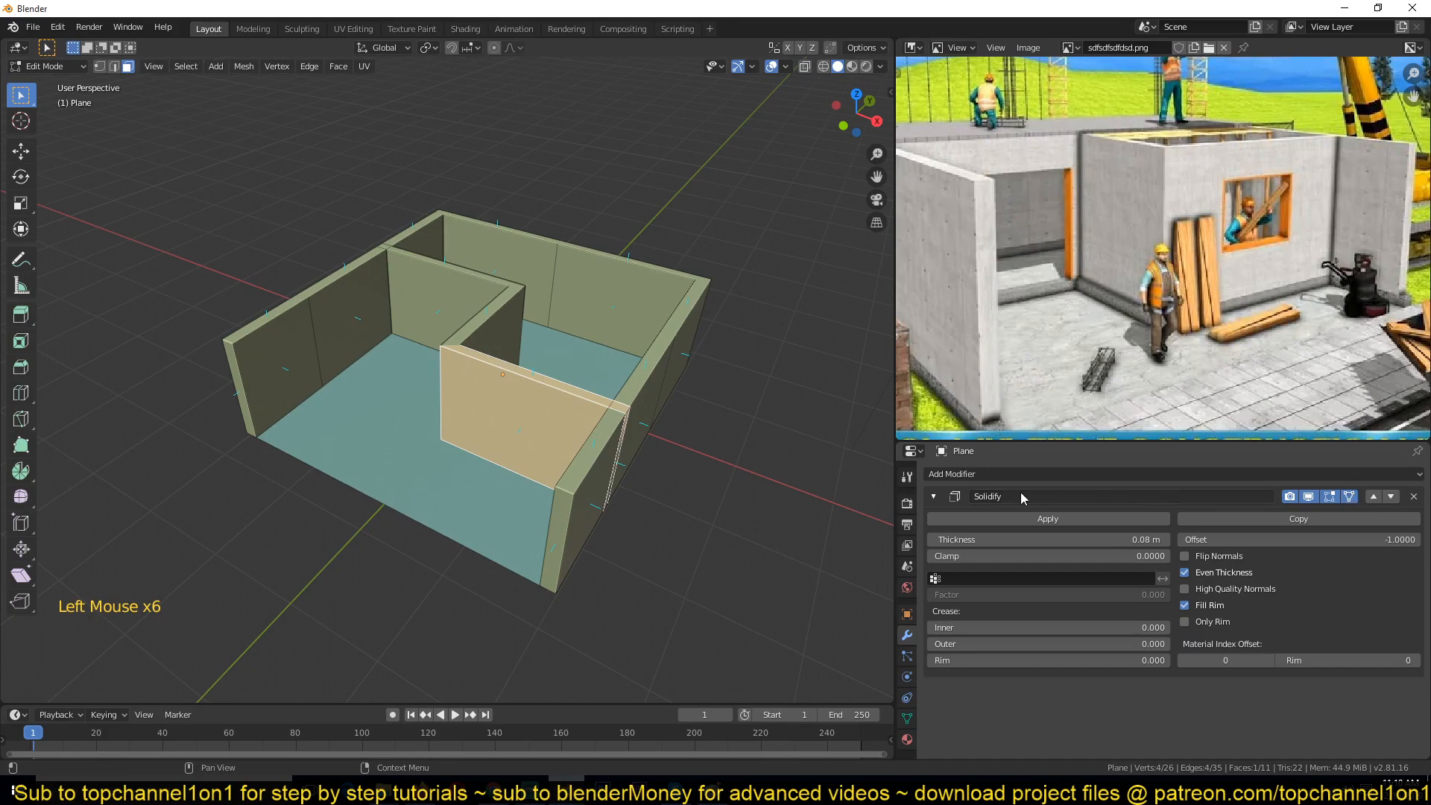
key(Tab)
click(1354, 498)
click(1355, 499)
click(1354, 499)
click(1355, 498)
click(1354, 499)
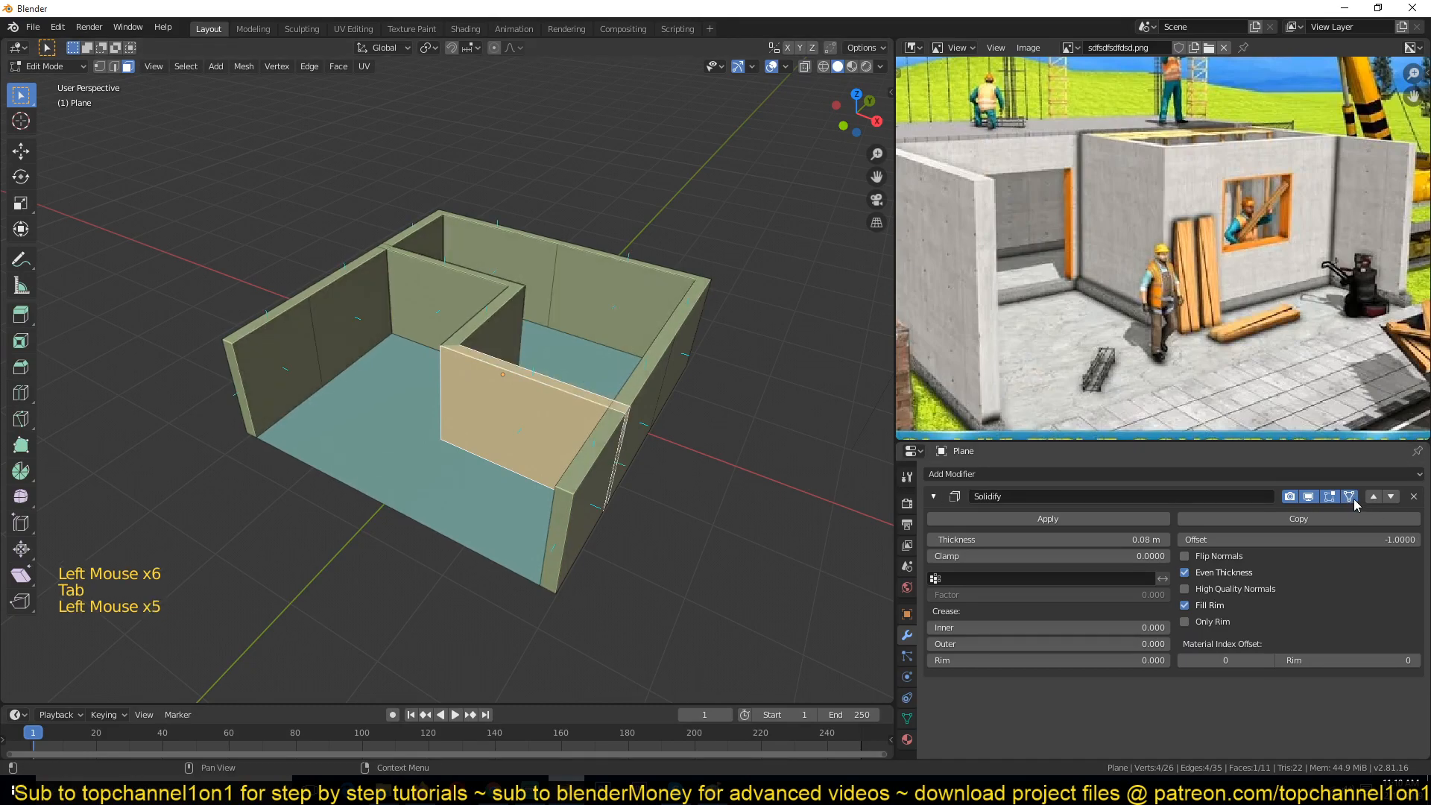
click(1352, 498)
click(1352, 498)
click(1352, 497)
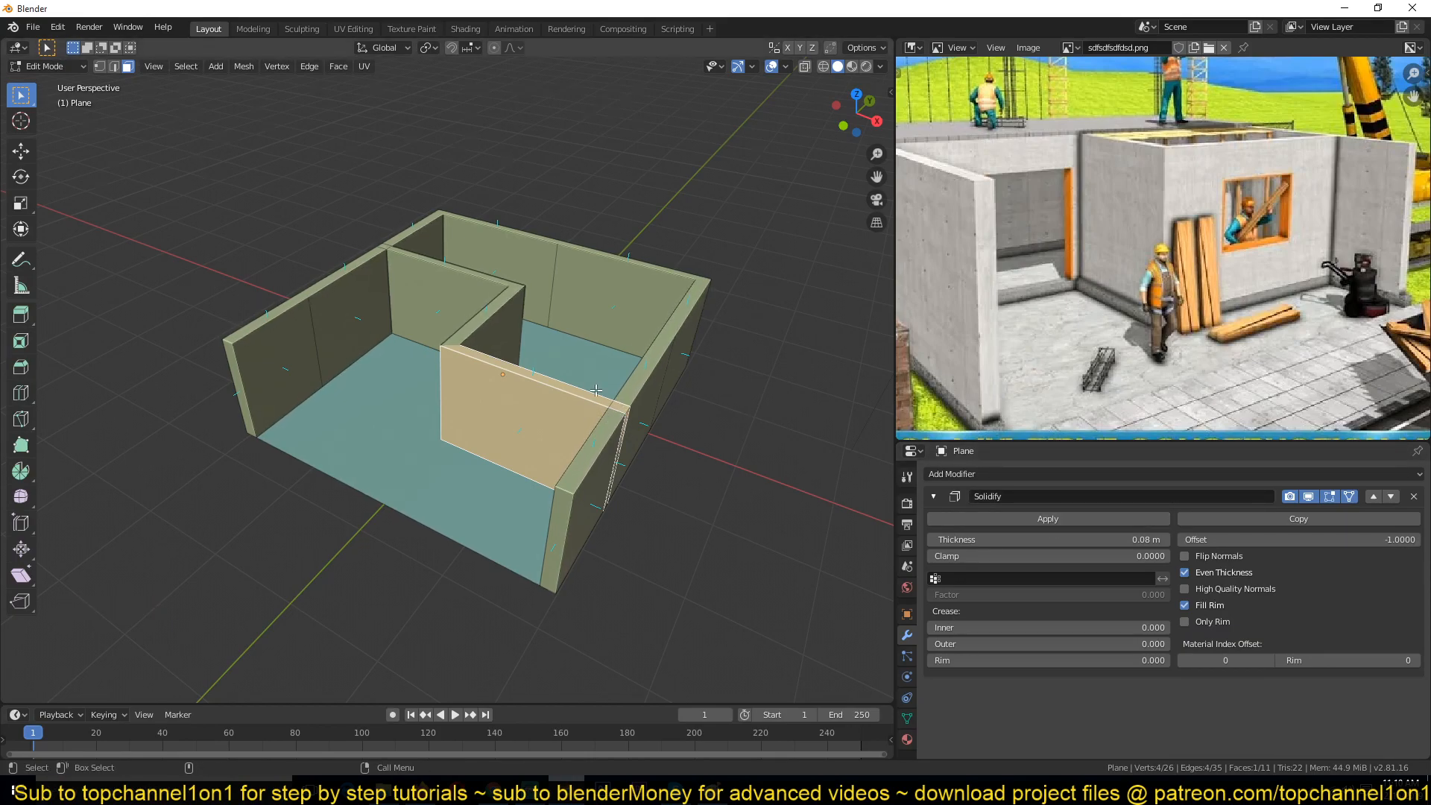
click(1350, 497)
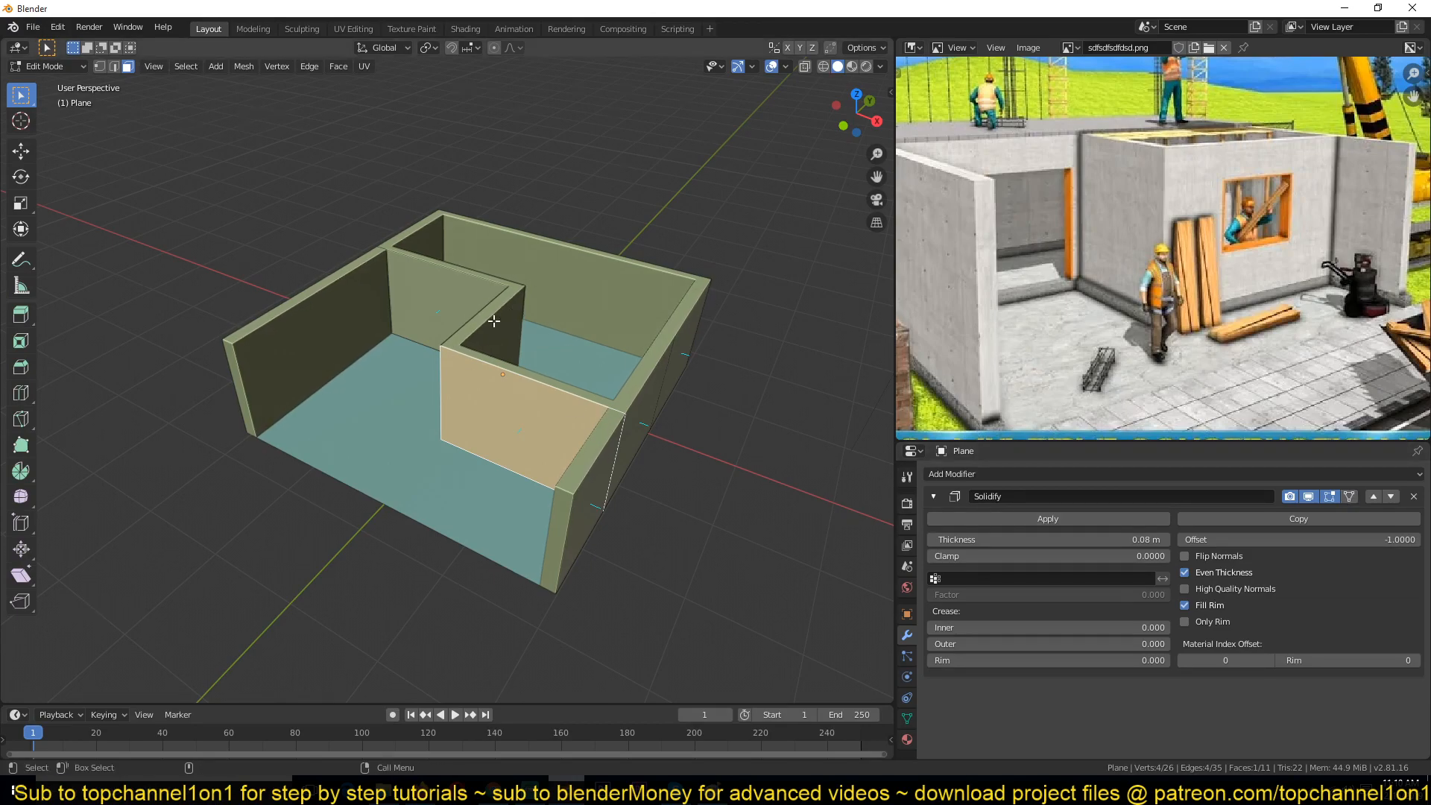
Step: Toggle On Cage and select faces around the partition junction to examine their display
middle_drag(518, 383, 474, 355)
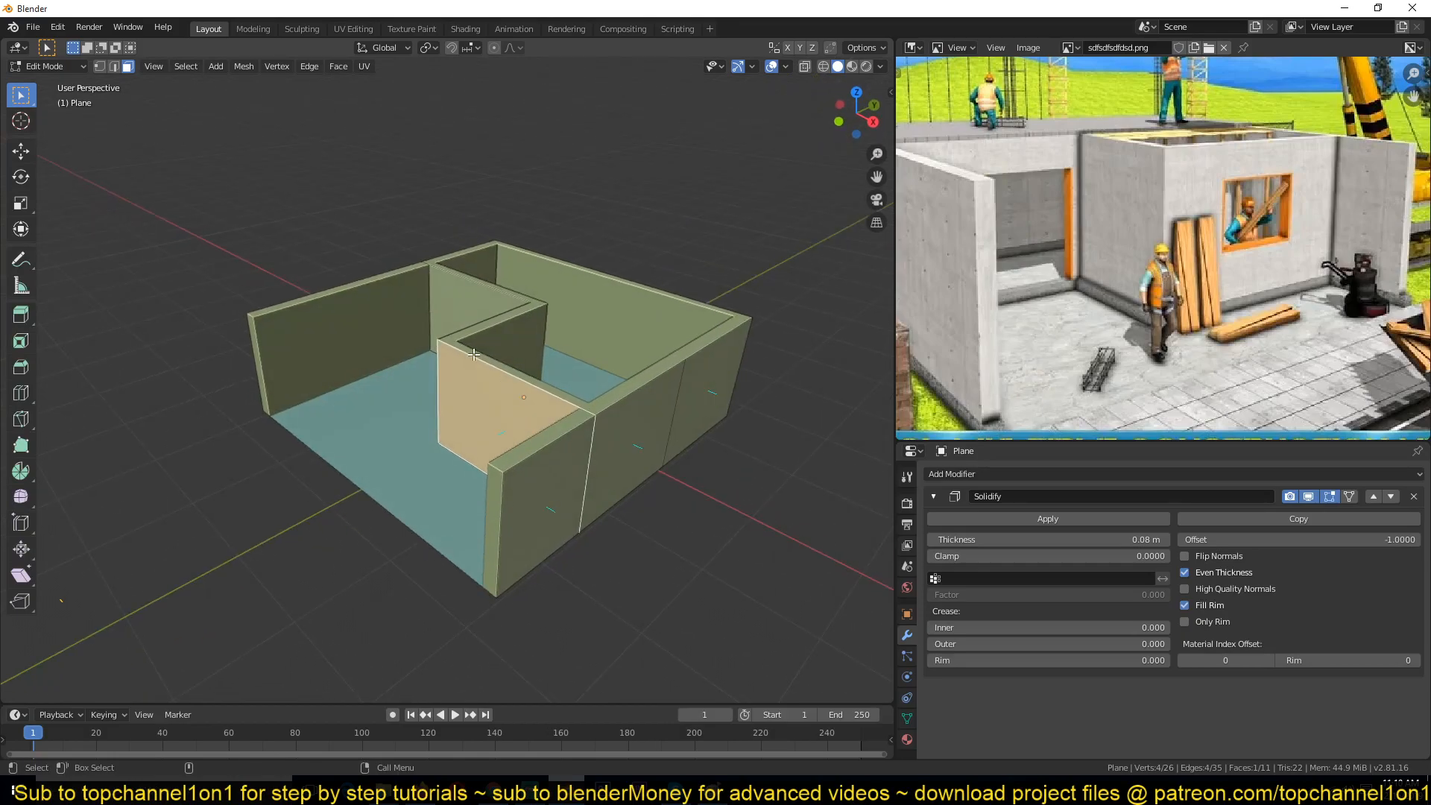
click(1350, 498)
click(634, 317)
click(586, 288)
click(638, 326)
click(637, 425)
click(522, 403)
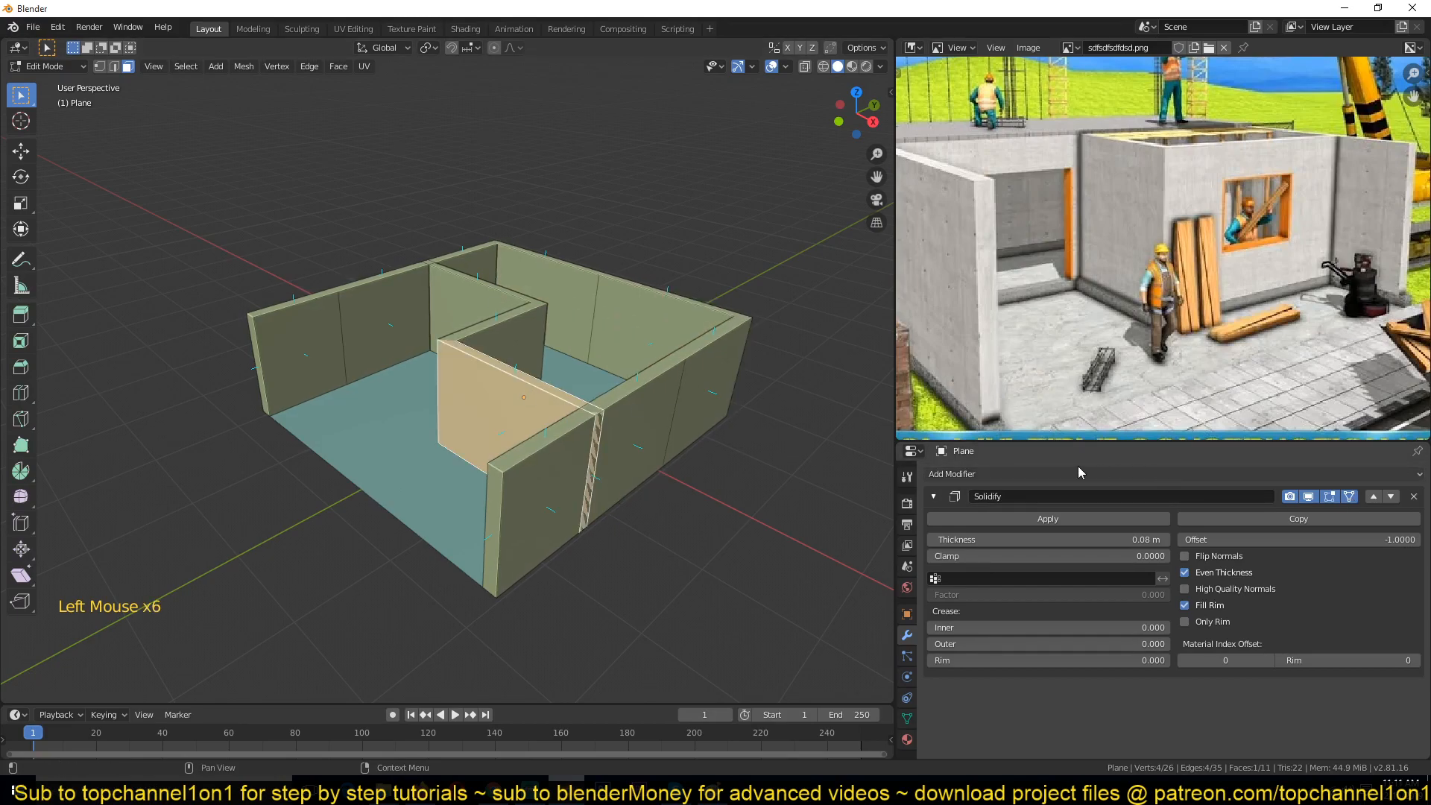
click(1350, 498)
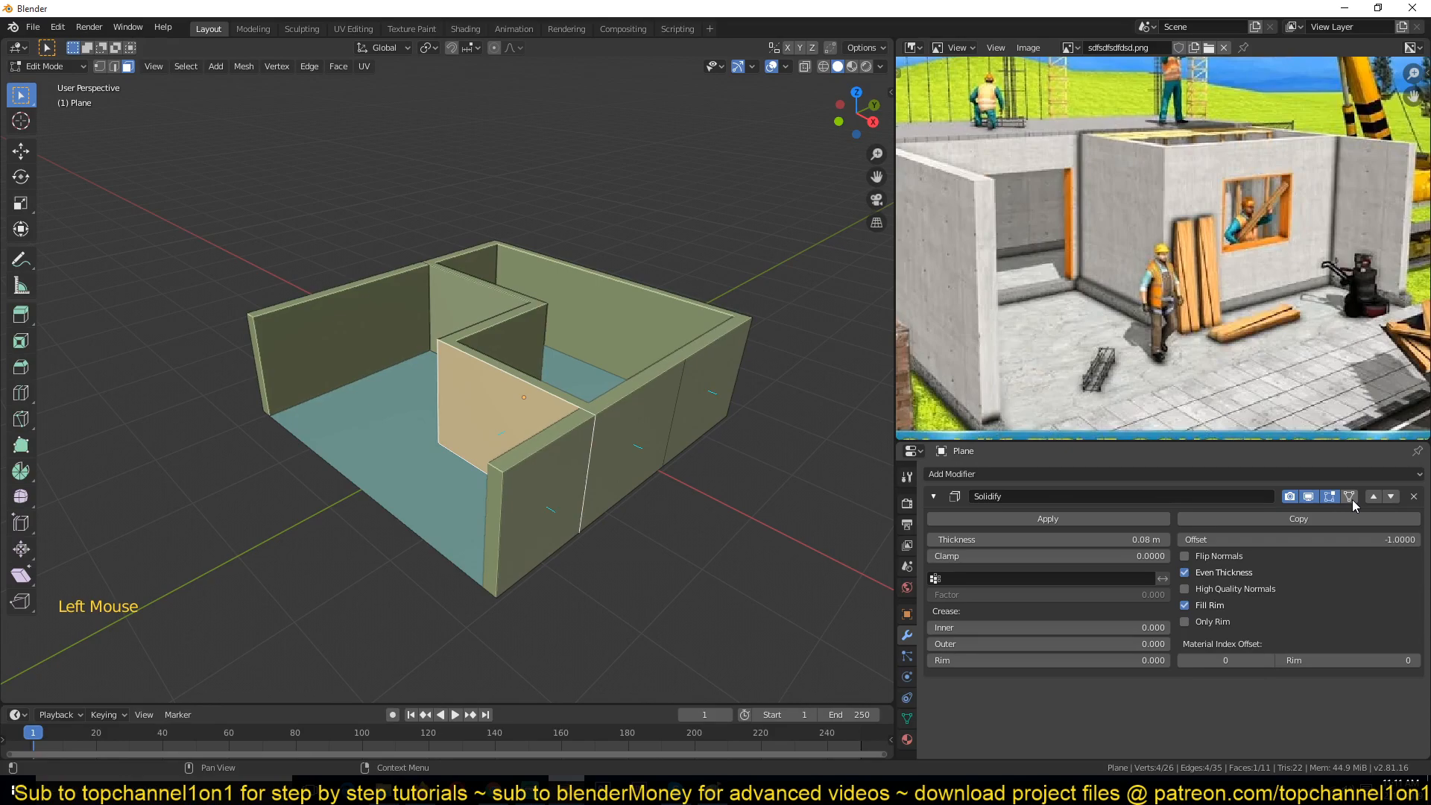
Step: Select the outer wall faces near the partition junction to inspect them
click(580, 460)
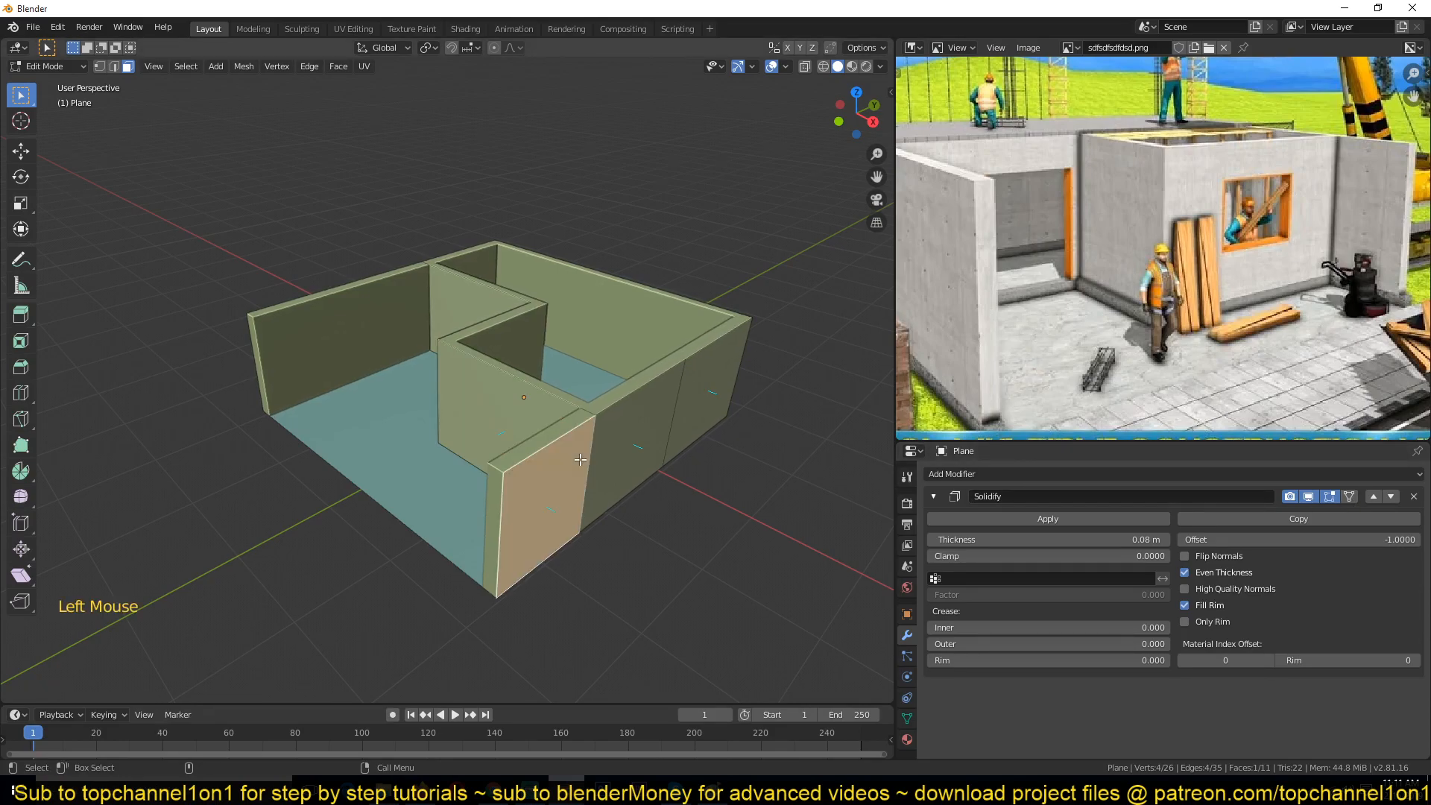
scroll(626, 462, up, 2)
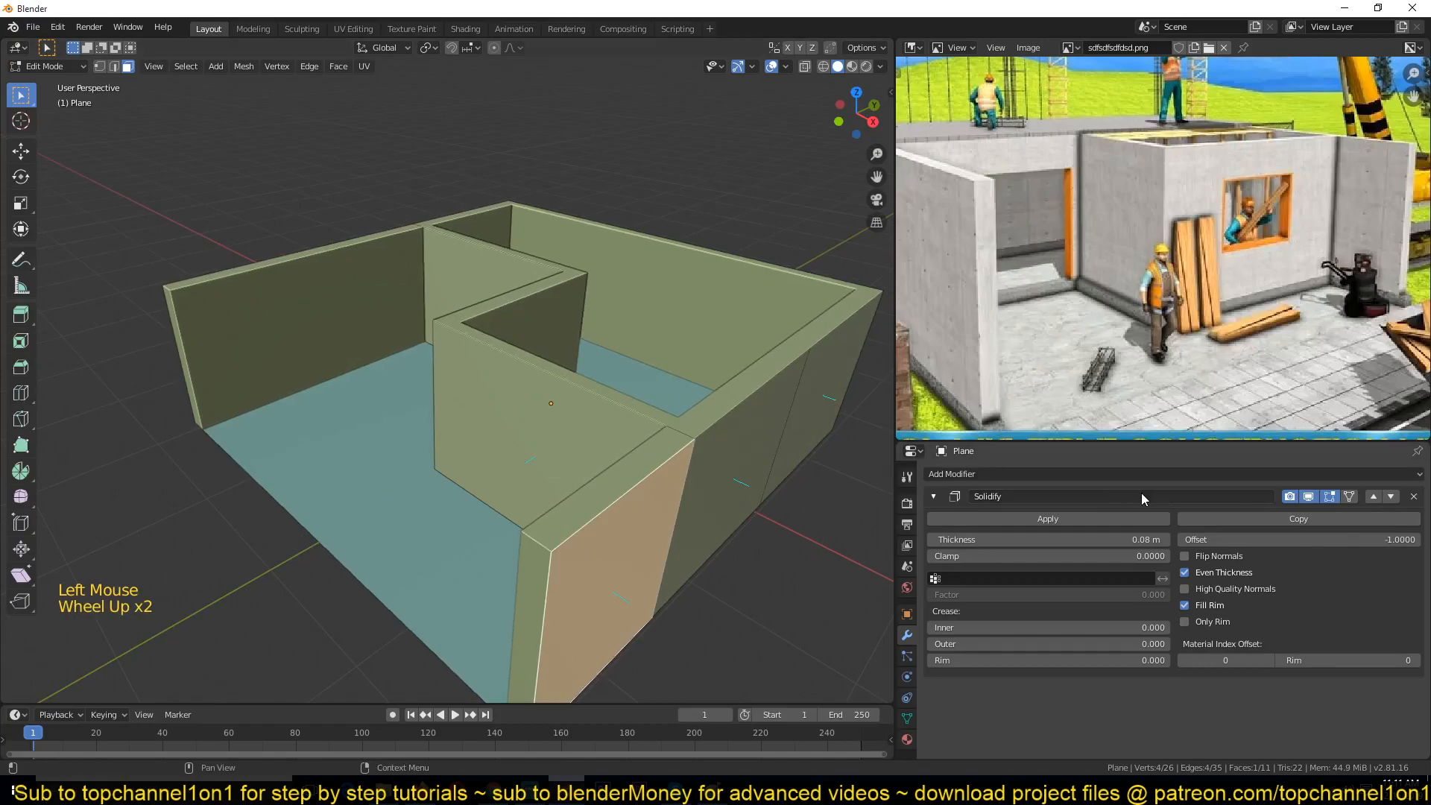
middle_drag(793, 484, 753, 428)
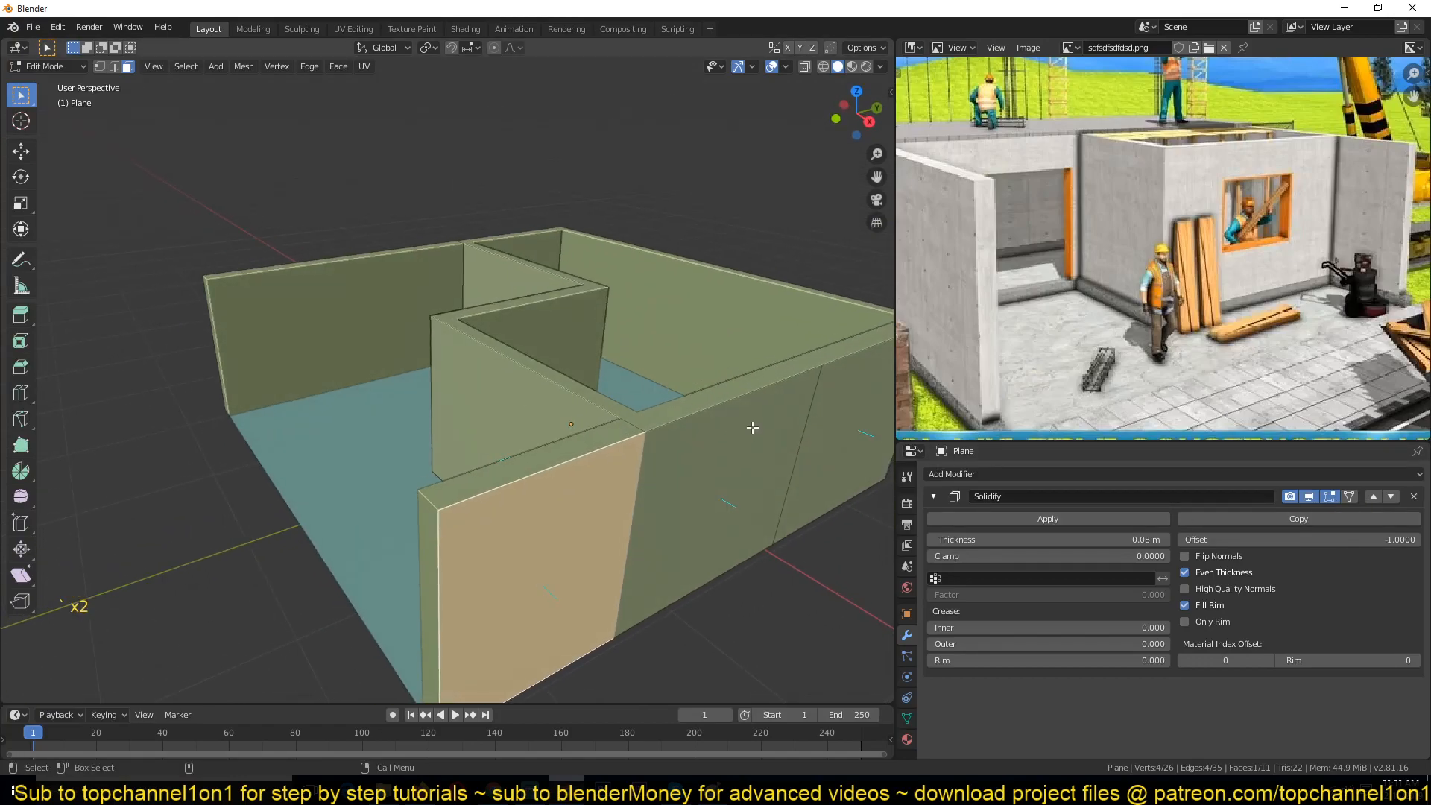
click(727, 495)
click(832, 447)
click(572, 532)
click(799, 446)
click(827, 437)
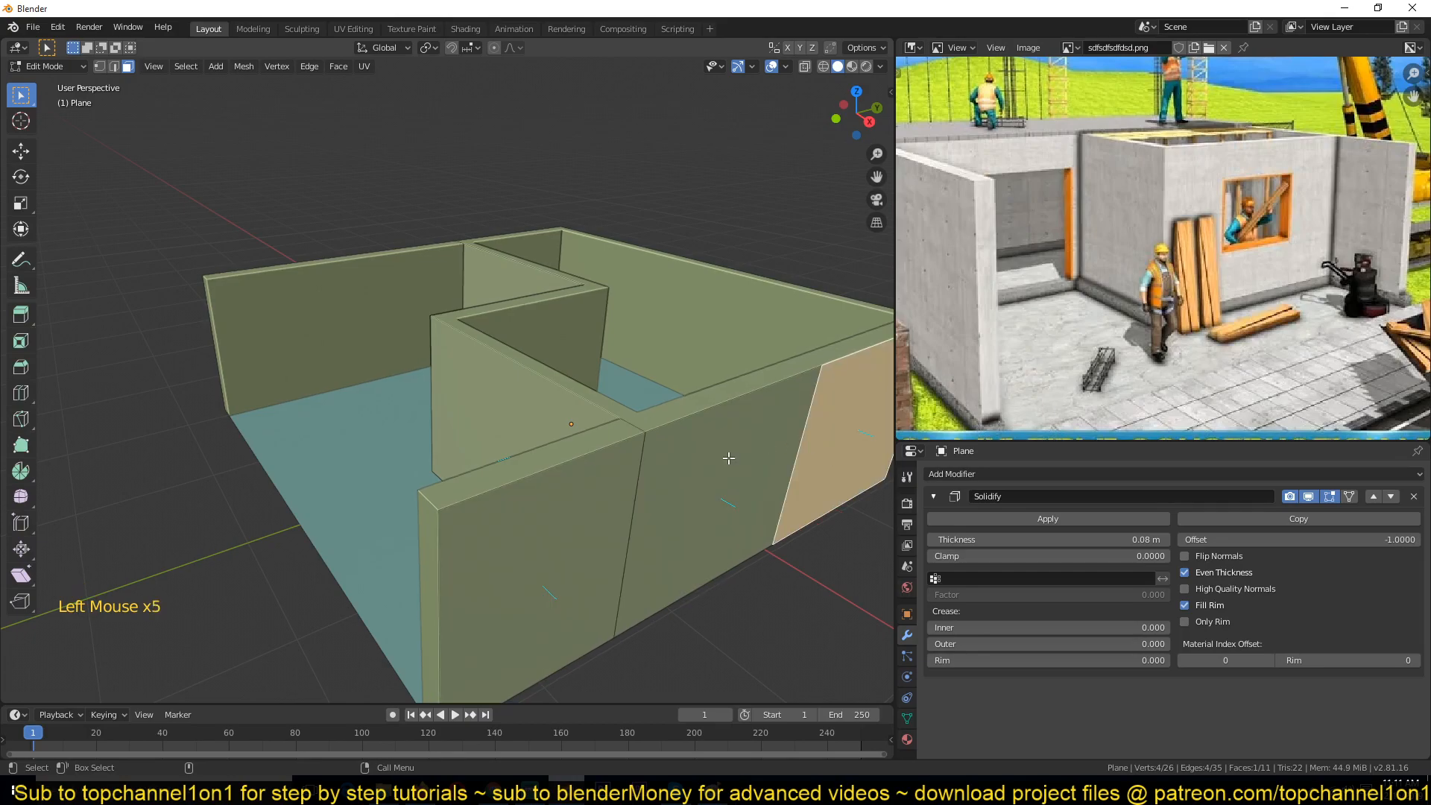
Step: Toggle the Solidify modifier's On Cage display and select outer wall faces around the far corner to inspect them
click(1351, 498)
middle_drag(716, 398, 1, 287)
key(grave)
click(591, 284)
middle_drag(522, 262, 376, 243)
middle_drag(639, 326, 543, 313)
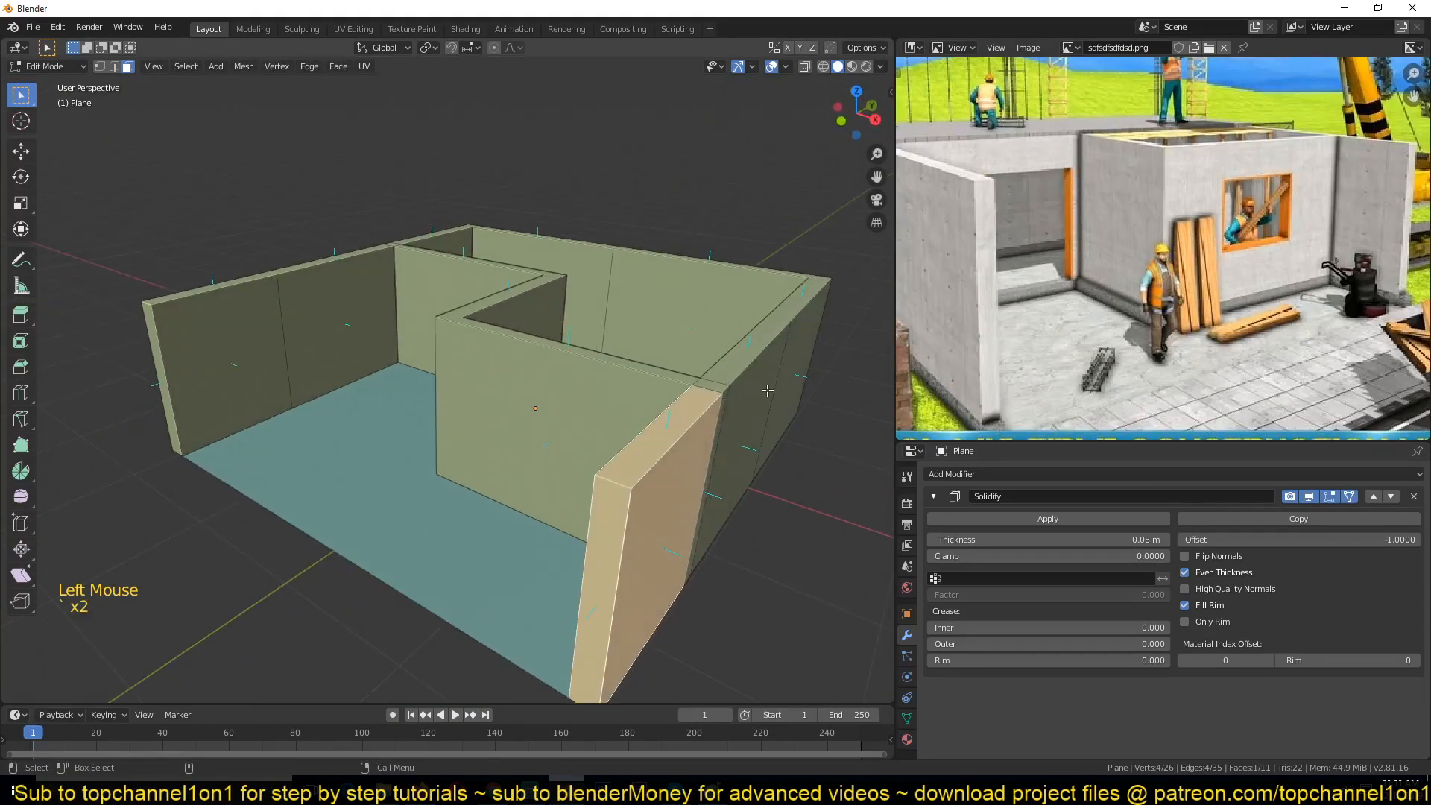
click(761, 391)
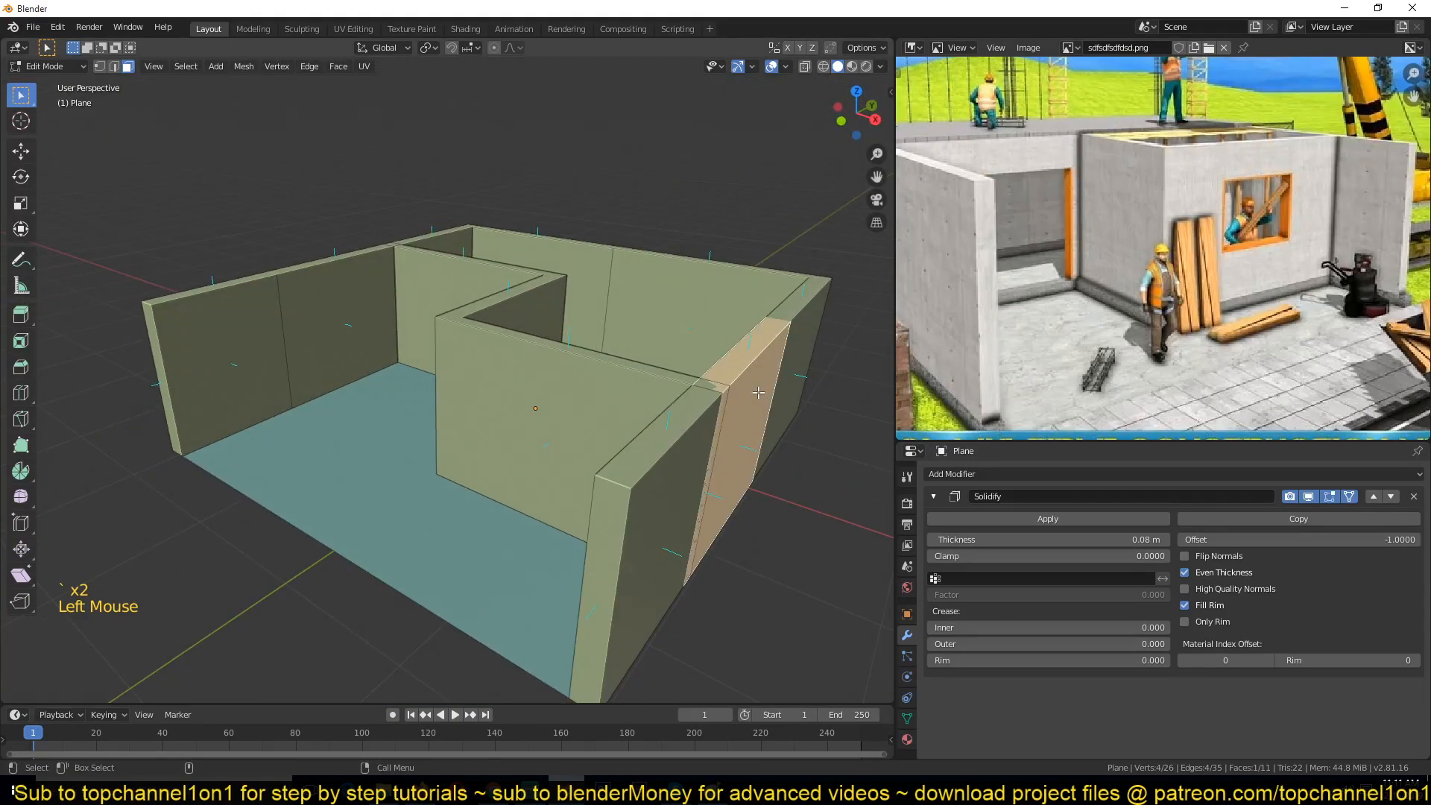
click(794, 307)
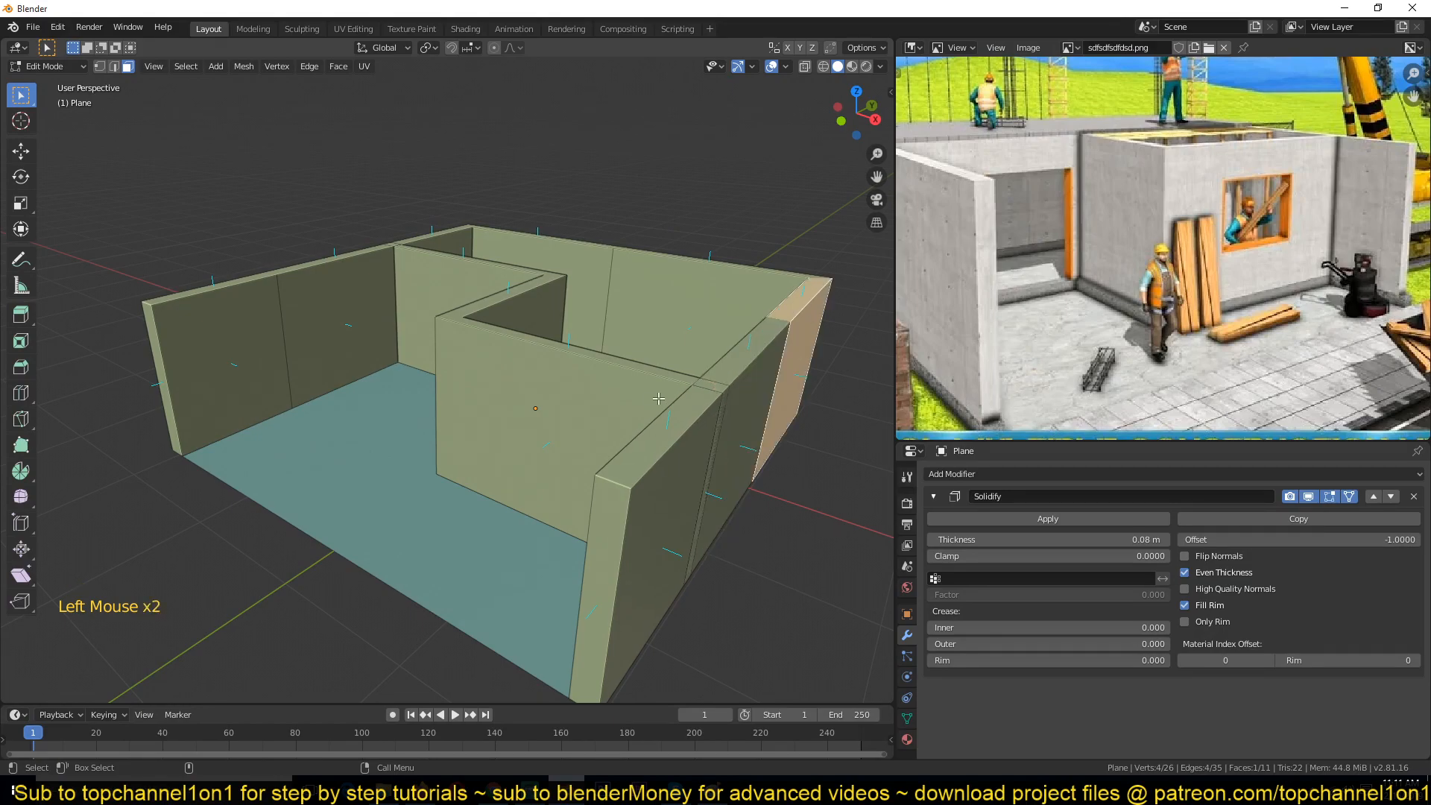
click(673, 417)
click(720, 365)
mouse_move(692, 422)
middle_down()
mouse_move(622, 392)
mouse_move(667, 421)
middle_up()
click(579, 448)
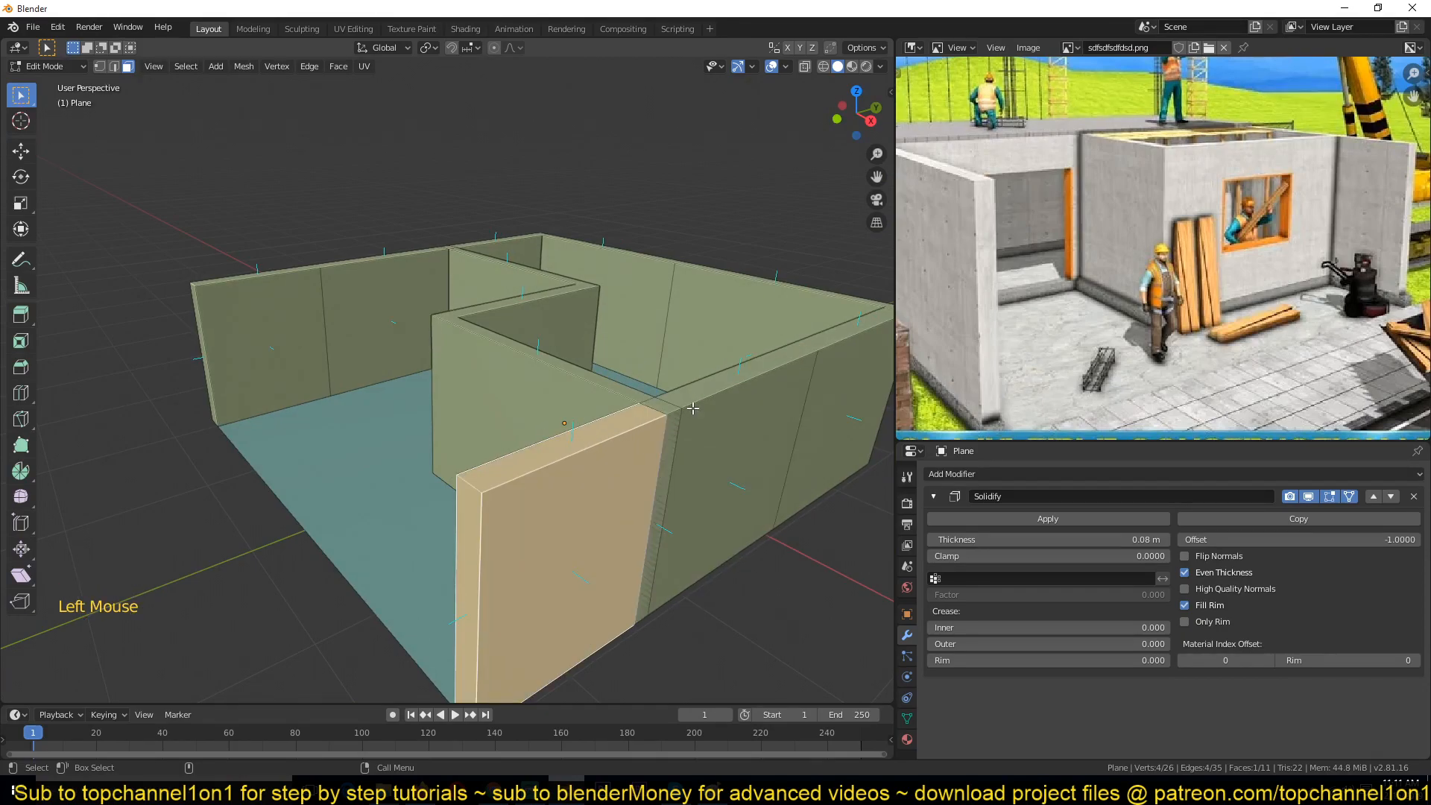
Step: Toggle On Cage again and select the side wall faces beside the front partition to compare their display
click(1352, 497)
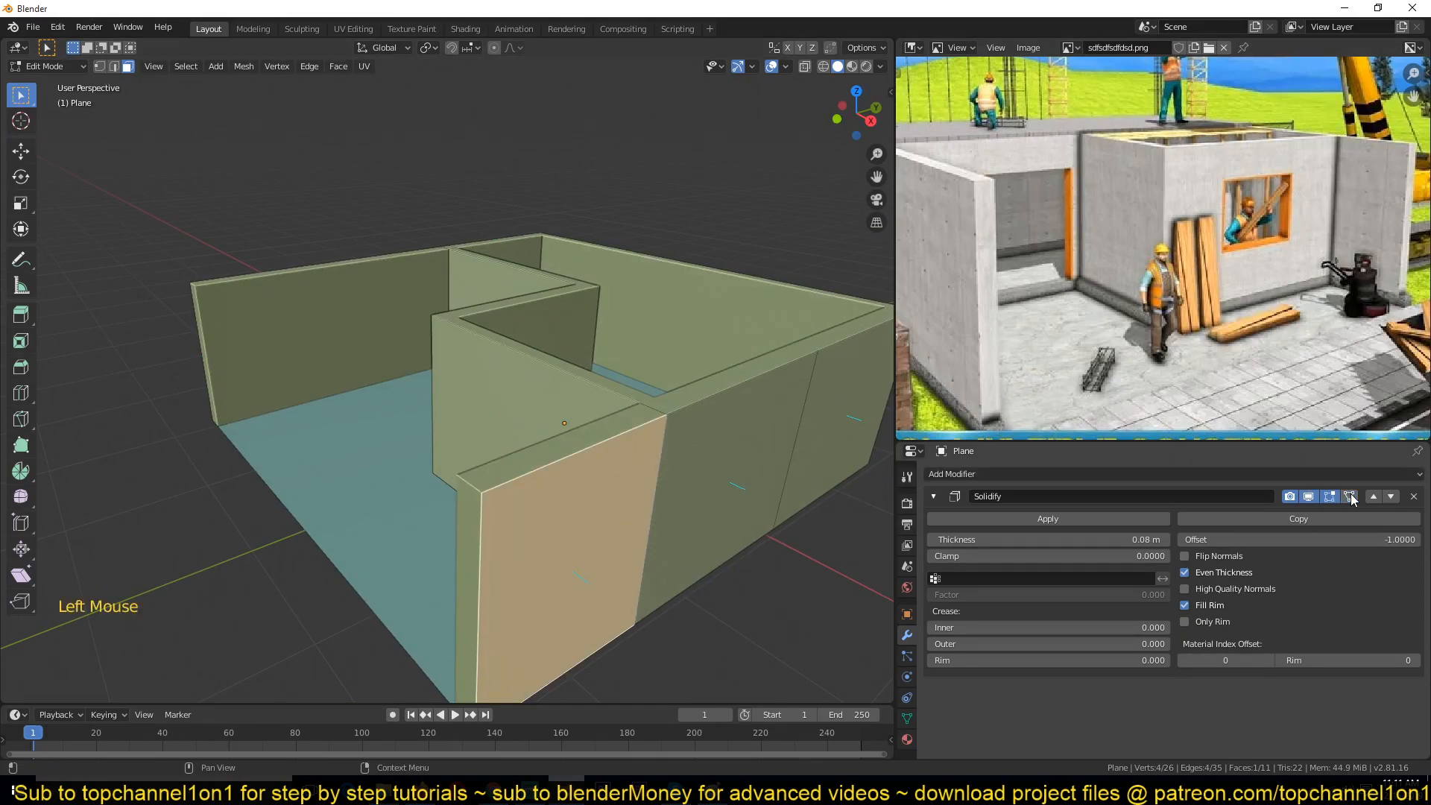
click(671, 474)
click(671, 474)
click(806, 426)
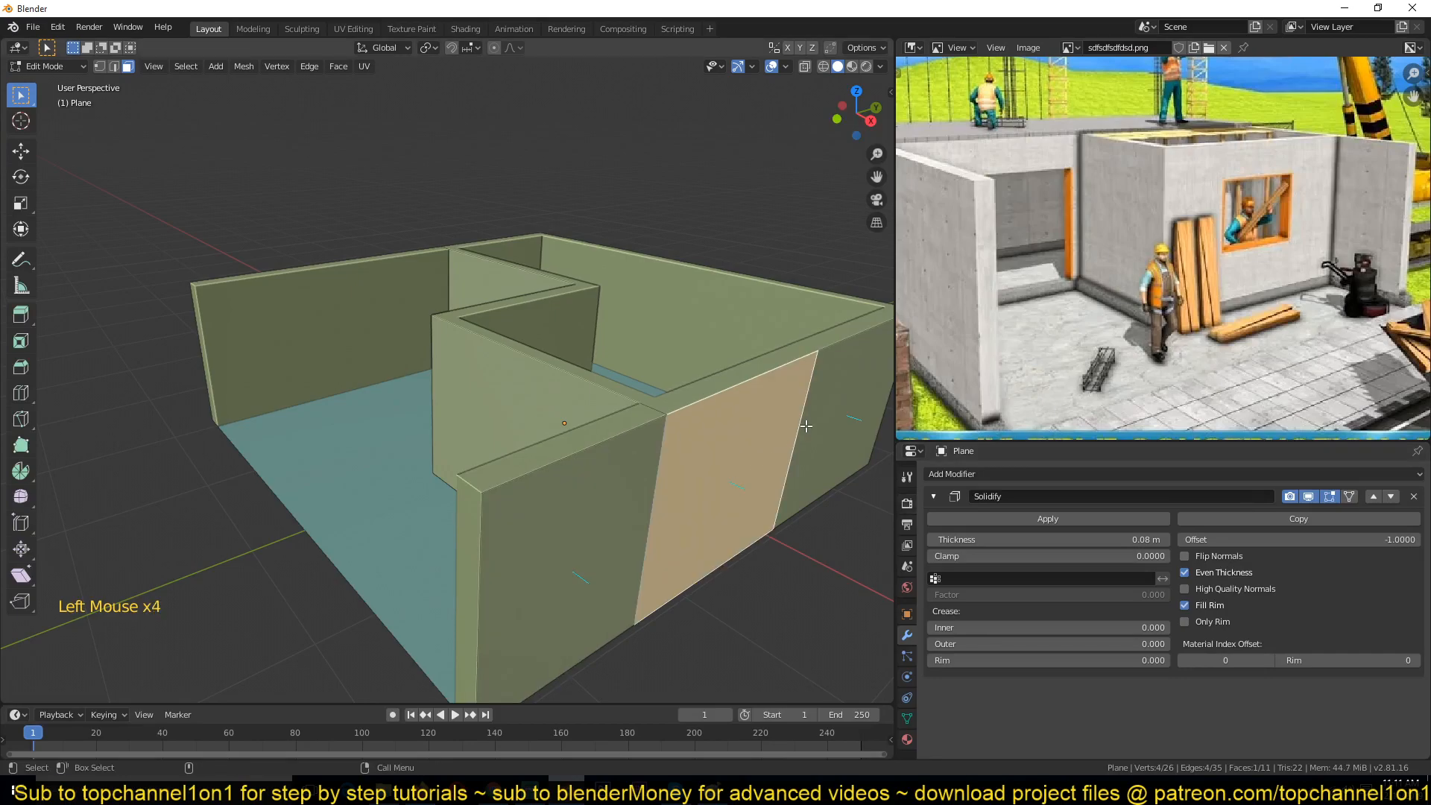
click(733, 433)
middle_drag(505, 416, 582, 413)
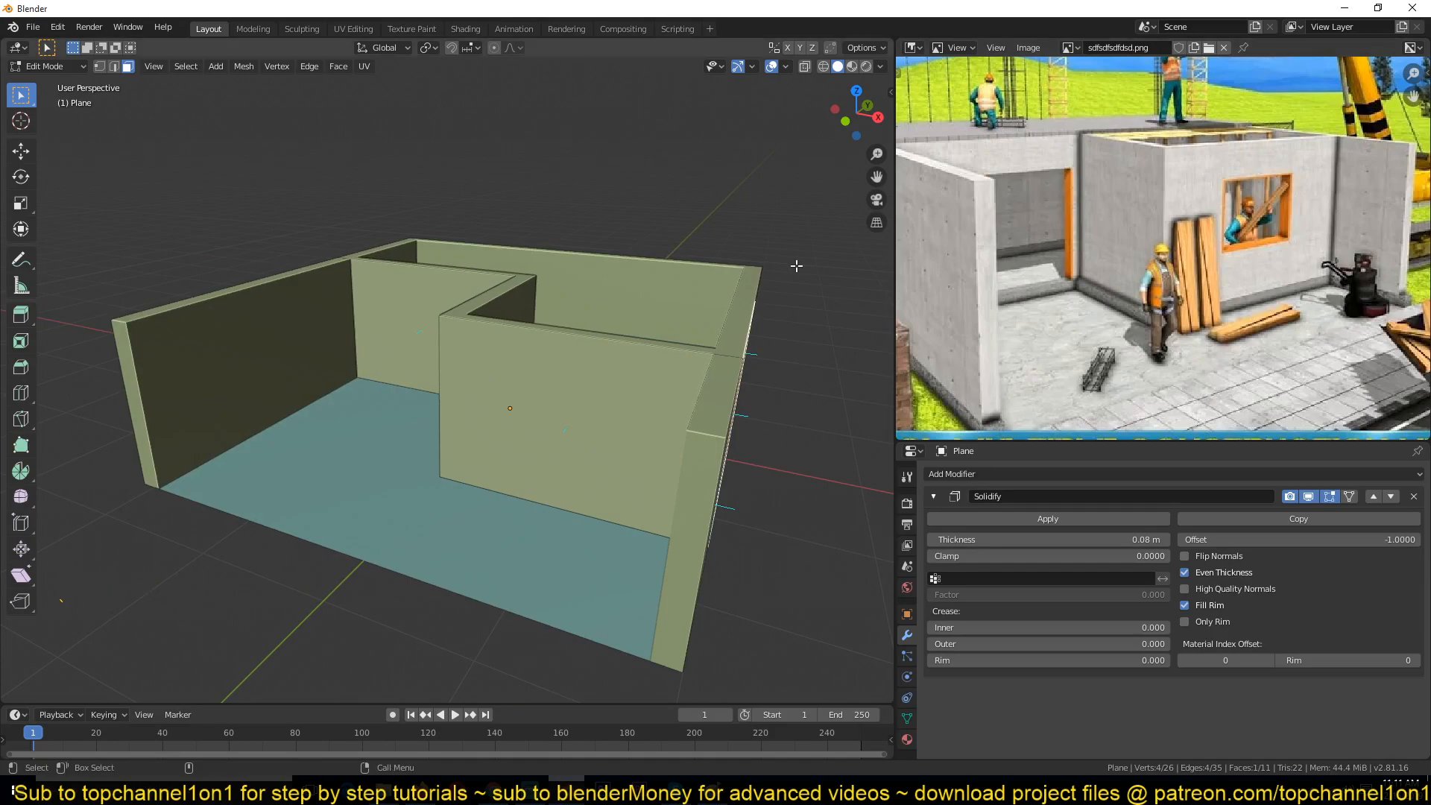
middle_drag(710, 279, 622, 322)
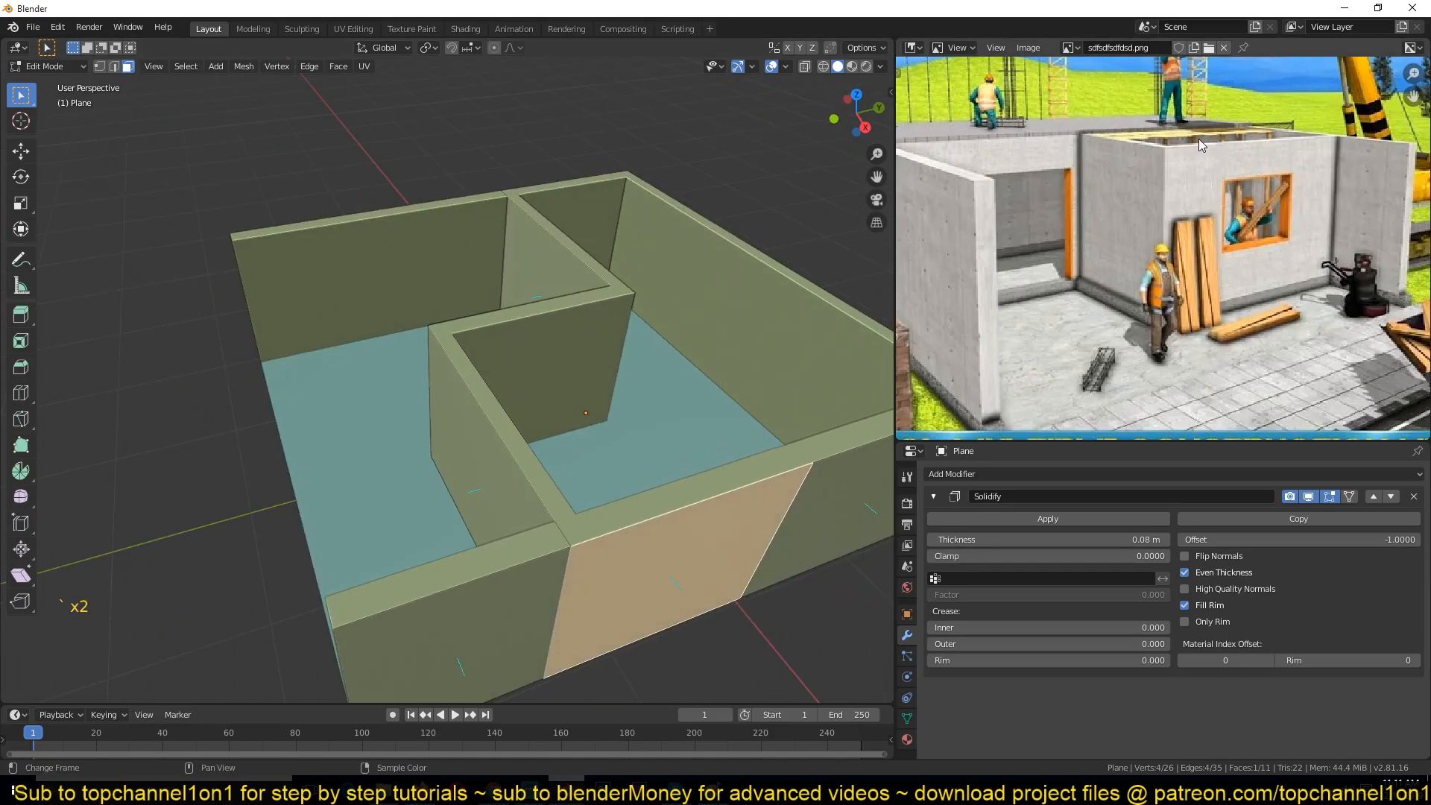
Step: Duplicate the partition wall face and move the copy about 1.5 m along the Y axis
click(483, 436)
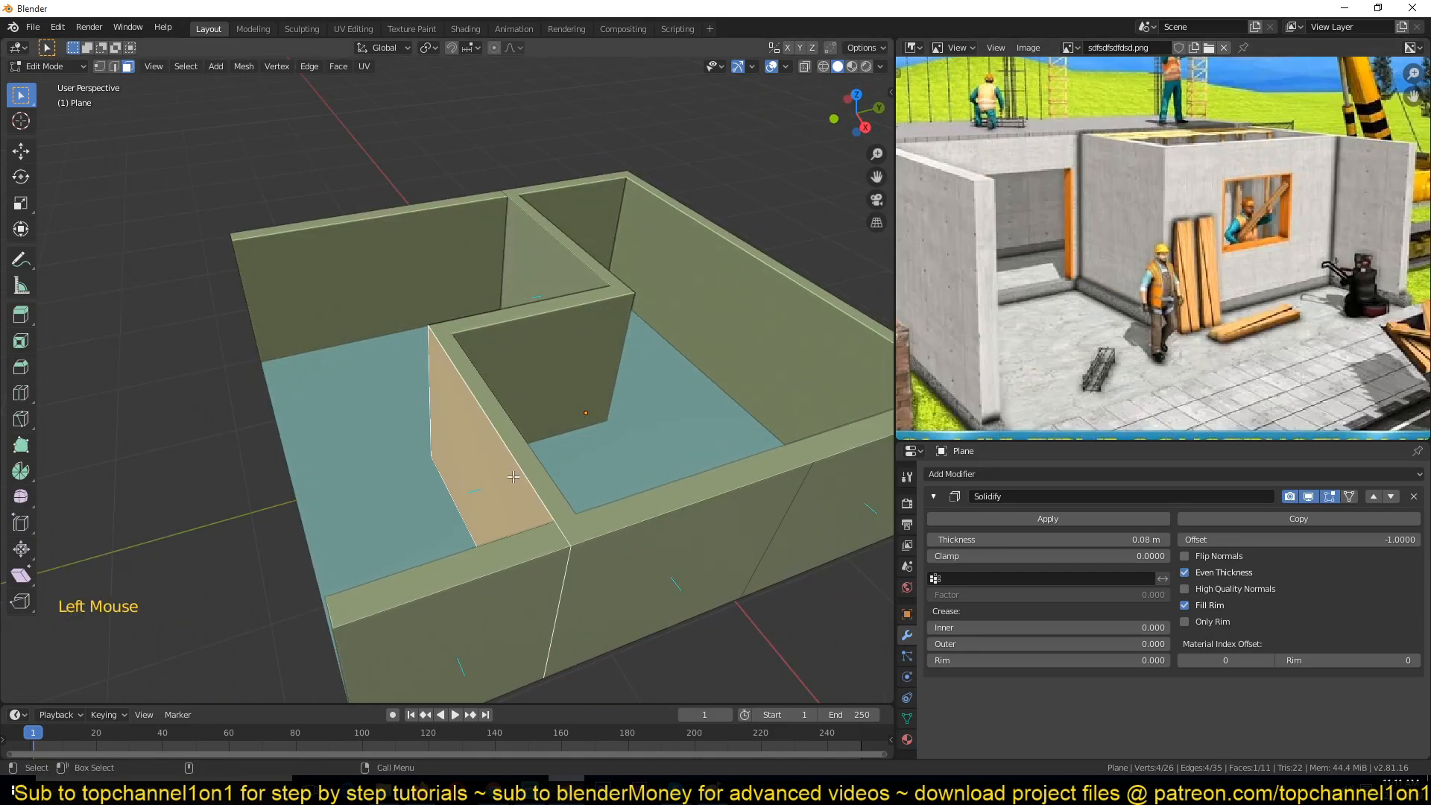
key(shift+d)
right_click(475, 445)
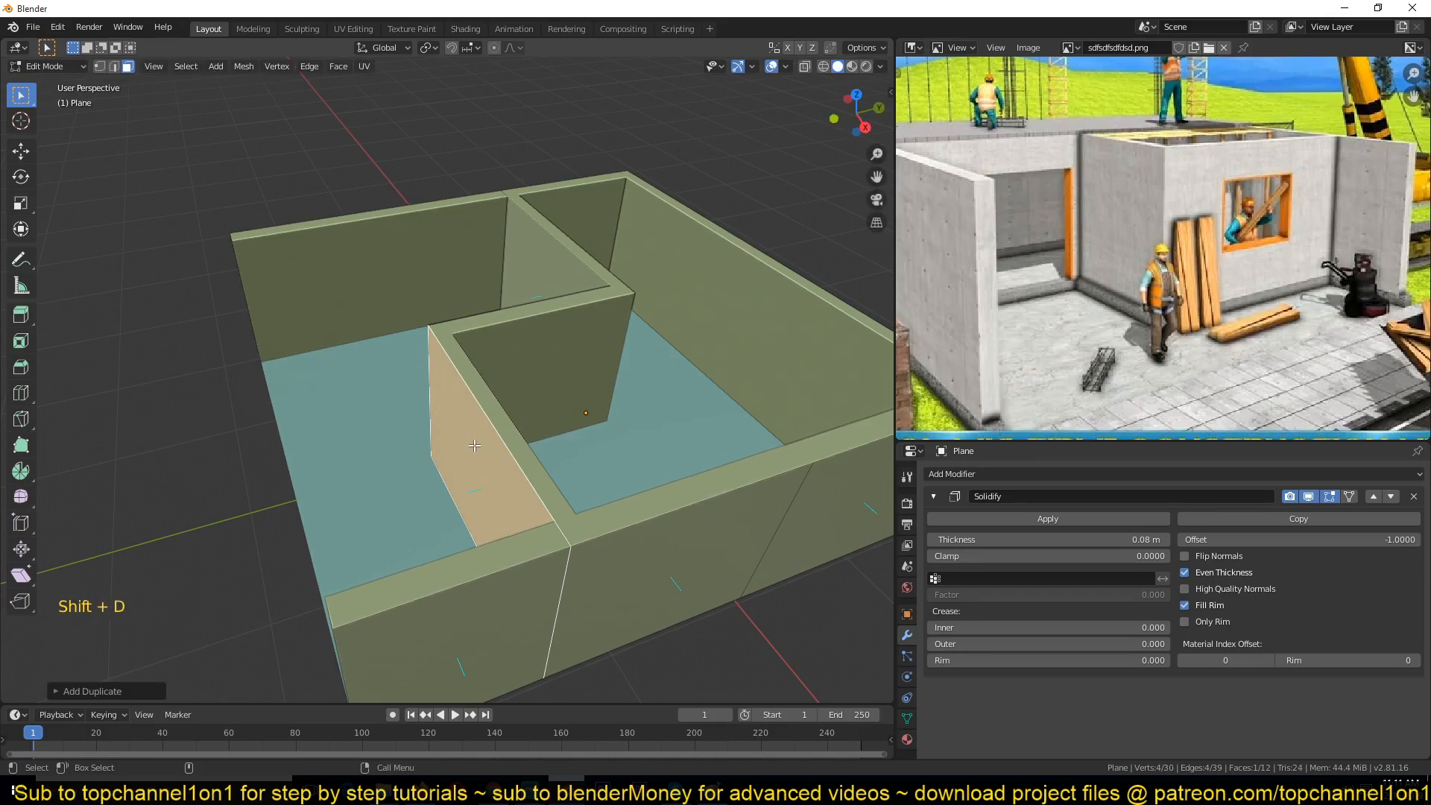
key(g)
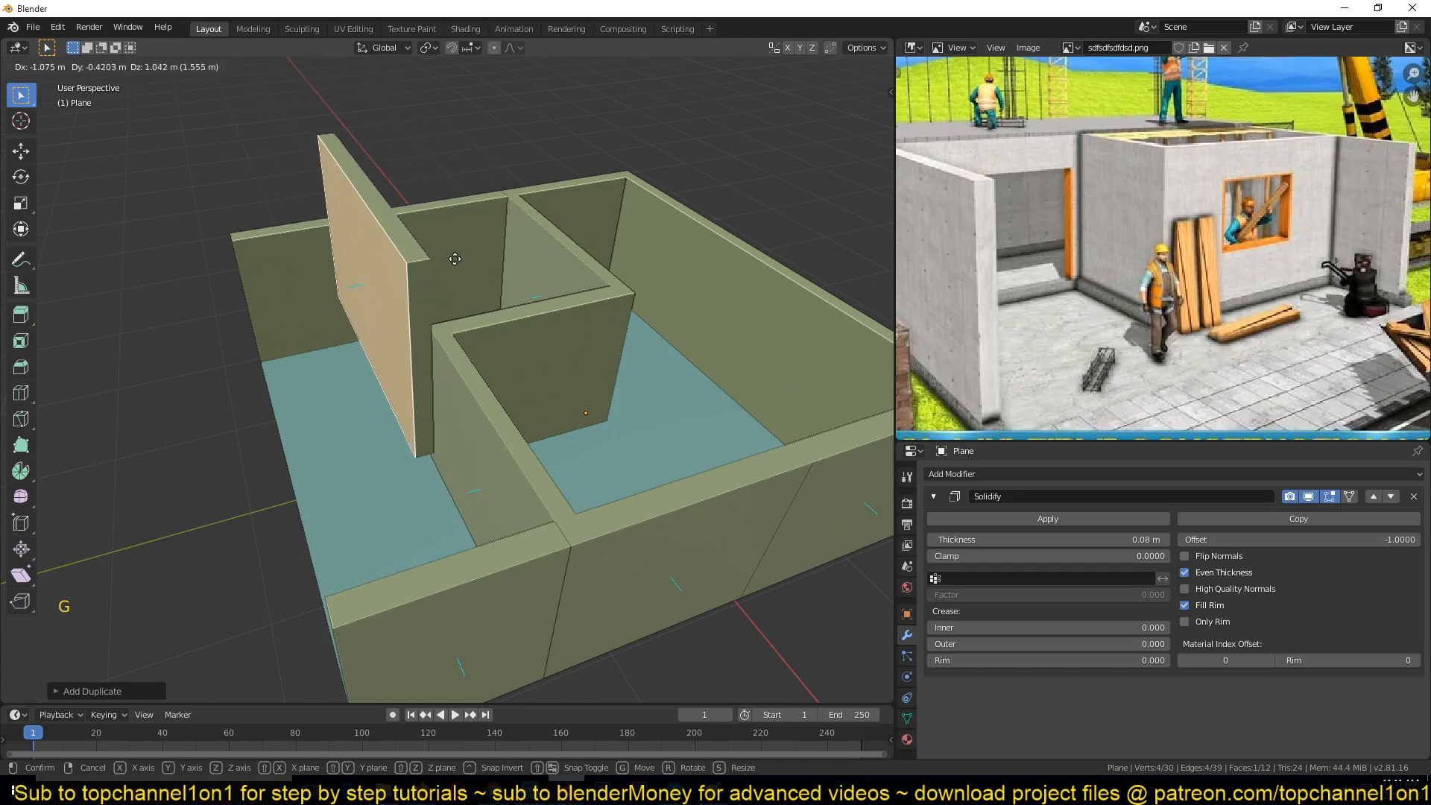
right_click(507, 295)
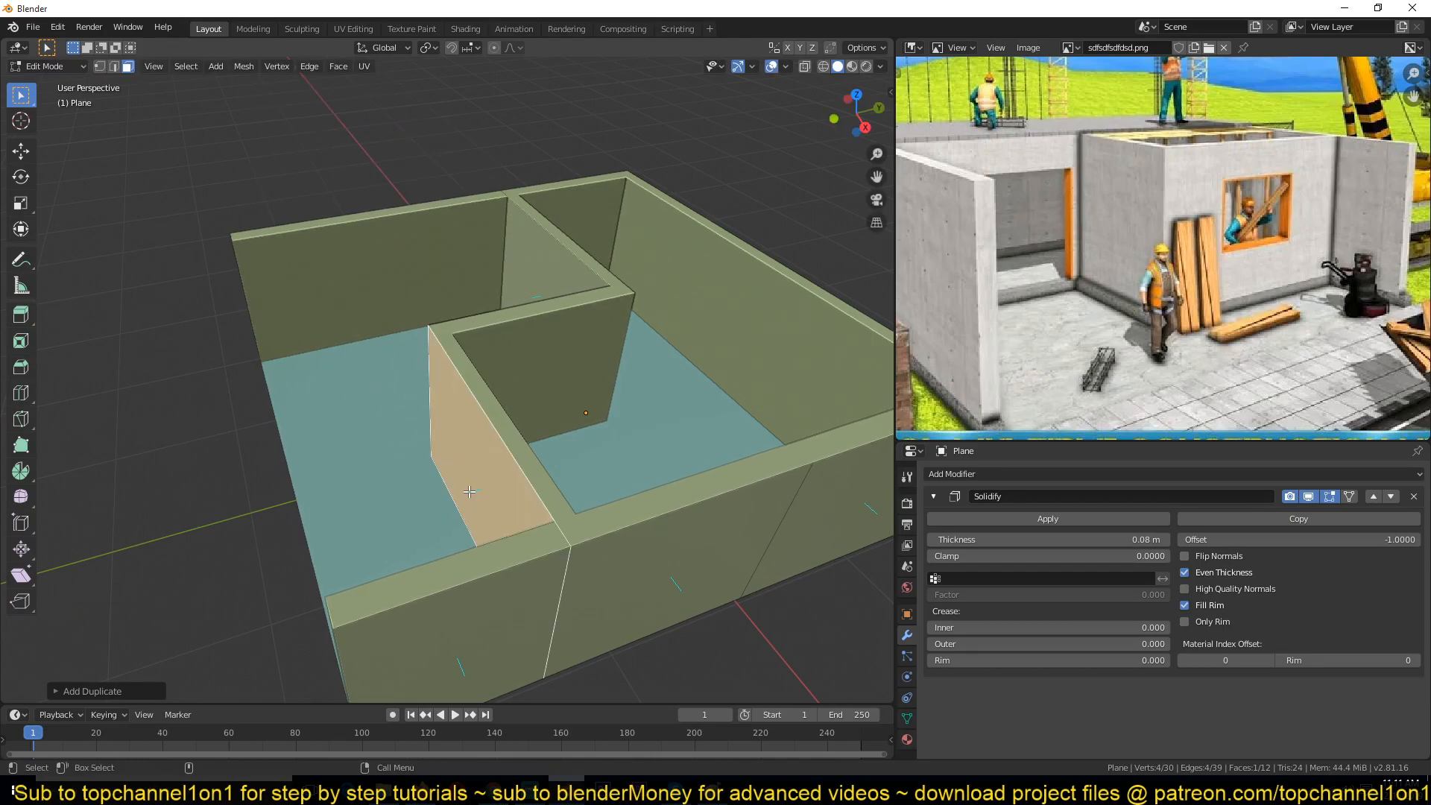
key(g)
key(y)
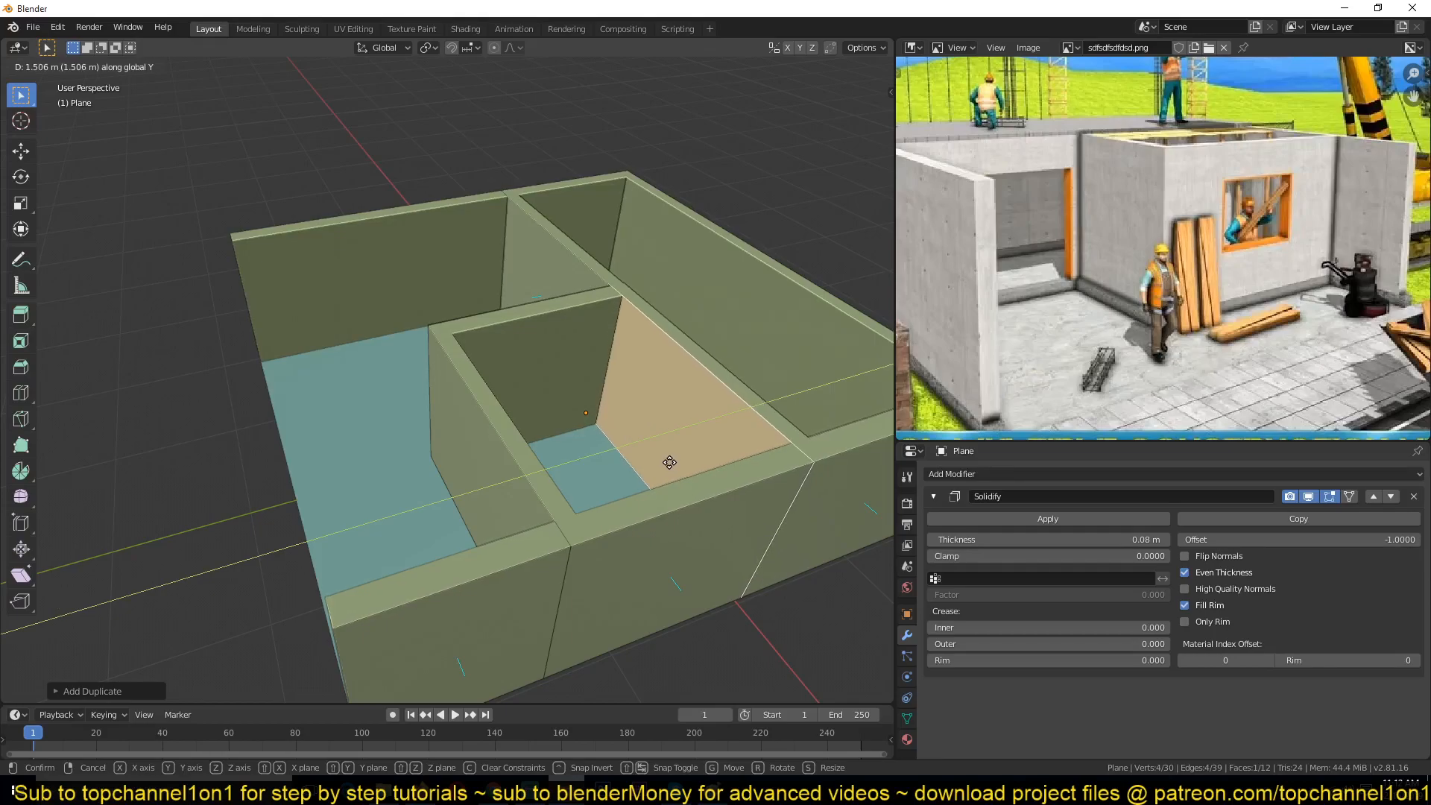
click(669, 462)
Step: Add a horizontal loop cut around the walls at mid-height
key(Tab)
middle_drag(519, 442, 887, 291)
key(Tab)
middle_drag(632, 316, 477, 357)
mouse_move(477, 358)
middle_down()
mouse_move(425, 432)
mouse_move(480, 377)
middle_up()
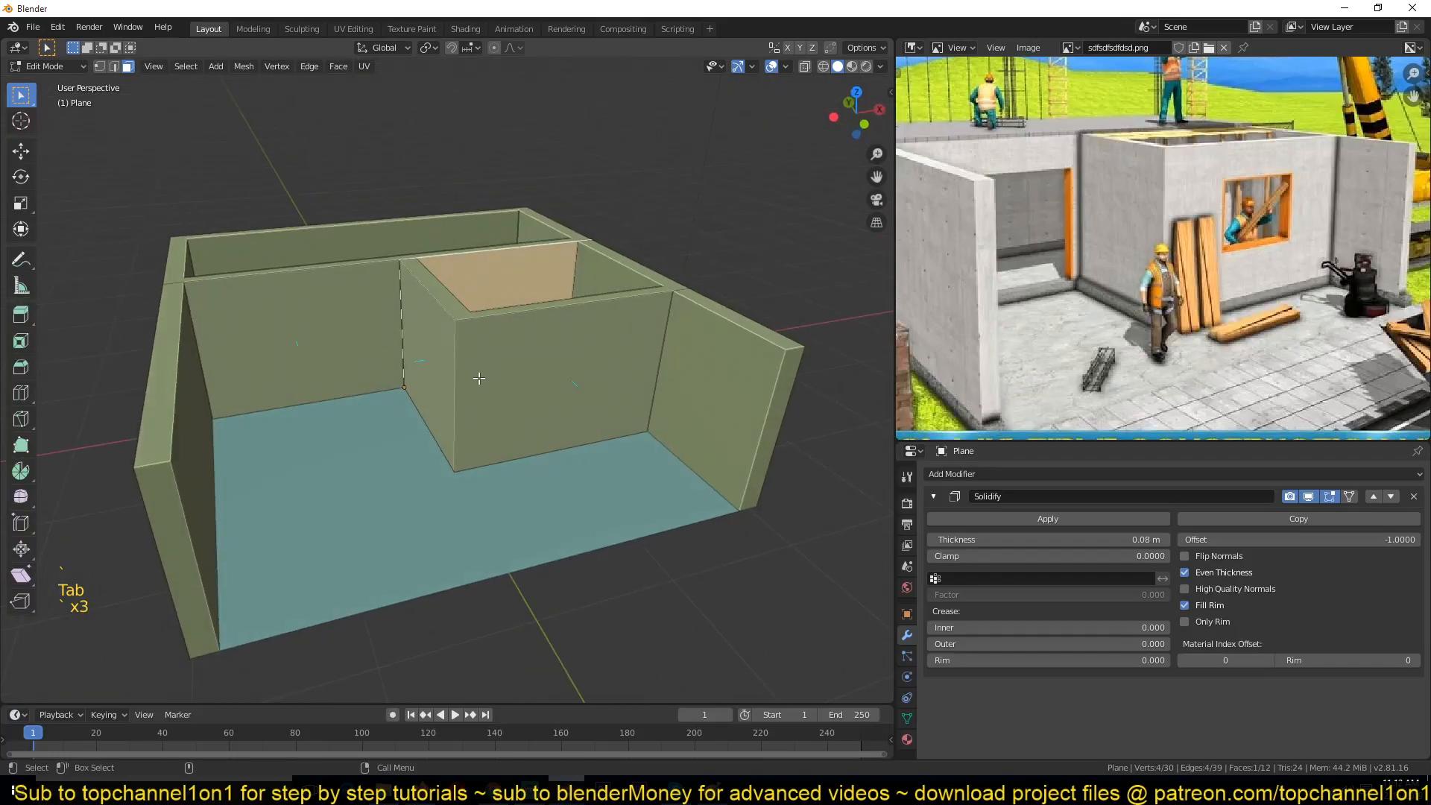
key(ctrl+r)
click(451, 375)
right_click(449, 377)
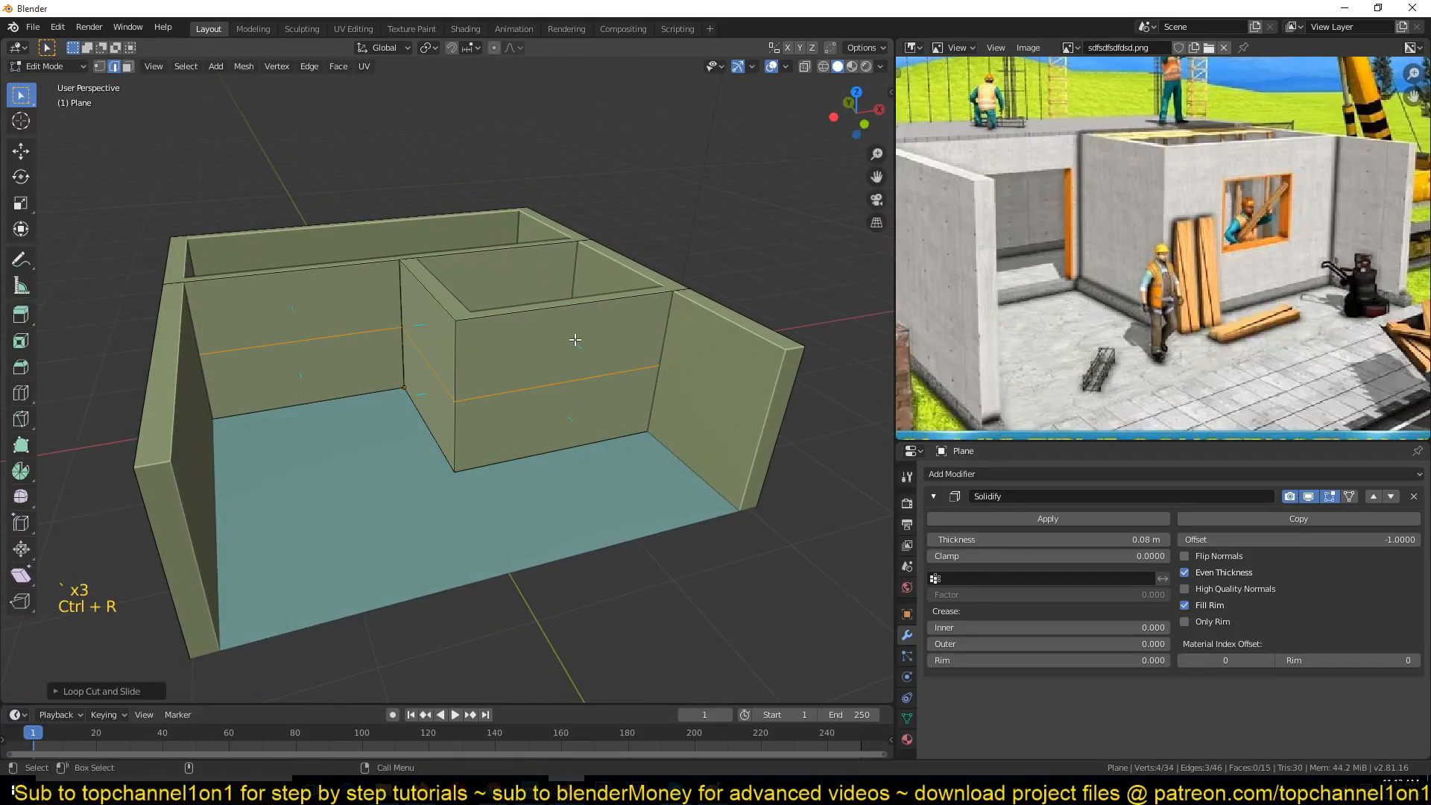
Step: Try adding a vertical loop cut on the front partition and beveling it into a strip, then undo both
key(ctrl+r)
click(592, 305)
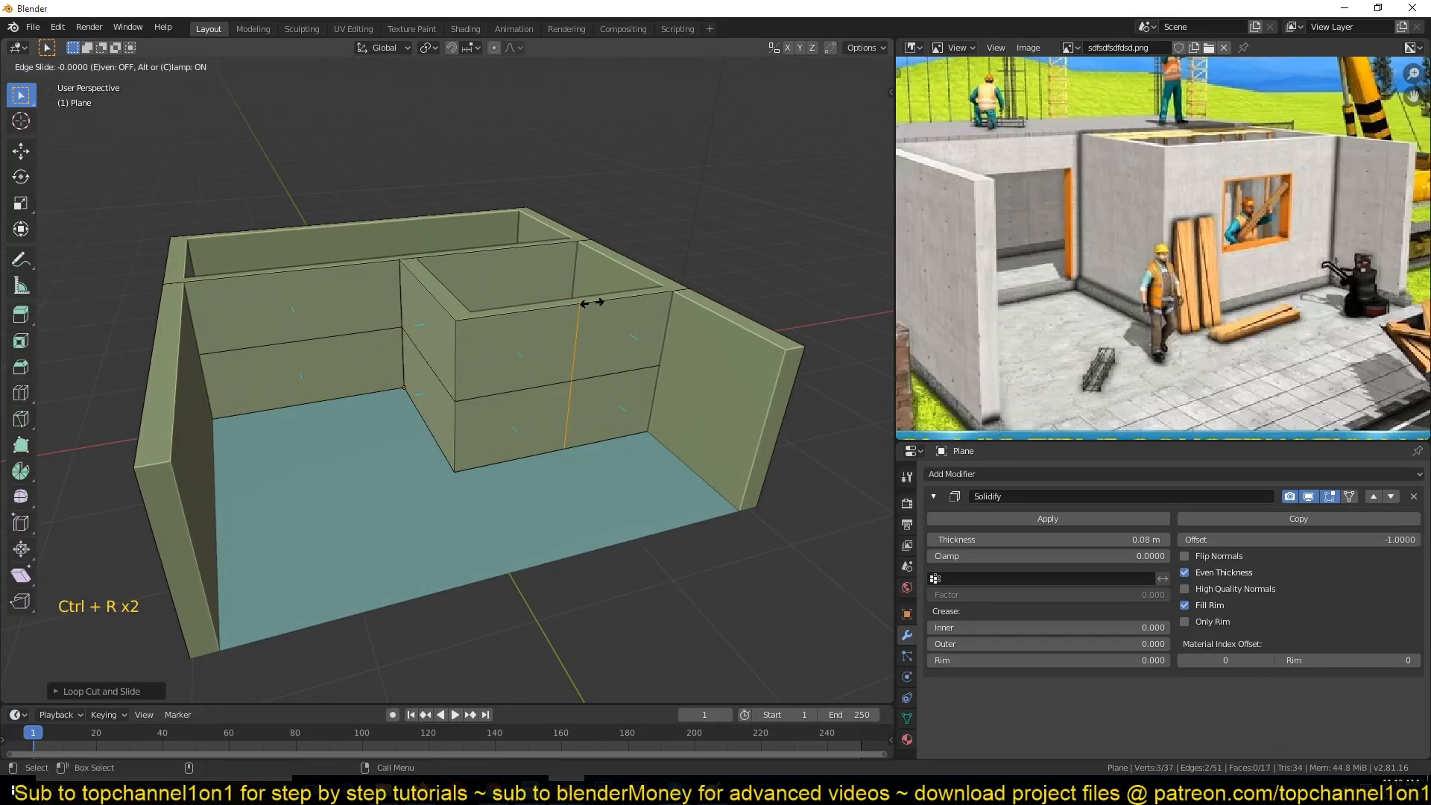
right_click(578, 357)
middle_drag(762, 304, 582, 345)
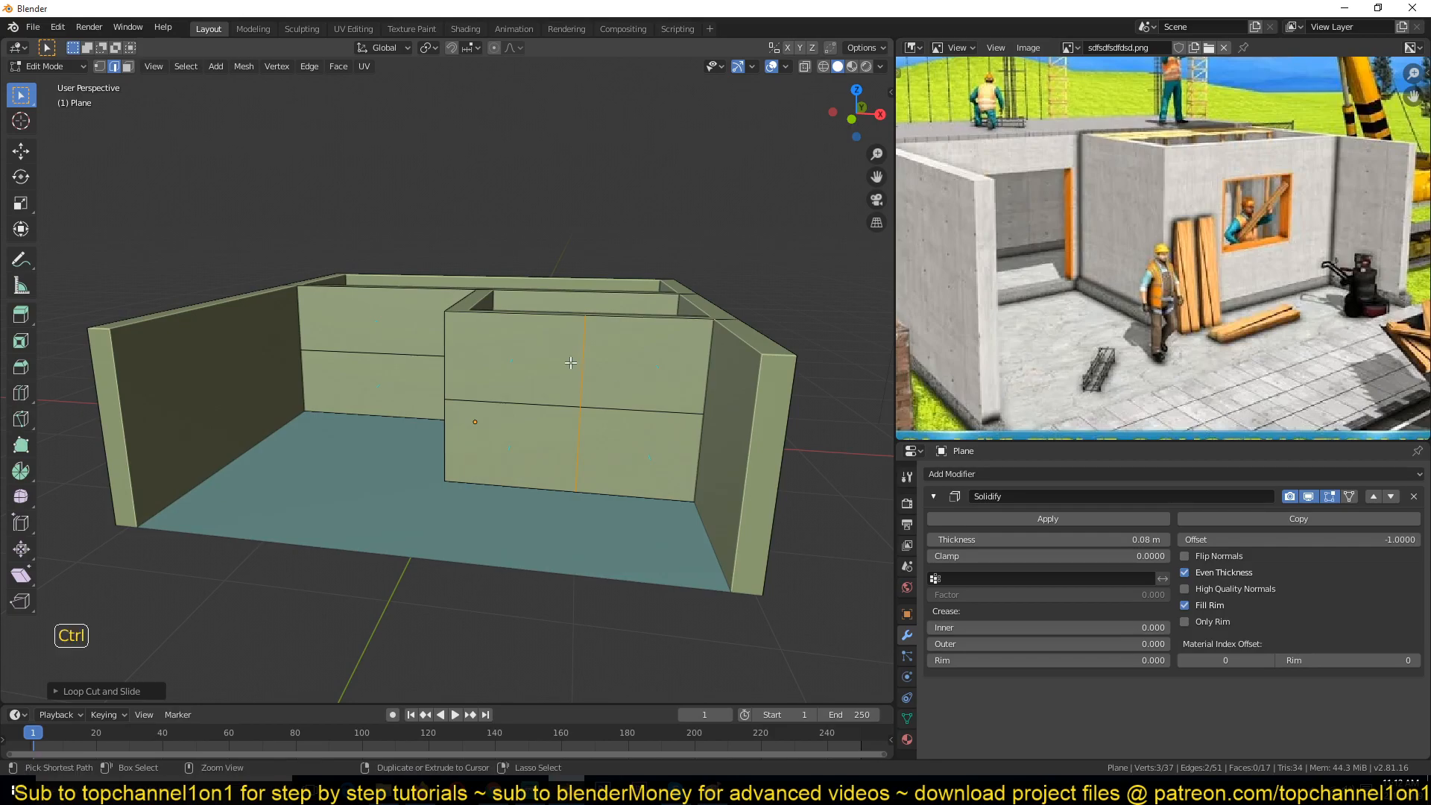
key(ctrl+b)
right_click(503, 340)
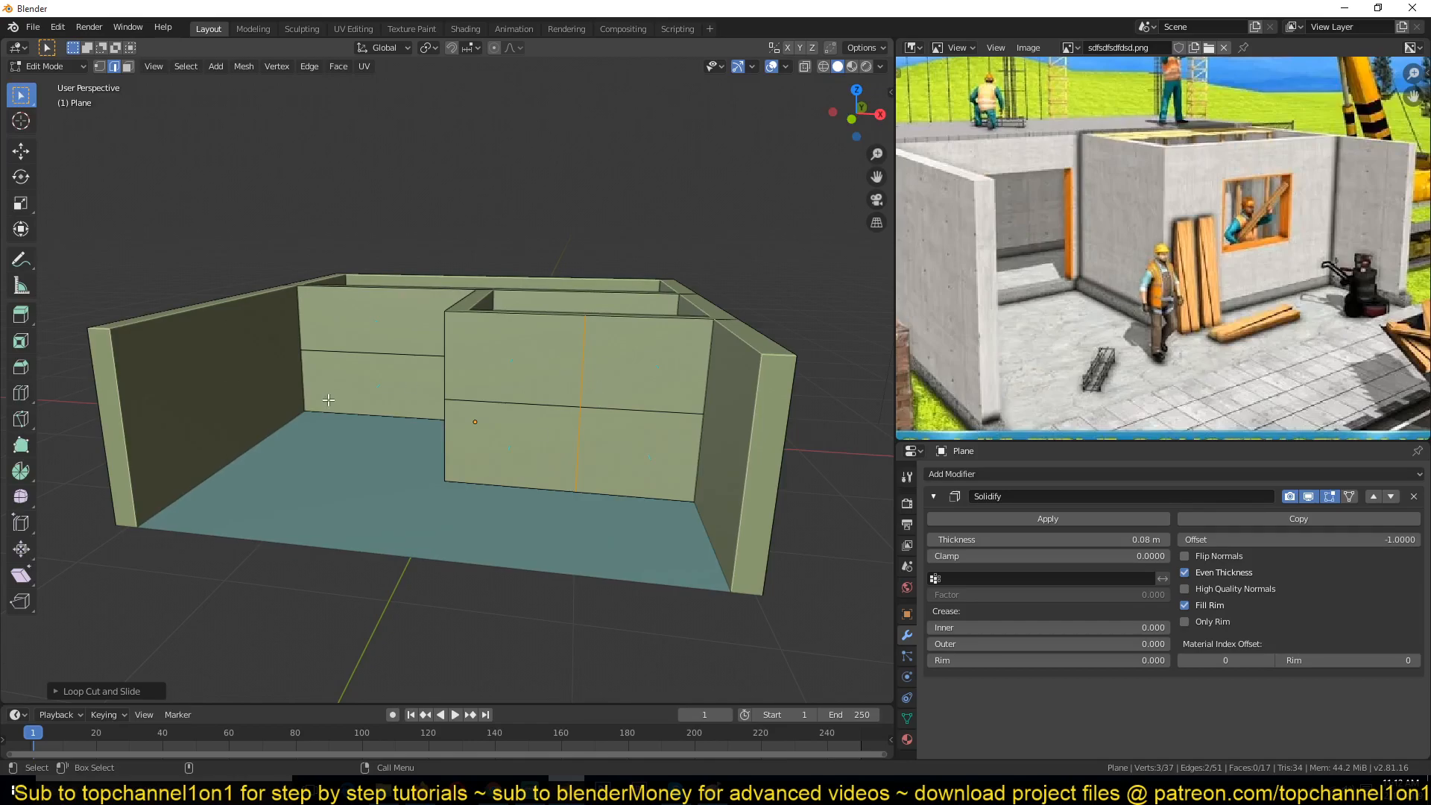
click(20, 365)
drag(593, 354, 652, 351)
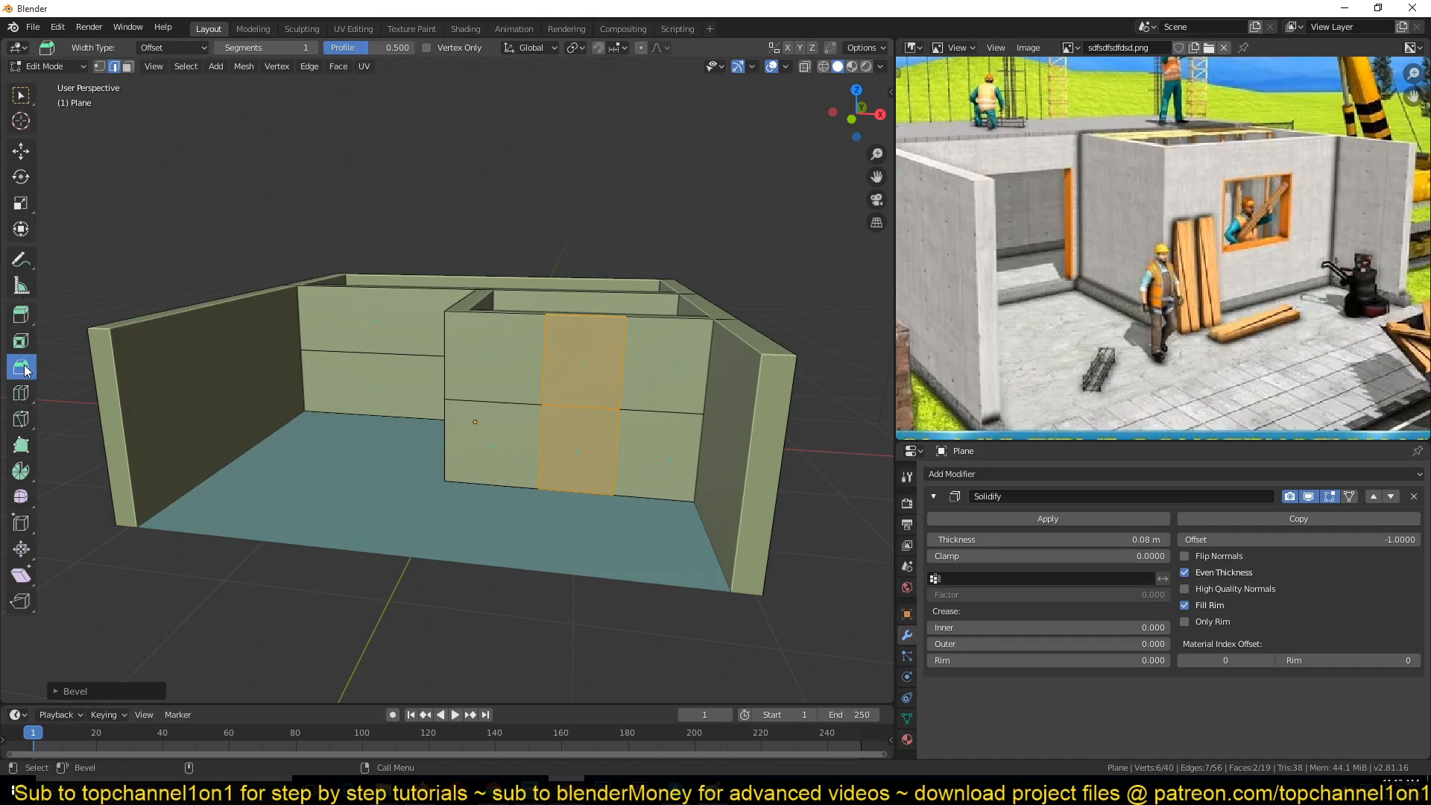
key(ctrl+z)
key(ctrl+z)
Step: Try extruding the horizontal edge of the front partition outward into a ledge
middle_drag(462, 373, 520, 383)
click(21, 314)
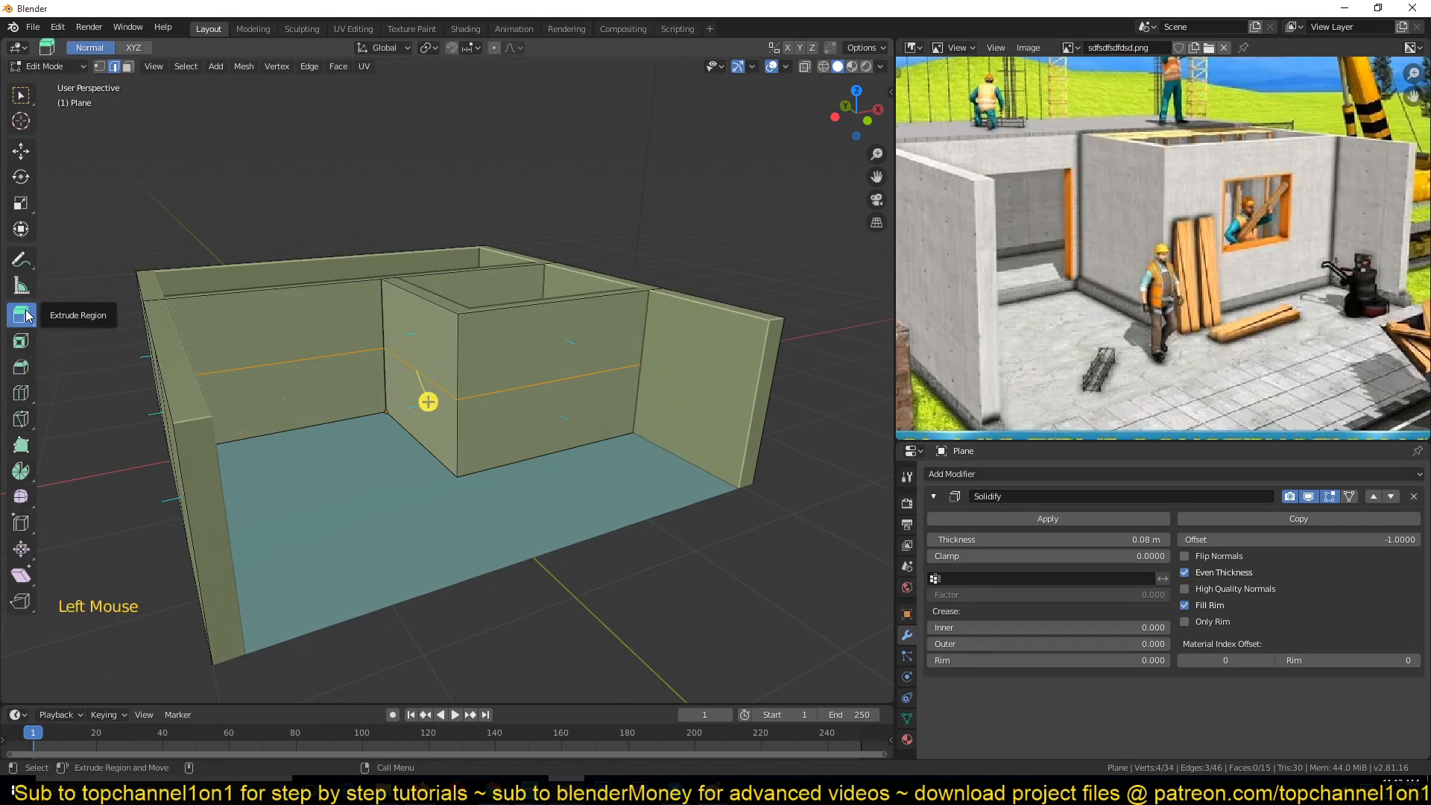
click(561, 362)
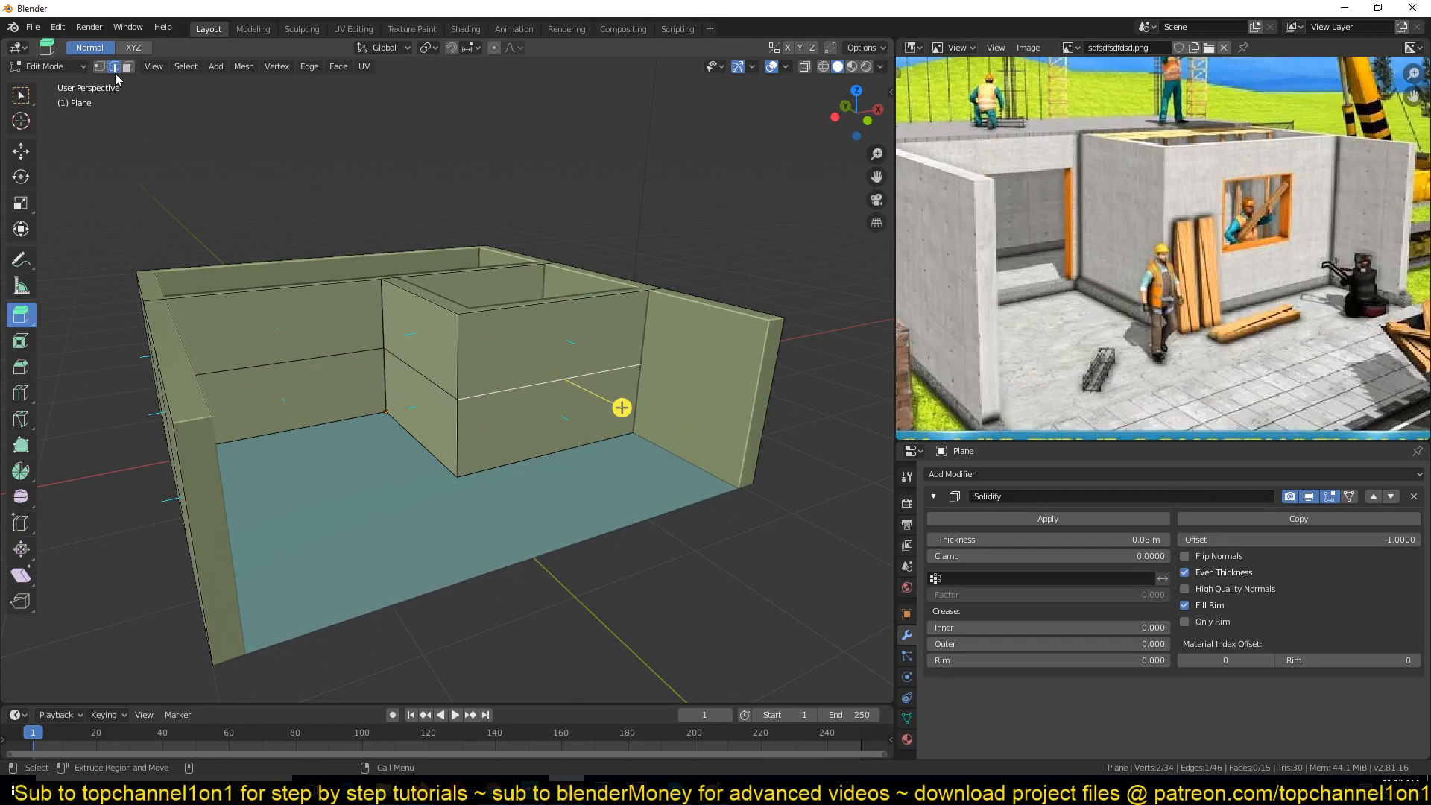
drag(622, 407, 682, 447)
key(ctrl+z)
scroll(638, 407, up, 5)
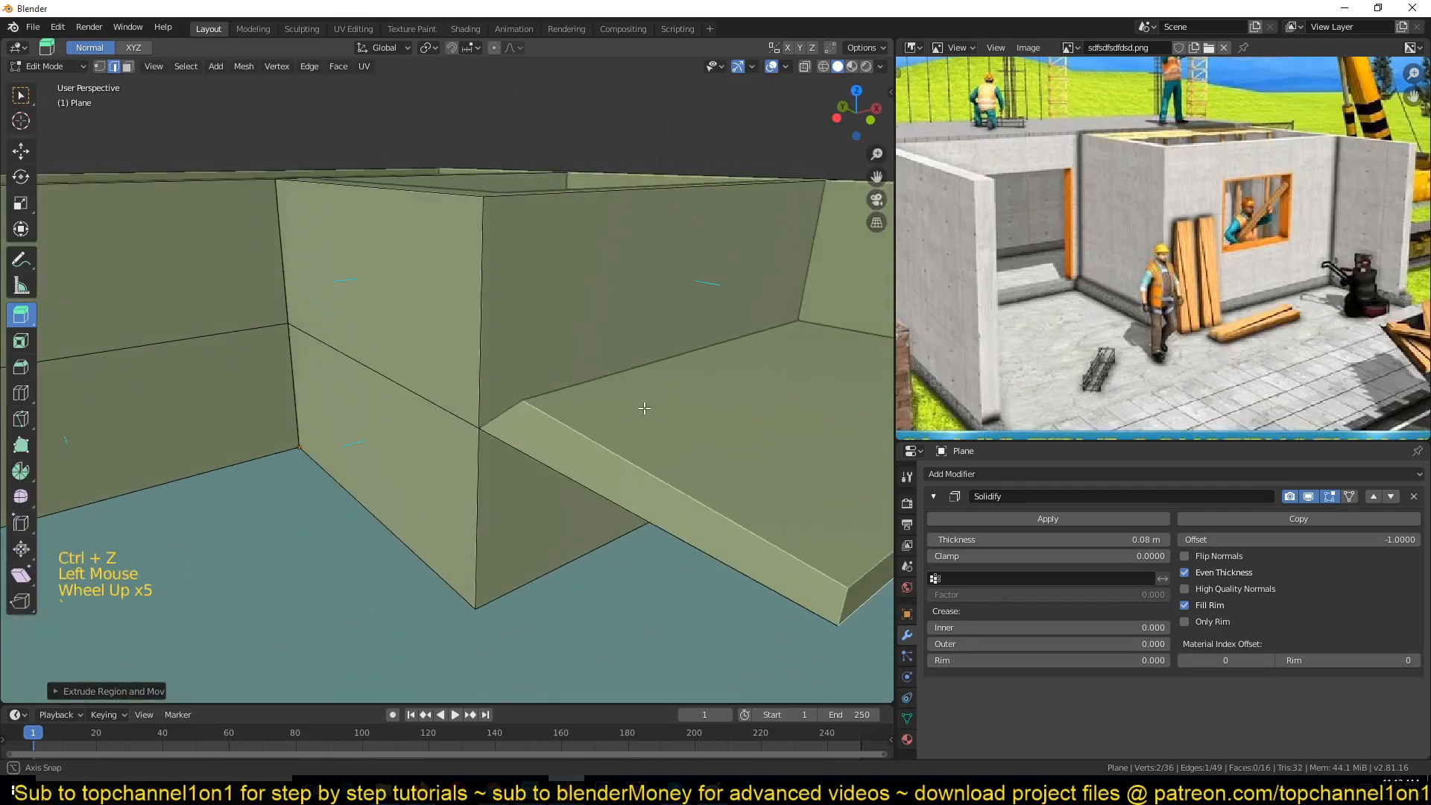
scroll(637, 406, up, 1)
Step: Switch to wireframe, select the extruded ledge's edges and face, and delete its vertices
key(1)
scroll(638, 407, up, 2)
key(z)
click(511, 440)
scroll(567, 440, down, 5)
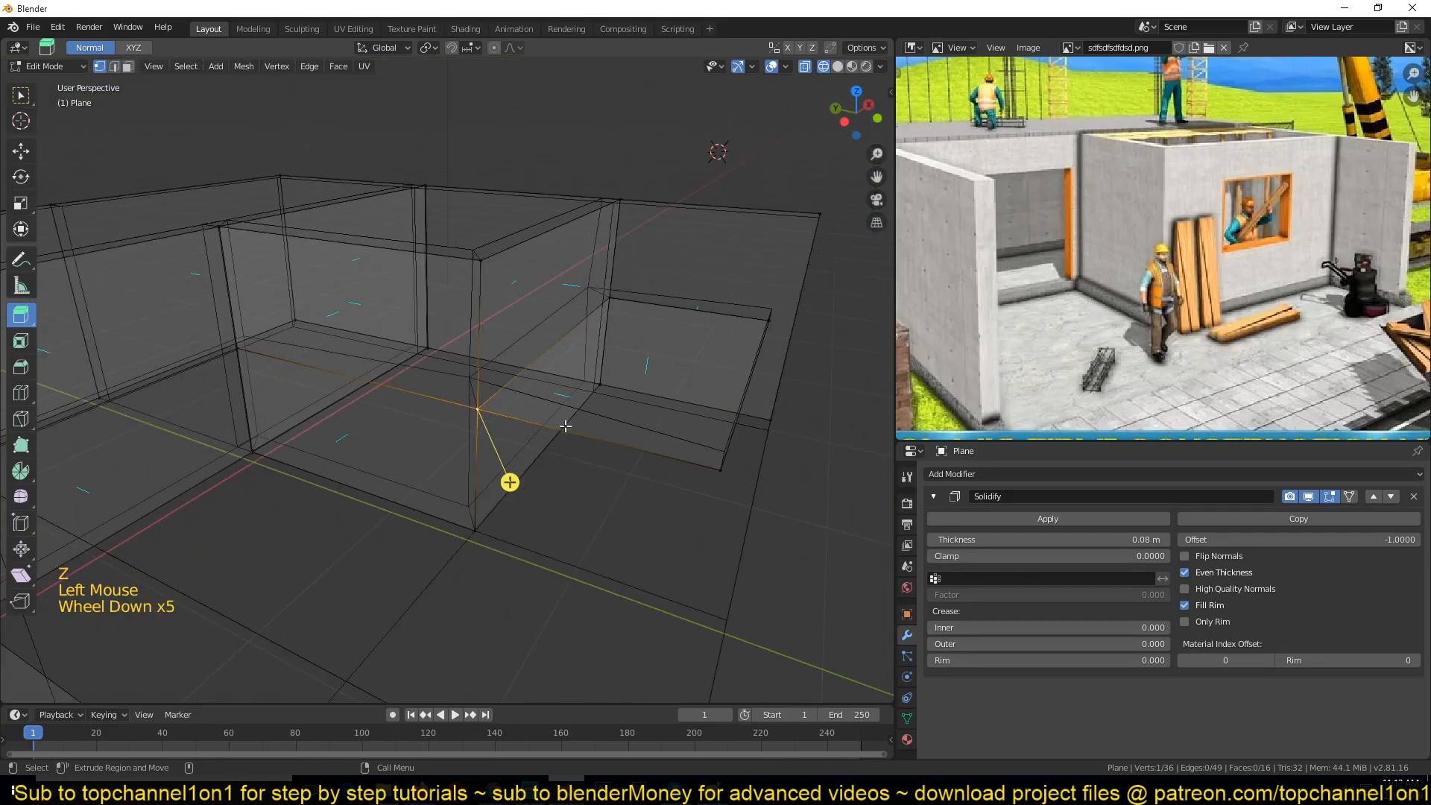
scroll(565, 426, up, 2)
key(2)
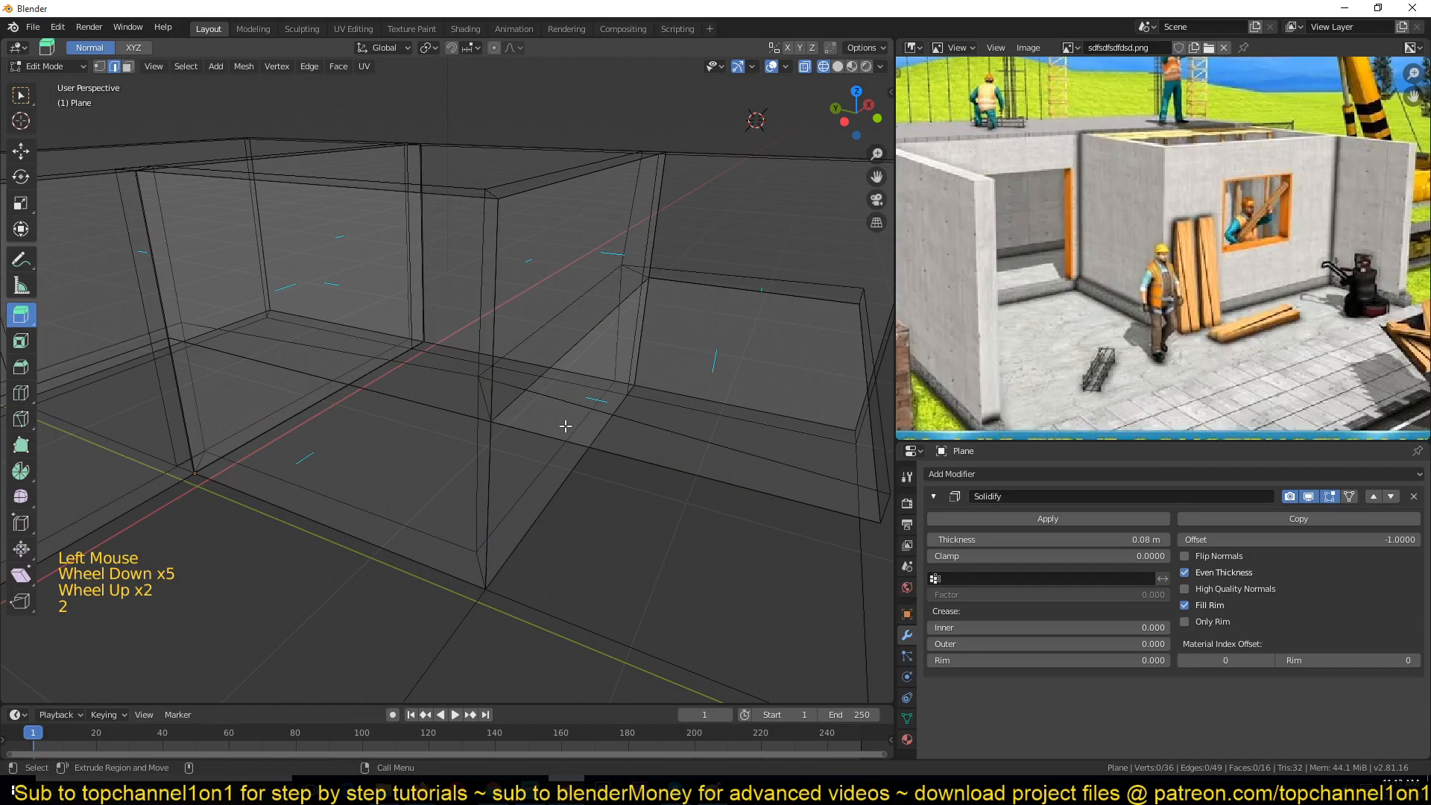
key(1)
click(503, 423)
key(2)
click(639, 457)
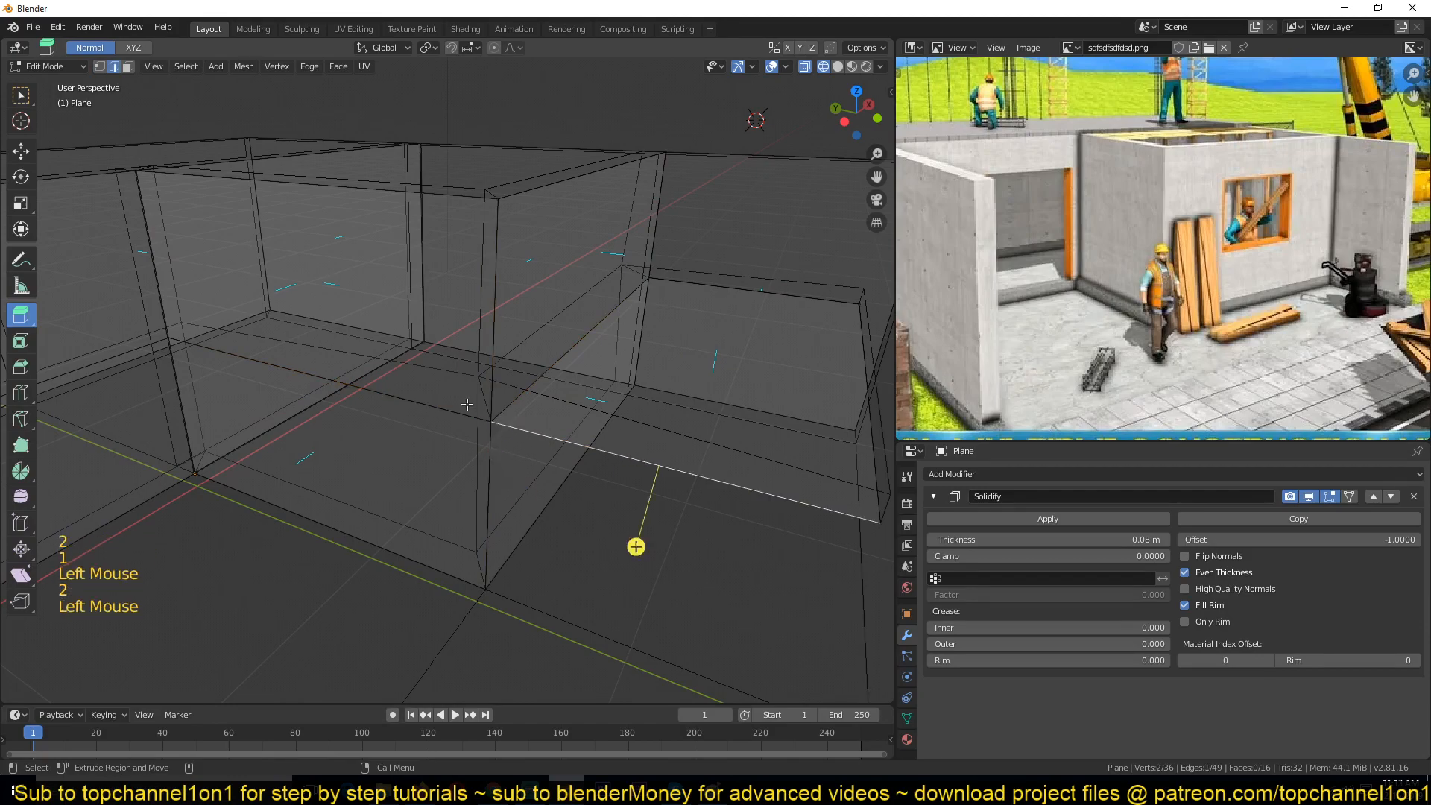
shift+click(489, 396)
key(z)
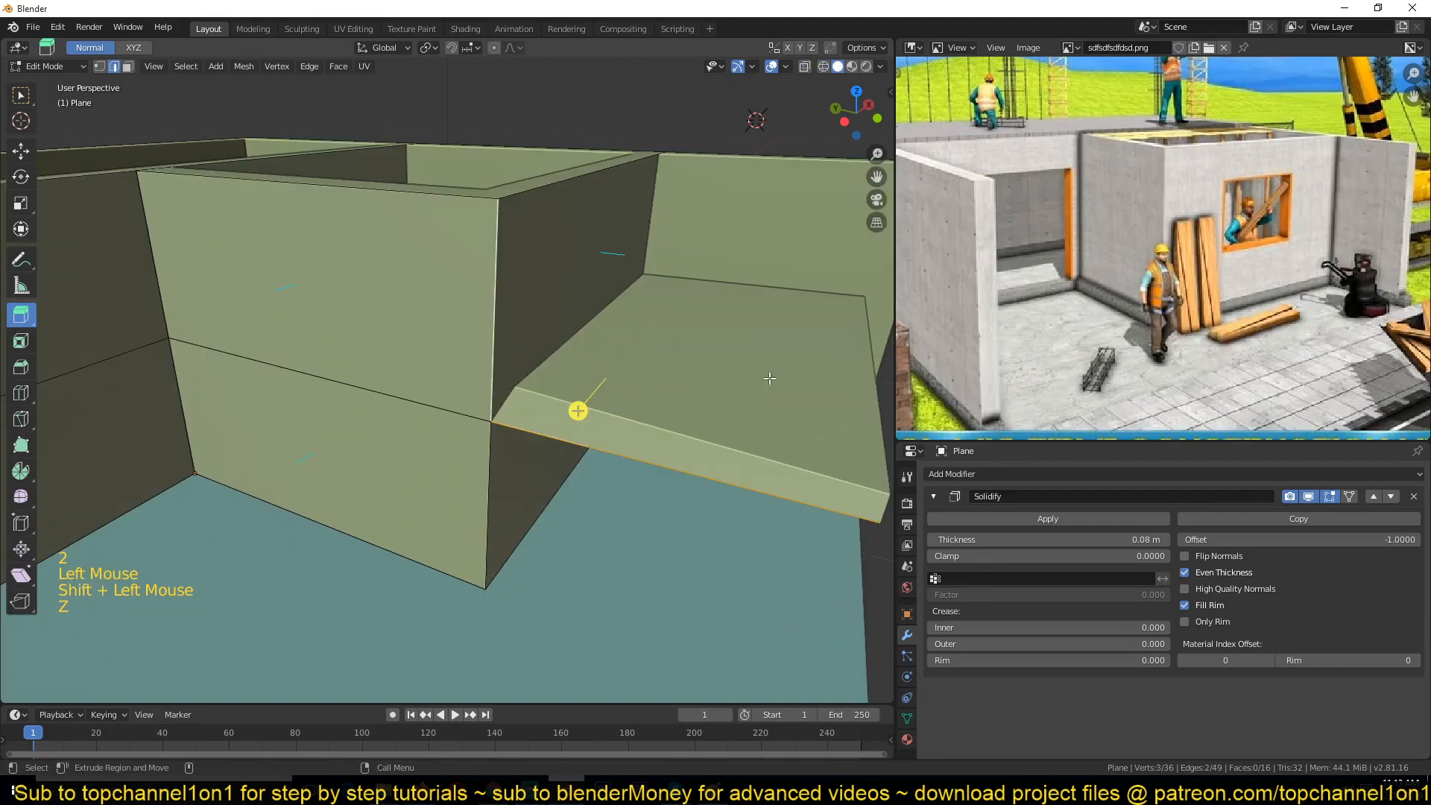
scroll(644, 402, down, 3)
key(3)
click(535, 422)
middle_drag(613, 405, 618, 445)
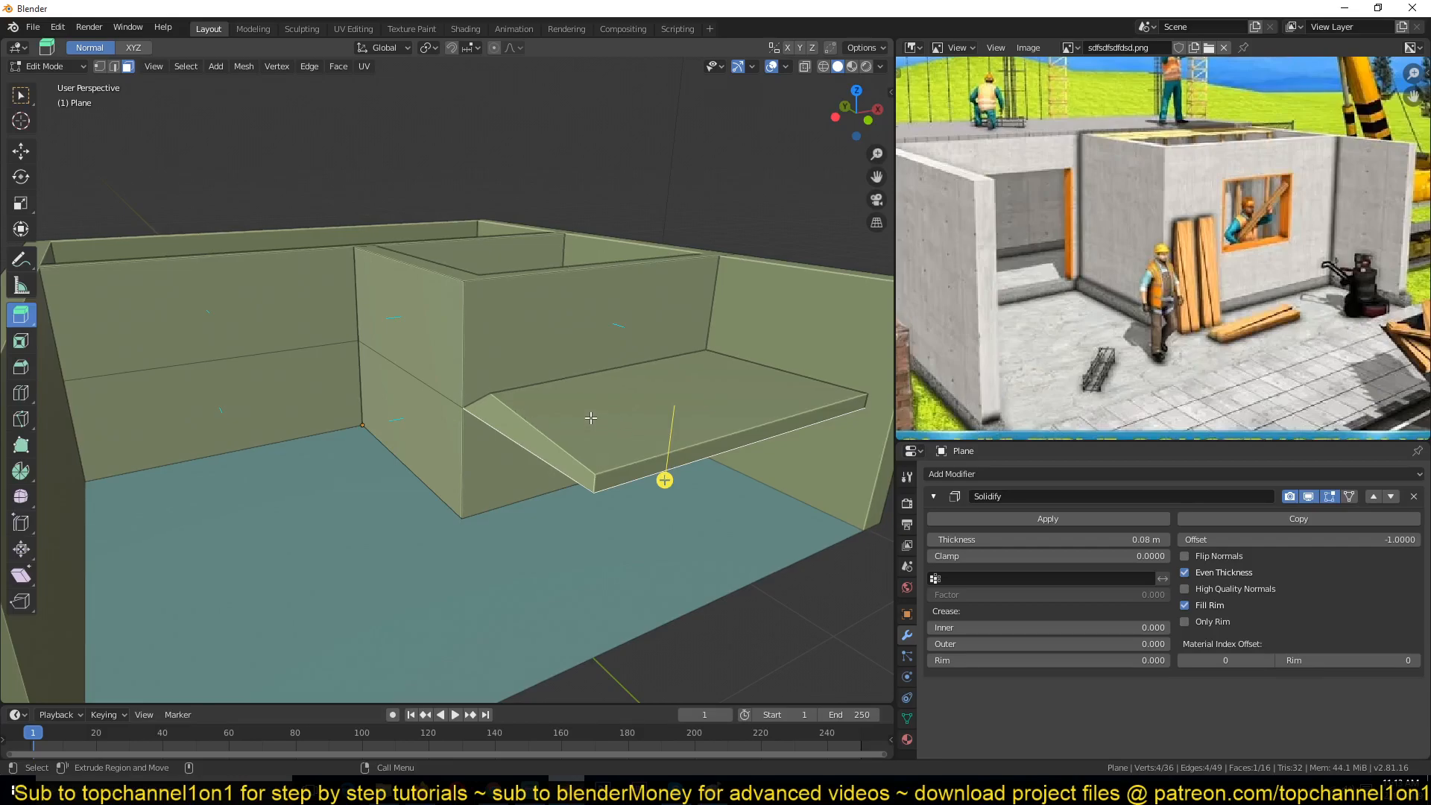
key(y)
key(x)
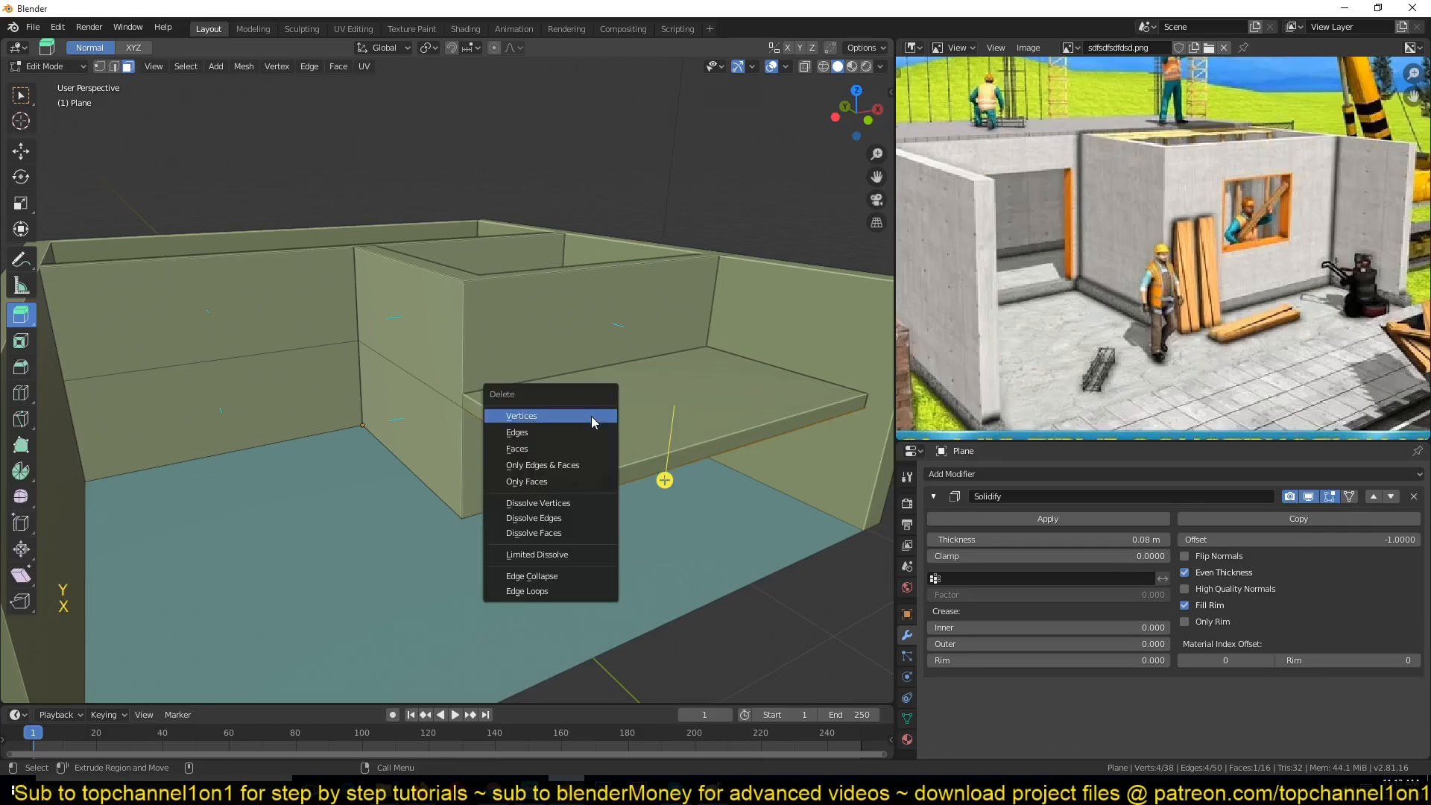
click(578, 445)
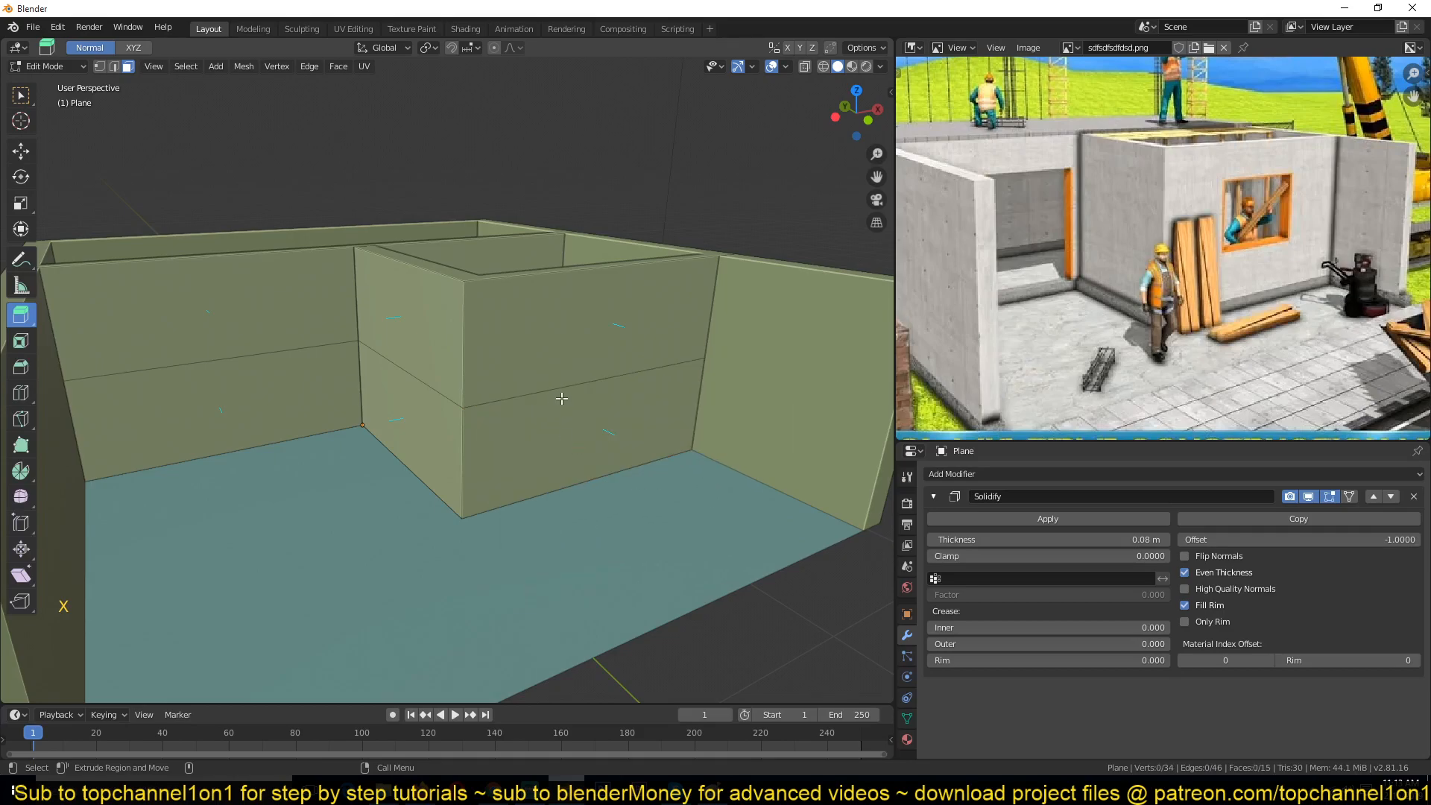
Step: Add a vertical loop cut on the front partition wall and bevel it into a wide vertical strip
key(ctrl+r)
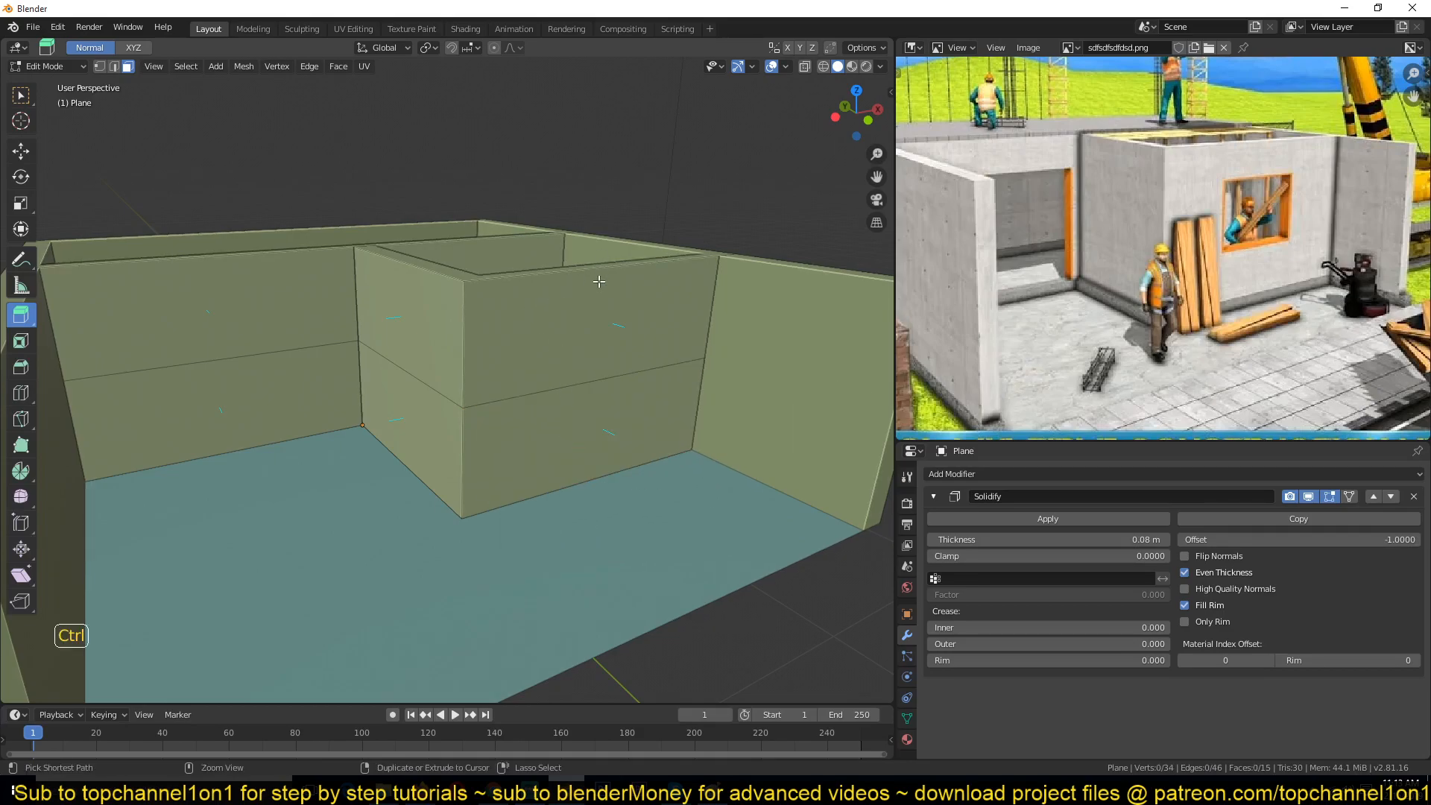
click(615, 295)
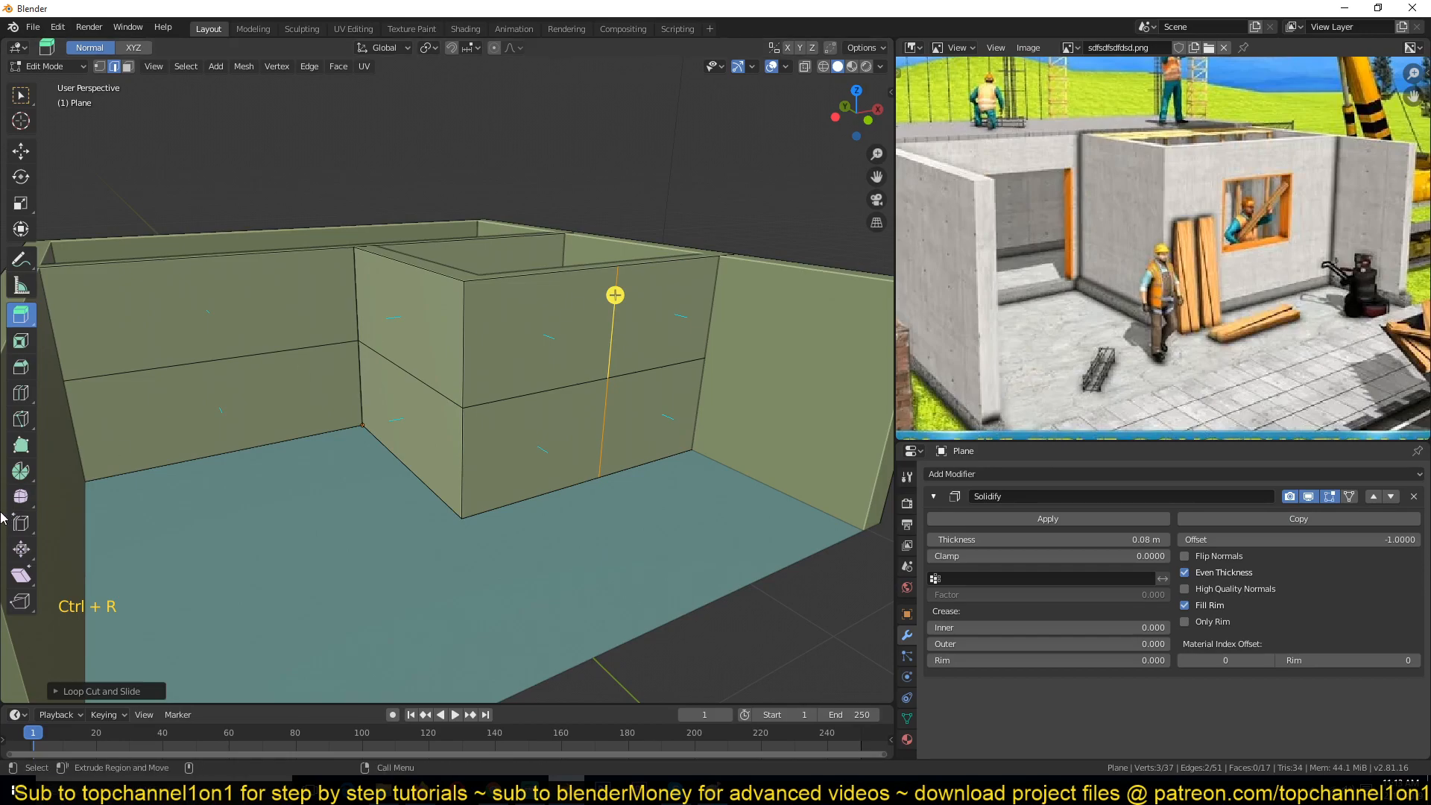
click(21, 367)
drag(533, 390, 684, 350)
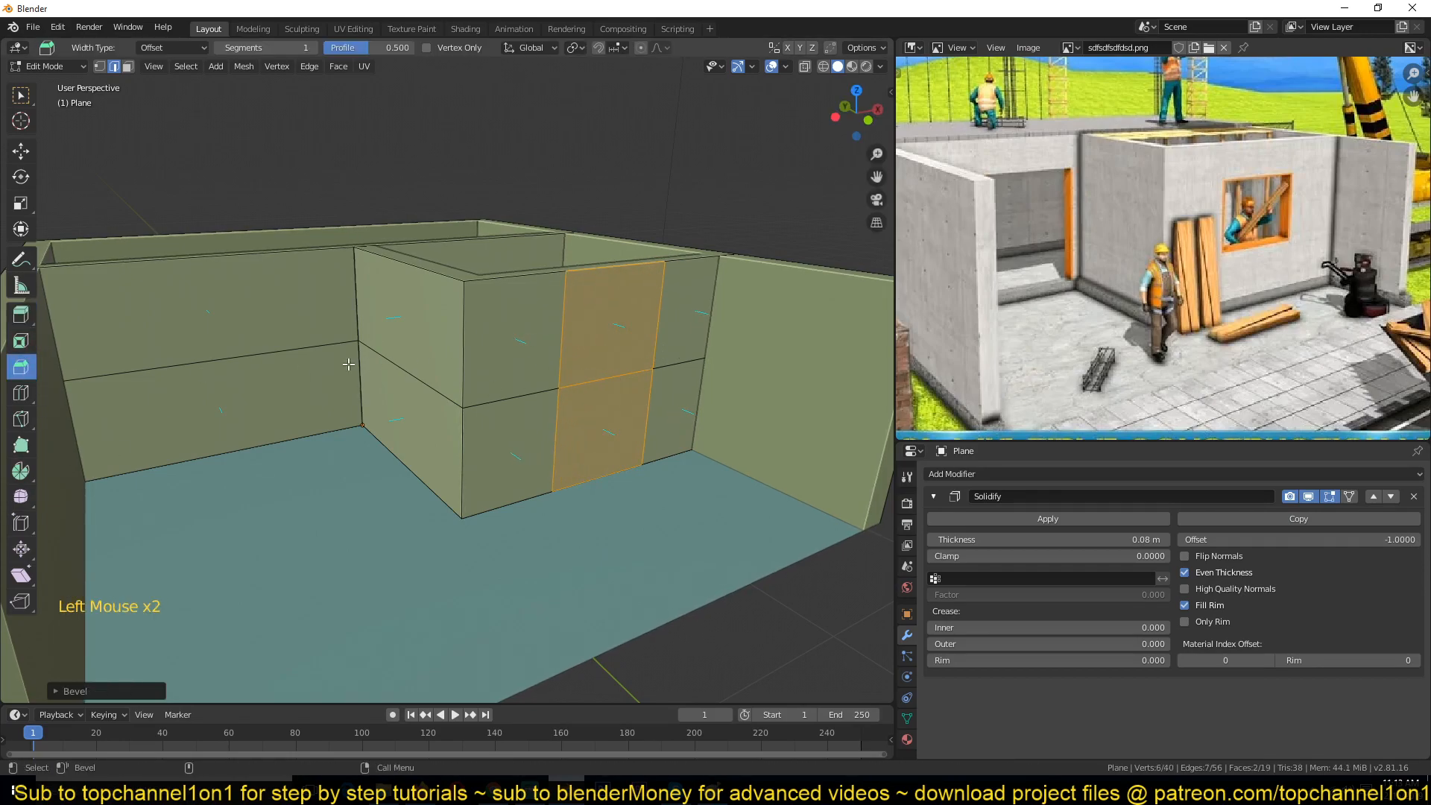
Step: Select the horizontal edge segments across the front partition, then clear the selection
click(687, 369)
shift+click(600, 380)
shift+click(521, 395)
shift+click(410, 373)
shift+click(298, 348)
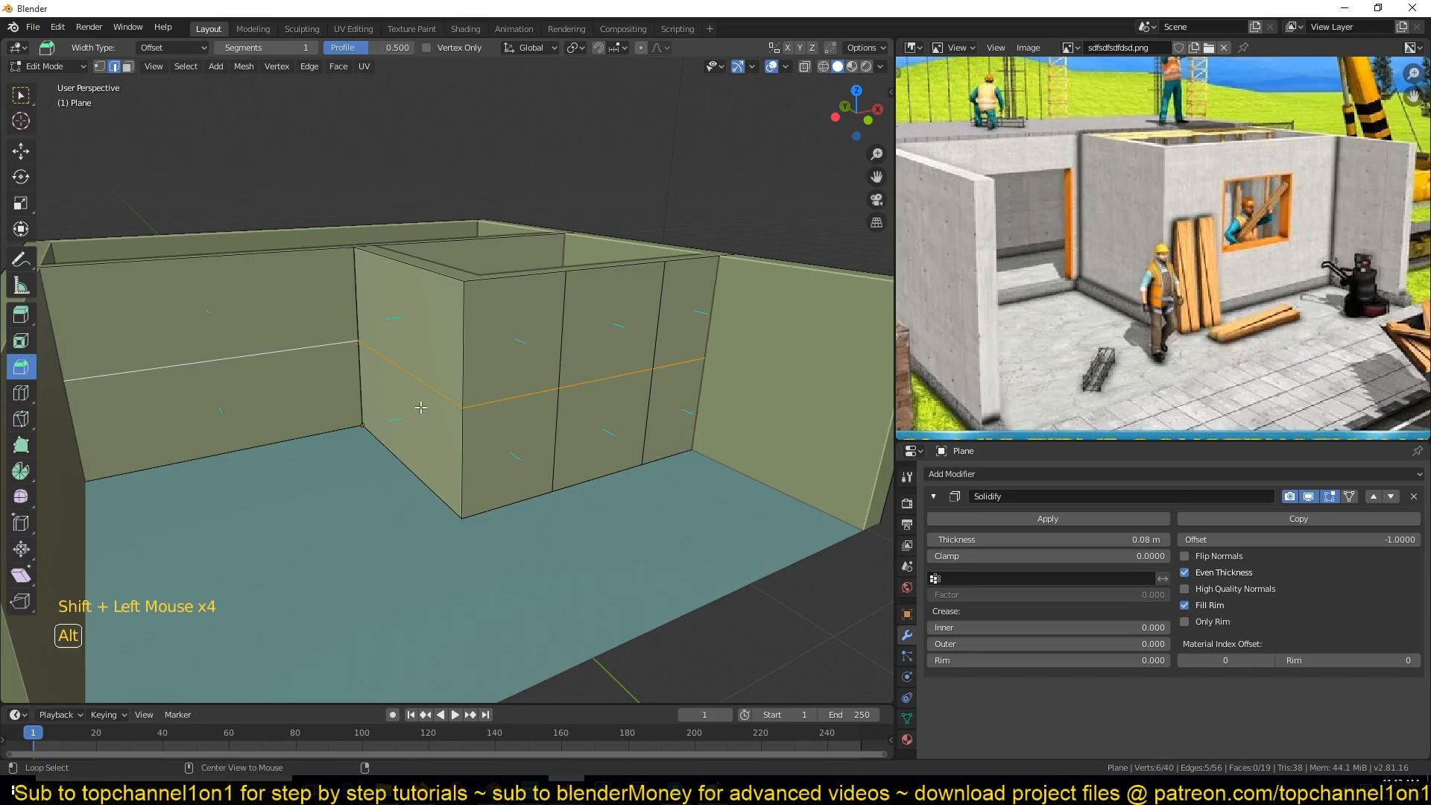
key(alt+a)
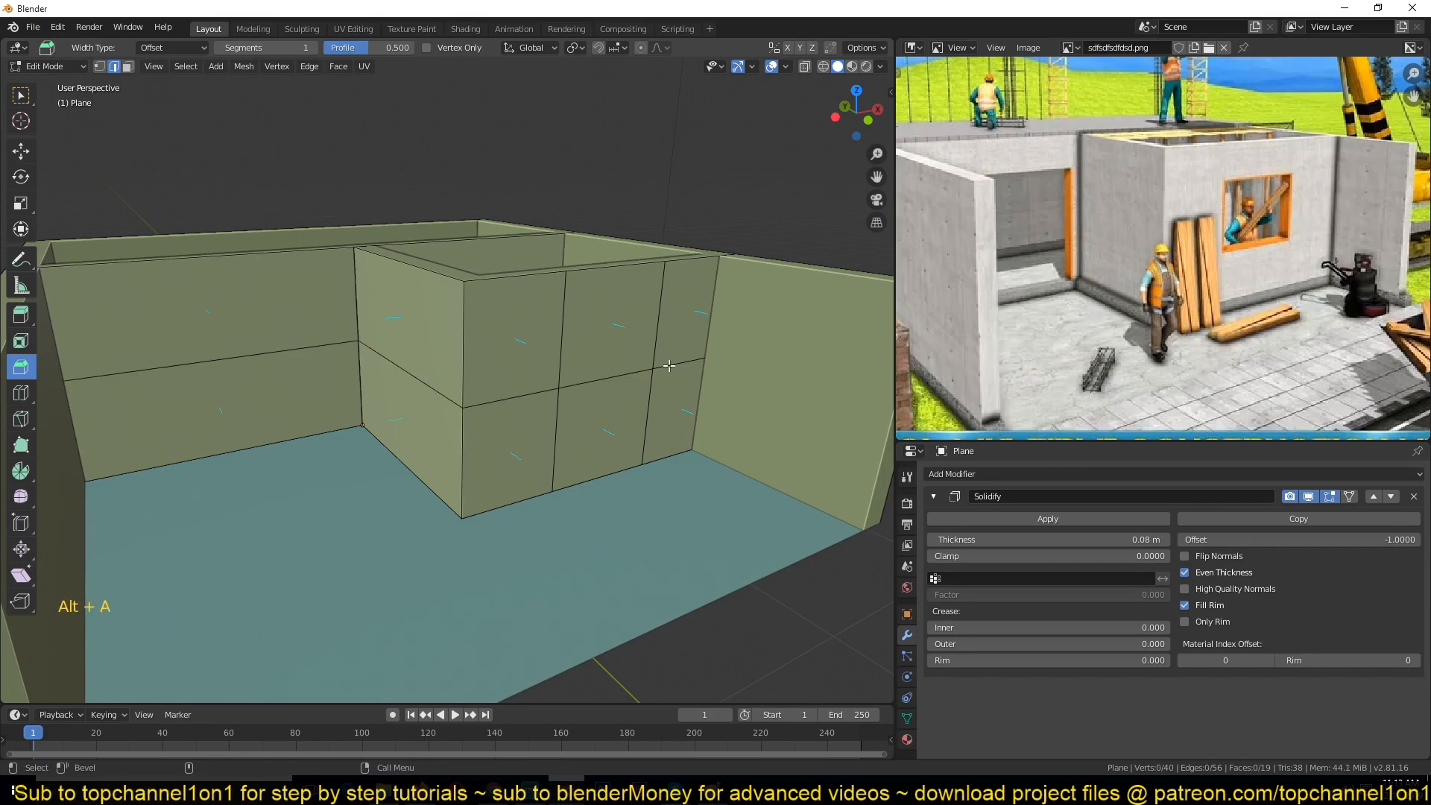
Step: Select the shortest edge path across the left wall and front partition, then clear the selection
click(686, 365)
click(688, 370)
key(ctrl)
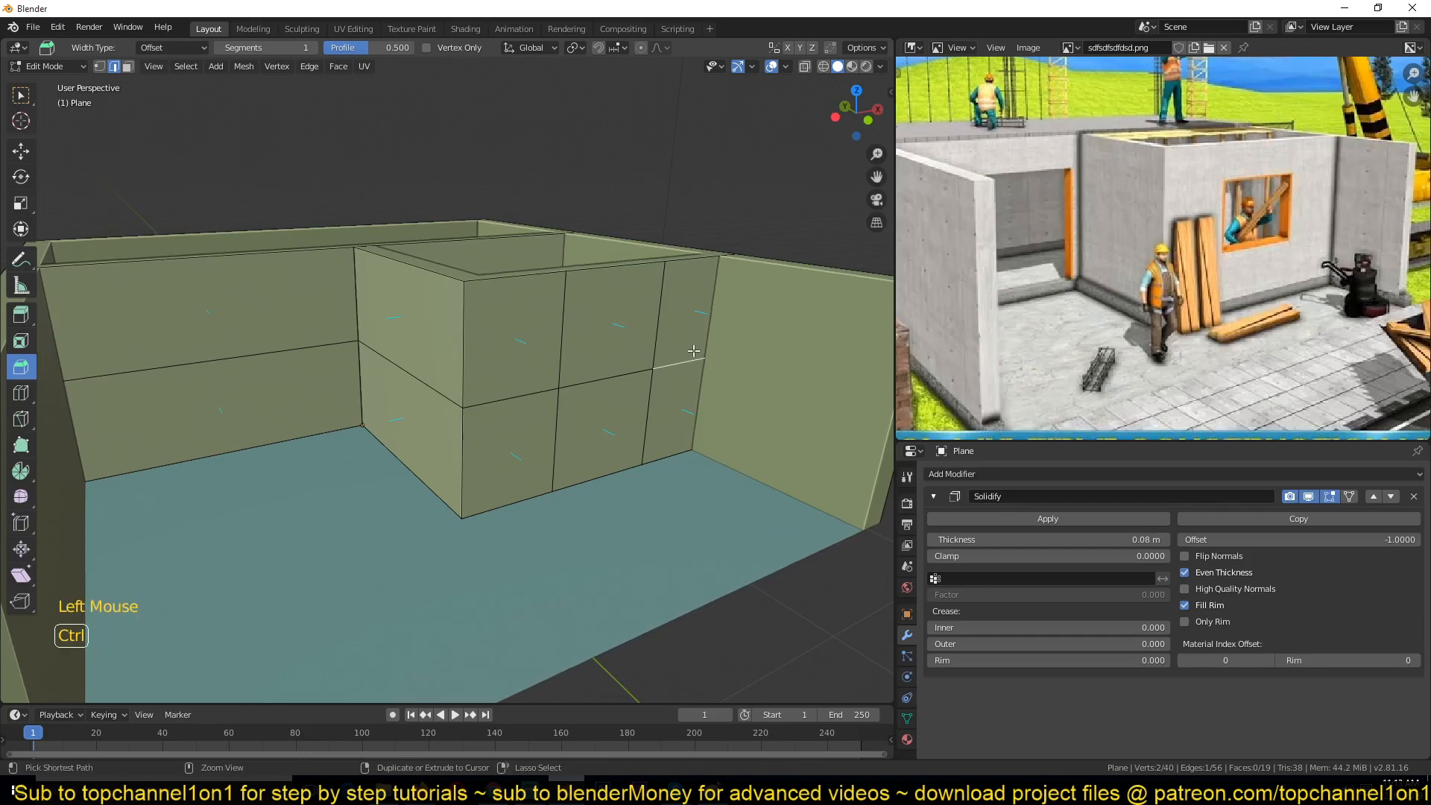
ctrl+click(209, 360)
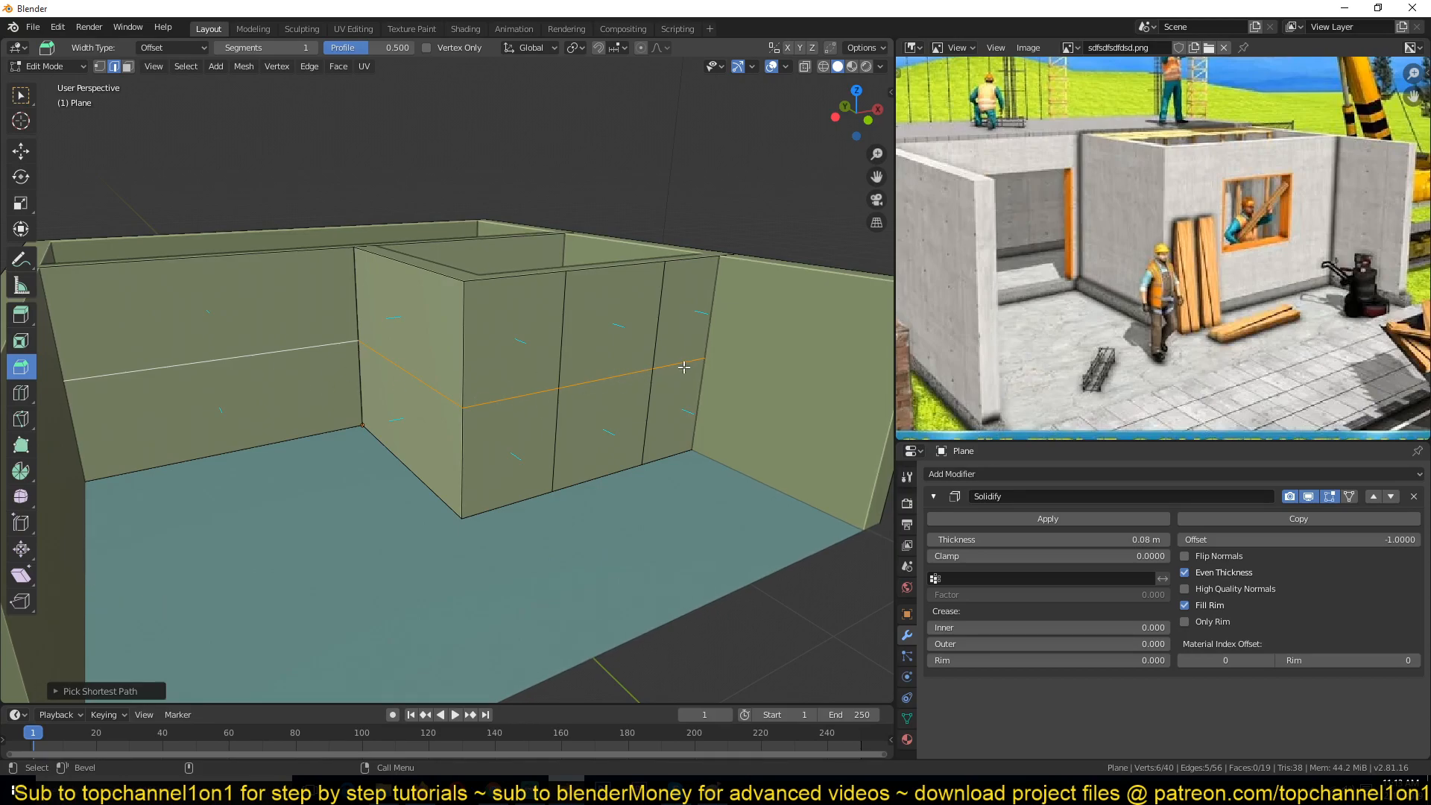
click(604, 378)
alt+click(652, 370)
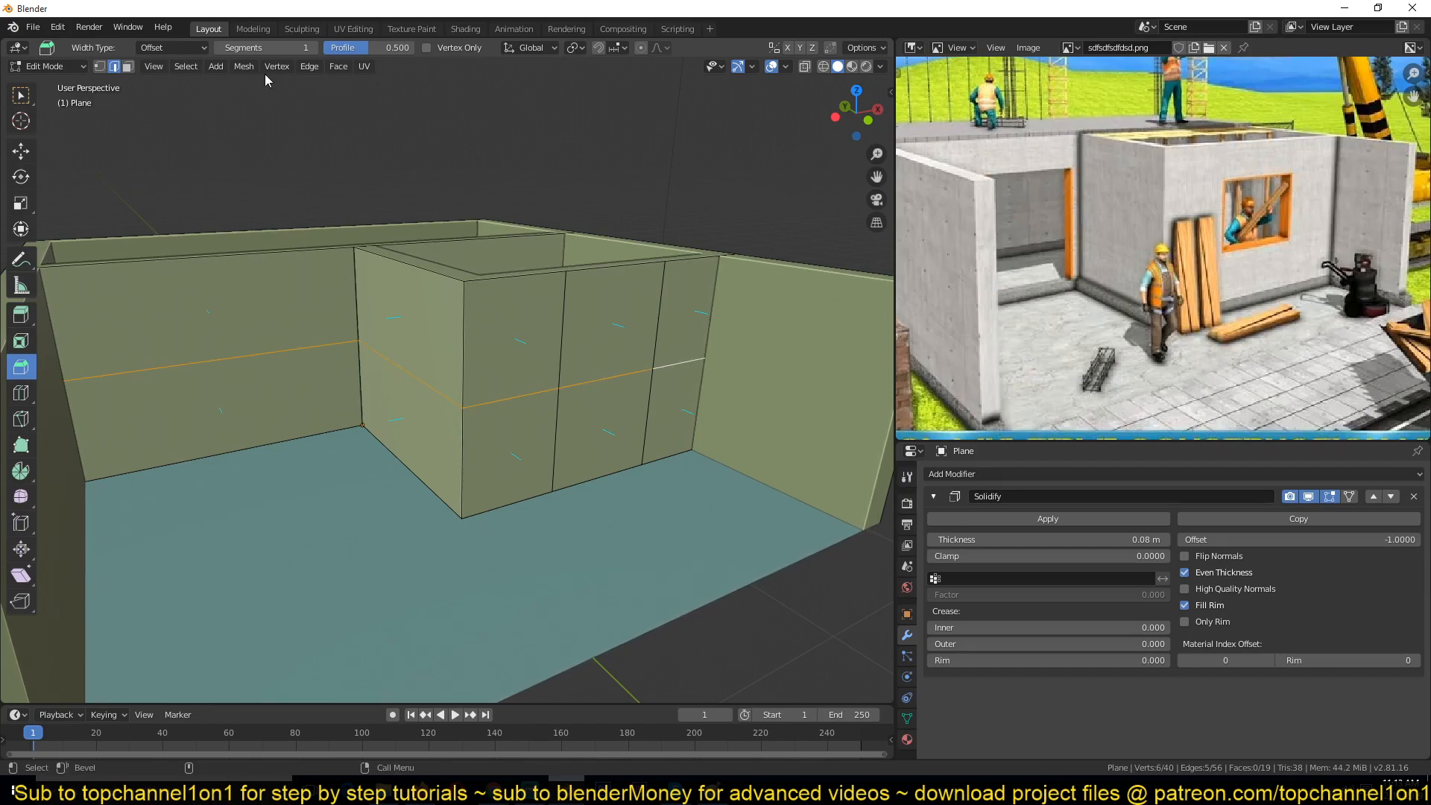
key(alt+a)
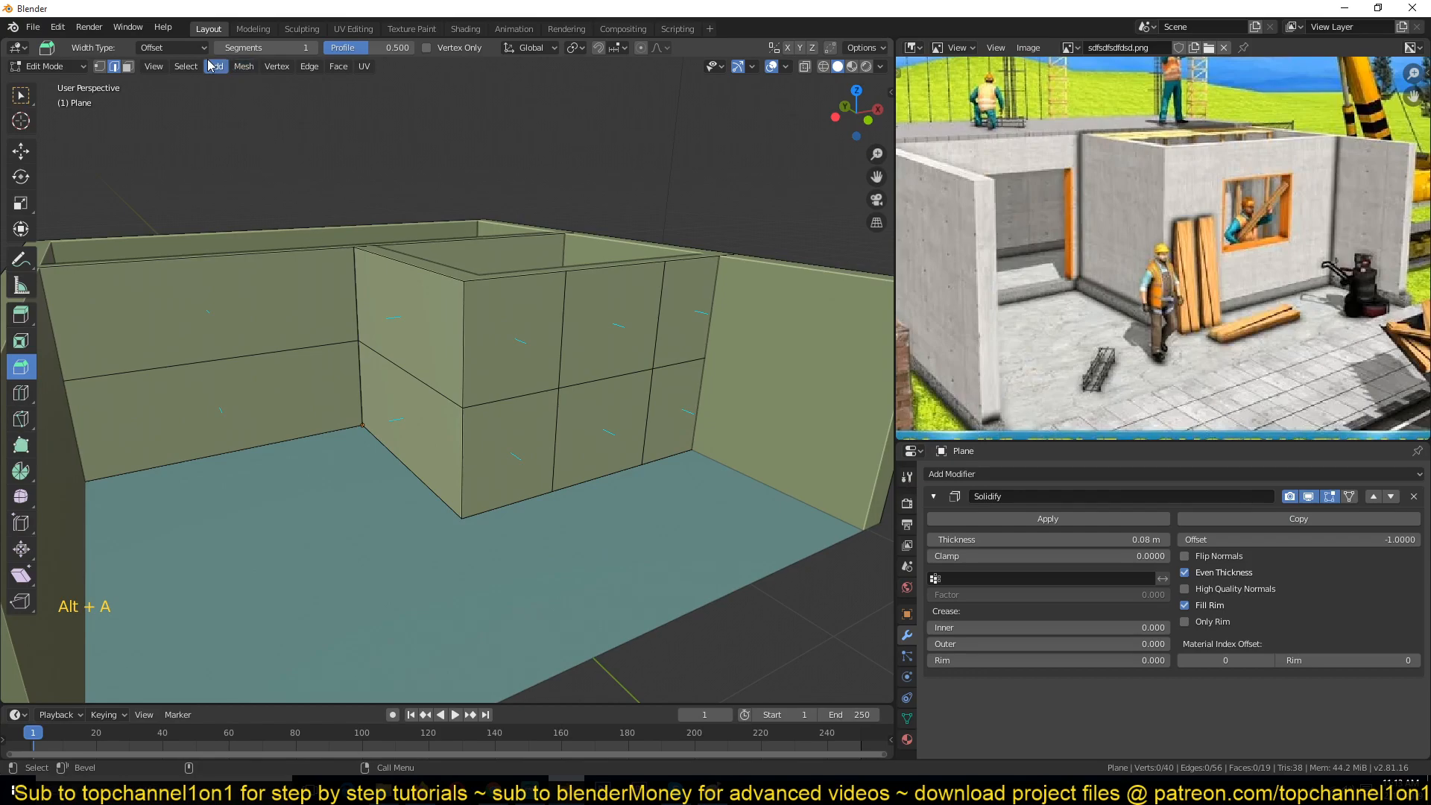
Step: Try selecting the horizontal edge's loop and ring with Select Loops options, undoing and clearing each attempt
click(688, 364)
click(310, 66)
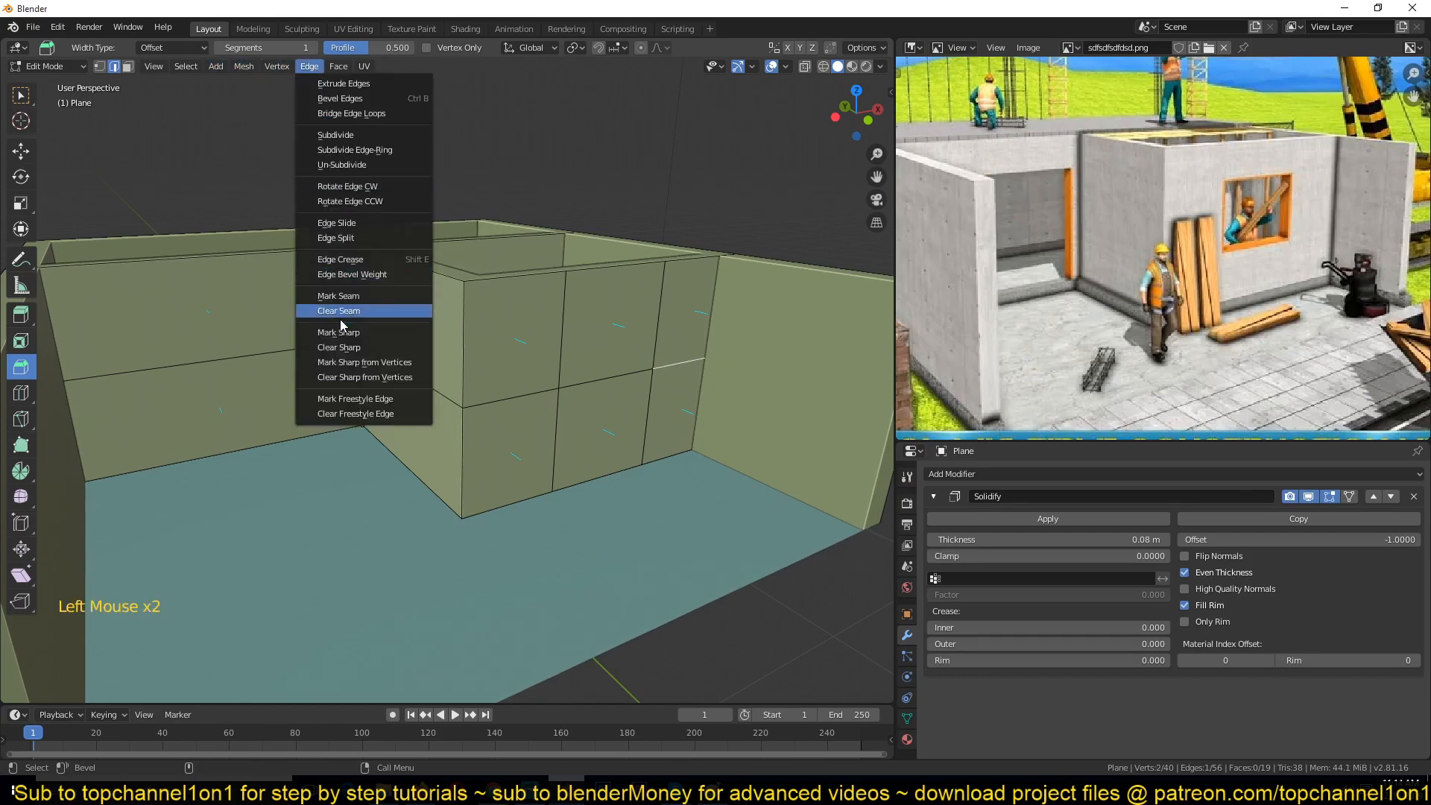
click(186, 66)
mouse_move(231, 295)
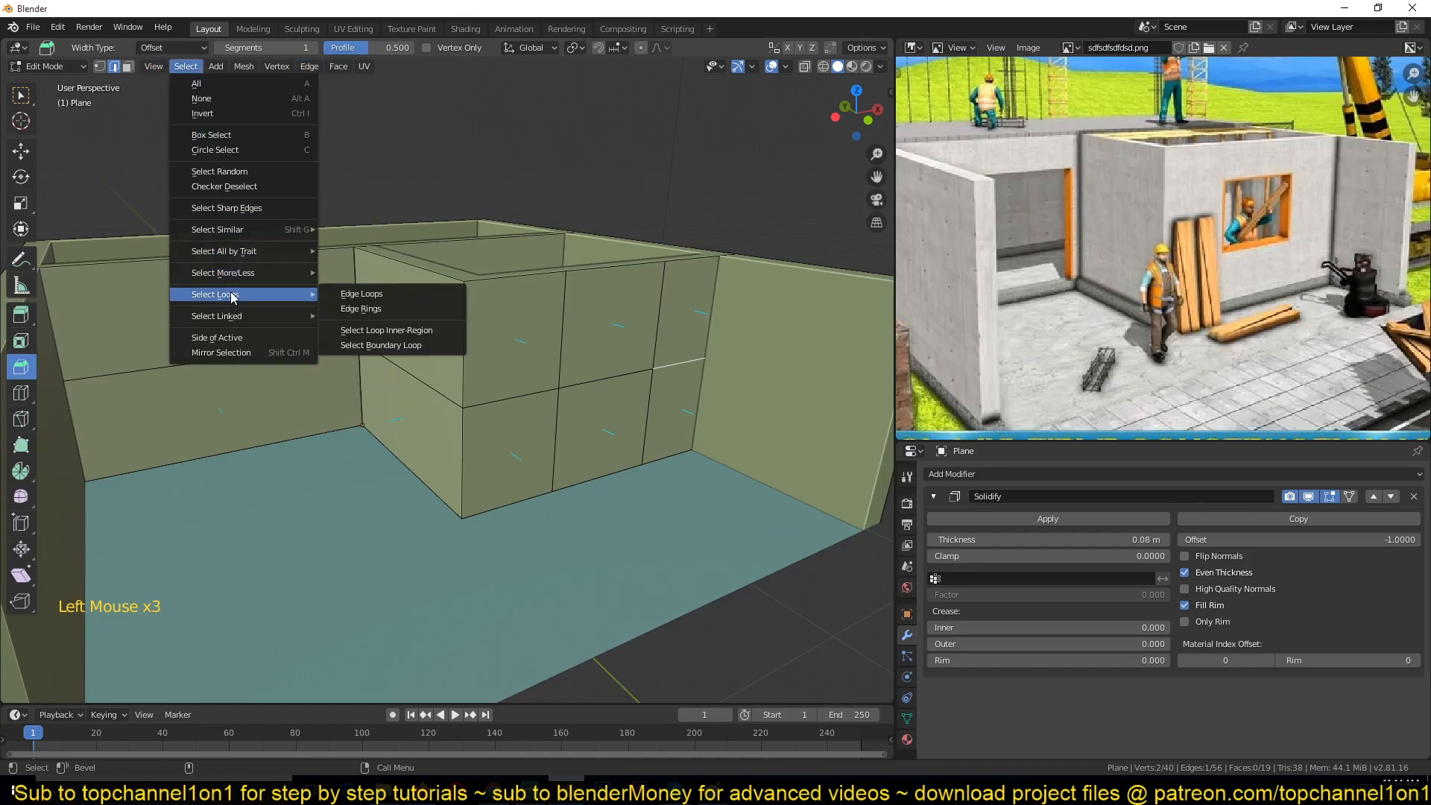
click(361, 295)
key(alt+a)
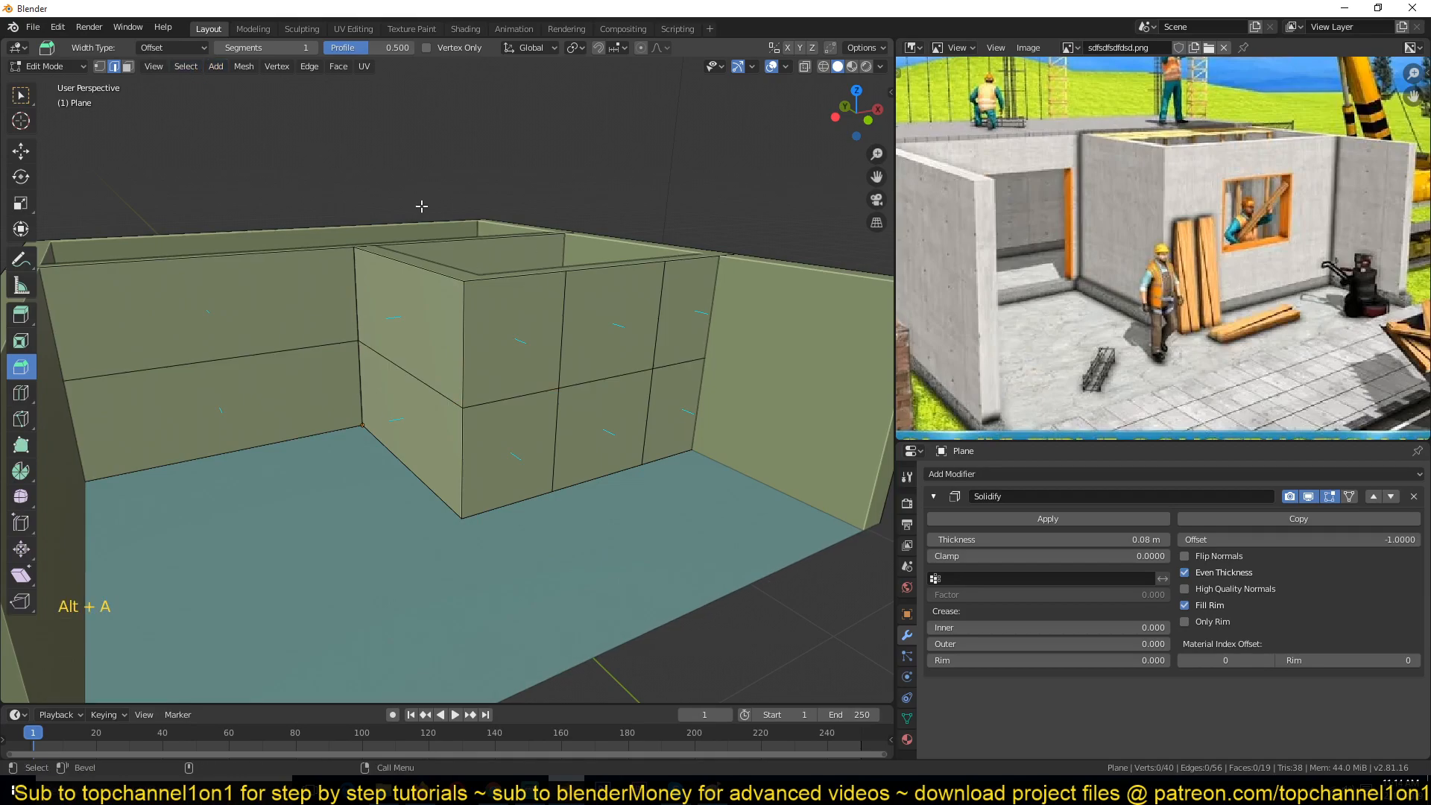
click(619, 382)
click(187, 67)
mouse_move(245, 298)
click(373, 295)
key(ctrl+z)
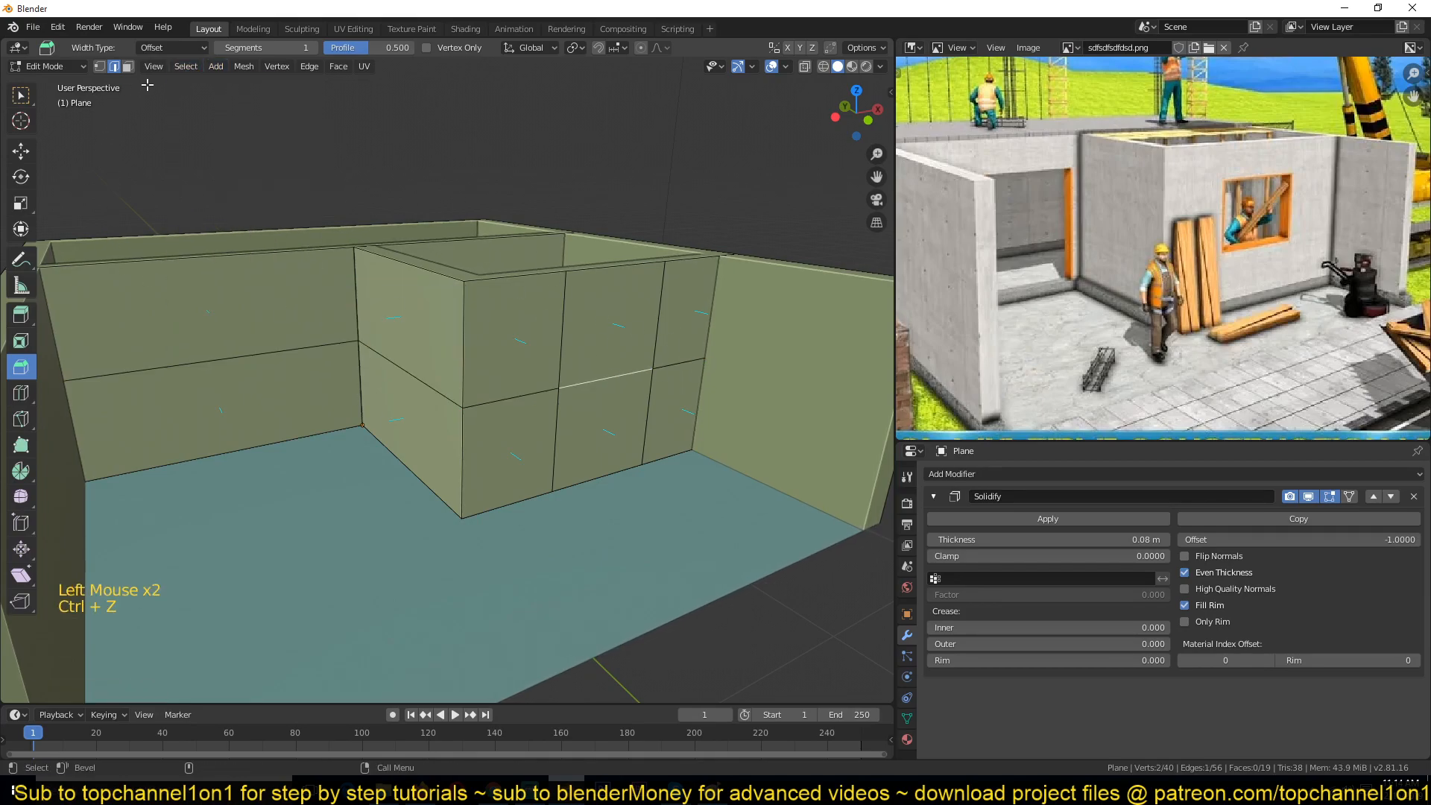
click(185, 66)
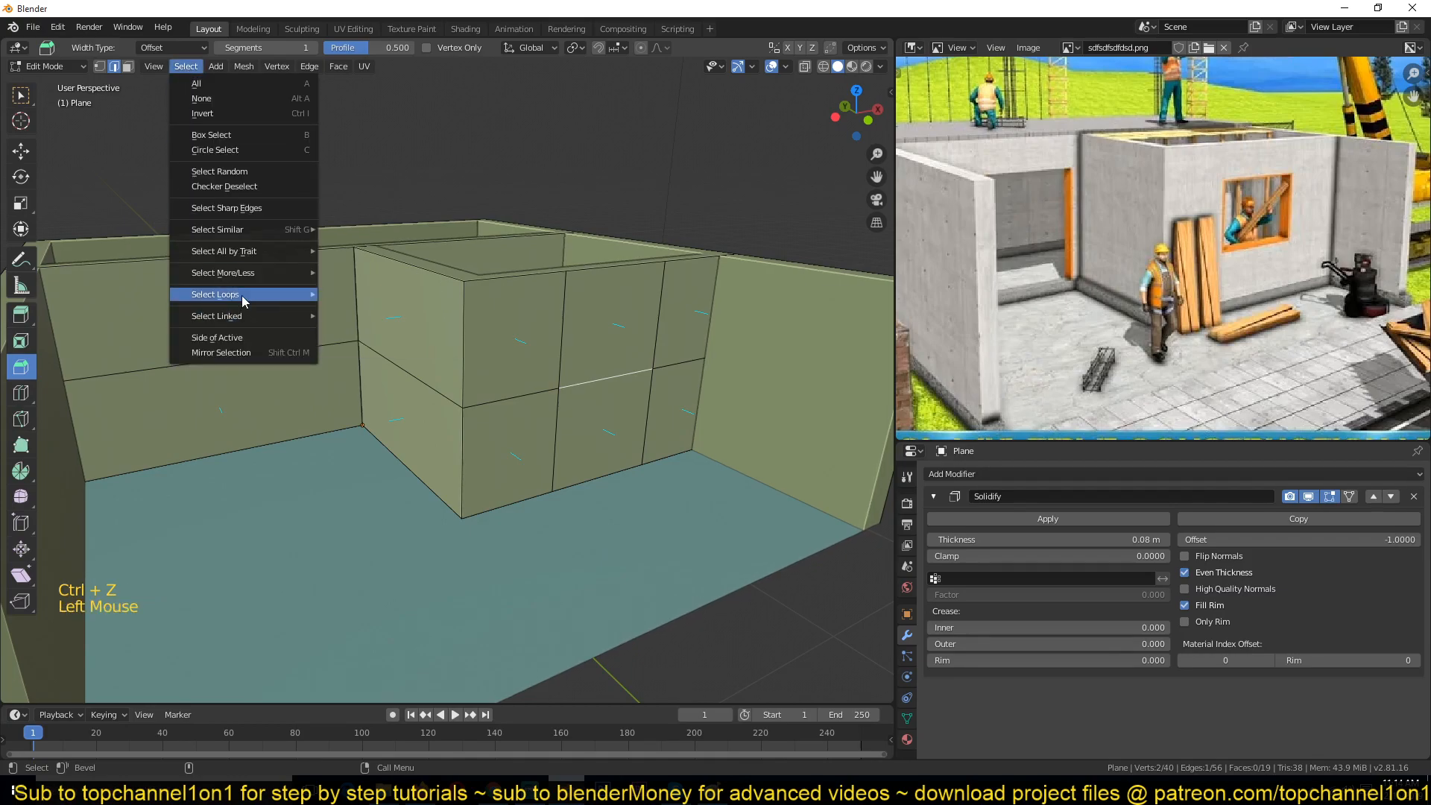
mouse_move(246, 295)
click(415, 308)
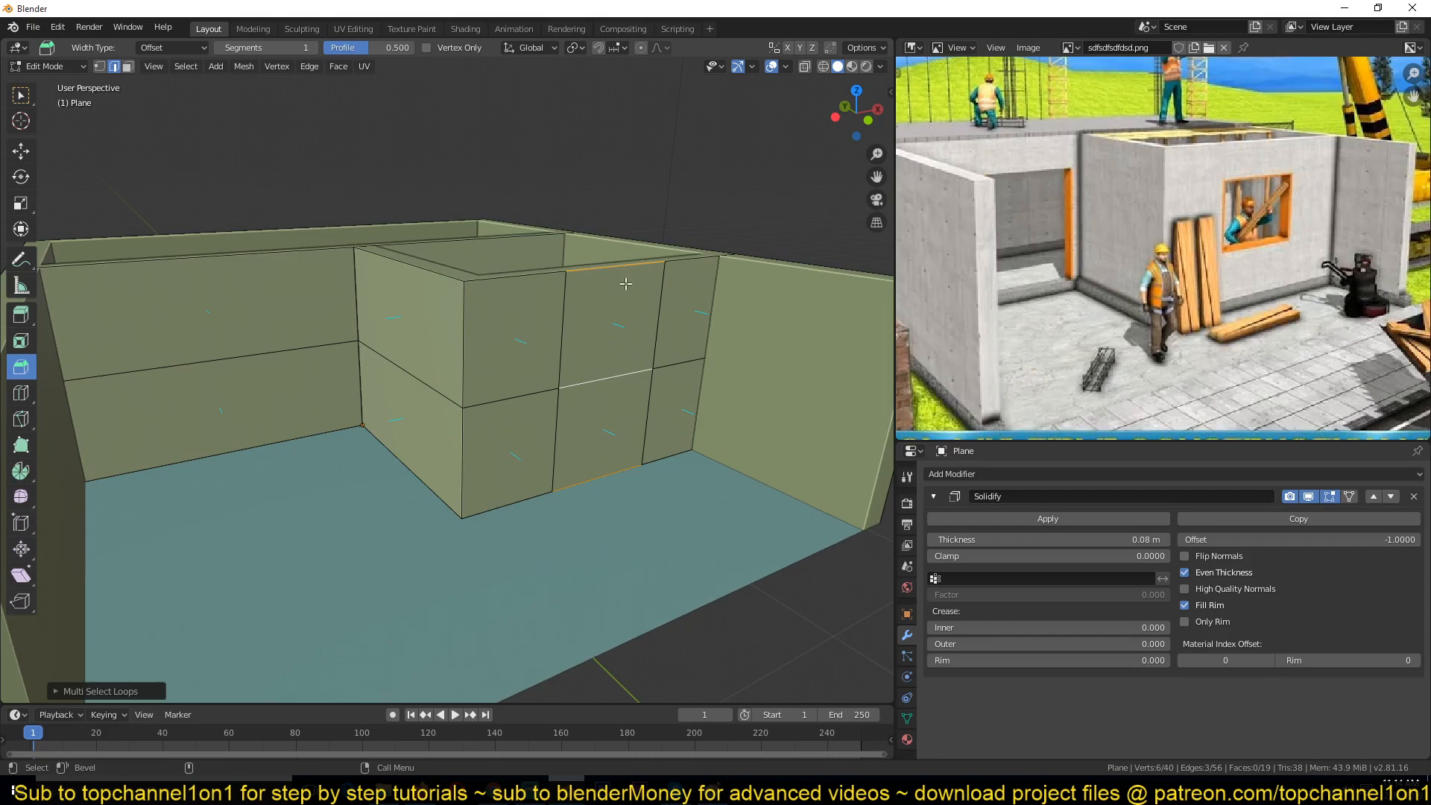
click(526, 392)
click(185, 66)
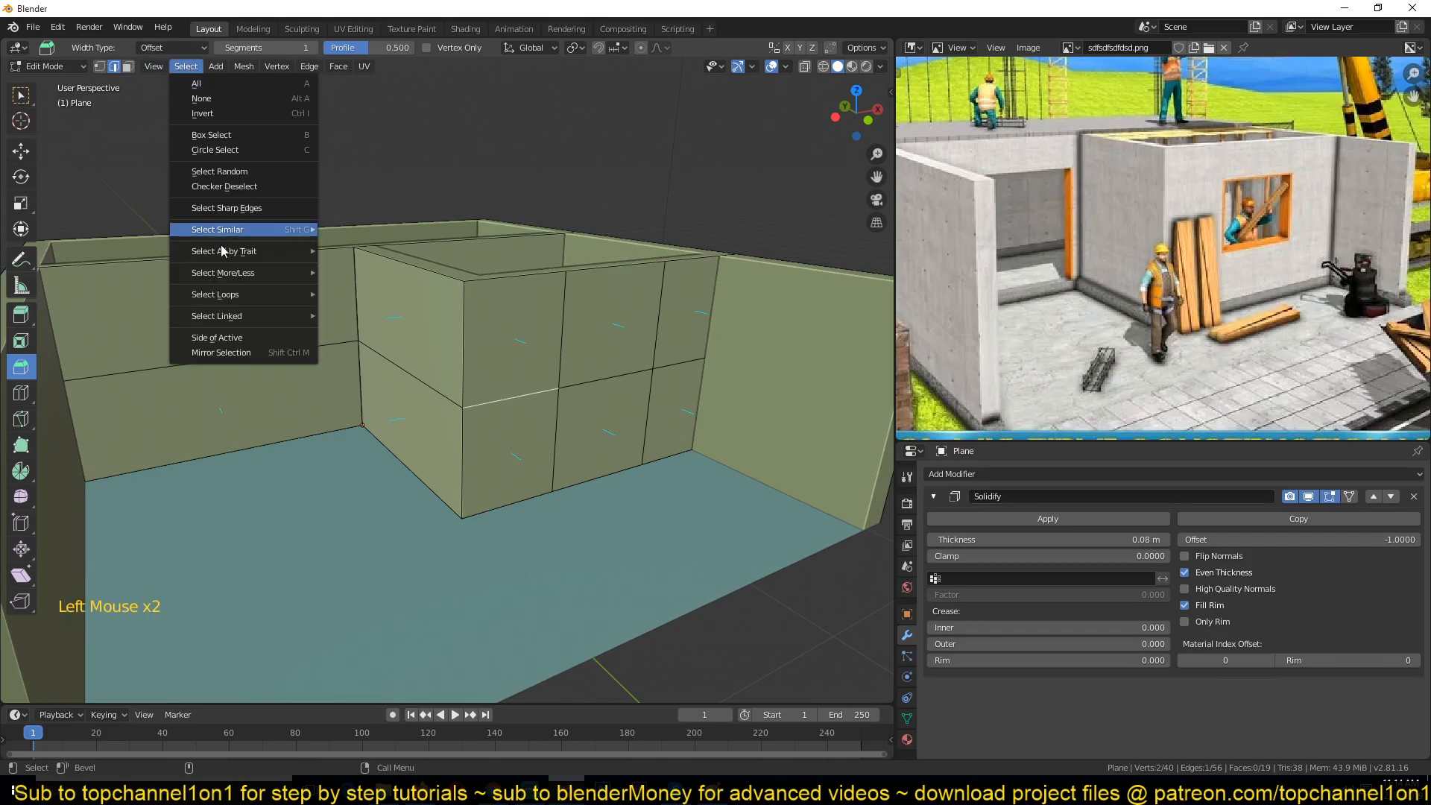
click(186, 66)
click(186, 67)
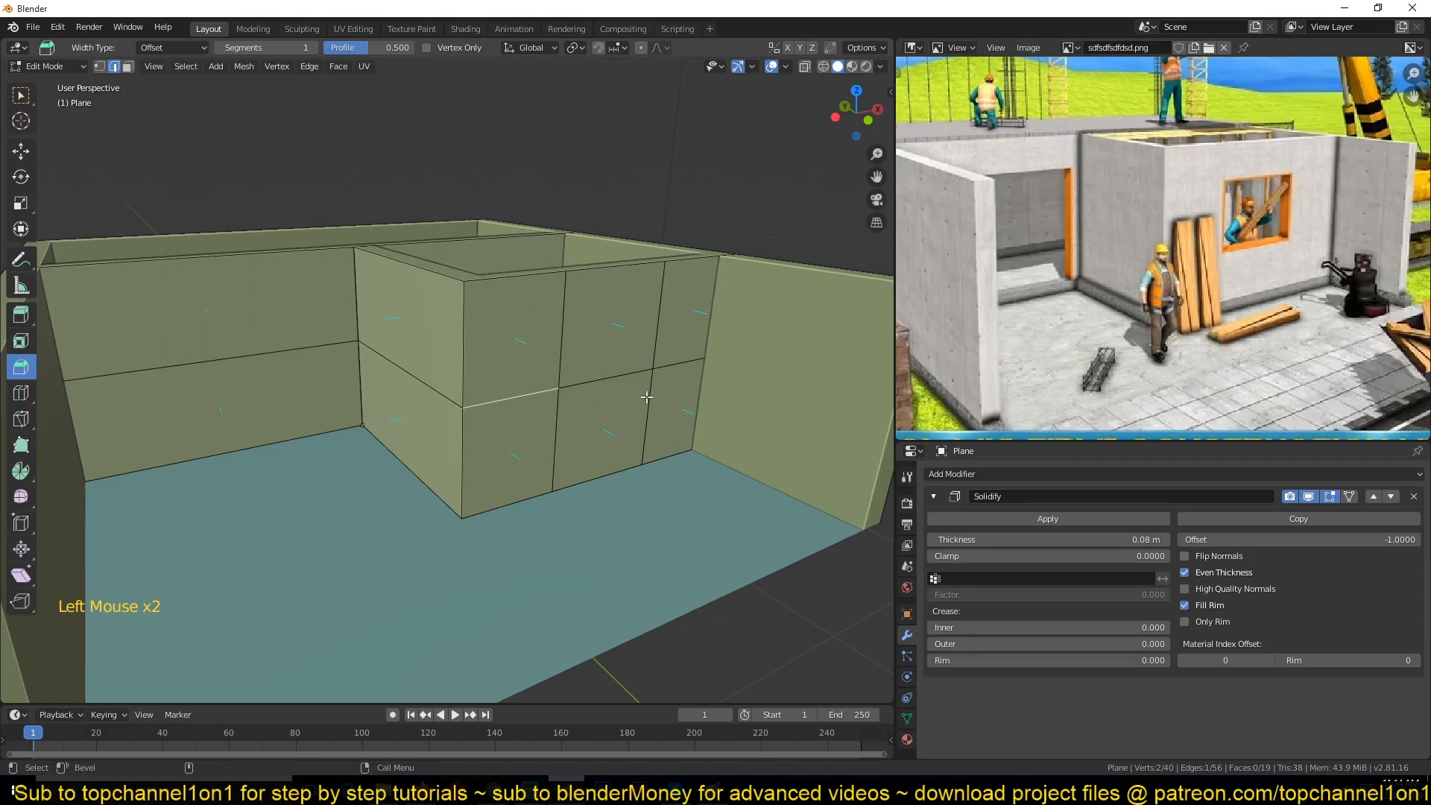
Step: Select the horizontal edge loop across the walls and bevel it into a wide horizontal band
alt+click(607, 380)
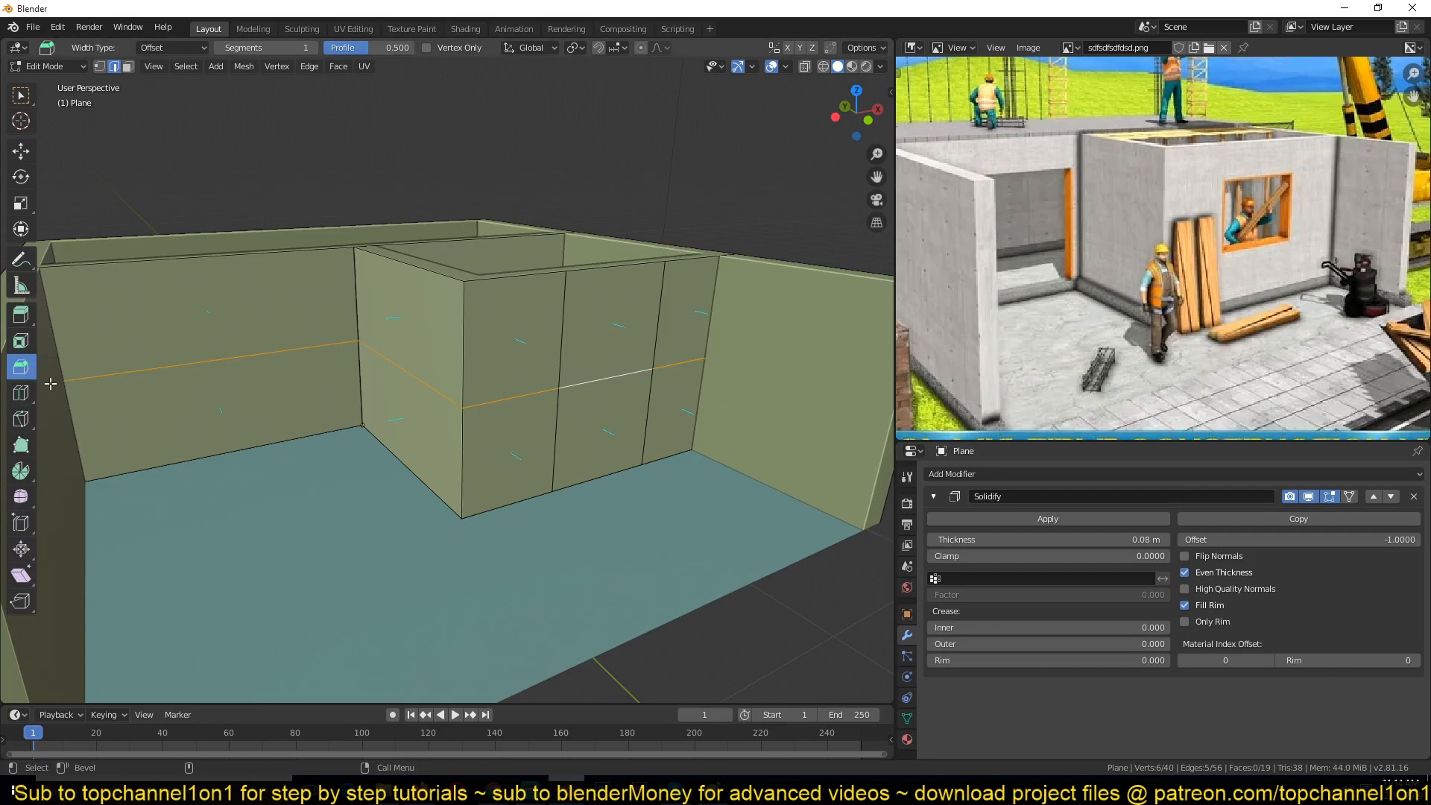
drag(605, 393, 664, 311)
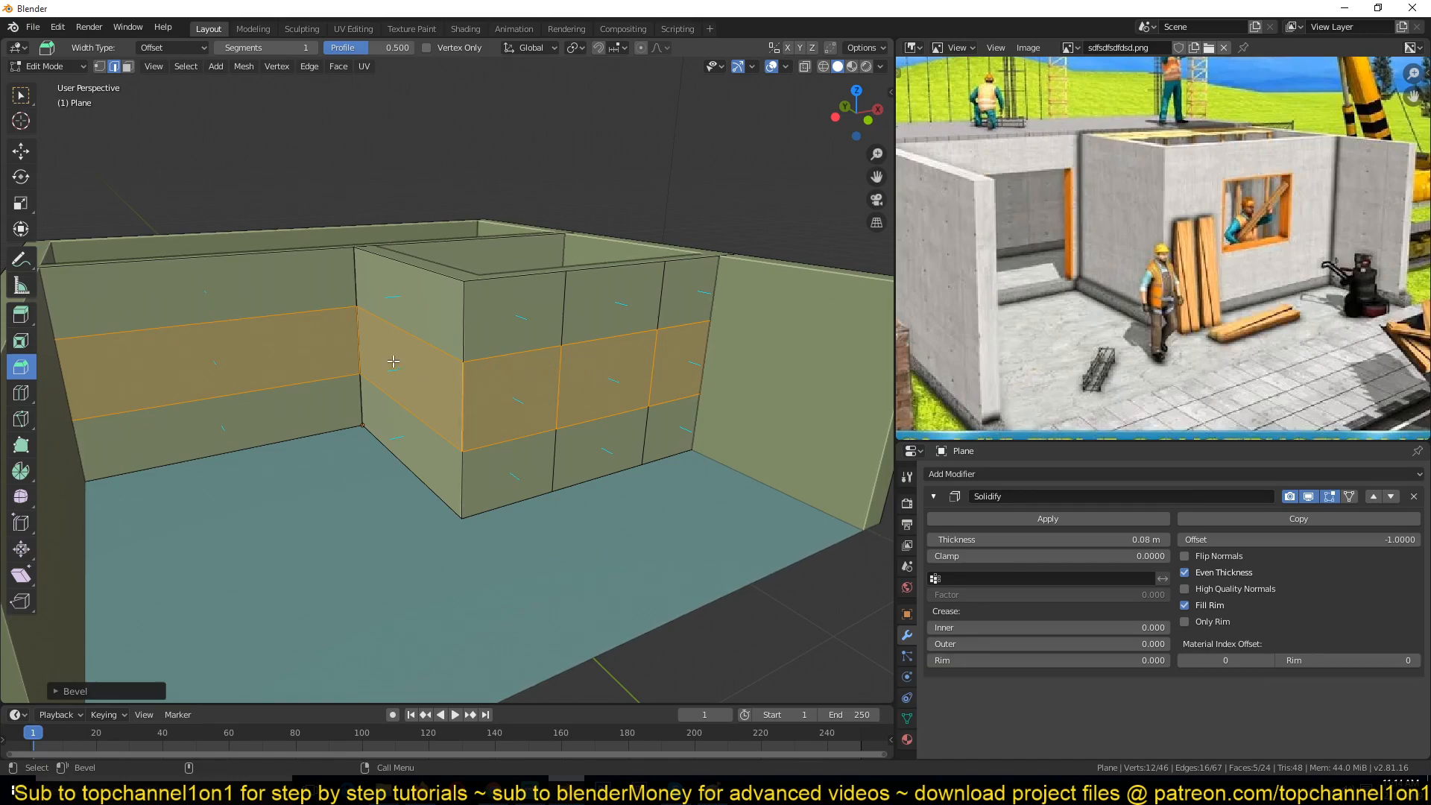
Step: Move the beveled band upward along the walls and clear the selection
click(21, 151)
drag(471, 315, 471, 273)
key(alt+a)
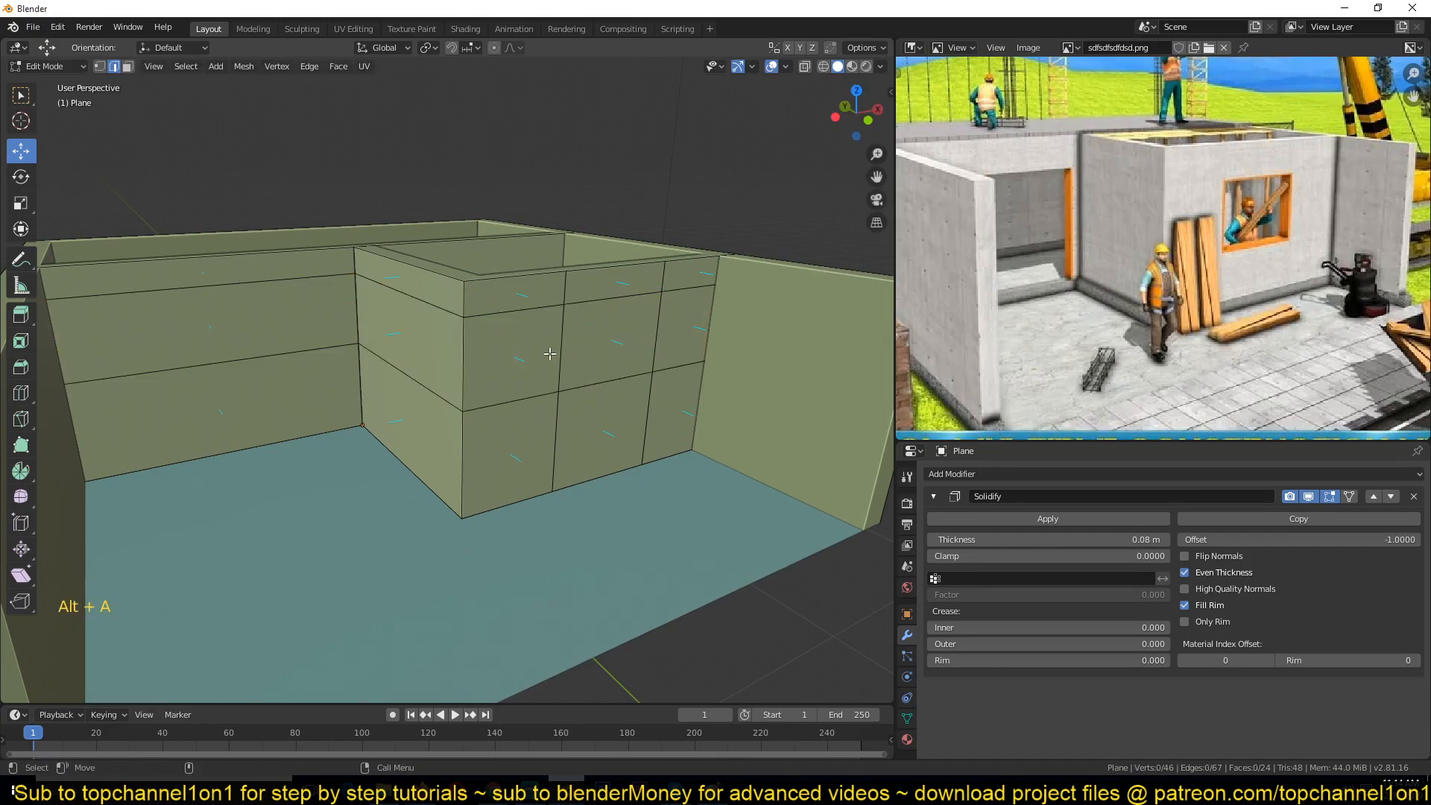
Step: Try selecting the band's face loop and a single face, then undo an edge ring selection
key(alt)
alt+click(557, 350)
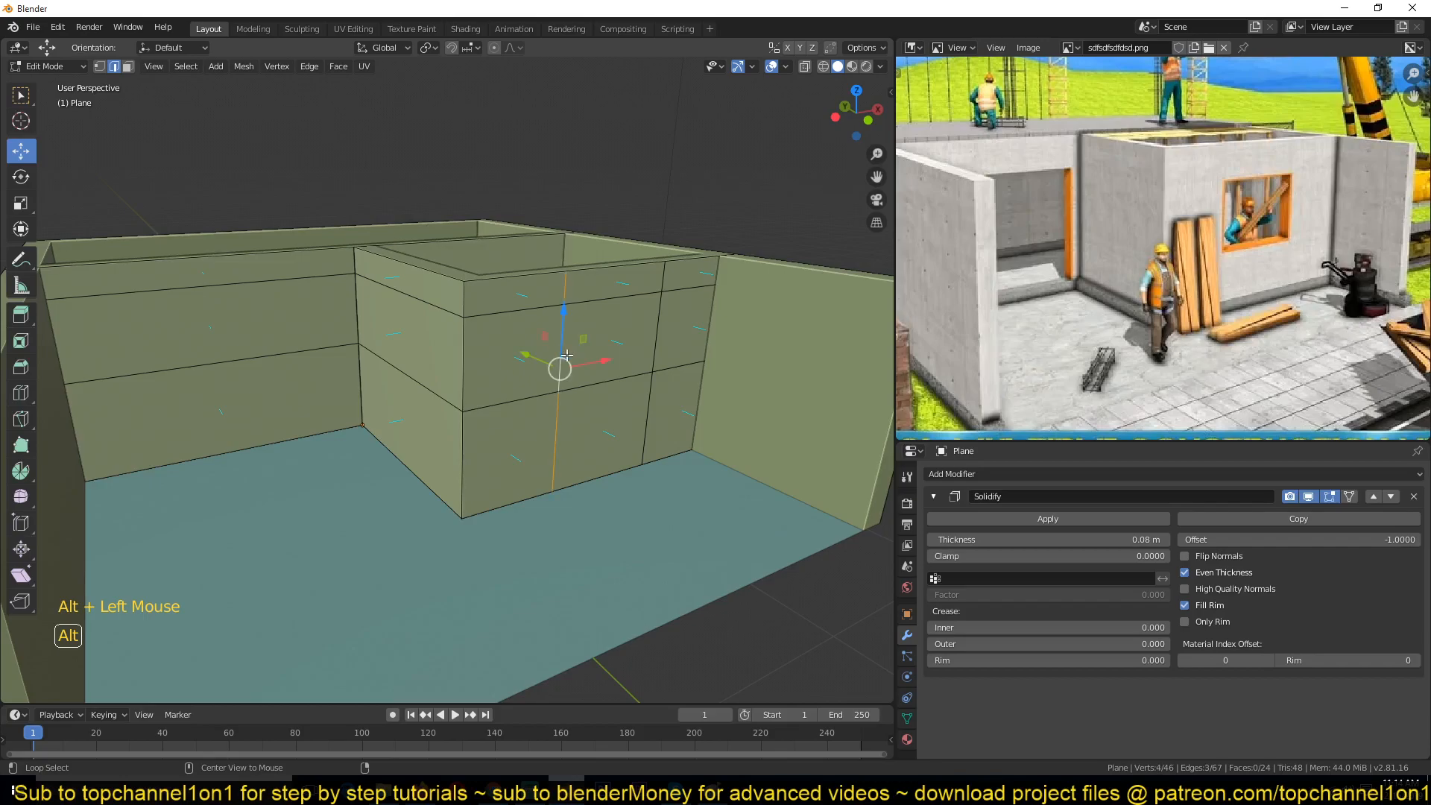
click(129, 67)
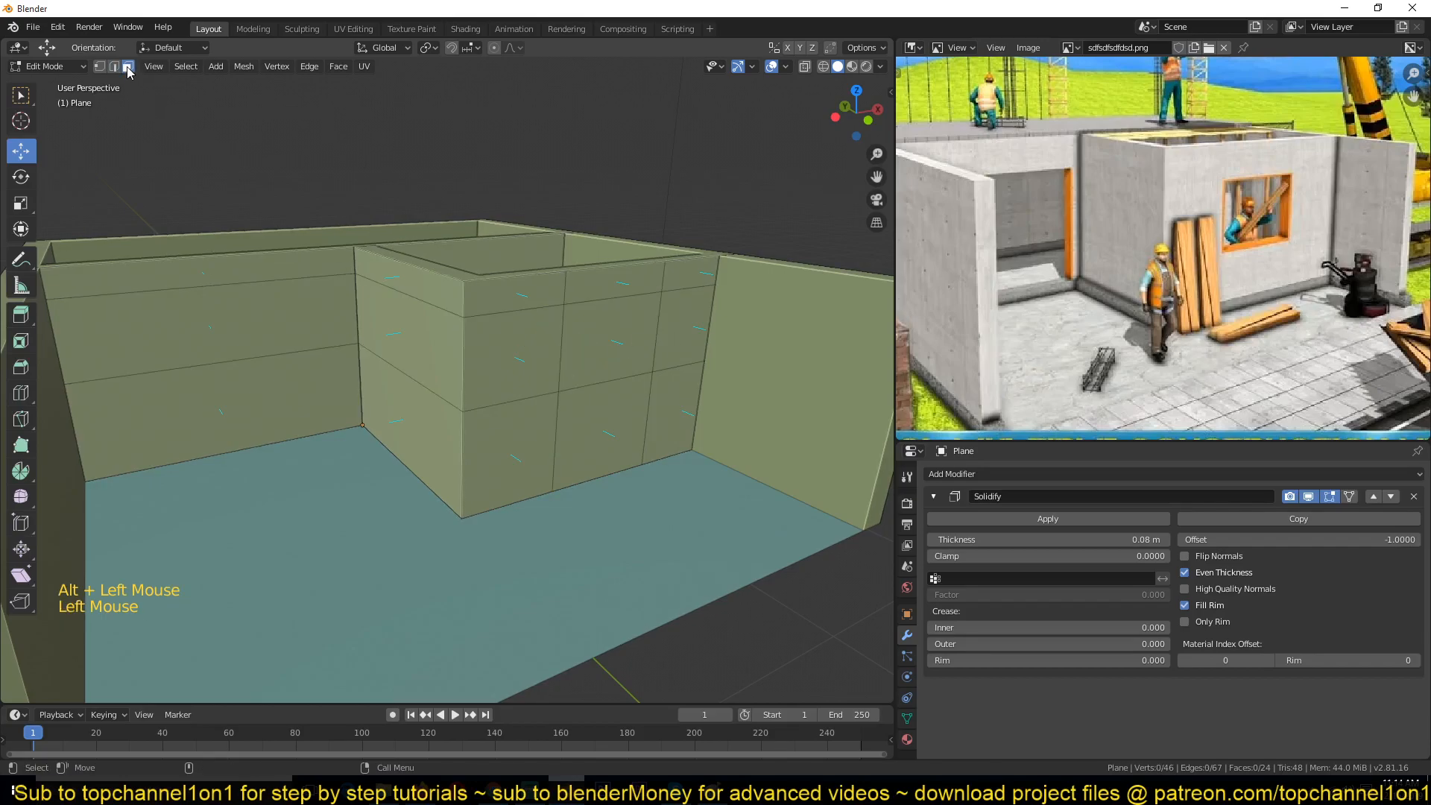
alt+click(558, 356)
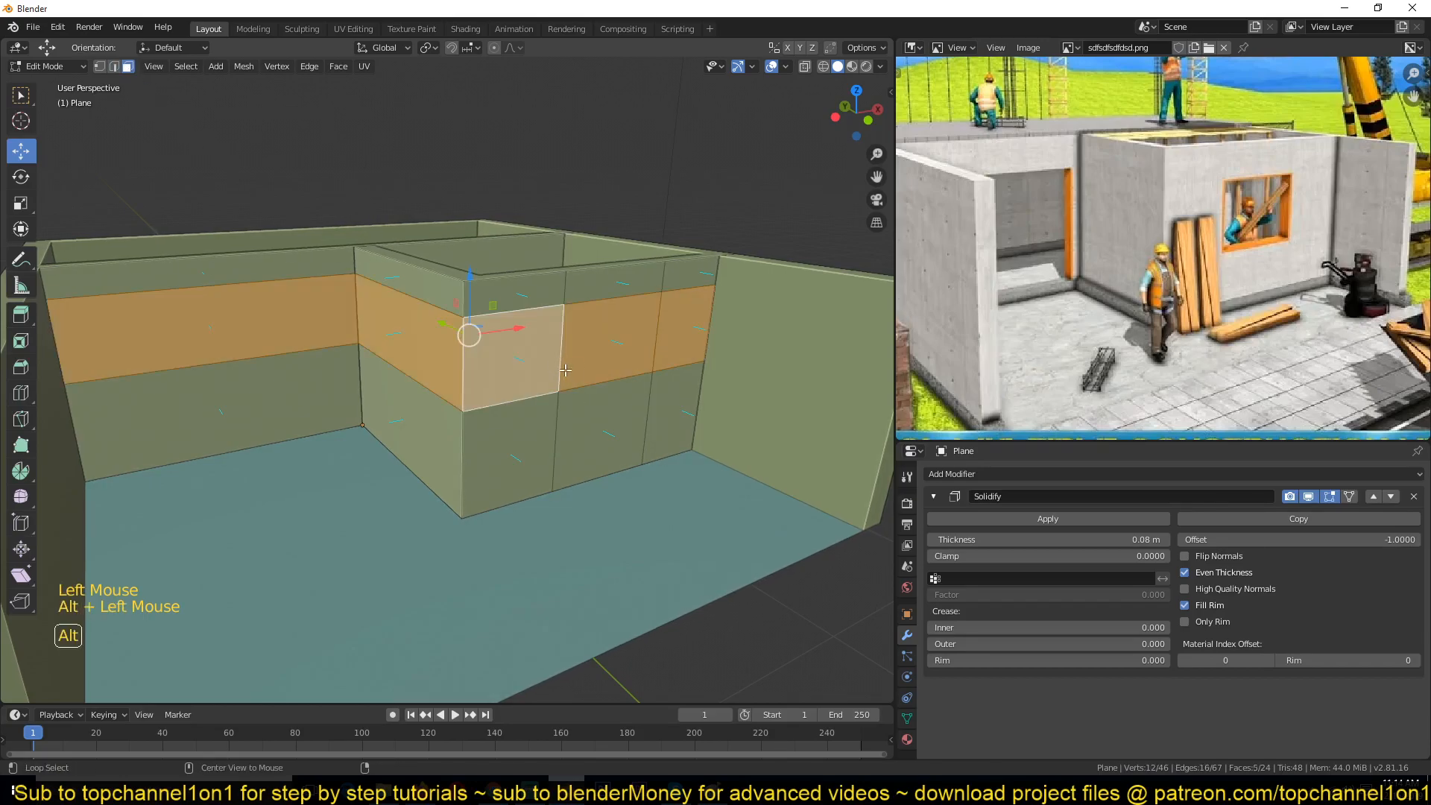
key(alt+a)
click(570, 343)
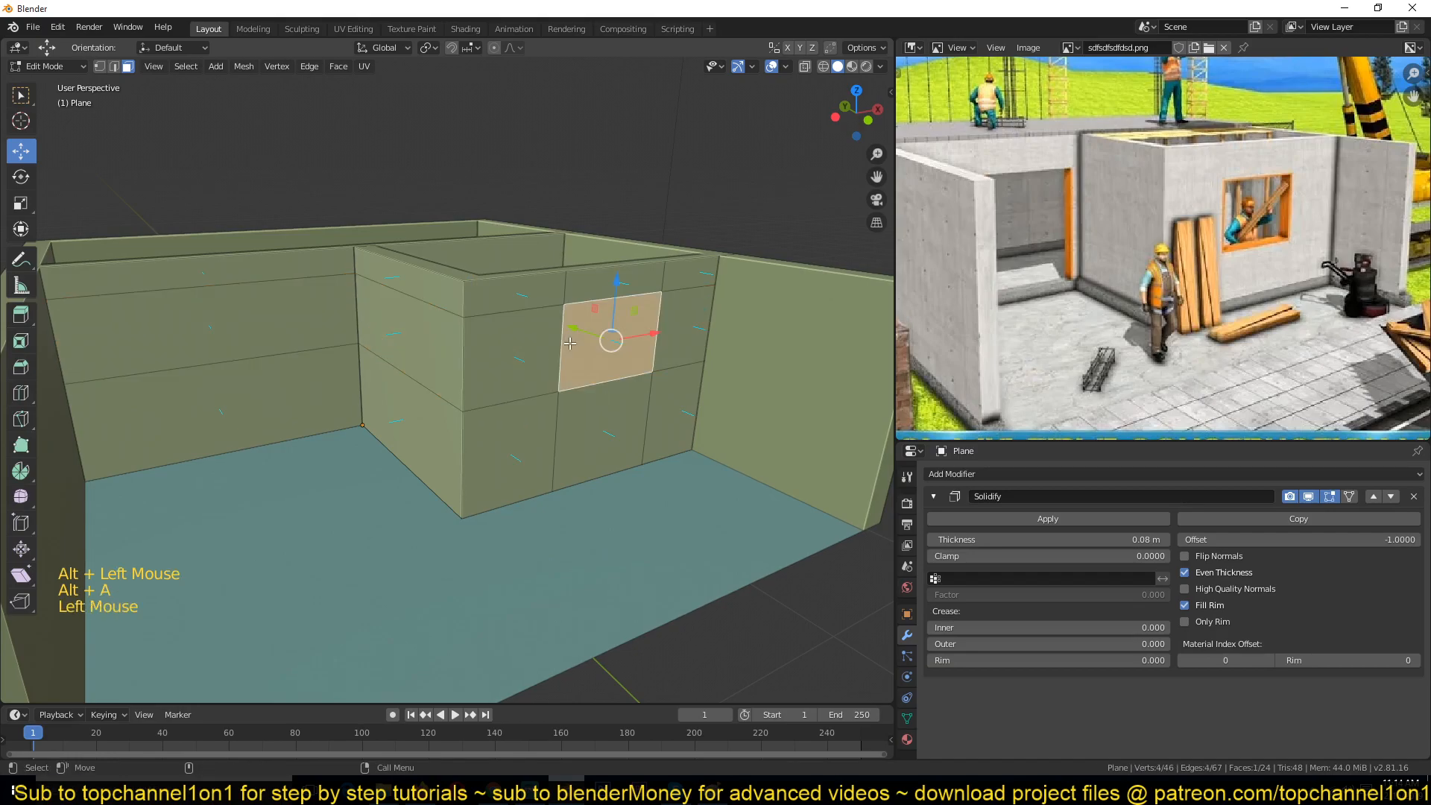
click(186, 67)
mouse_move(227, 306)
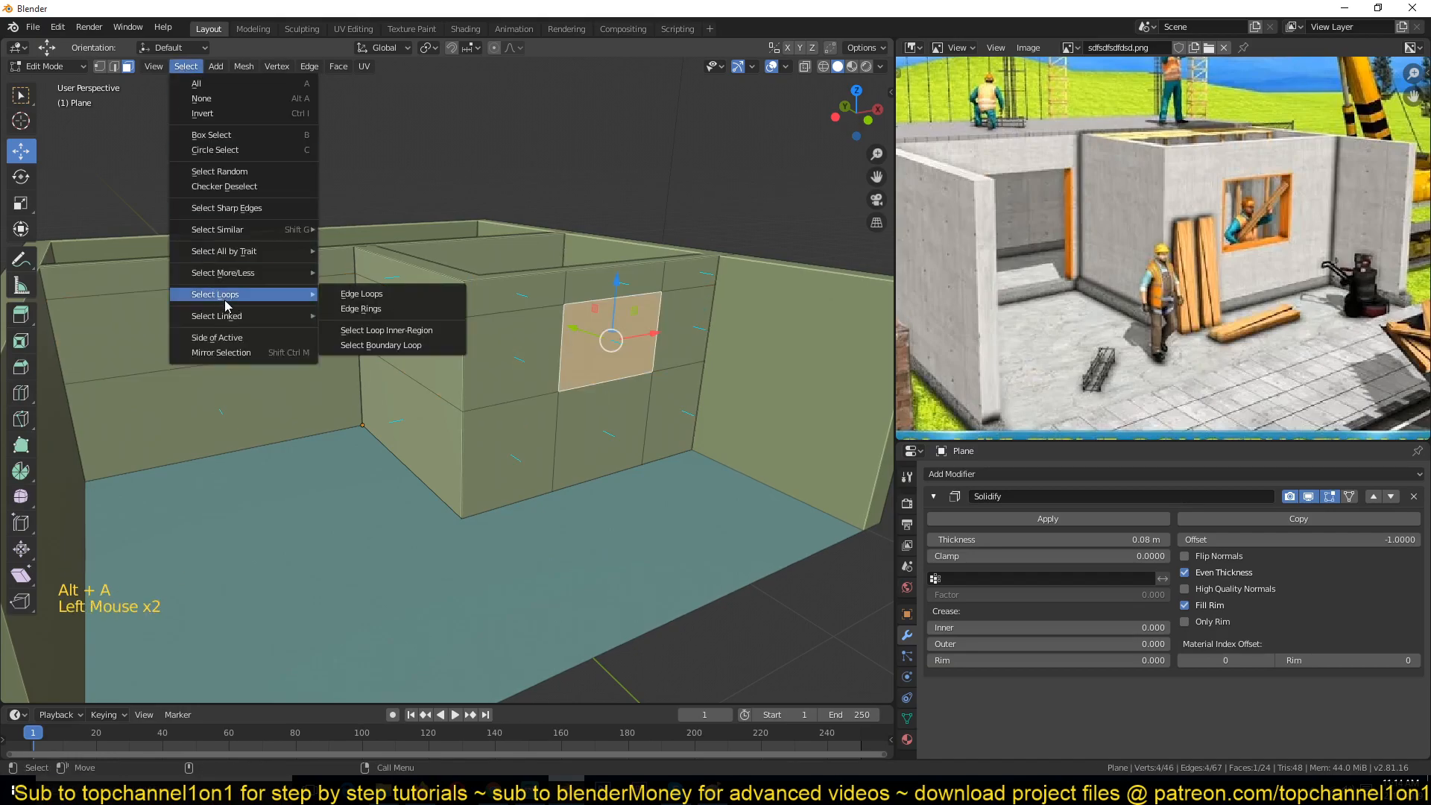
click(370, 309)
key(ctrl+z)
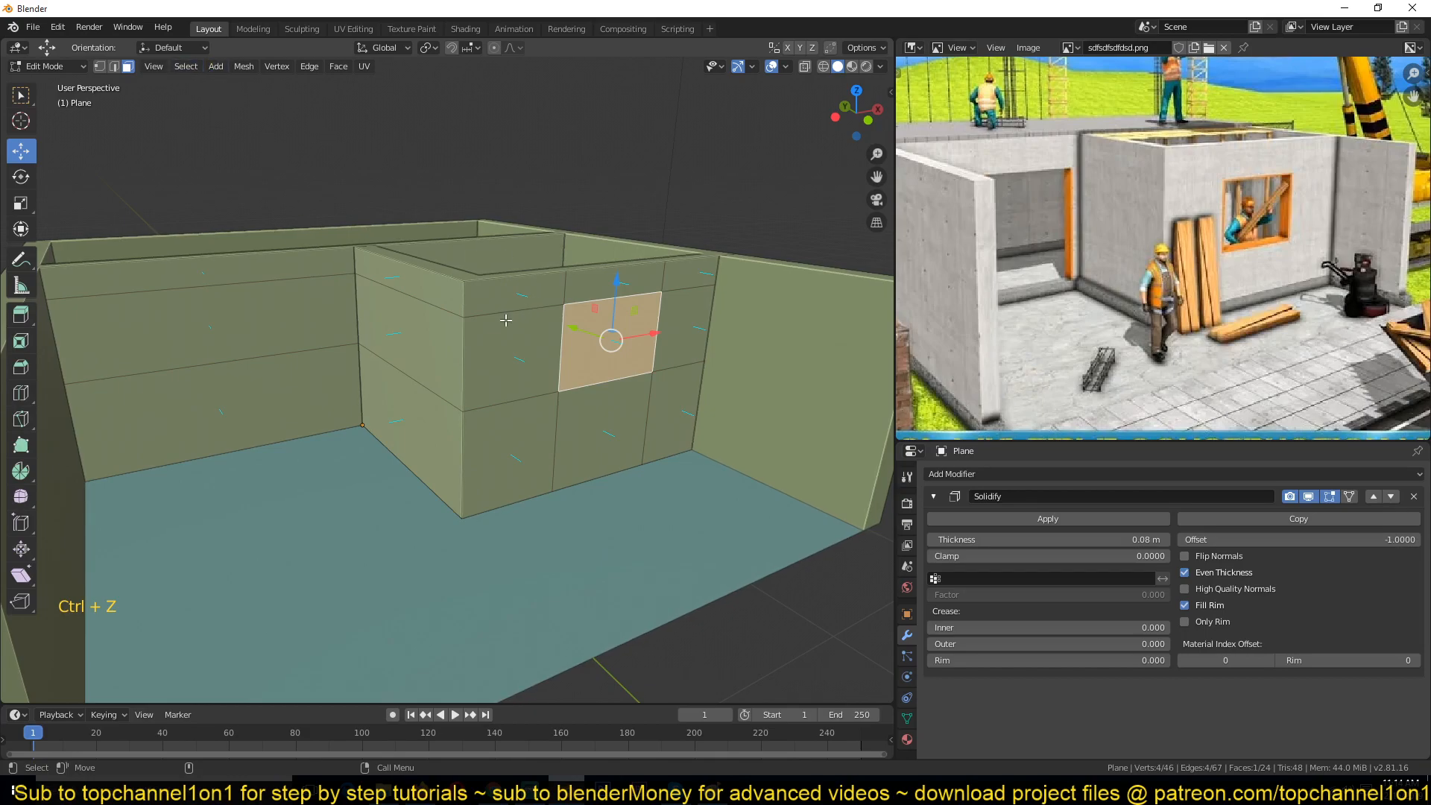
Step: Select the band's face loop in face mode and move it slightly down
key(3)
alt+click(479, 357)
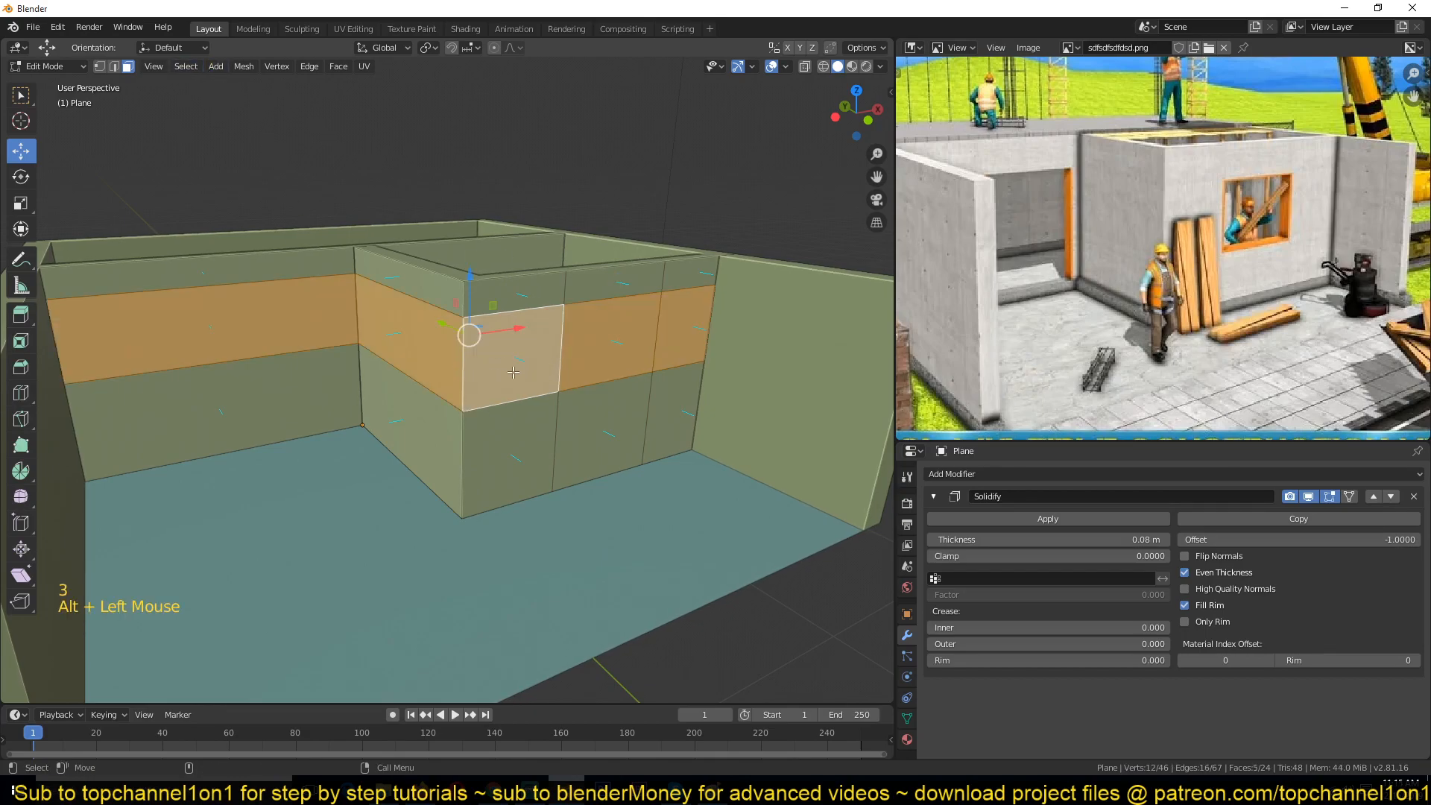
key(alt+a)
alt+click(408, 342)
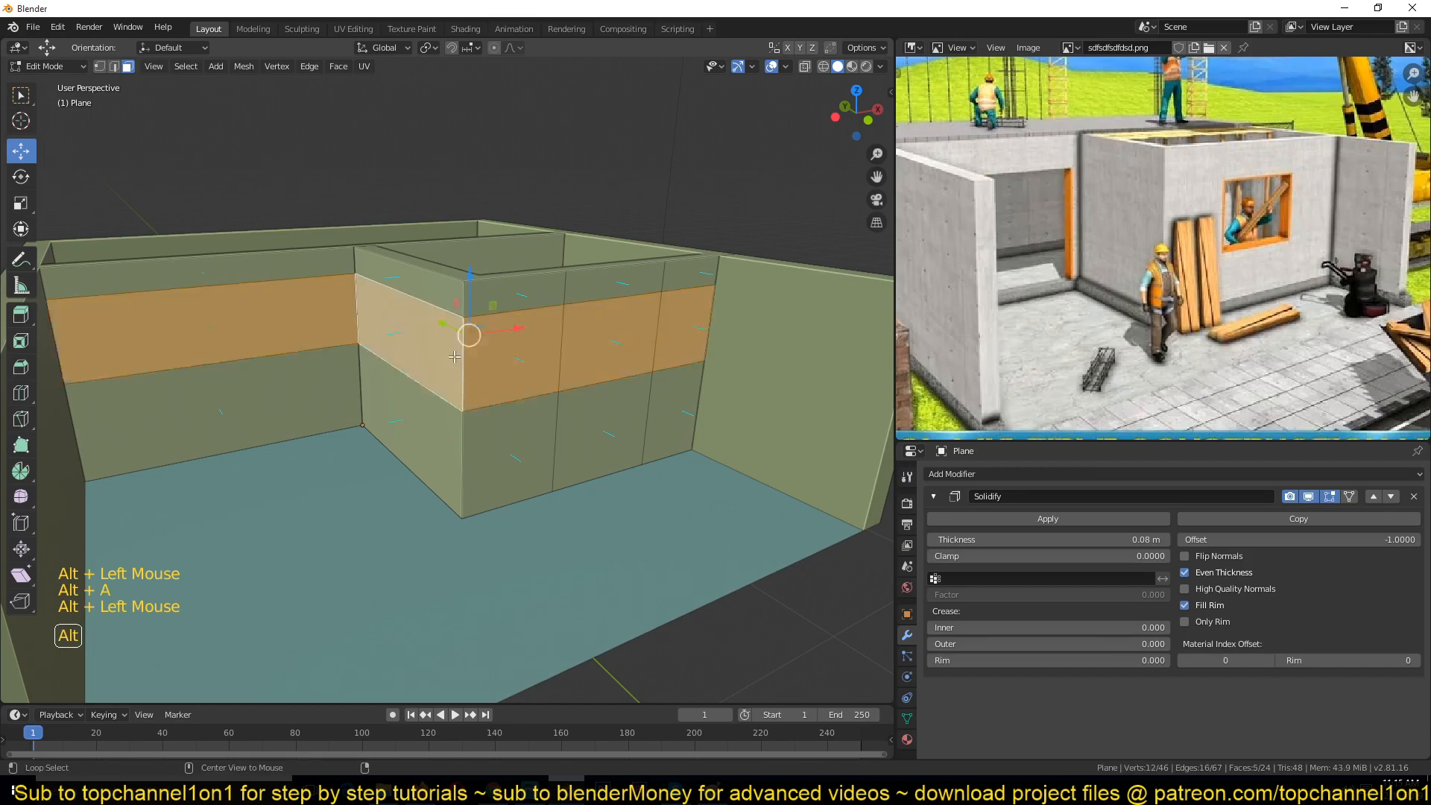
drag(475, 265, 468, 293)
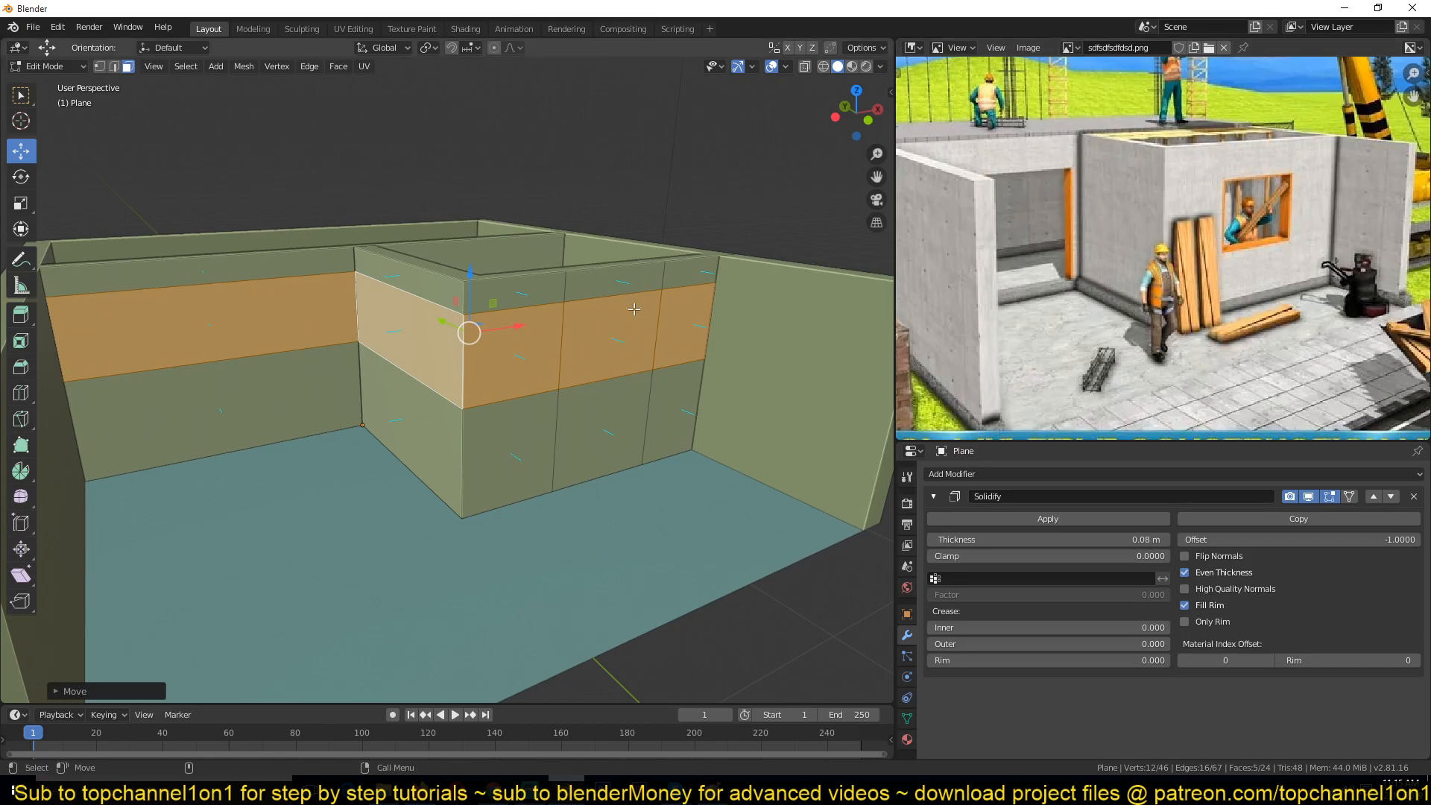
Step: Adjust the lower edge of the front partition's band face and delete that face to open a window
click(639, 334)
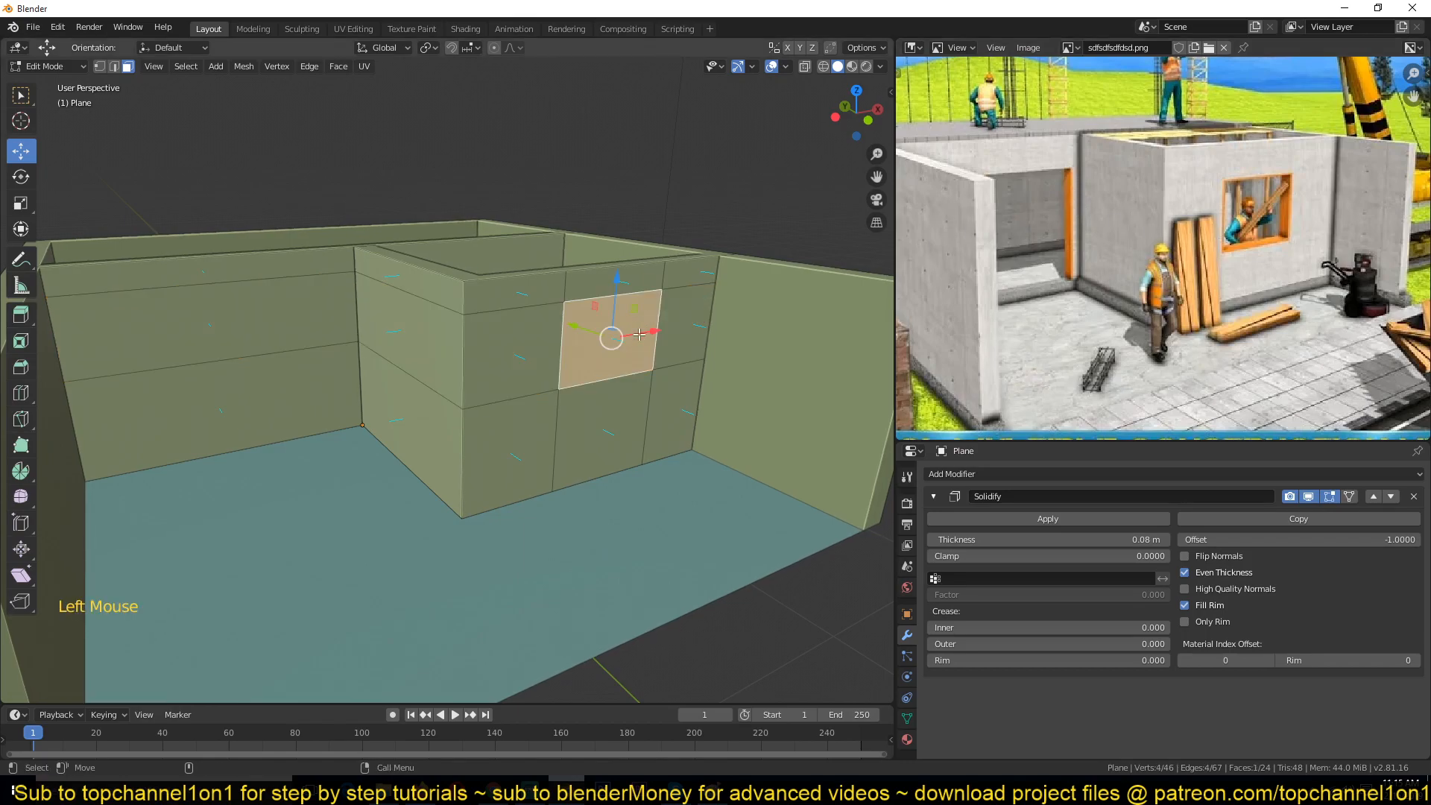
key(2)
alt+click(634, 375)
drag(468, 319, 466, 353)
key(3)
click(597, 356)
key(x)
click(597, 354)
Step: Add three vertical loop cuts to the left section's back wall
key(Tab)
key(grave)
middle_drag(622, 361, 462, 373)
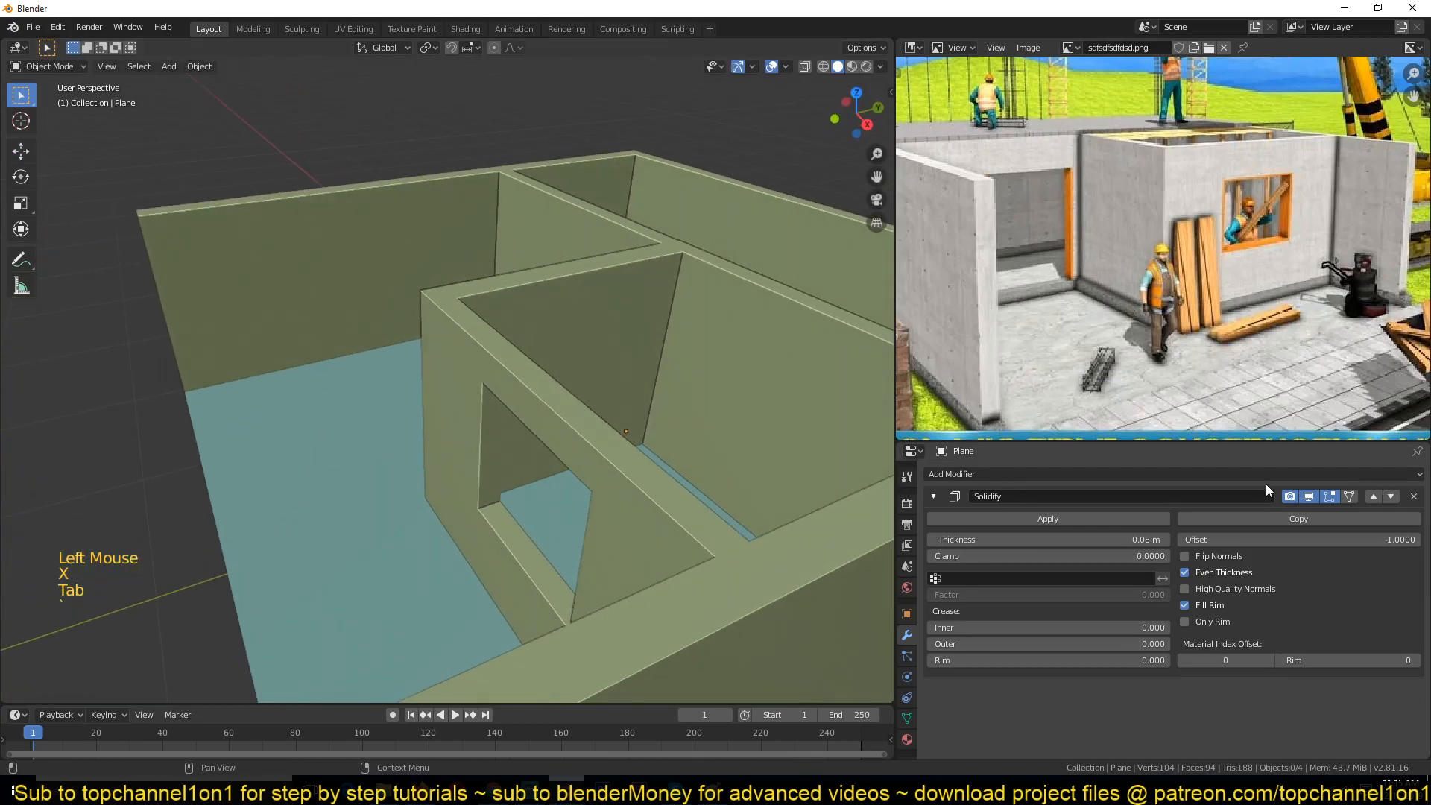
middle_drag(571, 467, 509, 429)
key(Tab)
middle_drag(310, 353, 320, 298)
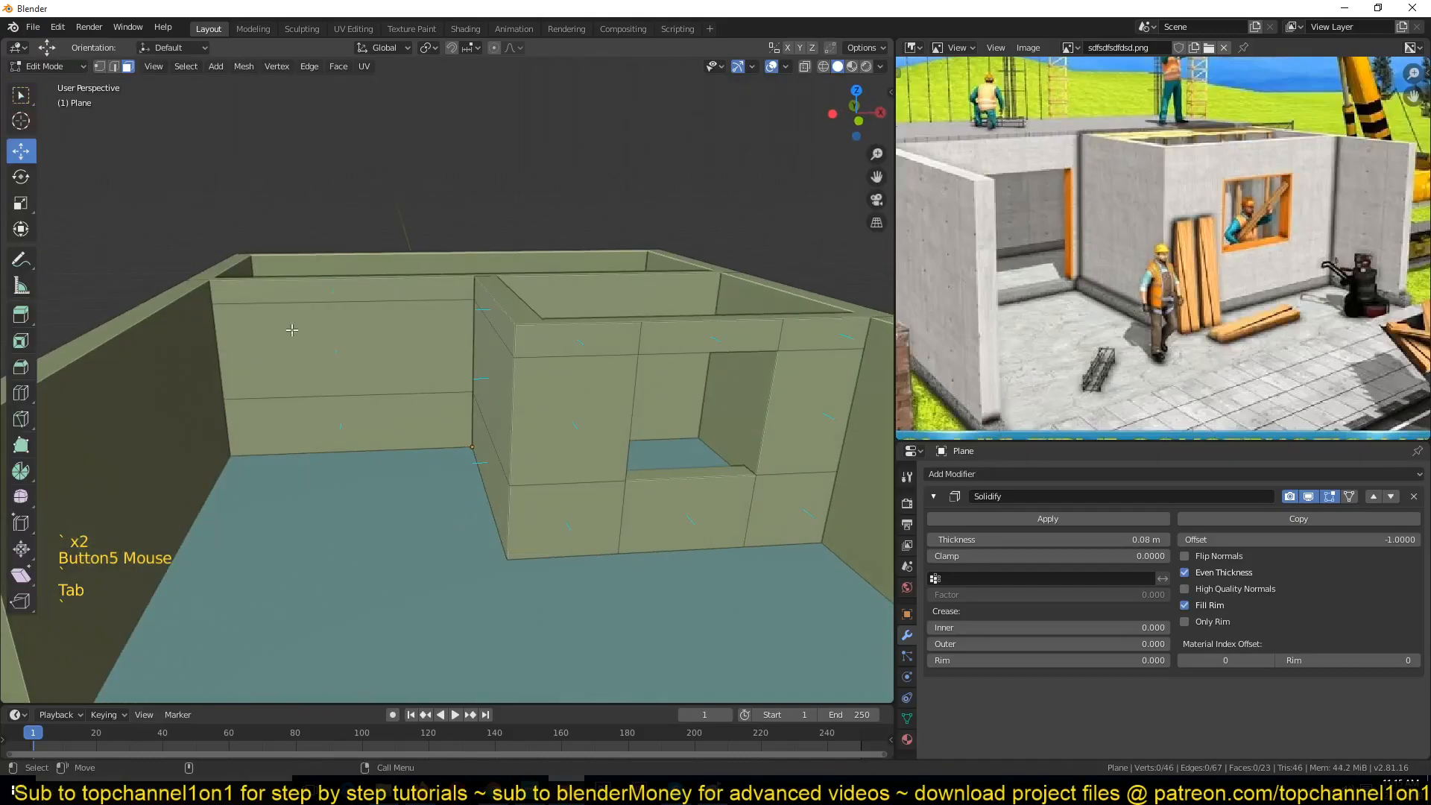
key(ctrl+r)
click(345, 295)
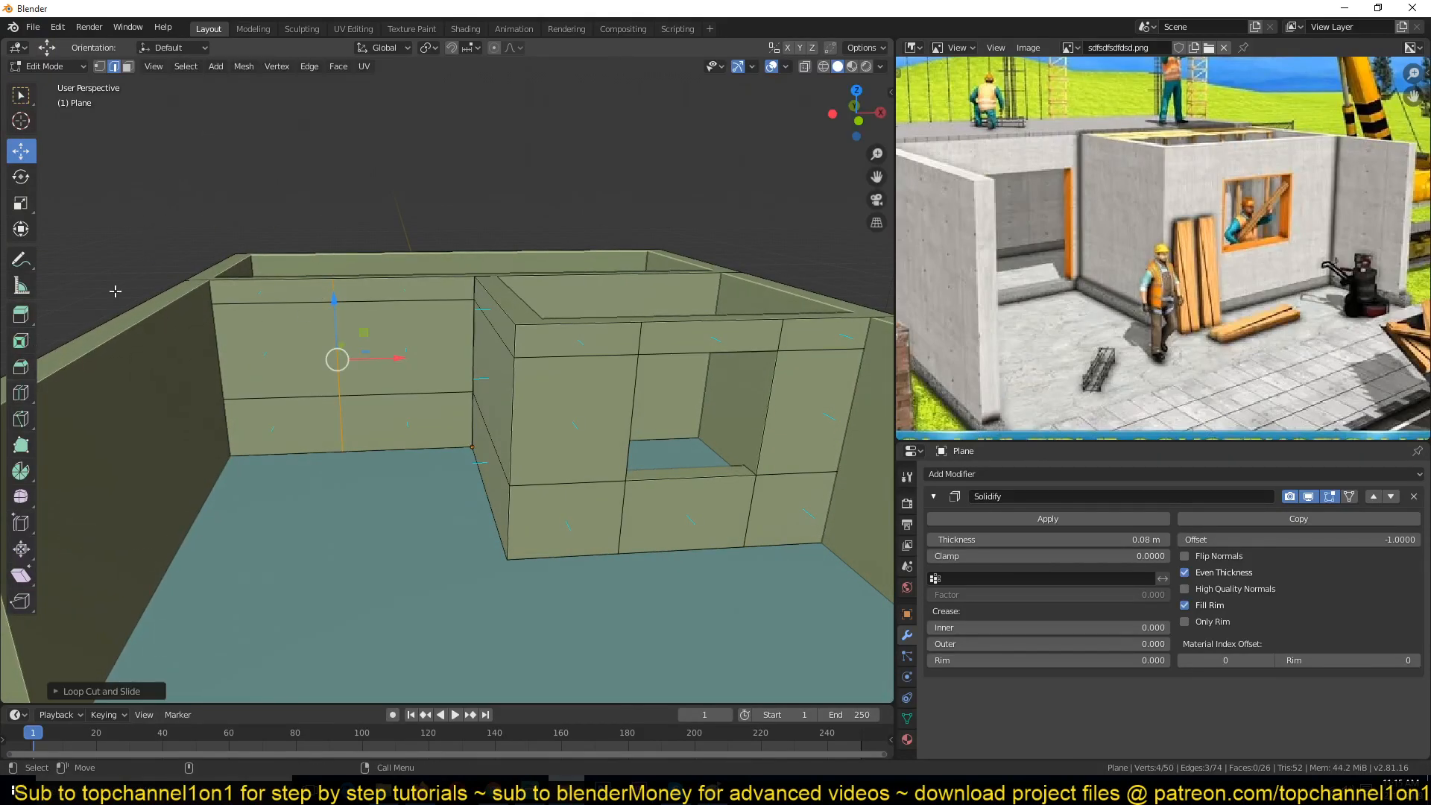
click(20, 395)
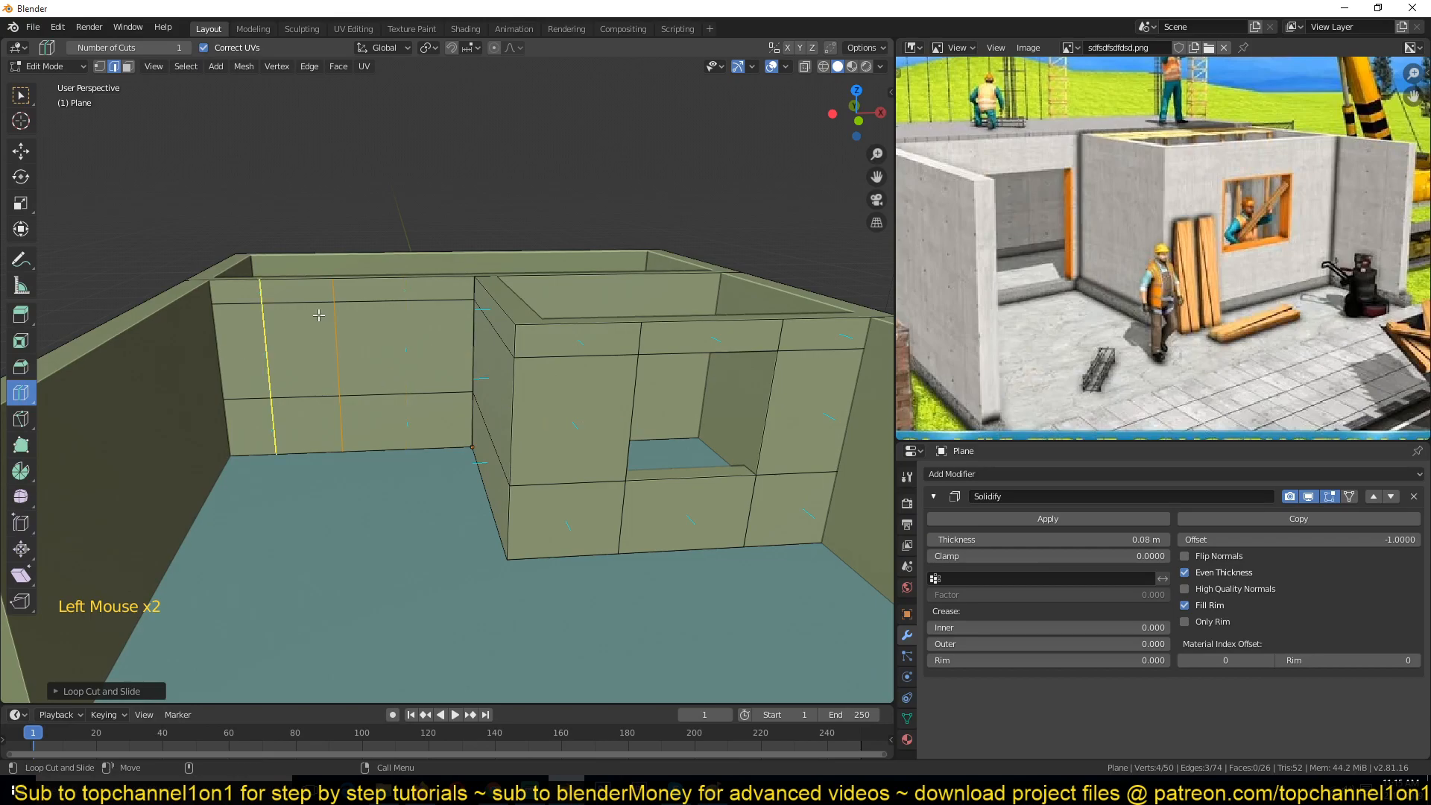
click(404, 272)
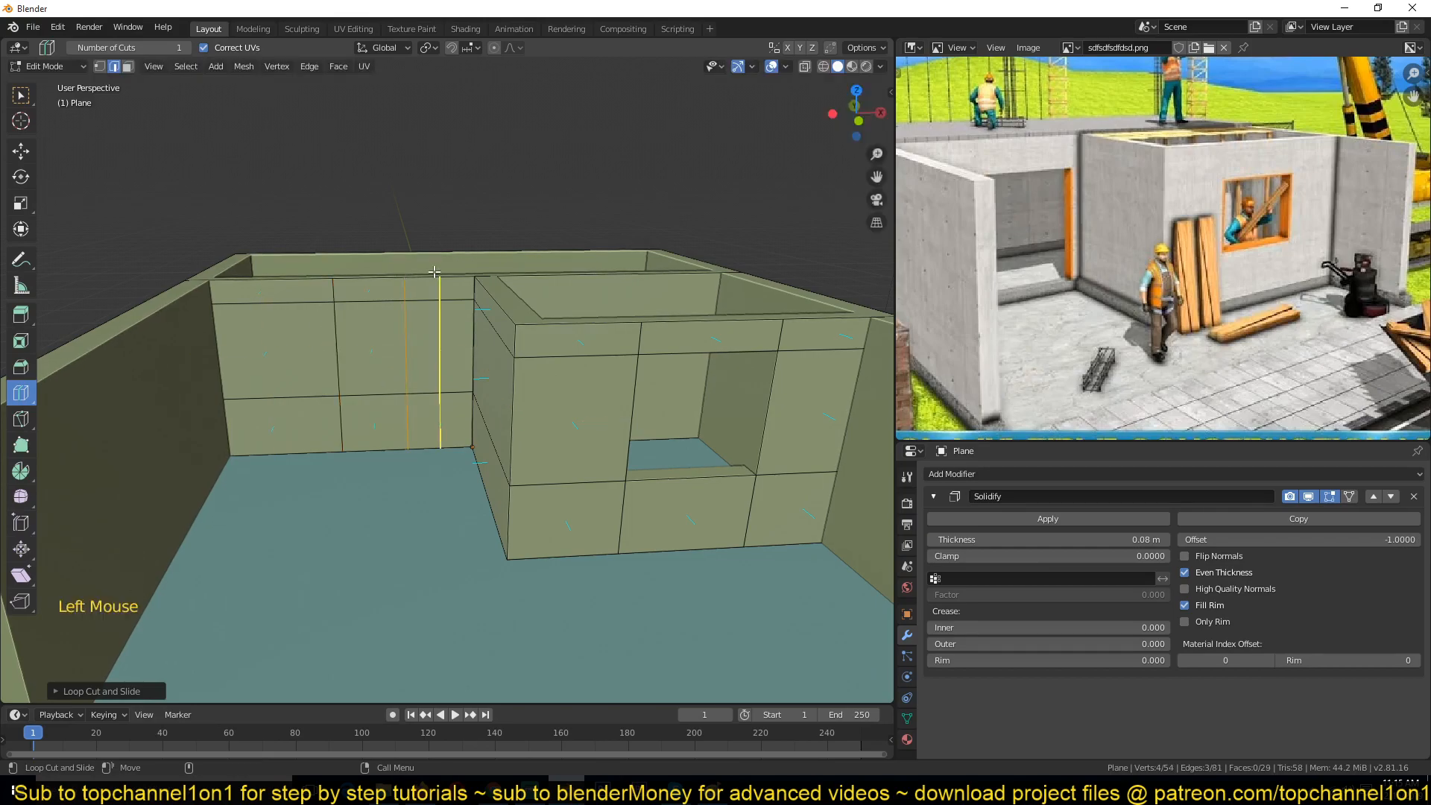
click(261, 302)
right_click(265, 306)
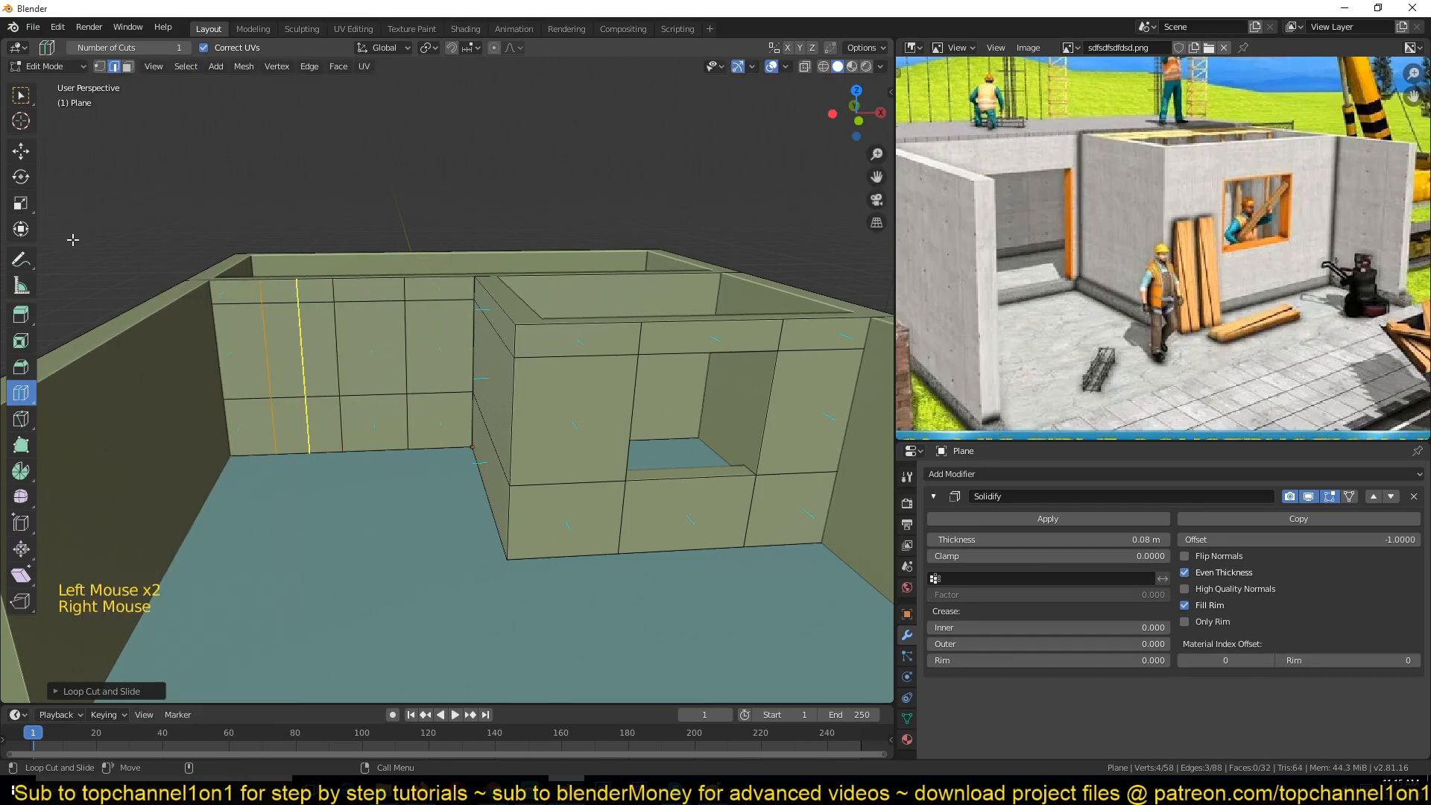
Step: Slide the new vertical loops to set the window's side edges on the back wall
click(20, 150)
drag(325, 369, 292, 367)
key(alt)
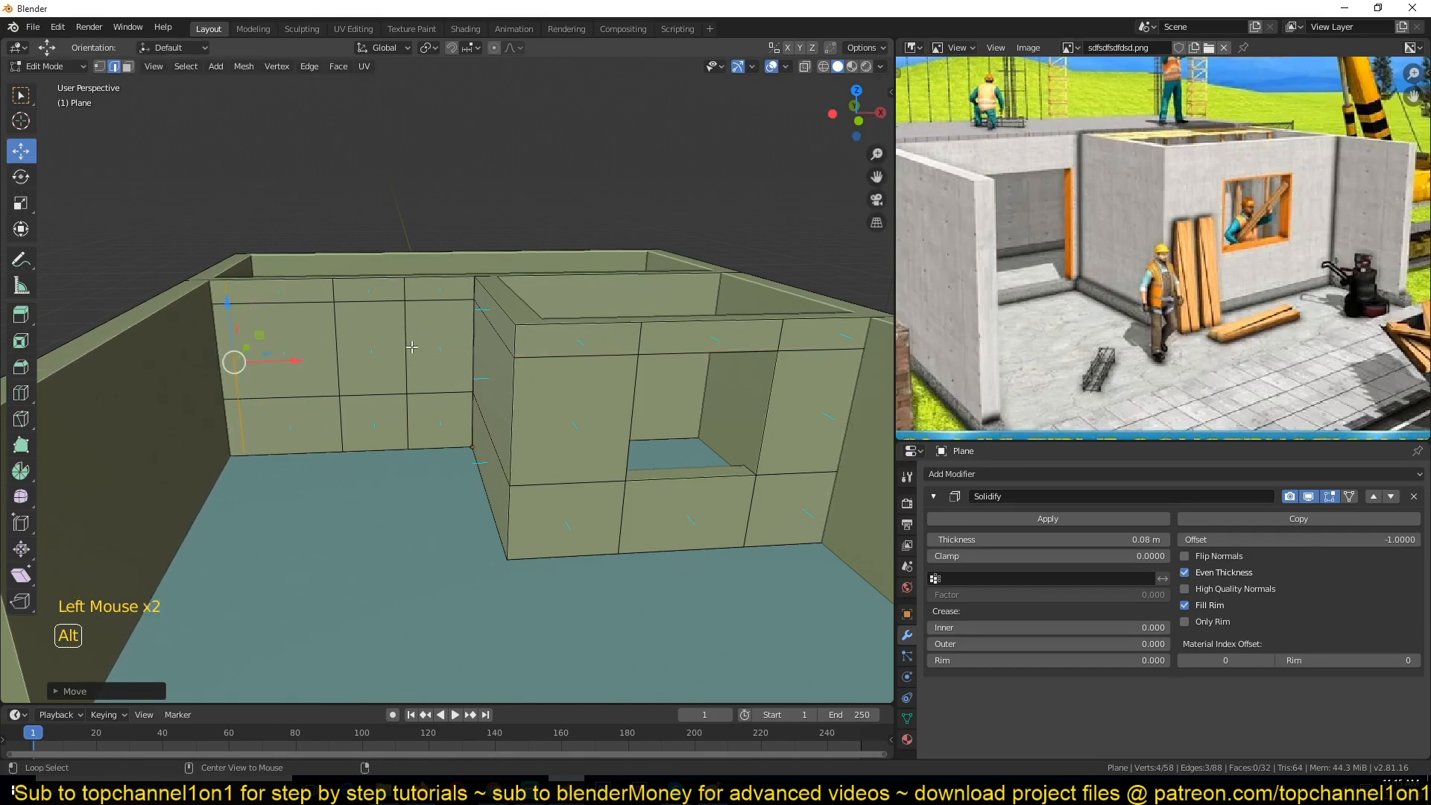
alt+click(412, 346)
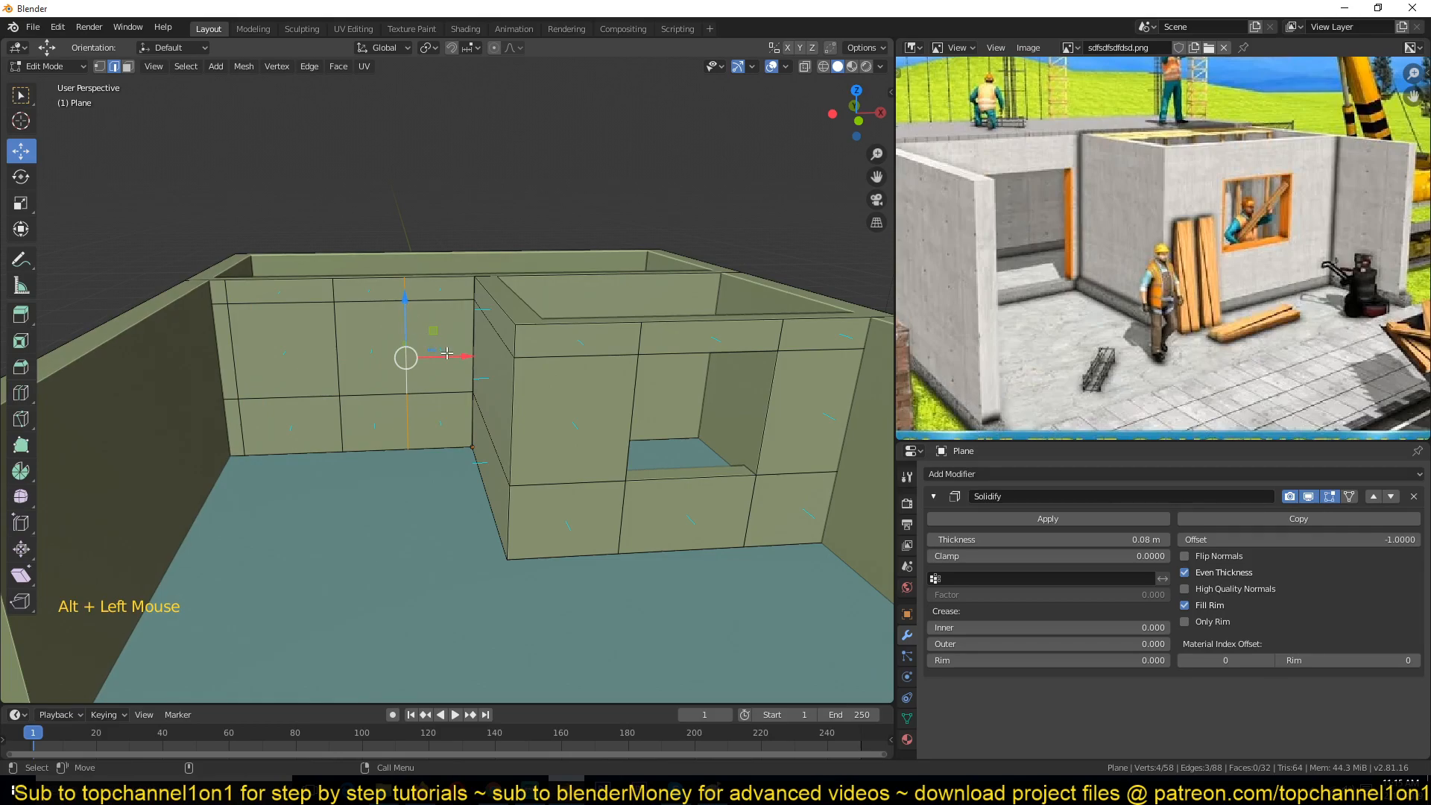
click(461, 354)
Step: Select the four faces between the new loops and delete them to open the window
key(3)
click(391, 350)
shift+click(394, 422)
shift+click(307, 416)
shift+click(291, 357)
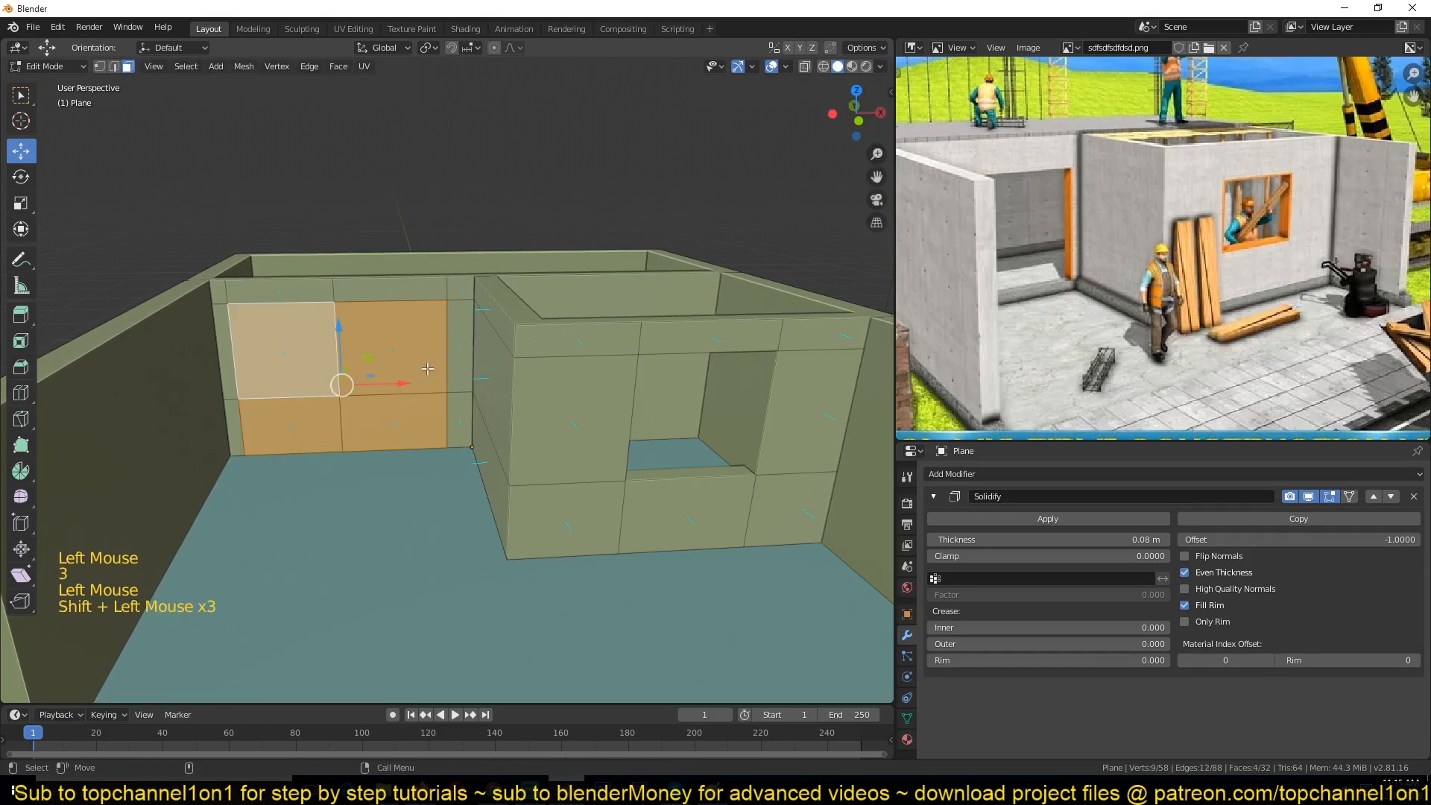
key(x)
click(421, 367)
Step: Inspect the new wall openings from another angle in Object Mode
key(Tab)
middle_drag(399, 369, 418, 414)
mouse_move(448, 410)
middle_down()
mouse_move(498, 444)
mouse_move(440, 432)
middle_up()
shift+middle_drag(584, 369, 480, 363)
click(481, 360)
key(Tab)
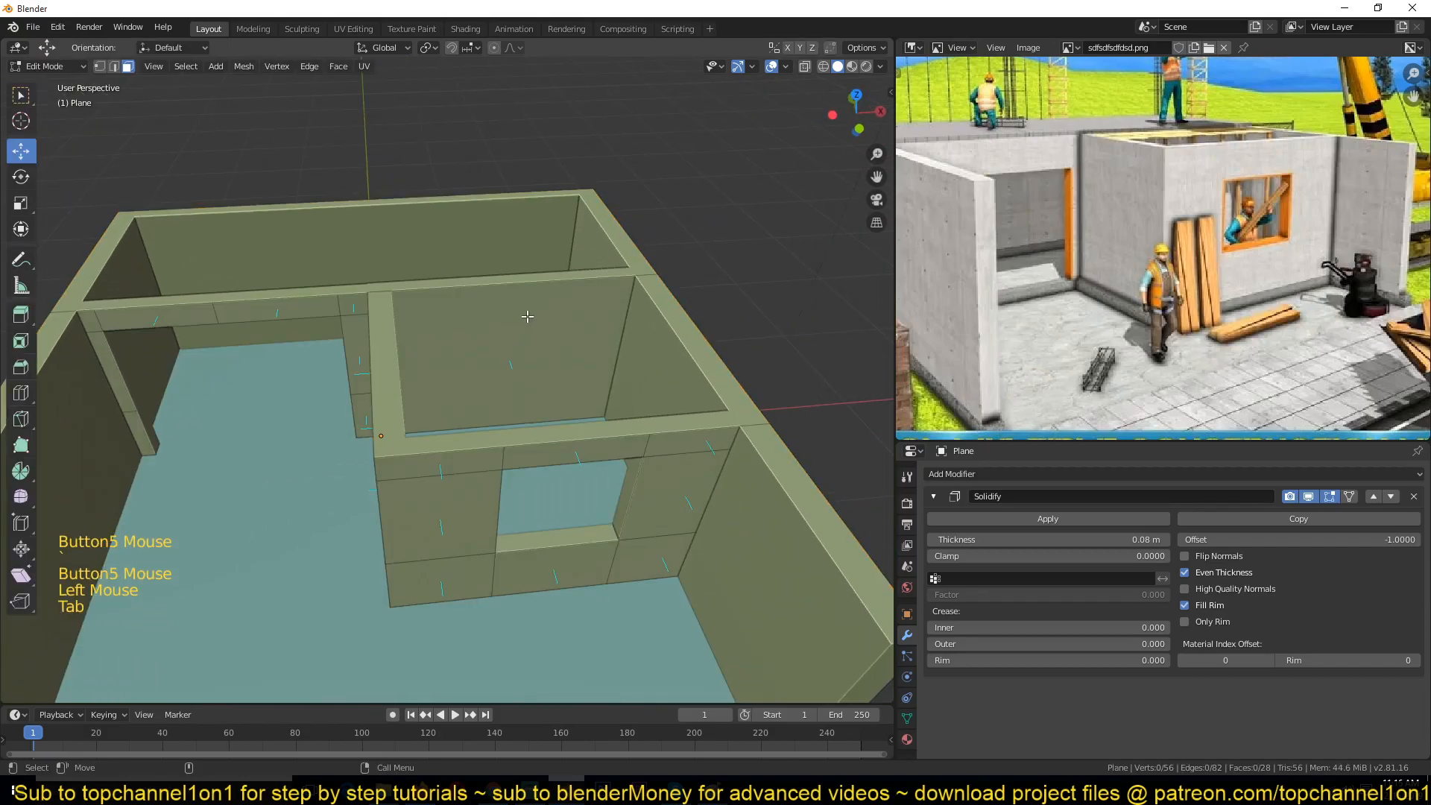
Step: Add a vertical loop cut to the interior wall and bevel it into a narrow door-width strip
key(ctrl+r)
click(512, 298)
right_click(565, 264)
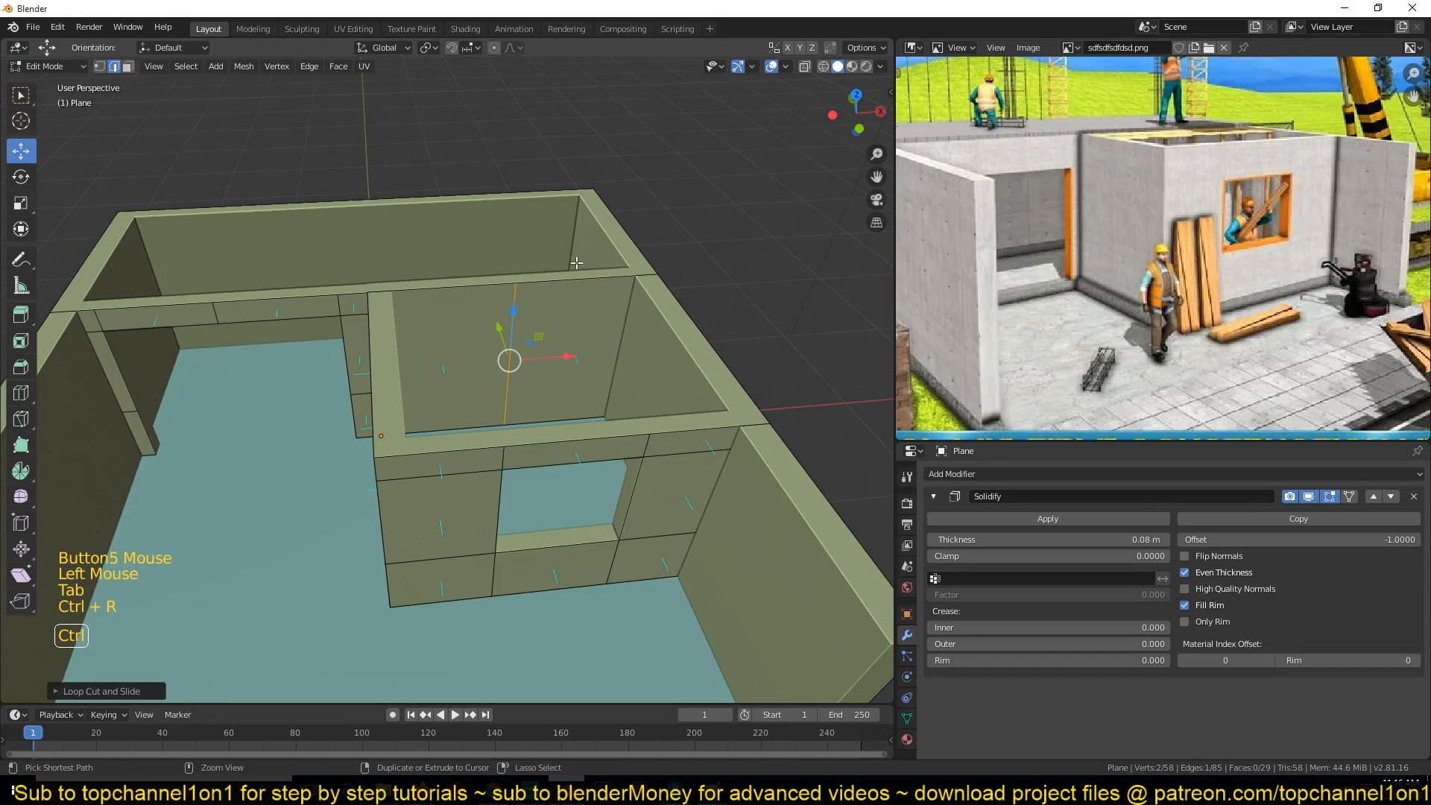
key(ctrl+b)
click(553, 342)
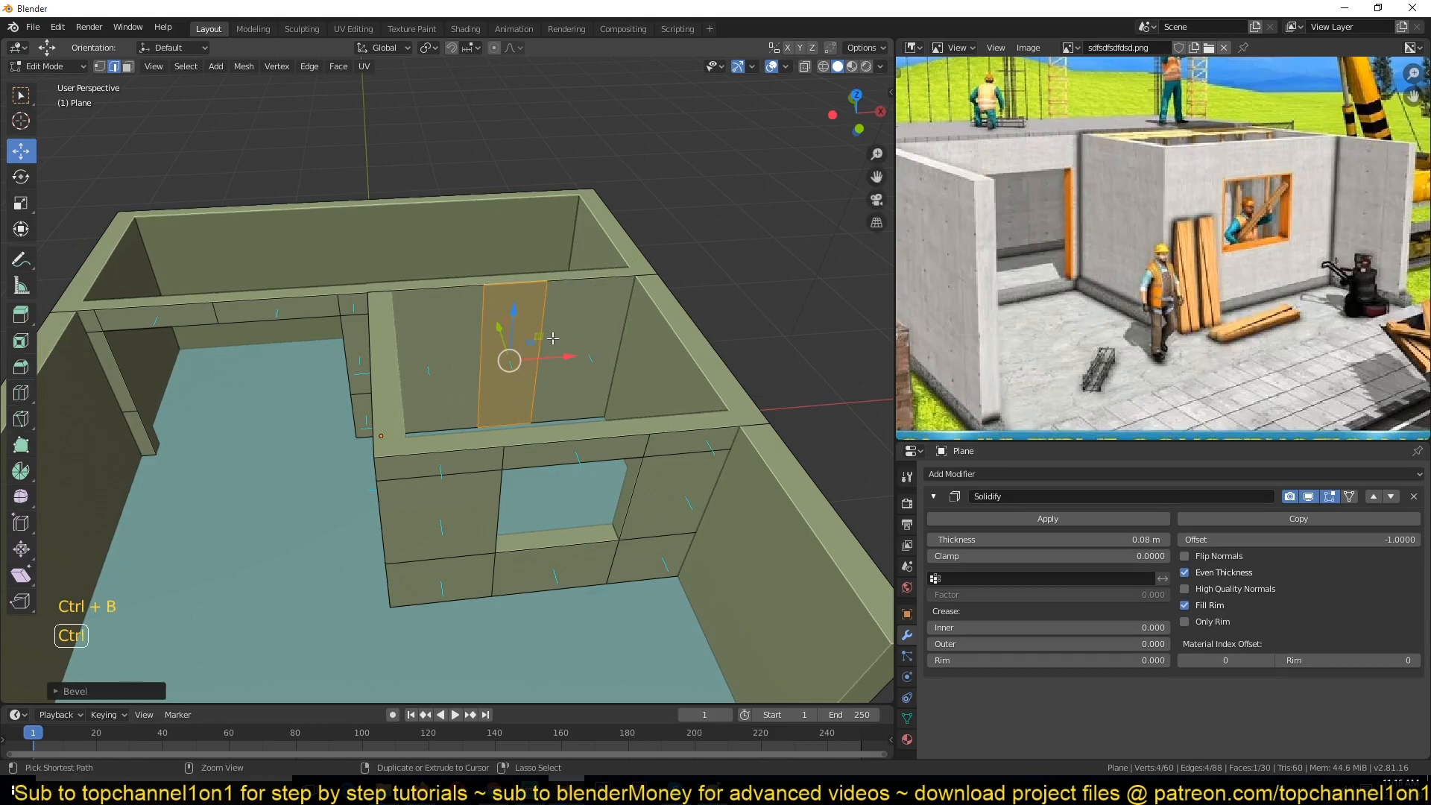
Step: Add a horizontal loop cut across the interior wall near its top to mark the door's head
key(ctrl+r)
click(542, 333)
click(552, 288)
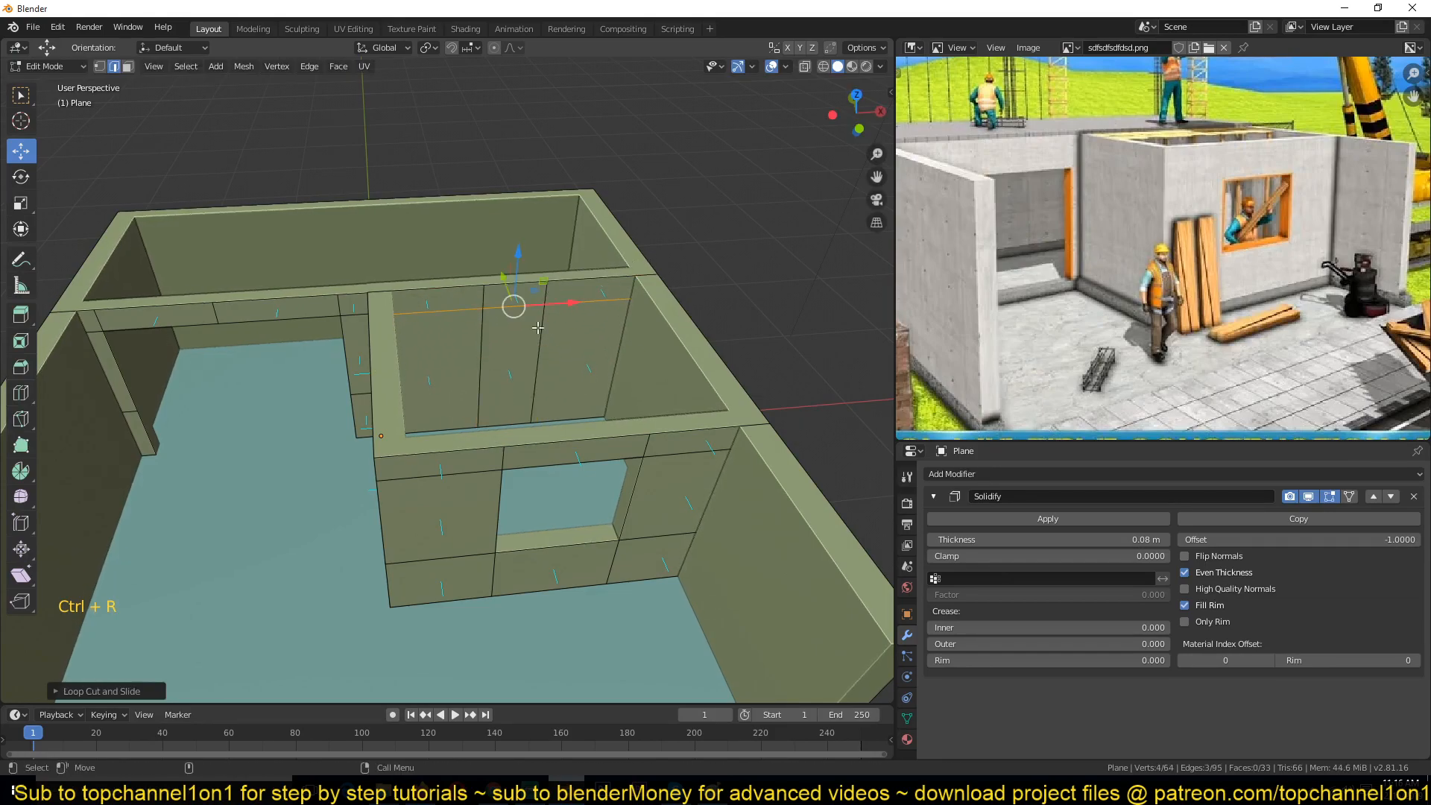
Step: Select the door face in face mode, scale it wider and shift it along the wall
key(3)
click(512, 369)
alt+click(524, 329)
key(s)
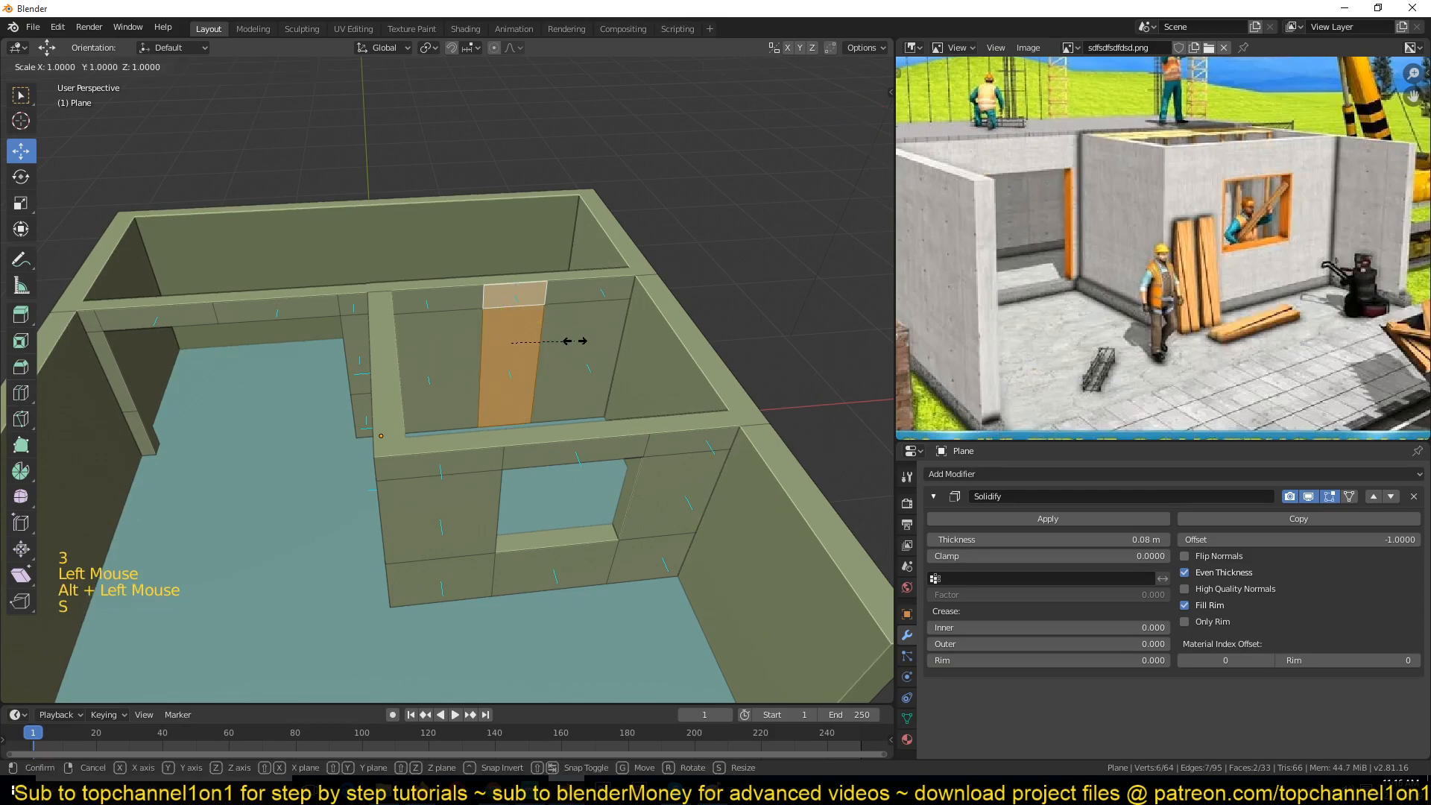
click(605, 335)
drag(564, 339, 494, 343)
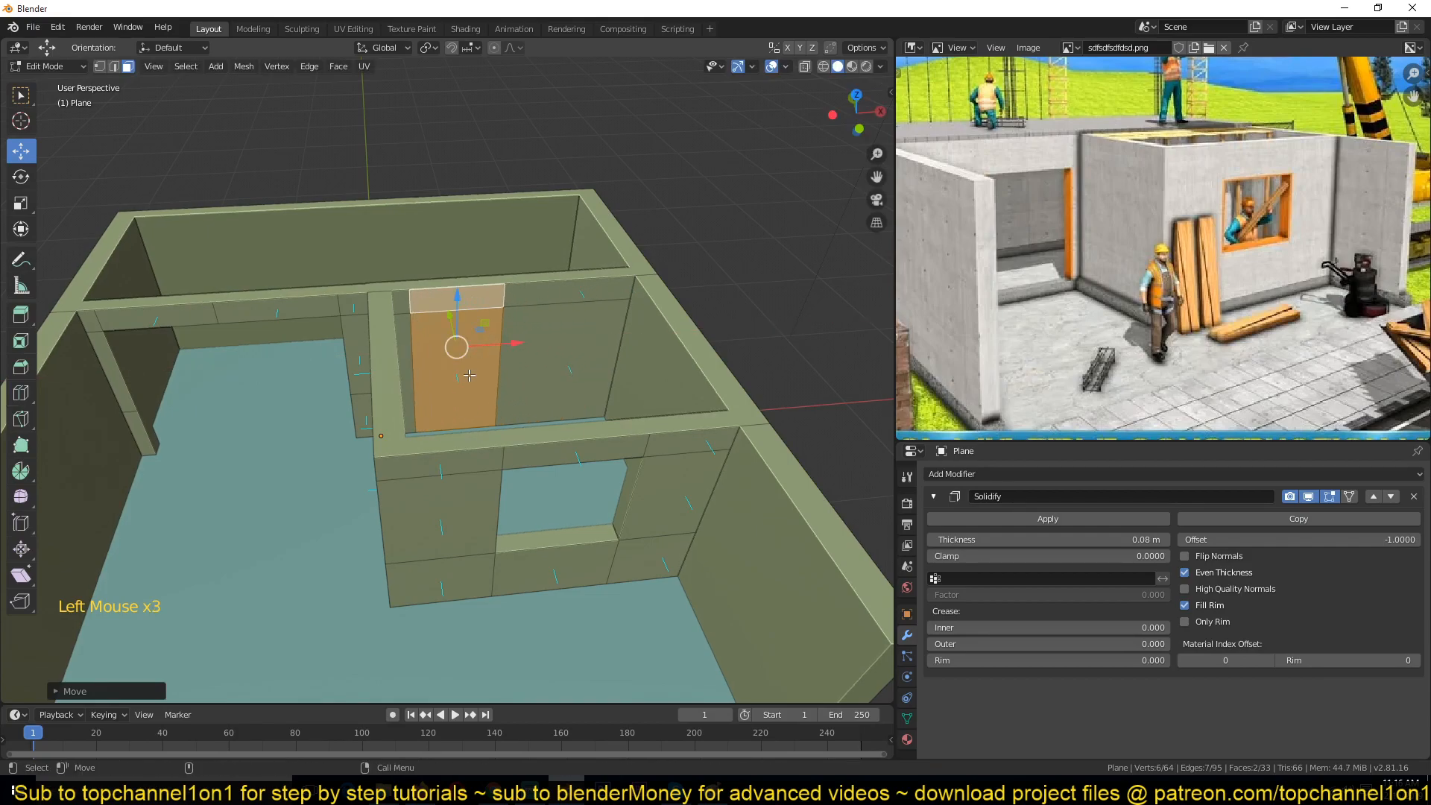
Step: Delete the door face to open a doorway in the interior wall and return to Object Mode
click(472, 332)
key(x)
click(471, 339)
key(Tab)
Step: Switch the viewport to Material Preview shading, zoom out over the whole building and deselect everything
mouse_move(471, 340)
middle_down()
mouse_move(434, 337)
mouse_move(531, 317)
mouse_move(580, 346)
mouse_move(619, 328)
mouse_move(568, 327)
middle_up()
click(852, 67)
scroll(601, 304, down, 5)
key(alt+a)
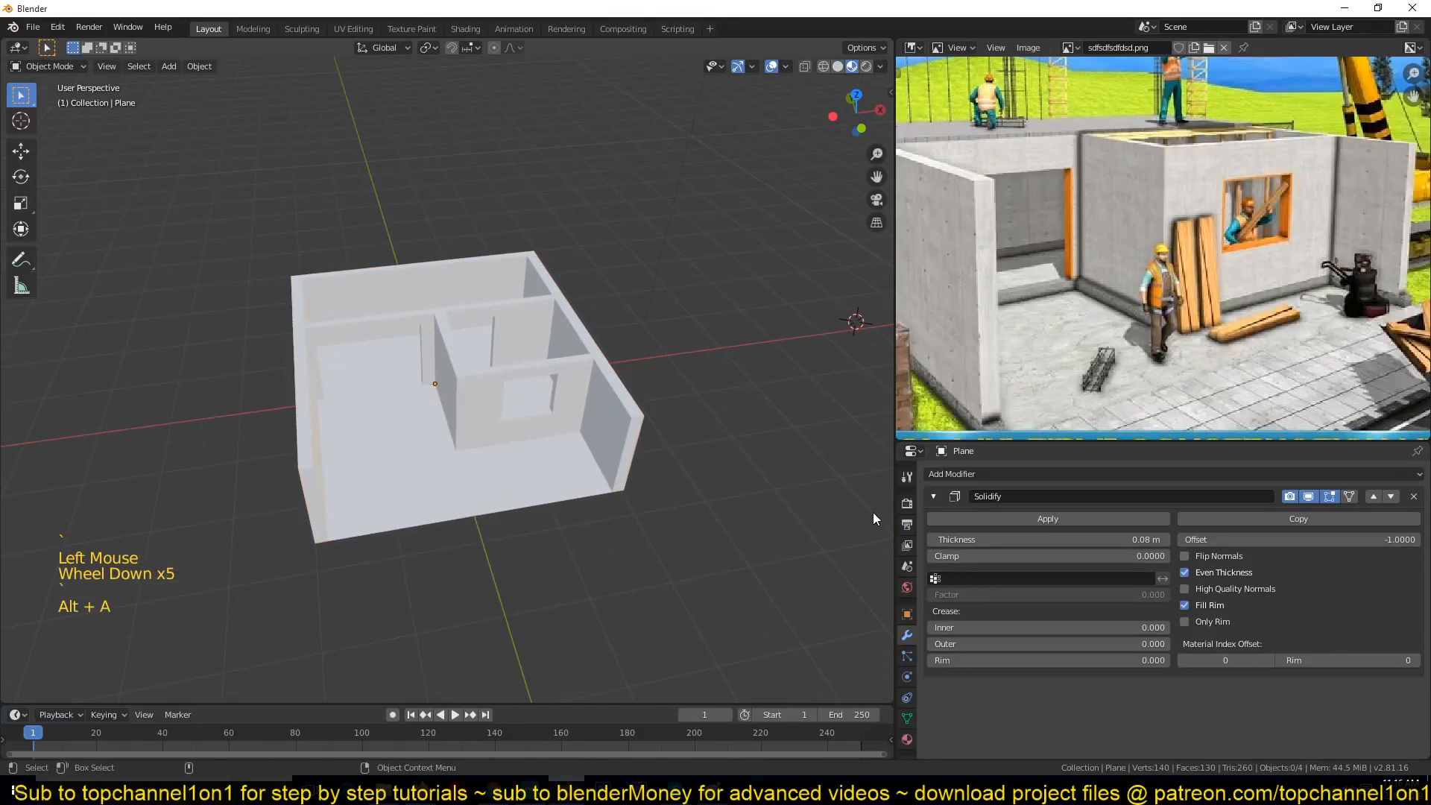
Step: Enable Ambient Occlusion in the render settings and set its Factor to 2
click(907, 503)
click(939, 575)
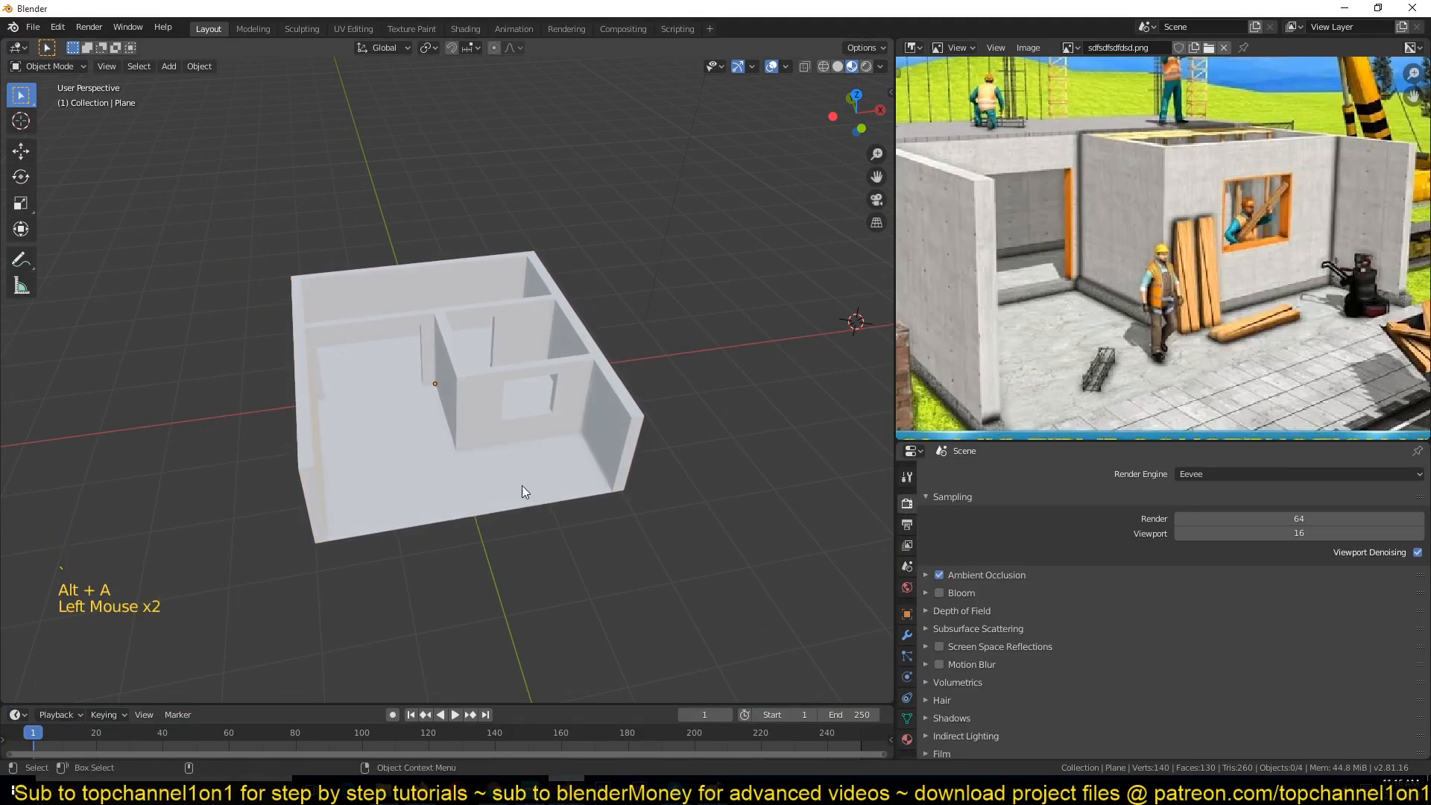
scroll(529, 477, up, 4)
click(1027, 576)
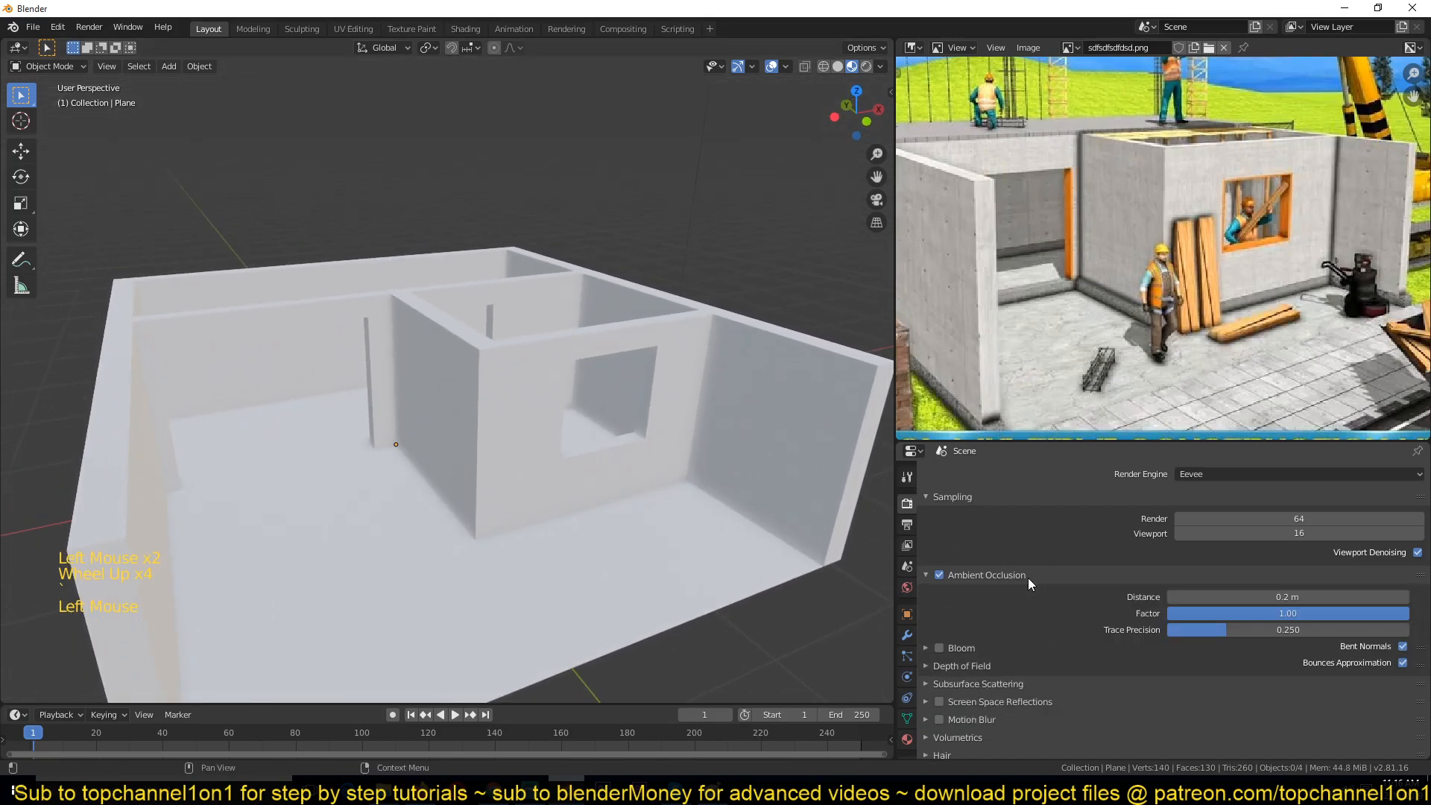
double_click(1200, 613)
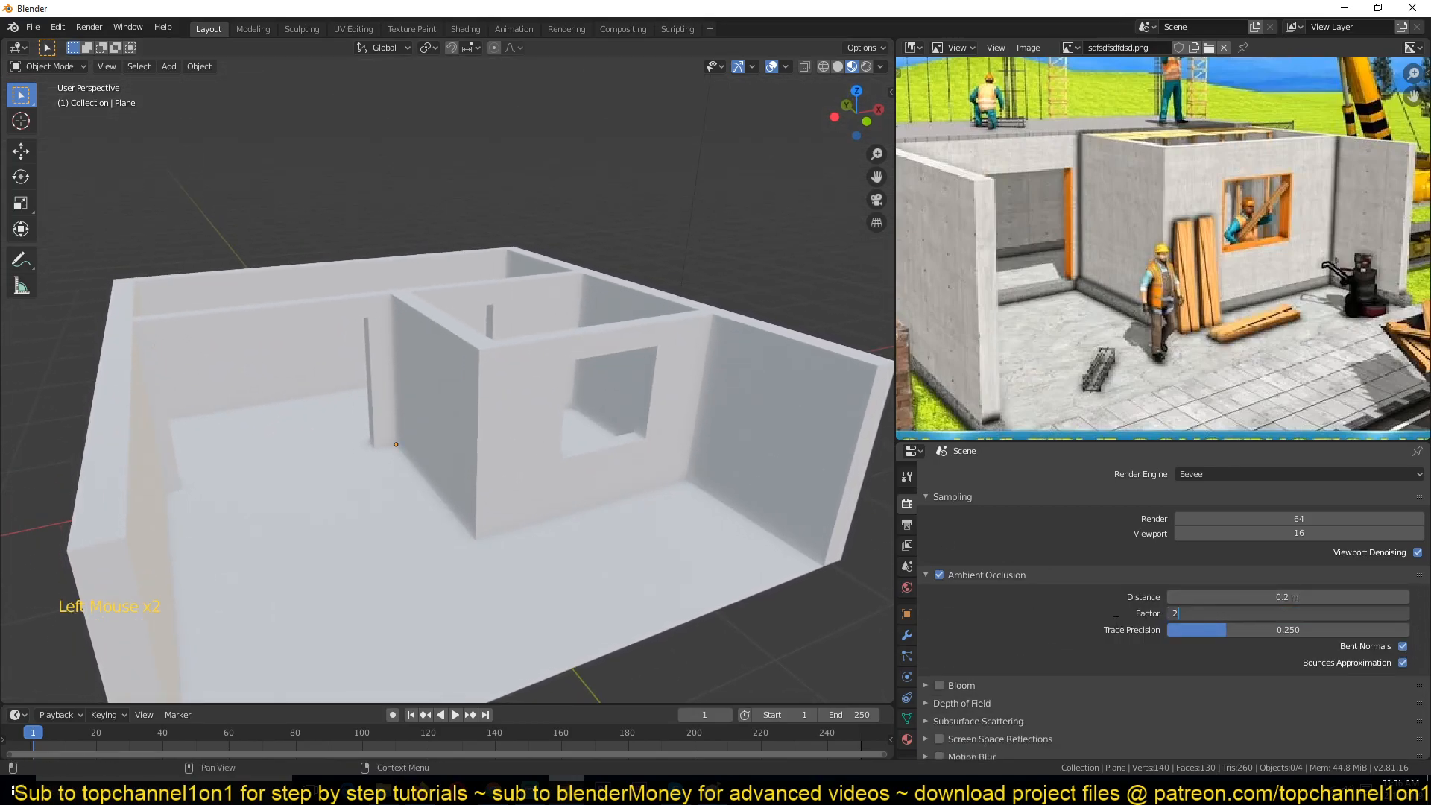
text(2)
key(Return)
Step: Orbit around the building and pan the reference image to examine the walls
mouse_move(650, 466)
middle_down()
mouse_move(518, 440)
mouse_move(389, 470)
mouse_move(428, 527)
mouse_move(582, 455)
mouse_move(825, 387)
middle_up()
scroll(1053, 279, down, 3)
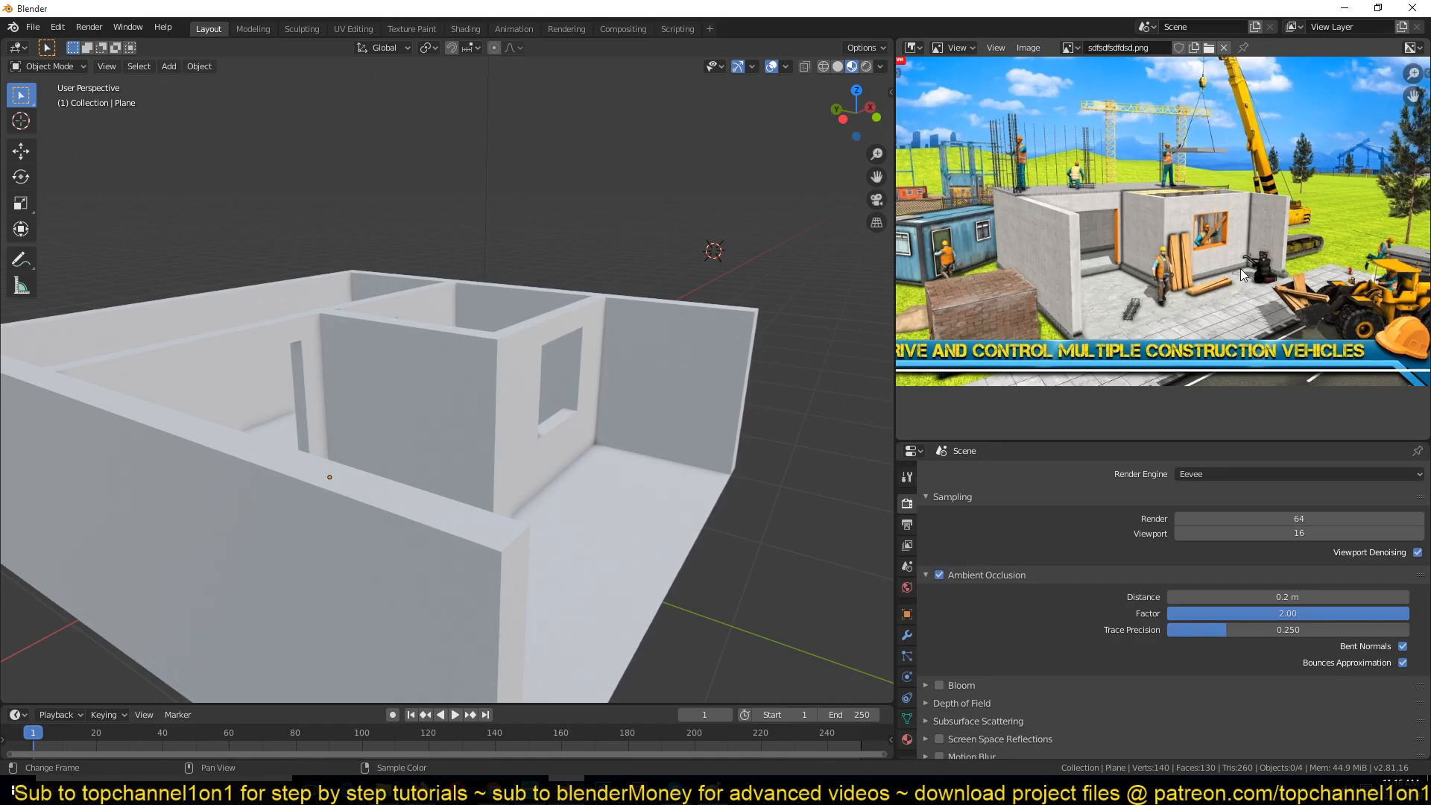
scroll(1240, 270, up, 2)
middle_drag(1240, 270, 1343, 175)
Step: Select the building and add a vertical loop cut to its front wall in Edit Mode
click(463, 571)
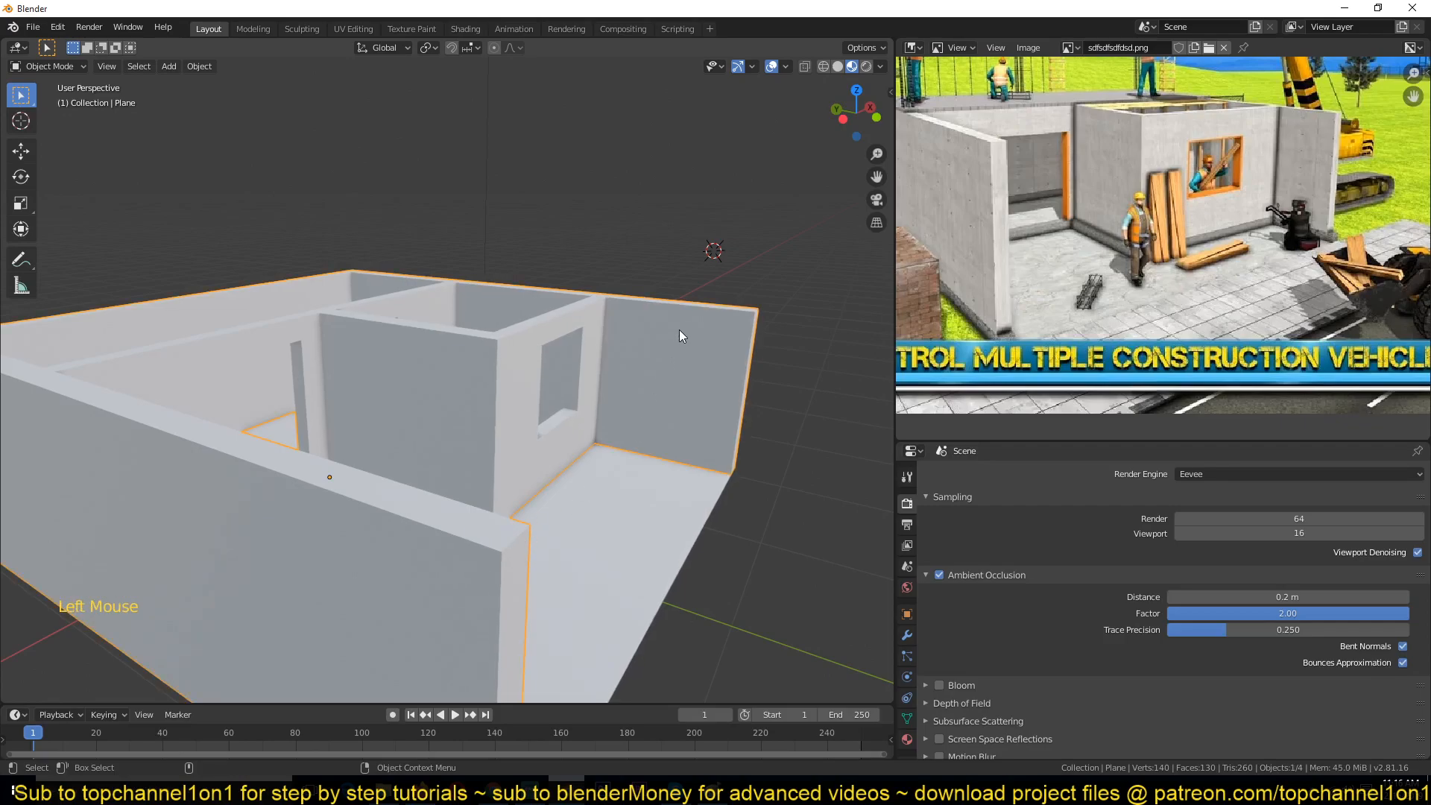
key(Tab)
key(ctrl+r)
scroll(681, 337, down, 3)
key(ctrl+r)
click(474, 456)
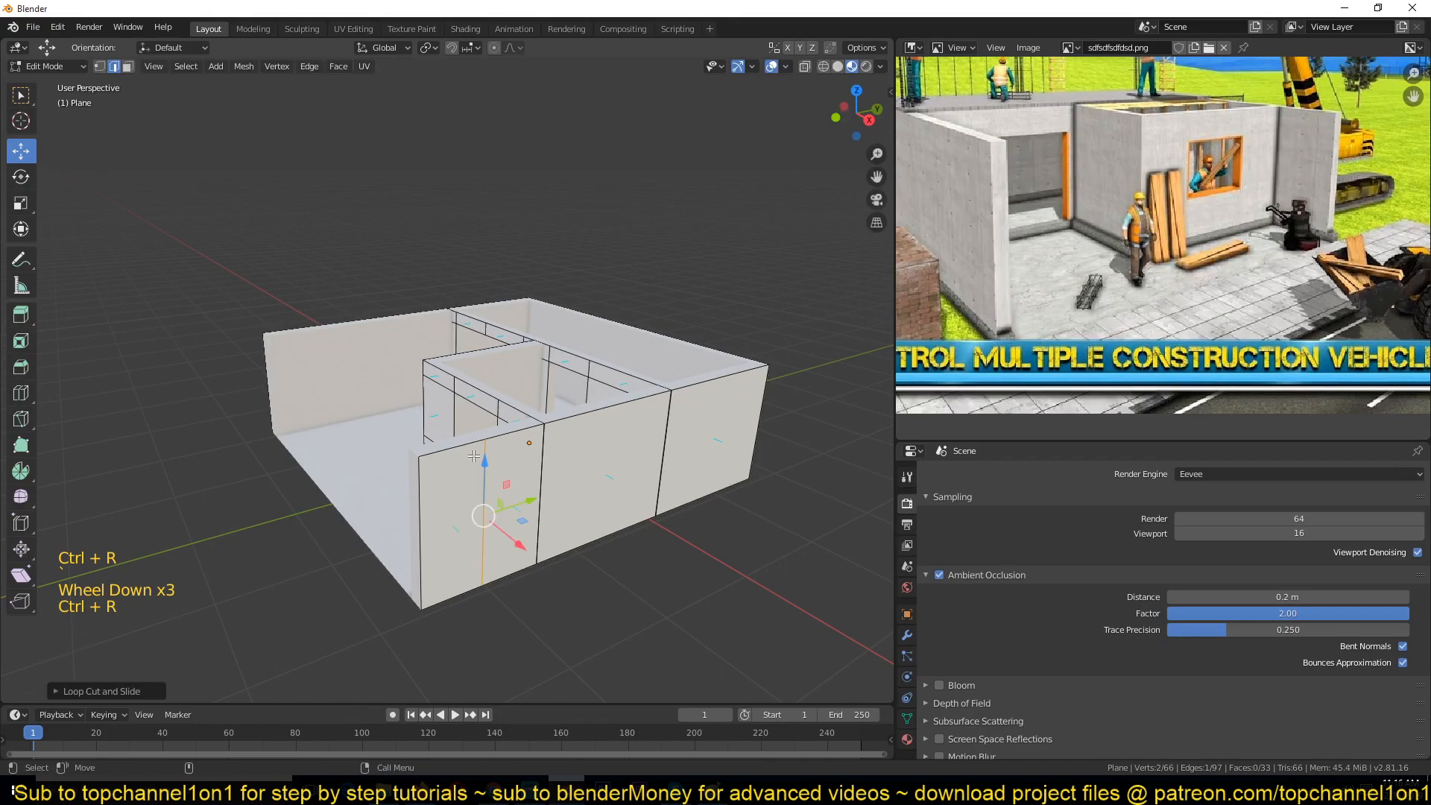
Step: Delete the front wall's face beside the new loop to open an entrance, then return to Object Mode
key(3)
click(449, 498)
key(x)
click(465, 499)
key(Tab)
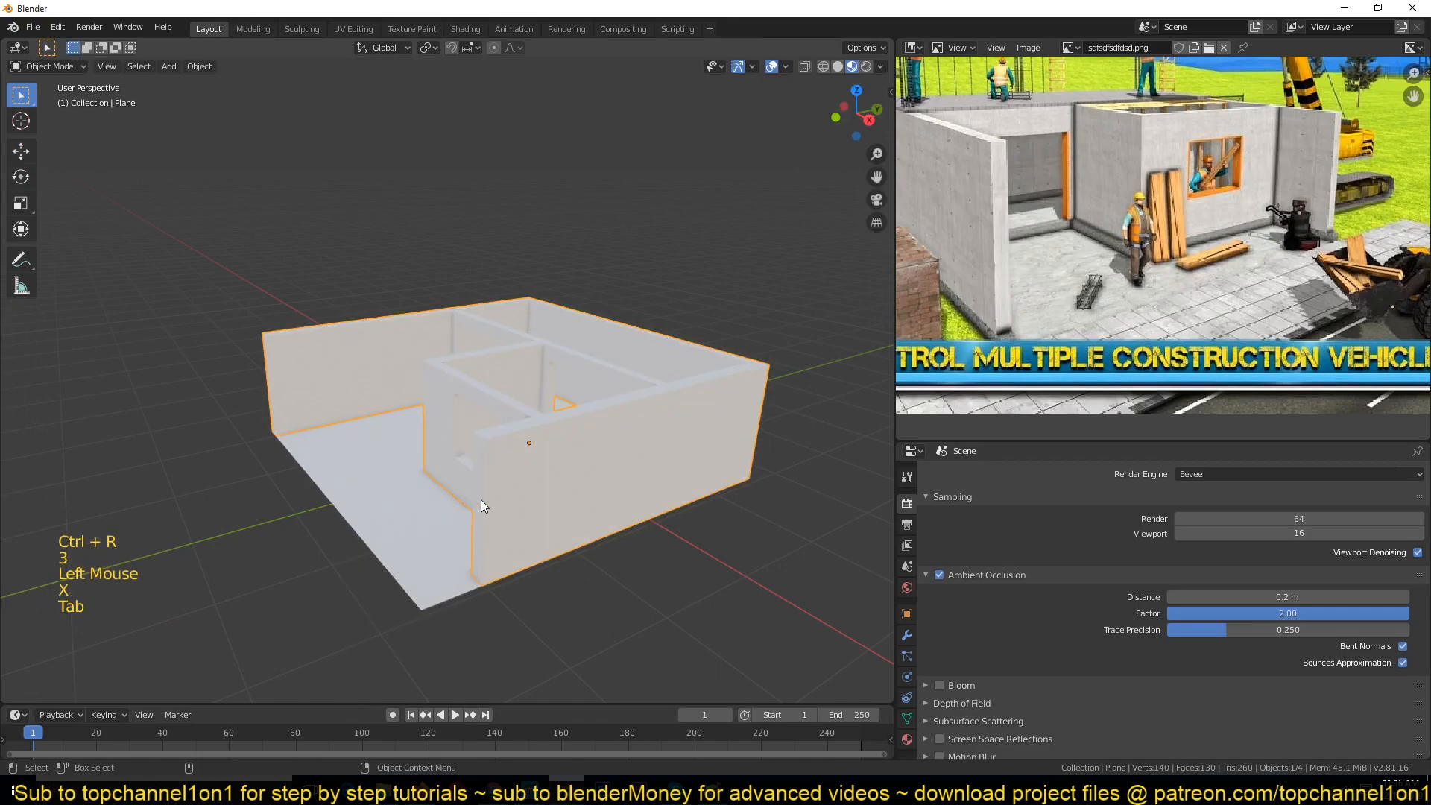
Step: Compare the model with the building's front in the reference image
middle_drag(465, 498, 695, 485)
key(alt+a)
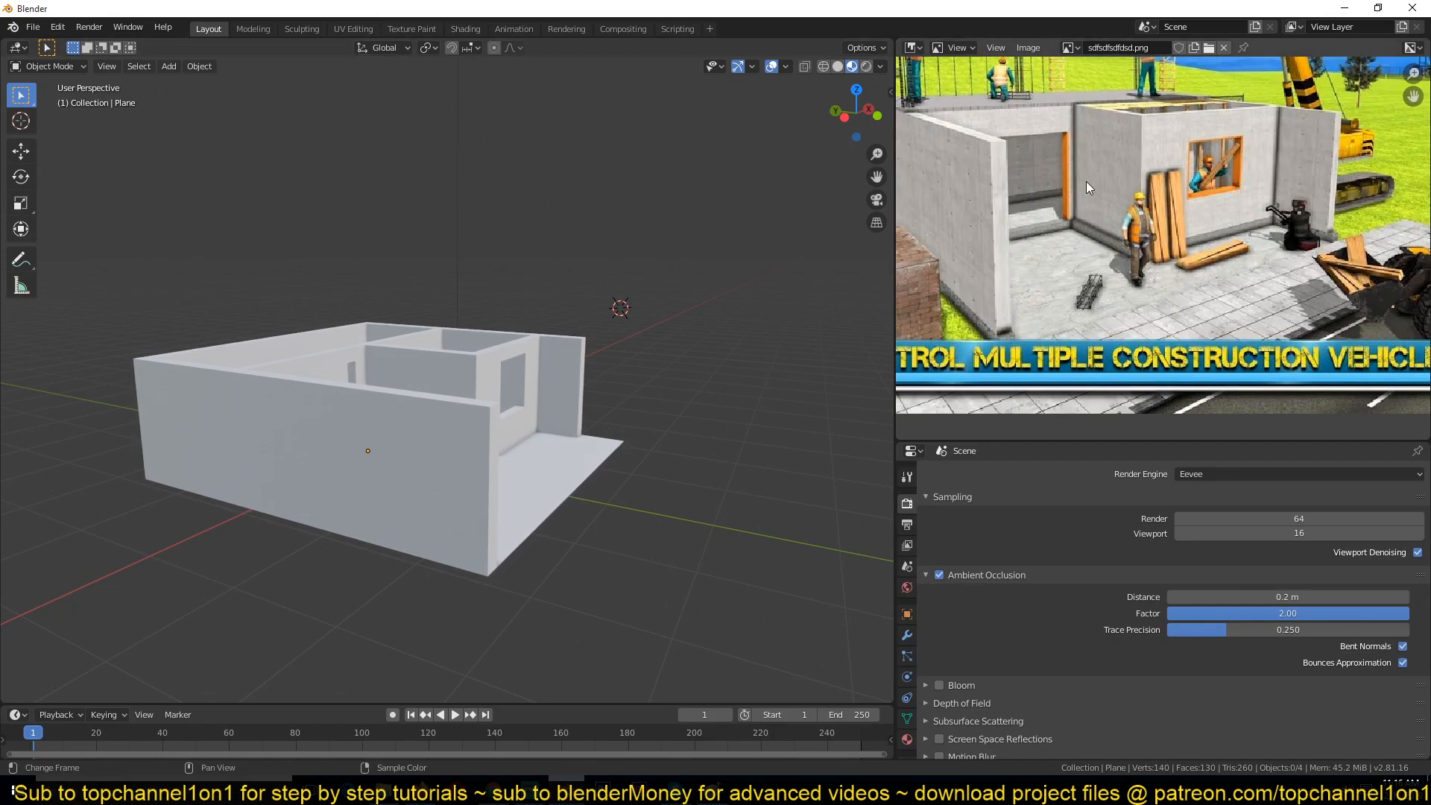
scroll(1089, 187, down, 2)
mouse_move(1093, 204)
middle_down()
mouse_move(1079, 218)
mouse_move(1110, 212)
middle_up()
scroll(1059, 216, up, 2)
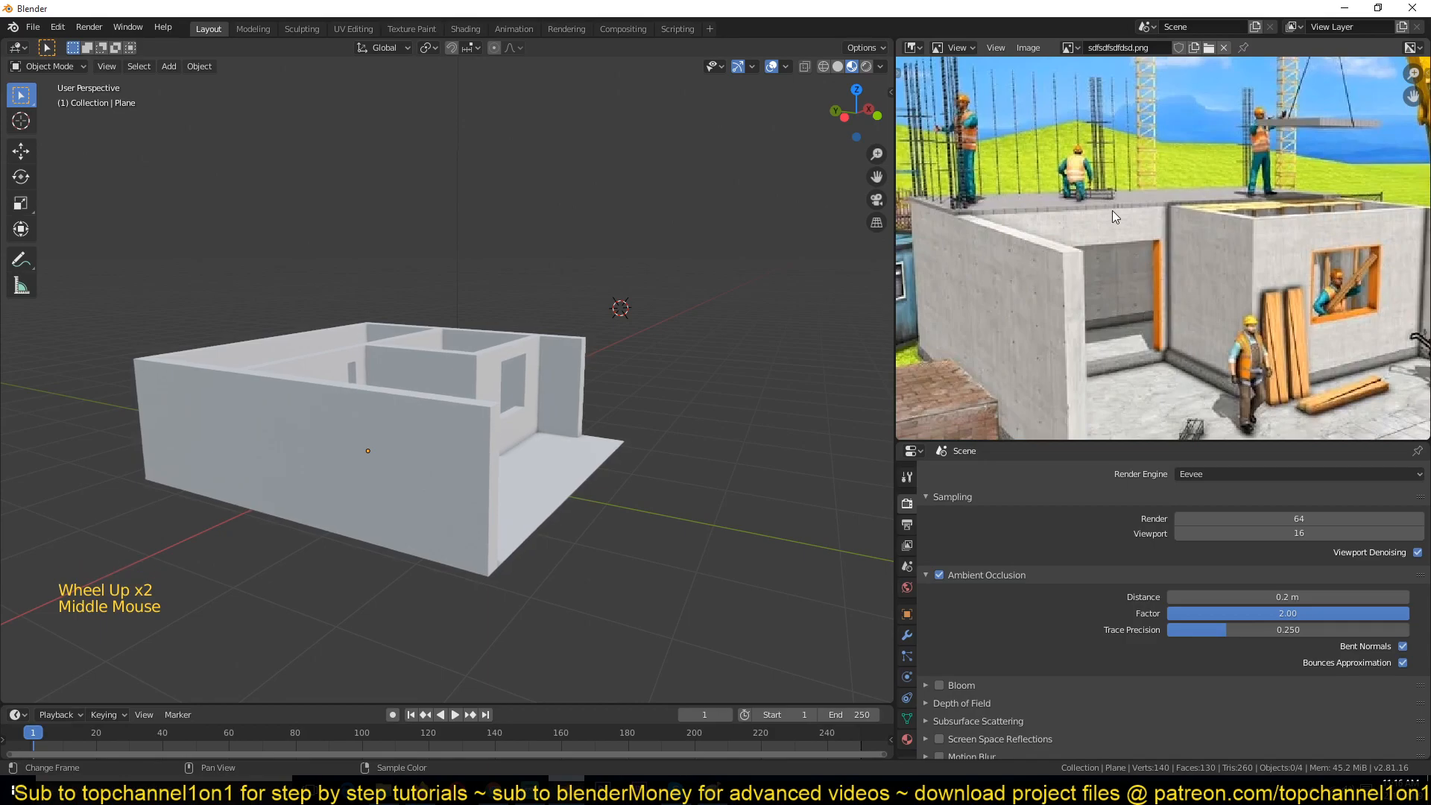
middle_drag(997, 173, 1040, 268)
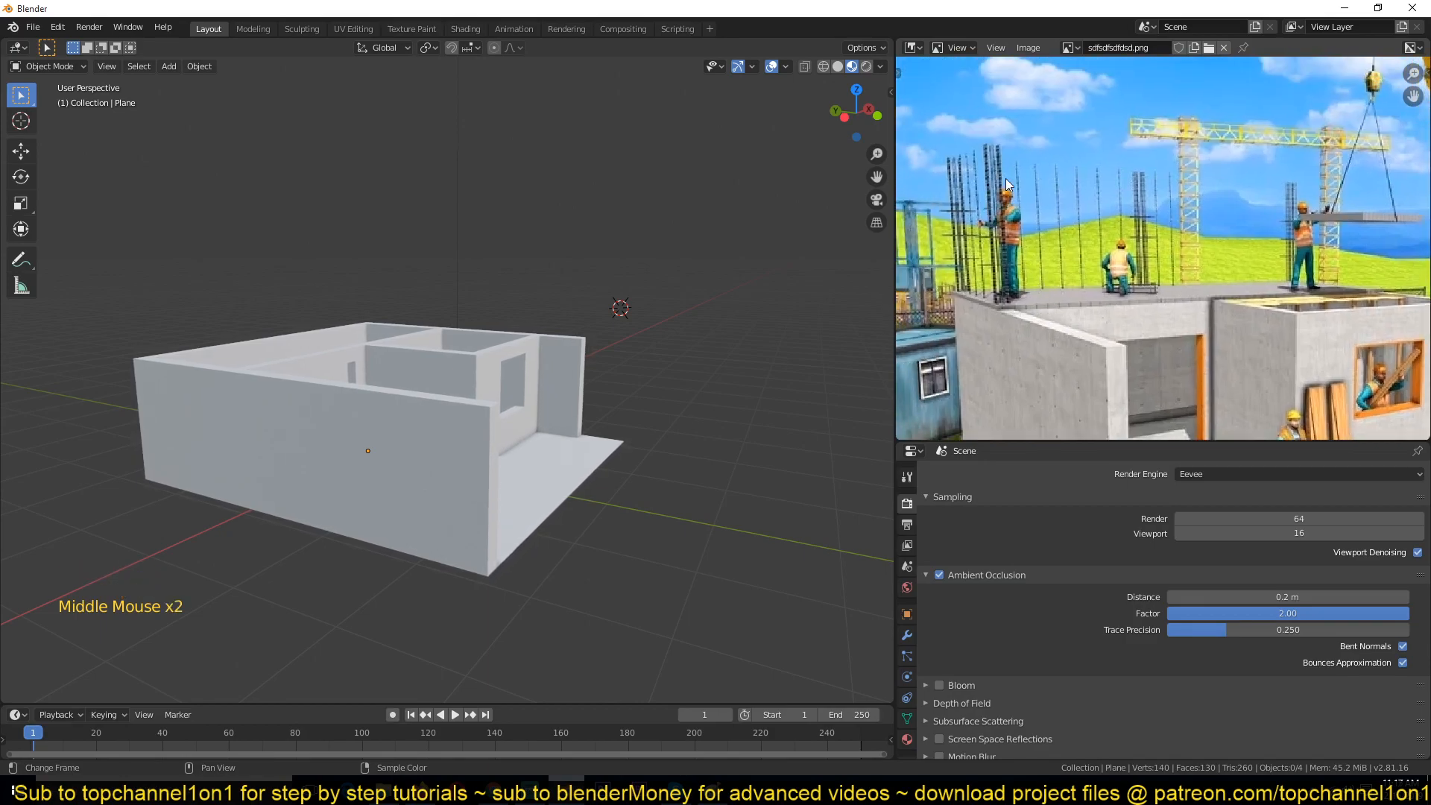